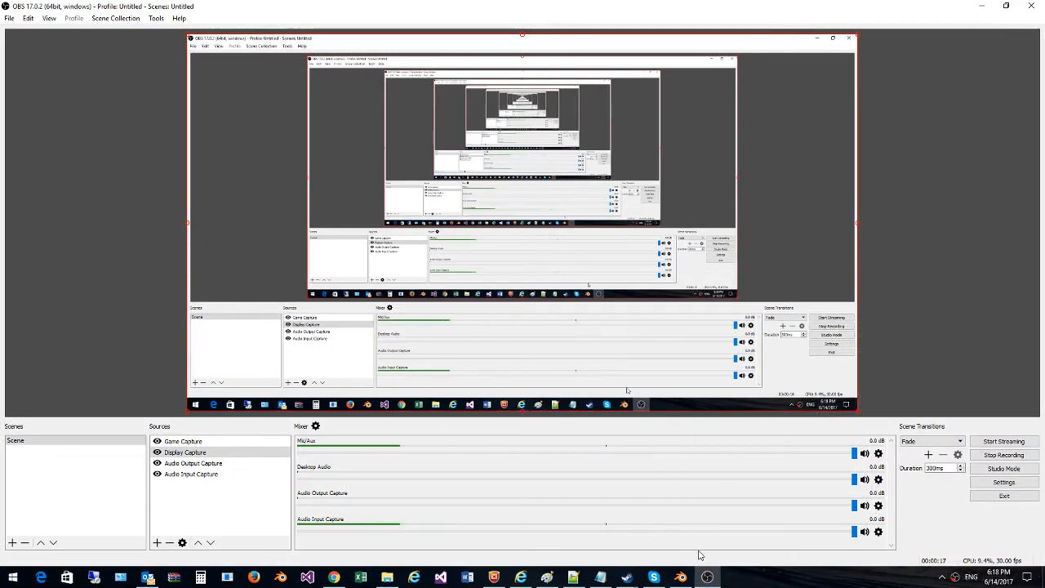
Step: Switch to Blender and bring its 3D scene into view
left_click(683, 577)
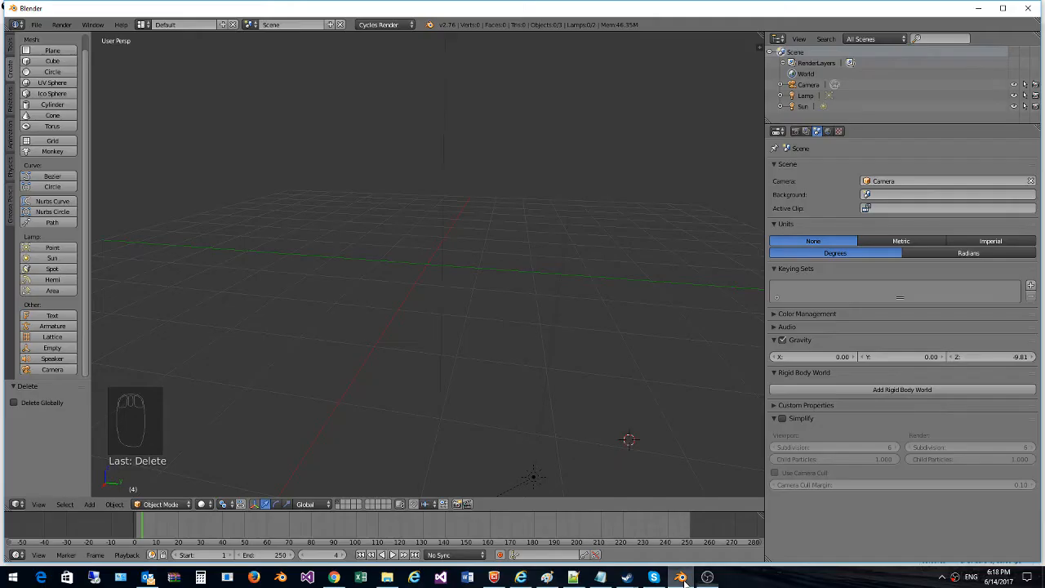
middle_click_drag(570, 333, 288, 326)
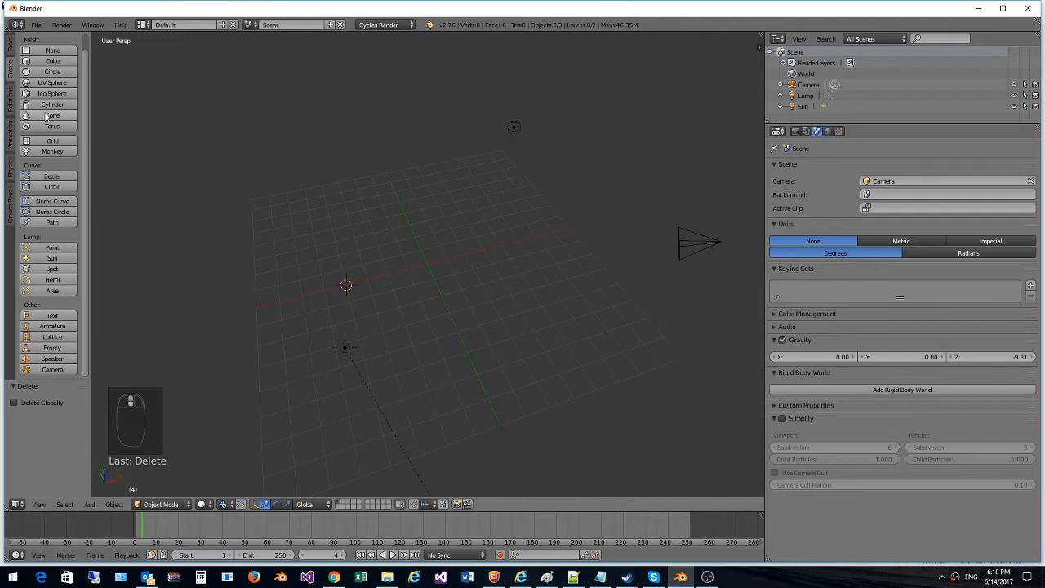
Step: Add a cube and set its X, Y and Z location to 0
left_click(51, 61)
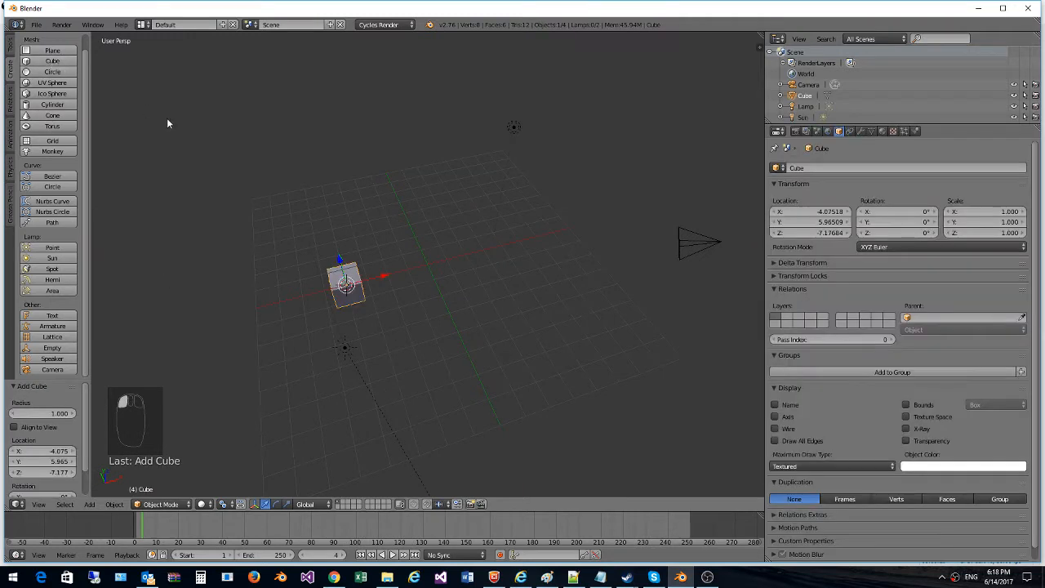
left_click(797, 212)
type("0")
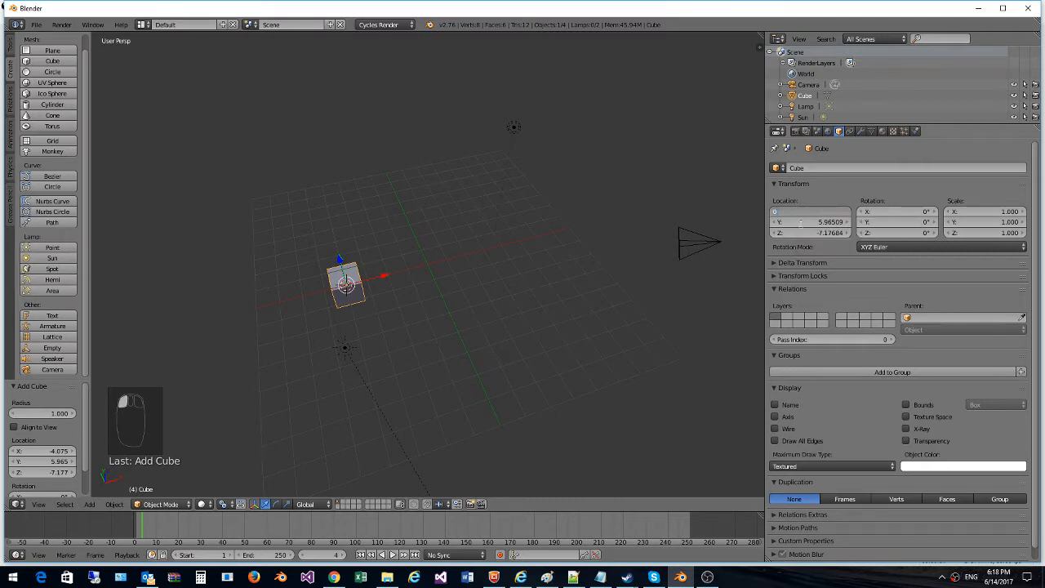
key("Tab")
type("0")
key("Tab")
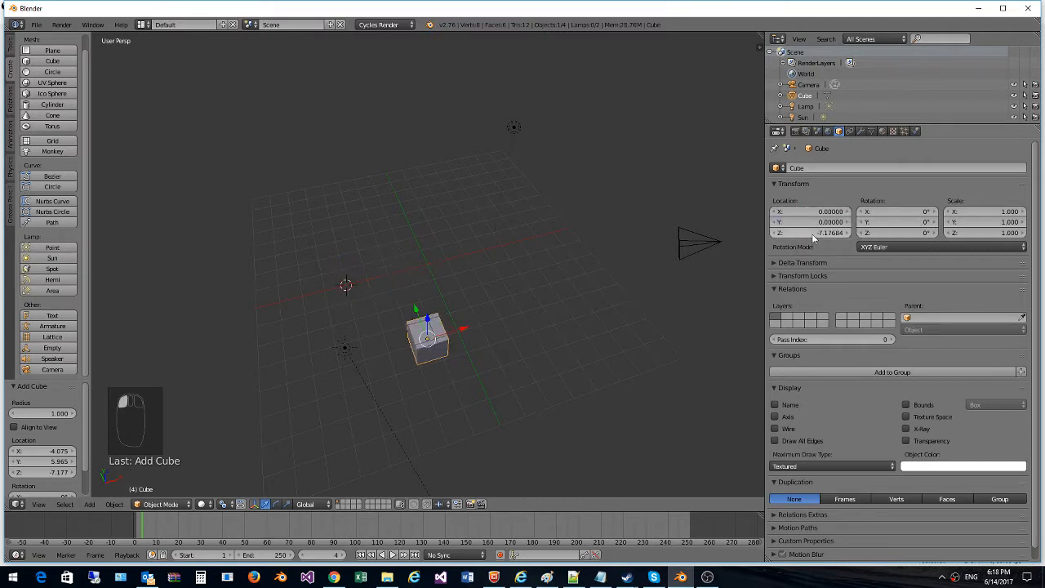
type("0")
key("Return")
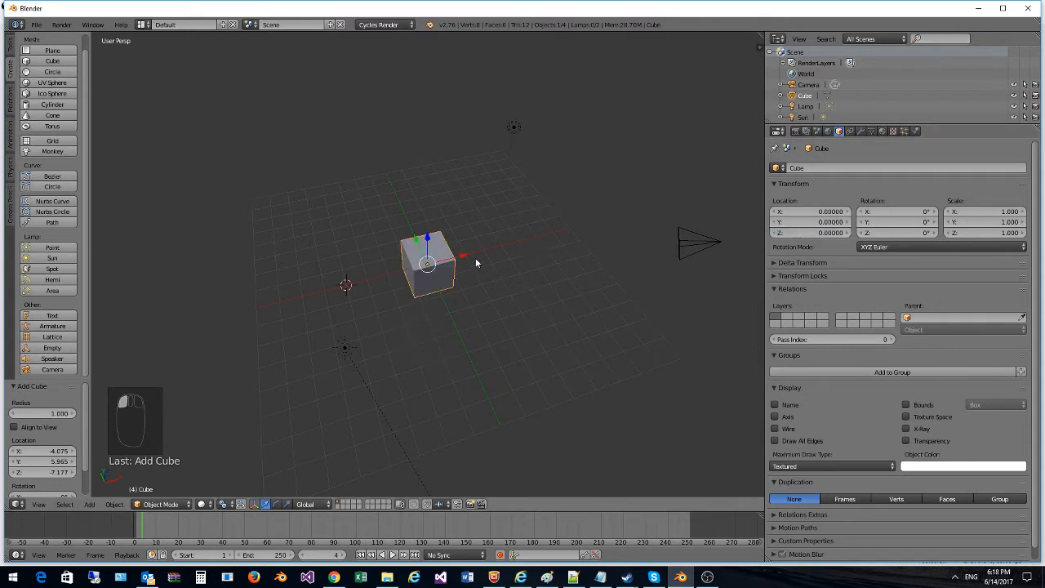
Step: Delete the cube at the scene's origin
scroll(483, 357, "up", 6)
middle_click_drag(489, 378, 470, 329)
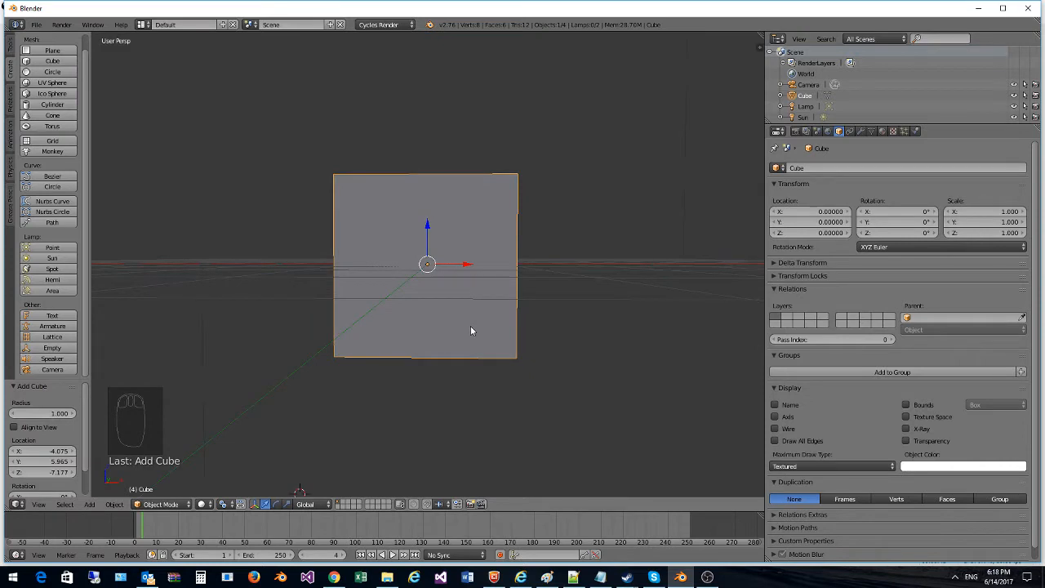
key("Delete")
left_click(485, 275)
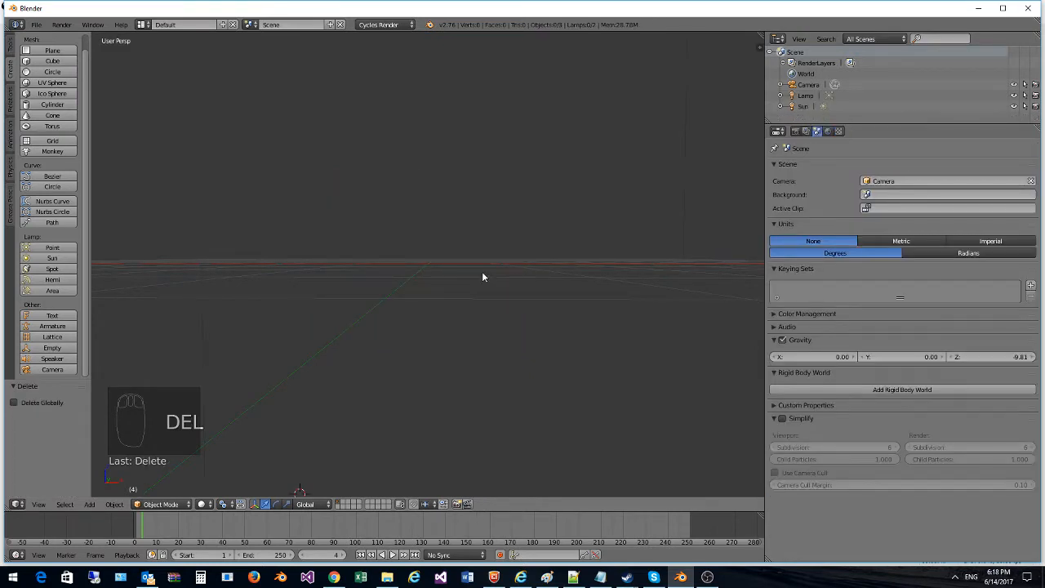
Step: Delete the sun and the remaining lamp, keeping only the camera in the scene
middle_click_drag(482, 275, 516, 250)
right_click(497, 373)
key("Delete")
left_click(499, 366)
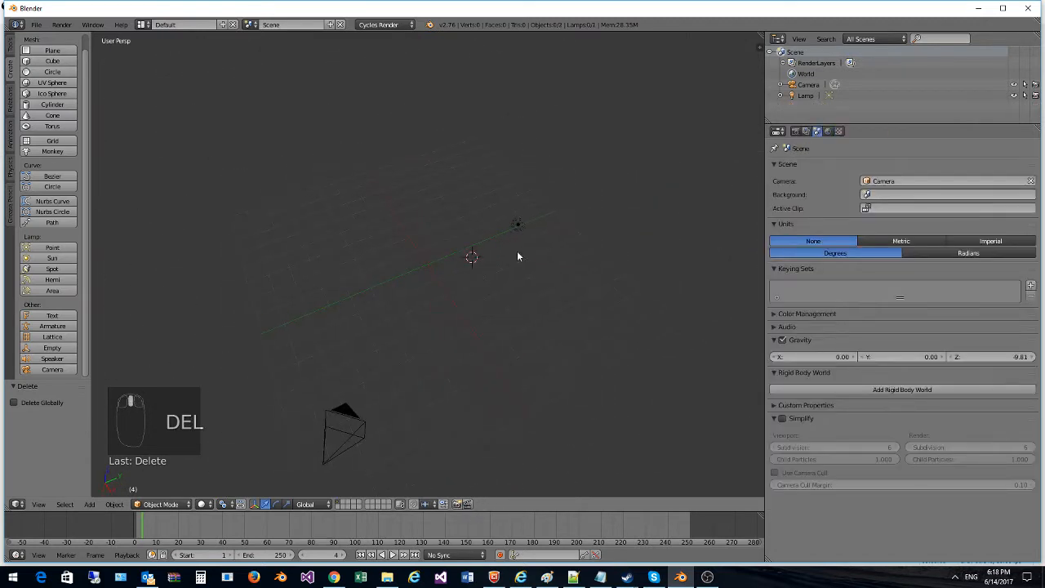
right_click(517, 222)
key("Delete")
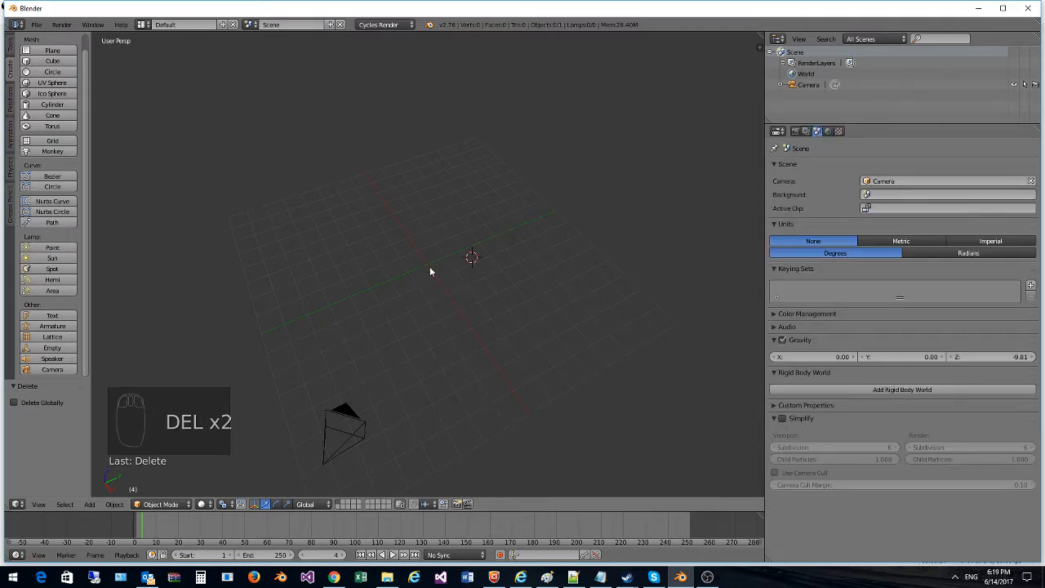
Step: Snap the 3D cursor to the centre of the scene
middle_click_drag(429, 270, 544, 350)
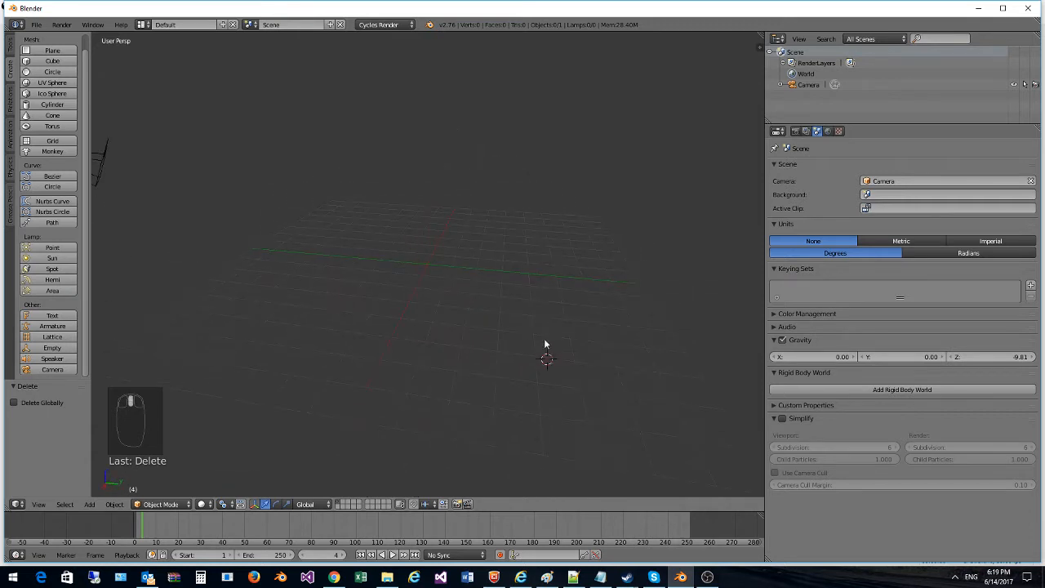
left_click(548, 356)
key("shift+s")
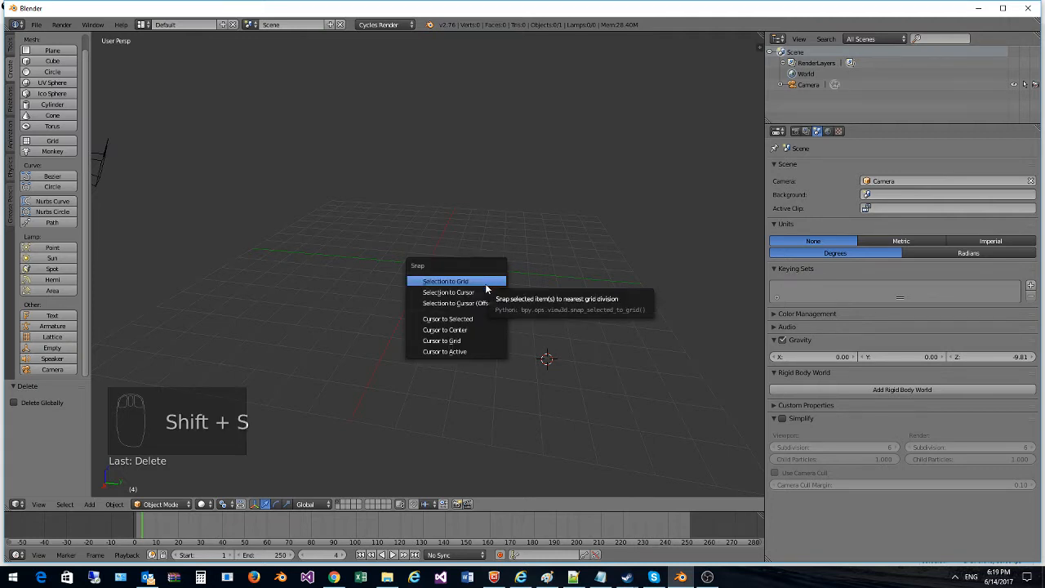
left_click(469, 330)
Step: Add a UV sphere at the 3D cursor in the scene's centre
middle_click_drag(470, 333, 327, 220)
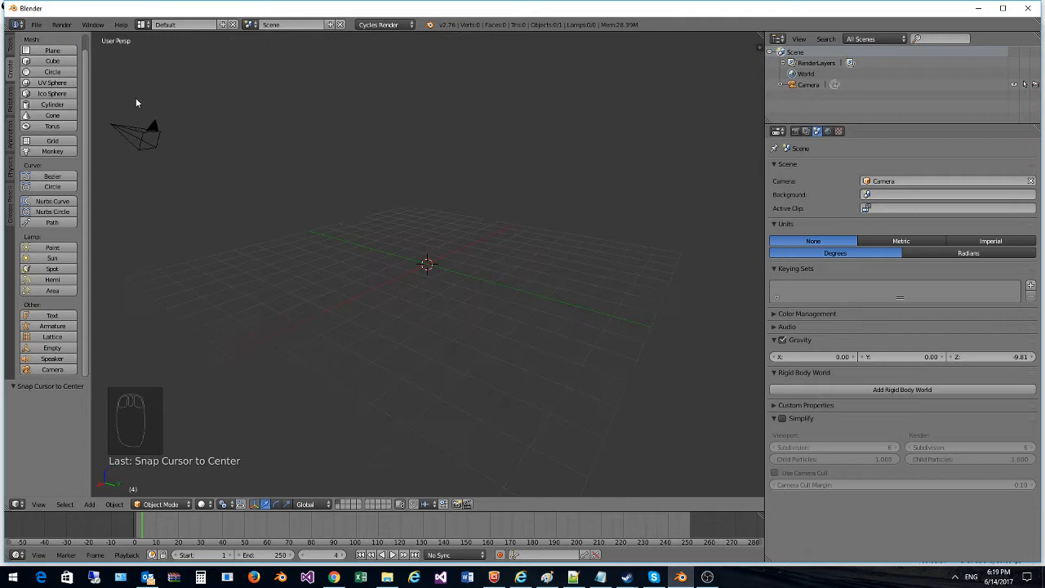
left_click(52, 84)
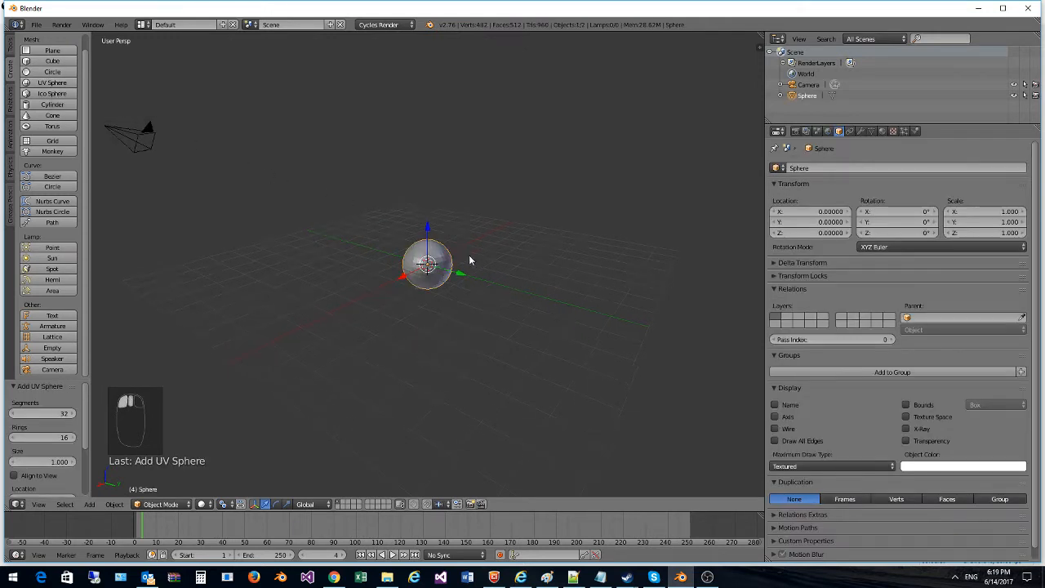
middle_click_drag(469, 255, 520, 242)
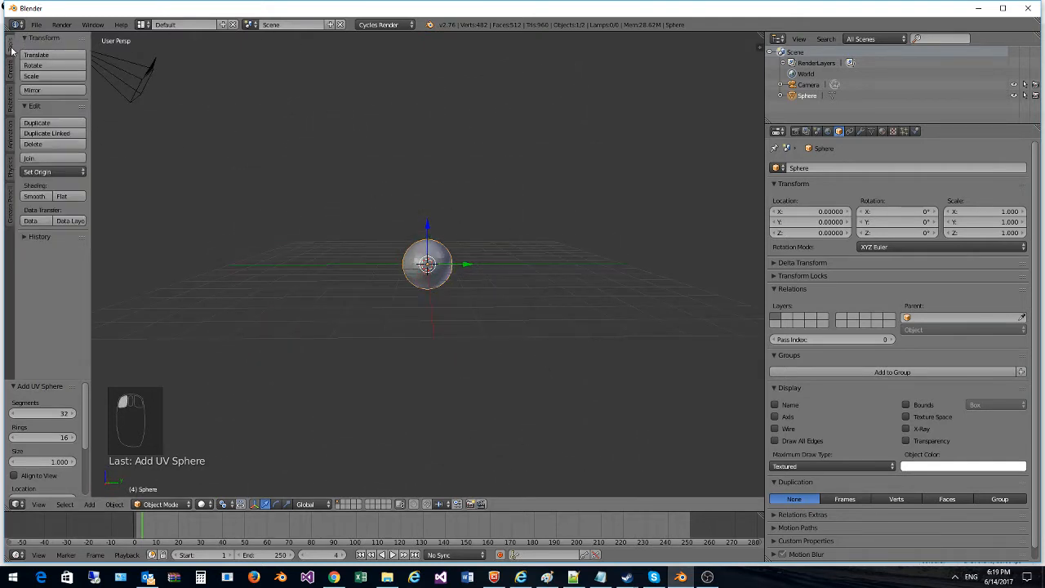
left_click(12, 69)
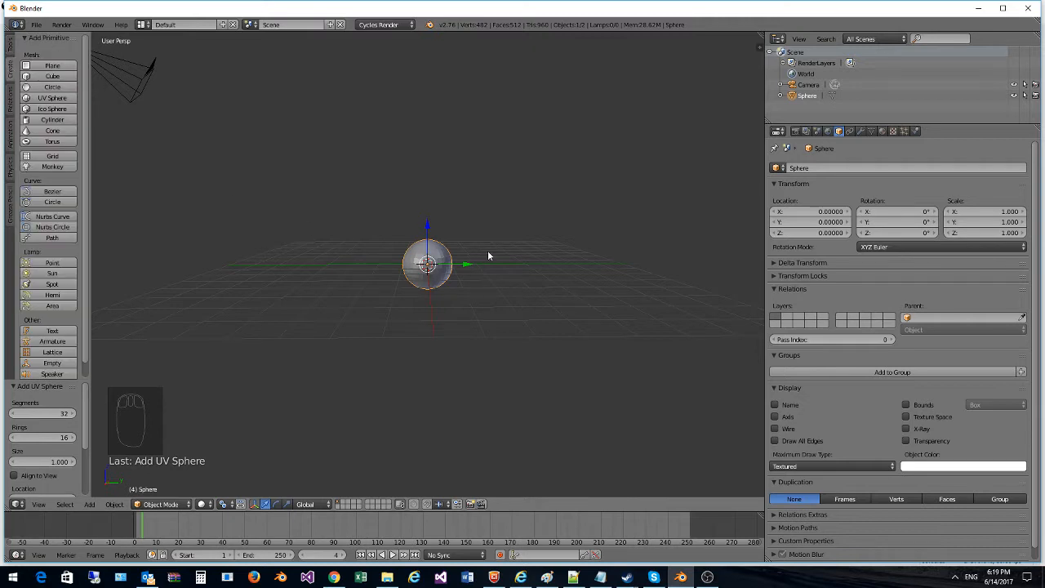
scroll(487, 250, "up", 10)
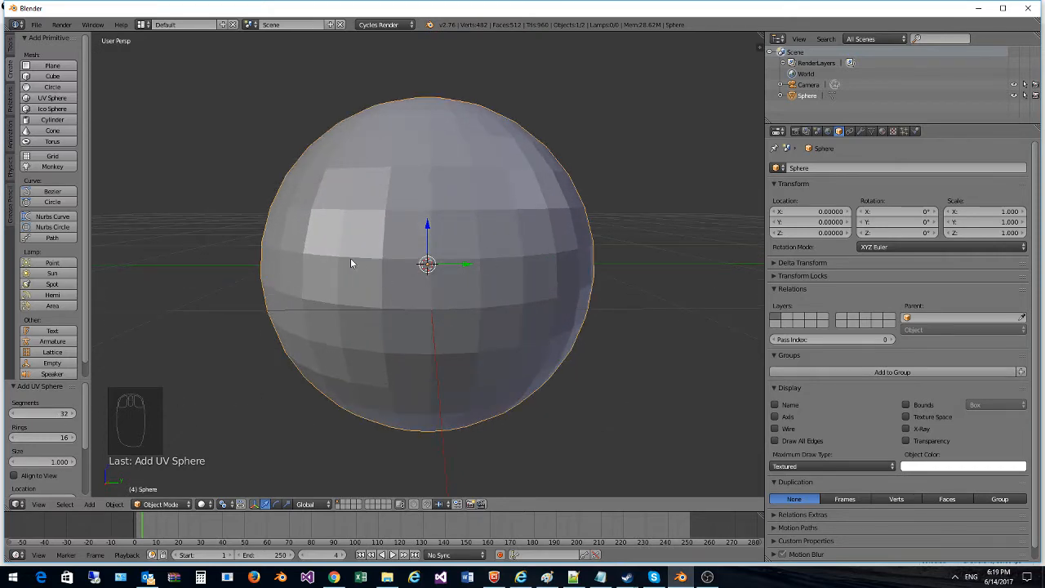
mouse_move(365, 328)
middle_mouse_down()
mouse_move(449, 335)
mouse_move(548, 310)
mouse_move(329, 327)
mouse_move(307, 290)
middle_mouse_up()
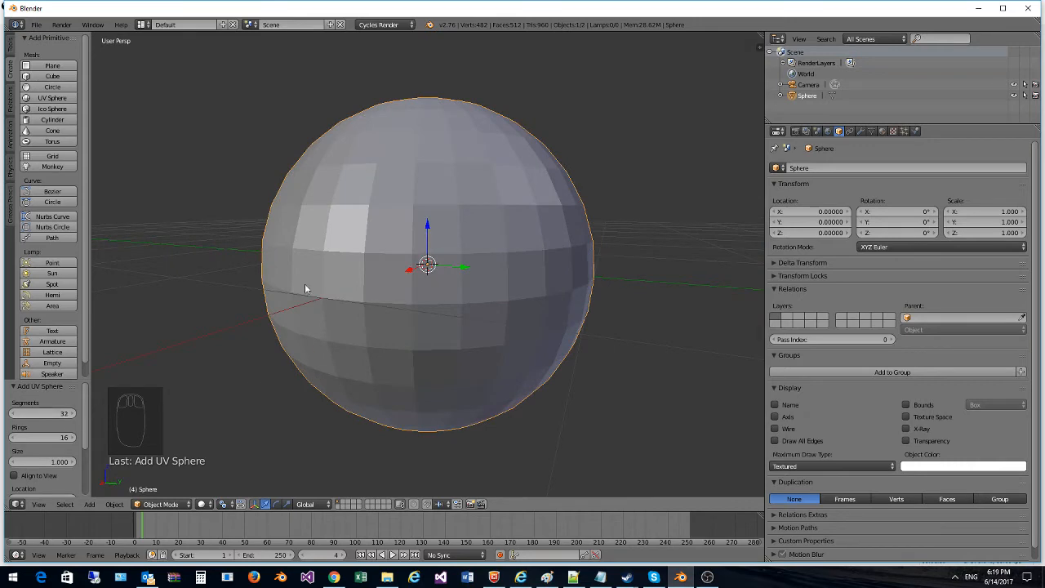
mouse_move(398, 278)
middle_mouse_down()
mouse_move(492, 373)
mouse_move(506, 459)
mouse_move(438, 324)
mouse_move(392, 310)
mouse_move(383, 323)
middle_mouse_up()
Step: Set the UV sphere to 20 segments and 10 rings
left_click(51, 415)
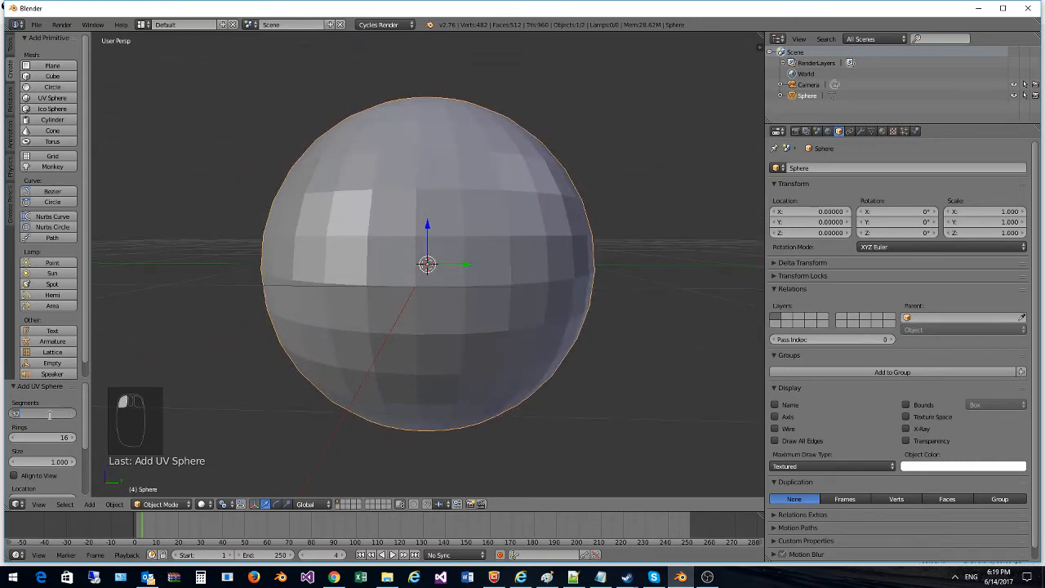
type("2")
key("Return")
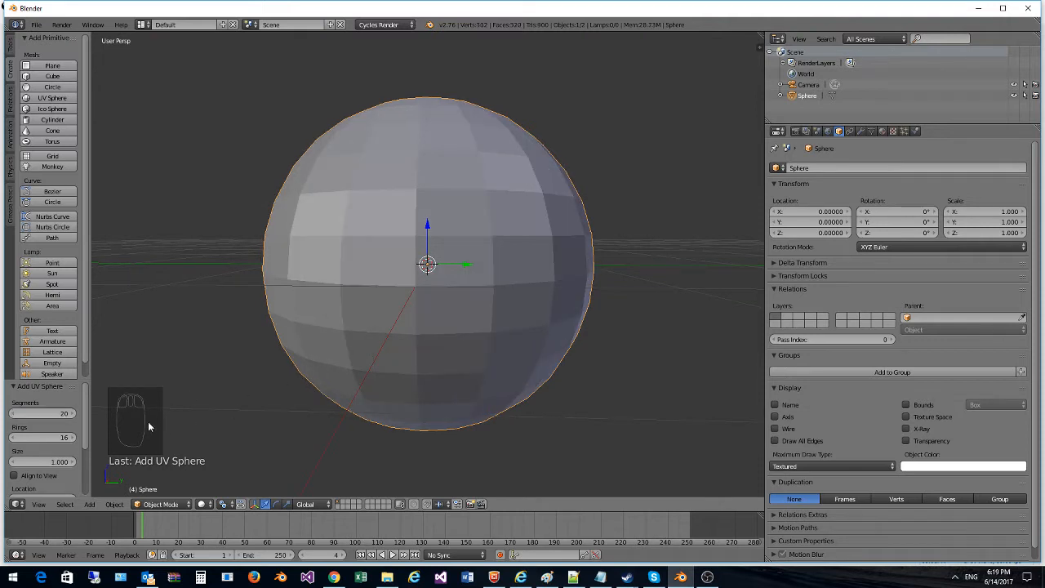
left_click(69, 437)
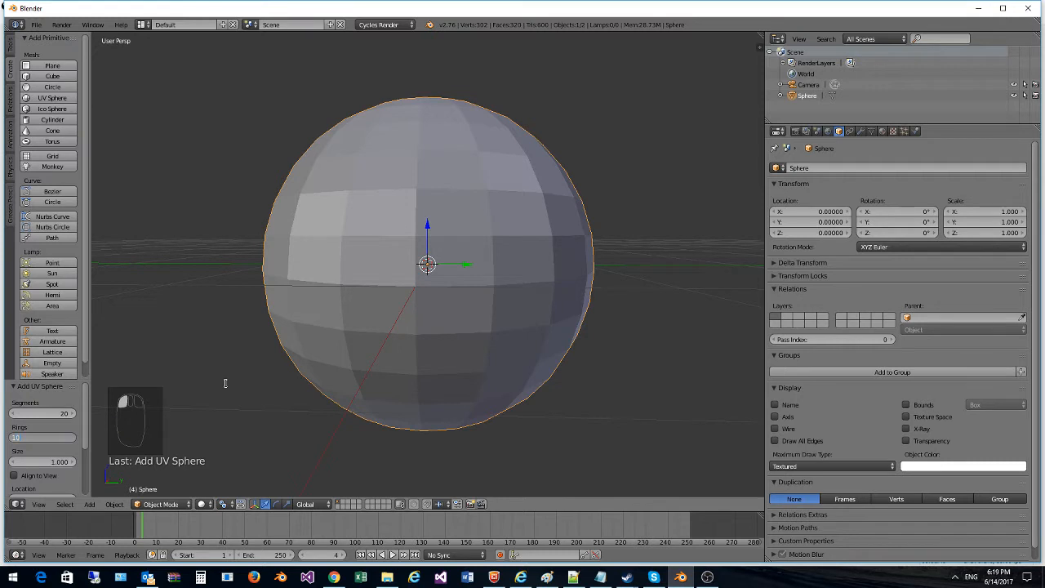
type("10")
key("Return")
Step: Set the viewport to the front orthographic view with the sphere large in view
scroll(255, 366, "down", 4)
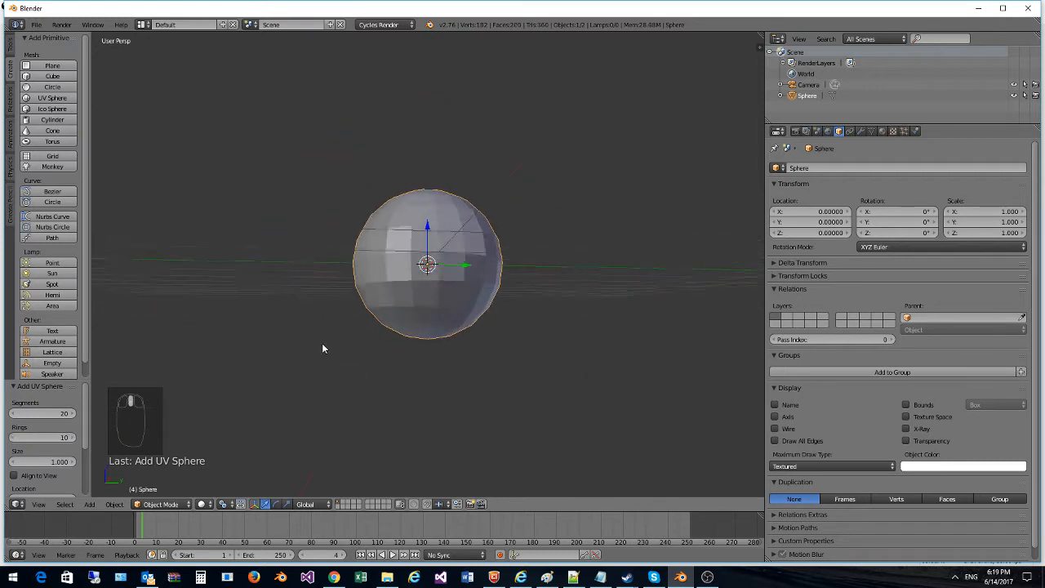
middle_click_drag(323, 348, 334, 337)
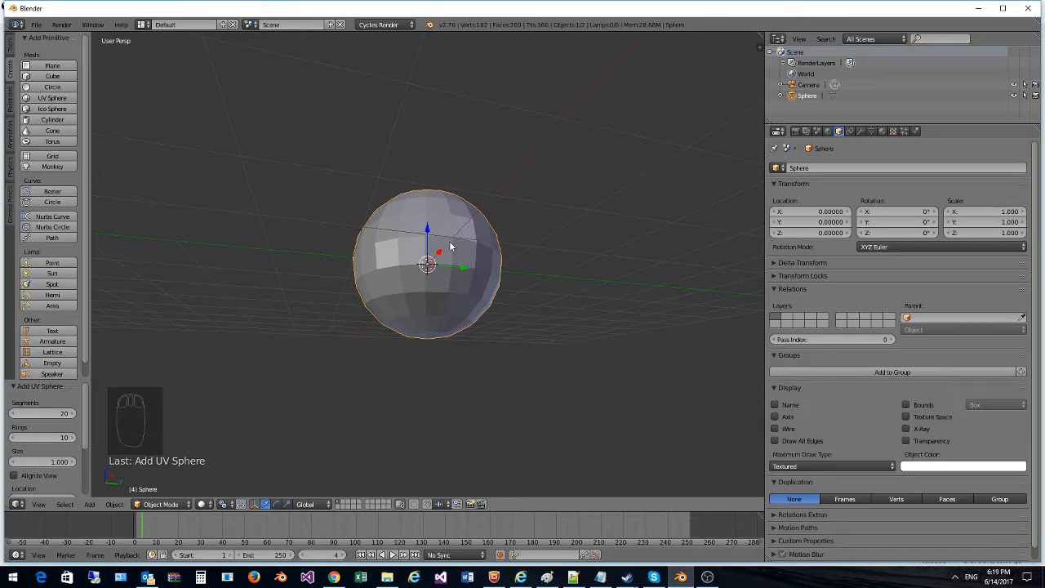
middle_click_drag(449, 246, 397, 282)
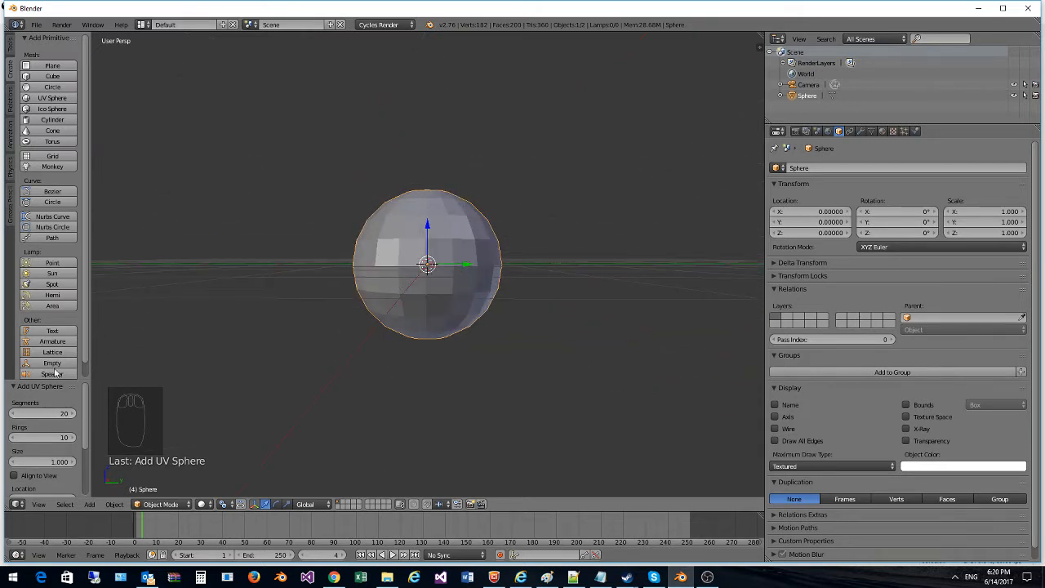
mouse_move(410, 319)
middle_mouse_down()
mouse_move(462, 361)
mouse_move(485, 443)
mouse_move(513, 73)
mouse_move(385, 455)
mouse_move(370, 344)
mouse_move(446, 311)
mouse_move(478, 330)
mouse_move(474, 356)
mouse_move(399, 368)
mouse_move(289, 340)
mouse_move(470, 315)
mouse_move(452, 313)
mouse_move(453, 327)
mouse_move(442, 327)
mouse_move(489, 420)
mouse_move(499, 63)
mouse_move(423, 393)
mouse_move(463, 306)
middle_mouse_up()
scroll(463, 306, "up", 1)
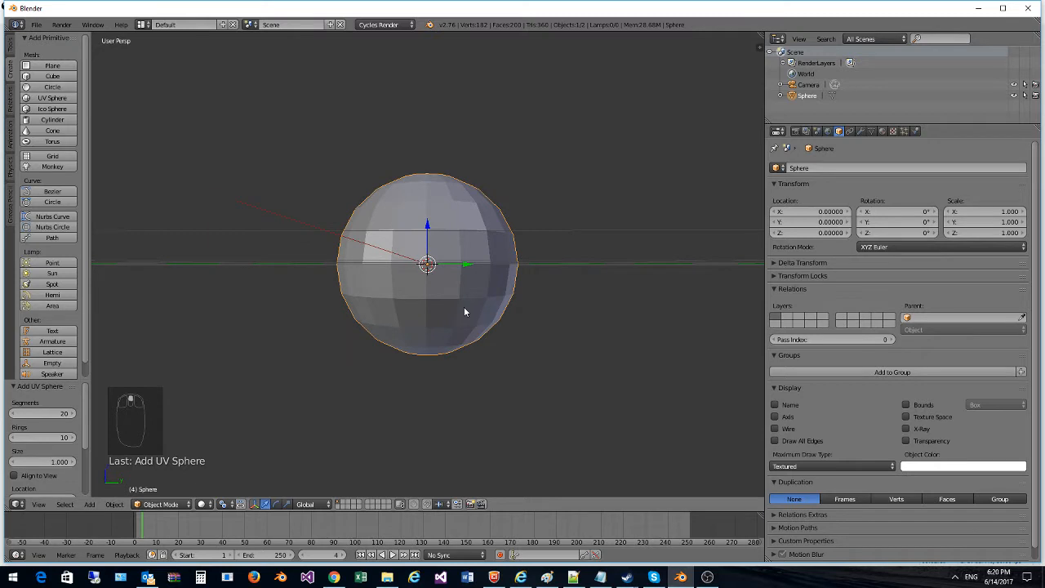
key("KP_1")
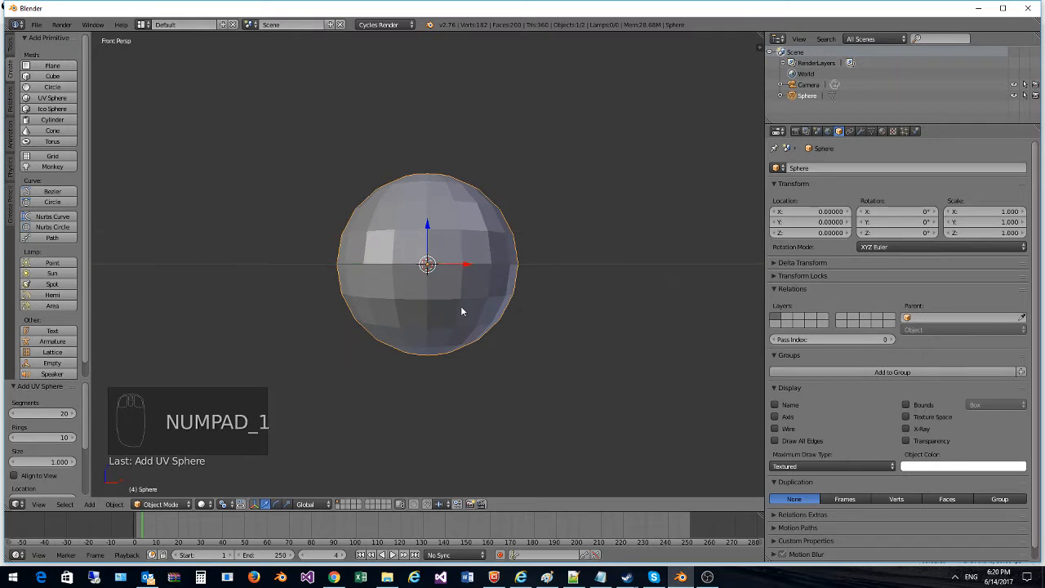
scroll(462, 309, "down", 5)
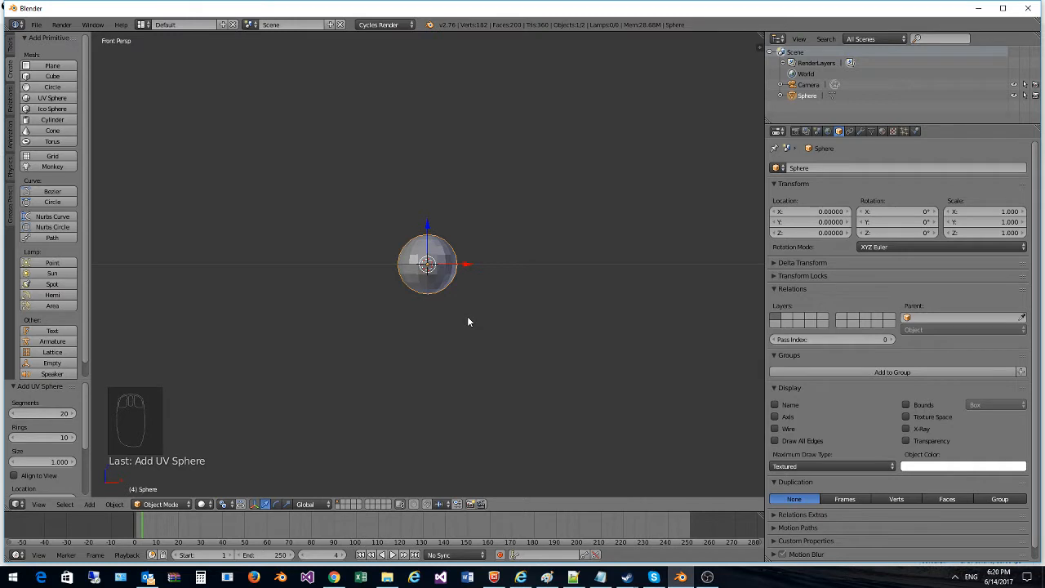
key("KP_5")
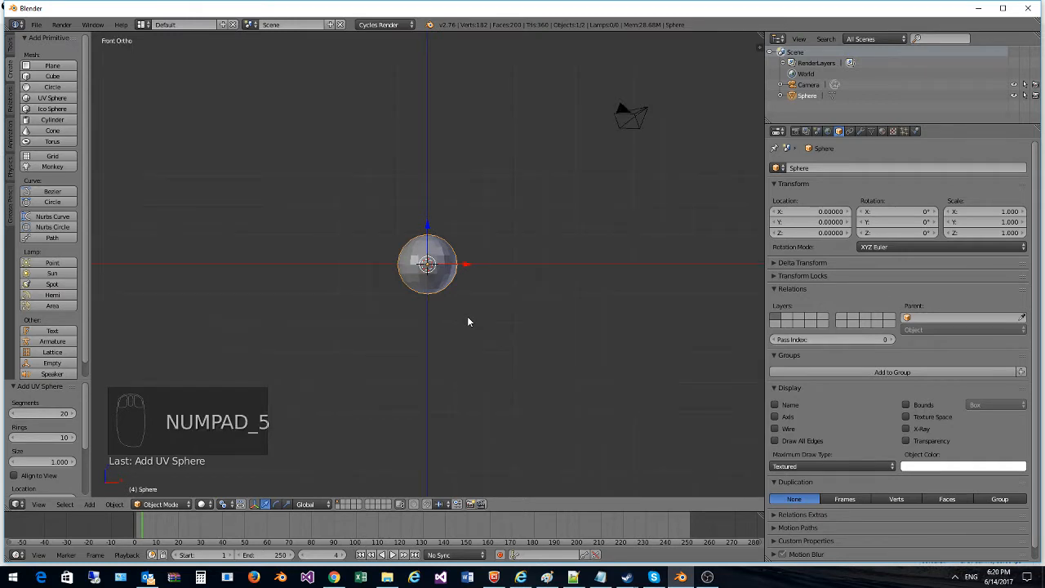
scroll(468, 322, "up", 10)
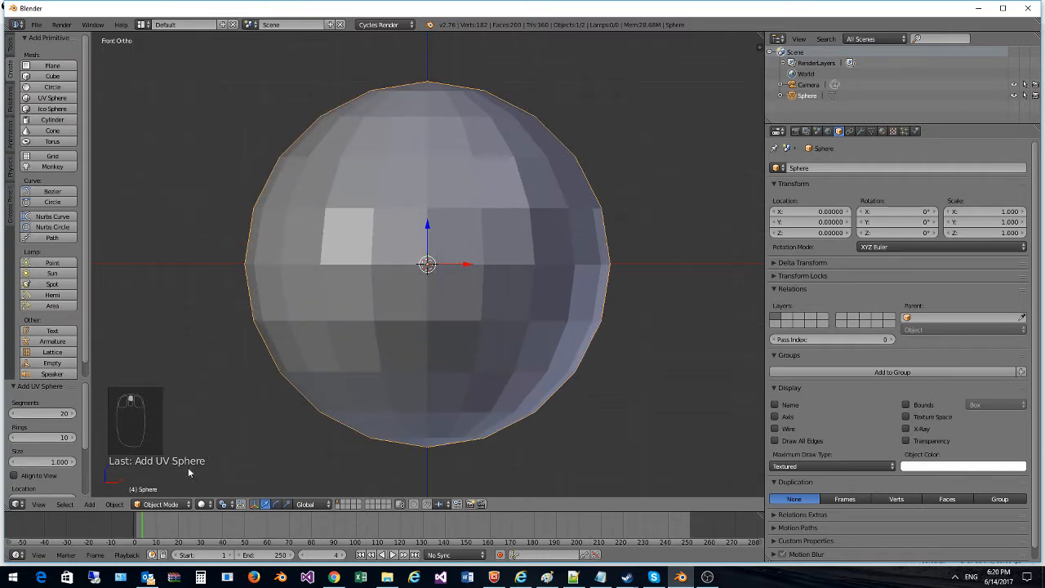
Step: Enter Edit Mode on the sphere and box-select the vertices below its equator
left_click(167, 504)
left_click(172, 481)
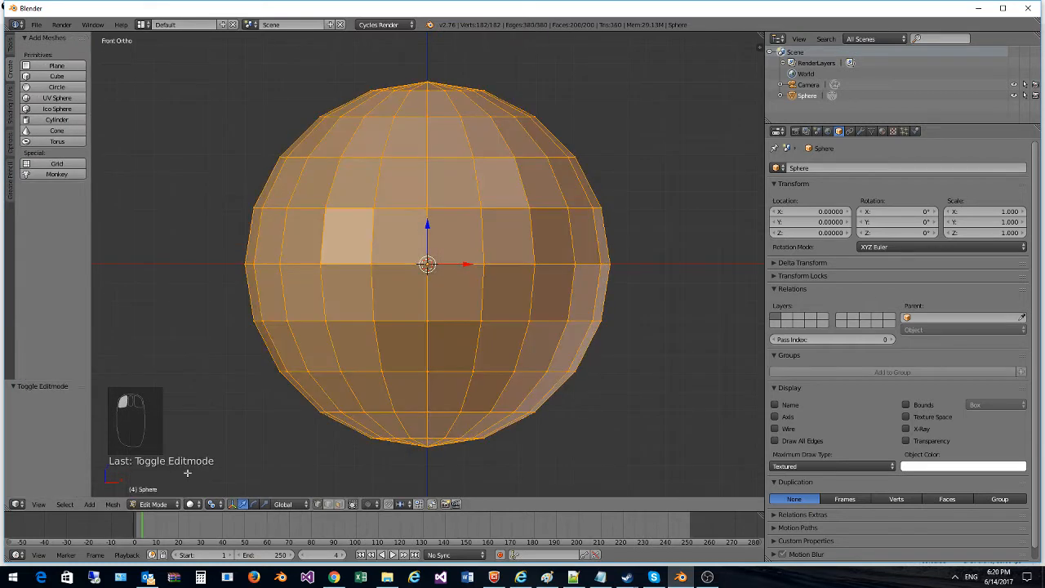
scroll(245, 453, "down", 3)
right_click(364, 323)
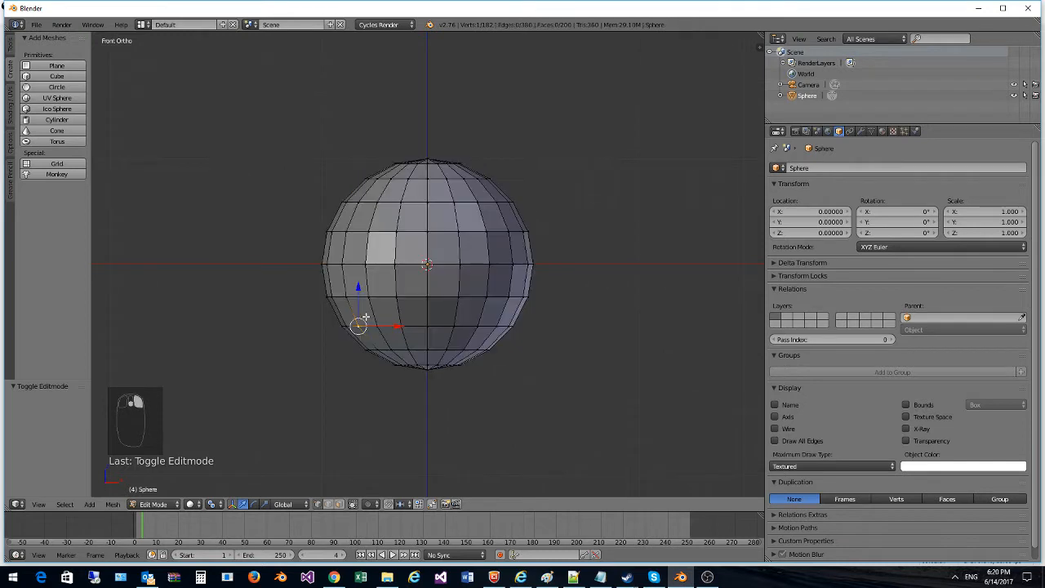
key("b")
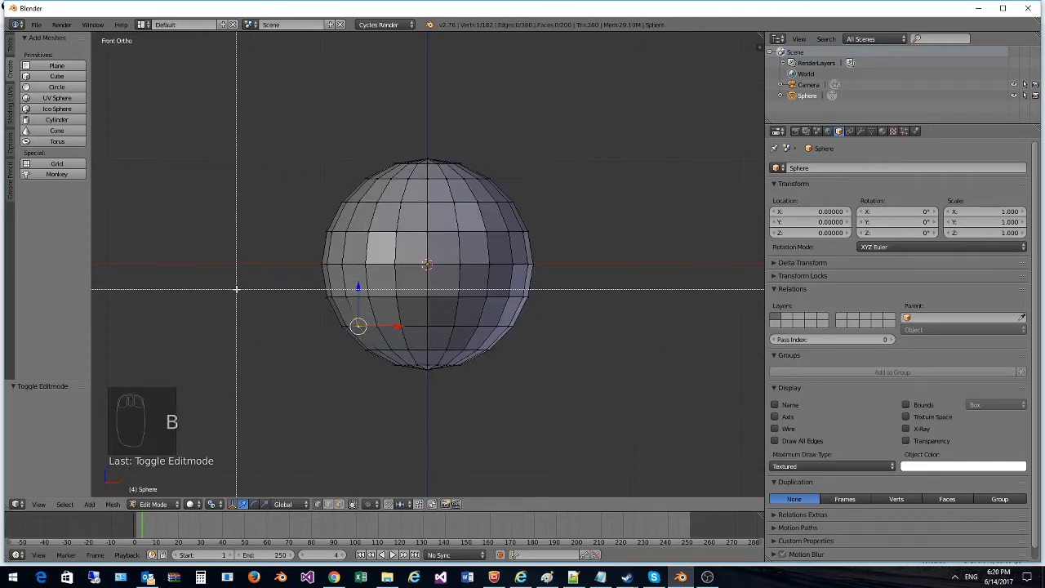
left_click_drag(233, 286, 641, 449)
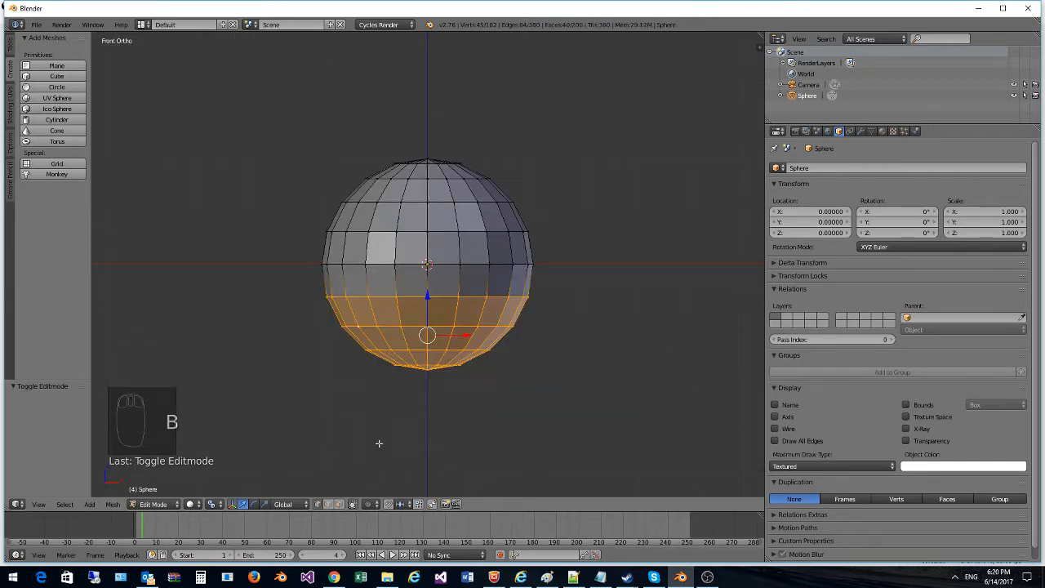
Step: Check the selection of lower vertices around the sphere and return to the front view
middle_click_drag(311, 357, 296, 317)
key("KP_1")
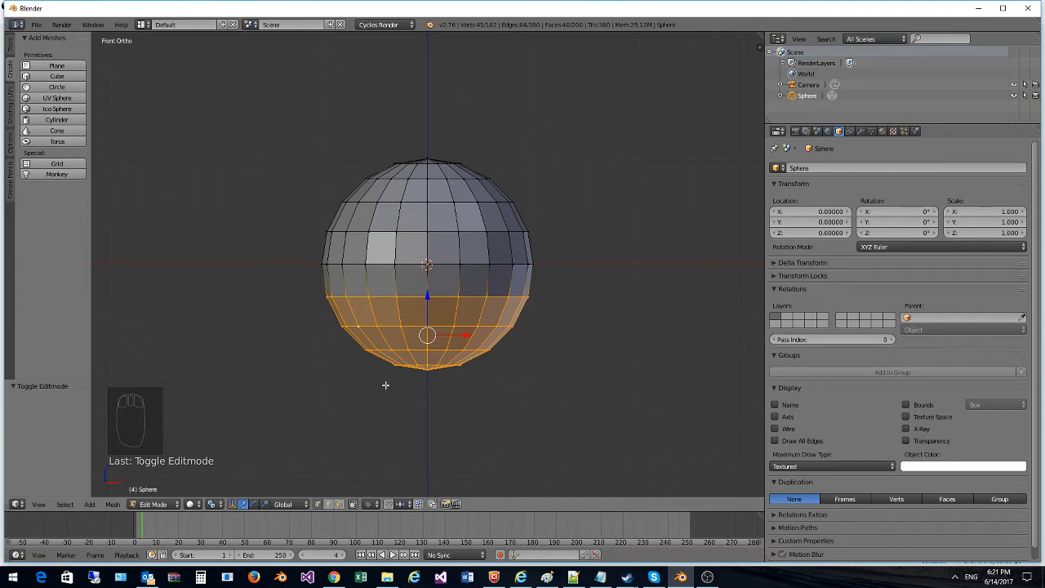
left_click(355, 503)
middle_click_drag(331, 351, 341, 331)
key("KP_1")
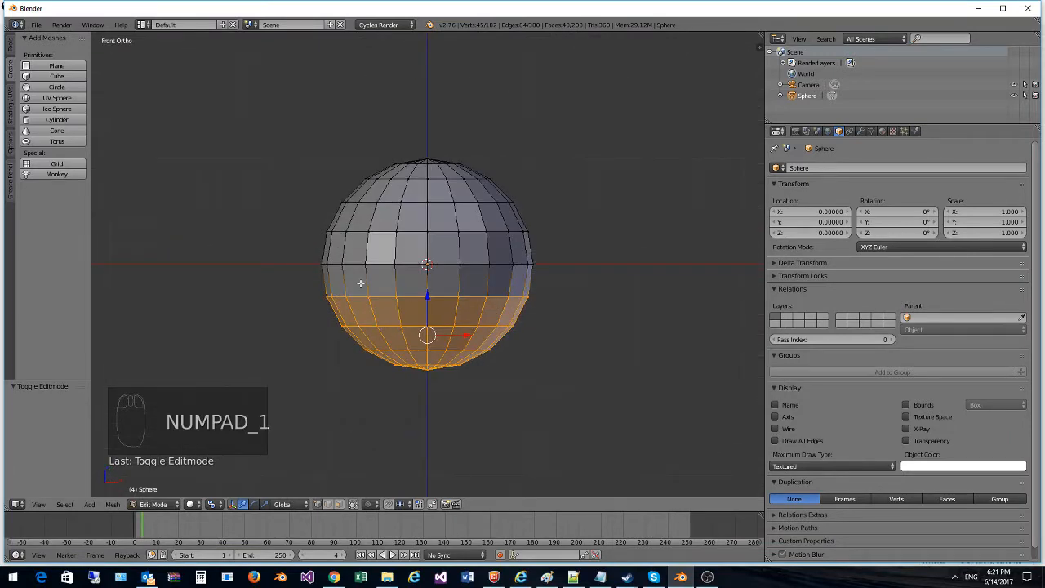
Step: Try deleting the box-selected vertices below the sphere's equator, then undo the deletion
key("b")
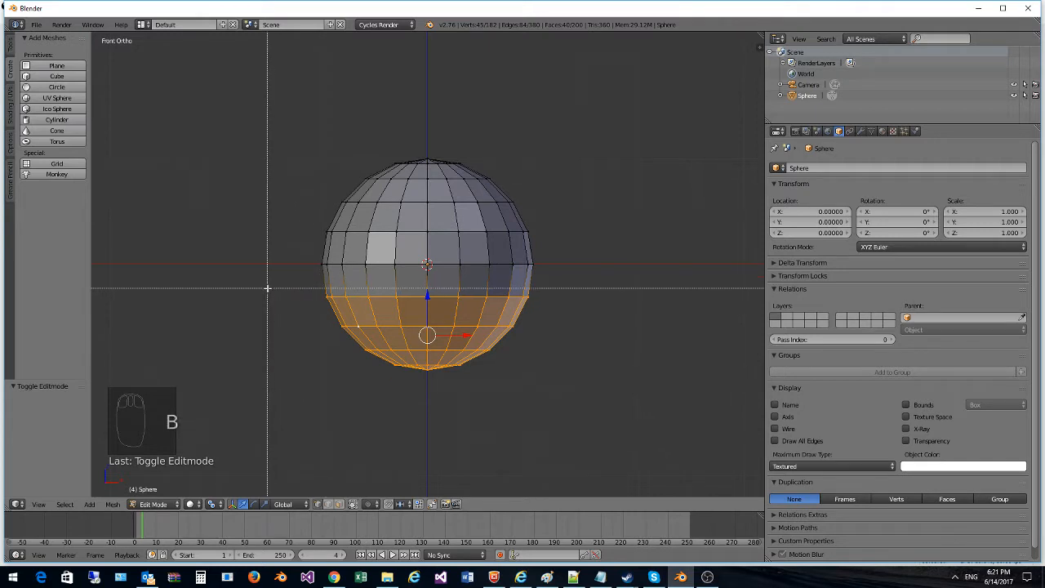
left_click_drag(267, 289, 619, 396)
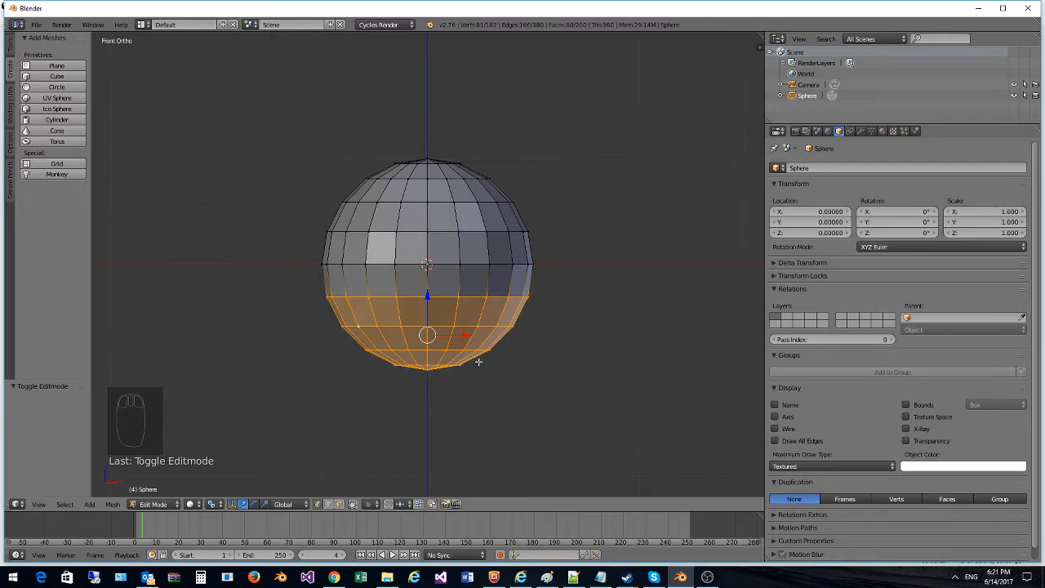
middle_click_drag(279, 282, 382, 268)
key("KP_1")
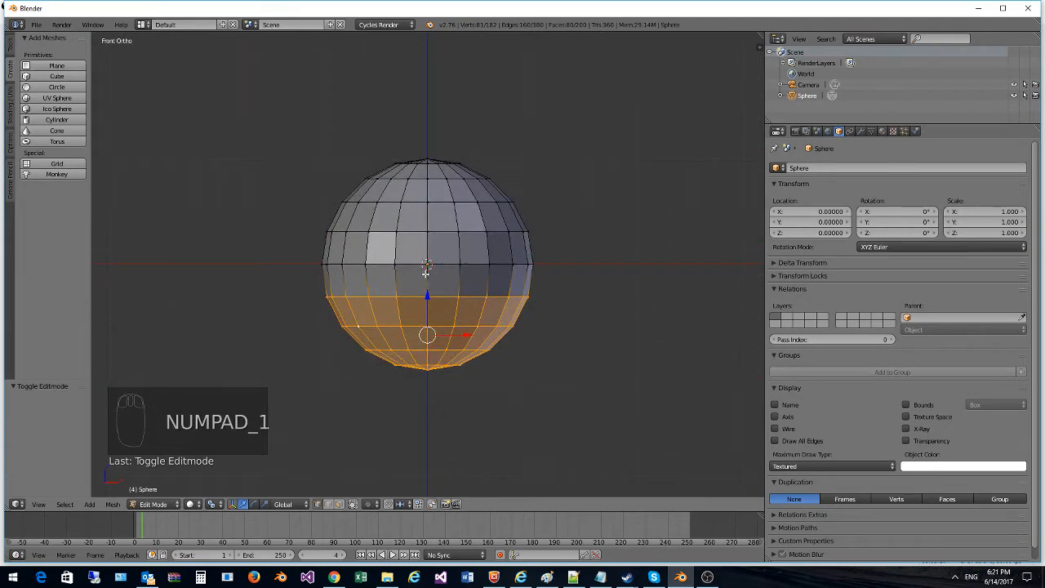
key("Delete")
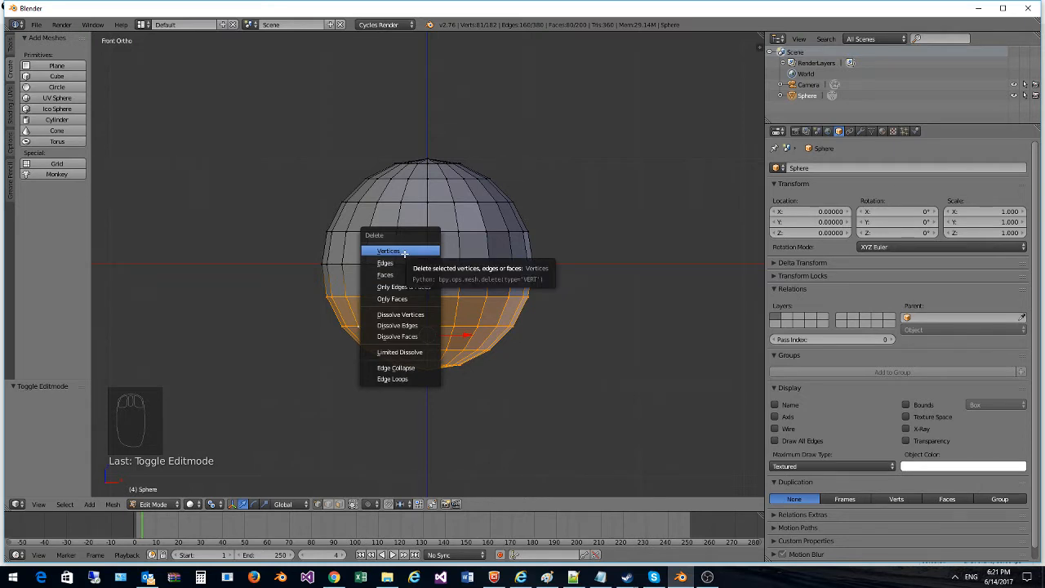
left_click(404, 253)
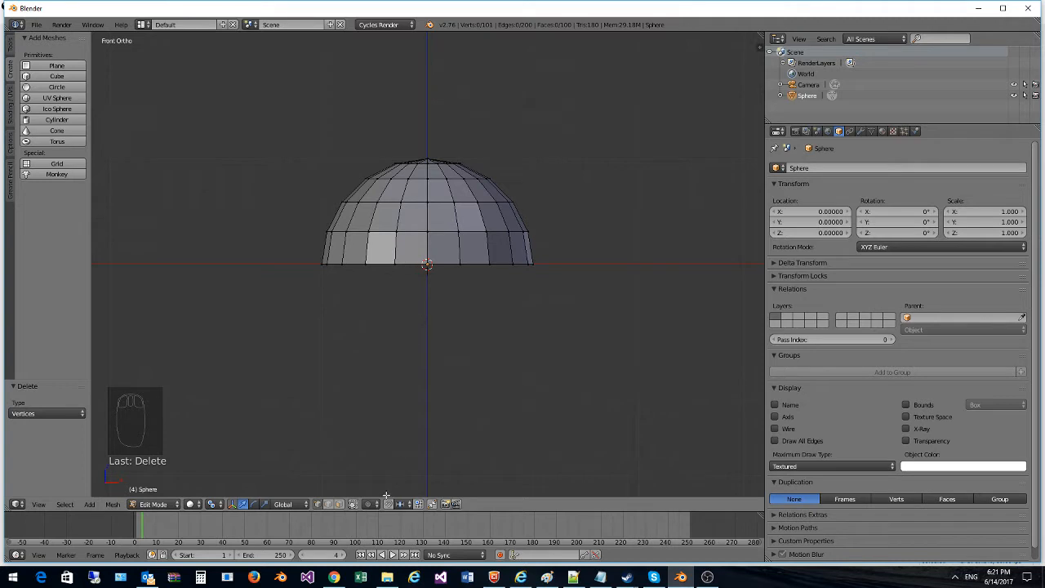
key("ctrl+z")
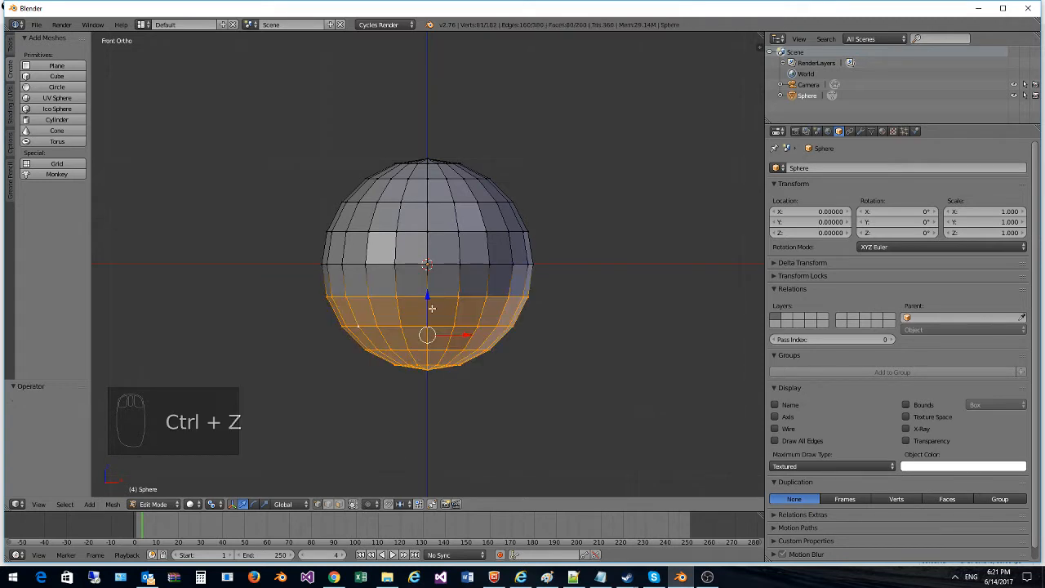
Step: Try deleting the sphere's lower-half faces in face select mode and undo the deletion
left_click(339, 503)
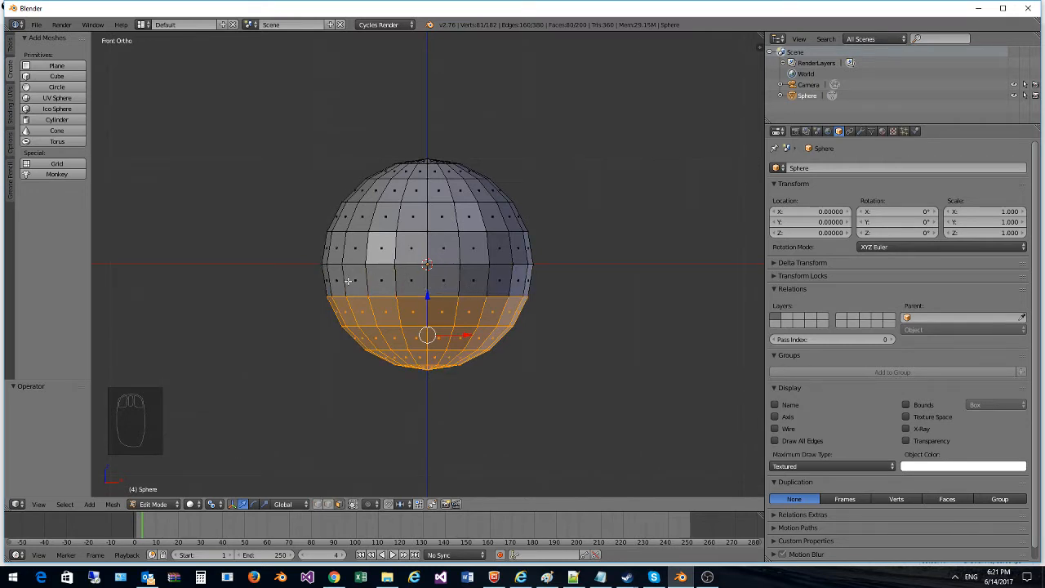
key("b")
left_click_drag(256, 275, 623, 346)
key("x")
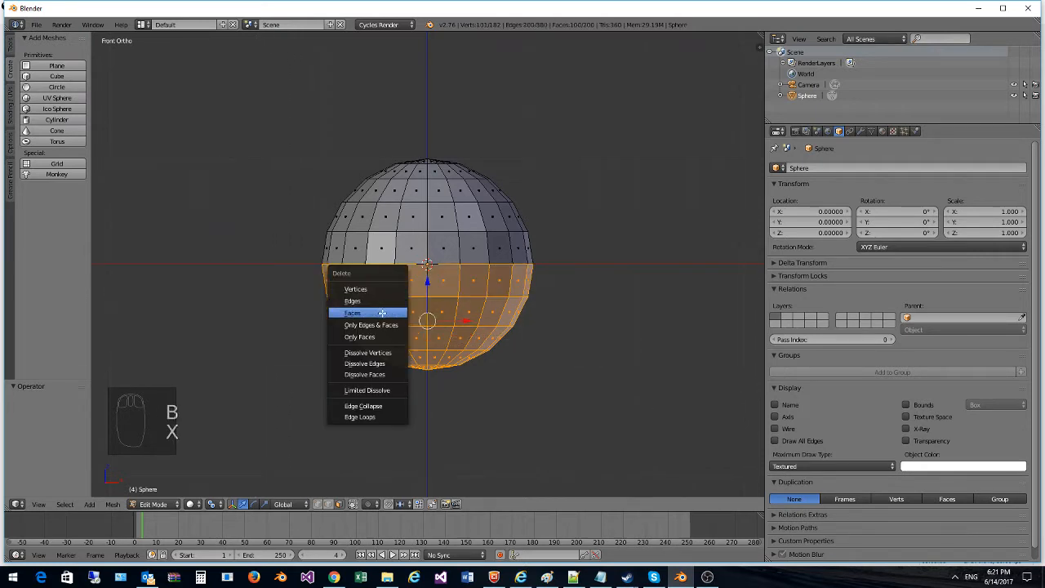
left_click(382, 308)
key("ctrl+z")
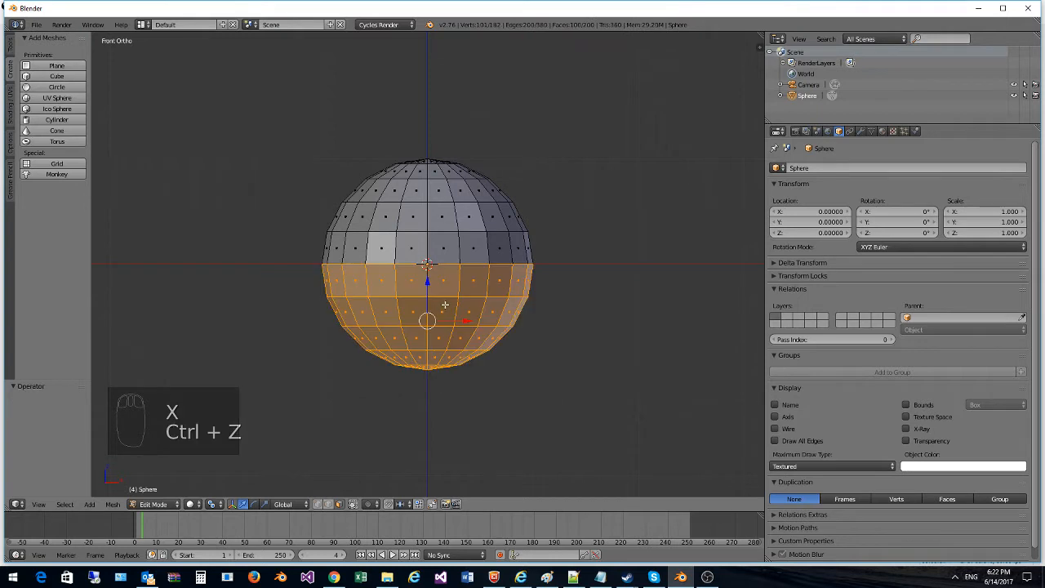
Step: Try deleting the edges below the sphere's equator in edge select mode and undo the deletion
left_click(327, 503)
right_click(361, 301)
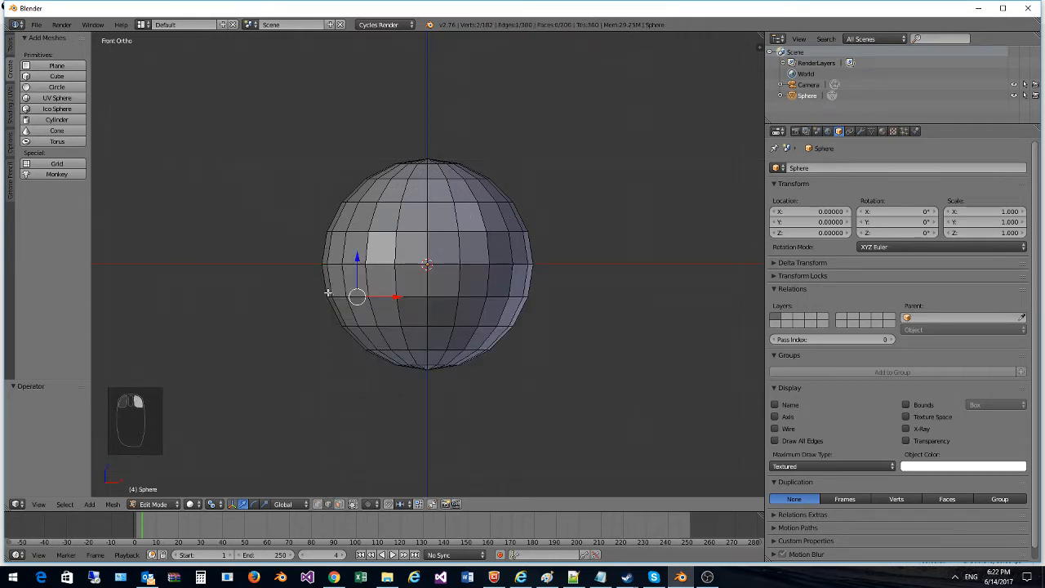
key("b")
left_click_drag(247, 284, 656, 415)
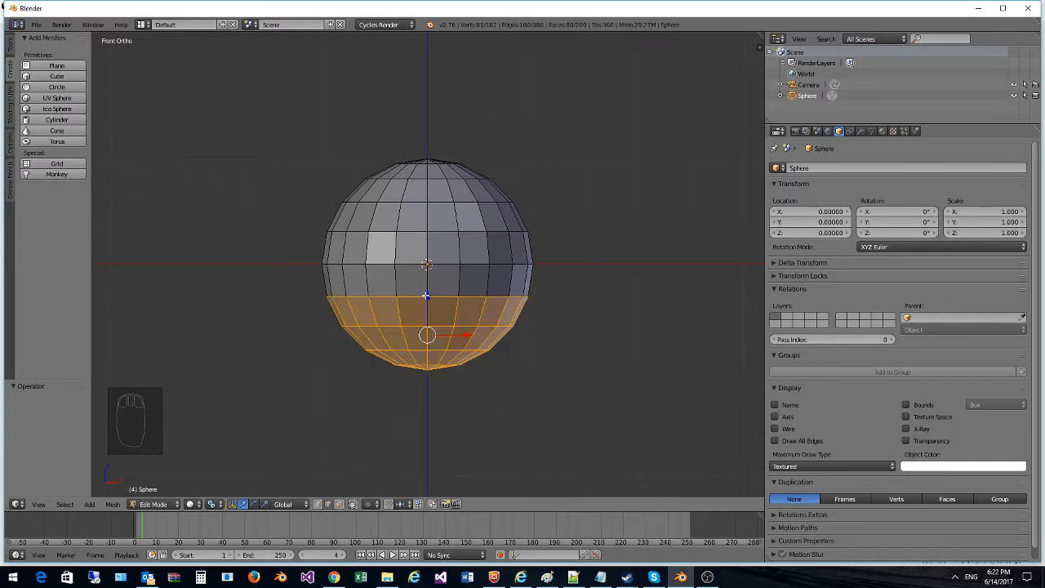
key("x")
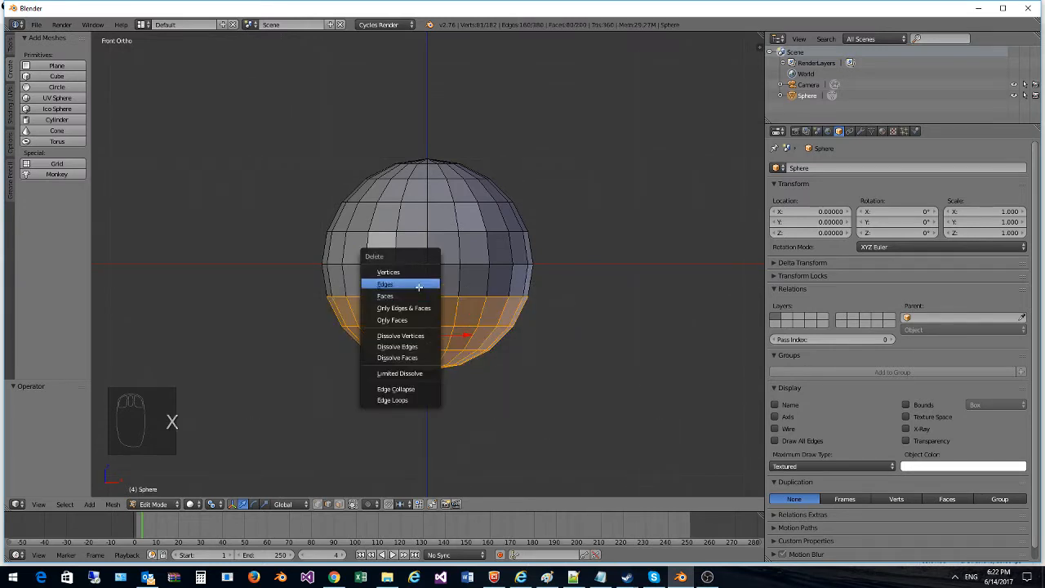
left_click(419, 286)
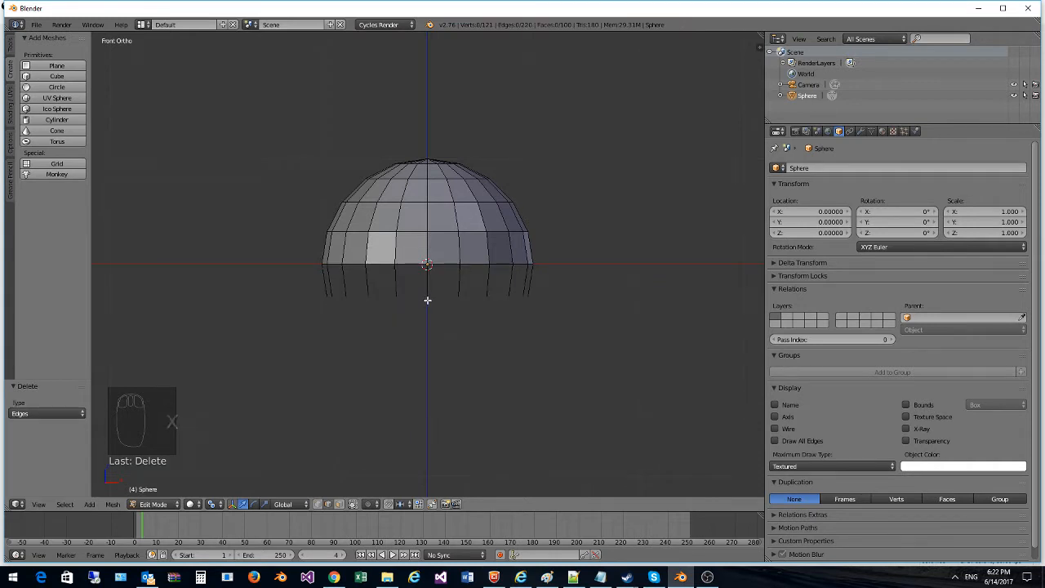
key("ctrl+z")
Step: Undo the trial selections and select-mode changes back to vertex selection with a single vertex selected
key("b")
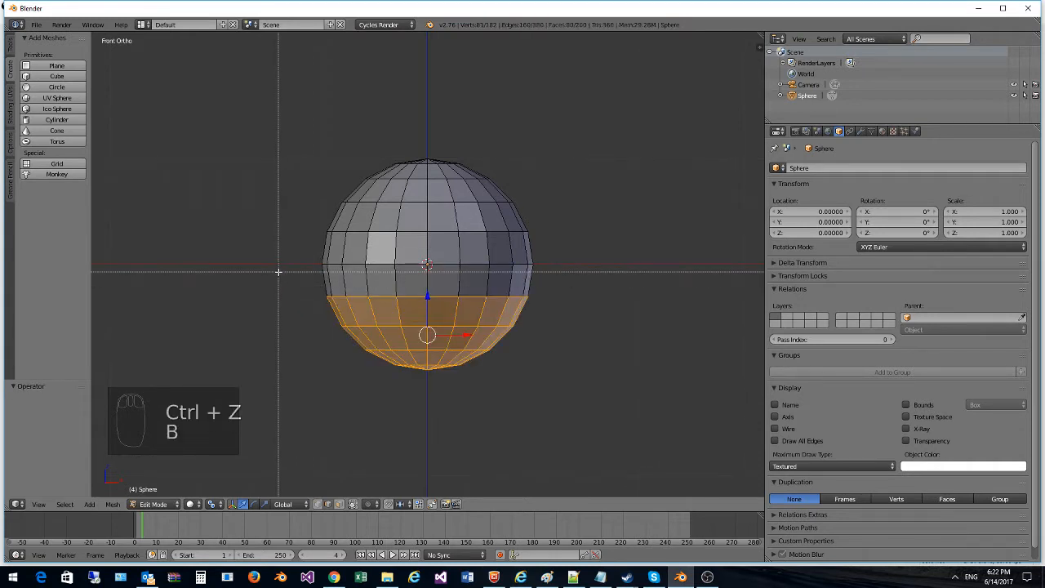
left_click_drag(279, 272, 719, 409)
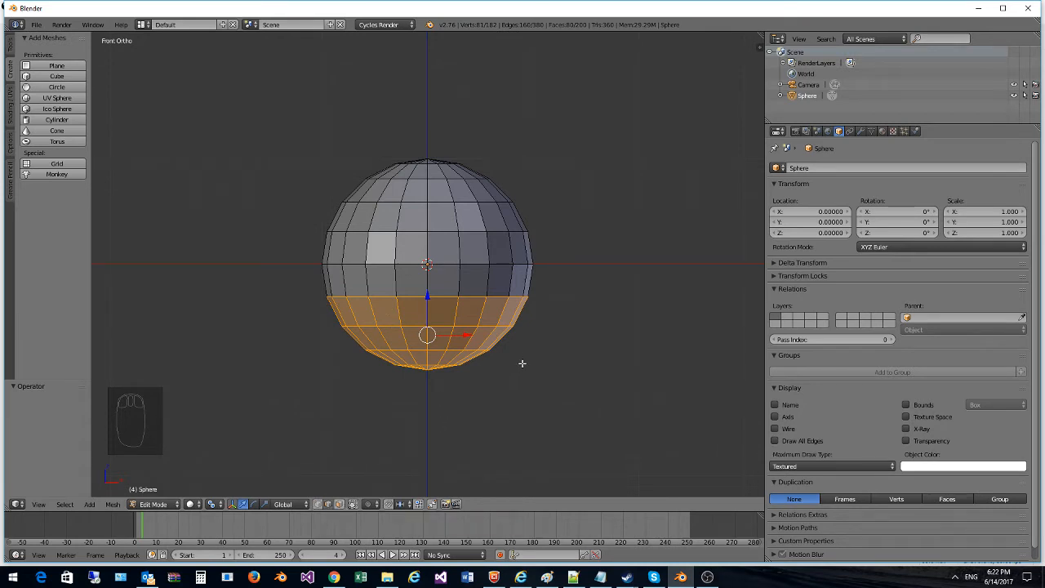
key("ctrl+z")
key("ctrl+z")
key("ctrl+z")
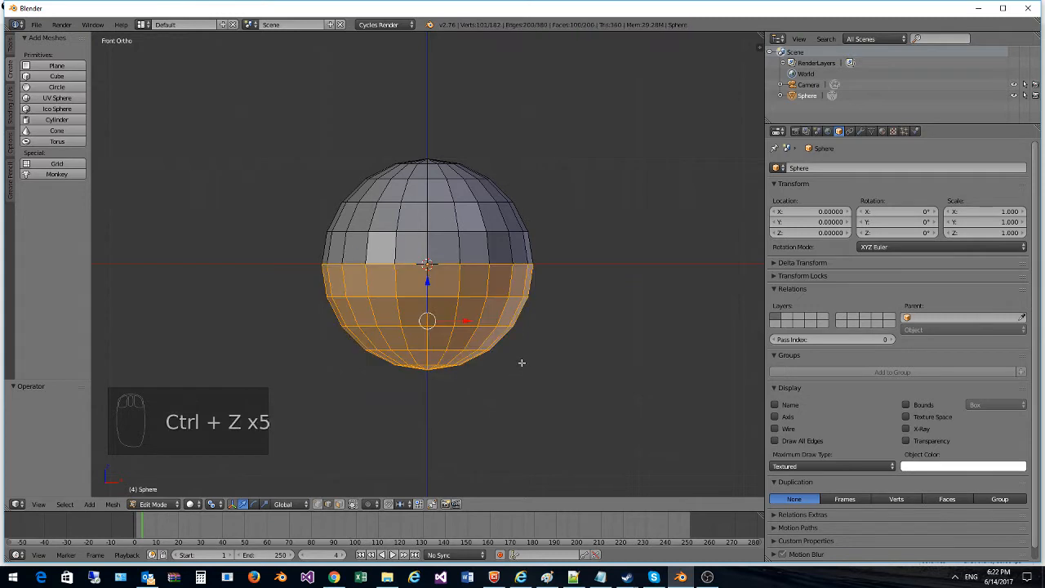
key("ctrl+z")
key("ctrl+z")
key("ctrl+z")
key("ctrl+z")
key("ctrl+z")
key("ctrl+z")
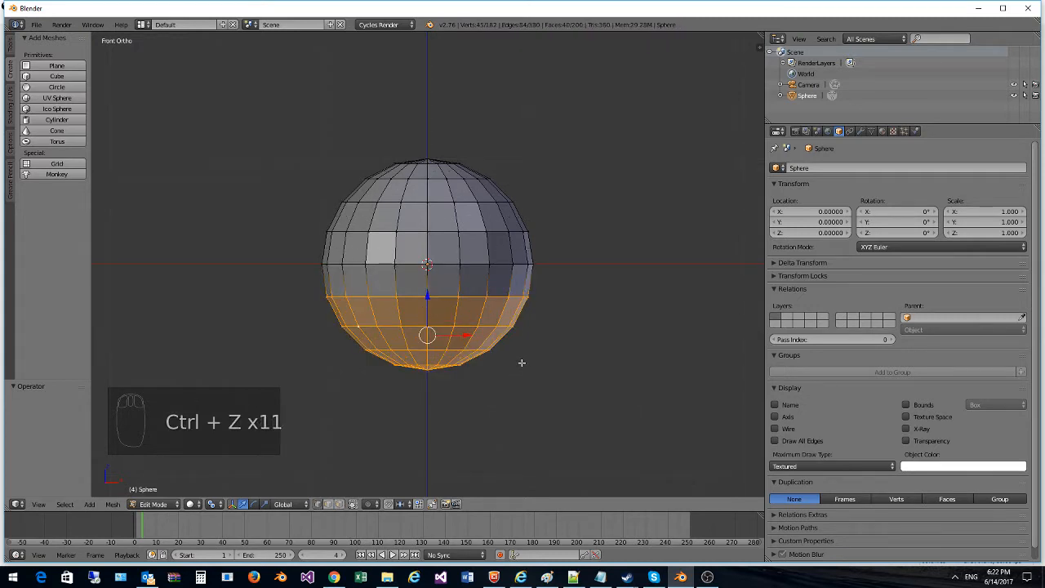
key("ctrl+z")
key("ctrl+z")
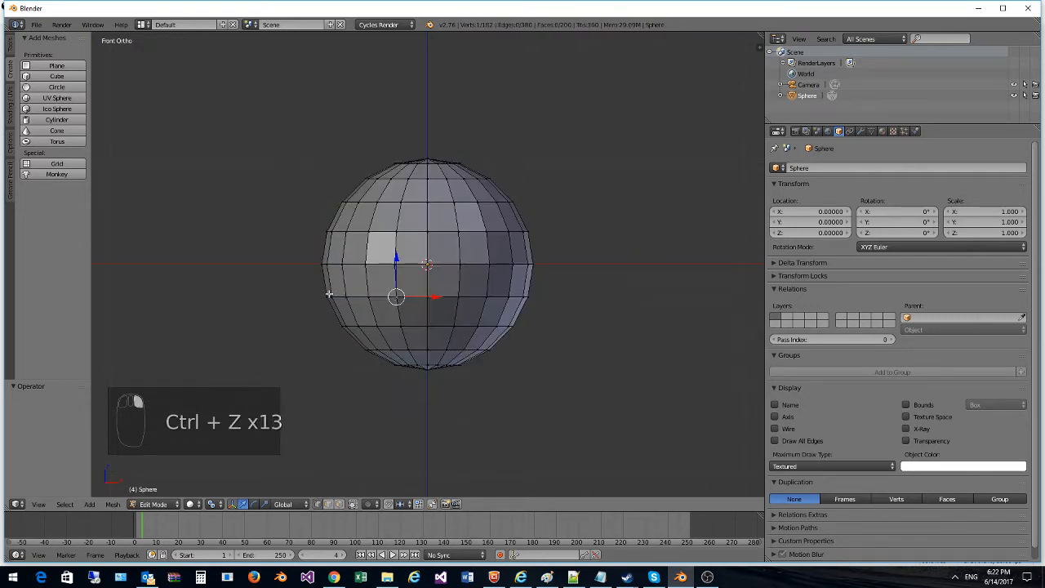
Step: Box-select all vertices below the sphere's equator and delete them to leave the upper hemisphere
key("b")
left_click_drag(249, 290, 643, 382)
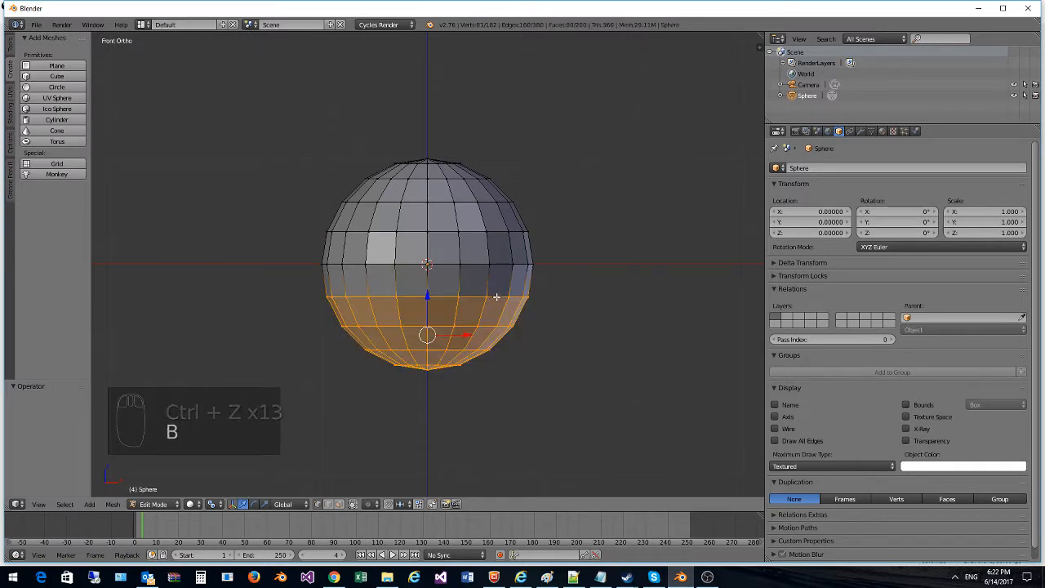
key("Delete")
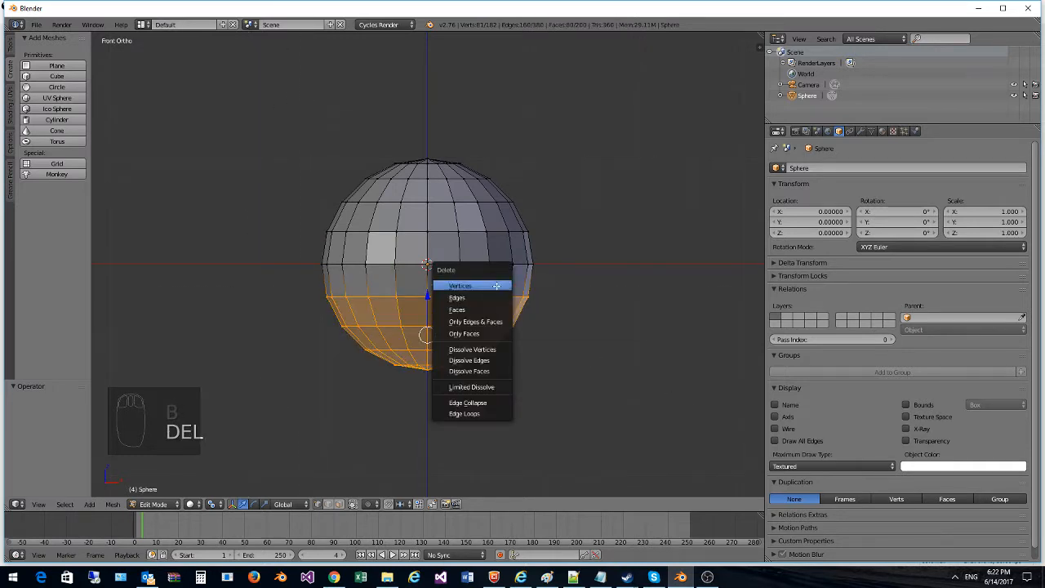
left_click(496, 285)
Step: In the front view, box-select the hemisphere's vertices on the negative X side of the centre line and delete them
scroll(474, 282, "down", 1)
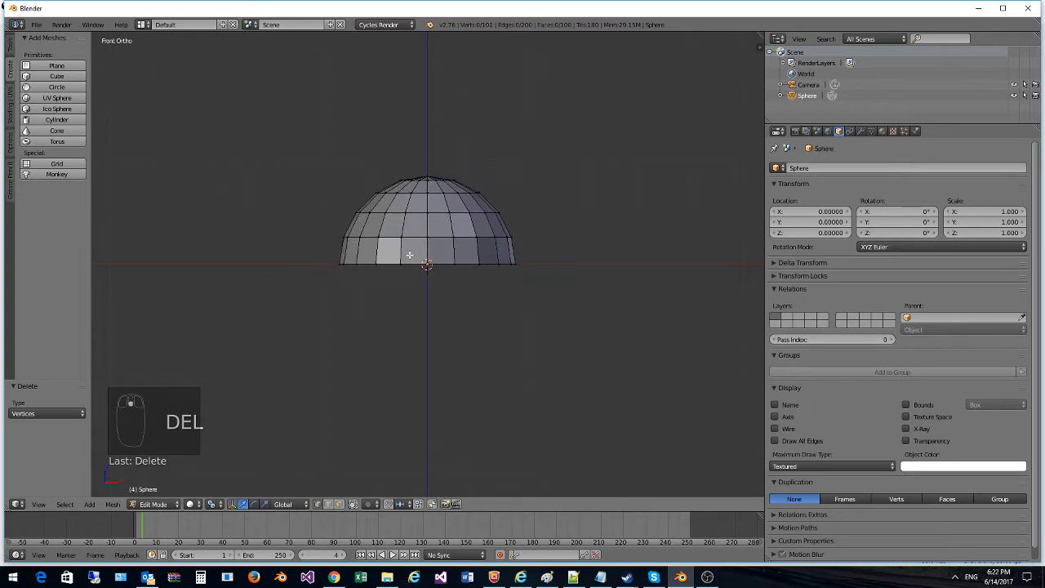
scroll(449, 294, "up", 7)
scroll(456, 309, "down", 7)
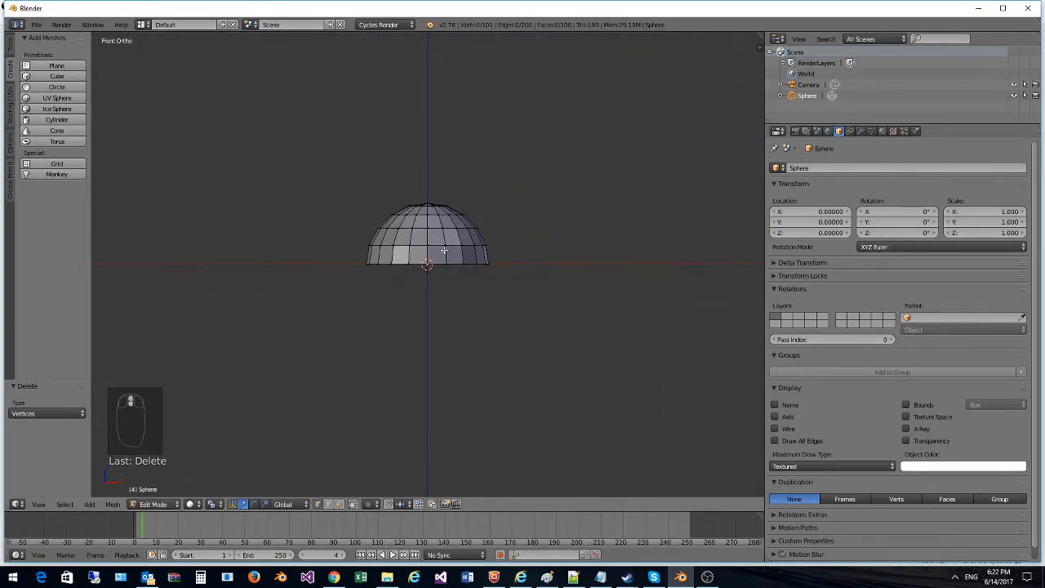
middle_click_drag(427, 178, 464, 188)
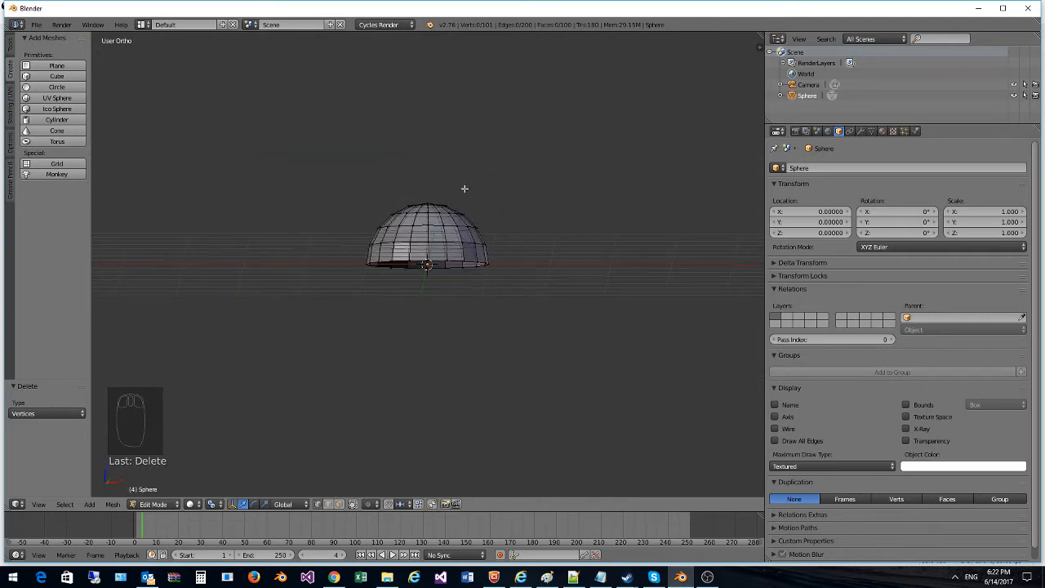
key("KP_1")
scroll(464, 189, "up", 4)
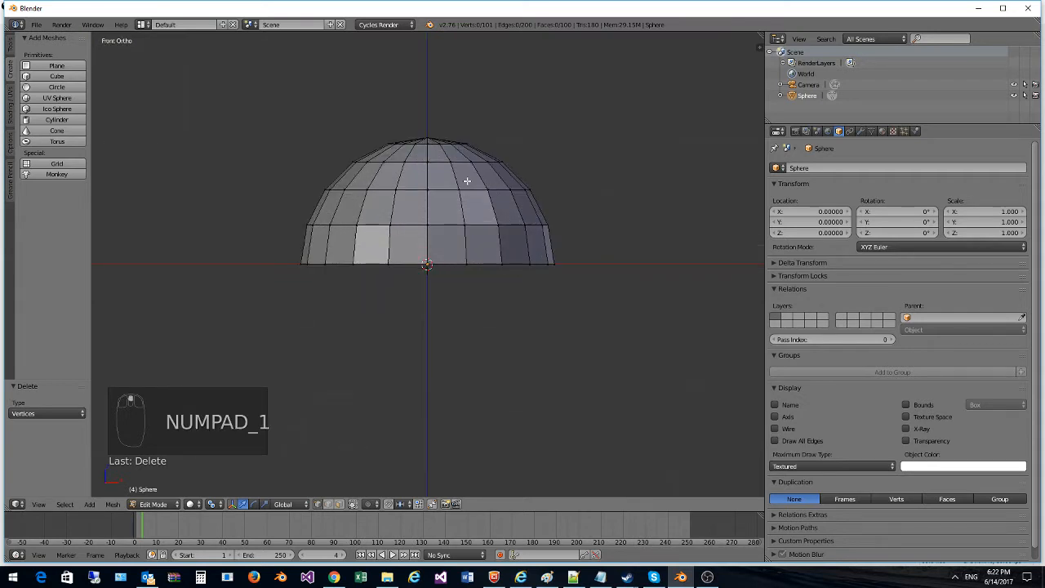
middle_click_drag(456, 155, 485, 242, "shift")
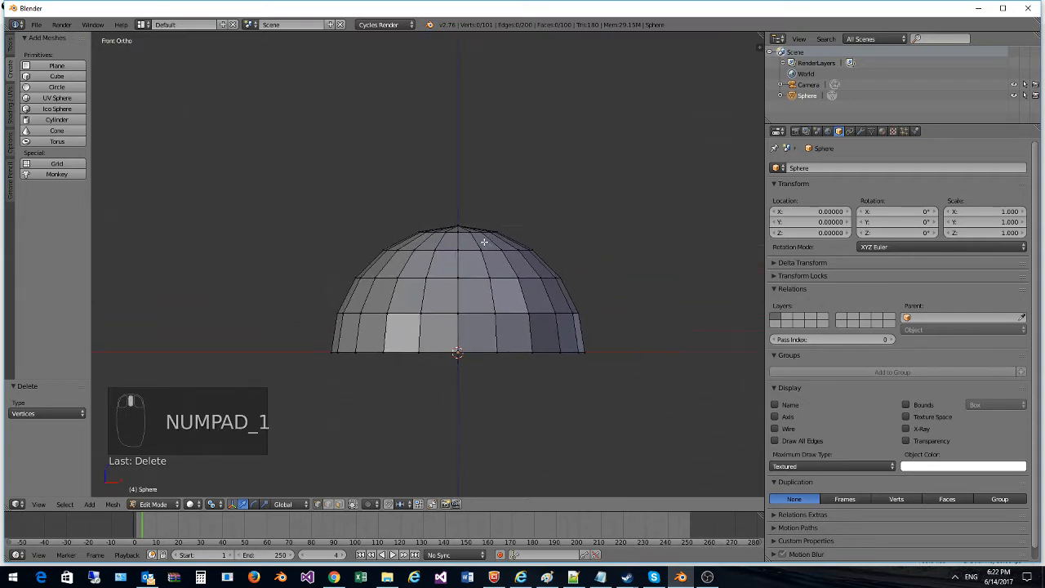
right_click(418, 353)
key("b")
left_click_drag(262, 158, 450, 379)
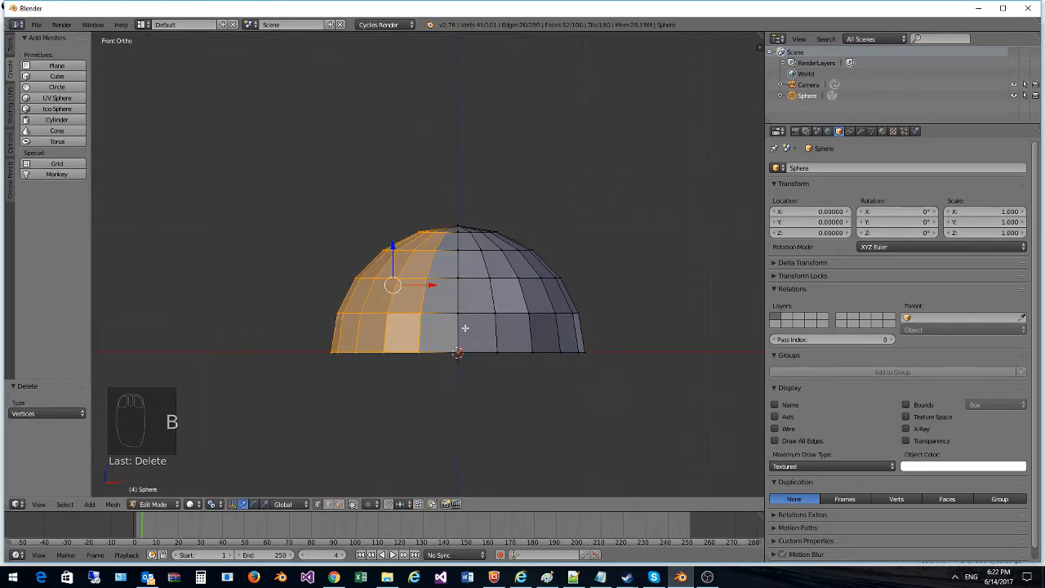
key("x")
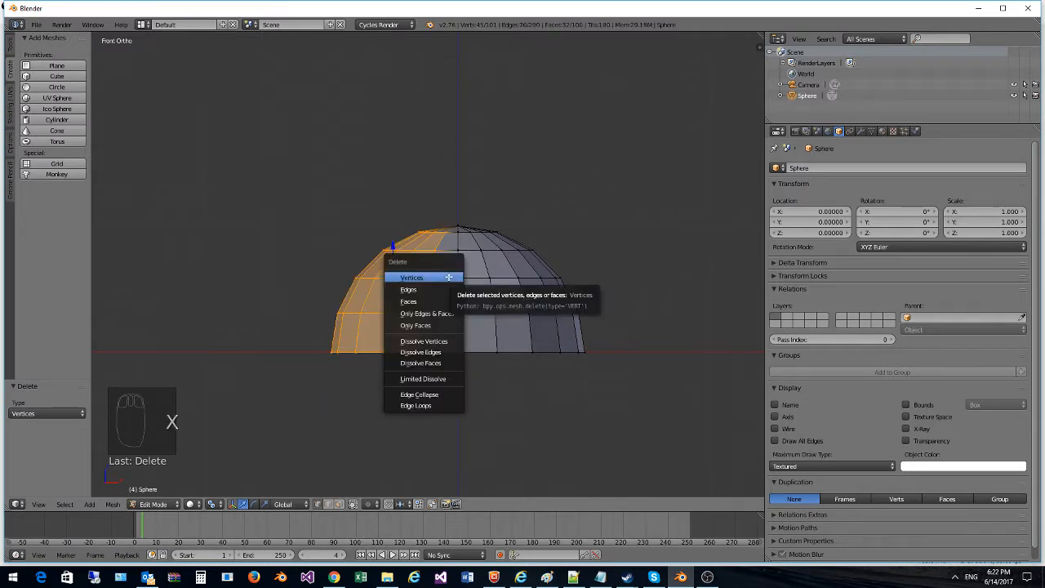
left_click(448, 278)
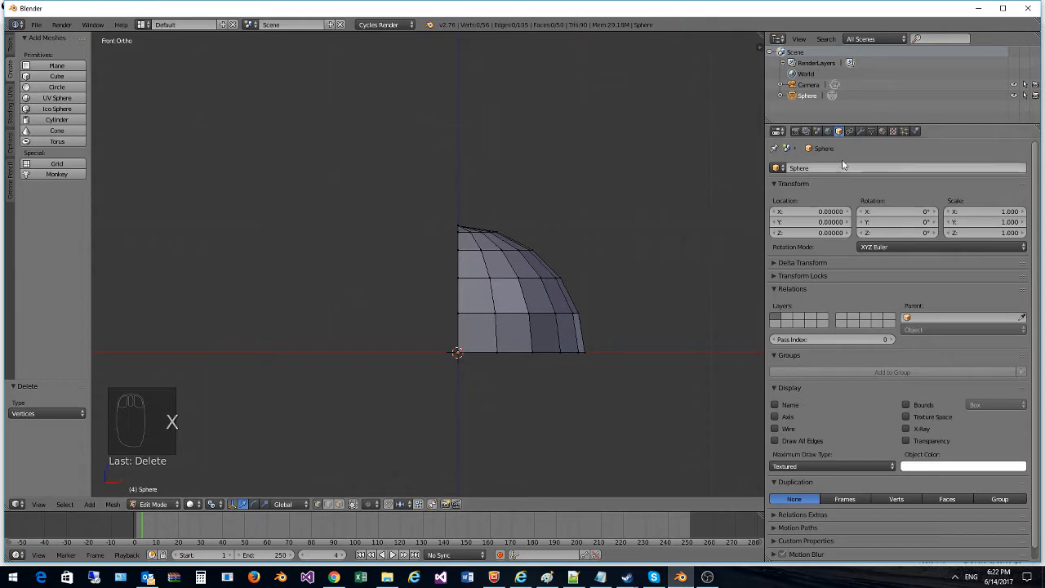
Step: Add a Mirror modifier along the X axis to the remaining half of the dome
mouse_move(567, 242)
middle_mouse_down()
mouse_move(479, 293)
mouse_move(453, 396)
mouse_move(563, 343)
mouse_move(565, 251)
mouse_move(511, 226)
mouse_move(351, 335)
mouse_move(226, 354)
mouse_move(243, 297)
mouse_move(527, 350)
mouse_move(655, 332)
mouse_move(593, 243)
mouse_move(557, 236)
mouse_move(571, 250)
mouse_move(566, 241)
middle_mouse_up()
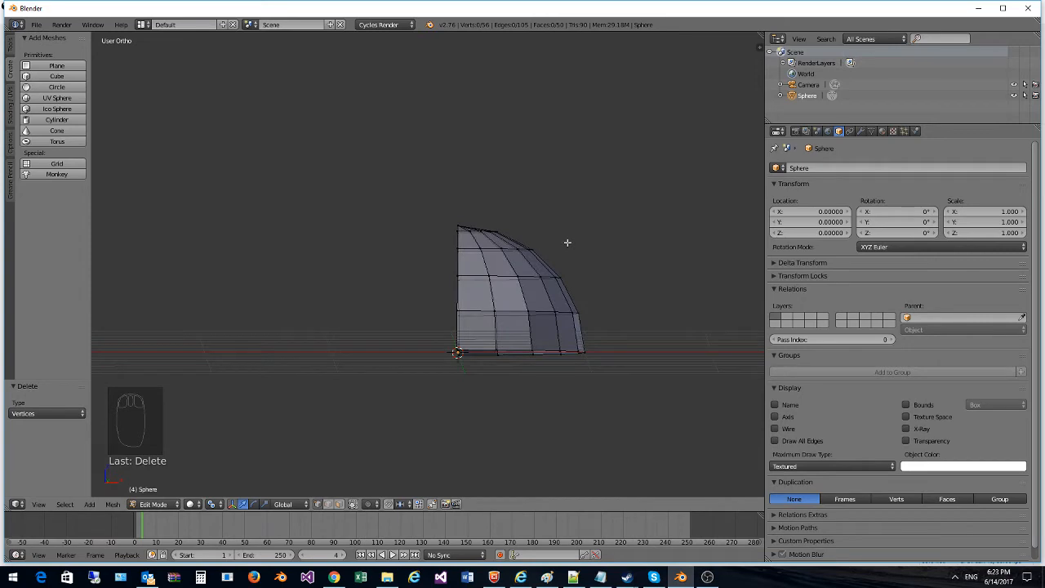
key("KP_1")
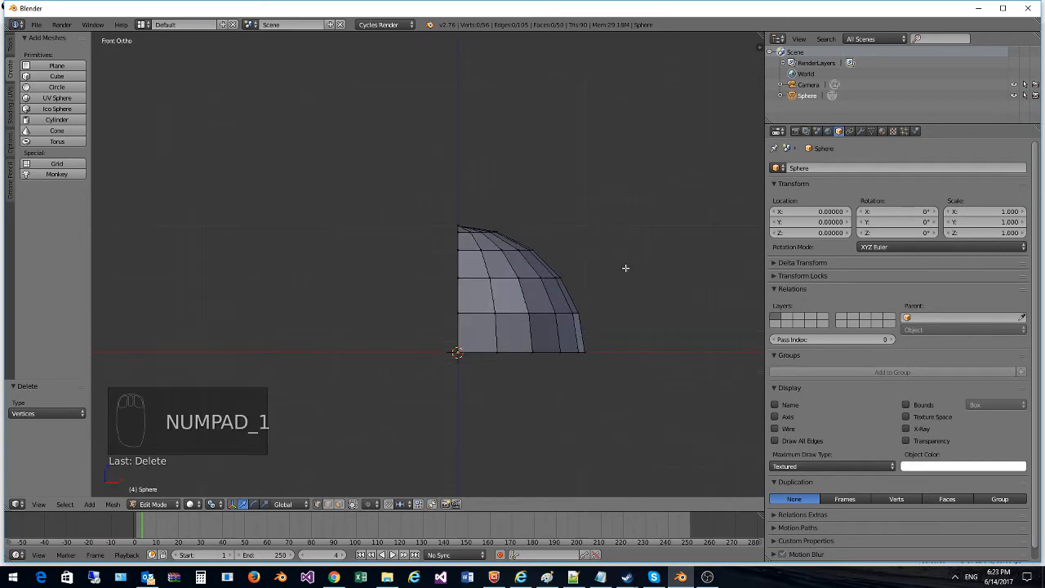
middle_click_drag(625, 268, 528, 288)
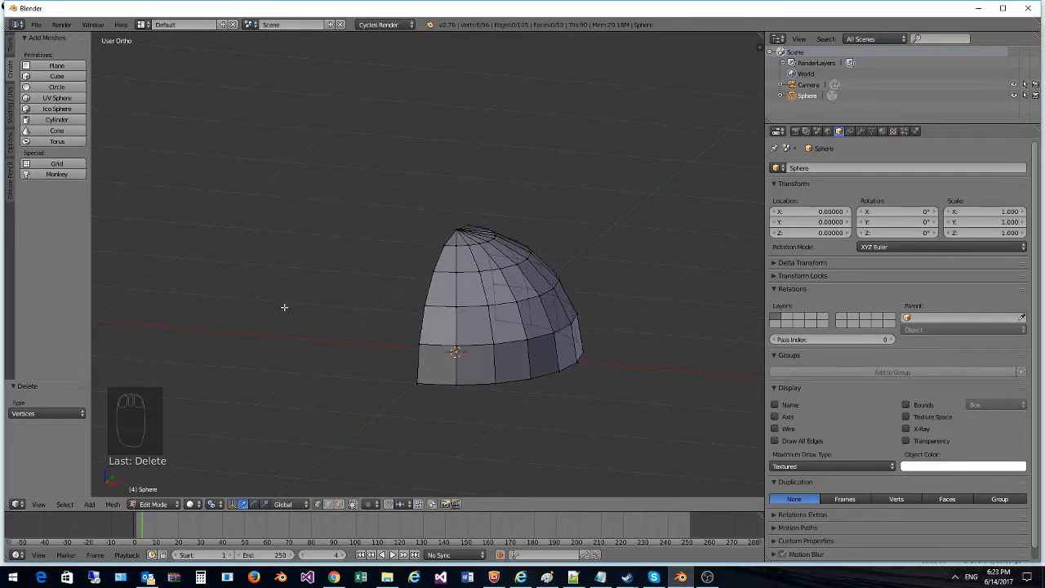
left_click(862, 131)
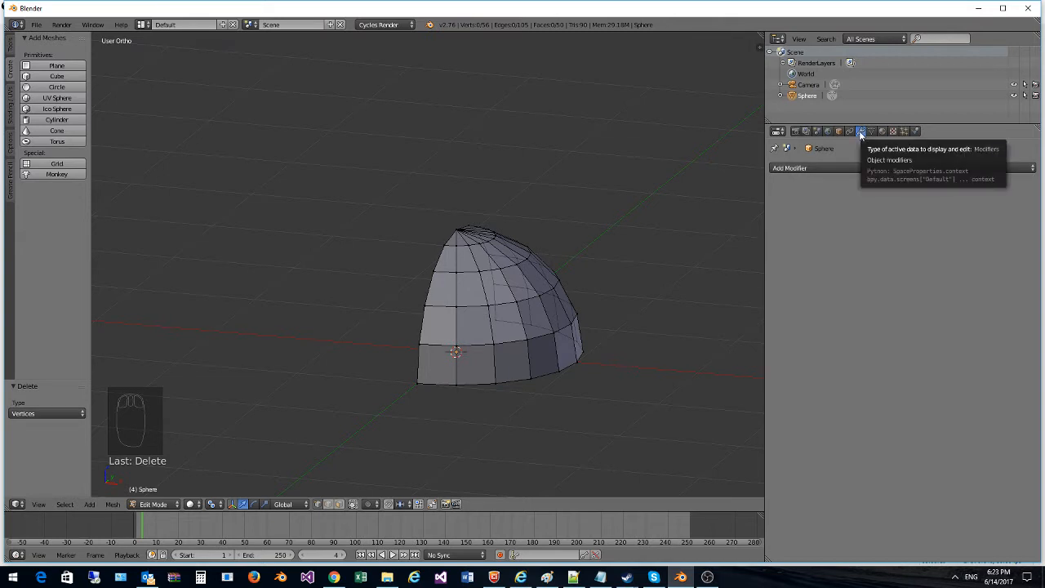
left_click(845, 167)
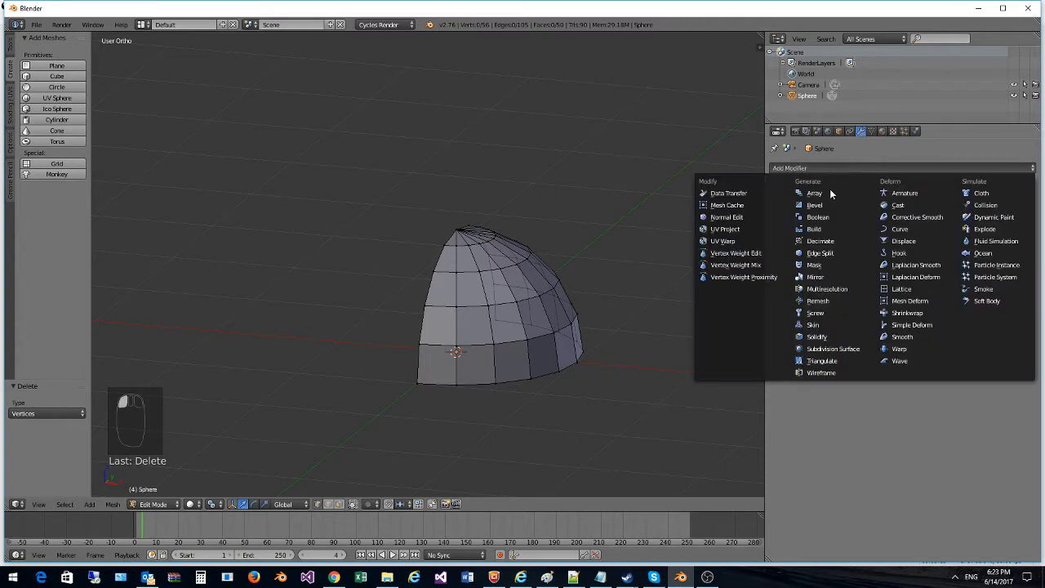
left_click(814, 277)
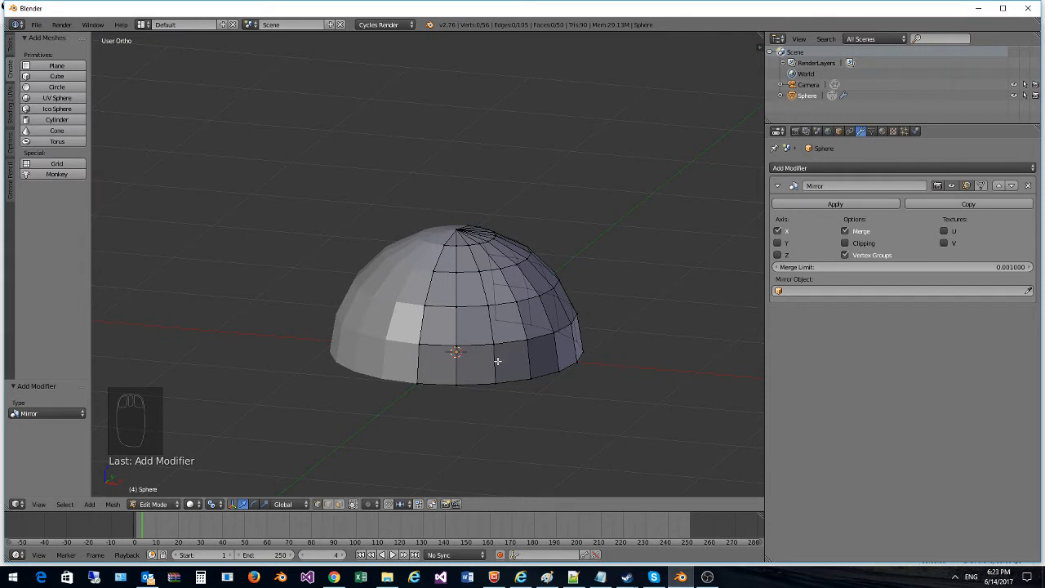
middle_click_drag(429, 367, 448, 381)
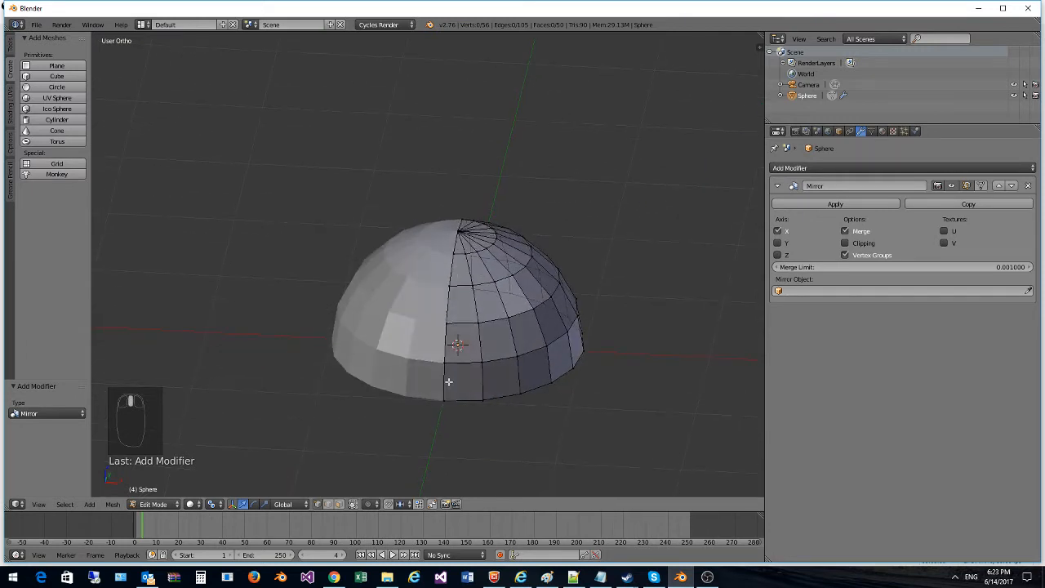
Step: Try to move the whole half-dome about 0.47 along X without clipping, and undo the move
key("a")
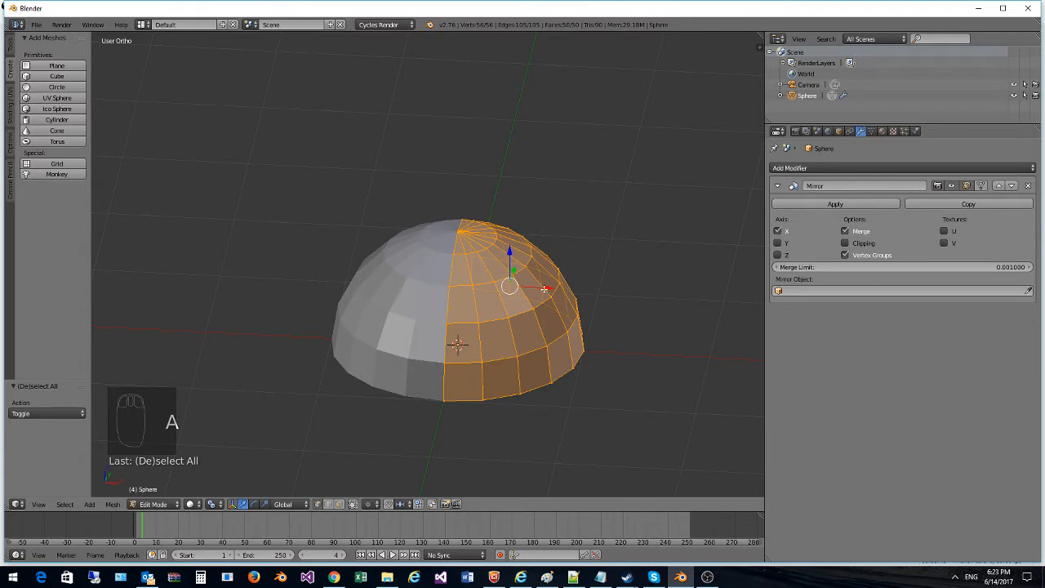
left_click_drag(543, 289, 599, 371)
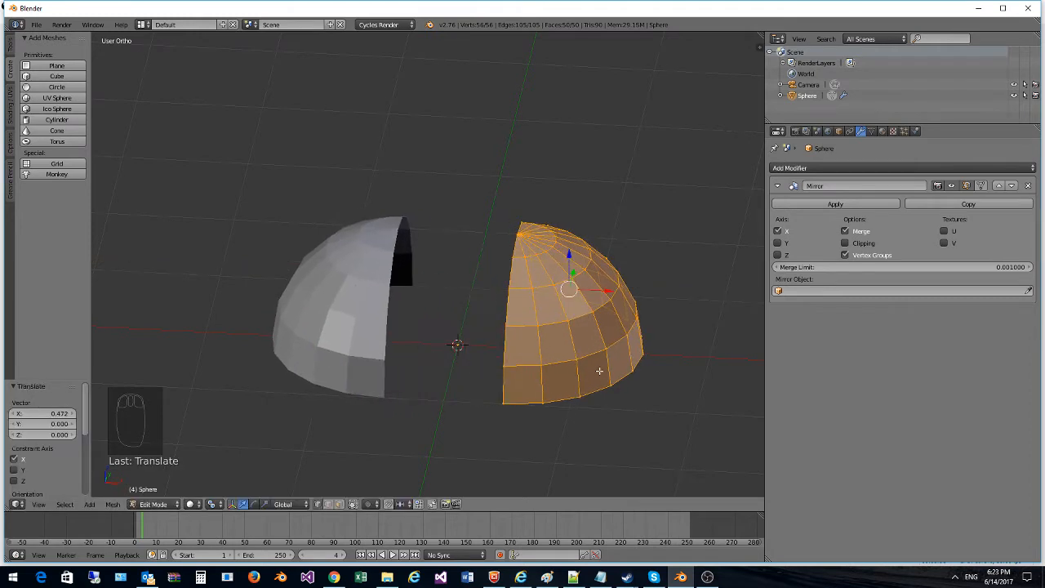
key("ctrl+z")
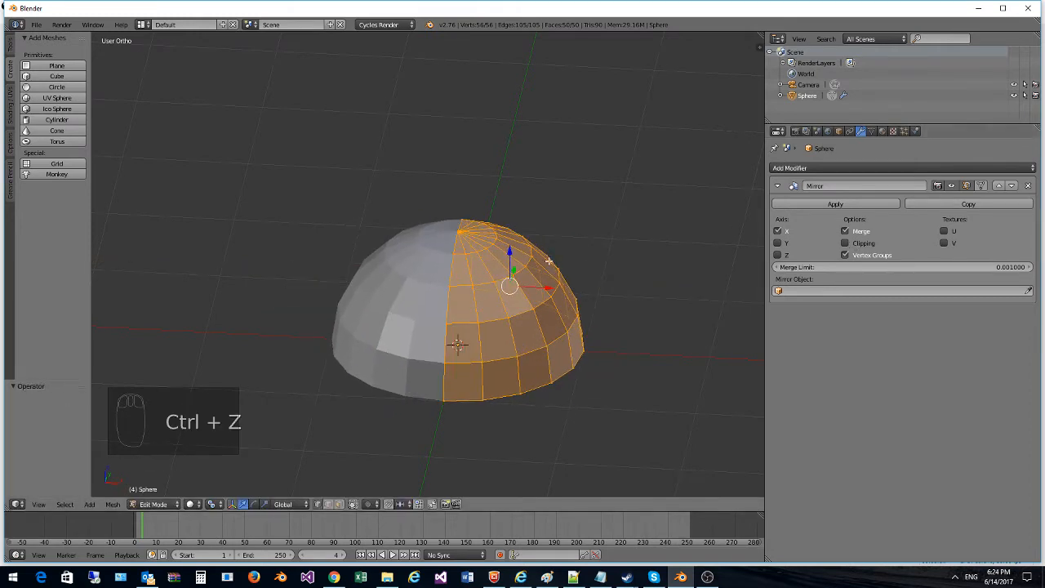
Step: Enable Clipping in the Mirror modifier and test it by shifting the half-dome along X, undoing the shift
left_click(845, 243)
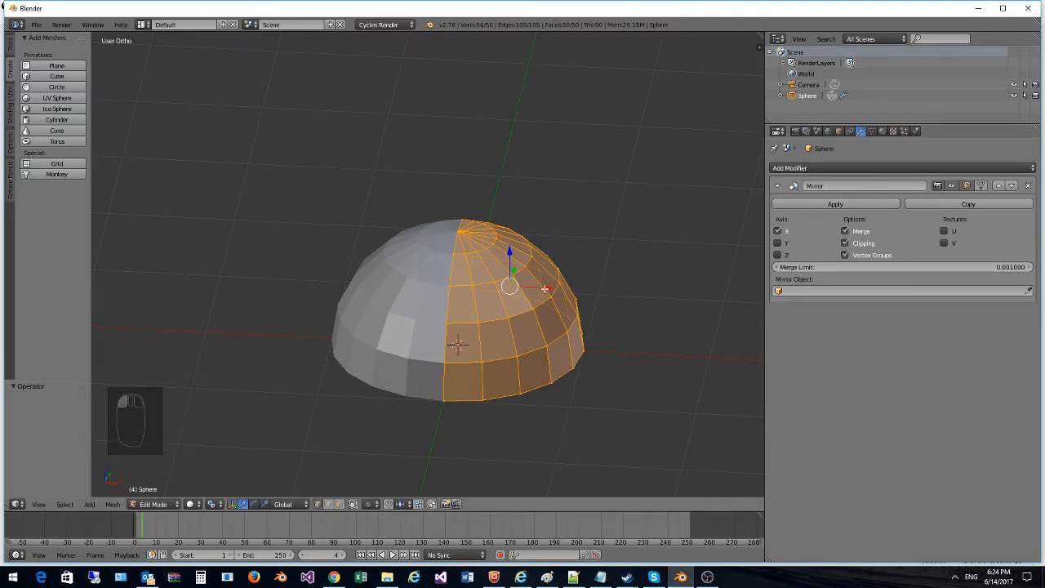
left_click_drag(544, 289, 537, 353)
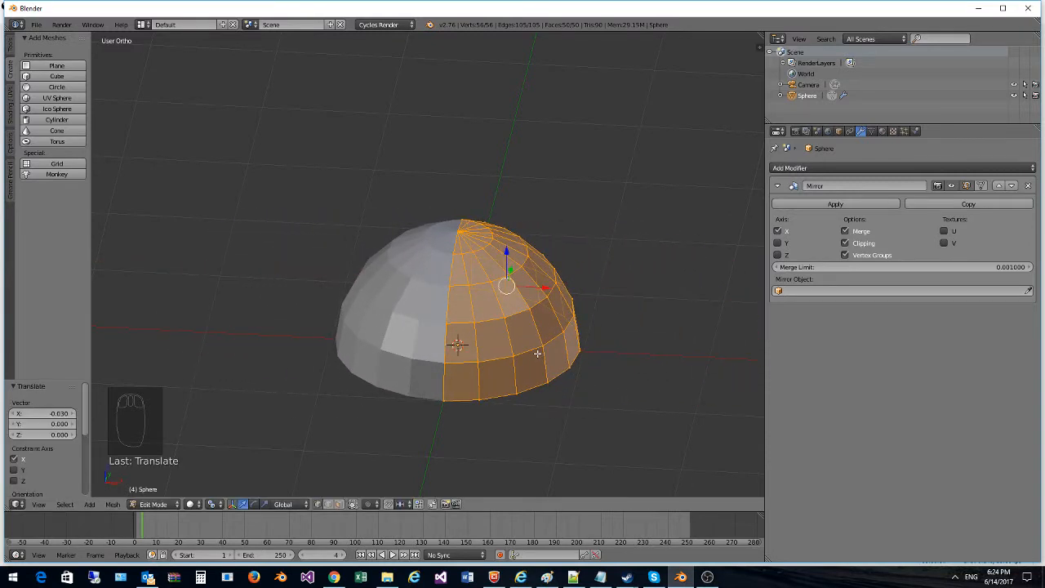
key("ctrl+z")
Step: Try to extrude three neighbouring vertices of the dome's bottom rim about 0.68 down in Z, and undo the extrusion
middle_click_drag(520, 369, 474, 345)
middle_click_drag(515, 374, 411, 339)
right_click(404, 338)
right_click(441, 338, "shift")
right_click(476, 333, "shift")
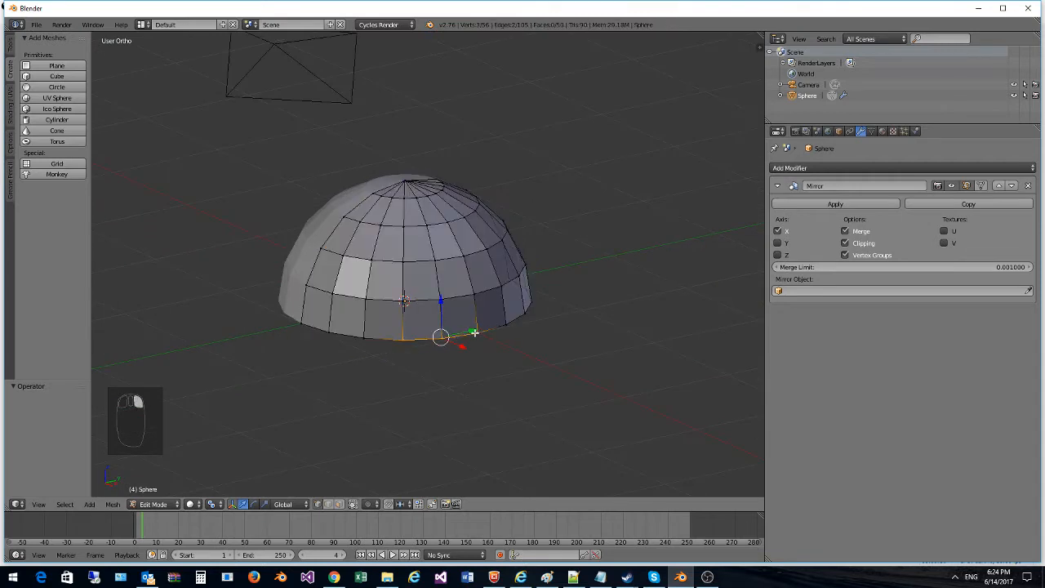
right_click(378, 339, "shift")
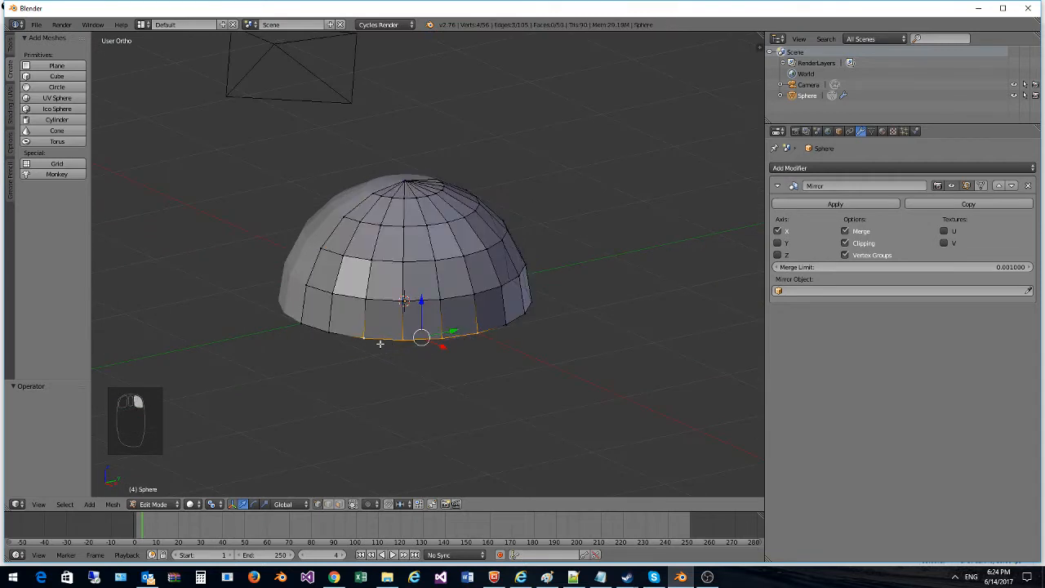
right_click(379, 342, "shift")
middle_click_drag(452, 299, 433, 292)
key("e")
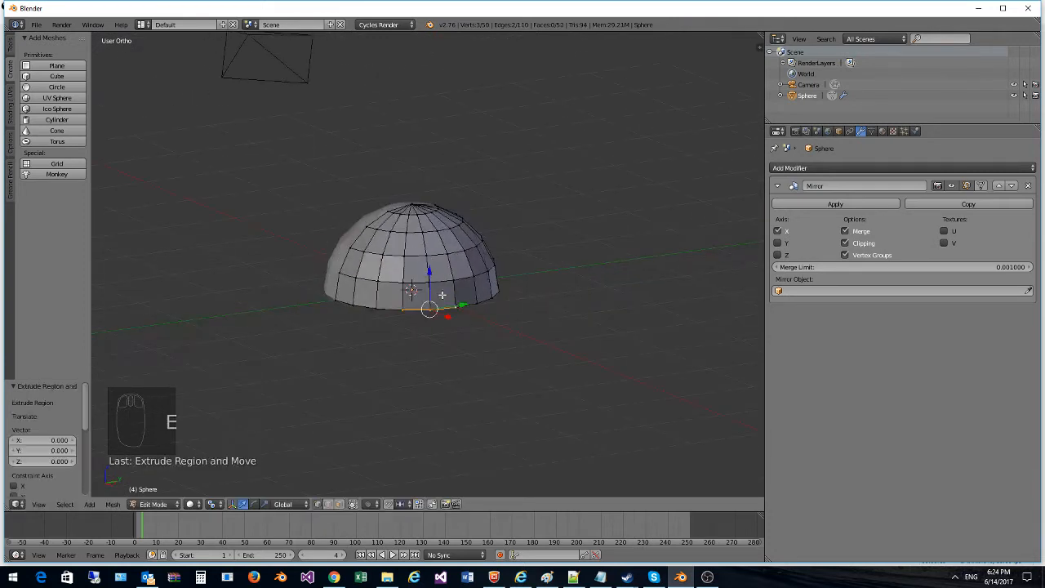
left_click_drag(429, 281, 433, 337)
scroll(436, 335, "down", 1)
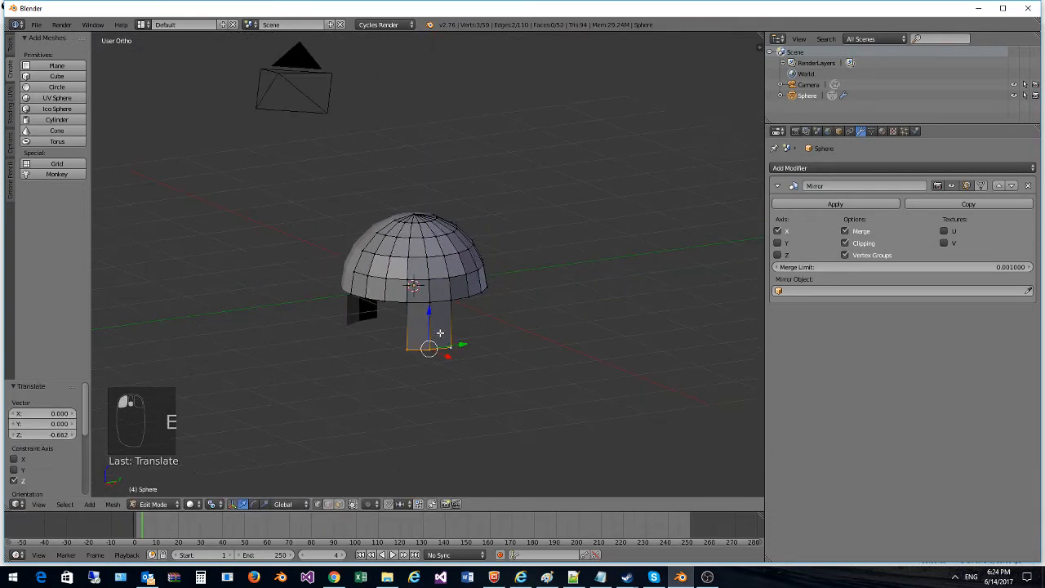
key("ctrl+z")
key("ctrl+z")
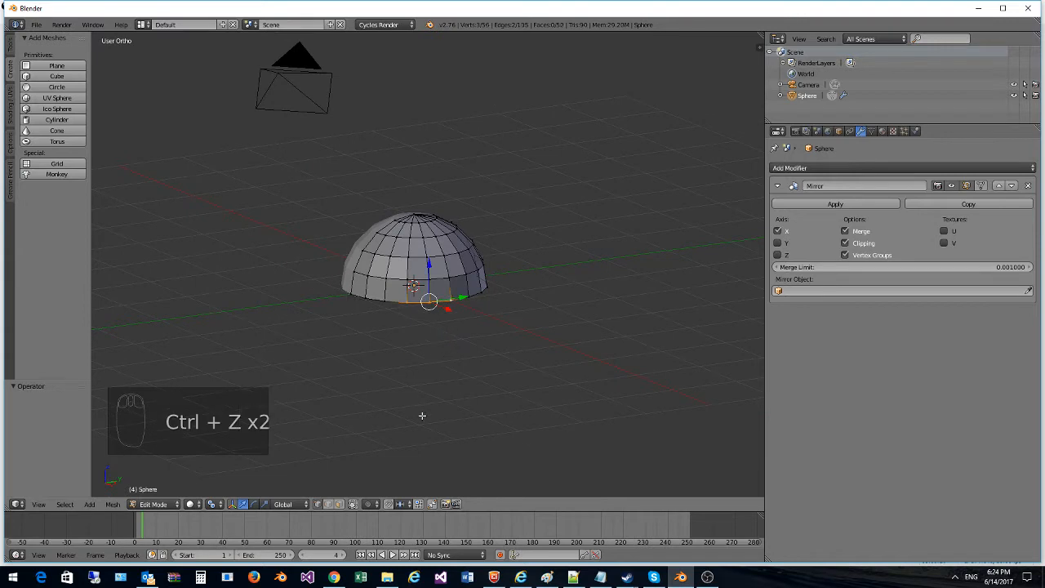
Step: Try to extrude the lowest row of side faces and move them down in Z, and undo it
key("b")
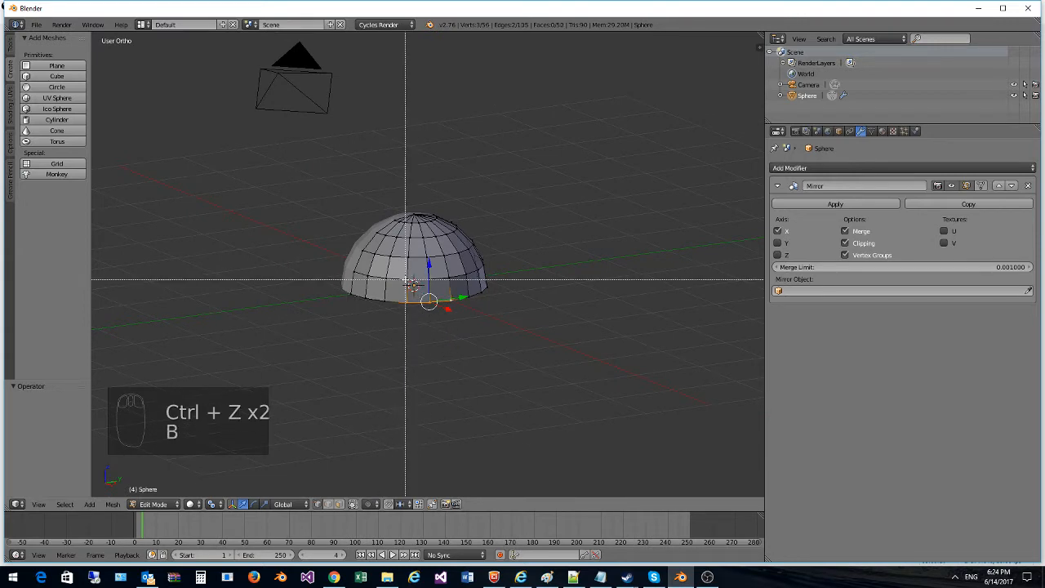
left_click_drag(400, 274, 505, 322)
key("b")
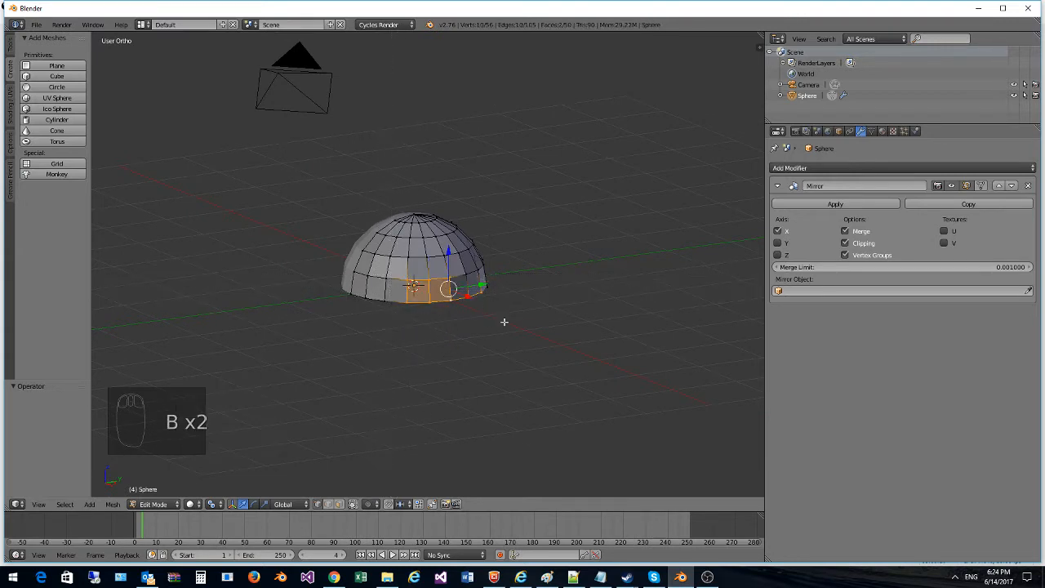
key("e")
left_click(444, 225)
left_click_drag(447, 251, 461, 326)
middle_click_drag(488, 337, 403, 312)
key("ctrl+z")
key("ctrl+z")
Step: In the right view, select three rim vertices from the Y centre toward negative Y and extrude them about 0.37 down in Z
right_click(411, 302)
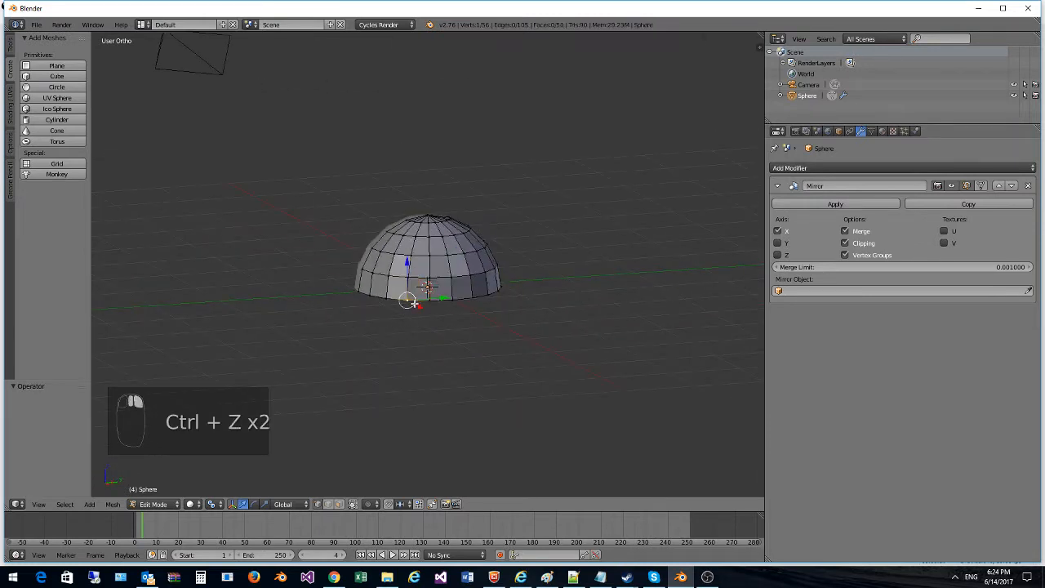
key("b")
left_click_drag(399, 292, 476, 325)
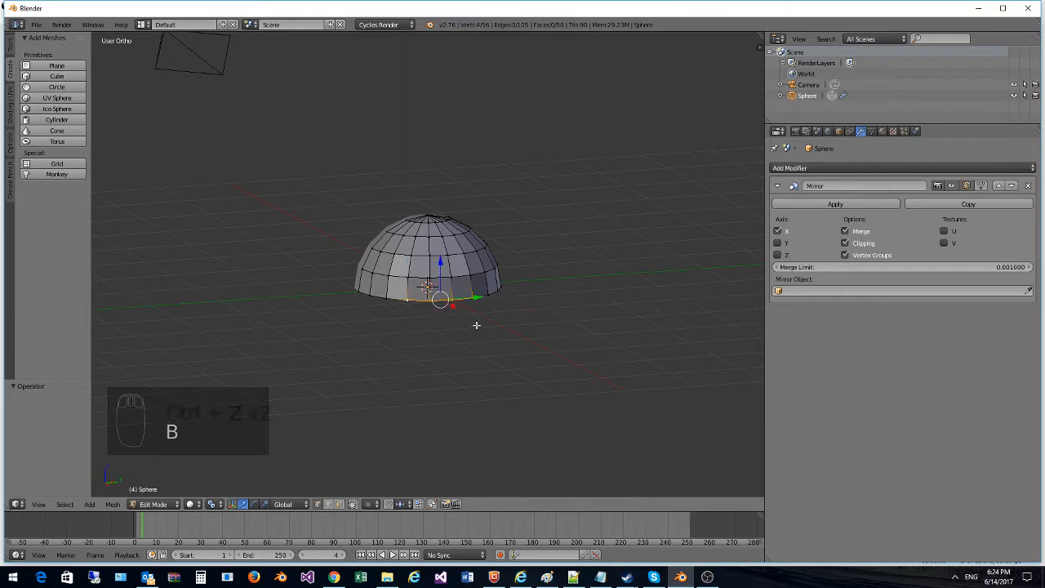
key("KP_3")
scroll(472, 320, "up", 4)
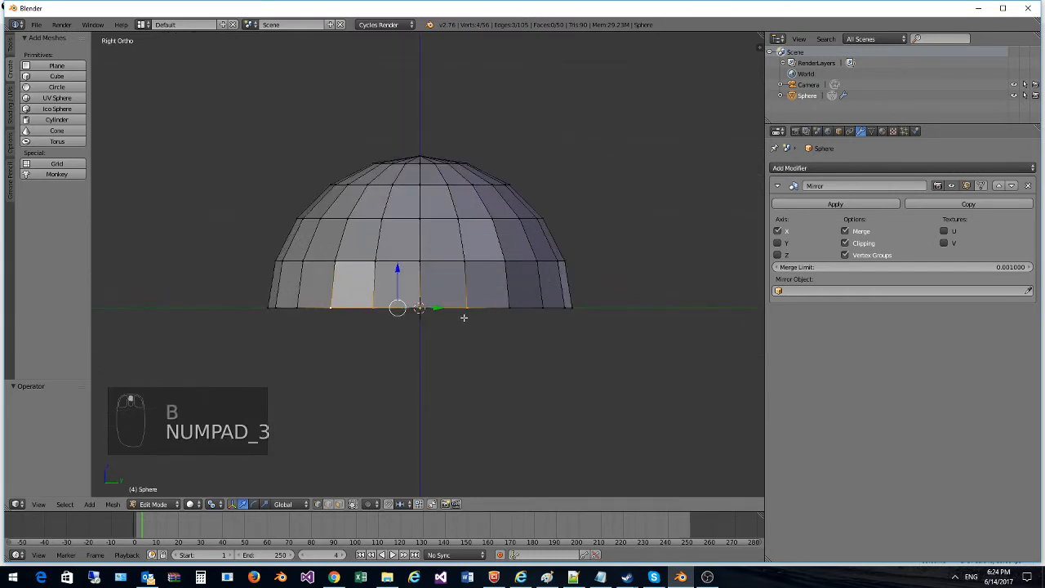
key("e")
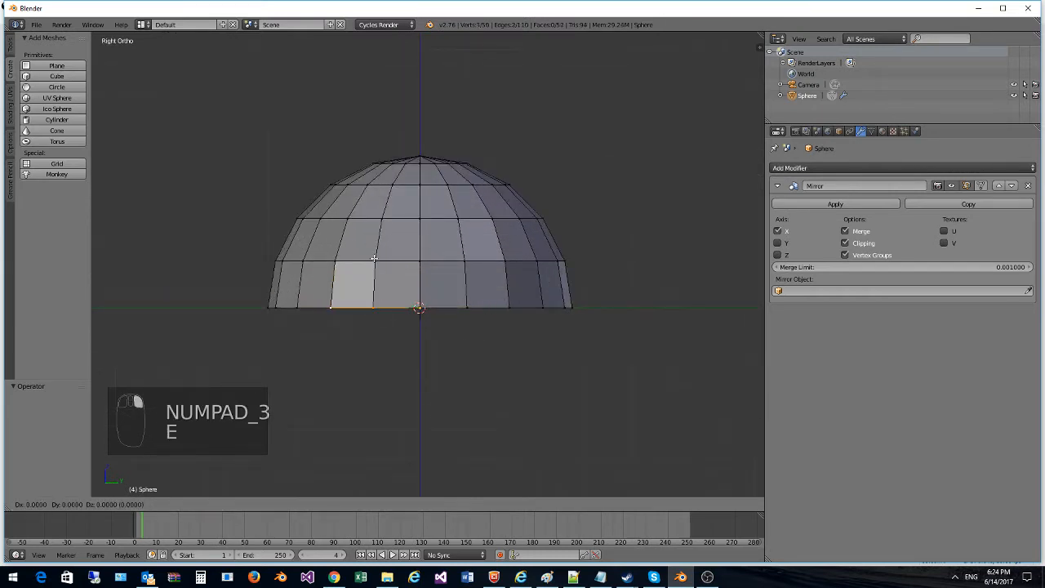
left_click(441, 358)
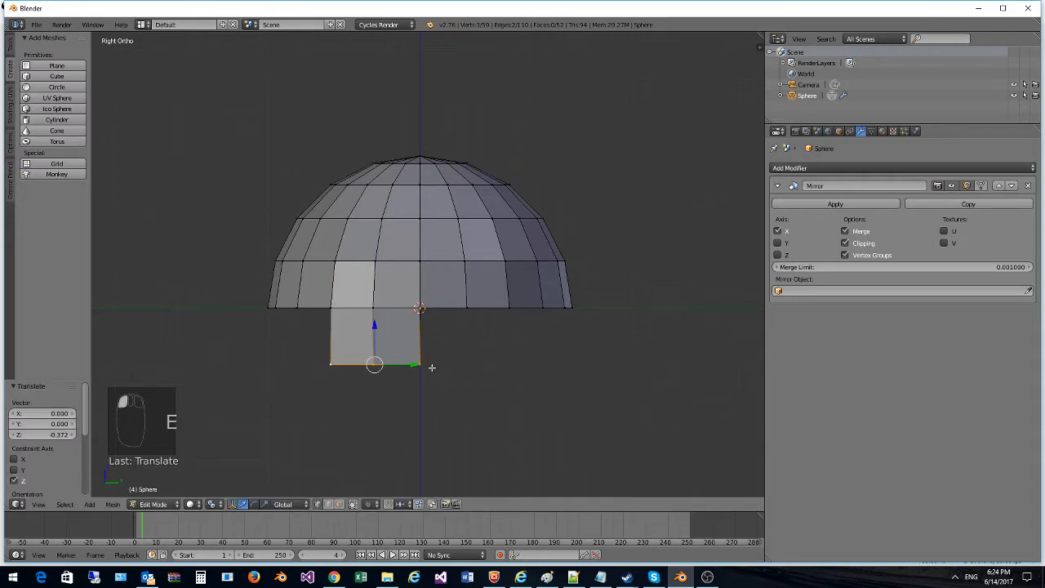
Step: Scale the flap's lower edge by about 1.18 and shift it about 0.01 toward negative Y
key("s")
left_click(431, 359)
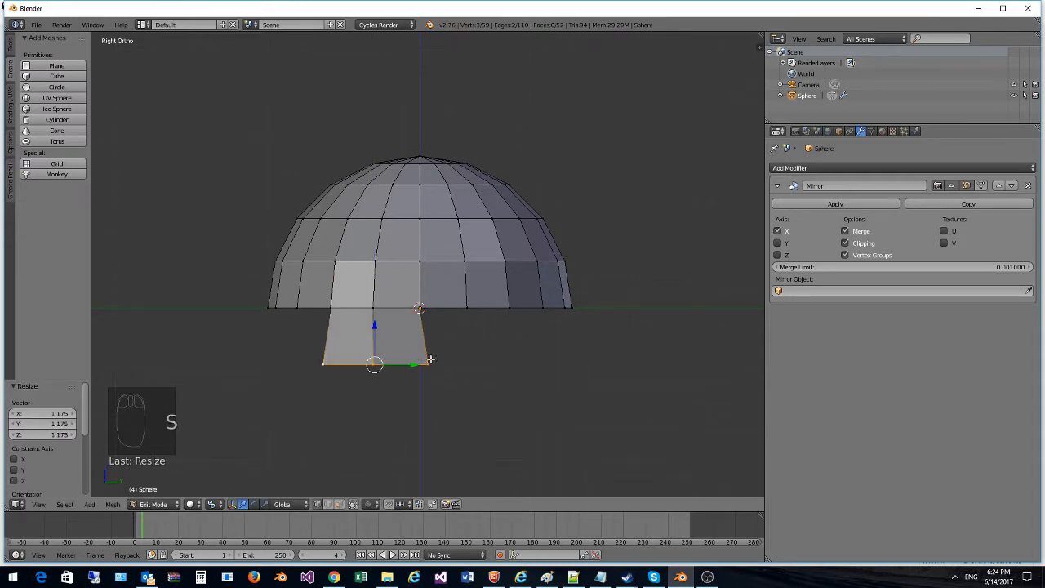
left_click(412, 365)
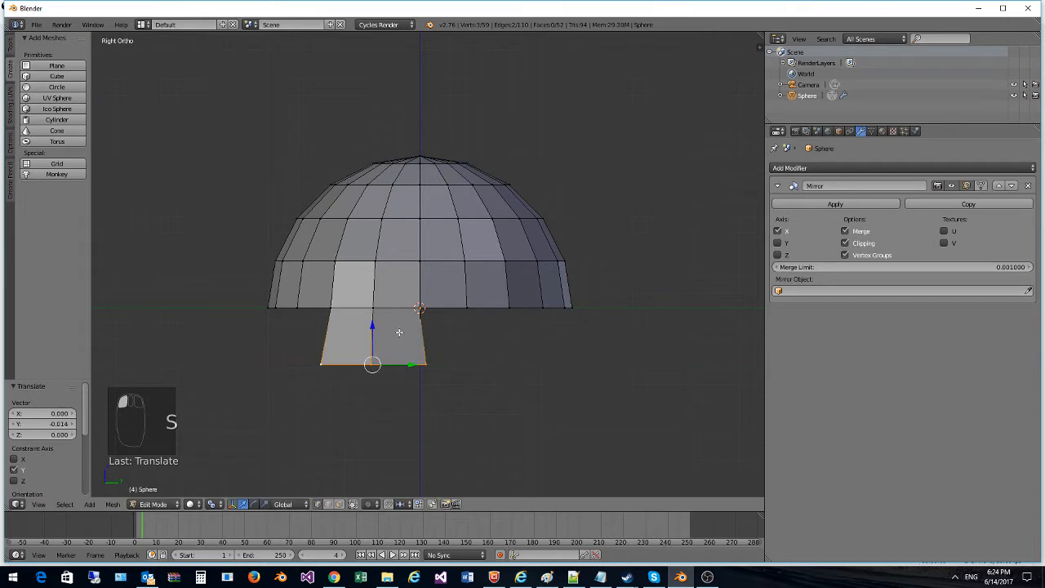
Step: Extrude the flap's lower edge about 0.22 down, scale it along Y by about 0.79 and move it about 0.06 in Y
key("e")
left_click(443, 380)
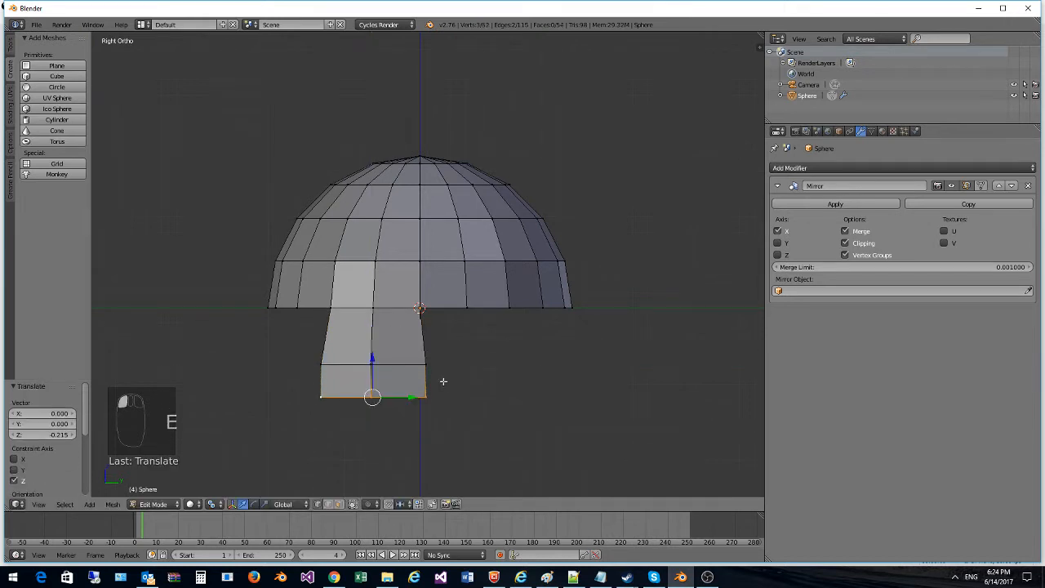
key("s")
key("y")
left_click(428, 384)
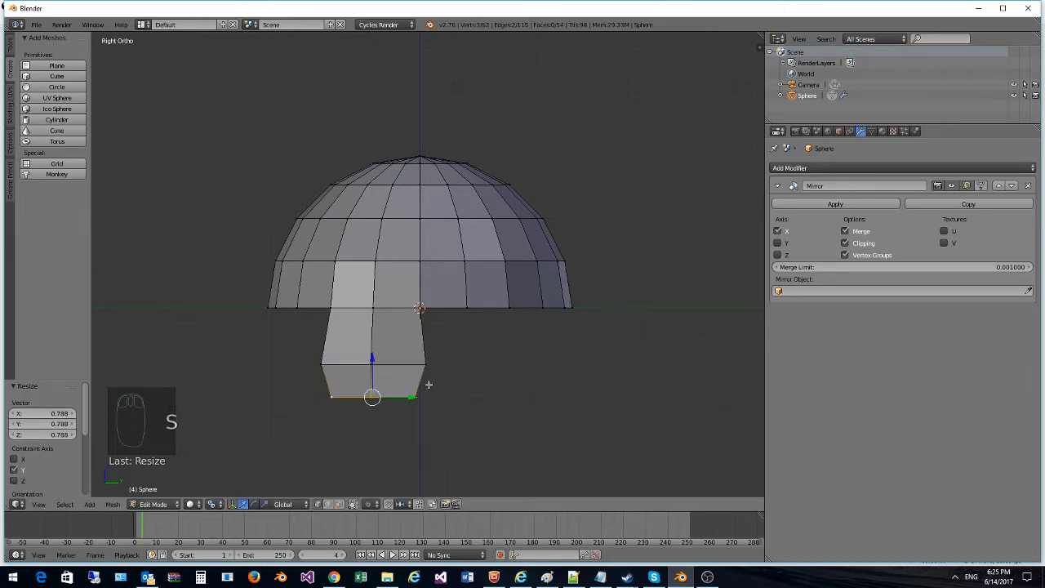
left_click_drag(407, 399, 414, 400)
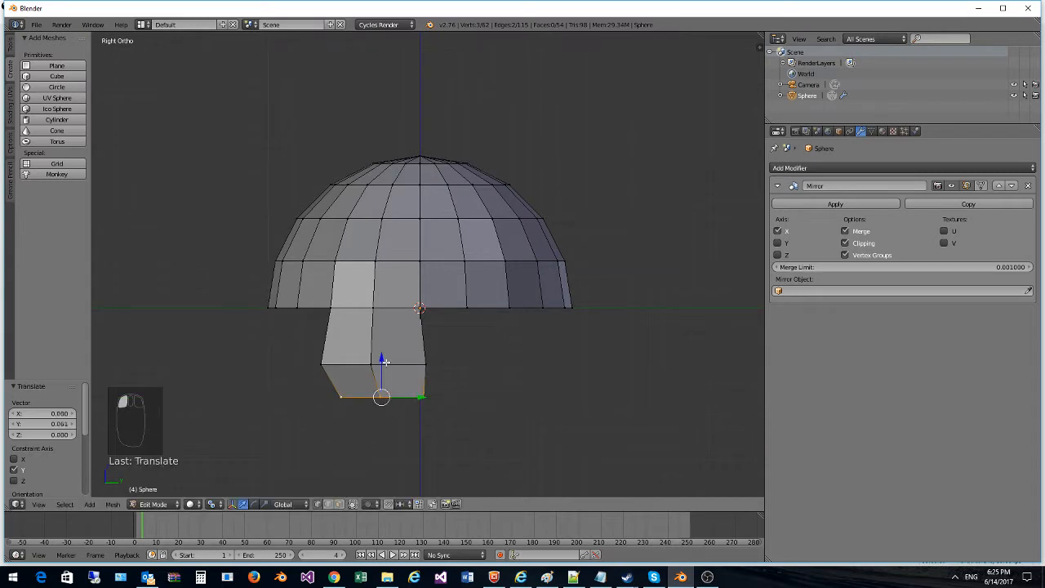
Step: Extrude the flap's lower edge about 0.25 further down, widen it excluding Z, and nudge it toward negative Y and slightly up
key("e")
left_click(426, 422)
key("s")
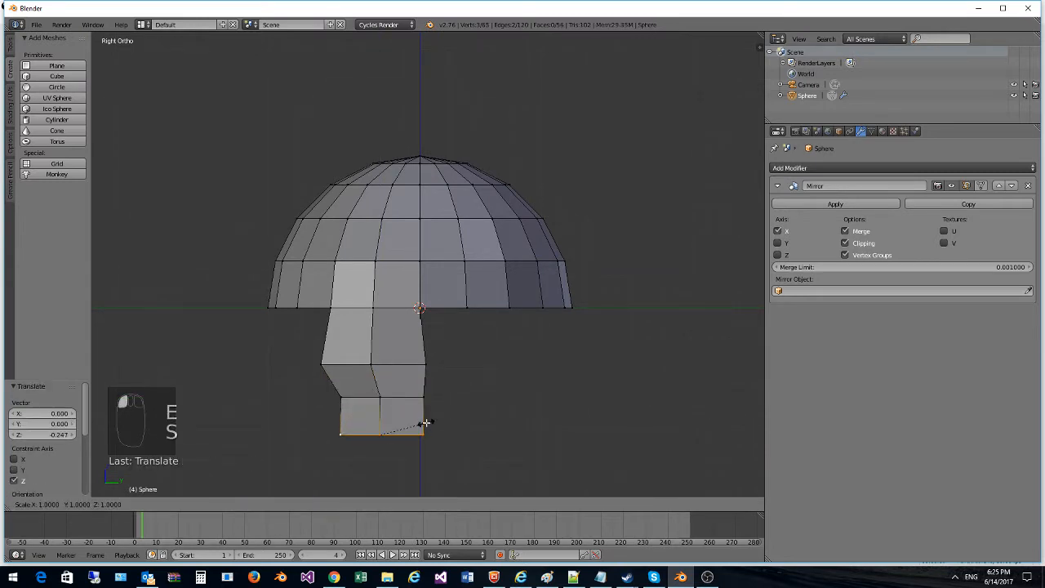
key("shift+z")
left_click(433, 436)
left_click_drag(432, 437, 415, 436)
left_click_drag(374, 399, 375, 390)
Step: Extrude the flap's lower edge about 0.27 further down, narrow it along Y and move it about 0.05 toward positive Y
key("e")
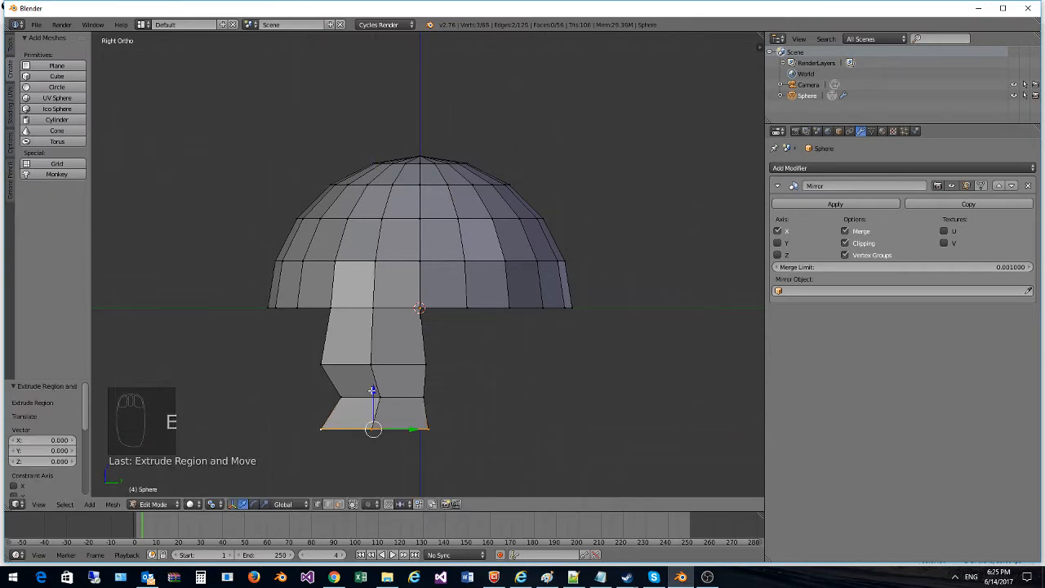
left_click(372, 431)
key("s")
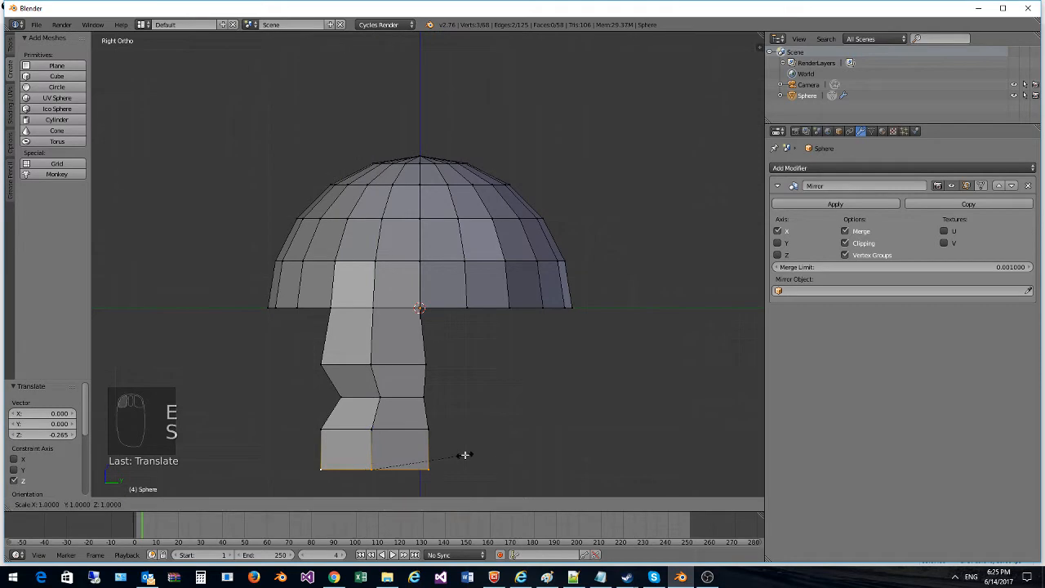
key("y")
left_click(421, 466)
left_click_drag(409, 469, 419, 468)
Step: Box-select all the extruded flap's vertices below the dome's rim
middle_click_drag(377, 377, 504, 383)
scroll(563, 446, "down", 1)
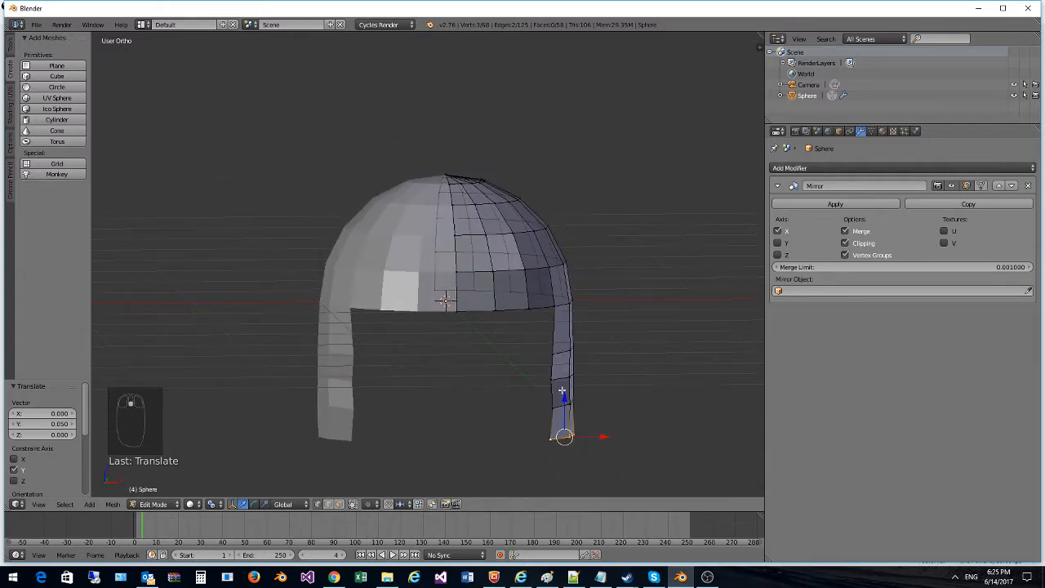
key("b")
left_click_drag(532, 333, 661, 464)
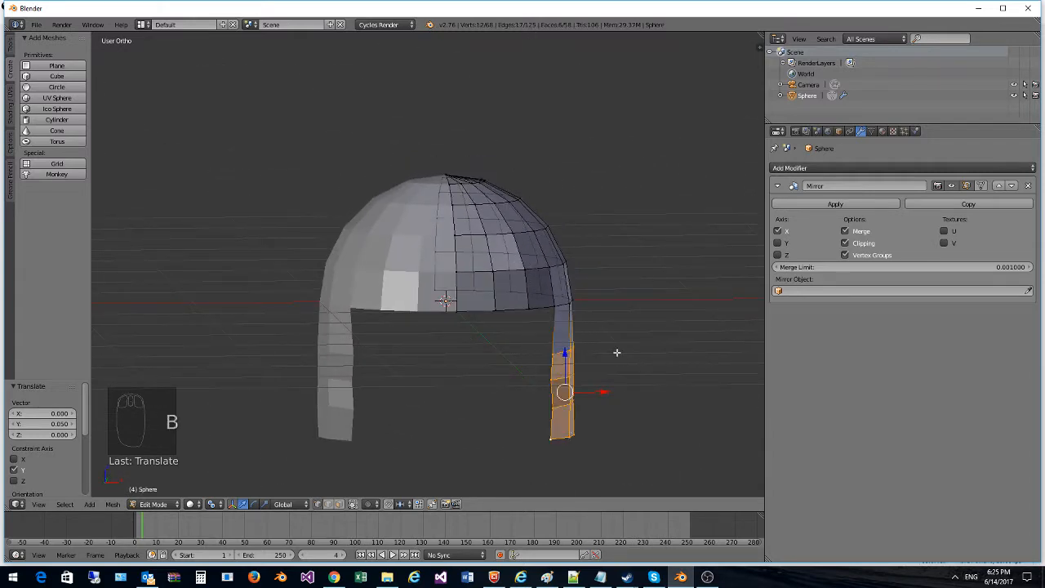
Step: Try to flatten the selected lower flap vertices by scaling them to 0 along X, and undo the scaling
middle_click_drag(615, 354, 625, 380)
key("s")
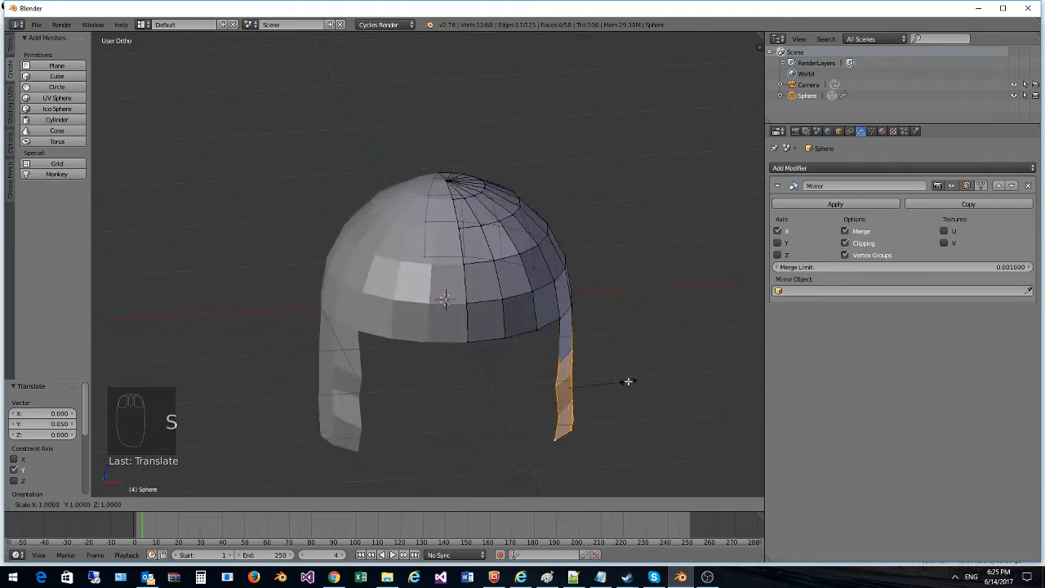
key("x")
key("0")
key("Return")
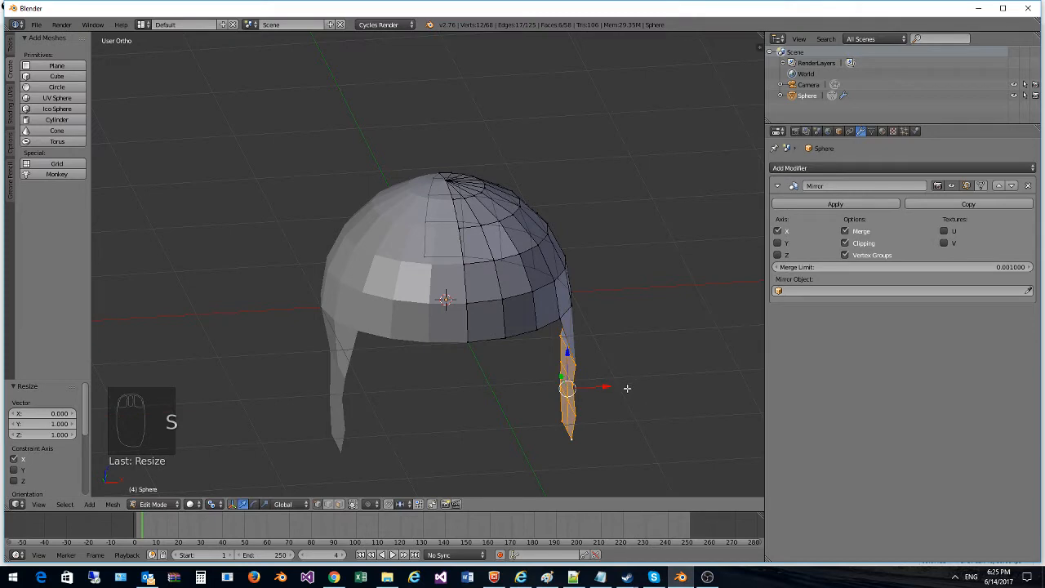
middle_click_drag(607, 373, 470, 393)
key("ctrl+z")
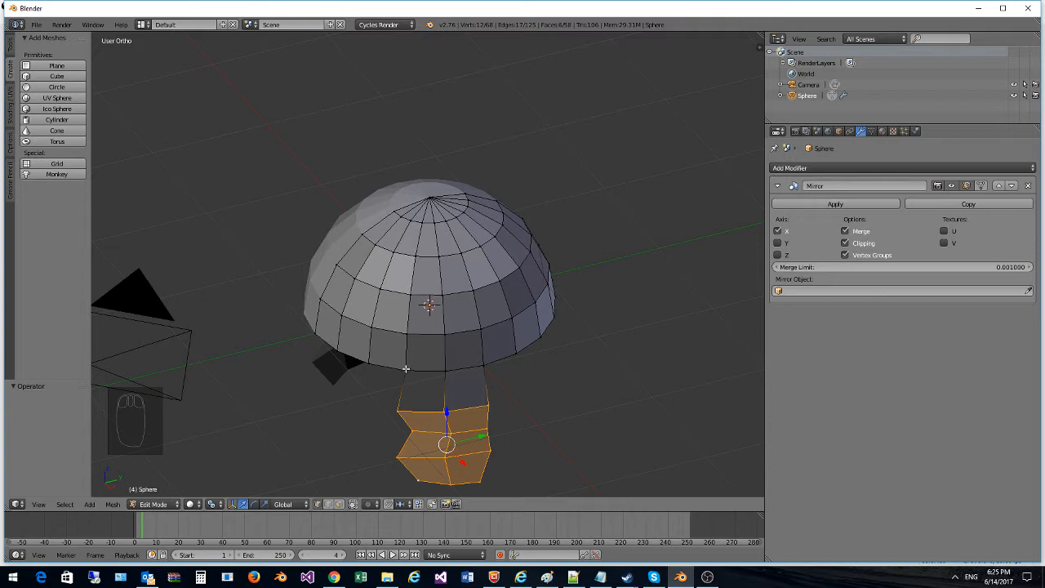
Step: Add the three rim vertices above the flap to the selection and flatten the whole flap by scaling it to 0 along X
right_click(449, 366, "shift")
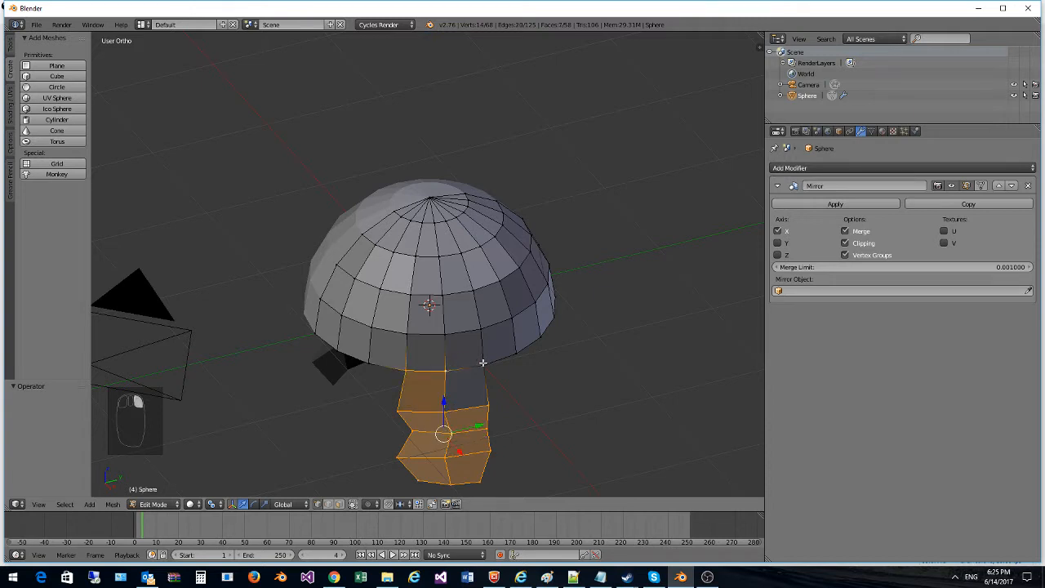
right_click(484, 362, "shift")
middle_click_drag(425, 401, 515, 382)
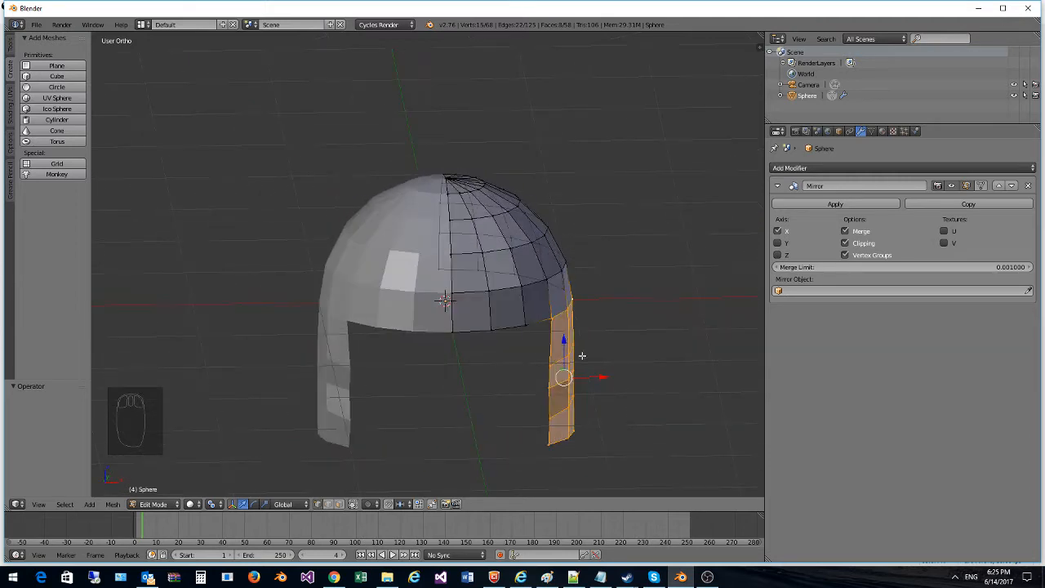
key("s")
key("x")
key("0")
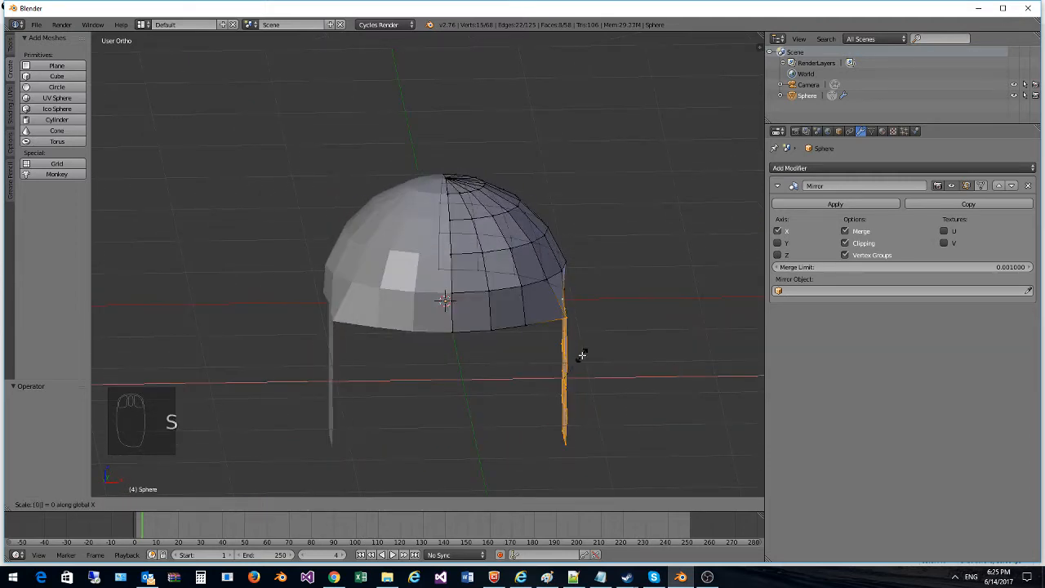
key("Return")
Step: Rotate the flattened flap about -13° around the Z axis to follow the curve of the dome
key("r")
key("z")
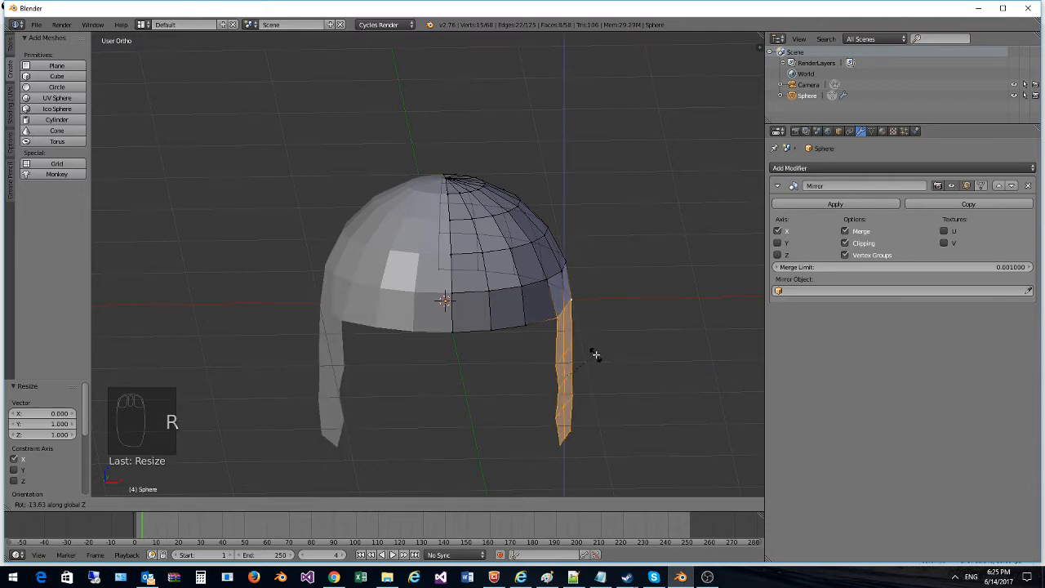
left_click(595, 355)
middle_click_drag(595, 354, 466, 348)
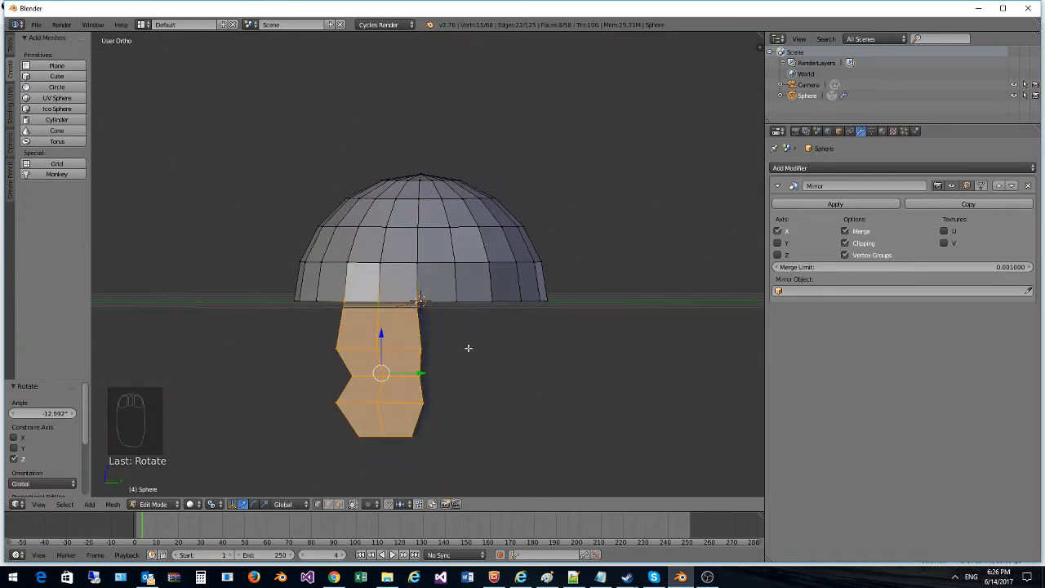
Step: Narrow the whole flap by scaling it to about 0.86 along Y
key("s")
key("y")
left_click(459, 350)
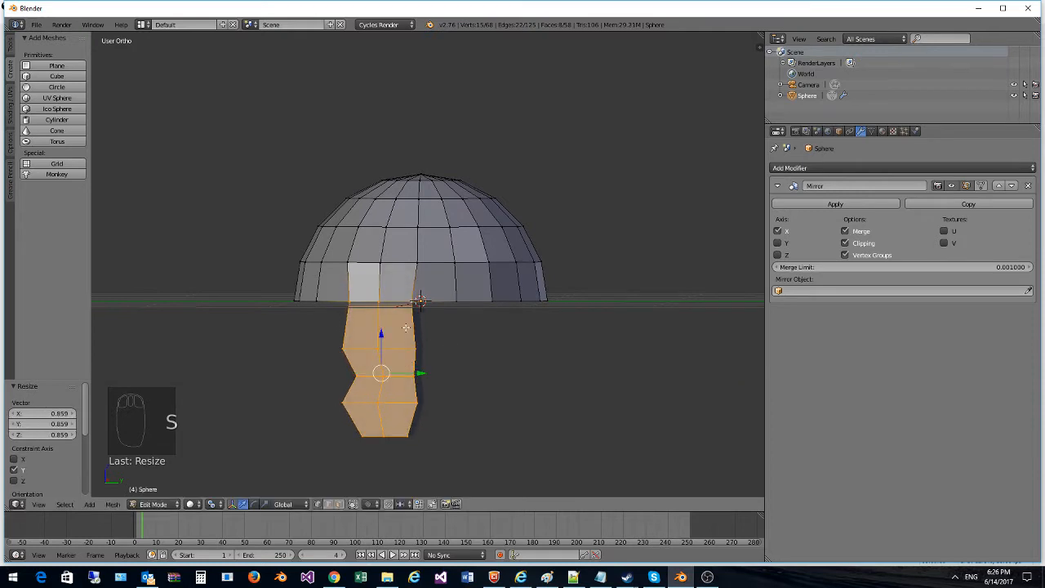
Step: Pinch the three rim vertices at the top of the flap to about 0.49 scale and move them 0.082 along Y
left_click(349, 301)
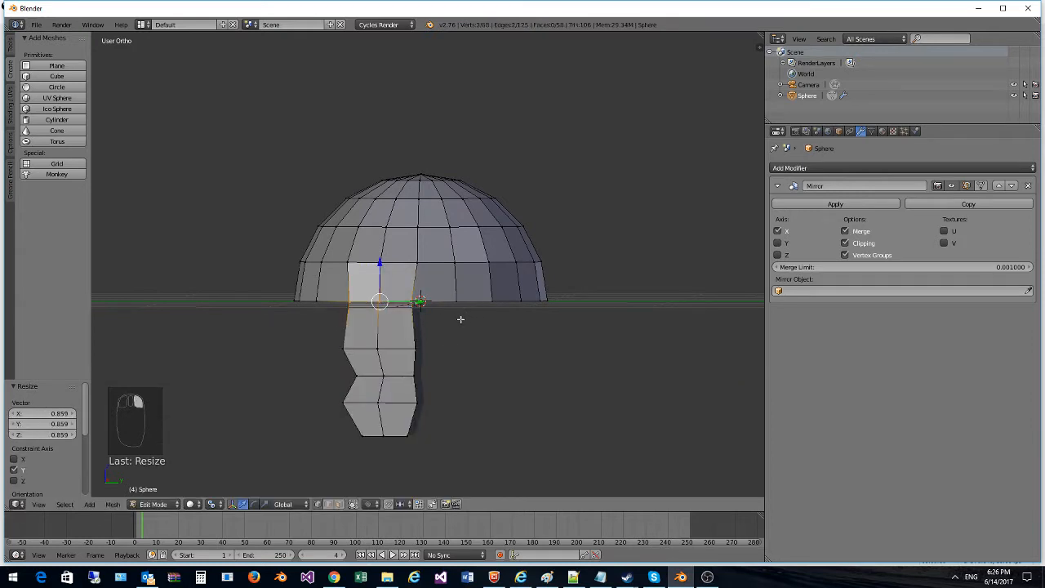
key("s")
left_click(433, 316)
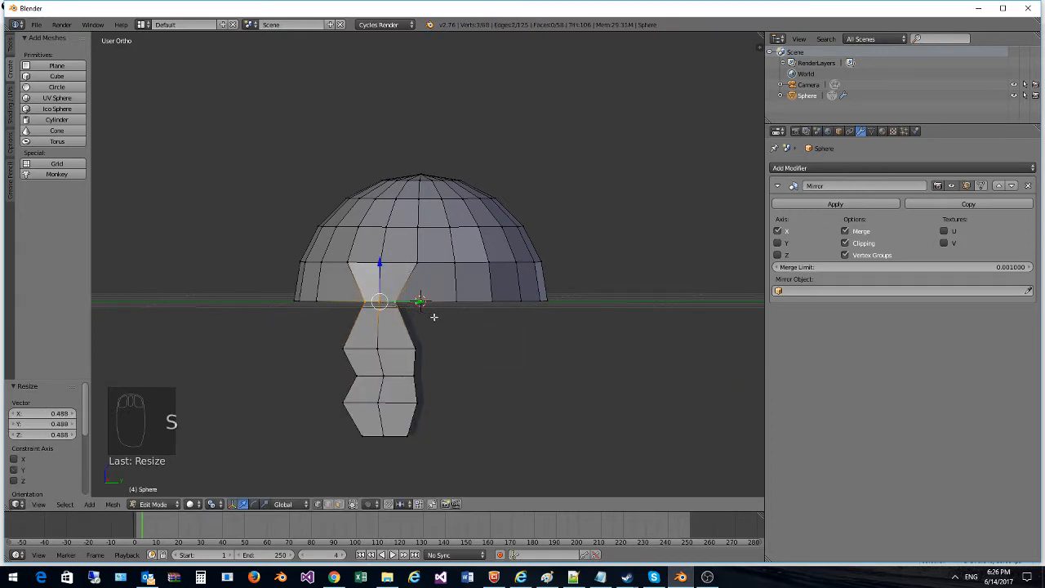
left_click_drag(416, 304, 426, 303)
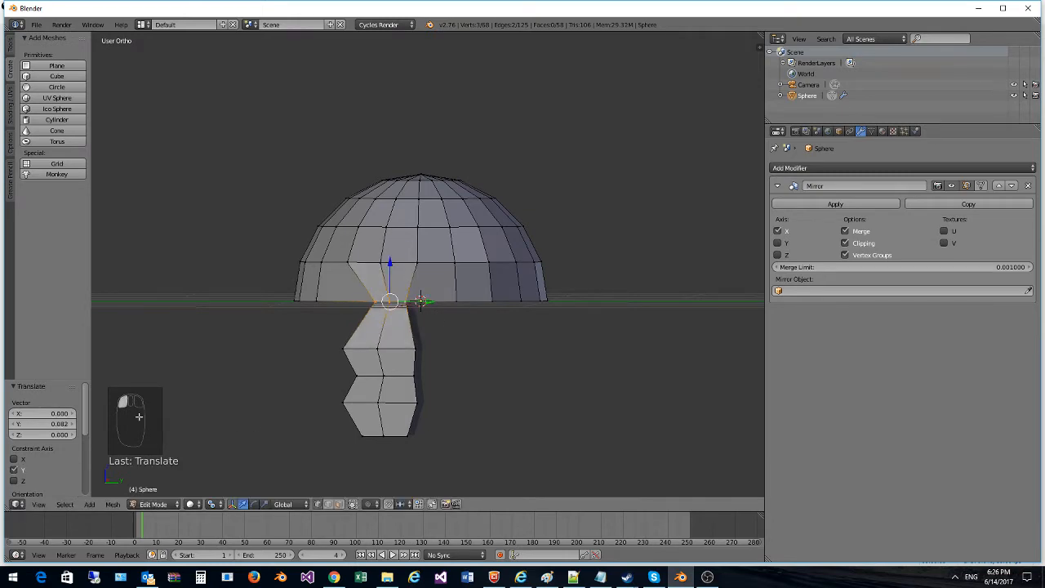
Step: Select four rim vertices at the dome's back, extrude them down 0.43 along Z, and shift them 0.047 along Y
middle_click_drag(319, 368, 288, 416)
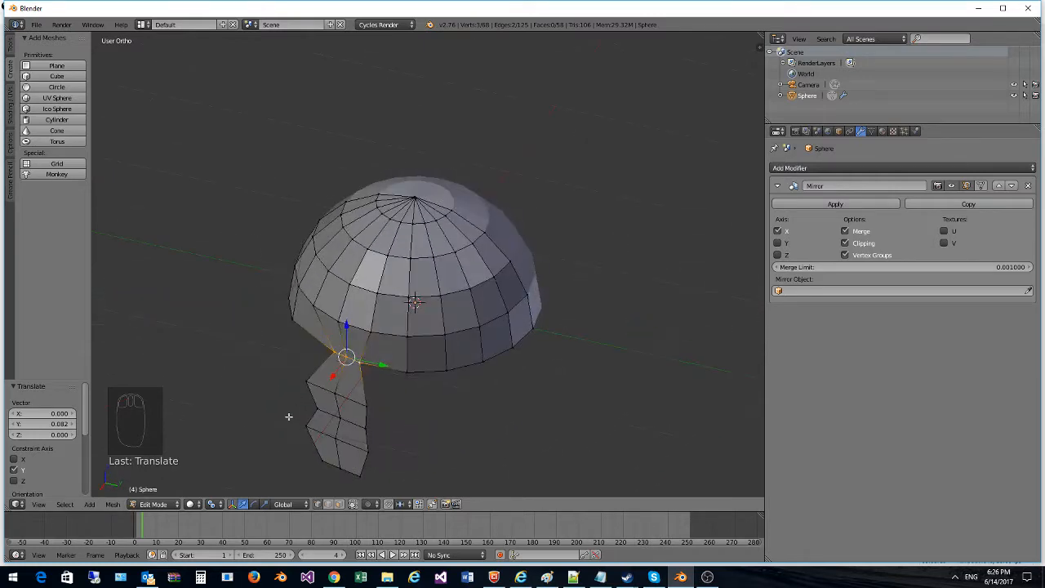
right_click(481, 364)
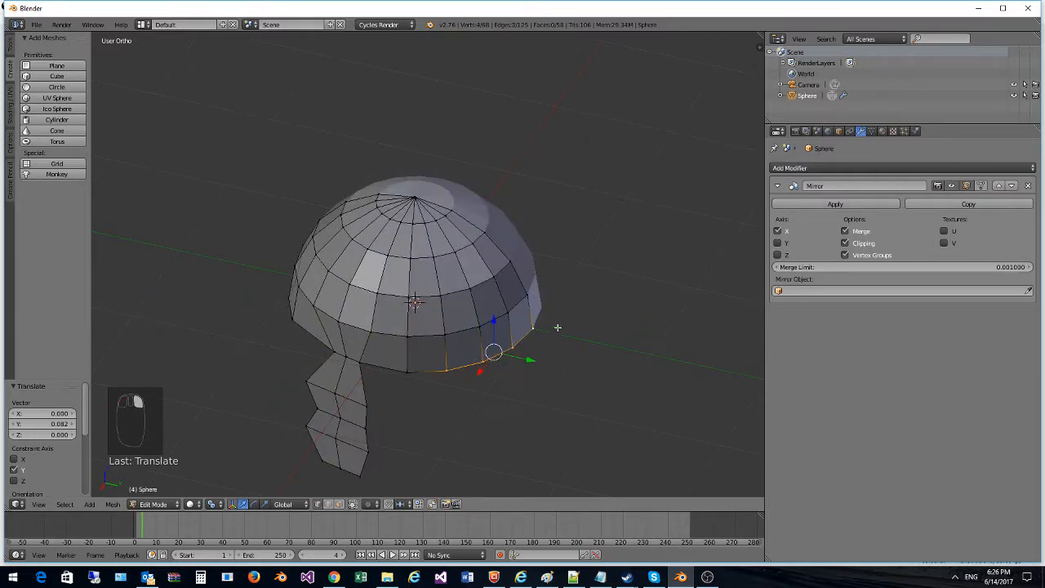
middle_click_drag(496, 384, 519, 268)
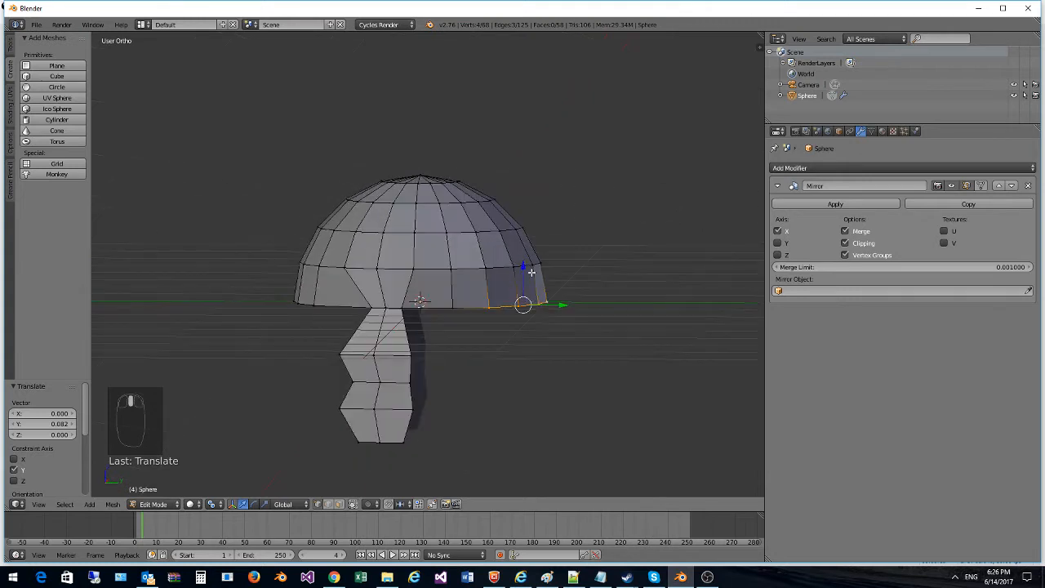
key("e")
left_click(539, 318)
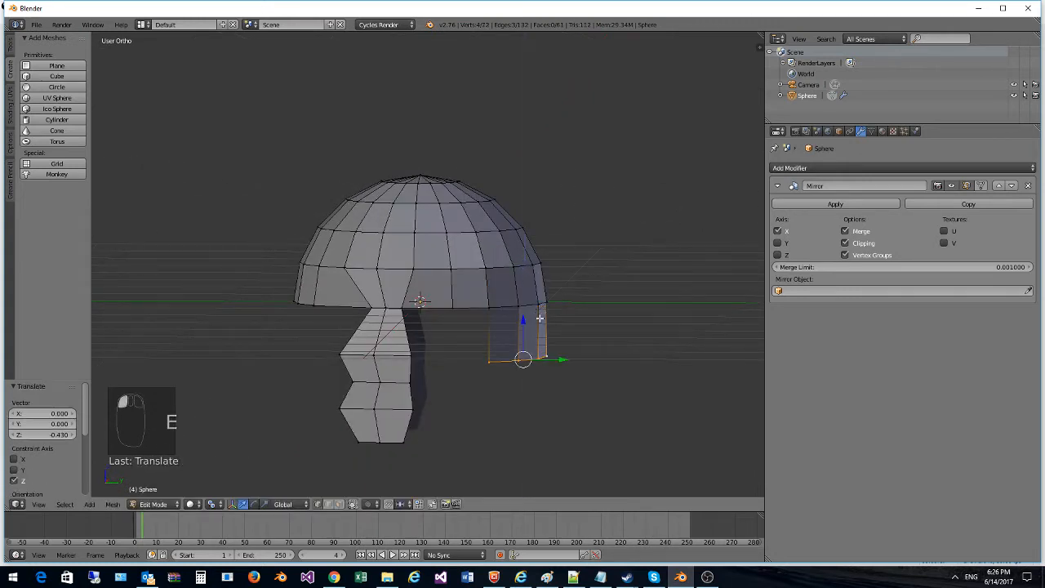
Step: Extrude a second neck-guard section from the lower back edge and move it down and outward along Y
key("e")
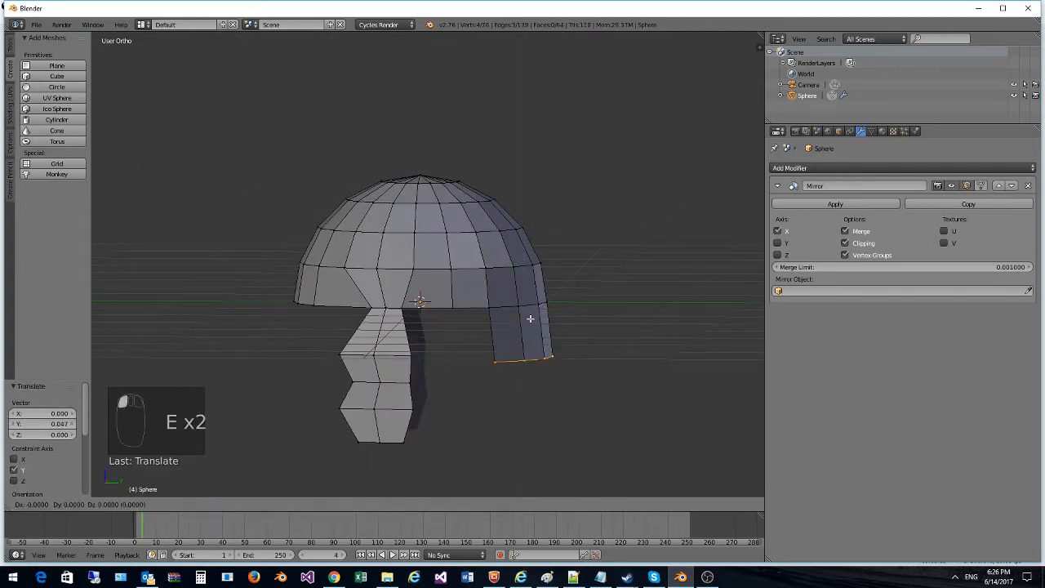
left_click_drag(533, 327, 534, 363)
left_click_drag(572, 403, 560, 386)
Step: Extrude a third neck-guard section down 0.189 along Z and move its edge 0.632 outward along Y
key("e")
left_click(592, 388)
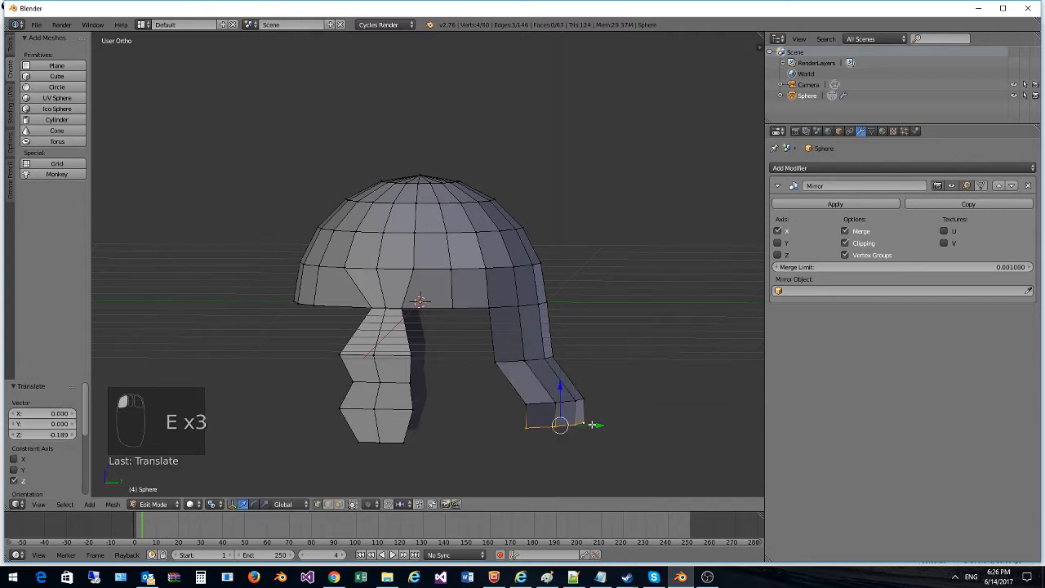
left_click_drag(596, 425, 678, 425)
Step: Widen the neck guard's bottom edge by scaling it up and moving it 0.477 along X
middle_click_drag(625, 432, 503, 455)
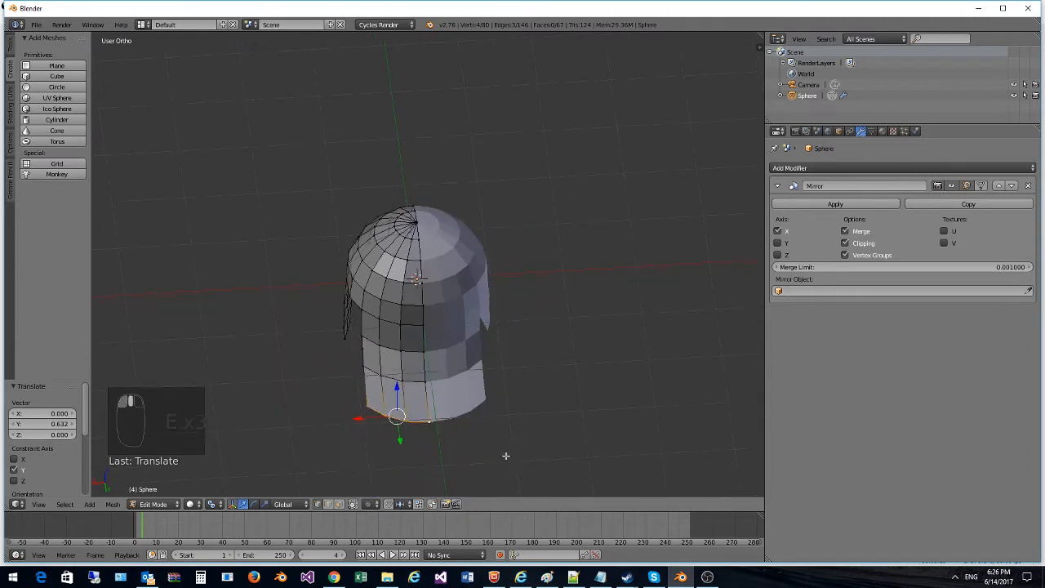
key("s")
left_click(558, 436)
left_click_drag(378, 416, 329, 419)
Step: Select the outer vertices of the edge loop above the neck guard's flare and move them 0.119 outward along X
right_click(377, 373)
right_click(402, 379, "shift")
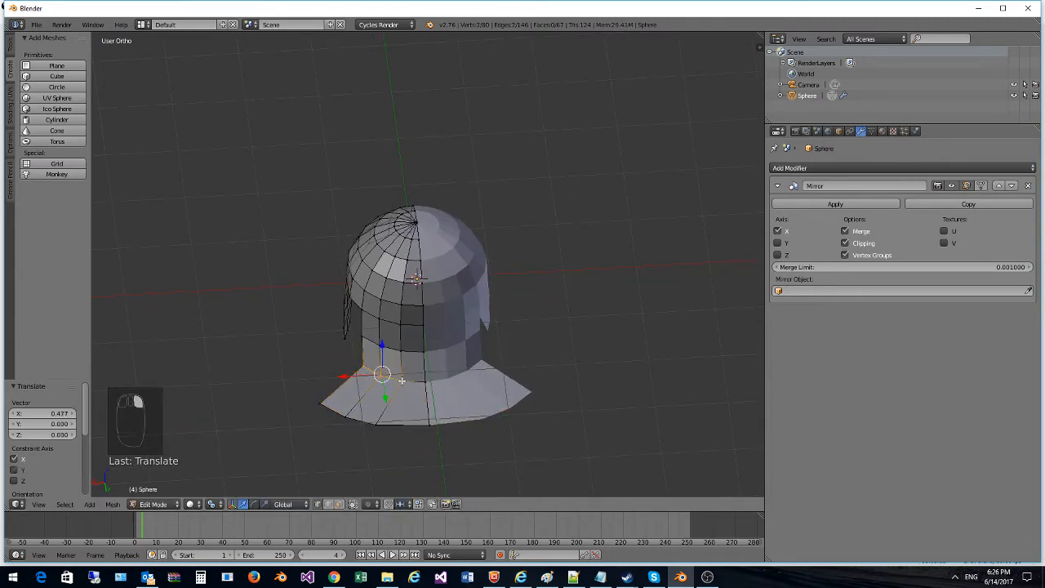
left_click_drag(349, 376, 340, 372)
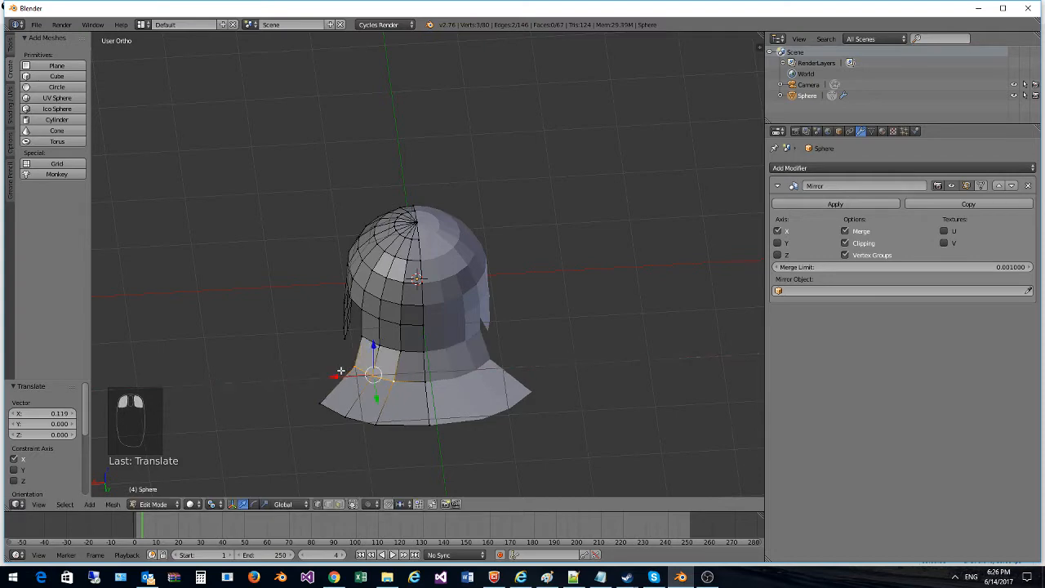
Step: Try to narrow the entire mesh in top view by scaling it to about 0.89 along X, and undo the scaling
middle_click_drag(392, 372, 524, 389)
key("a")
key("a")
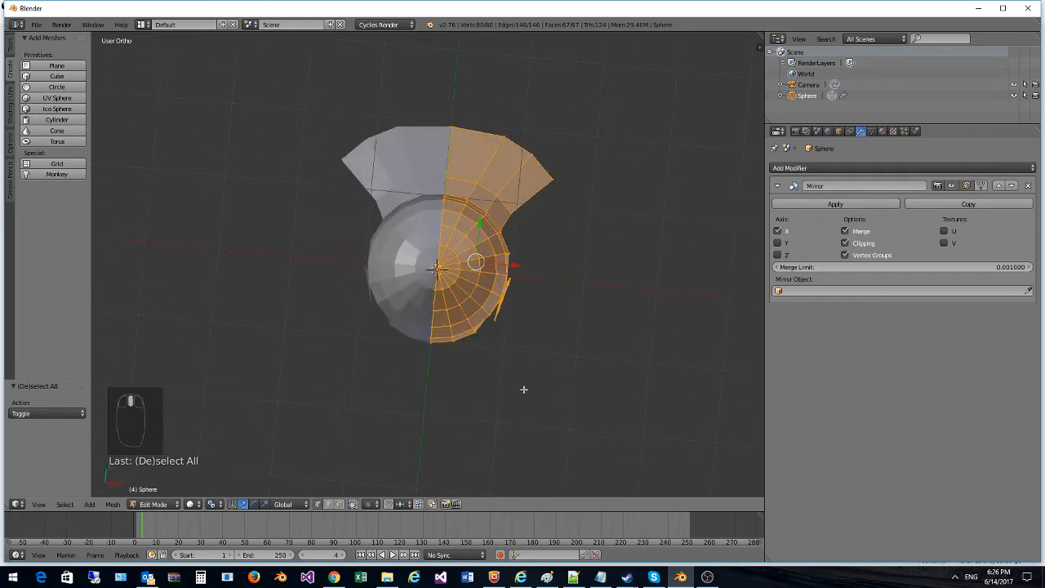
key("KP_7")
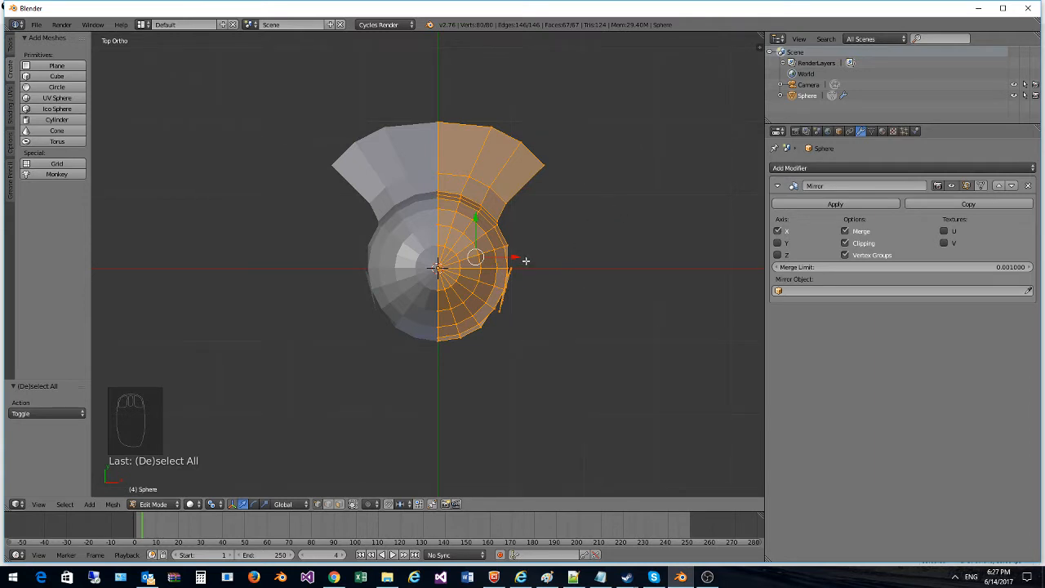
key("s")
key("x")
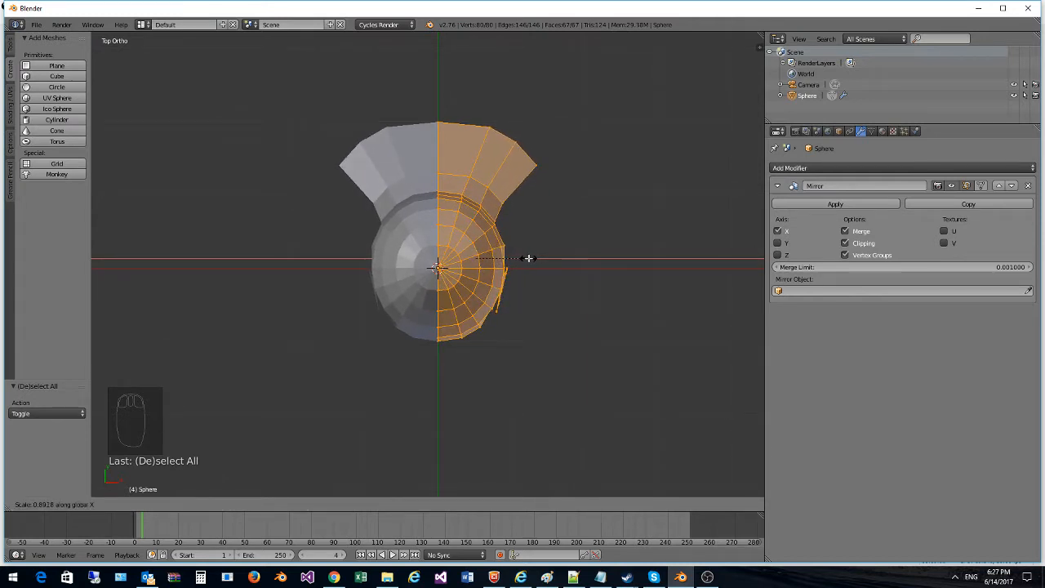
left_click(528, 258)
key("ctrl+z")
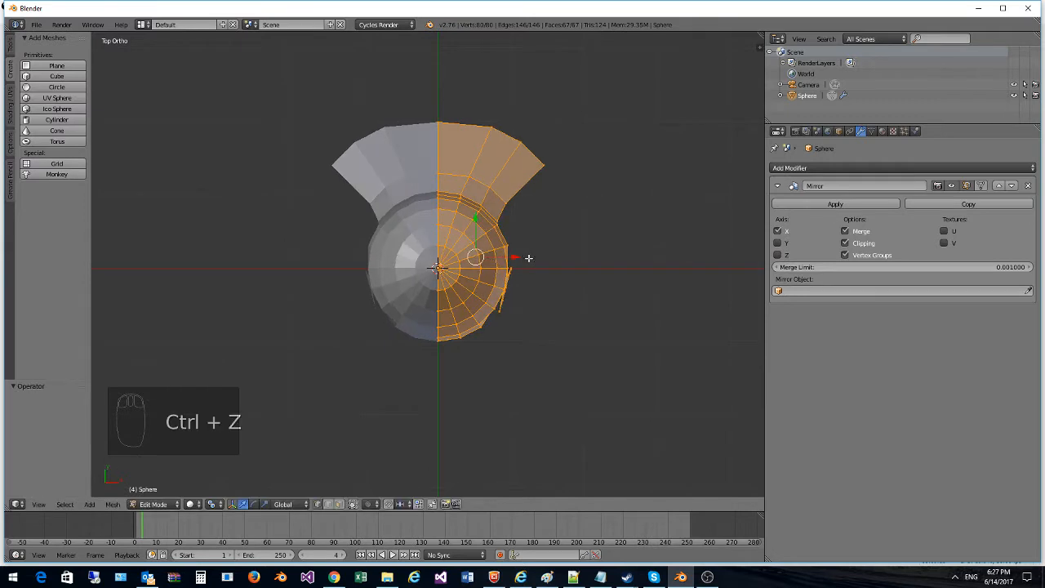
Step: Scale the whole helmet to about 0.84 along X in Object Mode
left_click(166, 503)
left_click(166, 497)
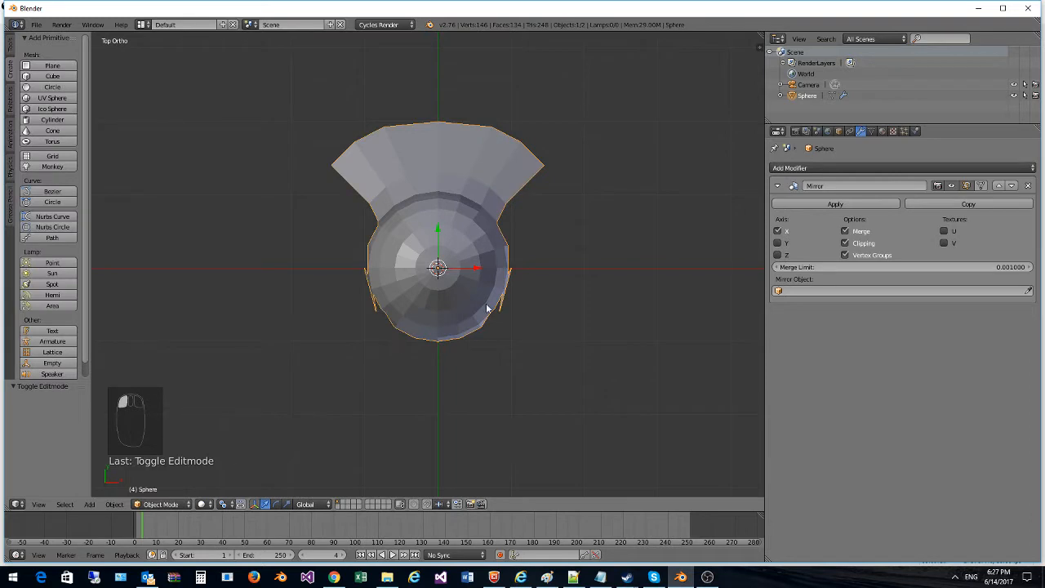
key("s")
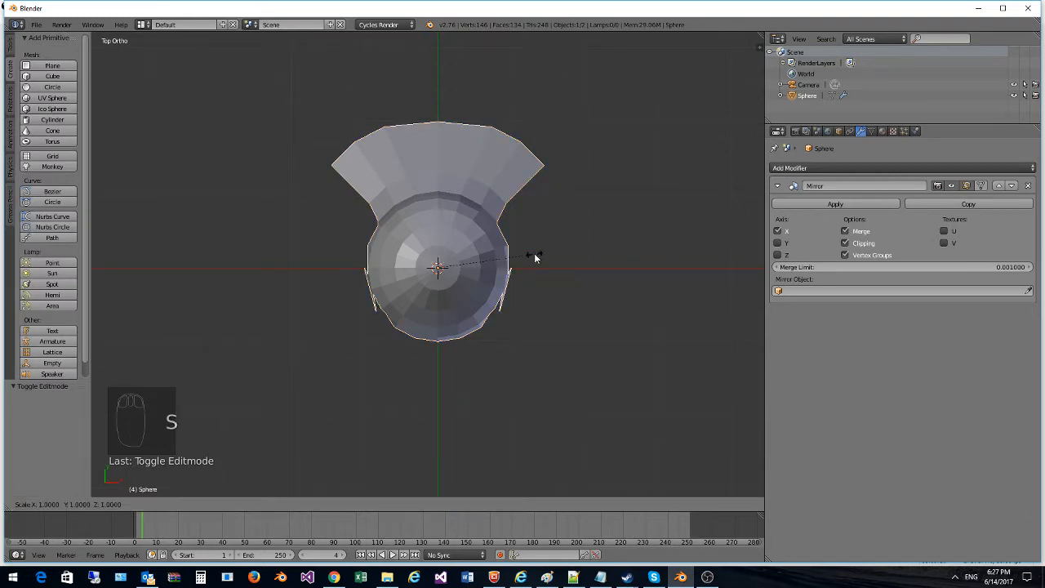
key("x")
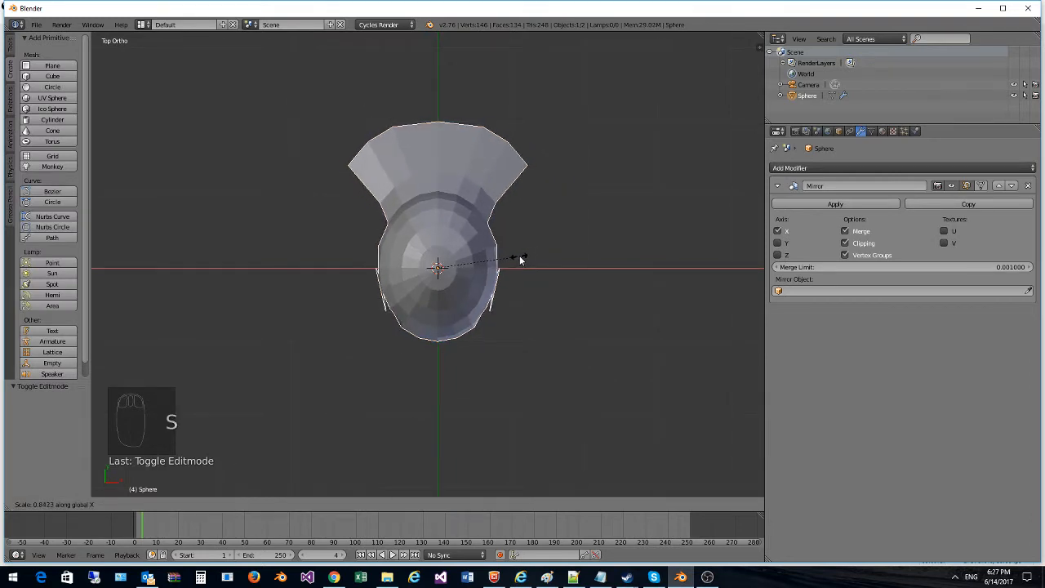
left_click(520, 254)
middle_click_drag(528, 410, 392, 432)
left_click(147, 509)
left_click(183, 477)
Step: Switch to Chrome and search Google for "legionnaires" in a new tab
left_click(334, 577)
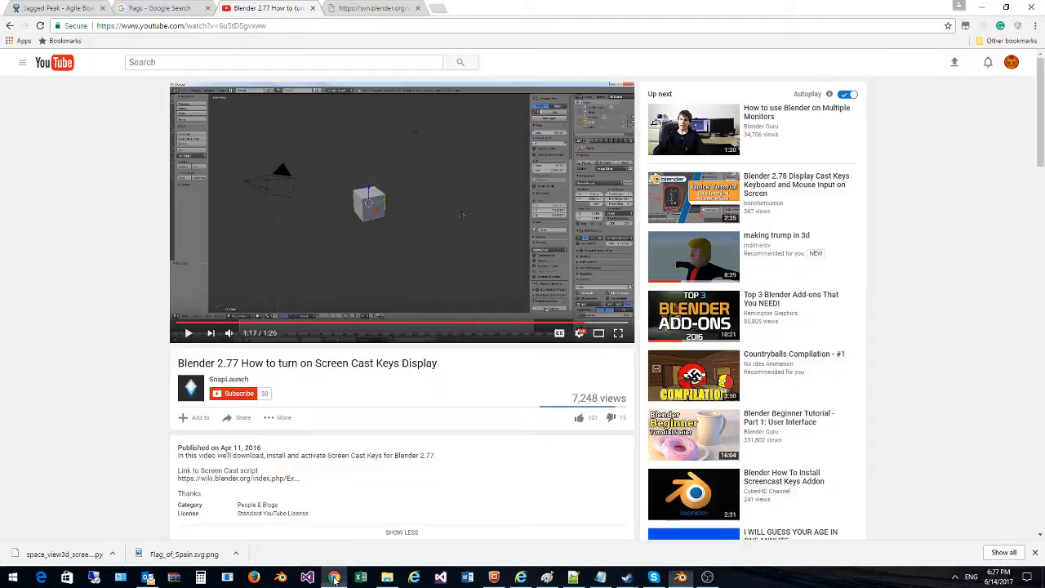
left_click(437, 8)
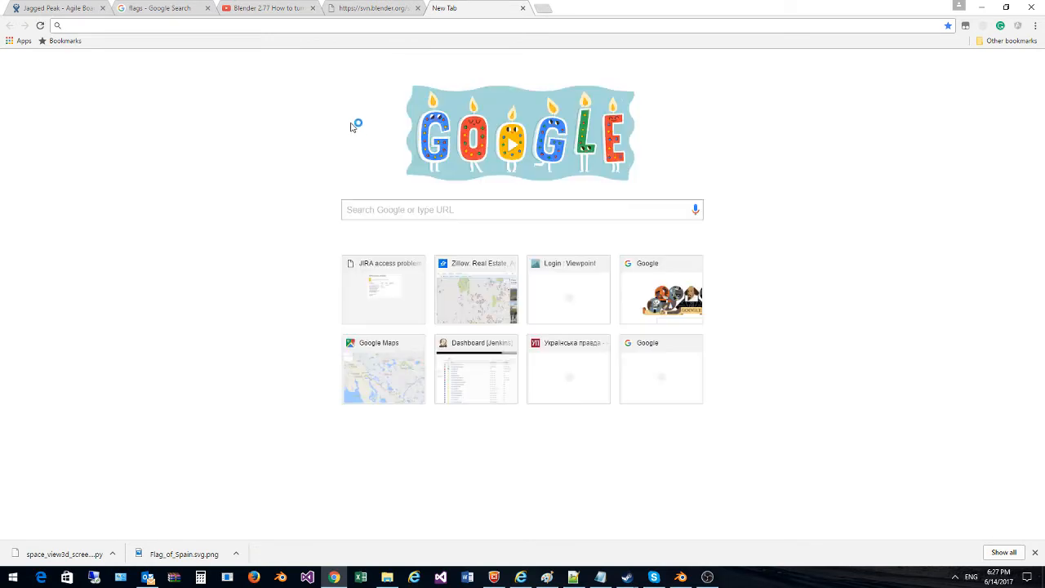
left_click(399, 211)
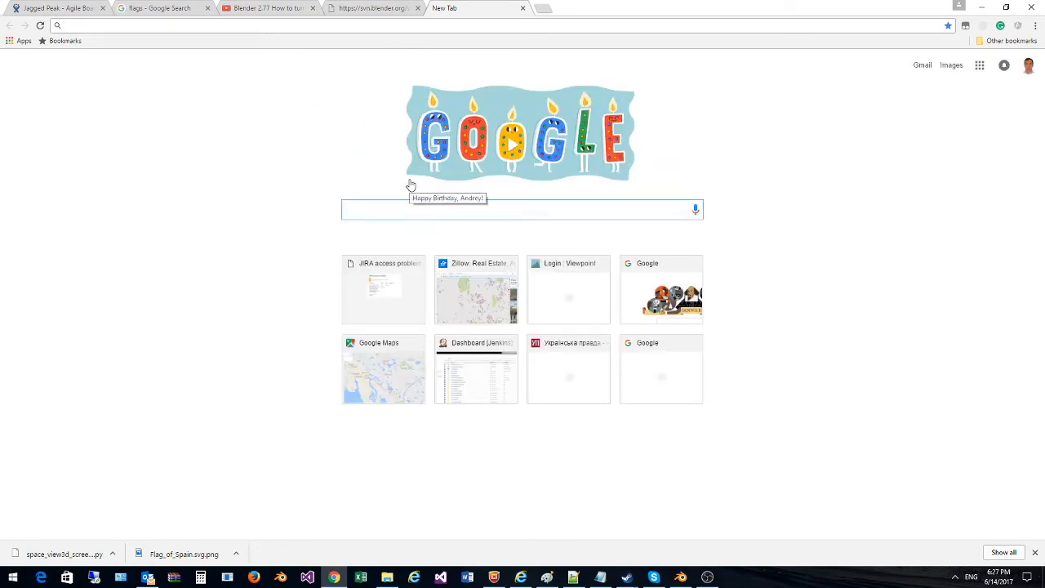
type("legio")
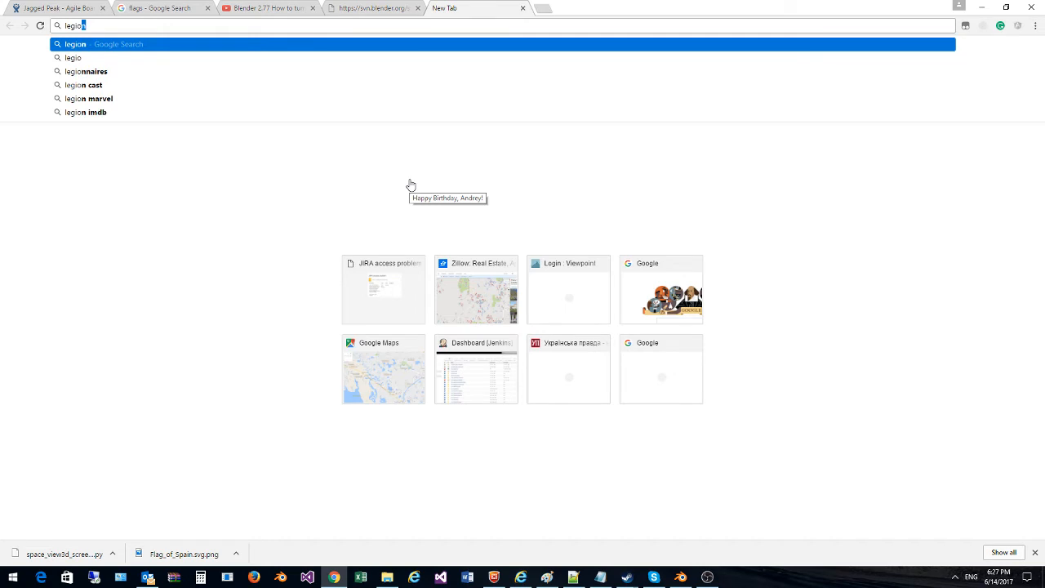
left_click(160, 72)
Step: Change the search query to "legionary" and show the image results
left_click(200, 69)
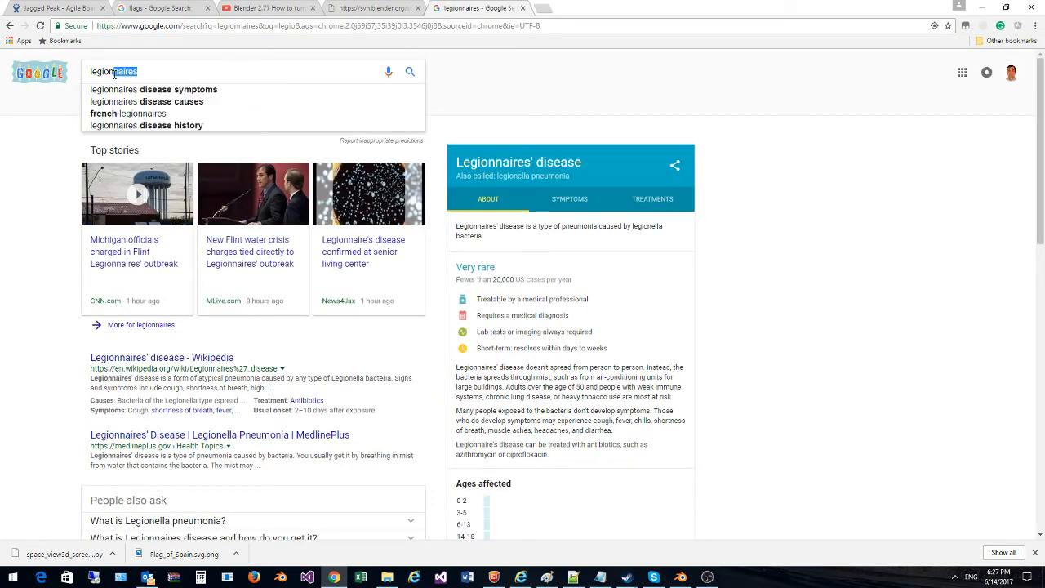
key("BackSpace")
type("ar")
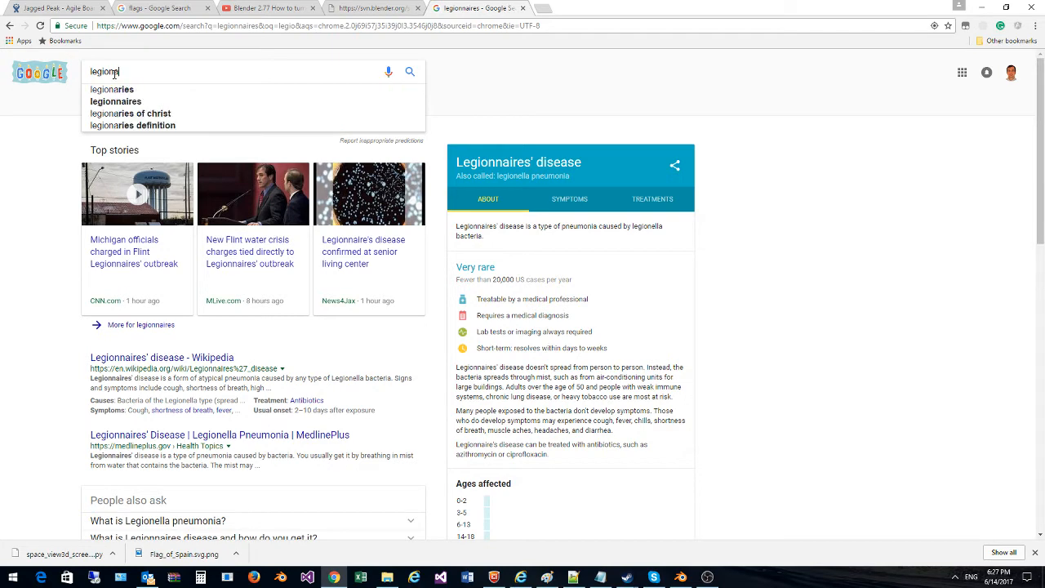
type("y")
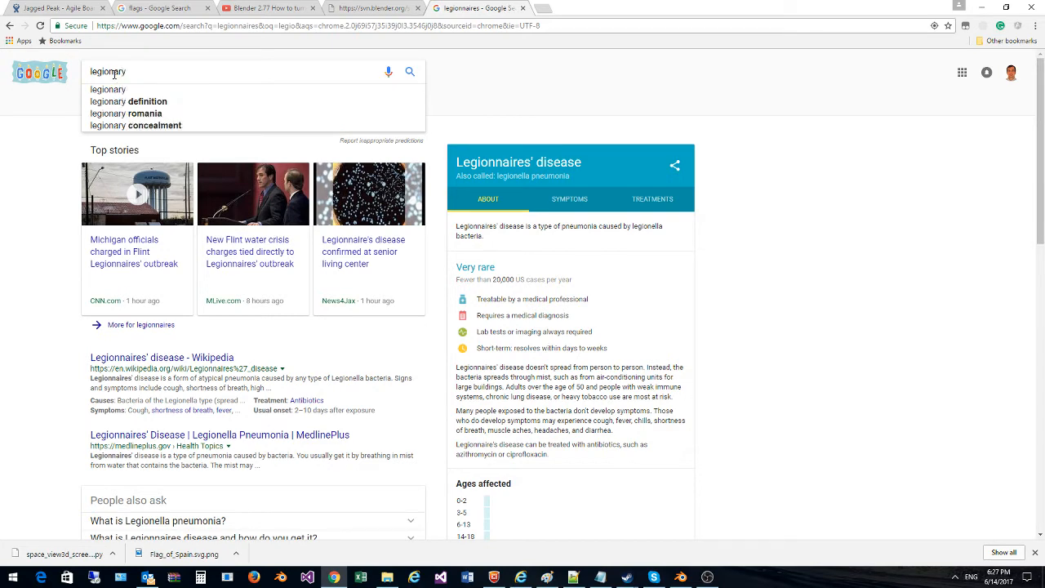
key("Return")
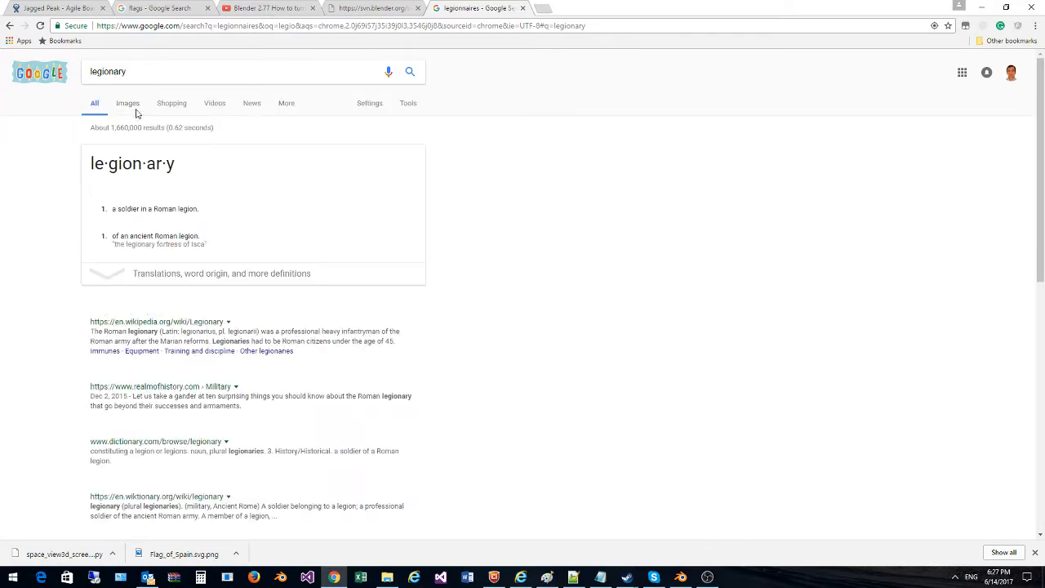
left_click(128, 105)
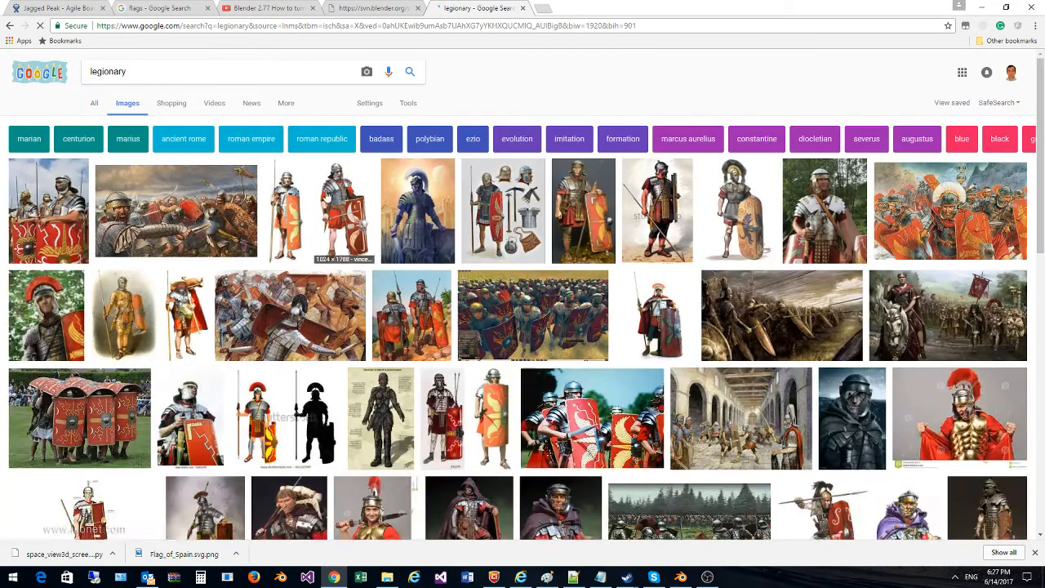
Step: Refine the image search to "legionary helmet"
left_click(144, 75)
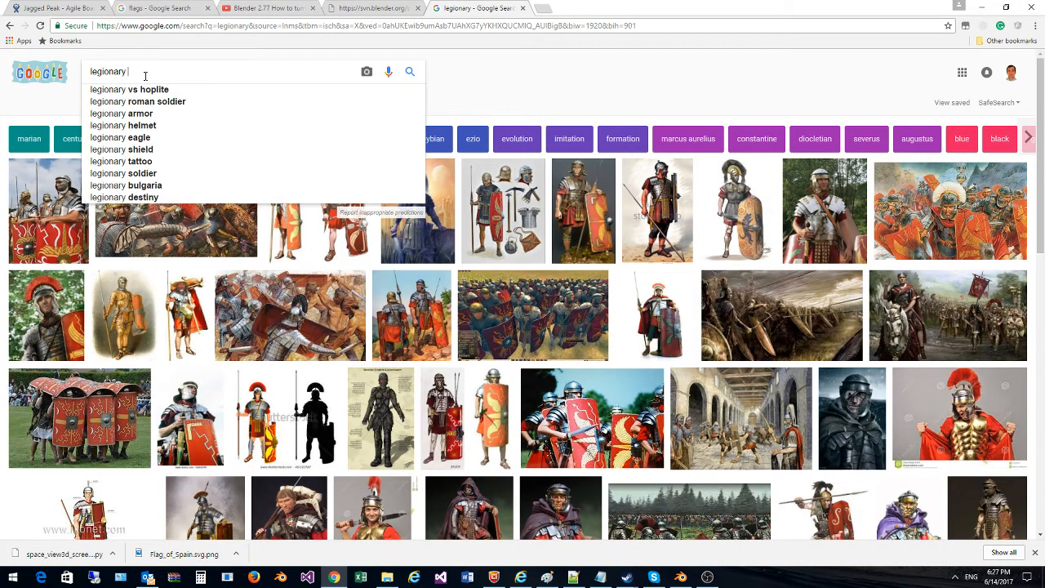
type("helme")
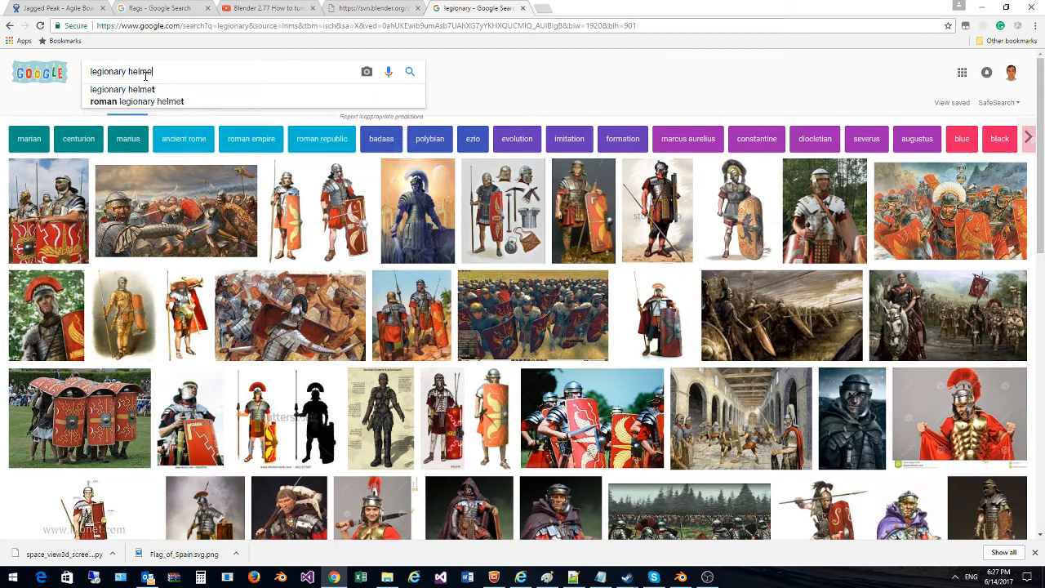
type("t")
key("Return")
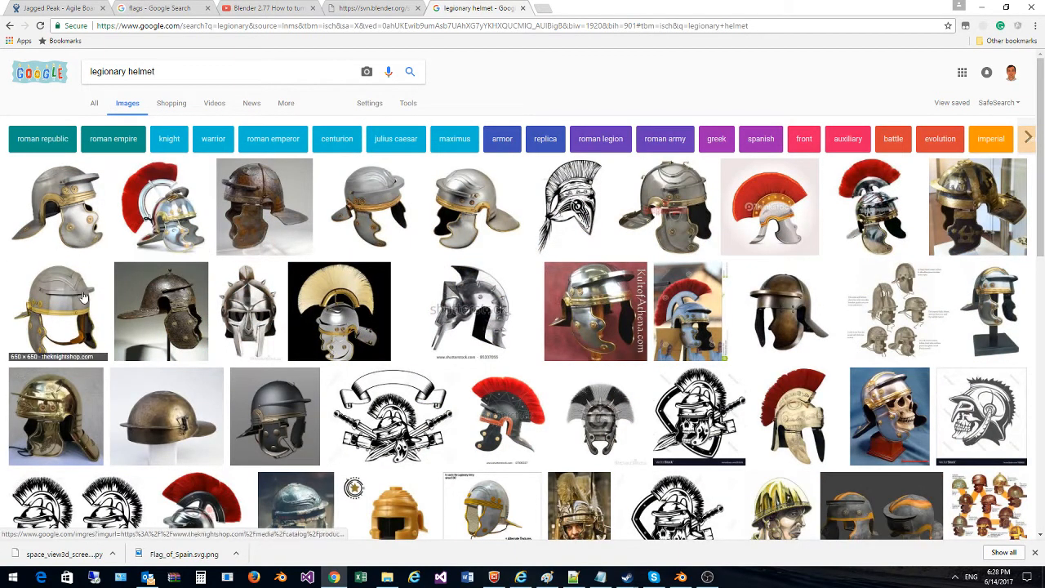
Step: Open the preview of the Legionary And Centurion Helmets image as a reference and browse the surrounding results
scroll(720, 322, "down", 3)
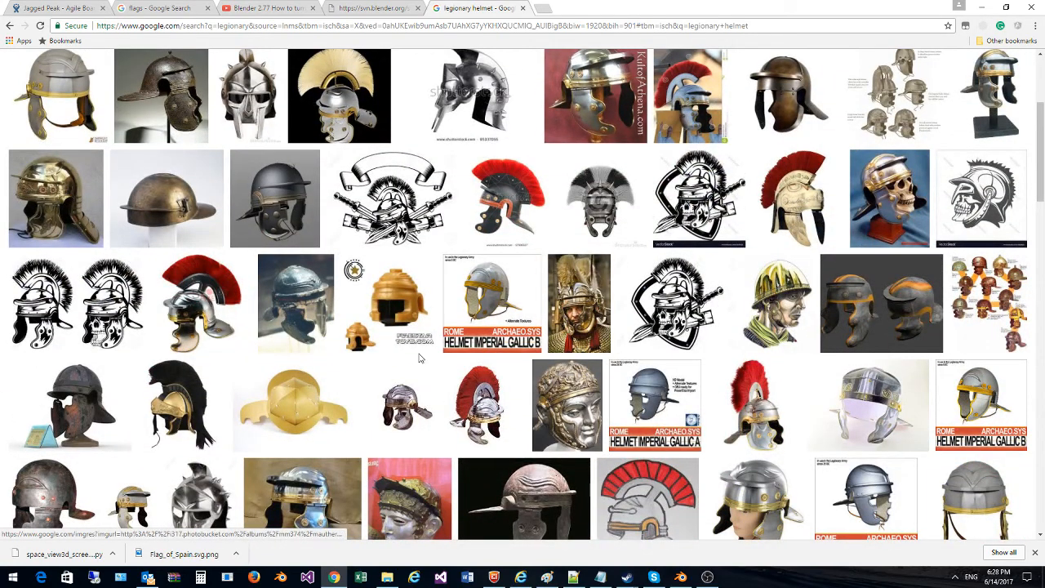
left_click(412, 417)
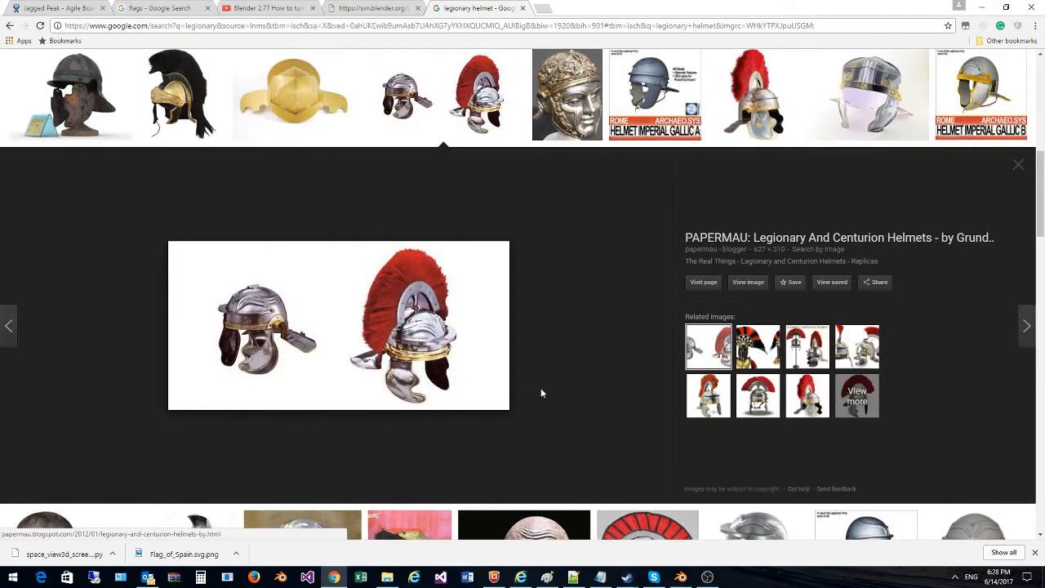
scroll(551, 384, "up", 2)
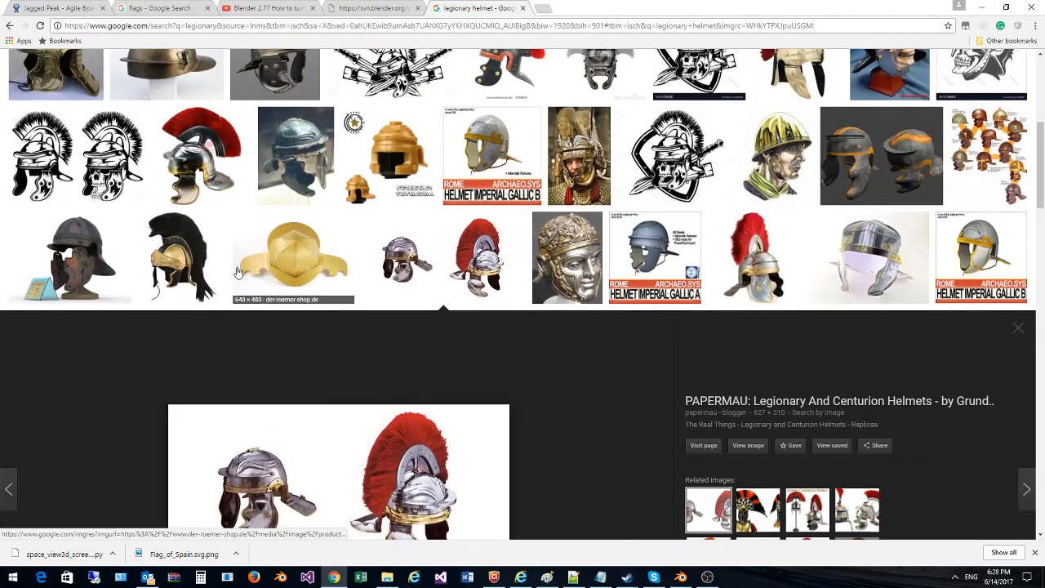
Step: Open the preview of the Roman Centurion Helmet Red image as a reference and return to Blender
scroll(237, 271, "up", 4)
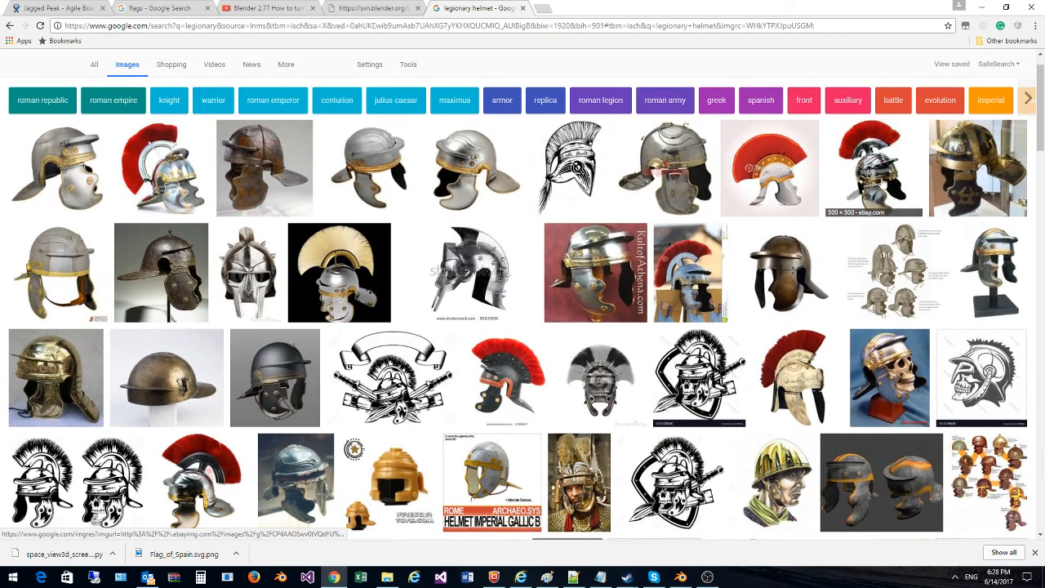
left_click(868, 181)
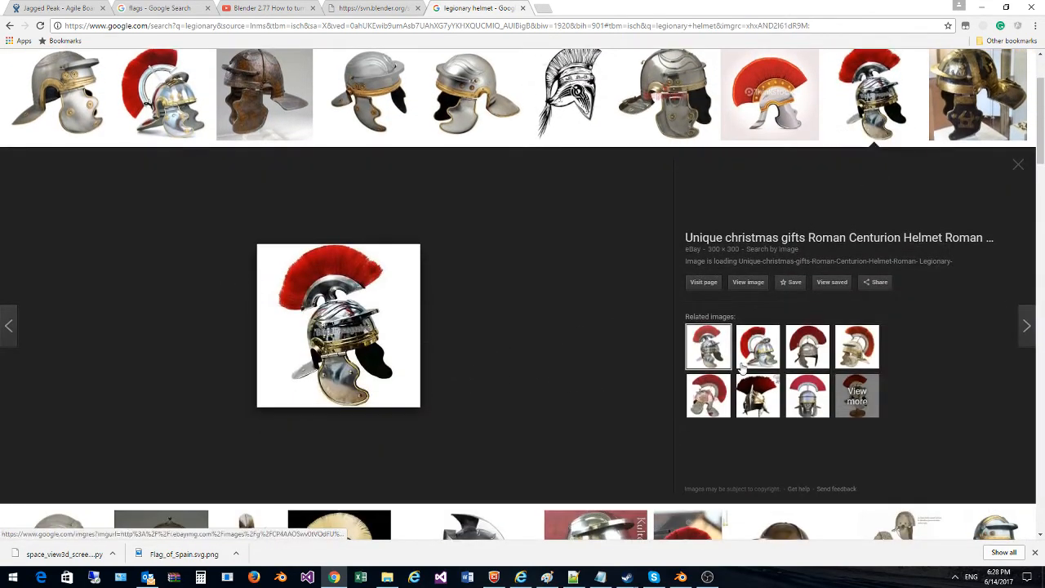
left_click(841, 364)
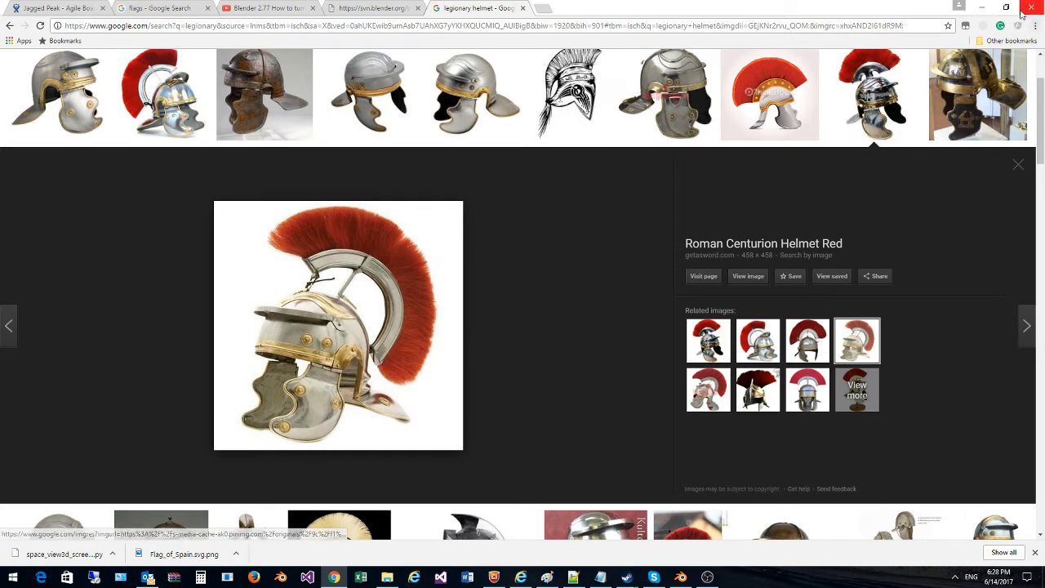
left_click(980, 6)
Step: Lower the six front vertices of the edge ring above the dome's rim by 0.043 along Z
middle_click_drag(640, 166, 473, 490)
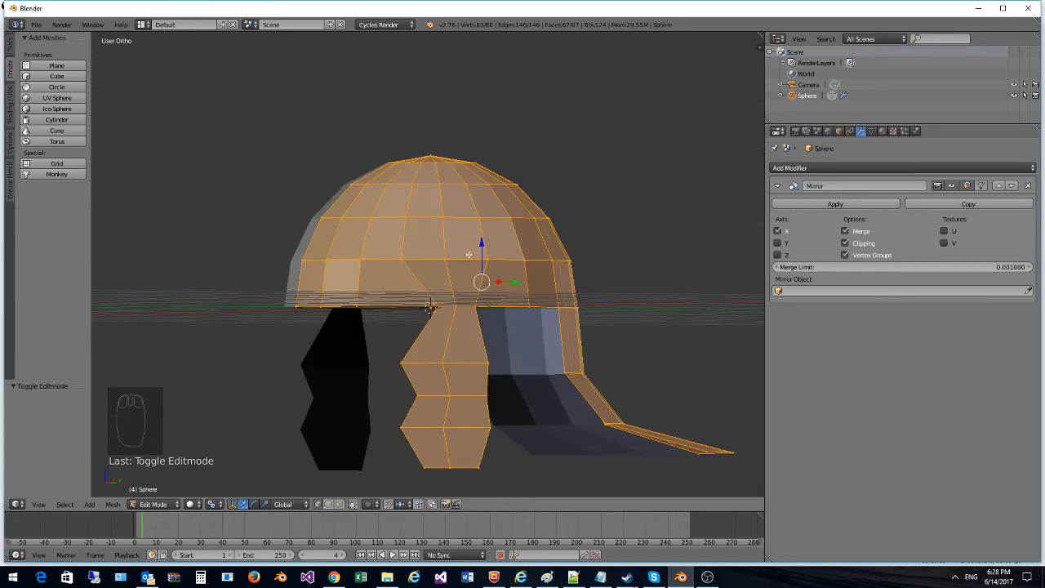
middle_click_drag(468, 255, 488, 281)
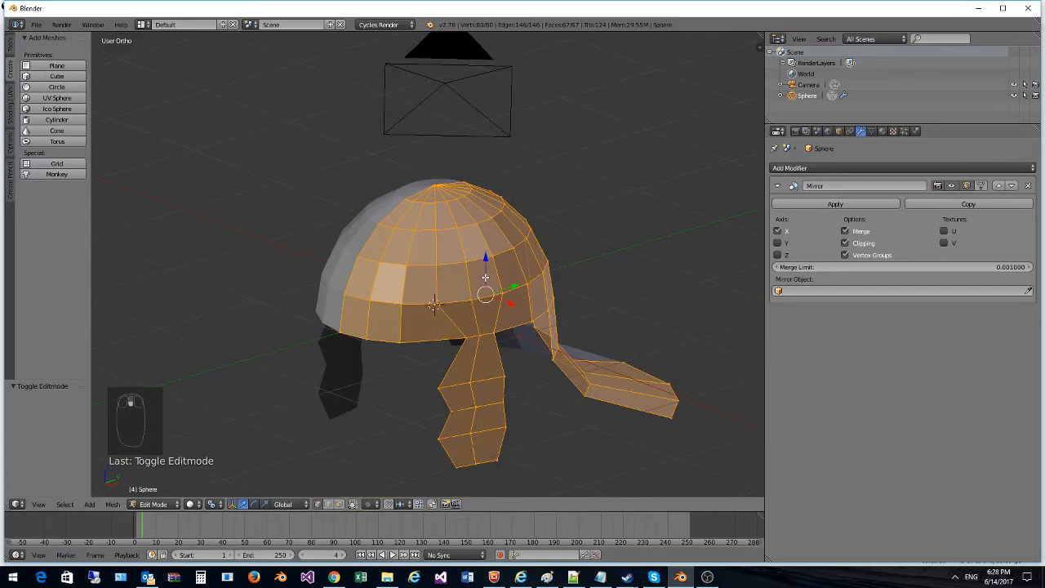
key("a")
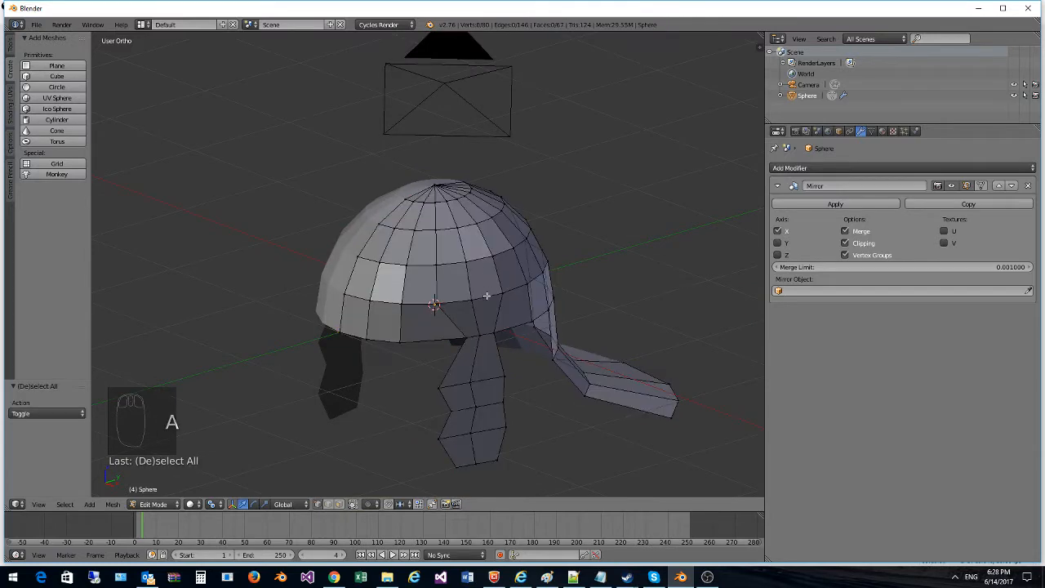
middle_click_drag(486, 295, 439, 278)
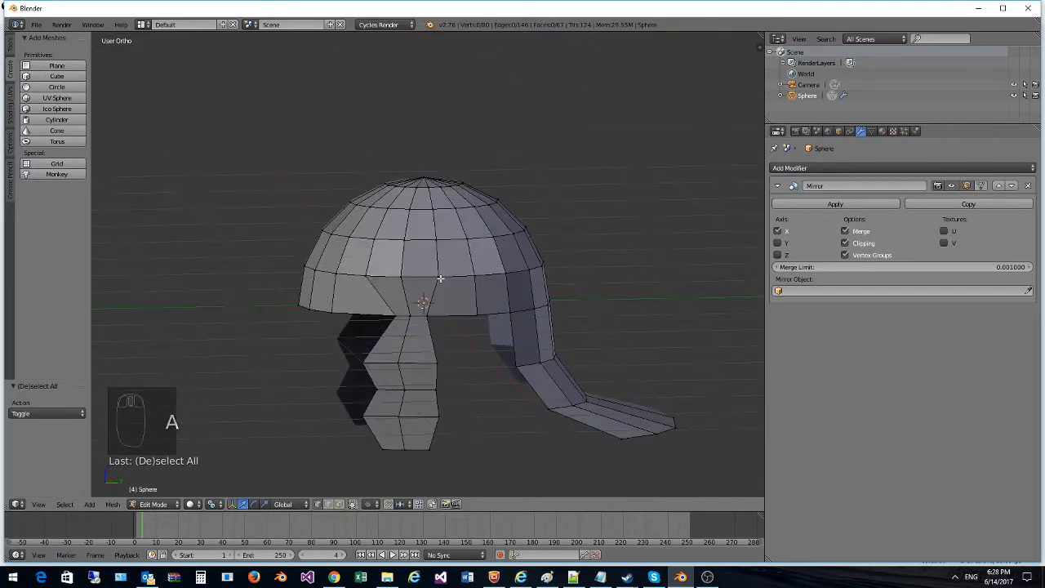
right_click(438, 277)
right_click(402, 275, "shift")
right_click(372, 275, "shift")
right_click(332, 266, "shift")
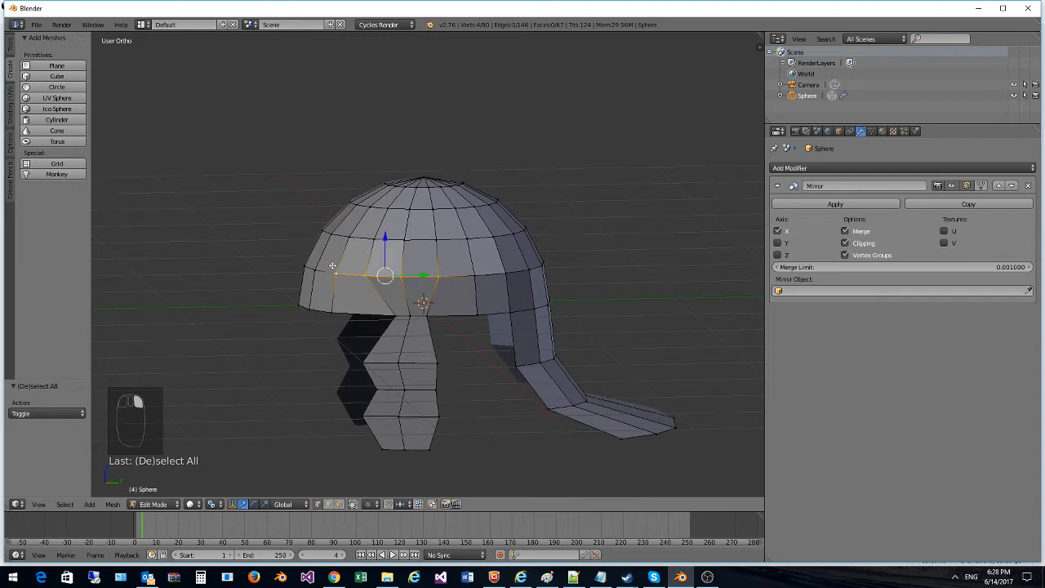
right_click(300, 265, "shift")
key("g")
key("z")
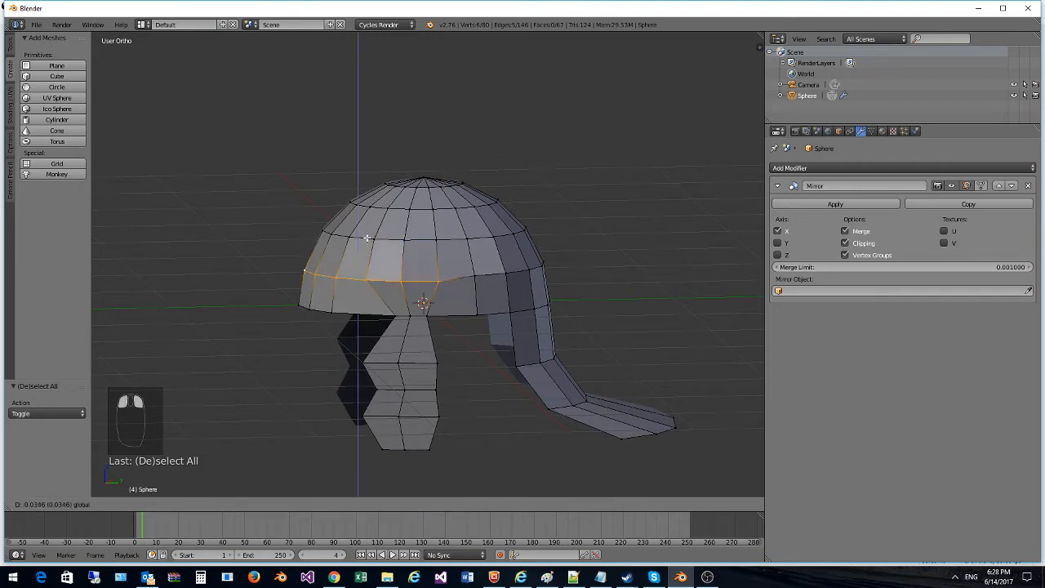
left_click(392, 274)
Step: Shift the same six front vertices by -0.017 along the Y axis
key("g")
key("y")
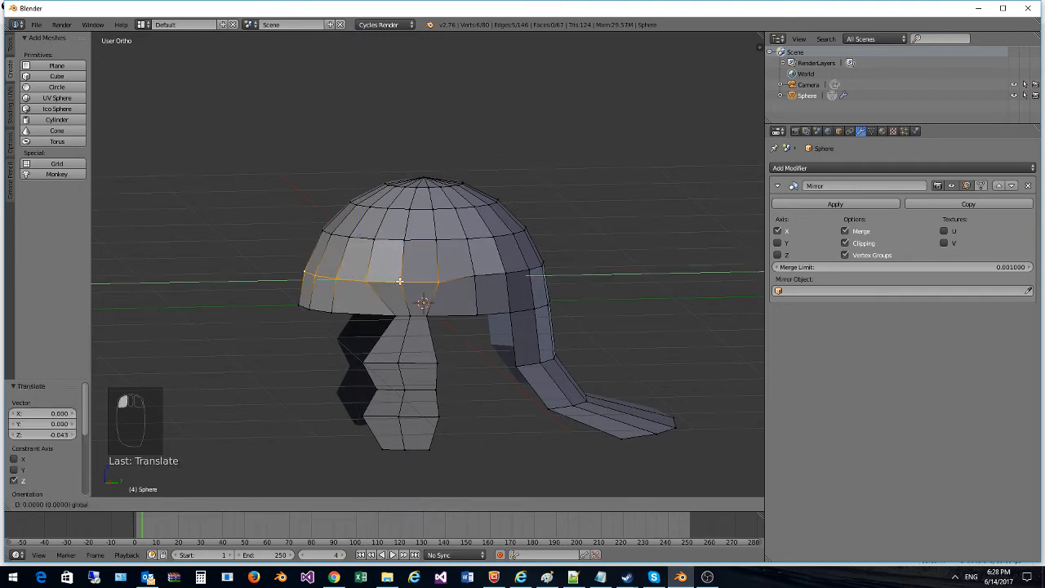
left_click(400, 279)
middle_click_drag(400, 279, 334, 447)
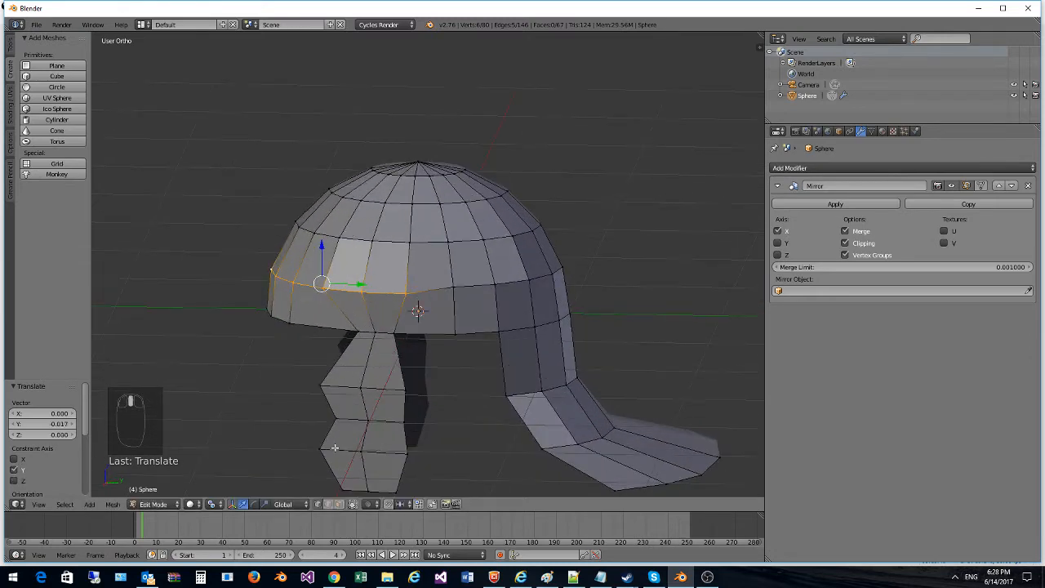
Step: Extrude the four front rim faces outward by about 0.021 to form a raised brow band
left_click(344, 504)
middle_click_drag(326, 351, 311, 302)
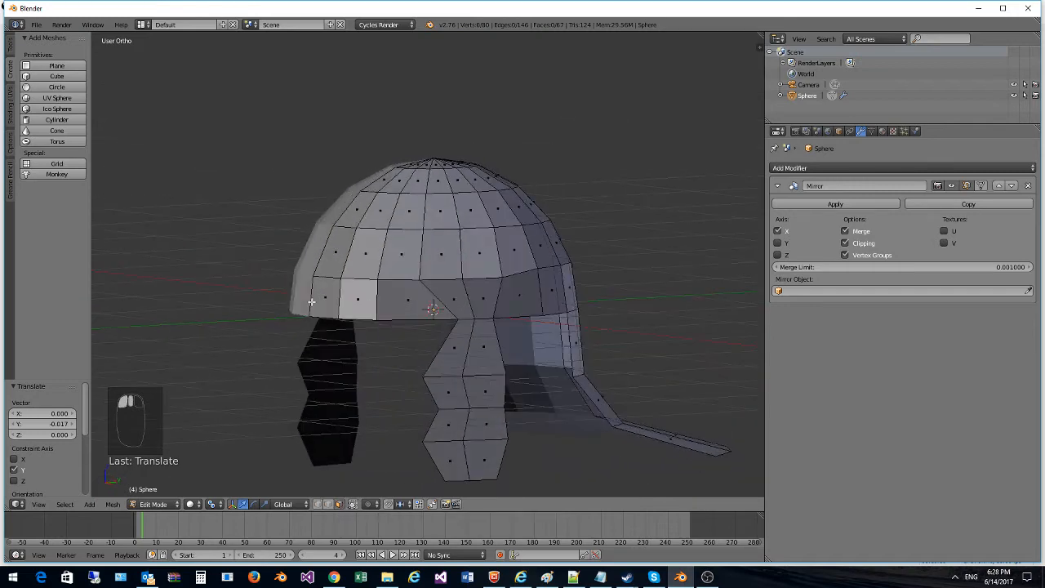
left_click(359, 301, "shift")
left_click(408, 302, "shift")
left_click(469, 301, "shift")
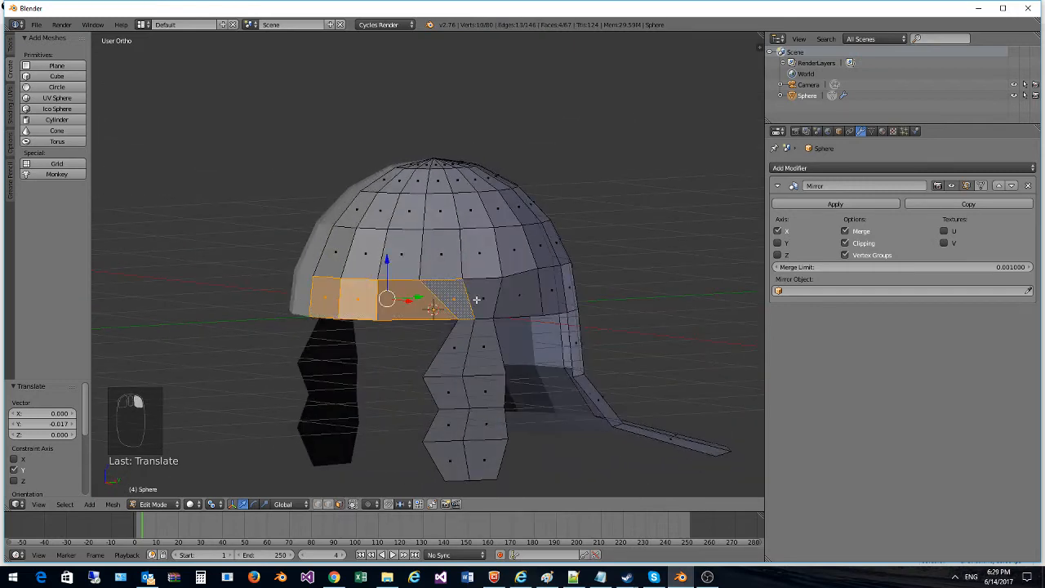
middle_click_drag(500, 302, 487, 362)
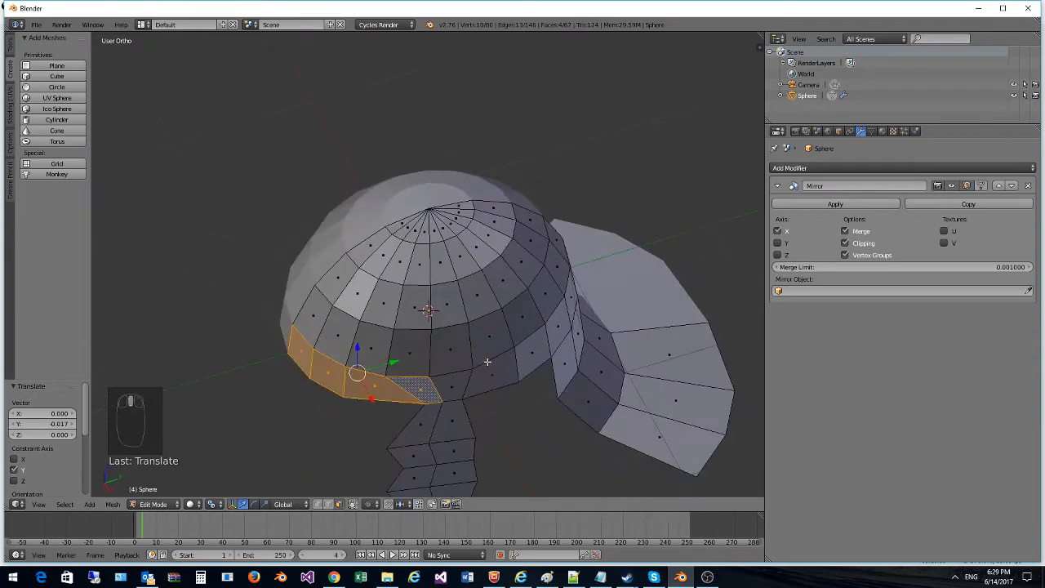
key("e")
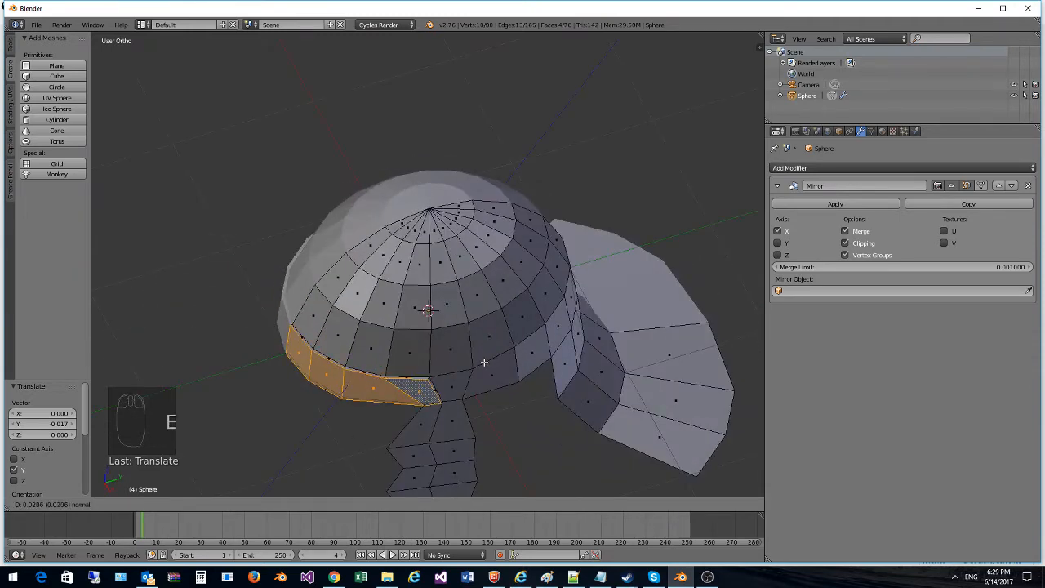
left_click(484, 362)
middle_click_drag(484, 362, 464, 295)
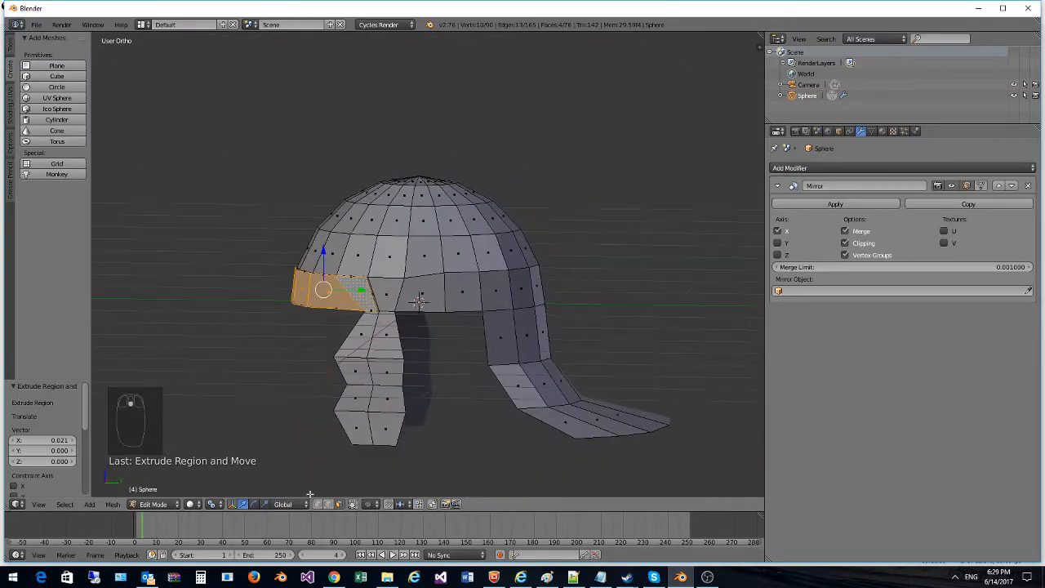
Step: Recheck the helmet reference in Chrome, return to Blender and try scaling the two rim vertices flanking the ear opening by 0.681
left_click(334, 577)
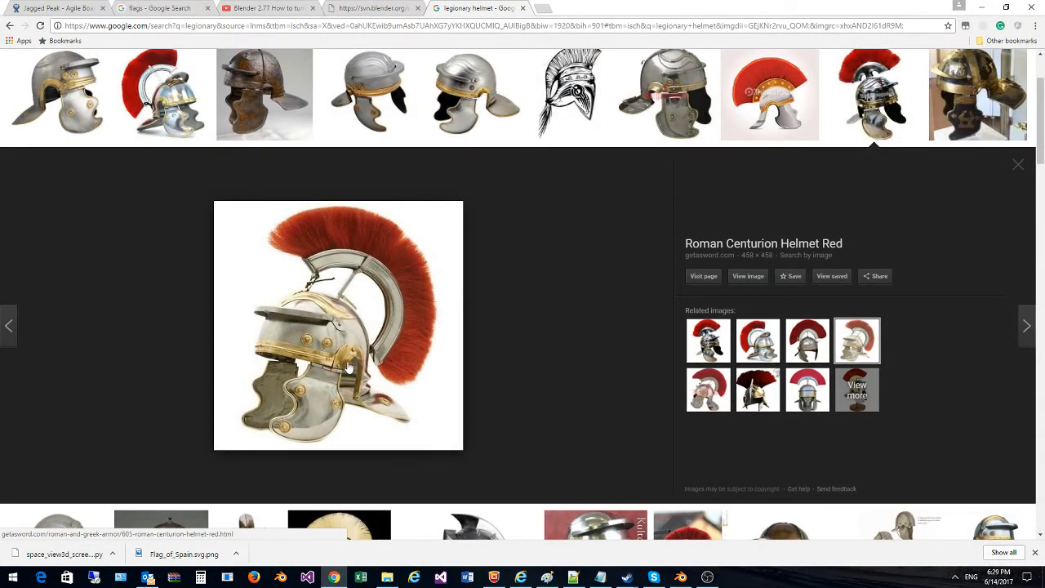
left_click(981, 6)
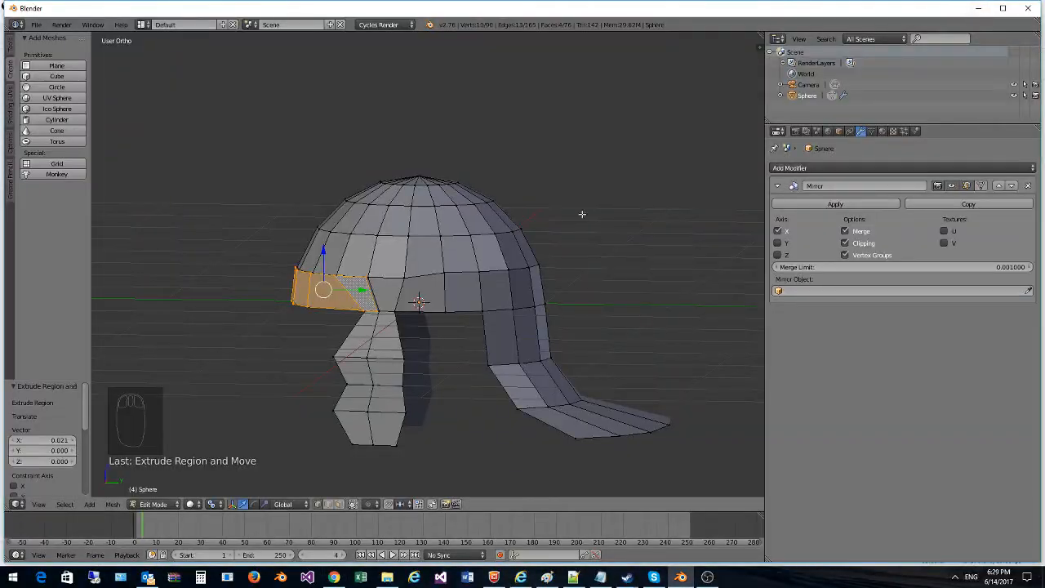
right_click(472, 315)
right_click(395, 314, "shift")
key("s")
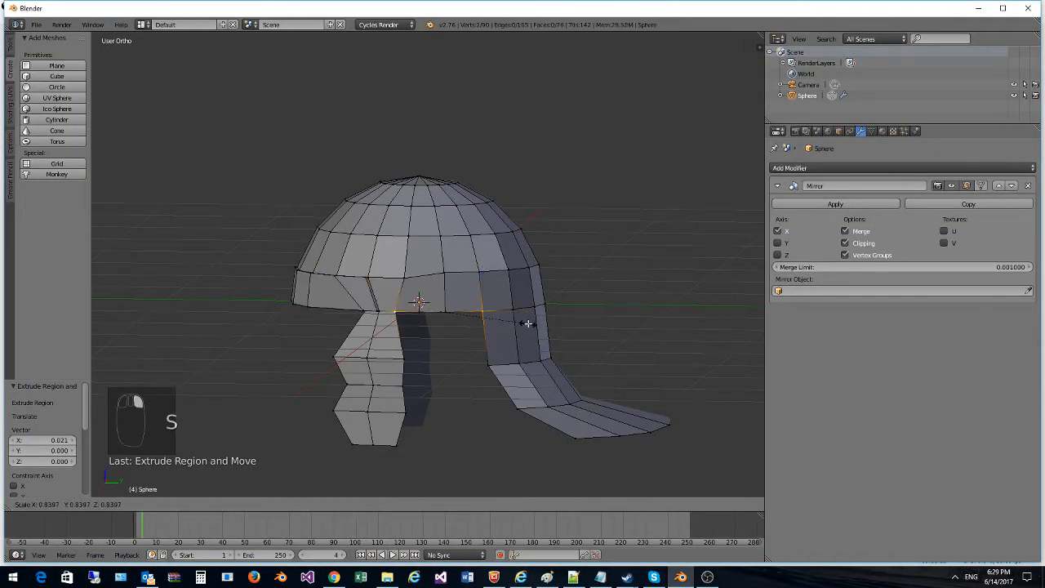
left_click(529, 323)
key("s")
left_click(511, 315)
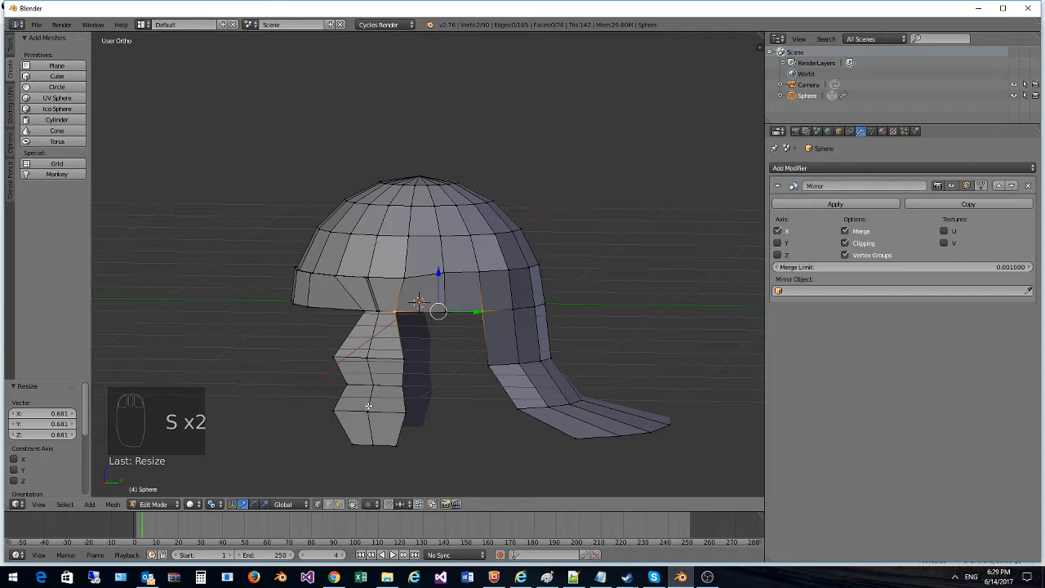
Step: Set the pivot point for rotation and scaling to Median Point
left_click(218, 507)
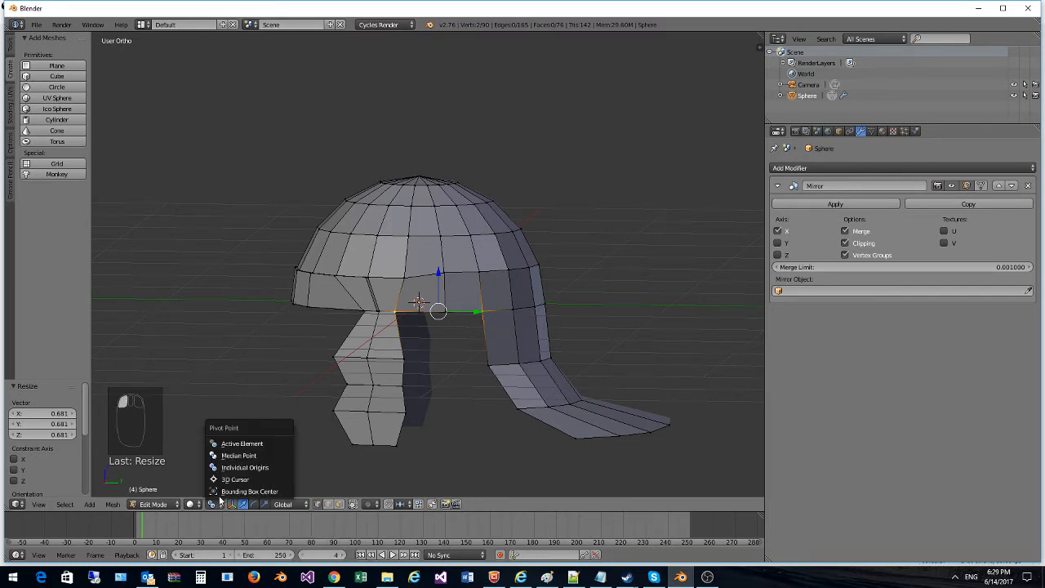
left_click(235, 459)
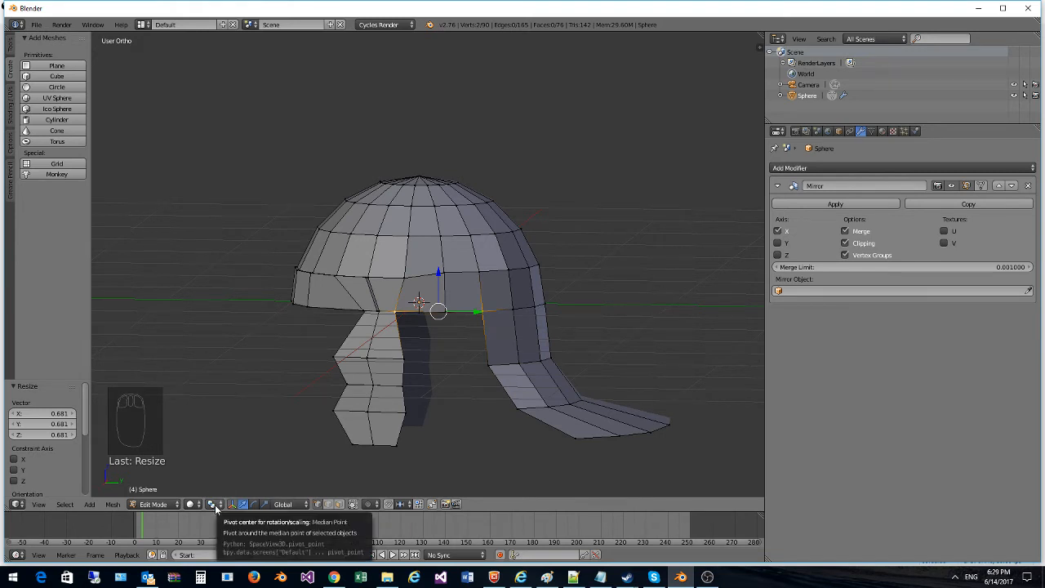
left_click(214, 505)
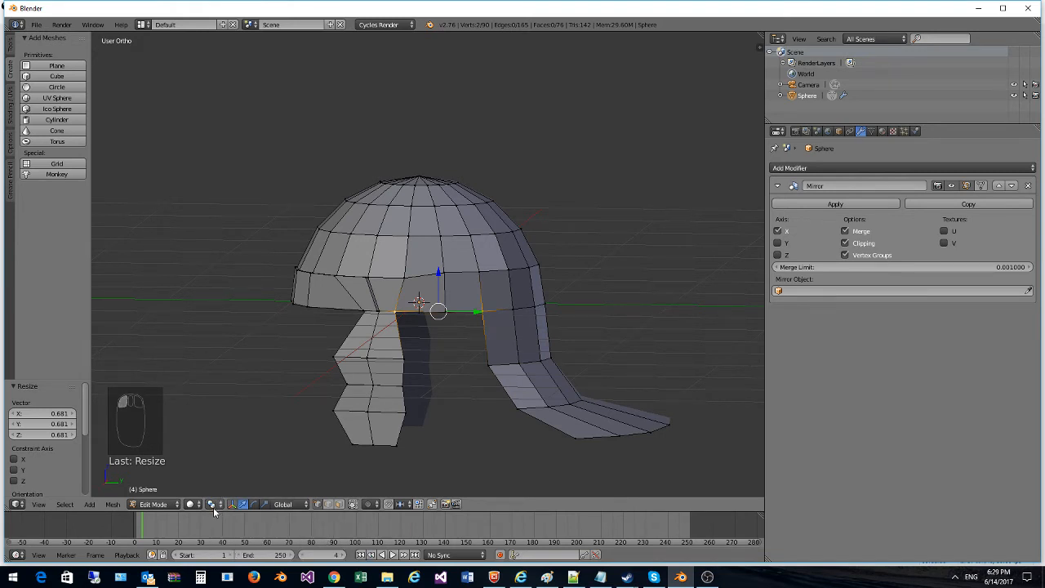
Step: Add the two vertices above to the selection, try scaling all four by 1.739 around Individual Origins, and undo the scaling
middle_click_drag(483, 315, 492, 283)
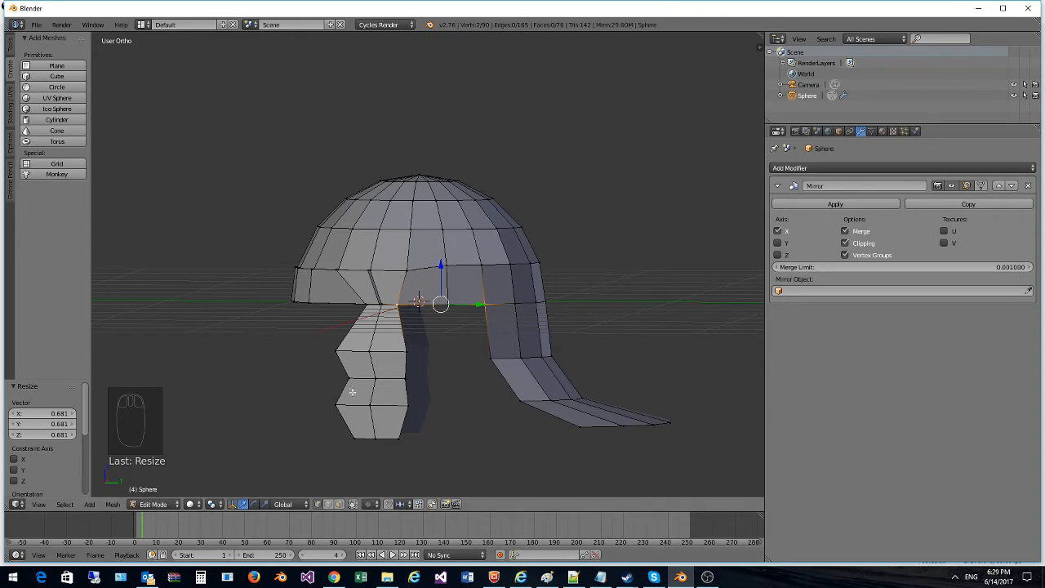
right_click(477, 262, "shift")
right_click(407, 270, "shift")
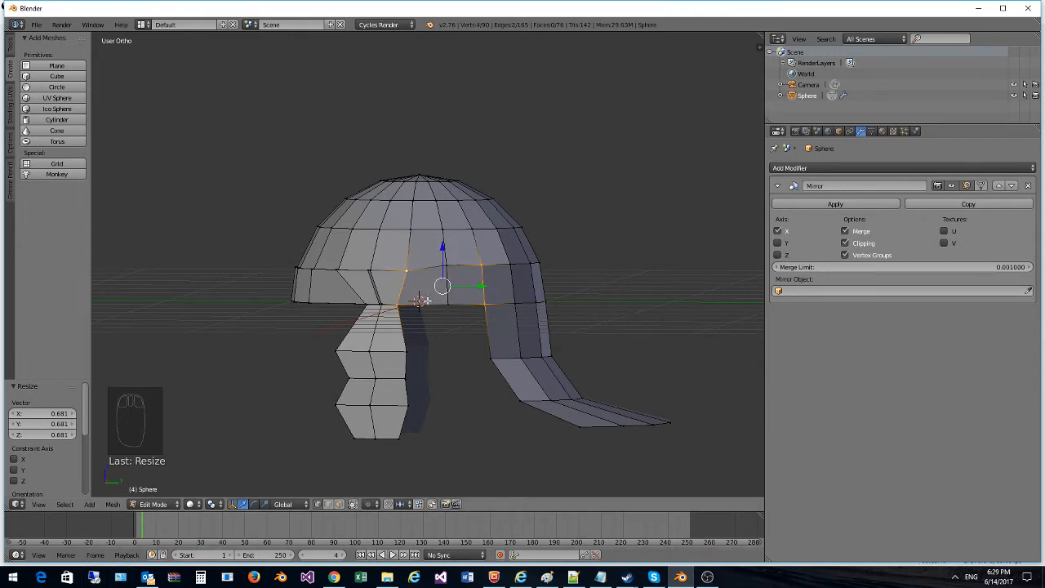
left_click(214, 504)
left_click(214, 505)
left_click(245, 470)
key("s")
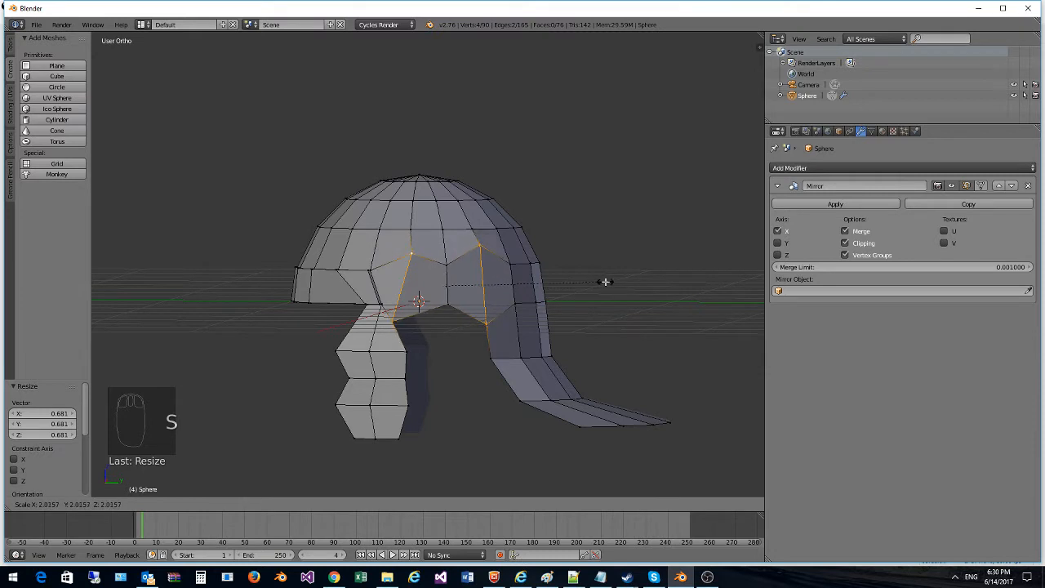
left_click(582, 288)
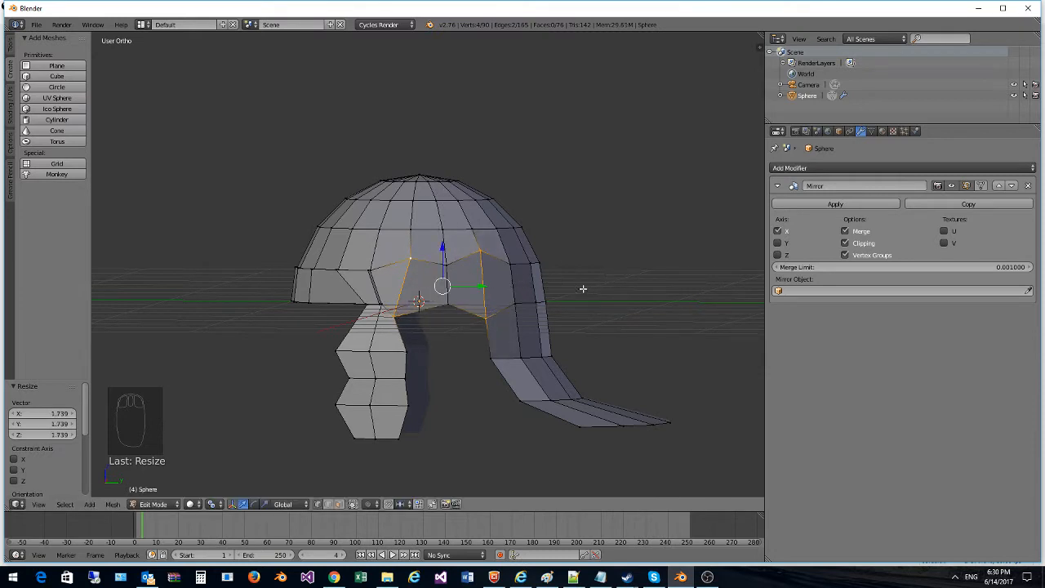
key("ctrl+z")
Step: Switch the pivot point to Median Point, test it by scaling the four vertices by 6.293, and undo the scaling
left_click(215, 509)
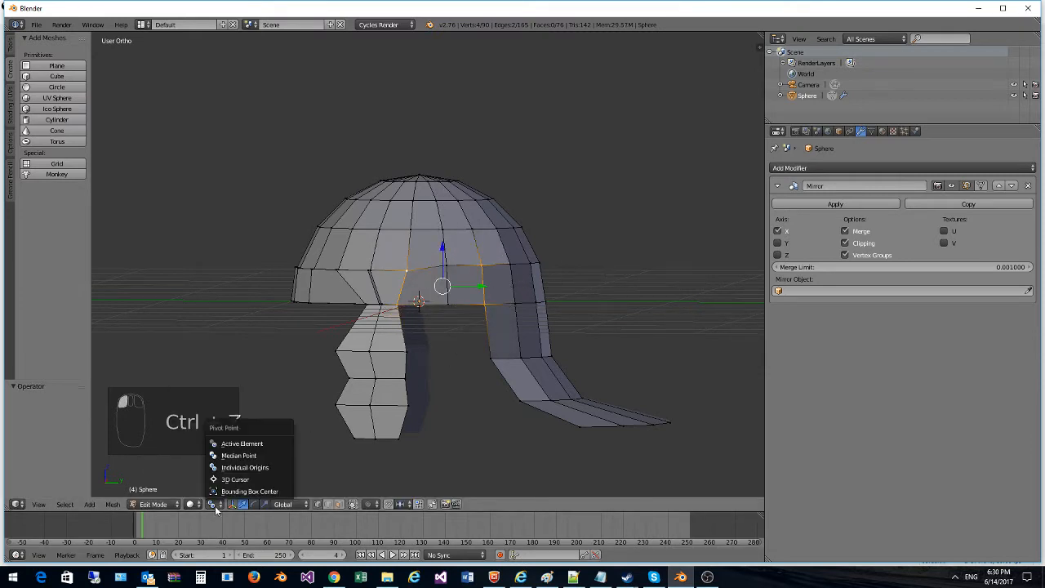
left_click(251, 453)
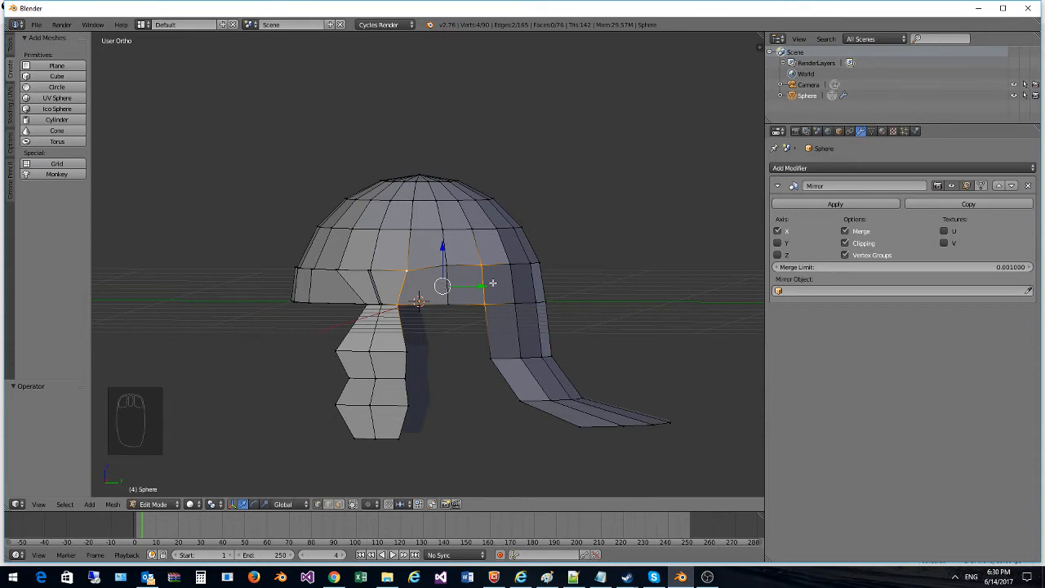
key("s")
left_click(757, 308)
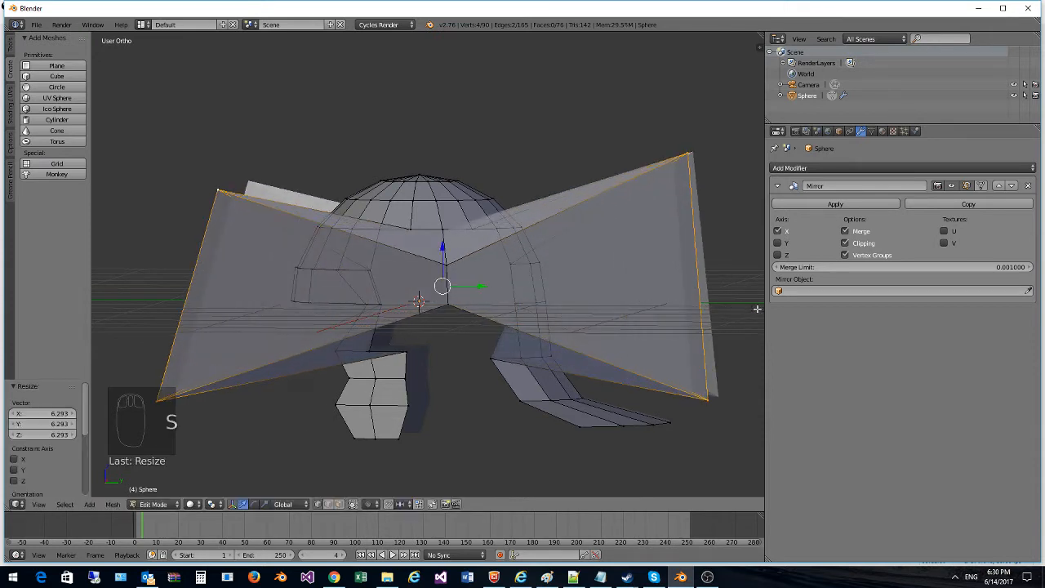
key("ctrl+z")
Step: Scale the two rim vertices flanking the ear opening by 0.798 and lower them 0.060 along Z
middle_click_drag(509, 269, 465, 297)
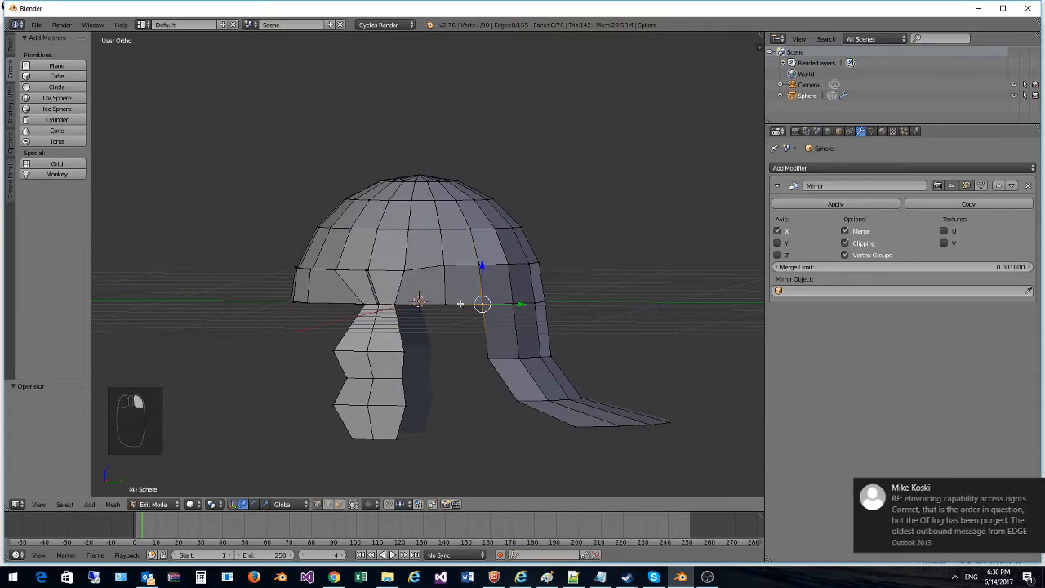
right_click(397, 299)
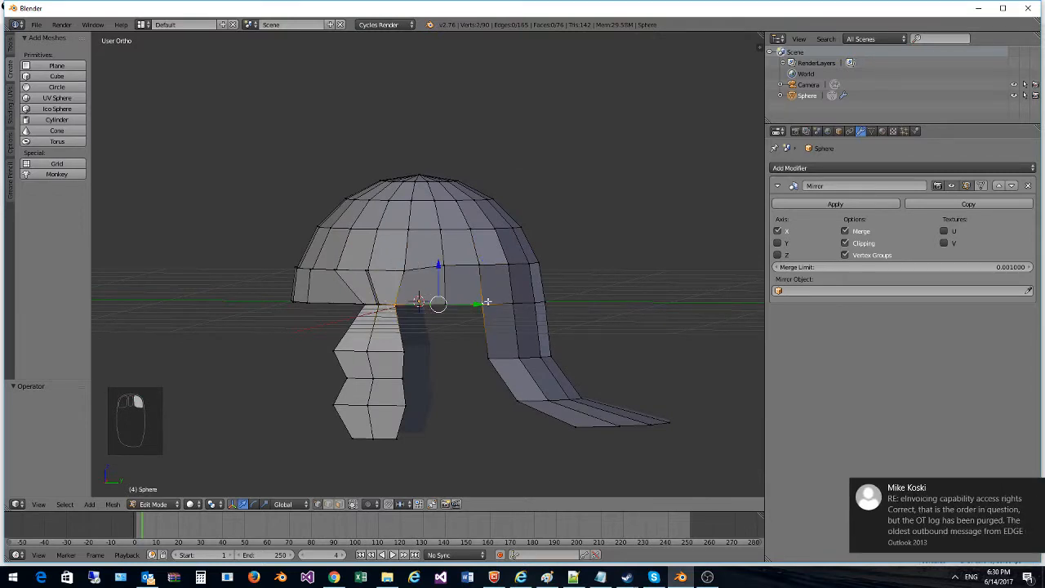
key("s")
left_click(514, 297)
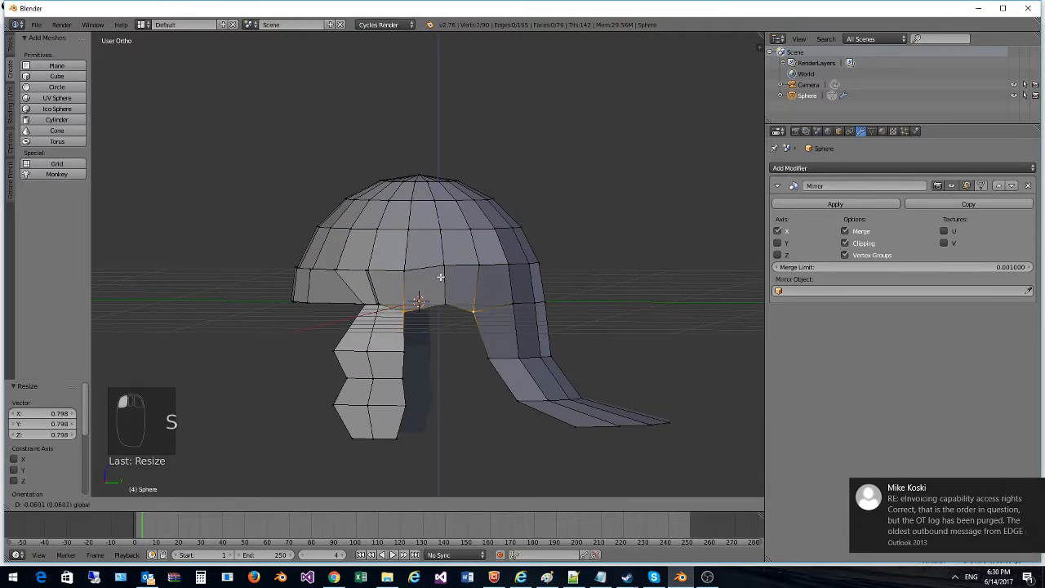
left_click_drag(434, 264, 433, 267)
Step: Flatten the row of three vertices above the ear opening by scaling them to 0 along Z
middle_click_drag(434, 267, 453, 302)
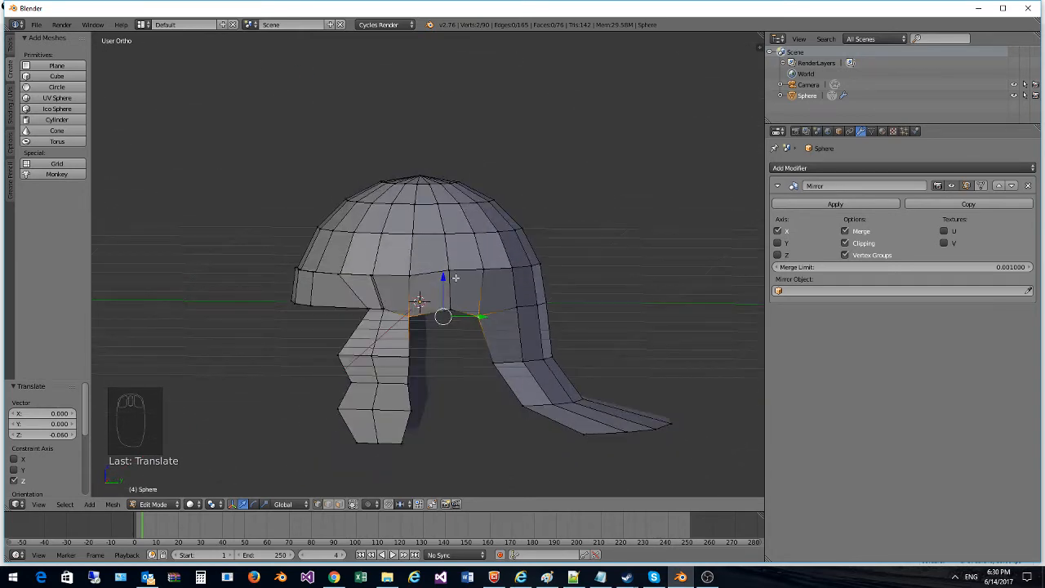
right_click(487, 269, "shift")
right_click(409, 275, "shift")
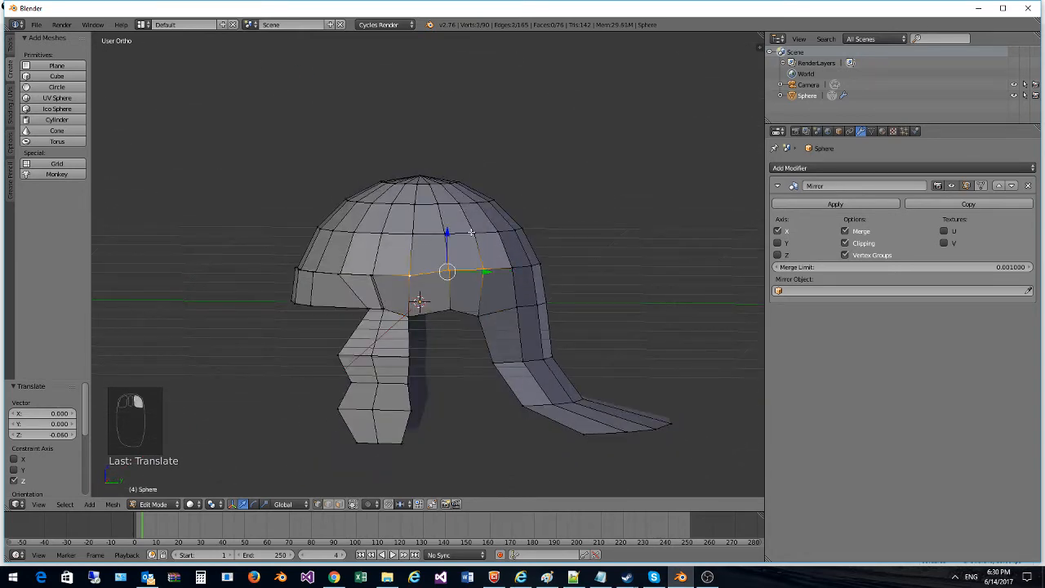
middle_click_drag(471, 233, 481, 168)
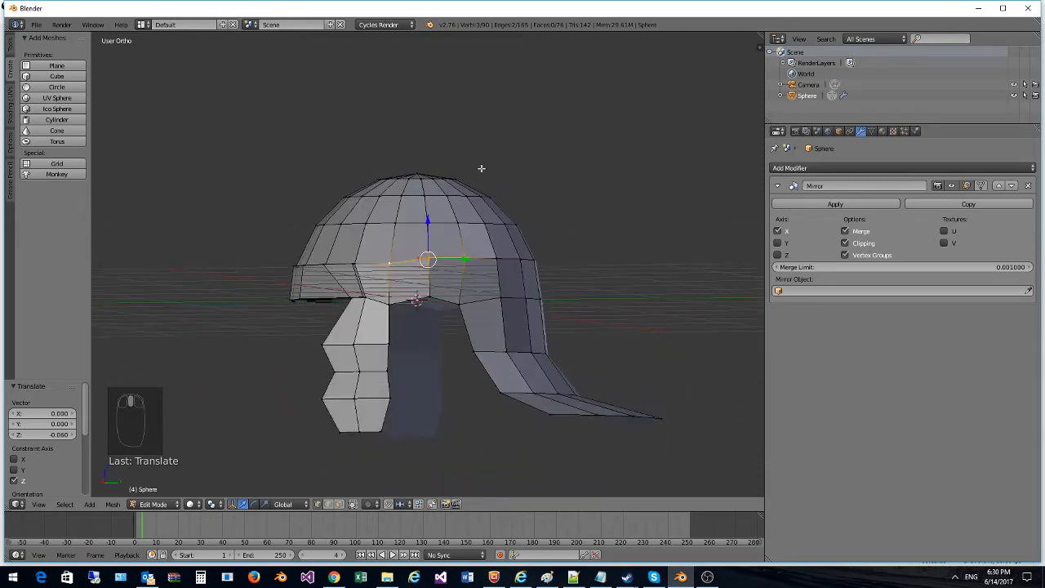
key("s")
key("z")
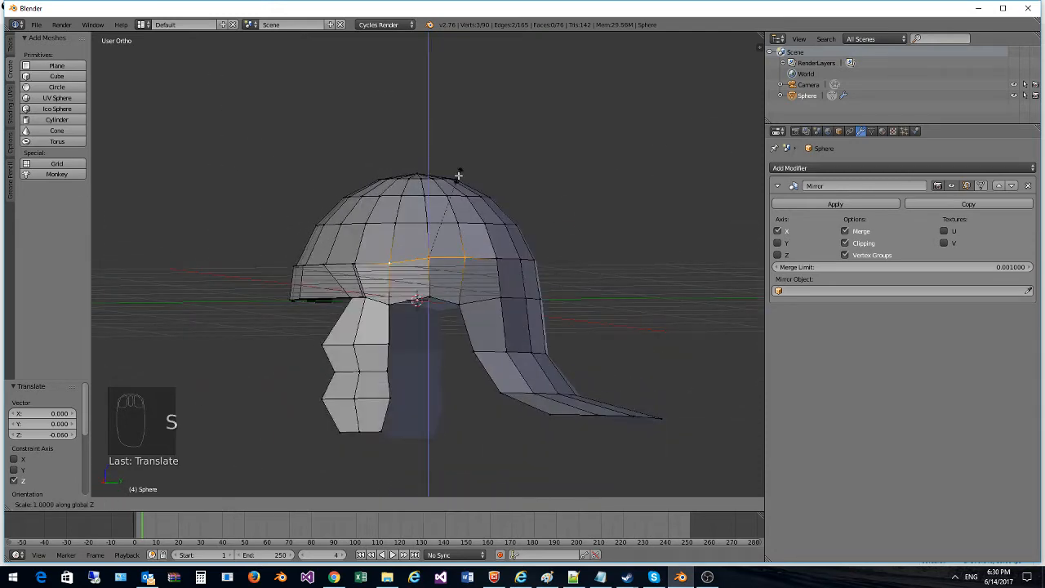
key("0")
key("Return")
middle_click_drag(461, 258, 442, 289)
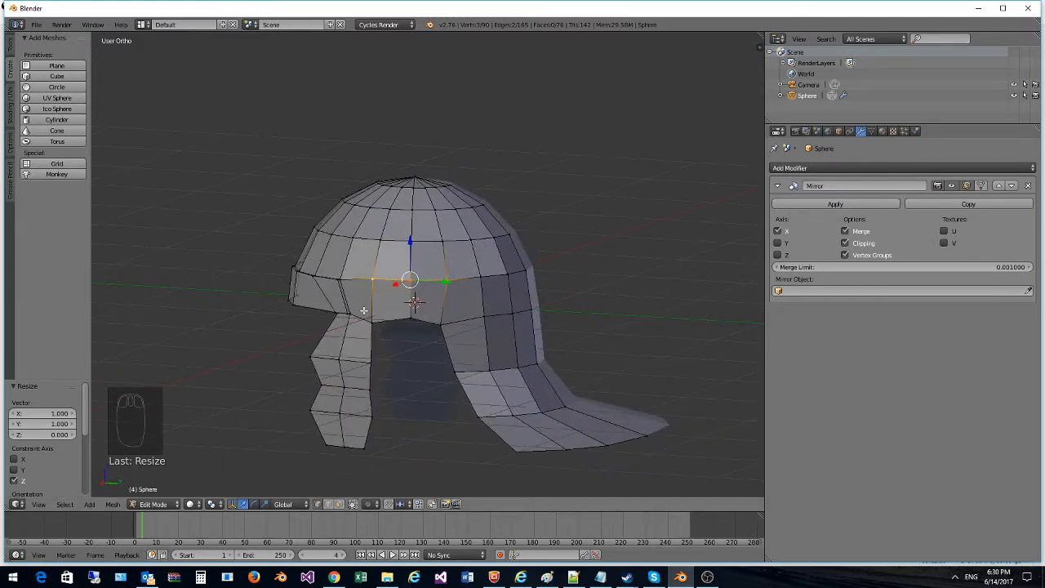
Step: Switch to Chrome to compare the helmet's ear area with the Roman Centurion Helmet reference image, and return to Blender
left_click(339, 503)
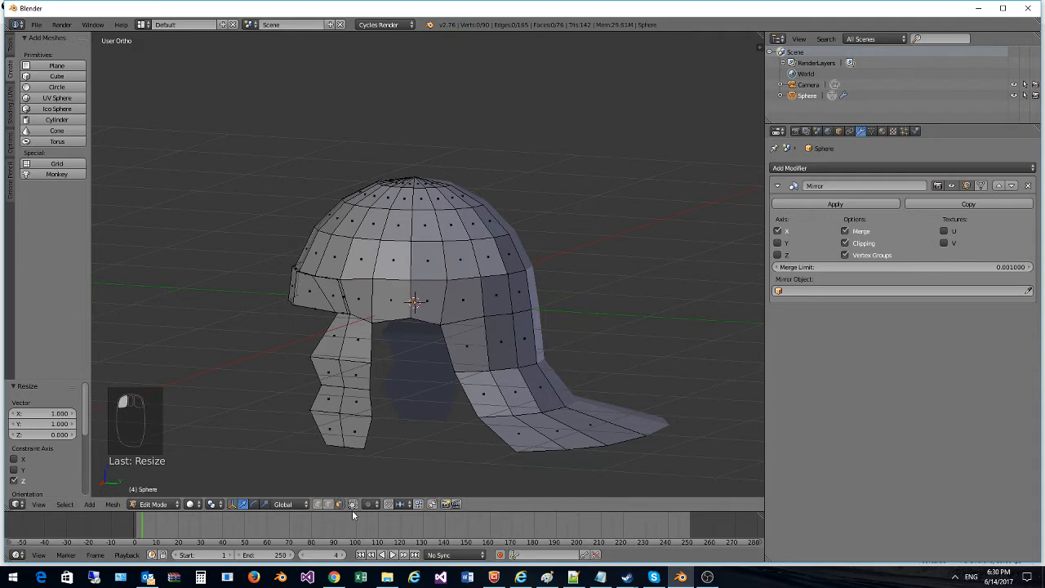
left_click(334, 577)
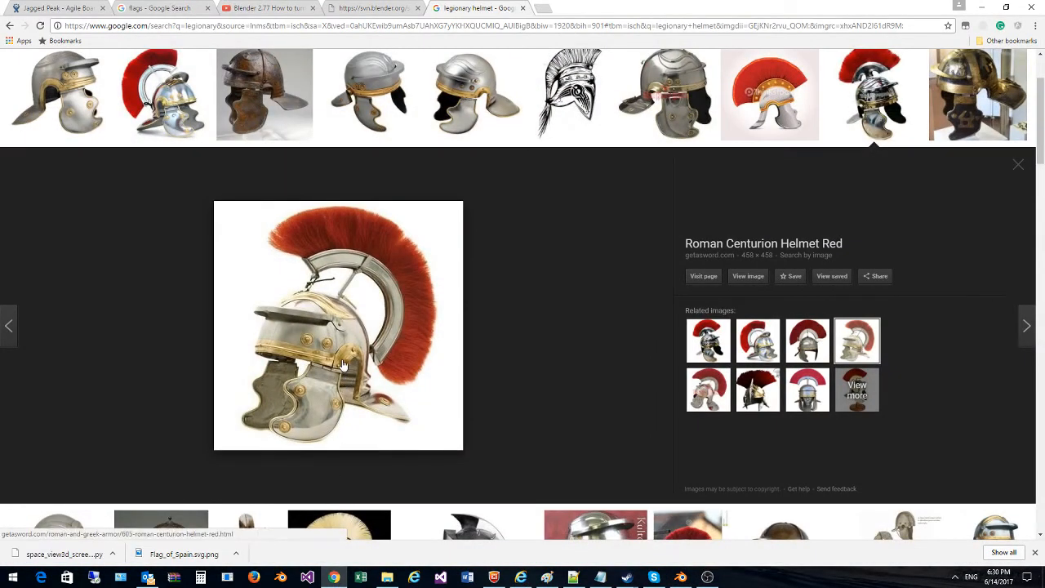
left_click(334, 577)
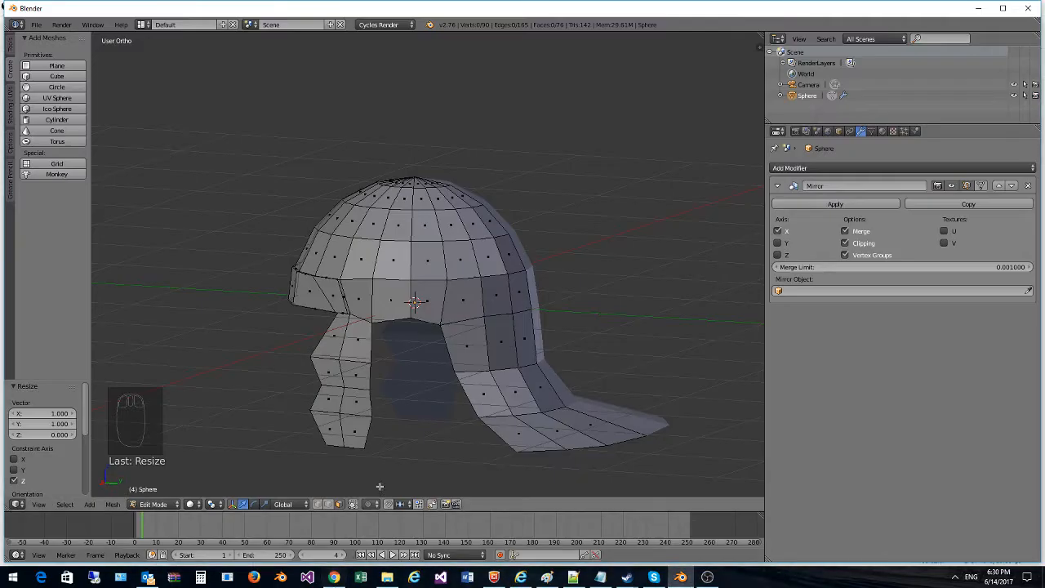
middle_click_drag(432, 325, 426, 348)
Step: Raise the middle vertex of the row above the ear opening 0.017 along Z
left_click(319, 504)
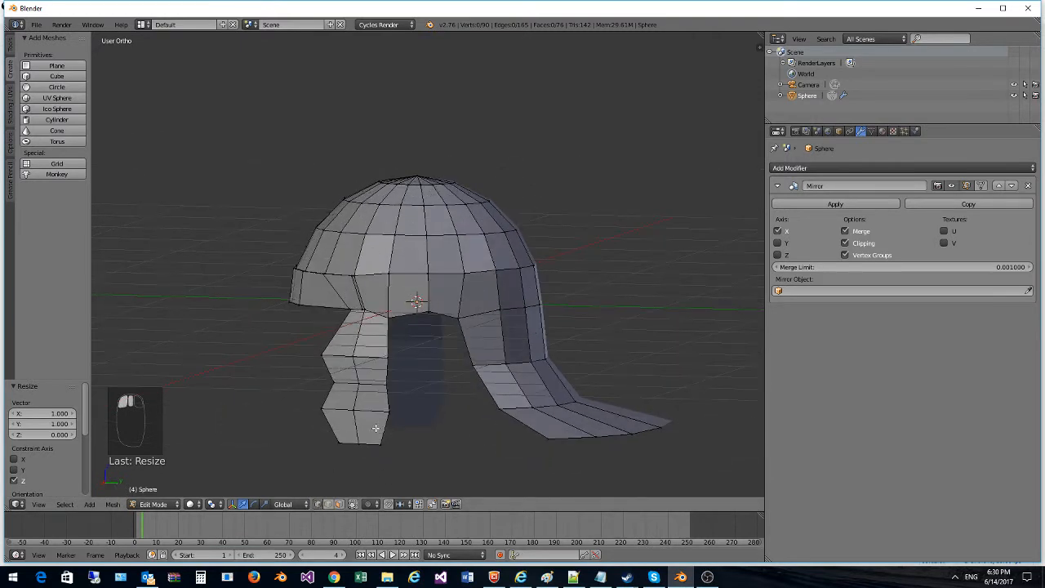
right_click(463, 274)
right_click(427, 272, "shift")
right_click(391, 269, "shift")
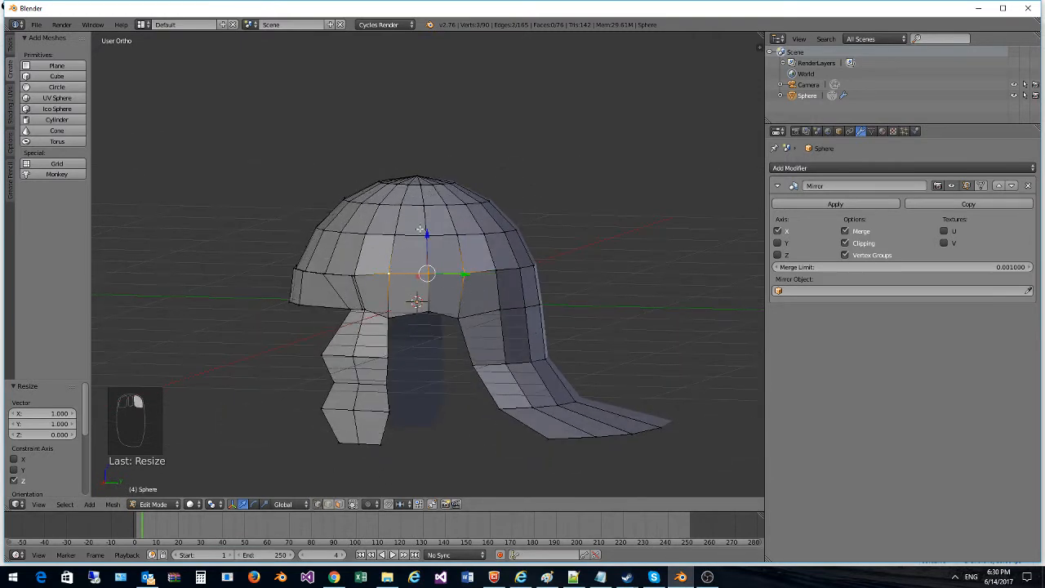
middle_click_drag(420, 230, 425, 252)
right_click(426, 260)
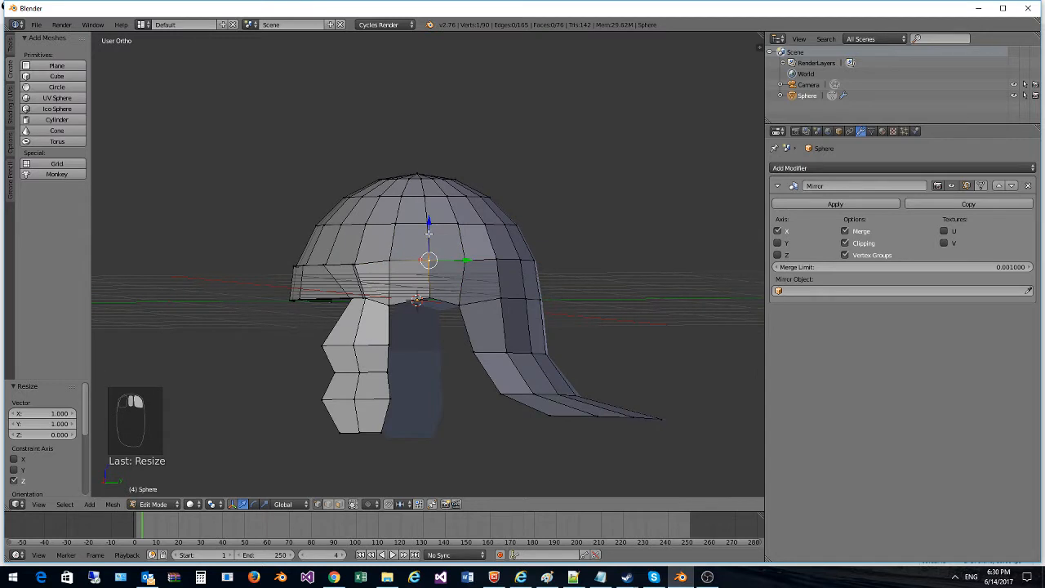
left_click_drag(429, 233, 429, 232)
Step: Add the two neighbouring vertices to the selection and scale all three by 4.523 along Z to arch the row
right_click(464, 260, "shift")
right_click(391, 260, "shift")
key("s")
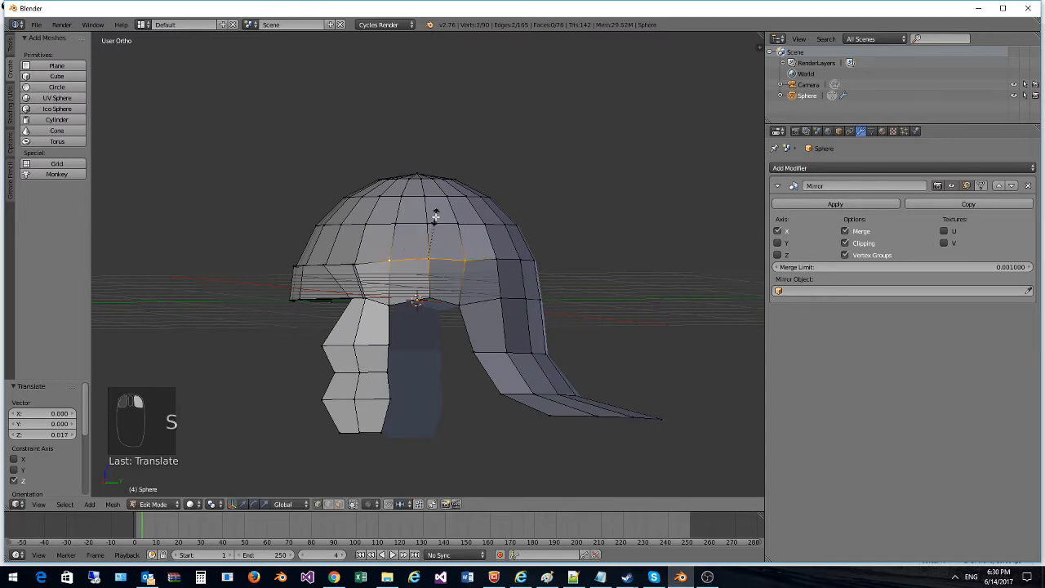
key("z")
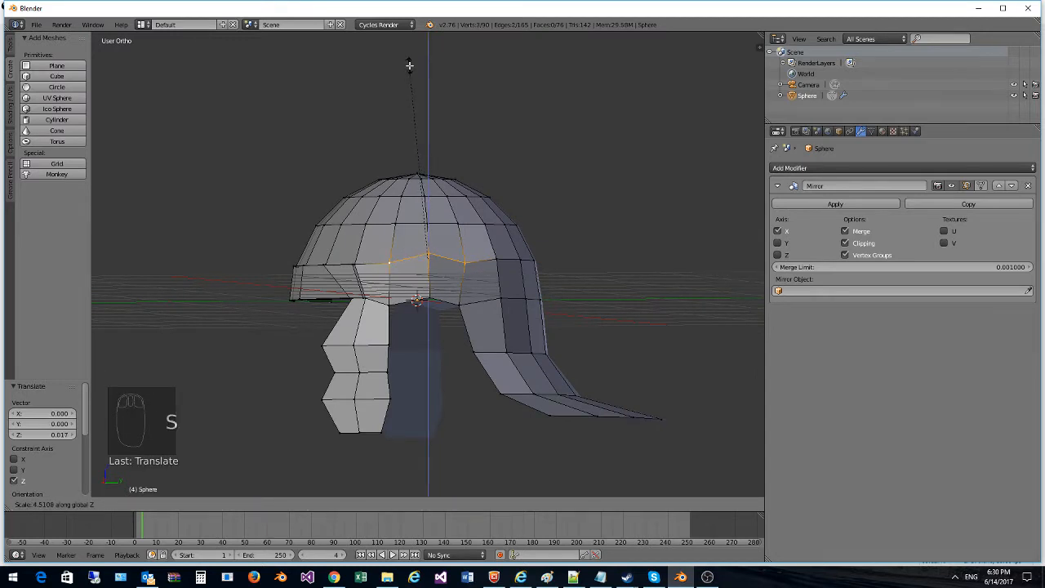
left_click(409, 65)
middle_click_drag(446, 234, 442, 241)
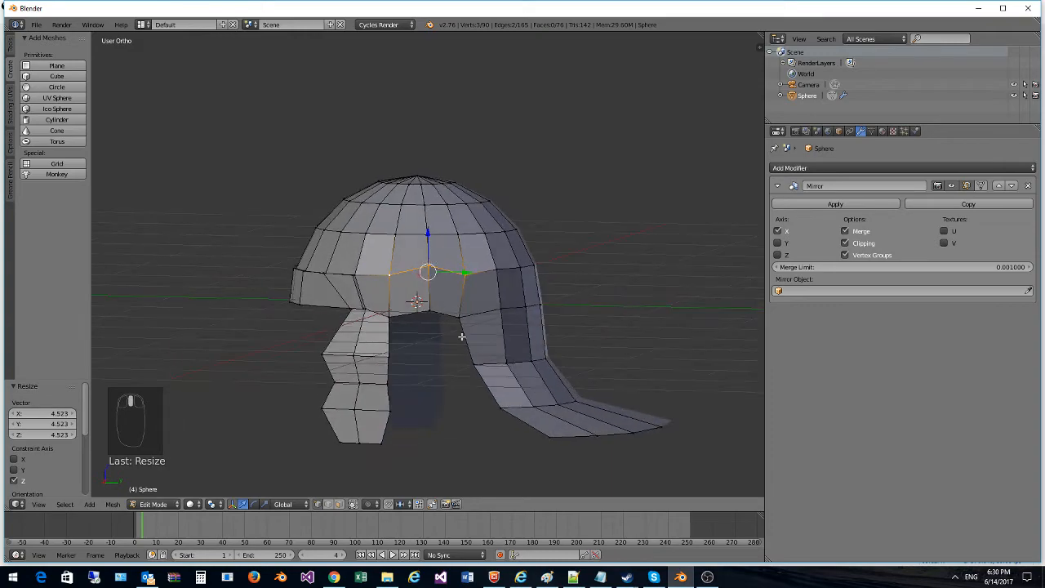
mouse_move(456, 306)
middle_mouse_down()
mouse_move(436, 301)
mouse_move(408, 318)
mouse_move(396, 345)
mouse_move(471, 352)
mouse_move(506, 318)
mouse_move(445, 298)
mouse_move(456, 306)
middle_mouse_up()
left_click(339, 503)
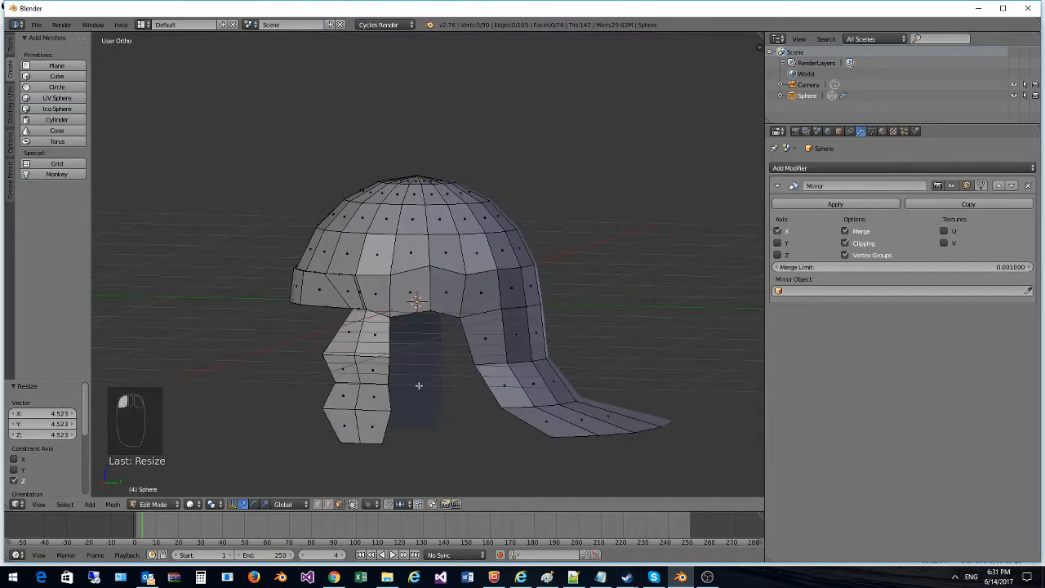
right_click(448, 291)
right_click(419, 296, "shift")
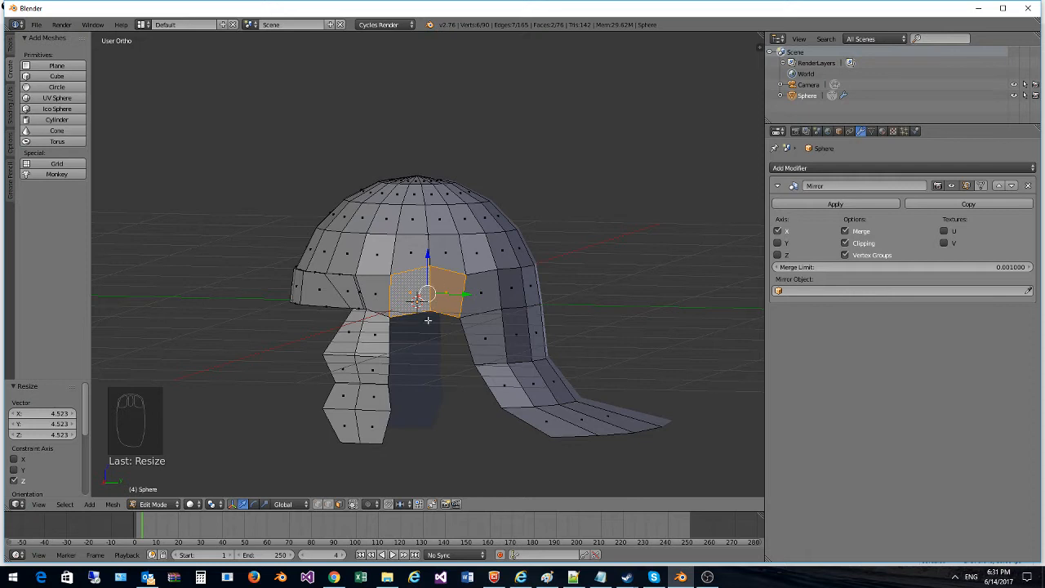
Step: Raise the three arched vertices above the ear opening 0.073 along Z
left_click(317, 503)
right_click(383, 267)
right_click(430, 264, "shift")
right_click(472, 272, "shift")
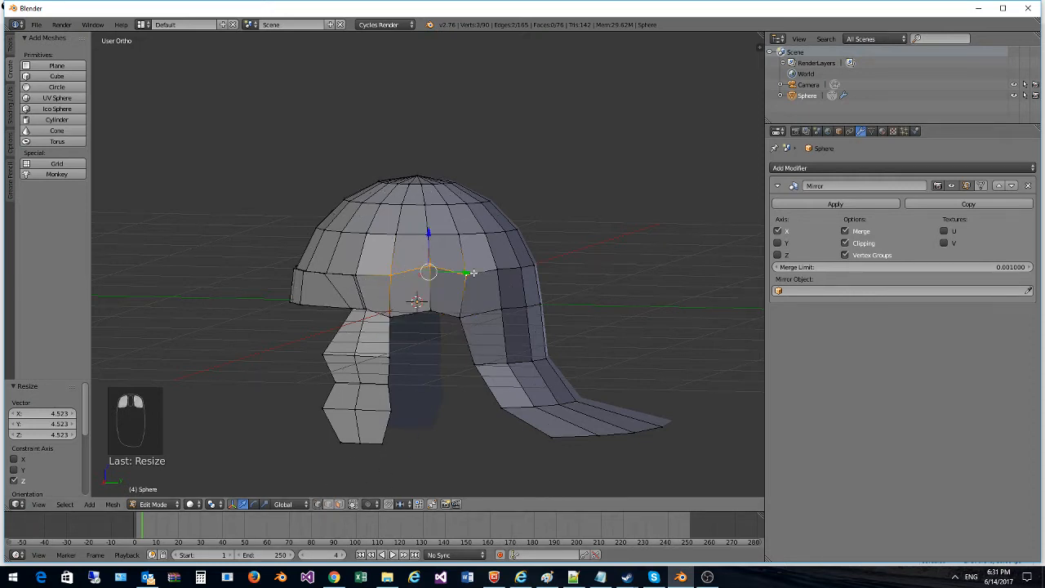
left_click(433, 244)
left_click_drag(429, 237, 430, 228)
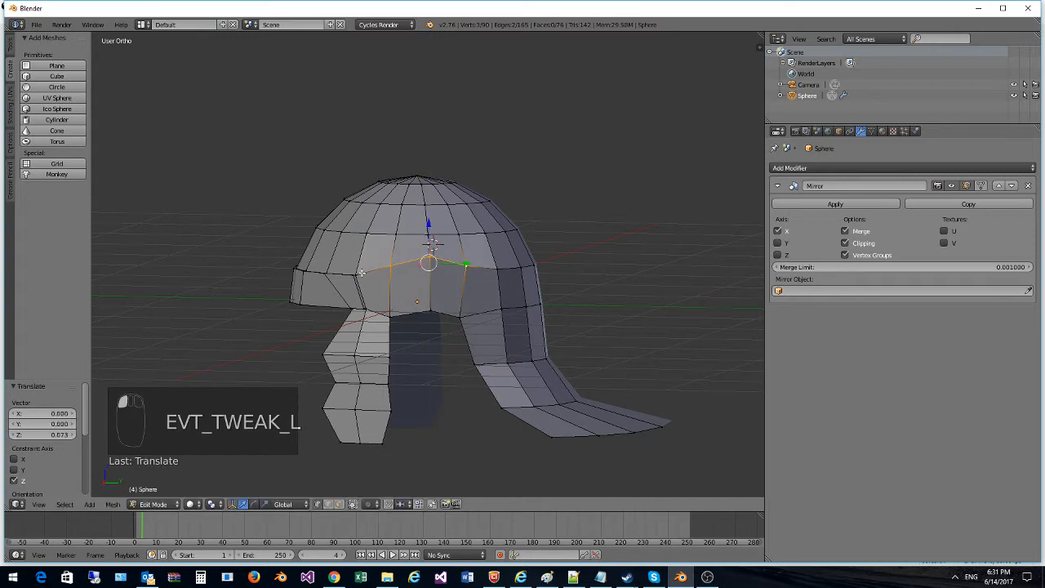
Step: Move the four vertices where the brow band meets the ear area backward along Y and lower them 0.052 along Z
right_click(358, 278)
right_click(372, 309, "shift")
right_click(367, 307, "shift")
right_click(347, 273, "shift")
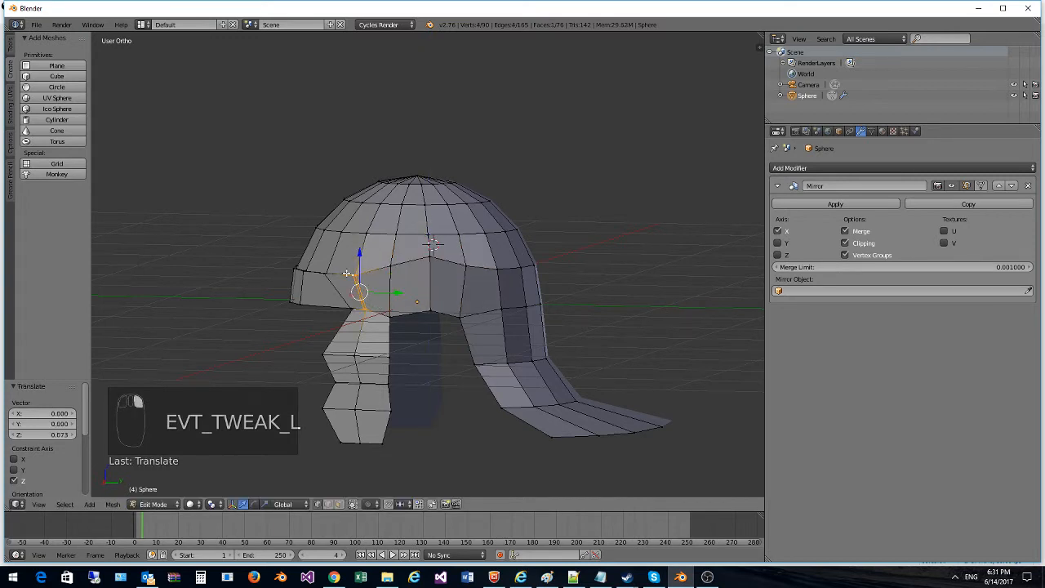
left_click_drag(391, 292, 397, 291)
left_click(399, 291)
left_click_drag(370, 256, 369, 264)
Step: Move the vertex pair behind the ear opening -0.102 along Y, -0.013 along X and -0.039 along Z
right_click(497, 268)
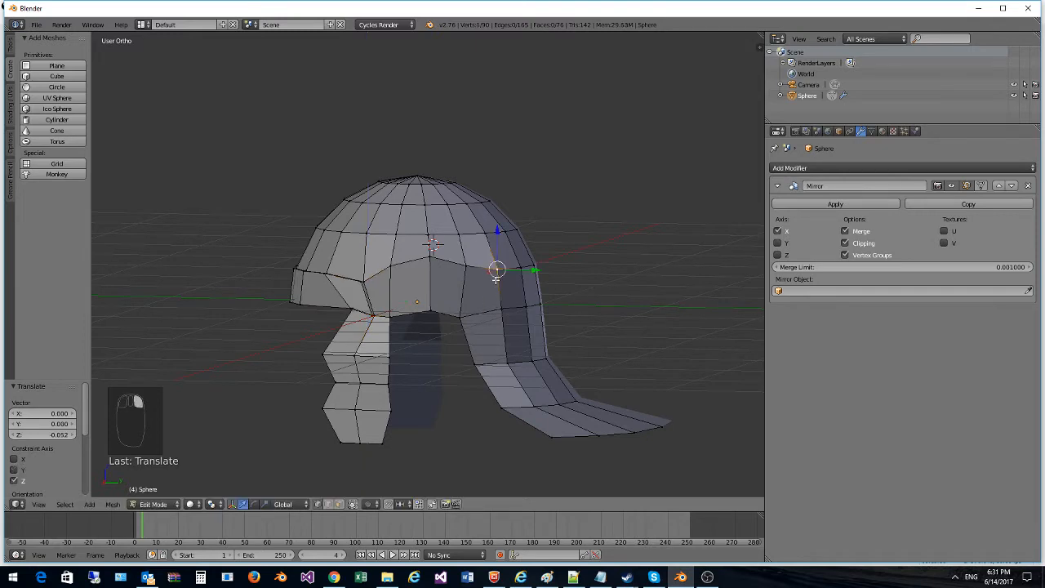
right_click(499, 309, "shift")
mouse_move(532, 292)
left_mouse_down()
mouse_move(543, 289)
mouse_move(532, 286)
left_mouse_up()
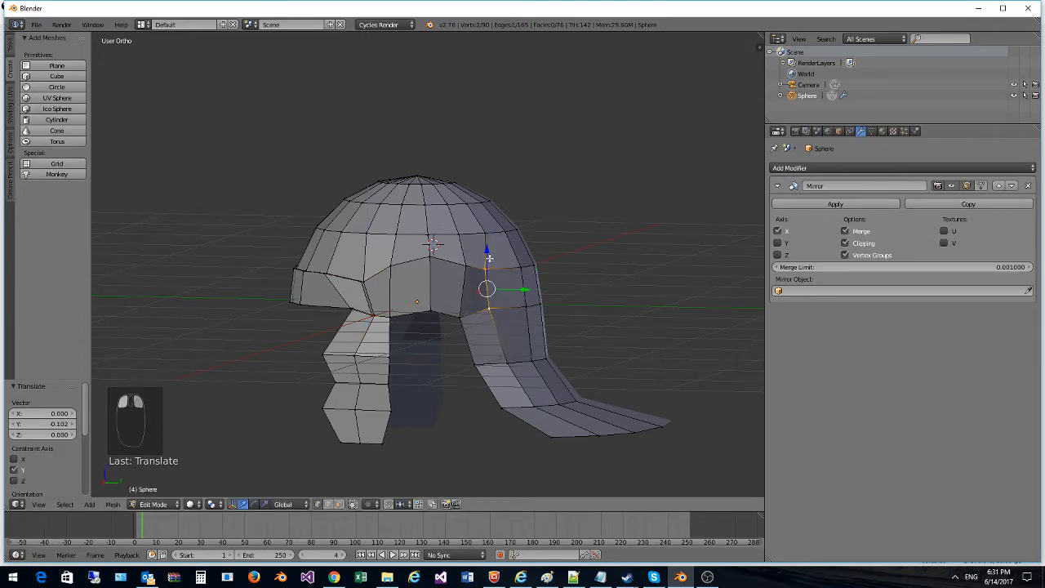
middle_click_drag(518, 289, 341, 306)
left_click_drag(332, 315, 323, 314)
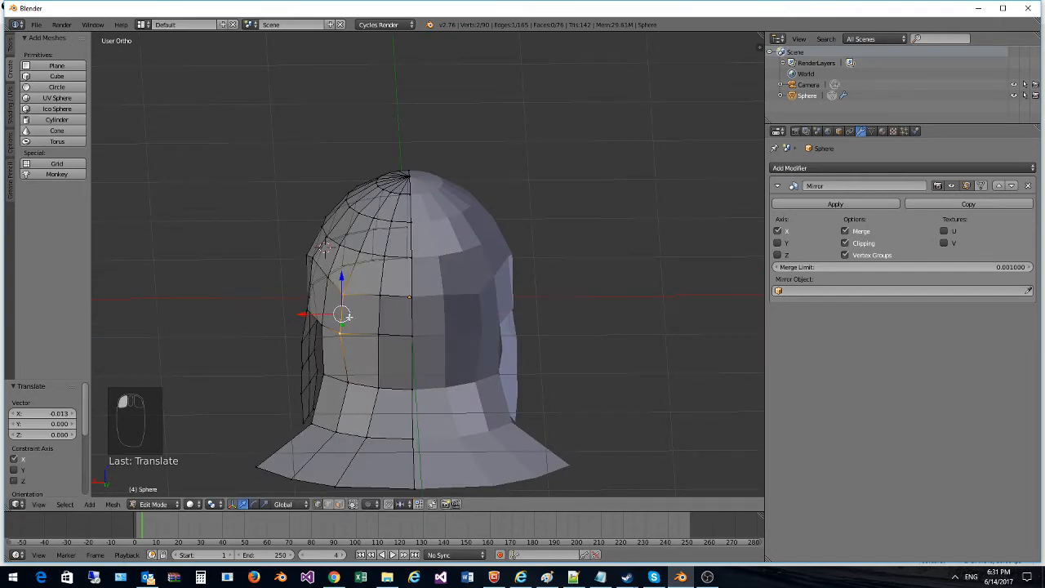
middle_click_drag(350, 317, 441, 297)
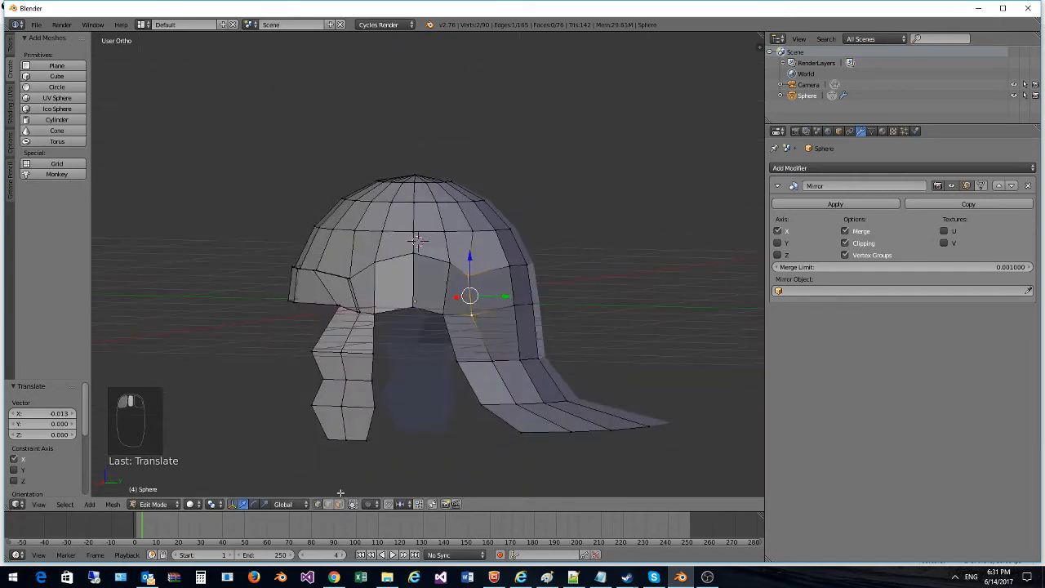
left_click(469, 242)
left_click_drag(469, 254, 471, 259)
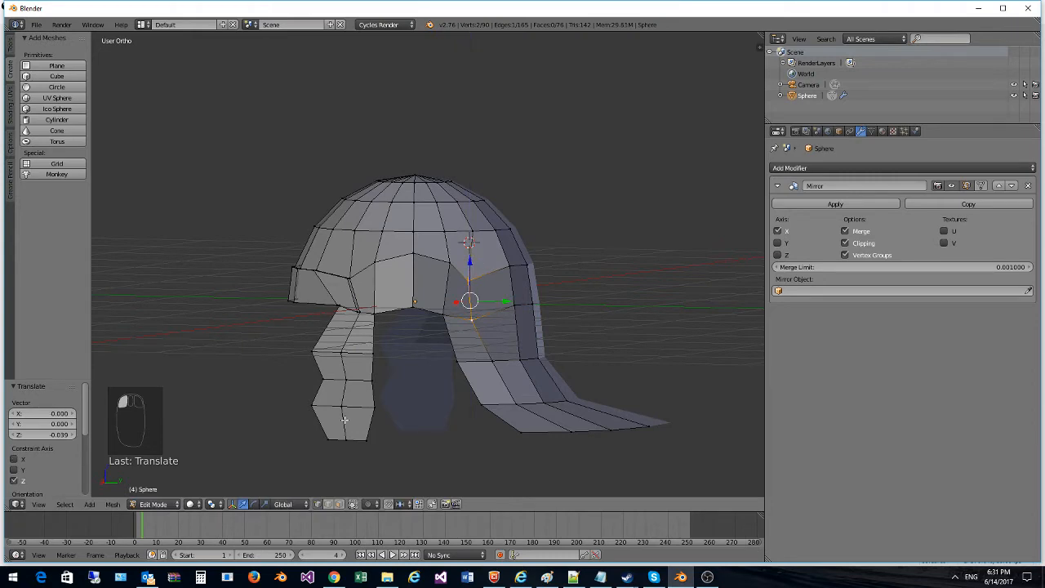
left_click(339, 503)
right_click(455, 301)
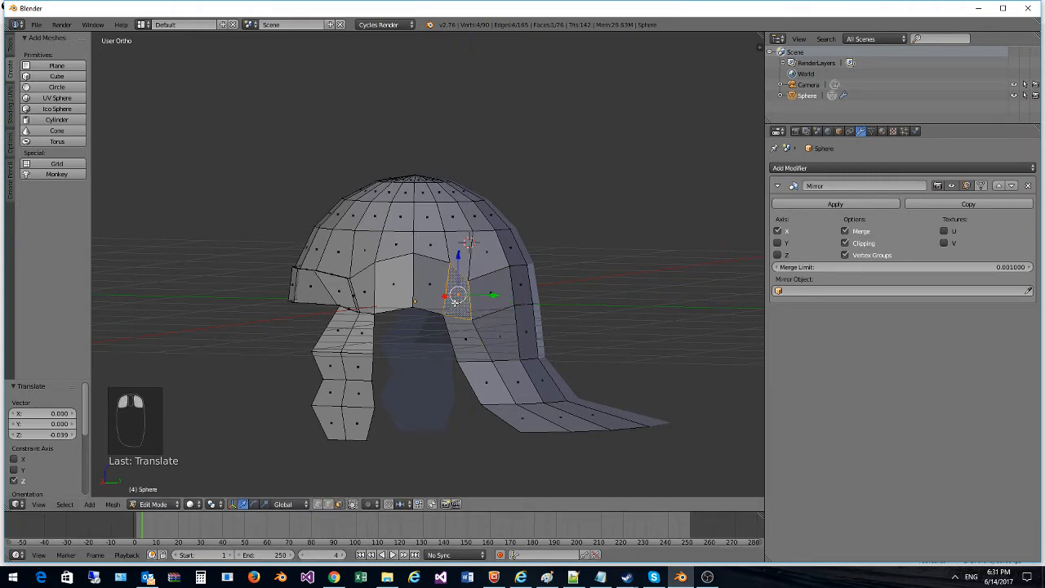
right_click(432, 287, "shift")
right_click(395, 285, "shift")
right_click(365, 297, "shift")
middle_click_drag(424, 301, 391, 451)
Step: Raise the middle rim vertex of the ear opening 0.013 along Z
left_click(317, 504)
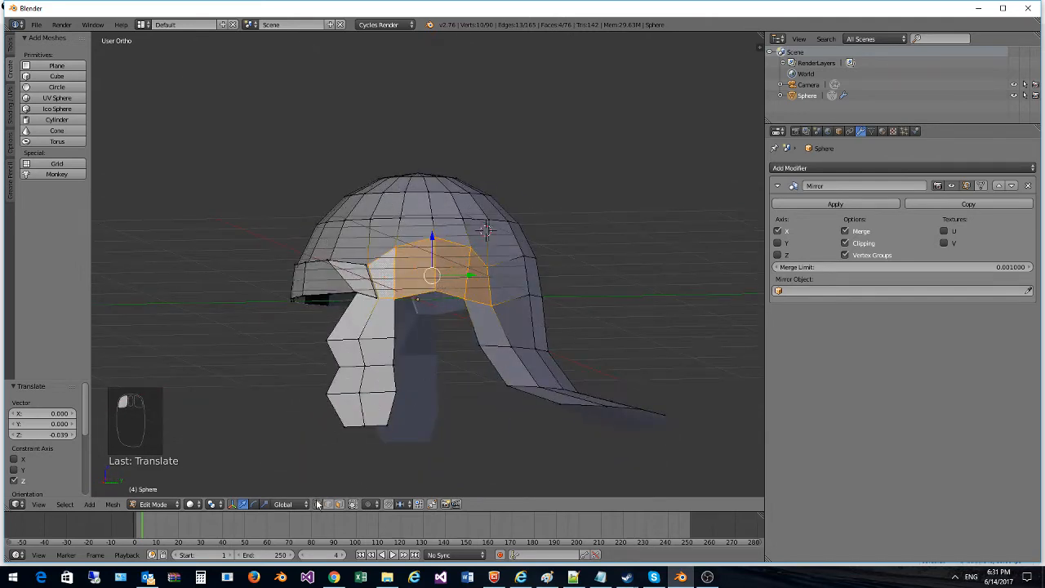
right_click(435, 290)
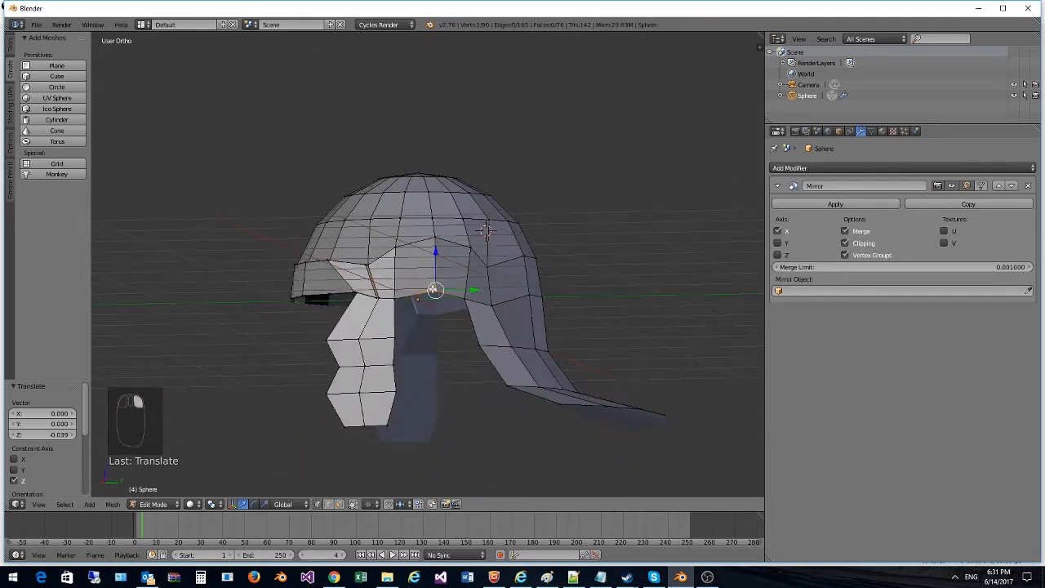
key("g")
key("z")
left_click(428, 260)
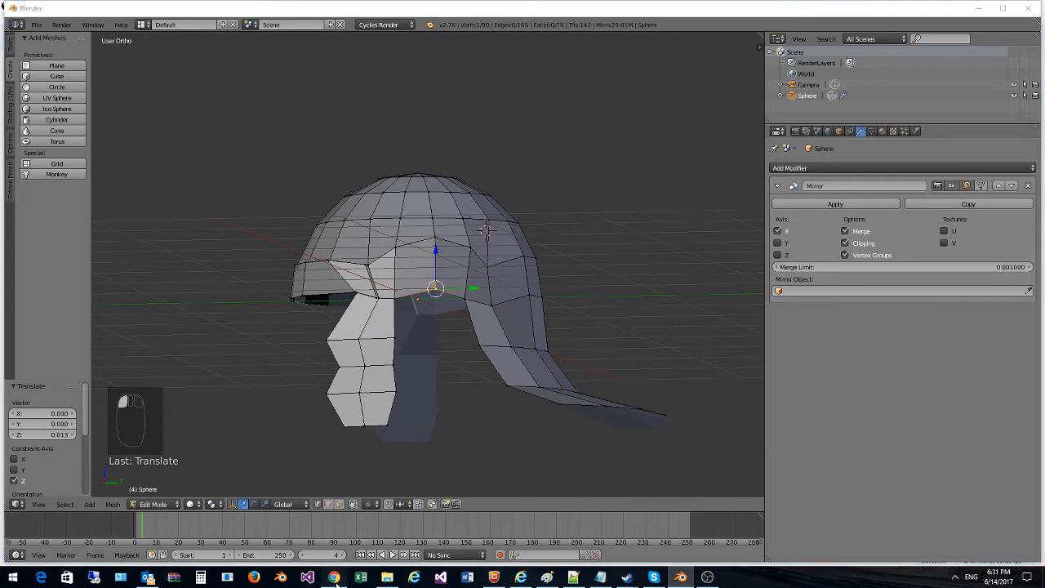
Step: Check the shape around the ear against the Roman Centurion Helmet image in Chrome, and return to Blender
left_click(335, 578)
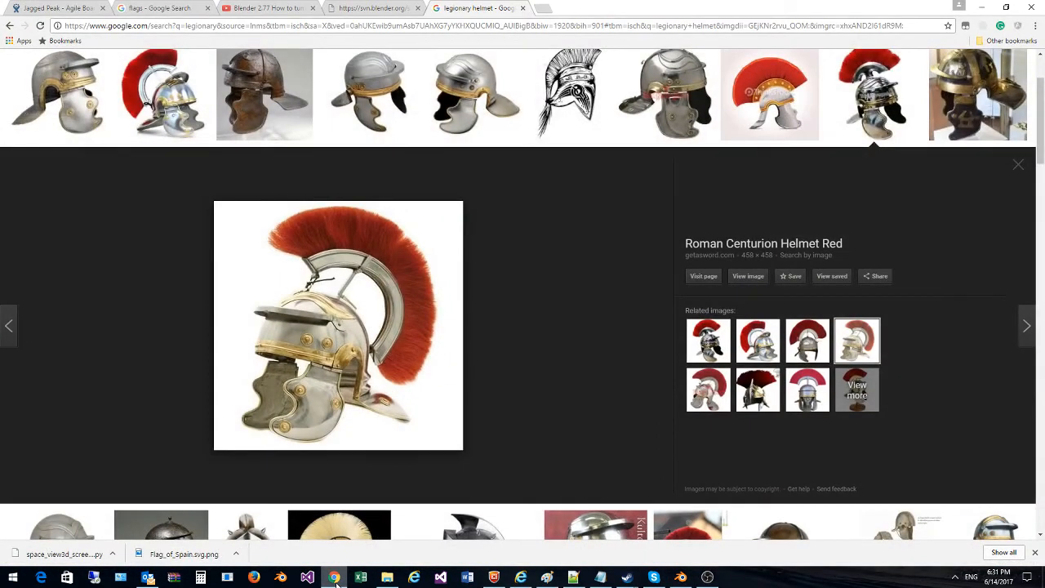
left_click(336, 582)
middle_click_drag(442, 299, 363, 309)
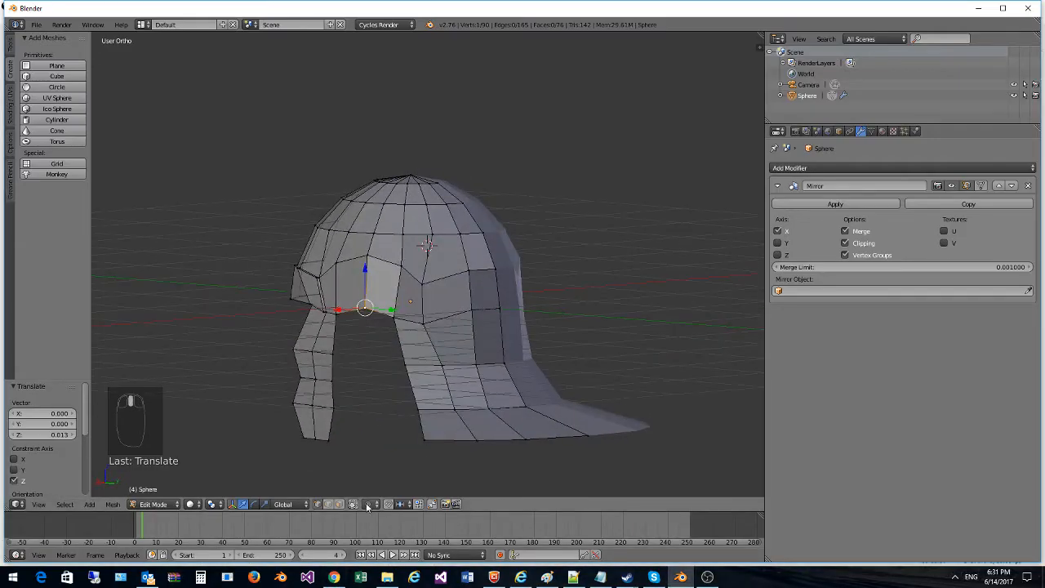
Step: Extrude the four faces above the ear opening outward by 0.049 in X, 0.013 in Y and 0.002 in Z
left_click(340, 504)
right_click(326, 285)
right_click(363, 278, "shift")
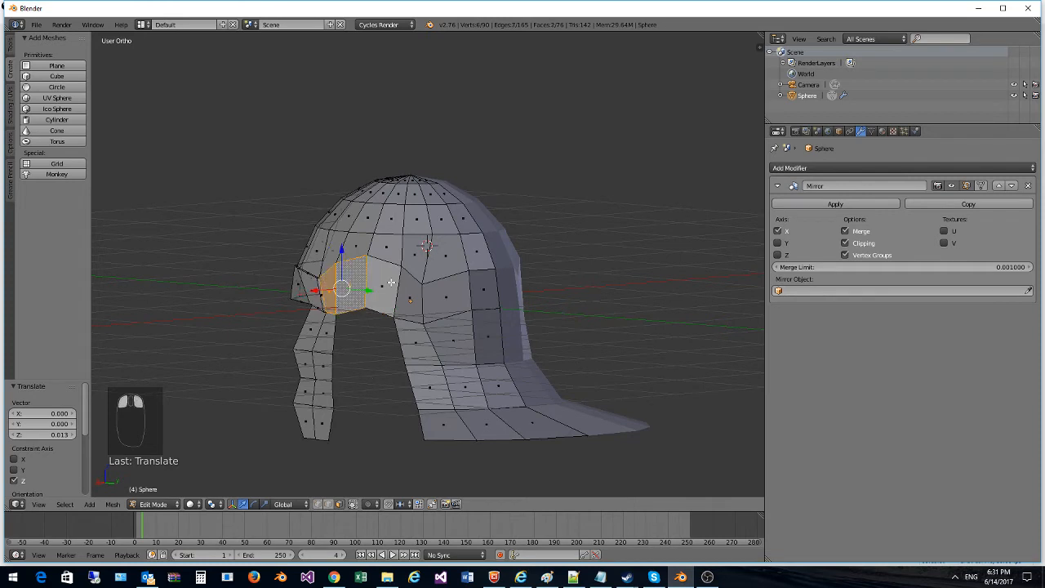
right_click(411, 300, "shift")
left_click(443, 291)
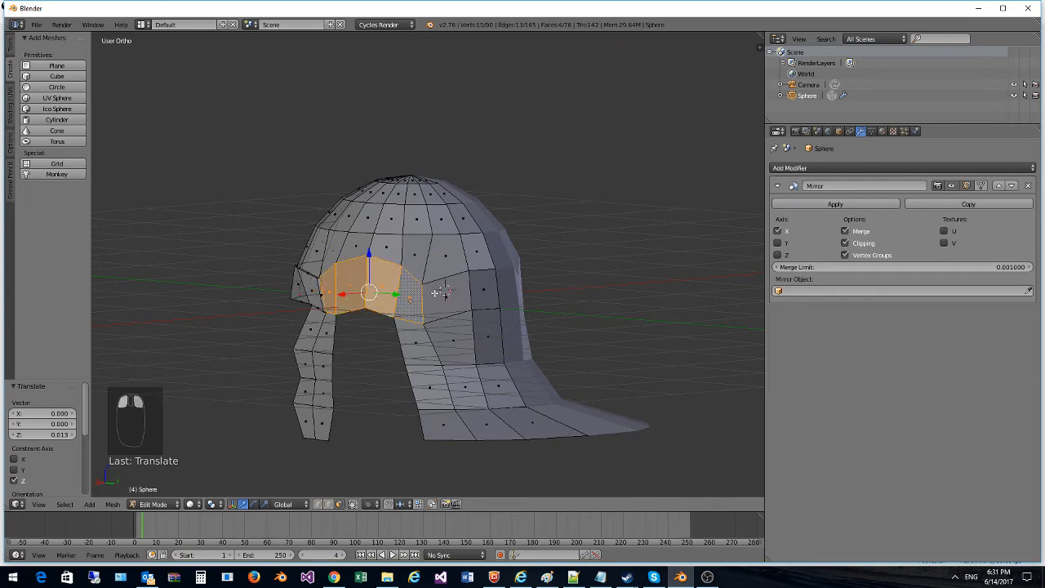
middle_click_drag(436, 292, 326, 314)
key("e")
left_click(383, 313)
Step: Move the extruded ear guard faces -0.011 along X
left_click(334, 577)
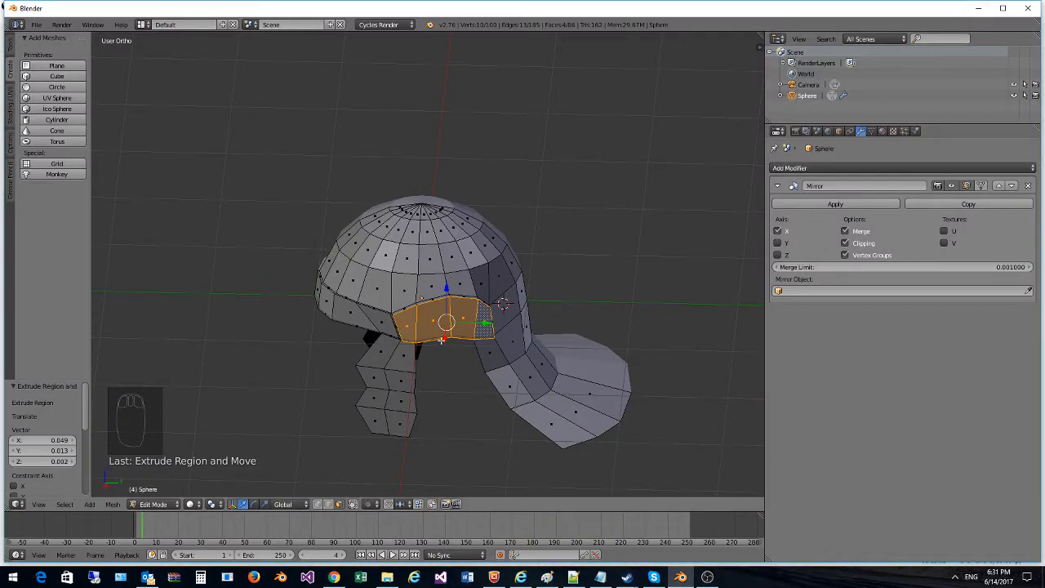
middle_click_drag(470, 345, 331, 358)
key("g")
key("x")
left_click(304, 294)
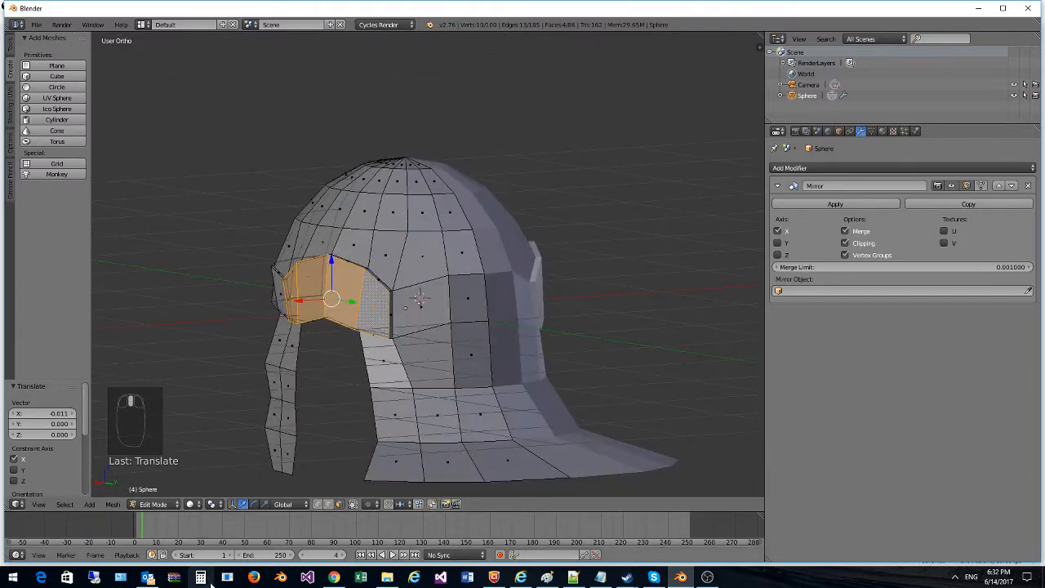
Step: Switch to Chrome to compare the extruded ear guard with the Roman Centurion Helmet reference image
middle_click_drag(382, 311, 437, 342)
key("alt+Tab")
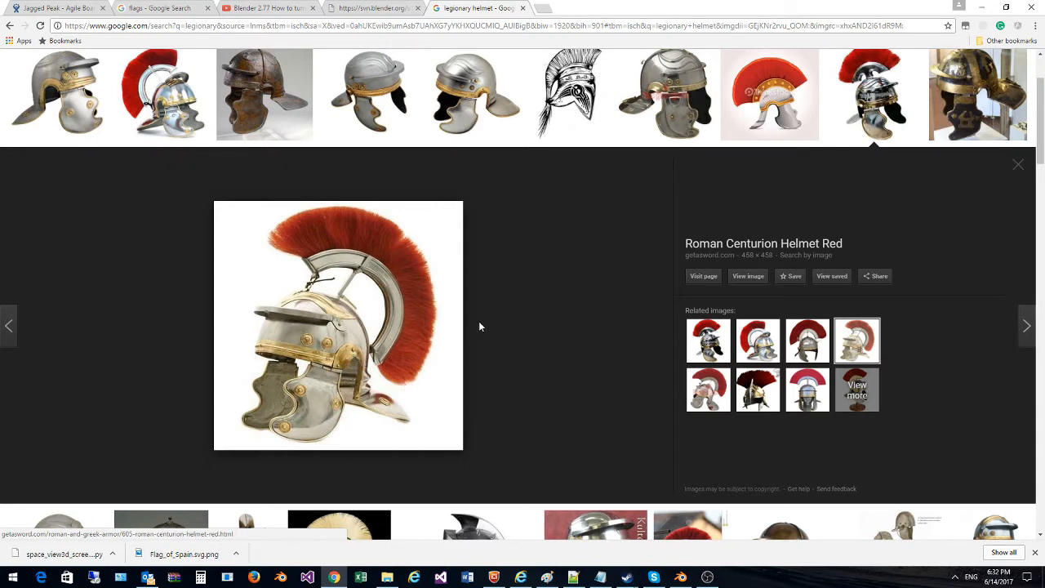
Step: Return to Blender and knife a lengthwise cut across the lower part of the four ear guard faces
left_click(983, 6)
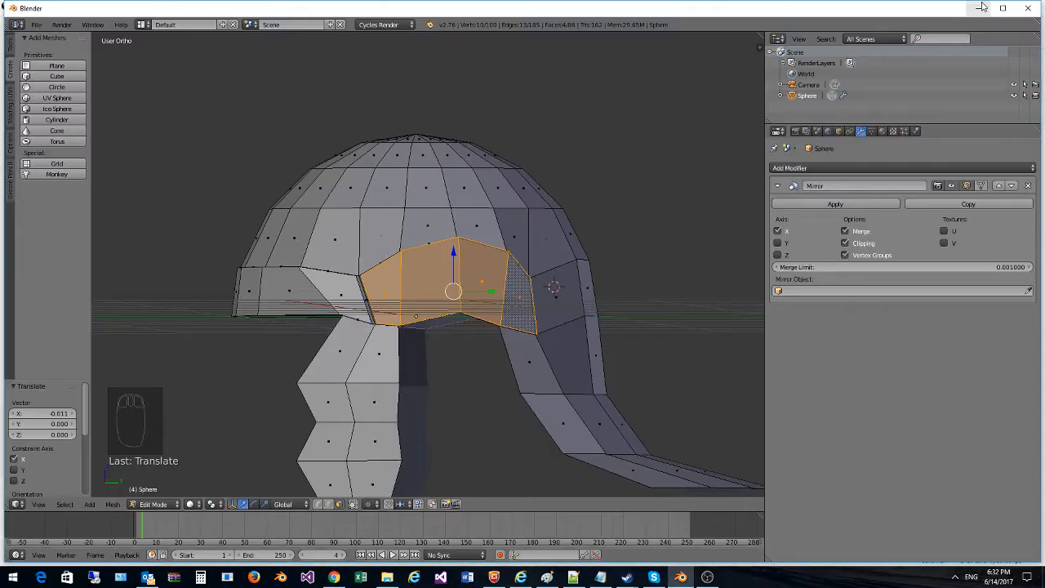
middle_click_drag(494, 286, 481, 334)
scroll(482, 335, "up", 6)
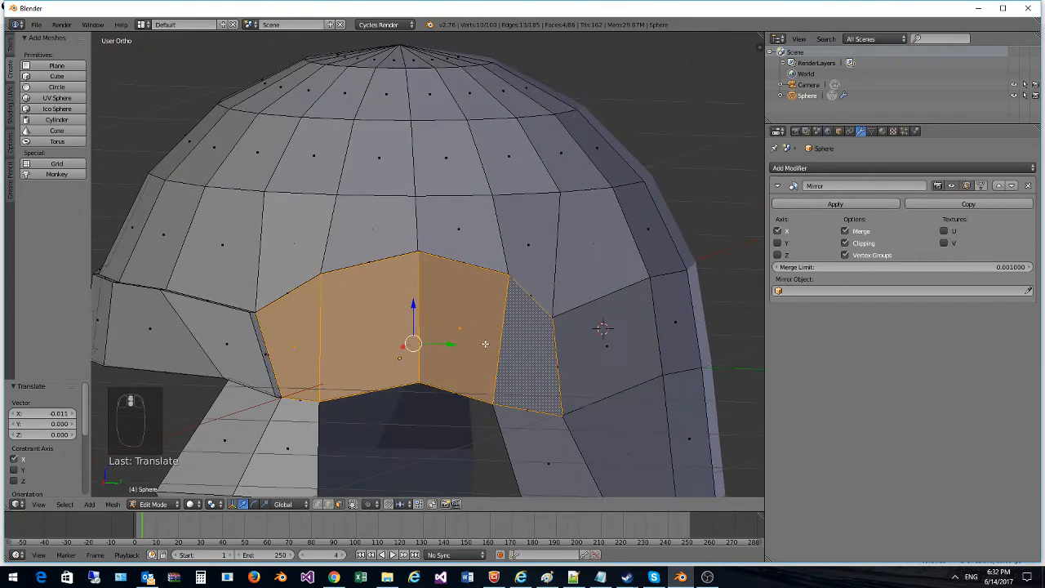
key("KP_3")
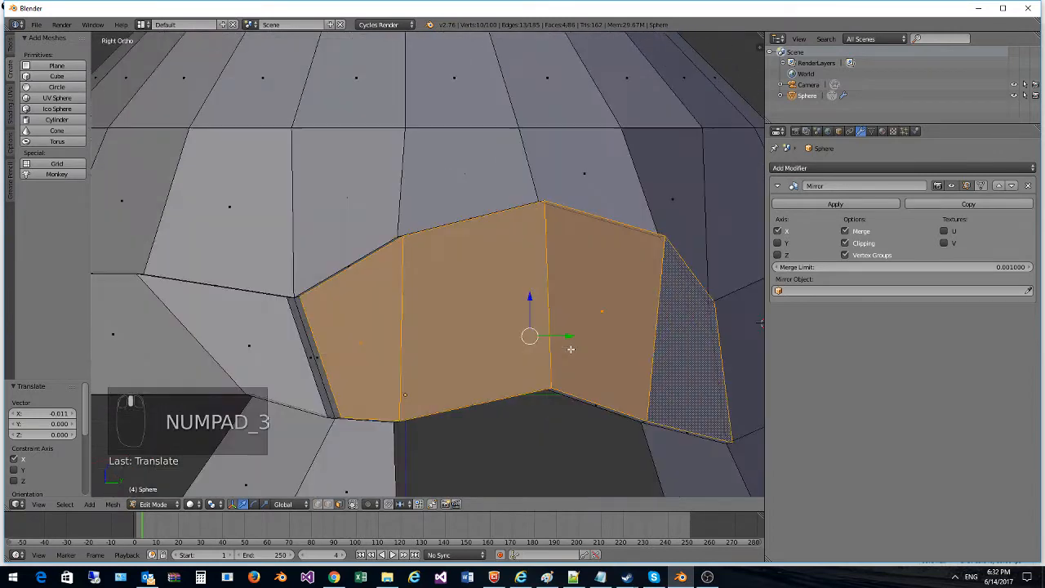
key("KP_5")
key("KP_5")
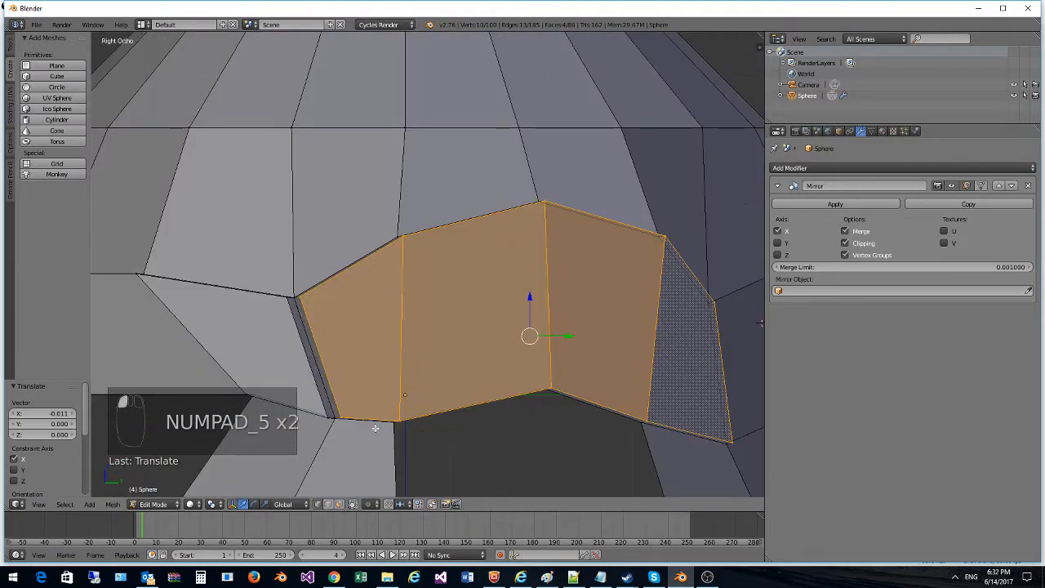
right_click(337, 386)
right_click(353, 418)
key("k")
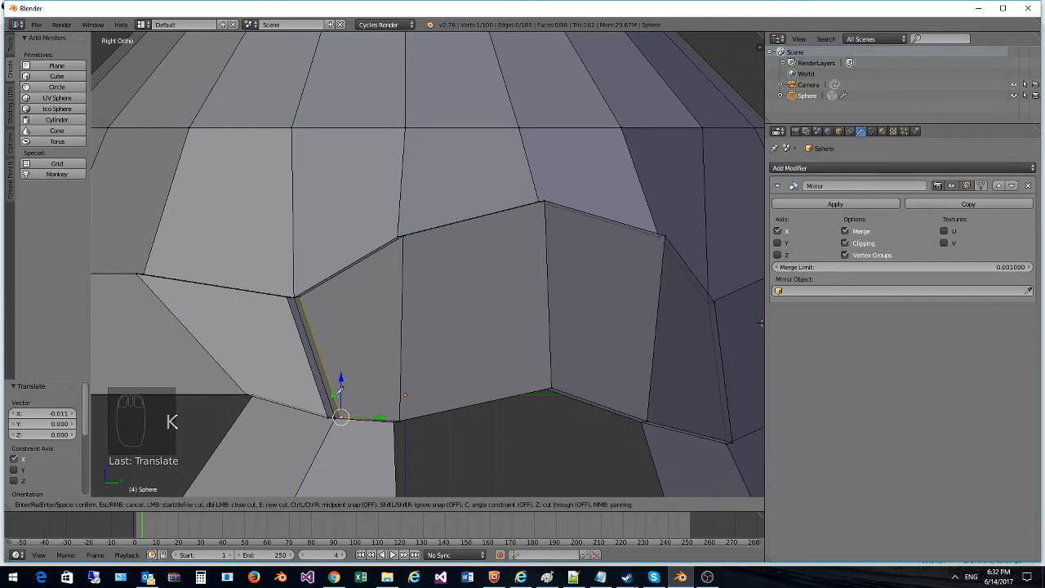
left_click(402, 365)
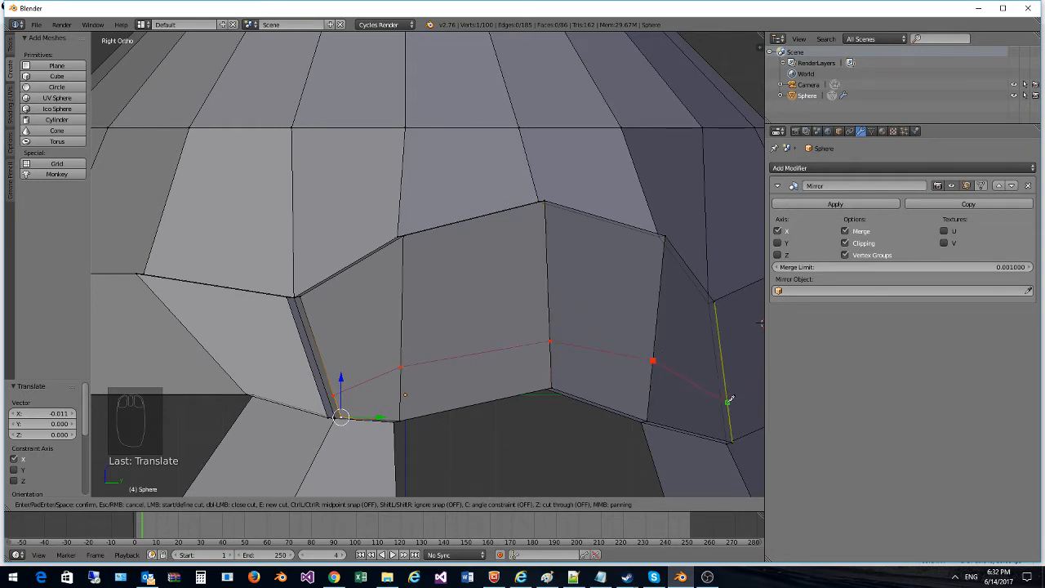
left_click(727, 401)
key("Return")
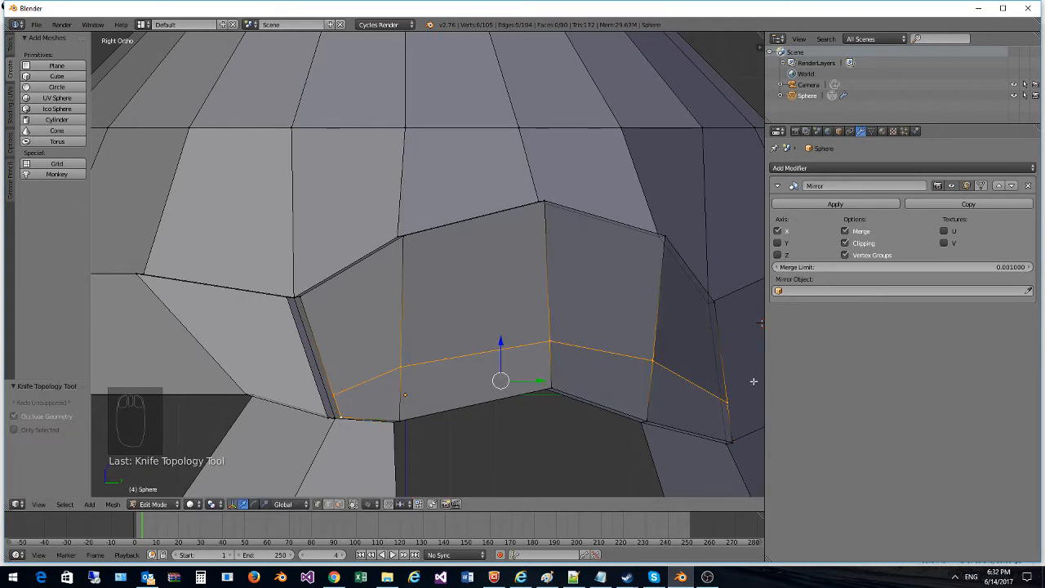
Step: Raise the lower outer vertex between the first two ear guard faces by 0.038 in Z and the one behind it by 0.031
right_click(401, 413)
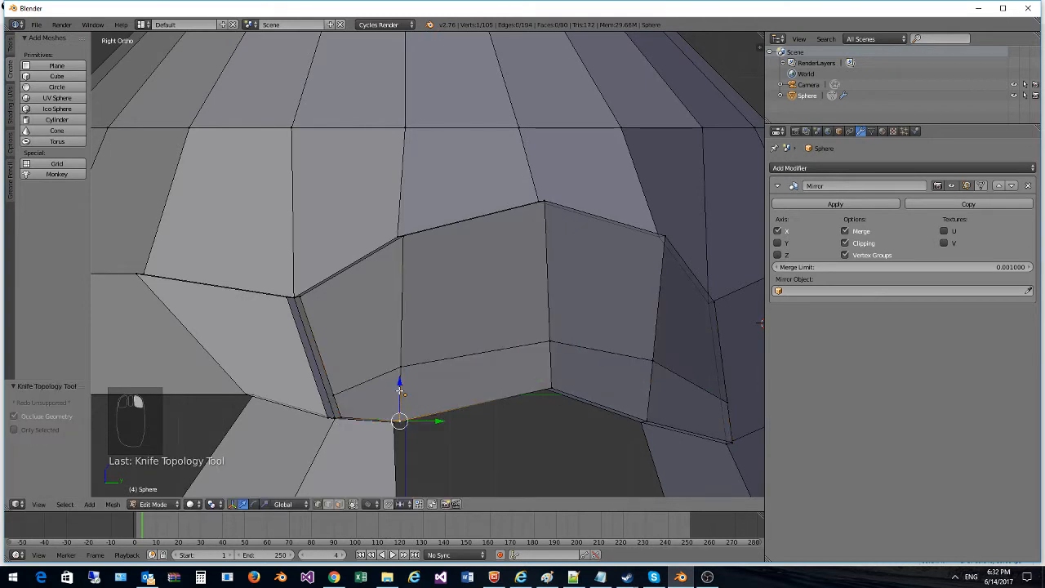
key("g")
key("z")
left_click(411, 376)
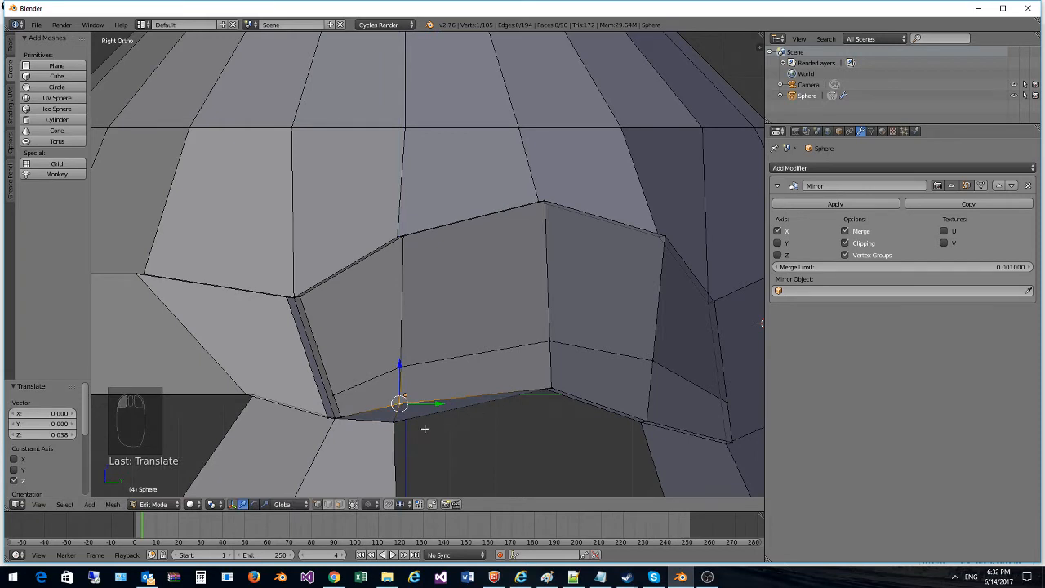
right_click(399, 417)
key("g")
key("z")
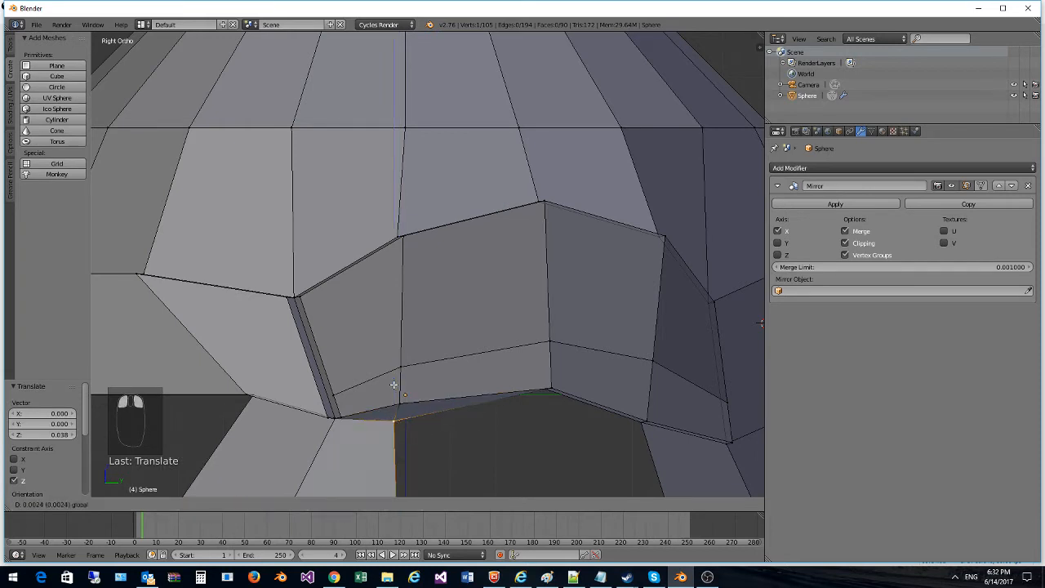
left_click(402, 374)
Step: Raise the two lower vertices between the third and fourth ear guard faces by 0.025 along Z
right_click(553, 379)
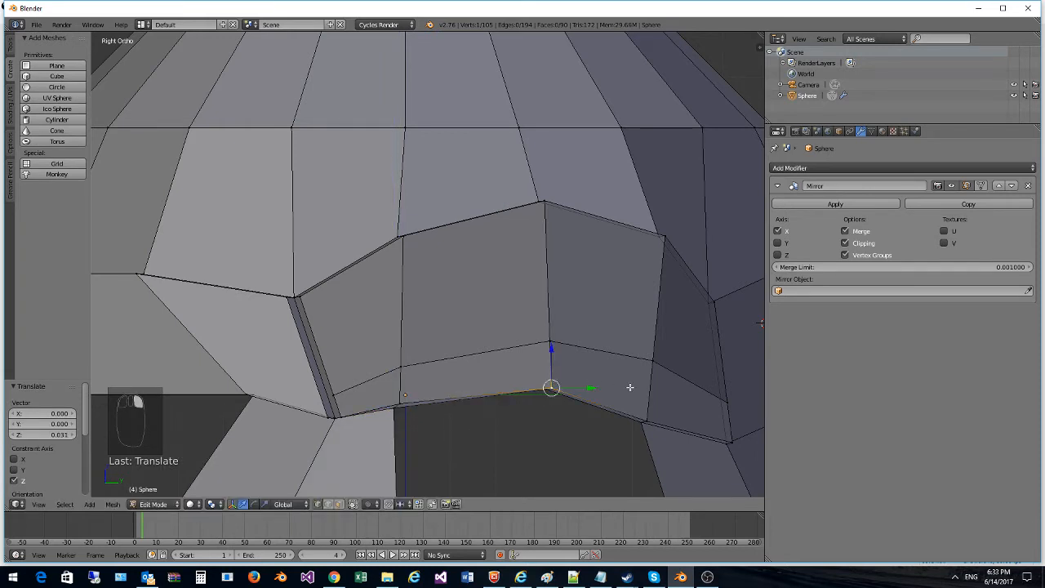
right_click(641, 417, "shift")
key("g")
key("z")
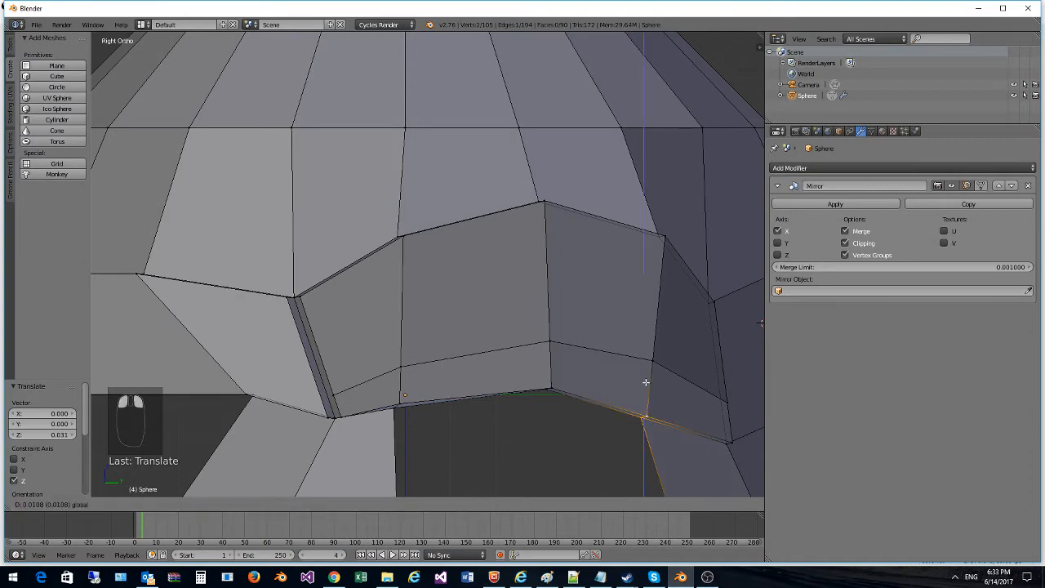
left_click(650, 377)
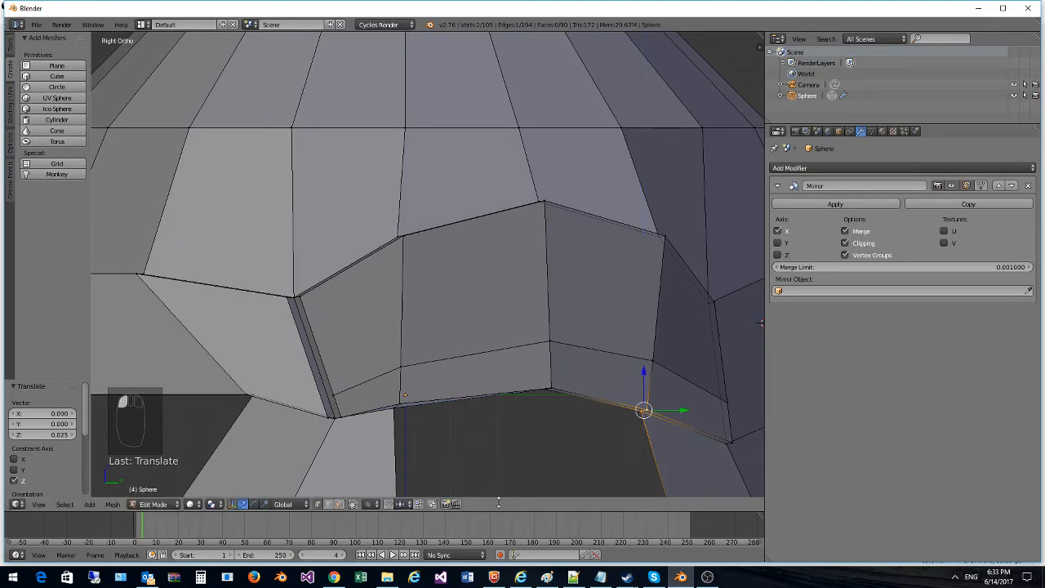
Step: Extrude the four narrow faces below the knife cut outward by 0.230 in X, 0.058 in Y and 0.011 in Z
left_click(339, 504)
middle_click_drag(399, 454, 381, 463)
right_click(369, 441)
right_click(266, 457, "shift")
scroll(269, 457, "down", 1, "shift")
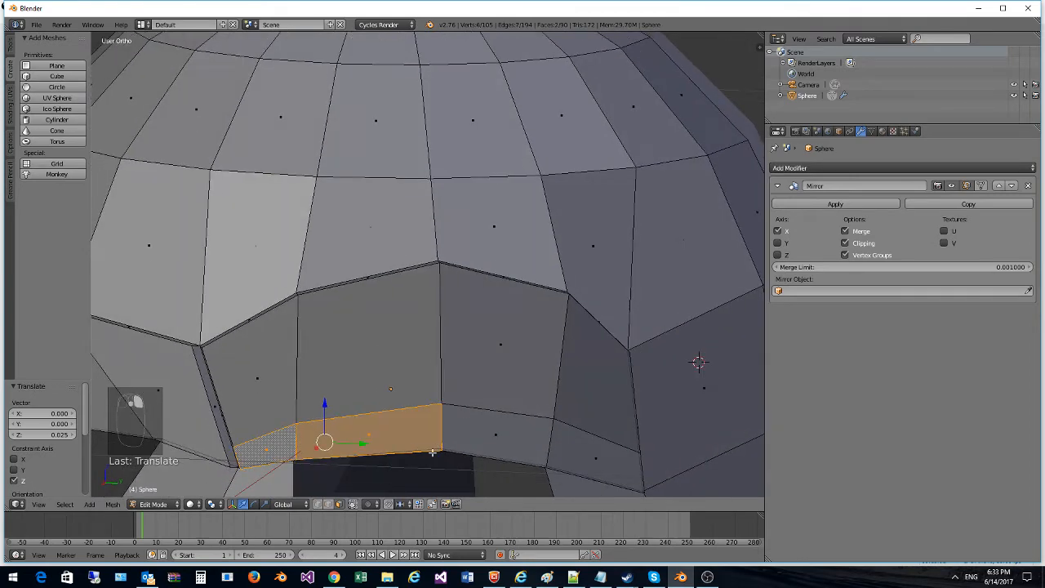
right_click(490, 447, "shift")
right_click(585, 472, "shift")
scroll(585, 455, "down", 4)
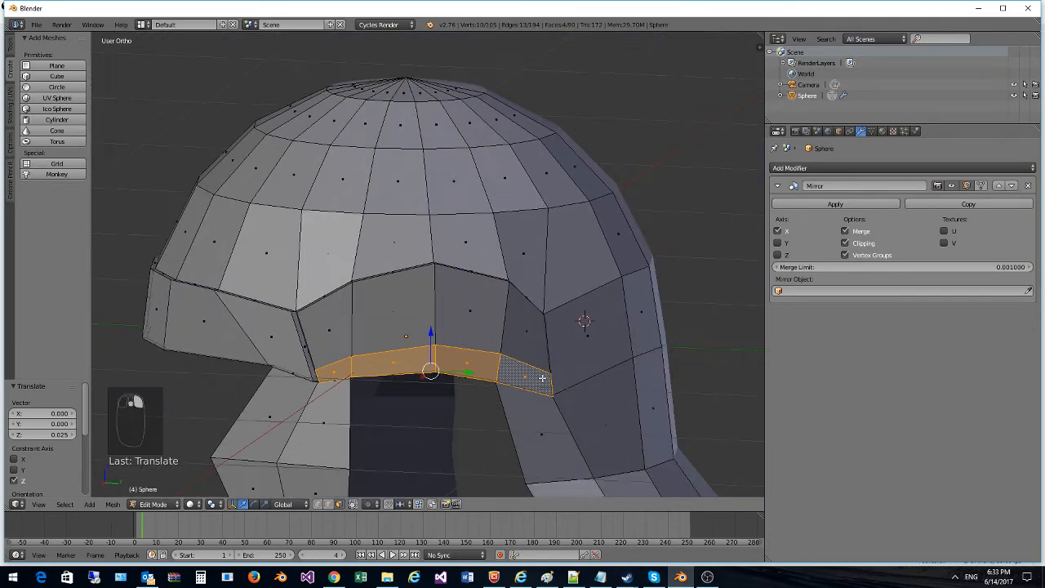
middle_click_drag(584, 451, 464, 318)
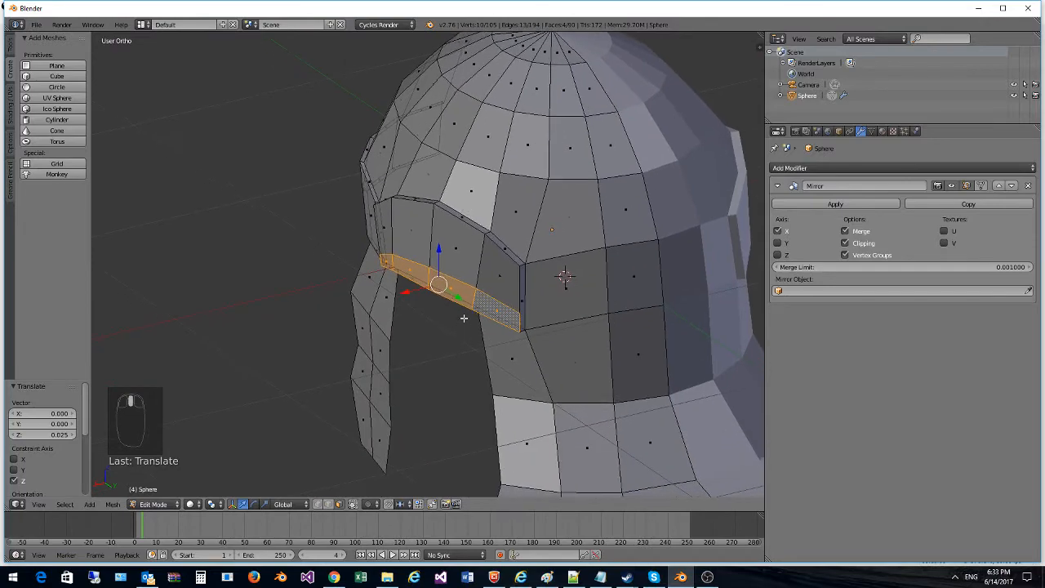
key("e")
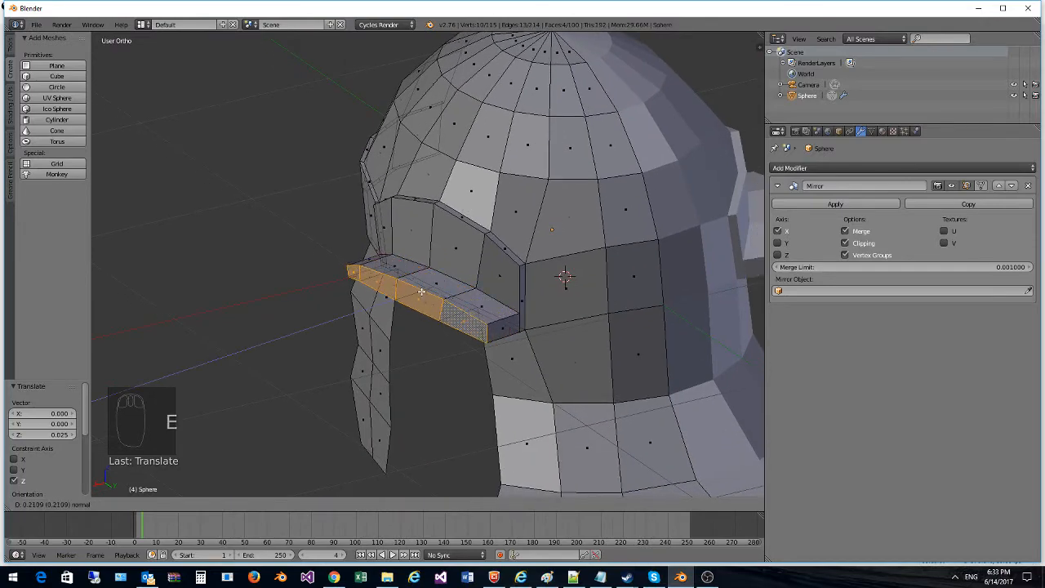
left_click(456, 286)
Step: Move the outer faces of the extruded ear ledge -0.036 along X
middle_click_drag(457, 287, 624, 268)
key("g")
key("x")
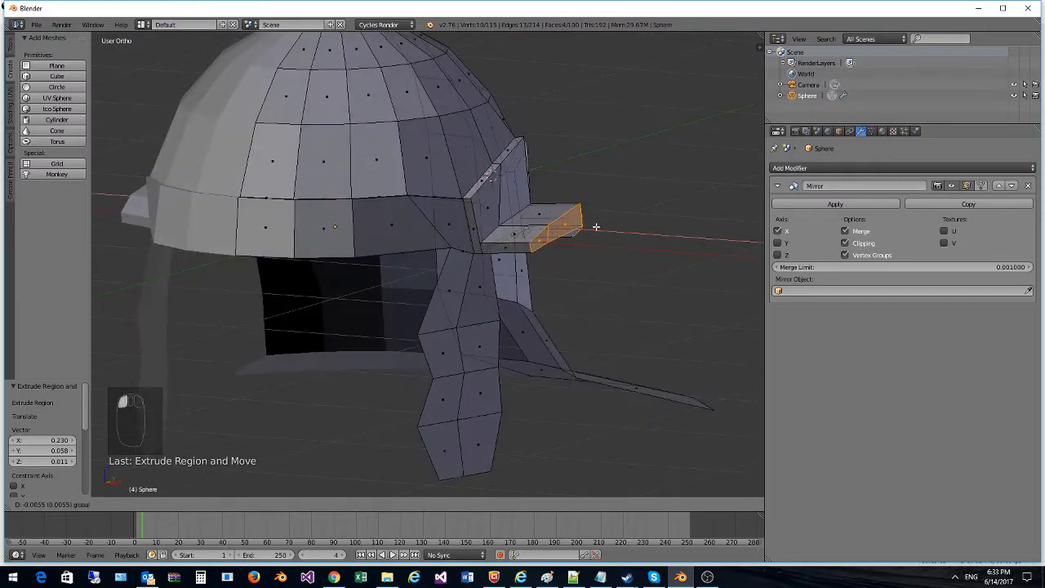
left_click(589, 231)
middle_click_drag(589, 231, 438, 282)
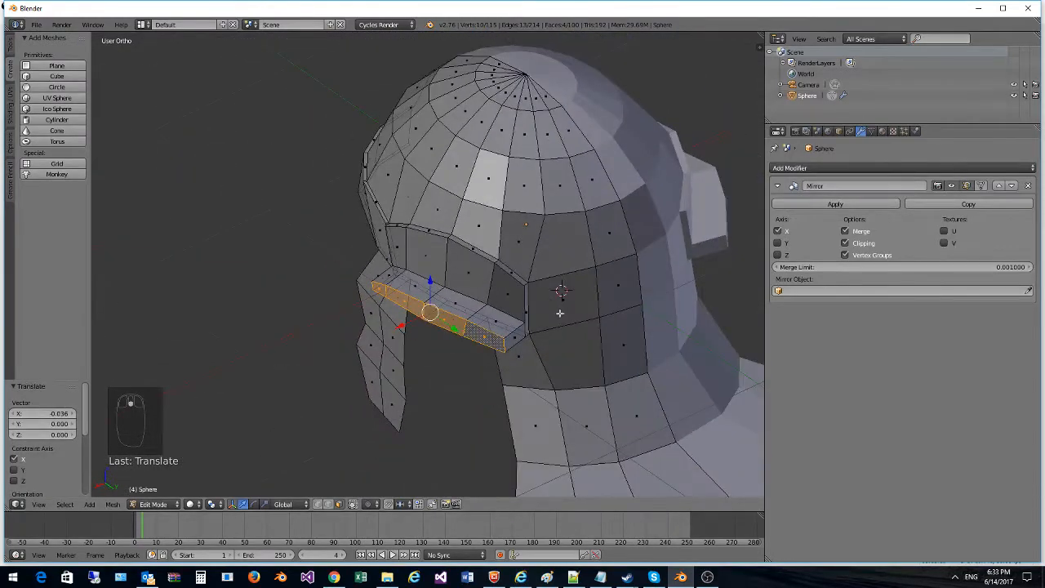
Step: Try a loop cut running down the dome and neck guard behind the ear opening, and undo it
left_click(531, 361)
middle_click_drag(531, 361, 545, 335)
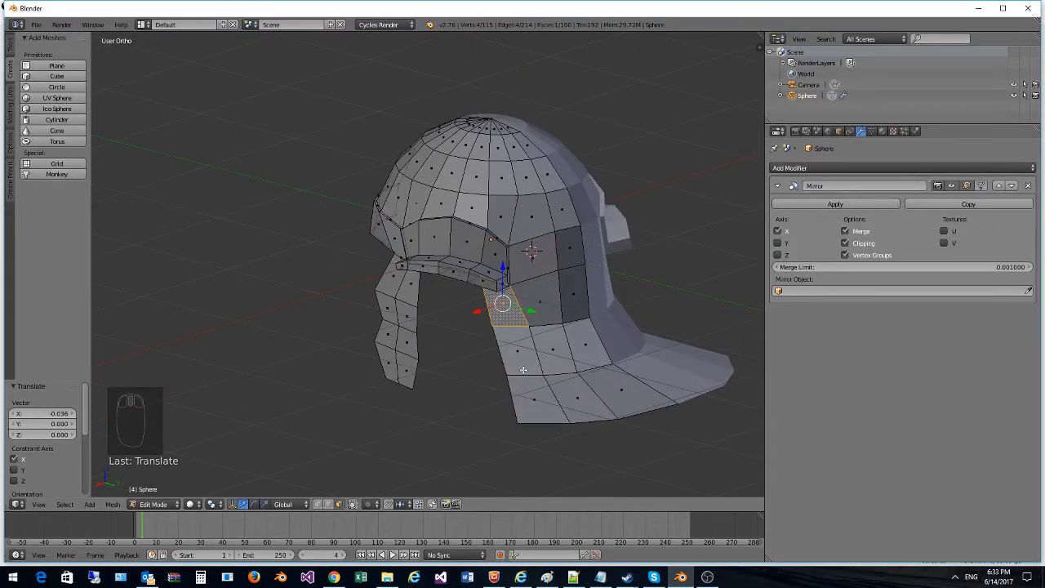
key("ctrl+r")
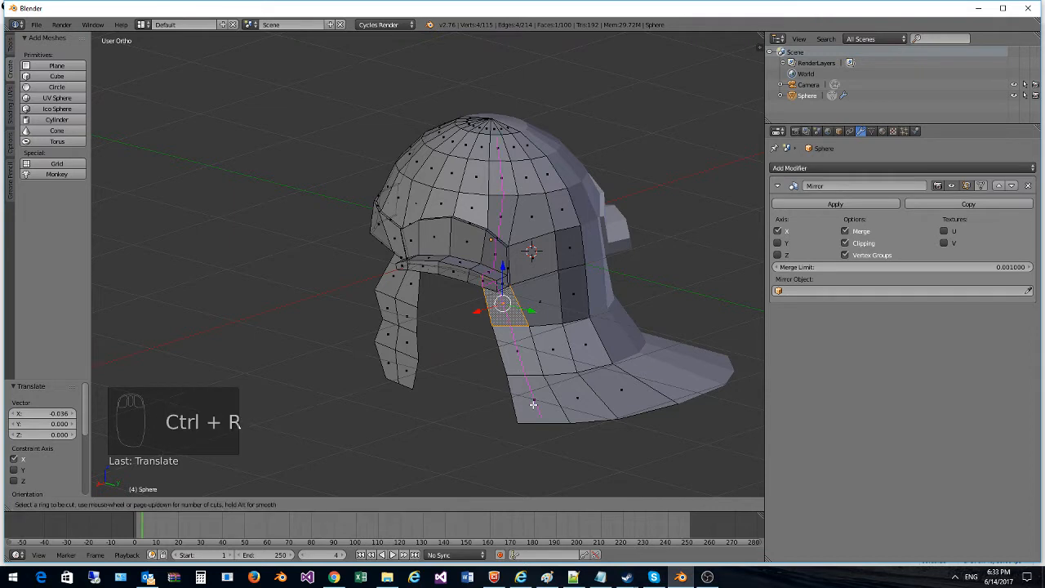
left_click(532, 404)
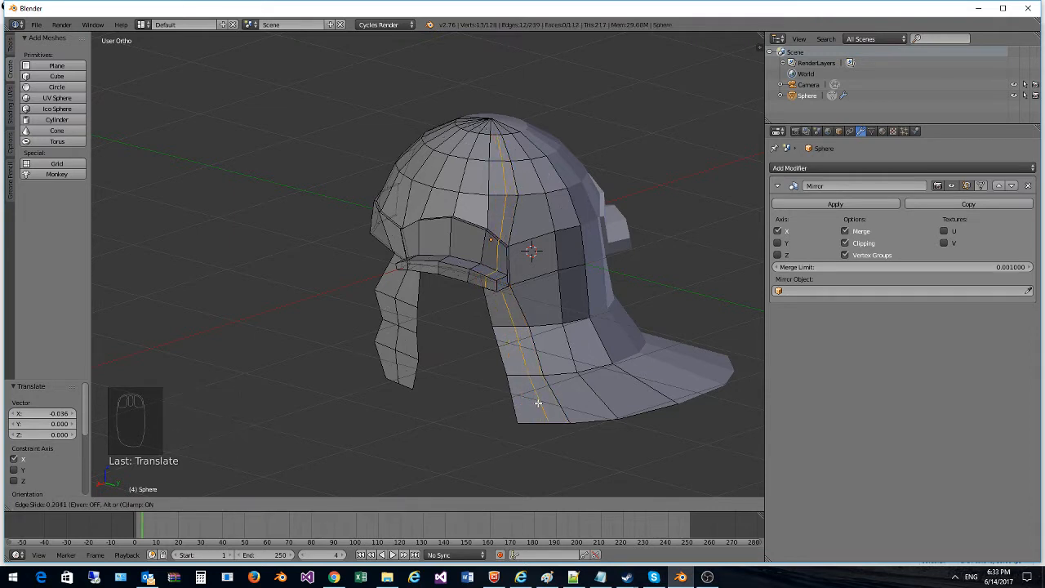
left_click(530, 404)
middle_click_drag(531, 400, 552, 366)
scroll(407, 486, "up", 4)
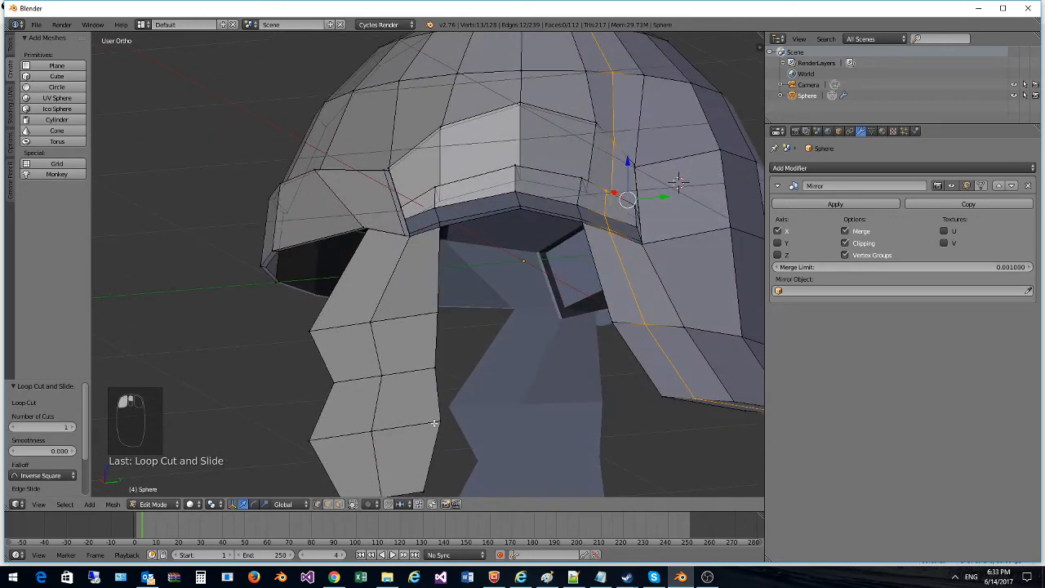
scroll(601, 298, "down", 2)
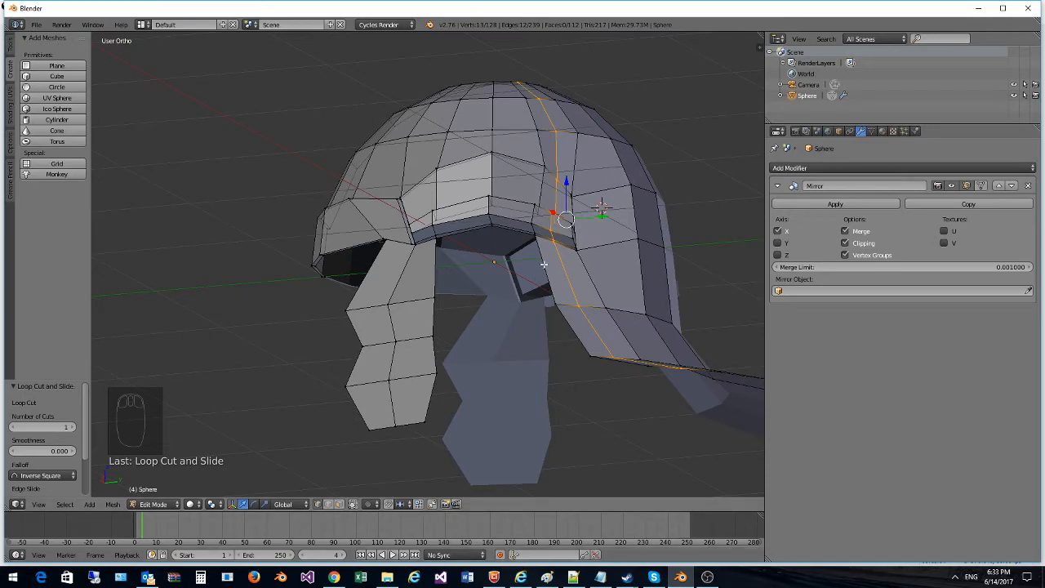
key("ctrl+z")
key("ctrl+z")
key("ctrl+z")
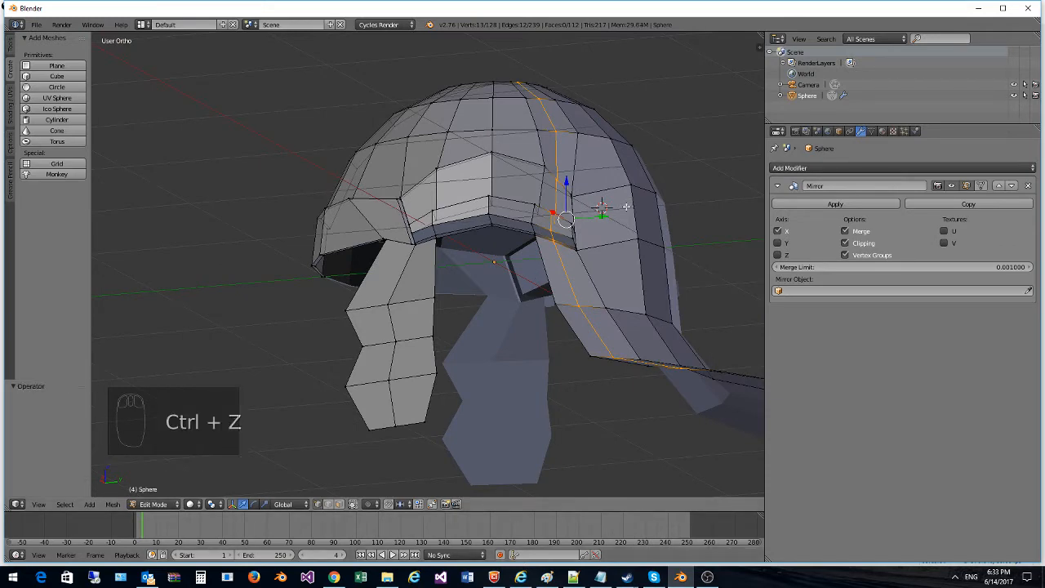
Step: Select the vertices at the rear end of the ear ledge and undo a trial shift of them along Y
middle_click_drag(627, 207, 590, 259)
left_click(316, 506)
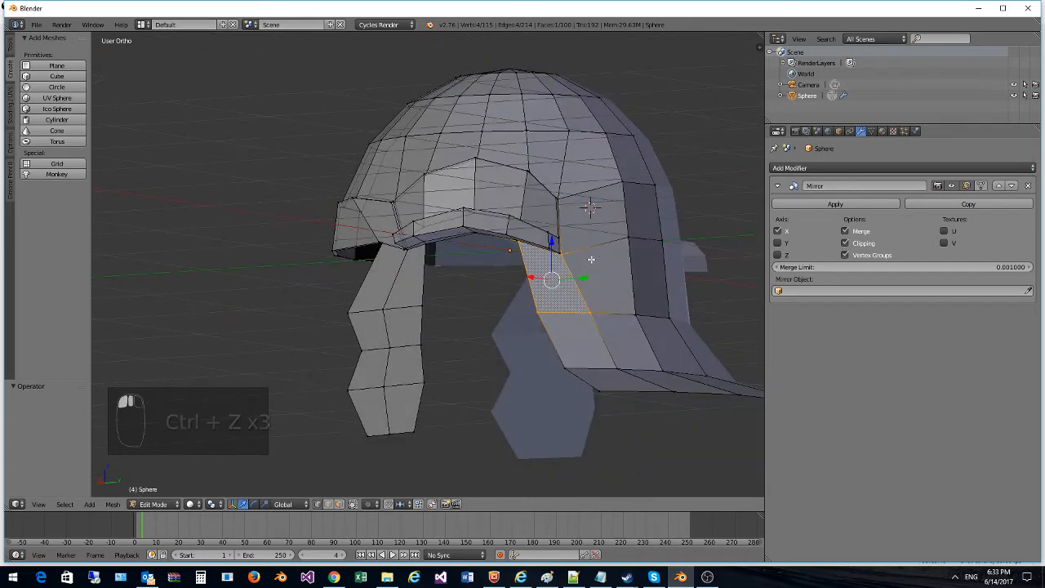
right_click(561, 254)
right_click(552, 247, "shift")
right_click(558, 251, "shift")
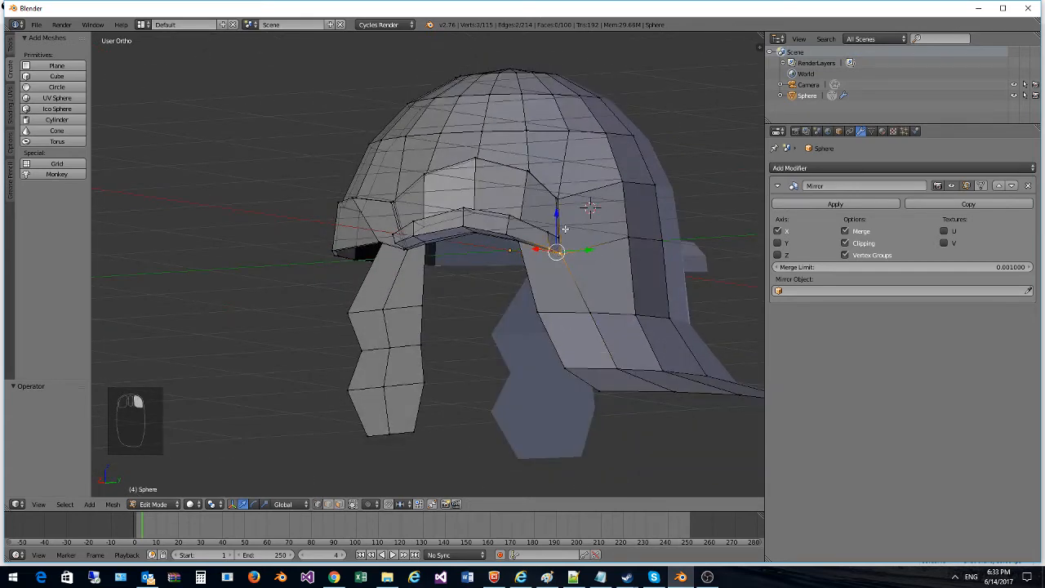
right_click(562, 234, "shift")
right_click(549, 236, "shift")
left_click_drag(586, 241, 576, 243)
key("ctrl+z")
Step: Add the neck guard's first inner line of vertices to the selection and reposition it all, including a 0.022 move along X
middle_click_drag(595, 306, 582, 355)
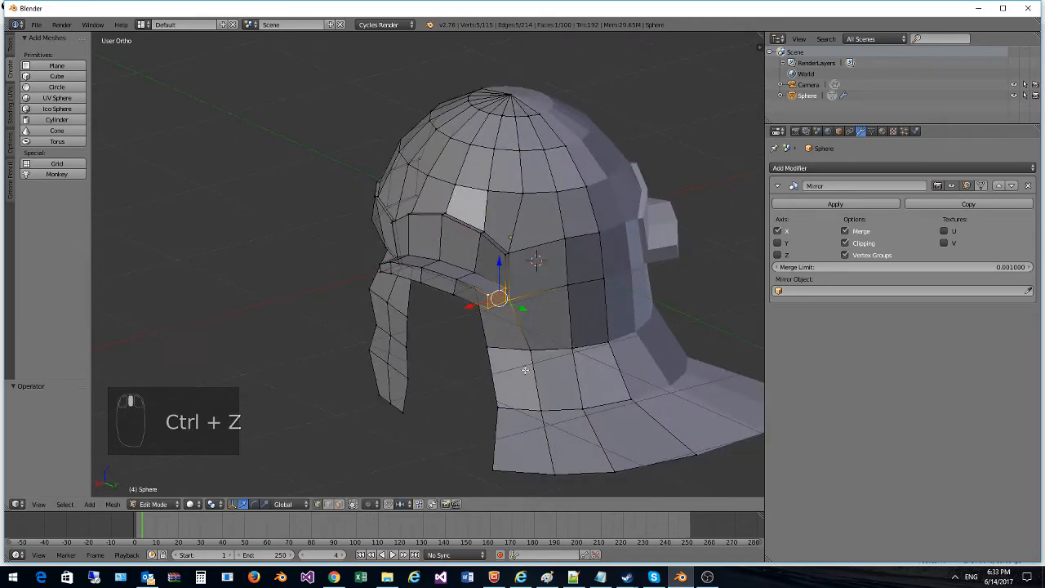
right_click(528, 357)
key("ctrl+z")
right_click(533, 373, "shift")
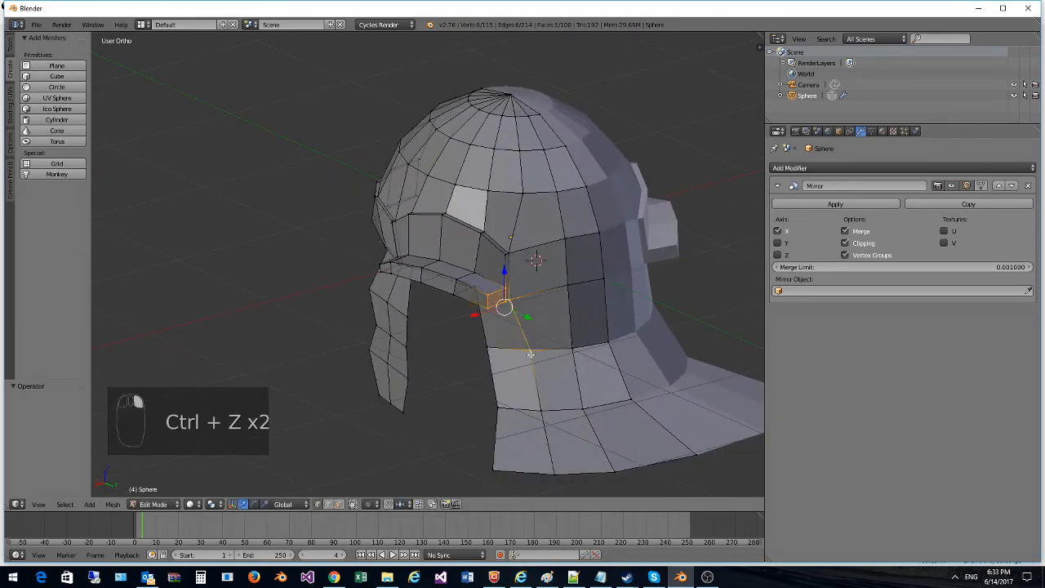
right_click(538, 426, "shift")
right_click(552, 458, "shift")
middle_click_drag(572, 351, 480, 332)
key("g")
left_click(623, 305)
key("g")
key("x")
left_click(452, 349)
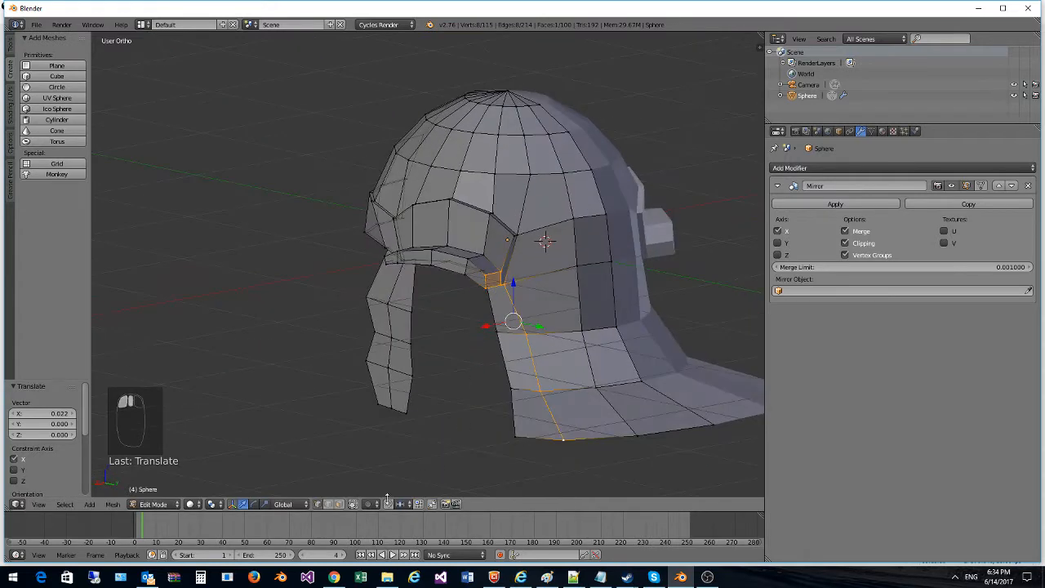
Step: Select the three faces running down the outer edge of the neck guard below the ear ledge
left_click(342, 505)
right_click(507, 318)
right_click(518, 352, "shift")
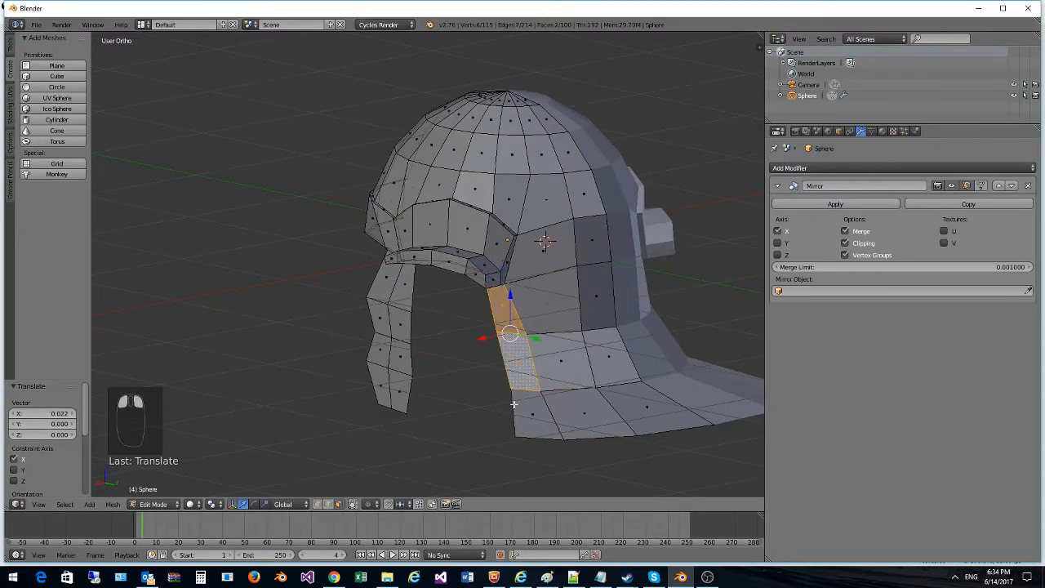
right_click(515, 405, "shift")
middle_click_drag(567, 355, 498, 371)
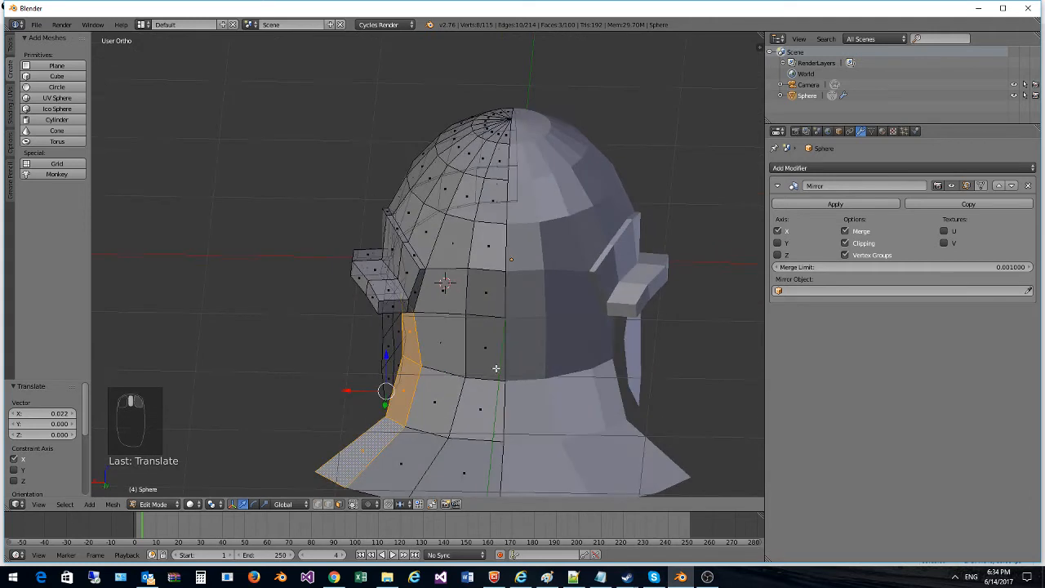
Step: Try extruding the neck guard's three edge faces slightly outward, and undo the extrusion
key("e")
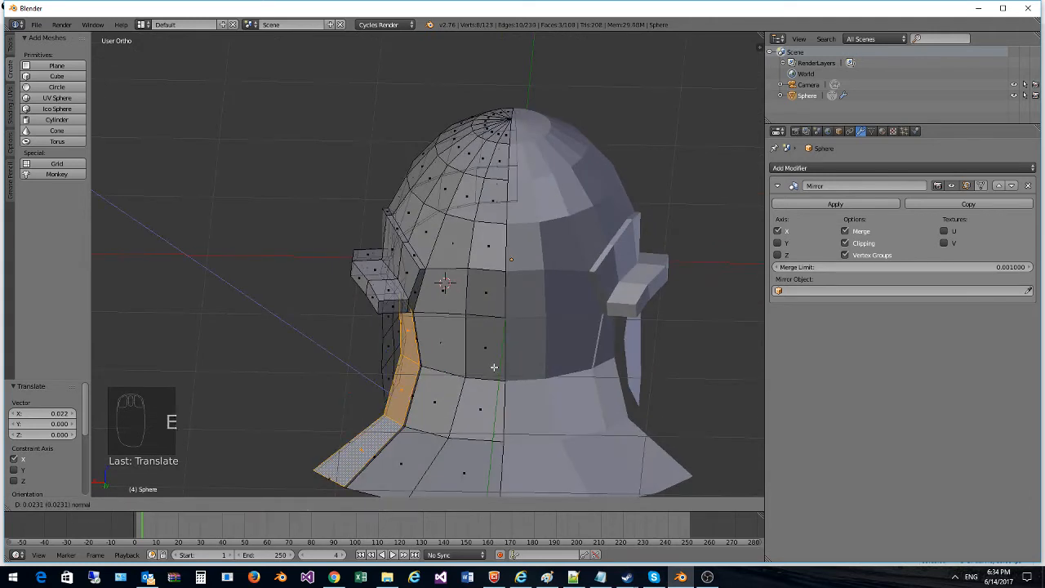
left_click(493, 367)
key("ctrl+z")
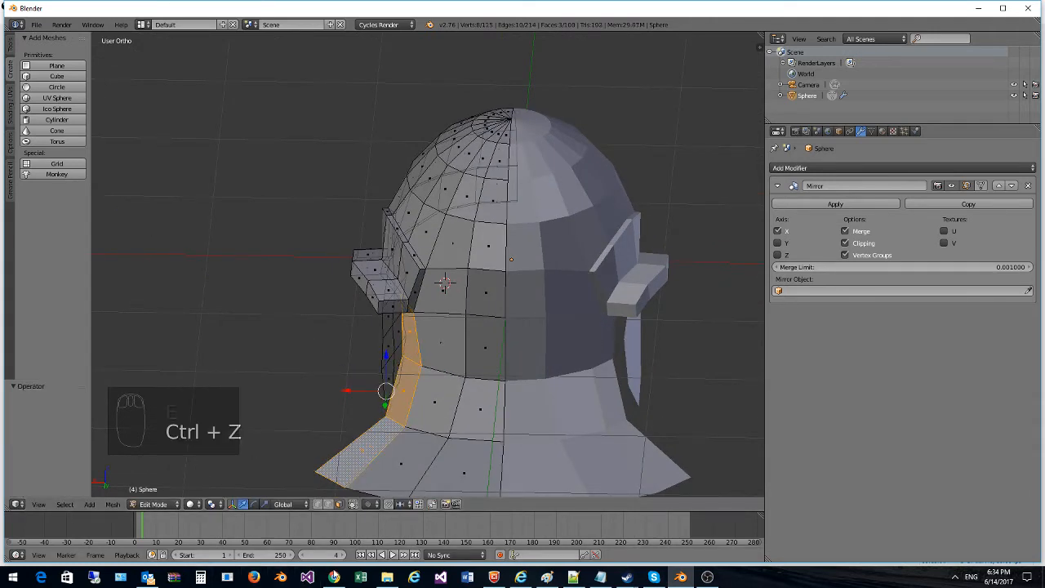
Step: Select the three vertices of the neck guard's first inner line and move them 0.085 in X, -0.060 in Y and 0.014 in Z
left_click(334, 577)
left_click(338, 575)
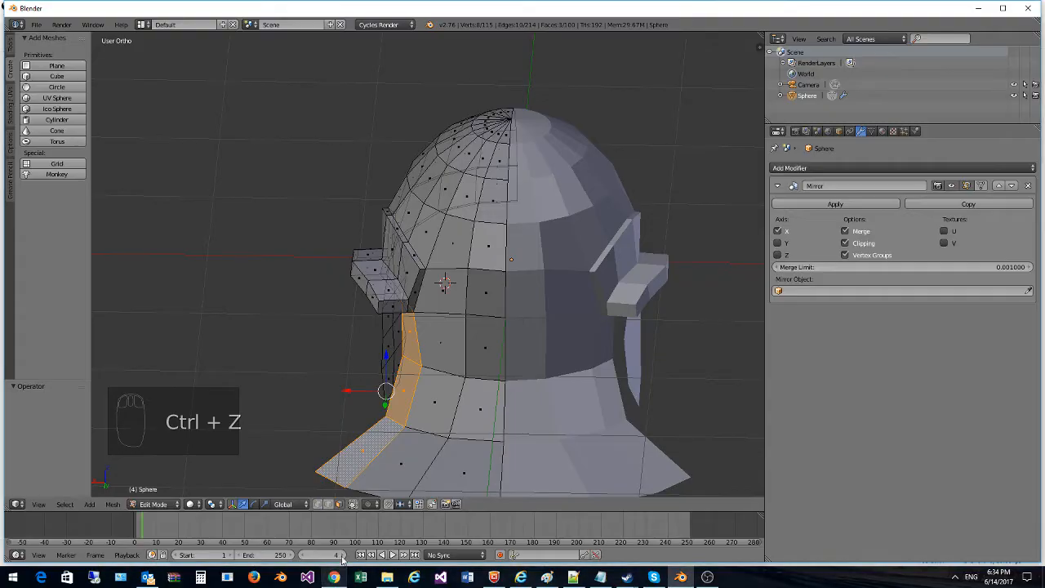
middle_click_drag(346, 415, 461, 414)
left_click(317, 504)
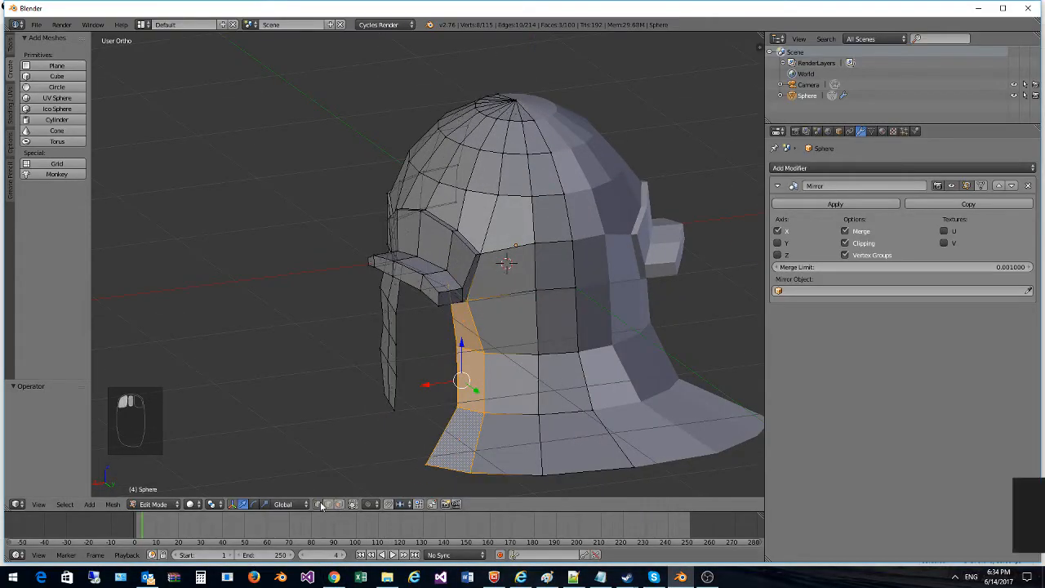
right_click(494, 464)
right_click(483, 352, "shift")
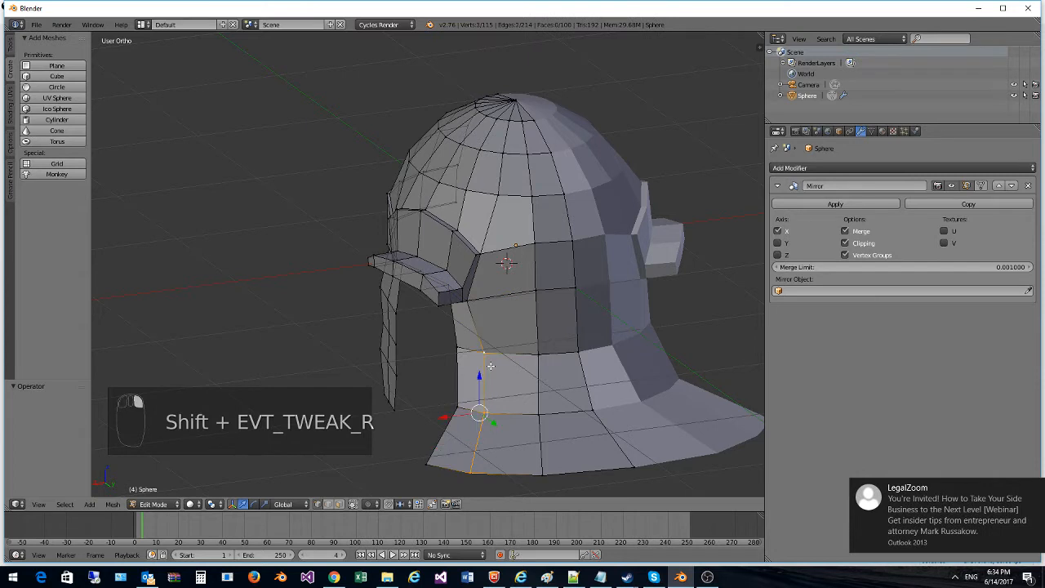
left_click(1037, 488)
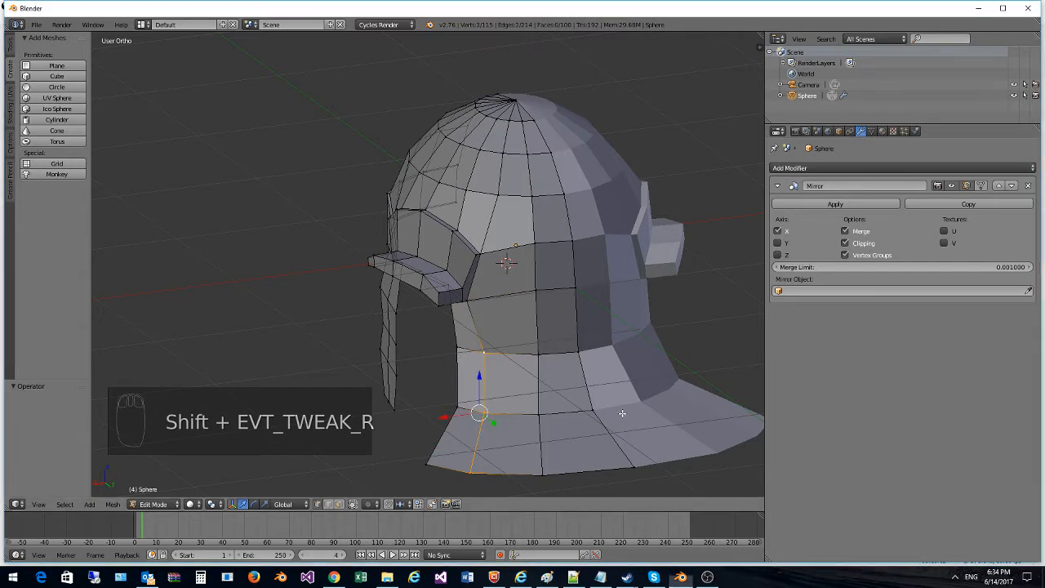
middle_click_drag(577, 397, 583, 392)
key("h")
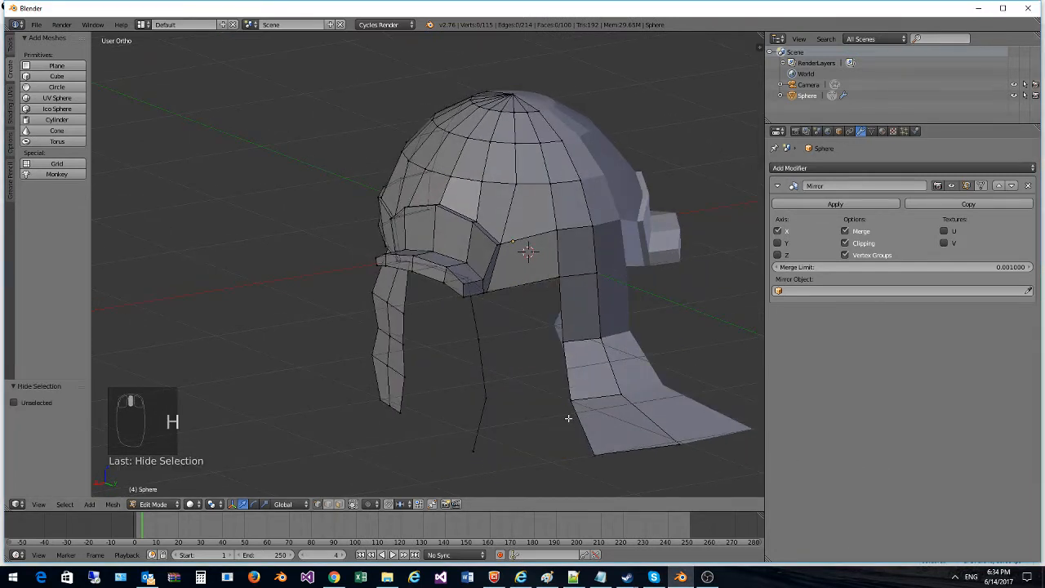
key("ctrl+z")
key("g")
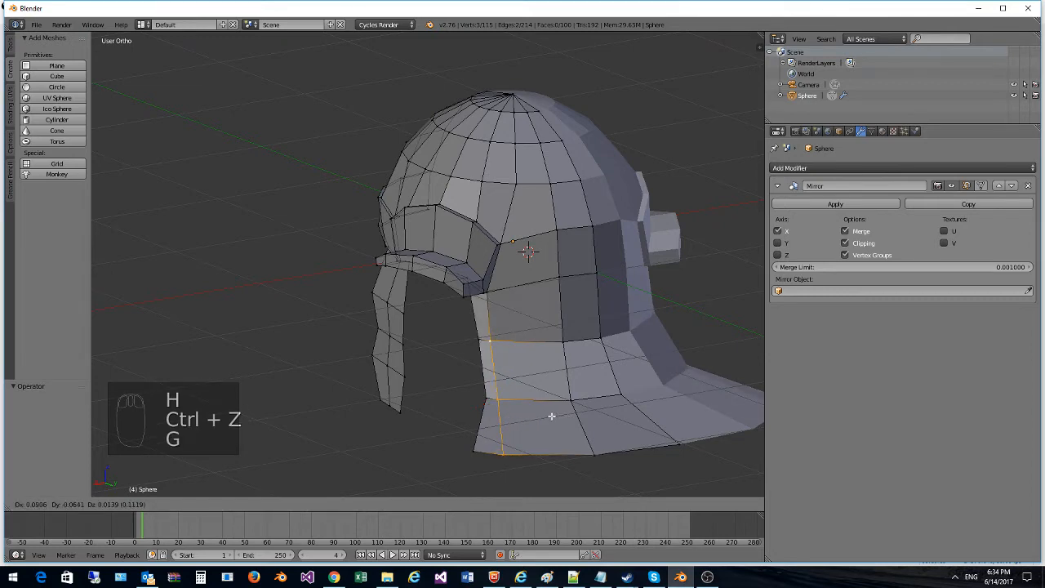
left_click(552, 417)
key("g")
left_click(489, 461)
middle_click_drag(489, 461, 440, 525)
Step: Select the three narrow faces along the neck guard's outer edge and extrude them 0.017 in X, 0.010 in Y and 0.015 in Z
left_click(339, 504)
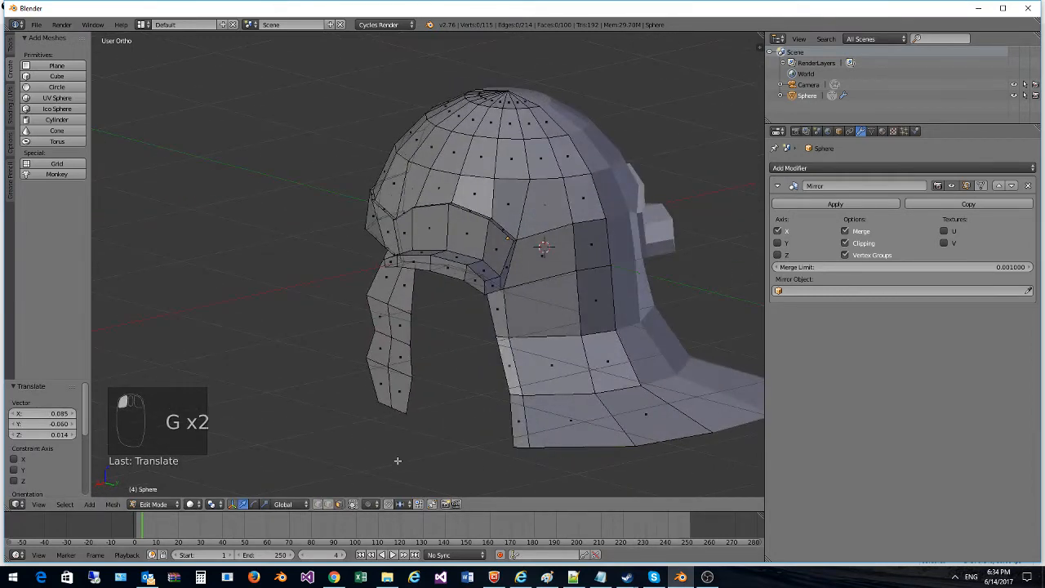
right_click(501, 322)
right_click(513, 381, "shift")
right_click(520, 421, "shift")
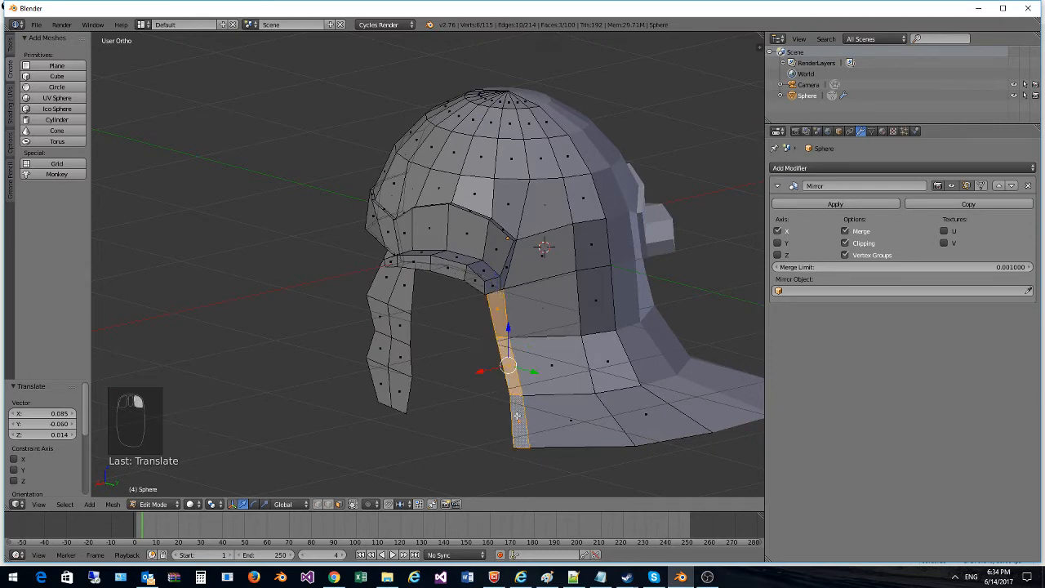
middle_click_drag(520, 421, 549, 363)
key("e")
left_click(451, 389)
key("ctrl+r")
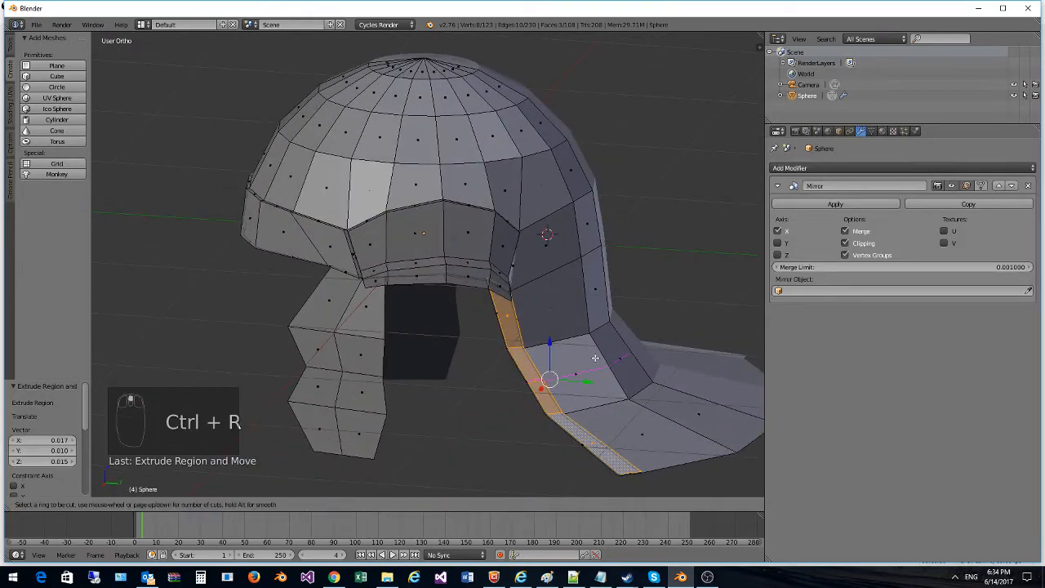
key("Escape")
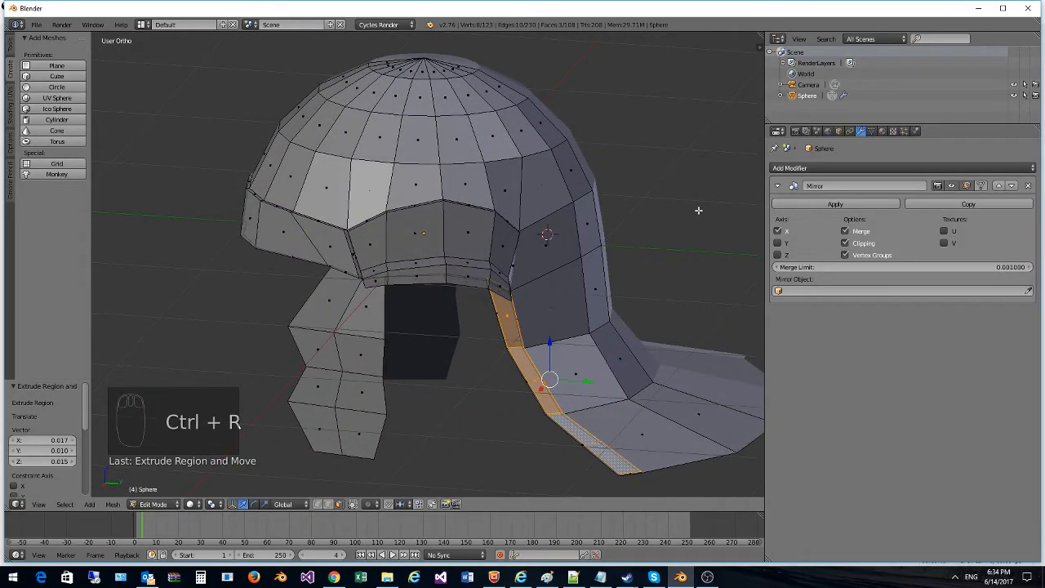
right_click(627, 362)
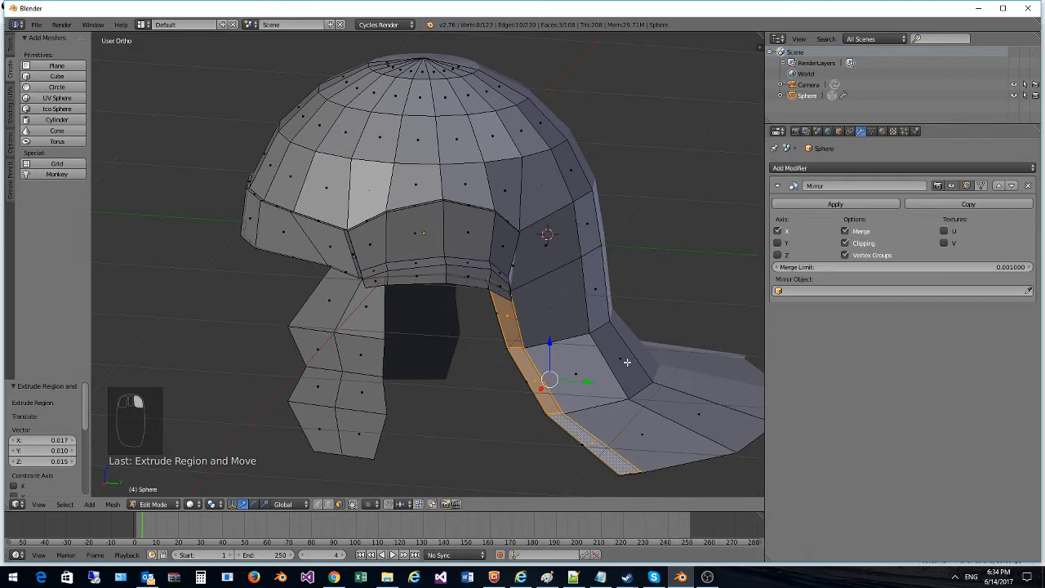
right_click(635, 401)
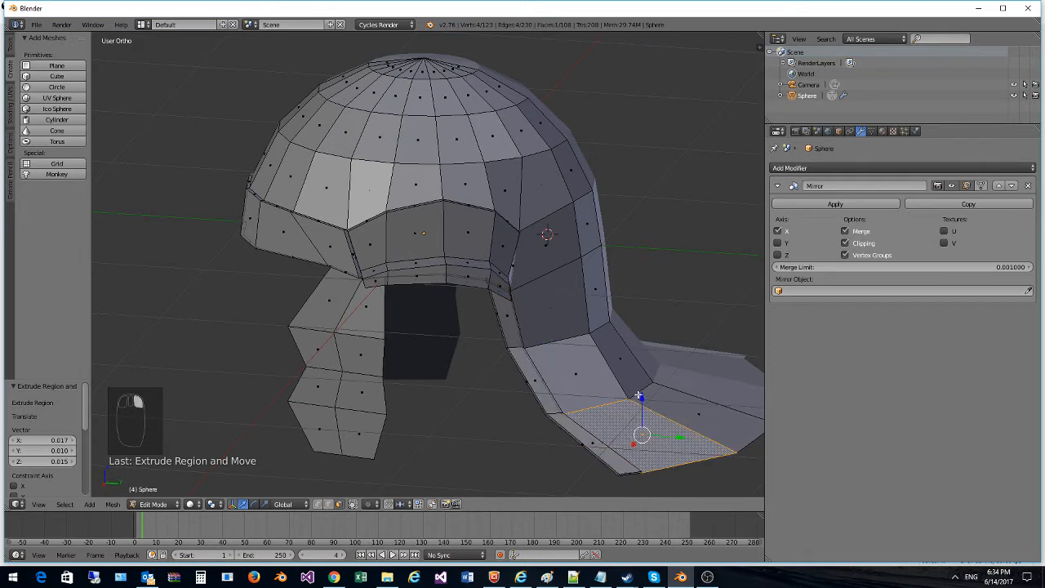
Step: Add a single unslid loop cut across the neck guard, through the middle of the face band above the flared bottom row
left_click(318, 506)
key("ctrl+r")
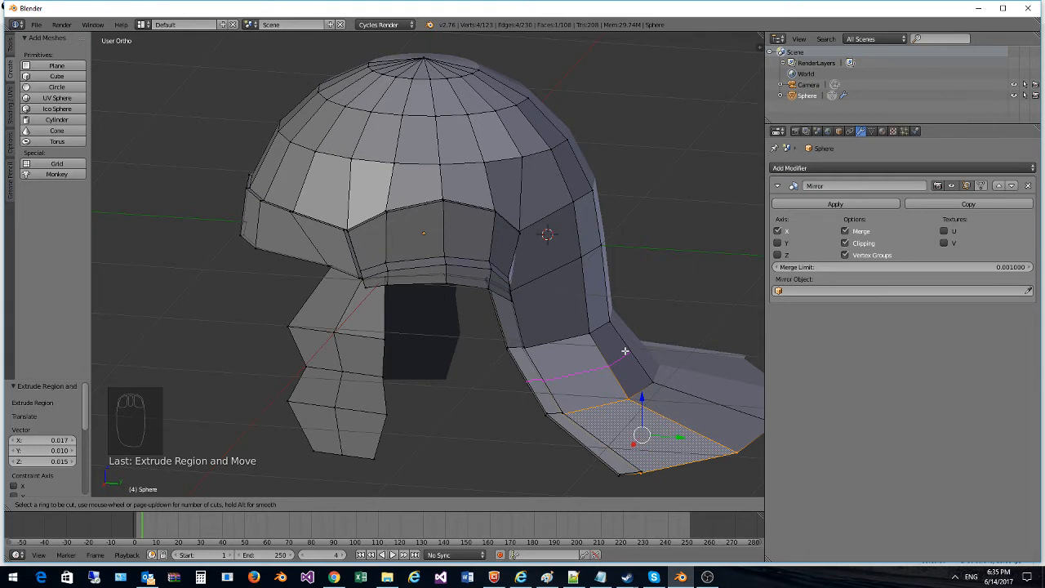
left_click(624, 351)
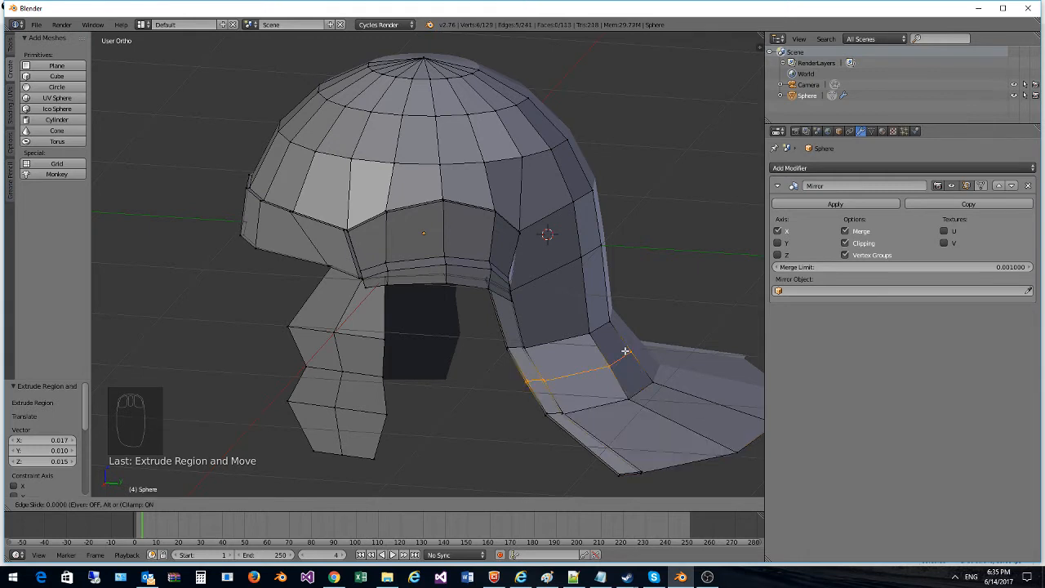
left_click(624, 351)
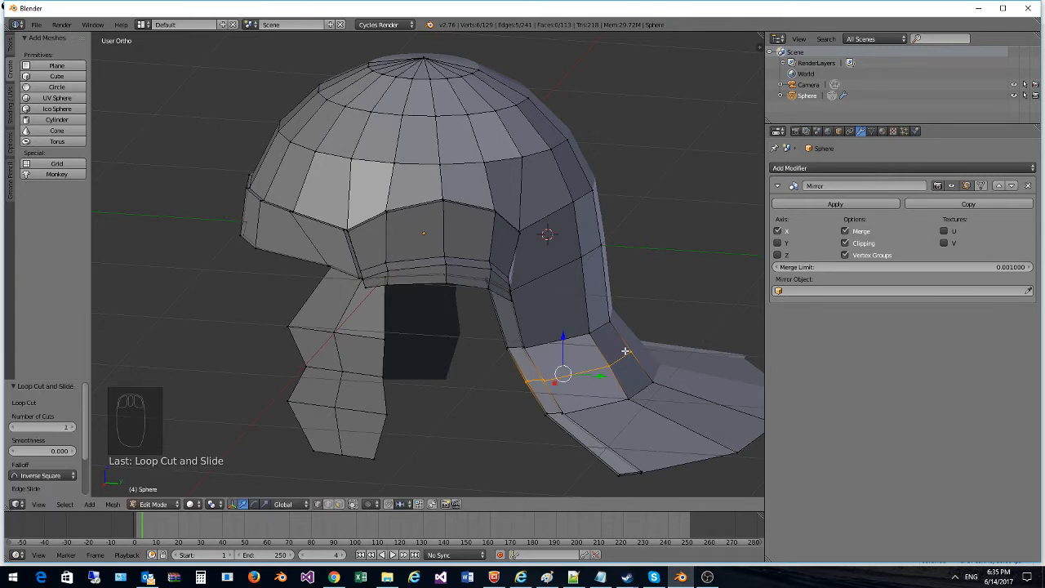
Step: Try beveling the new neck guard loop by 0.082 and shifting it along Y, and undo the changes
key("ctrl+b")
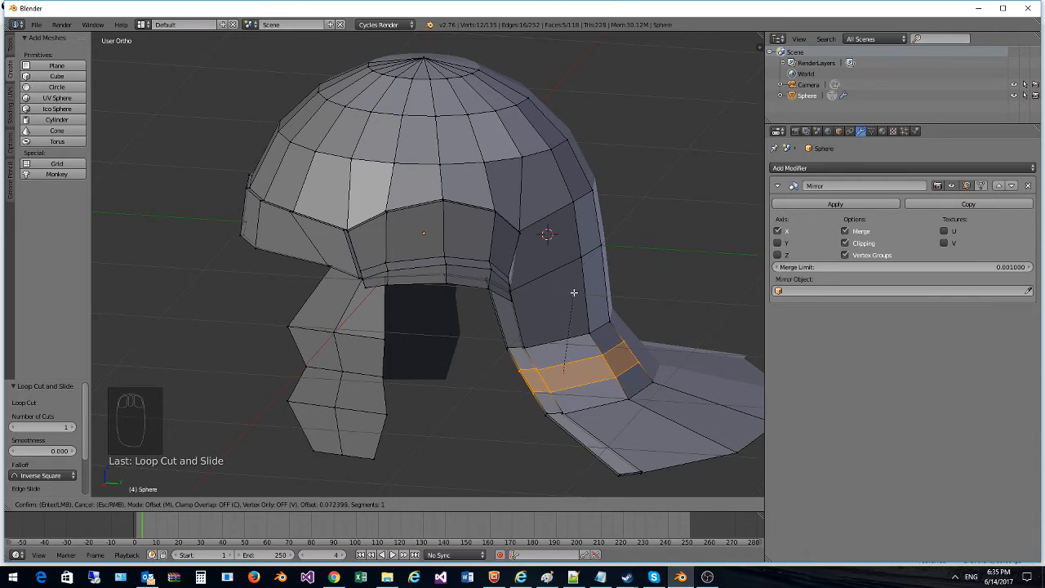
left_click(583, 293)
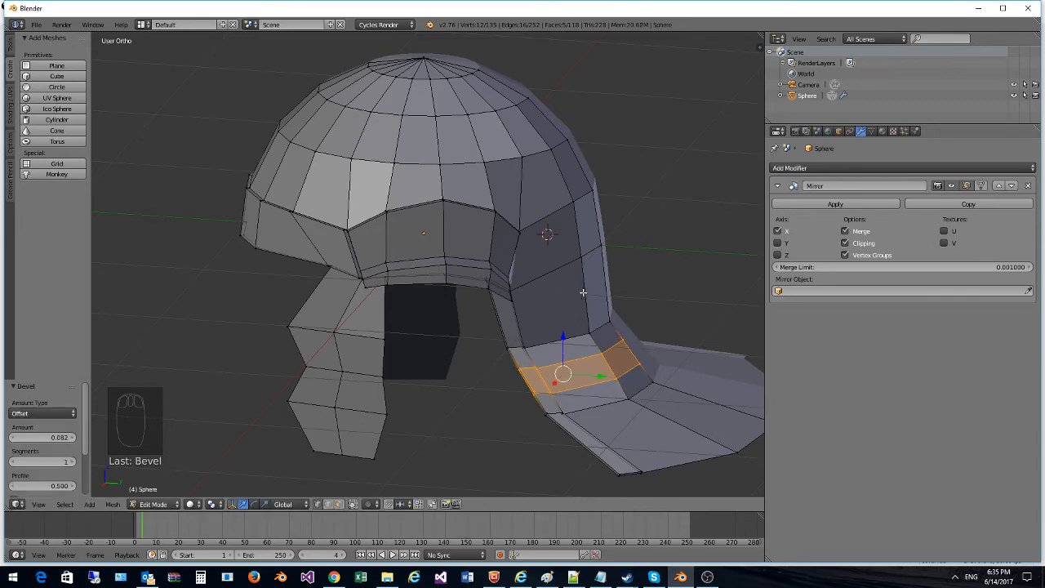
middle_click_drag(583, 292, 662, 279)
left_click_drag(622, 356, 615, 356)
key("ctrl+z")
key("ctrl+z")
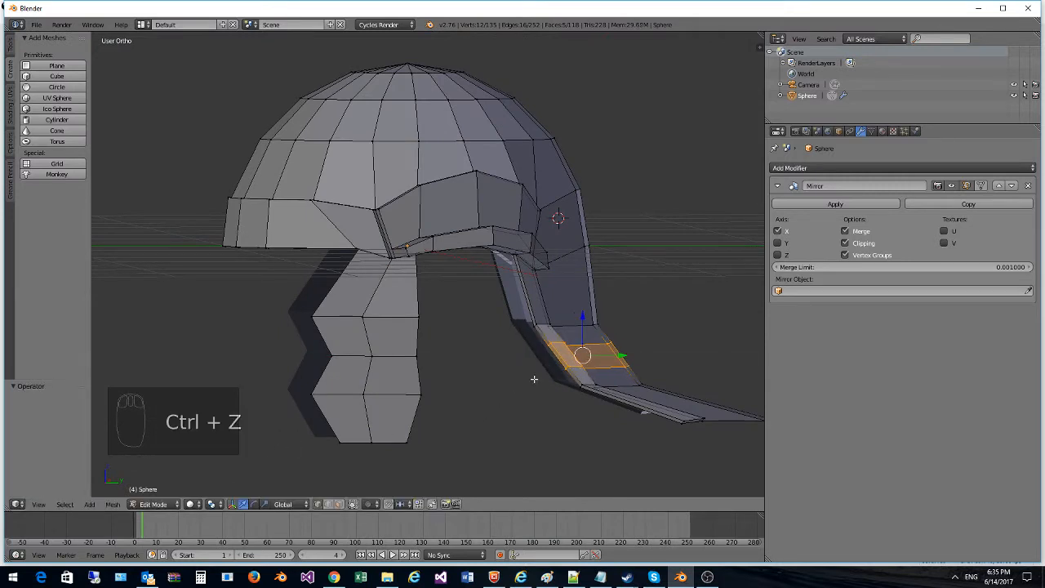
Step: Shift the new neck guard loop forward along Y and -0.018 along Z, and bevel it by 0.098 with 3 segments
left_click_drag(625, 354, 616, 356)
left_click_drag(570, 316, 582, 322)
key("ctrl+b")
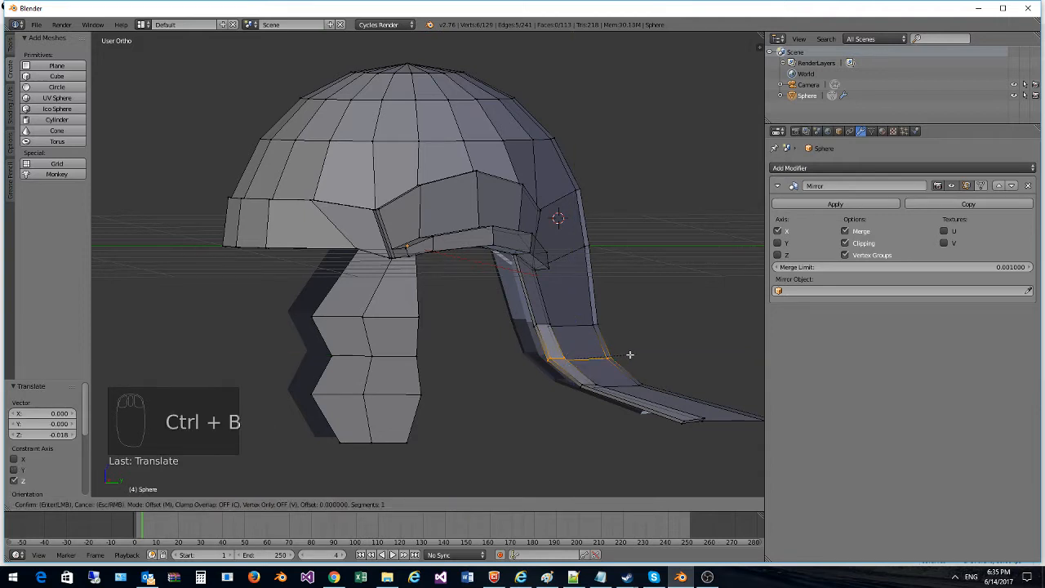
left_click(631, 309)
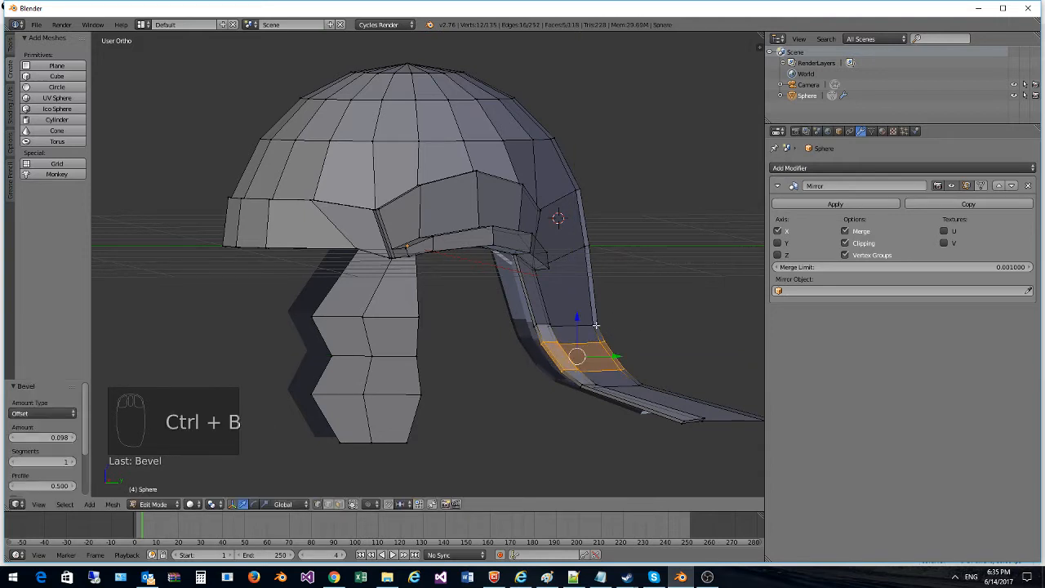
left_click(69, 461)
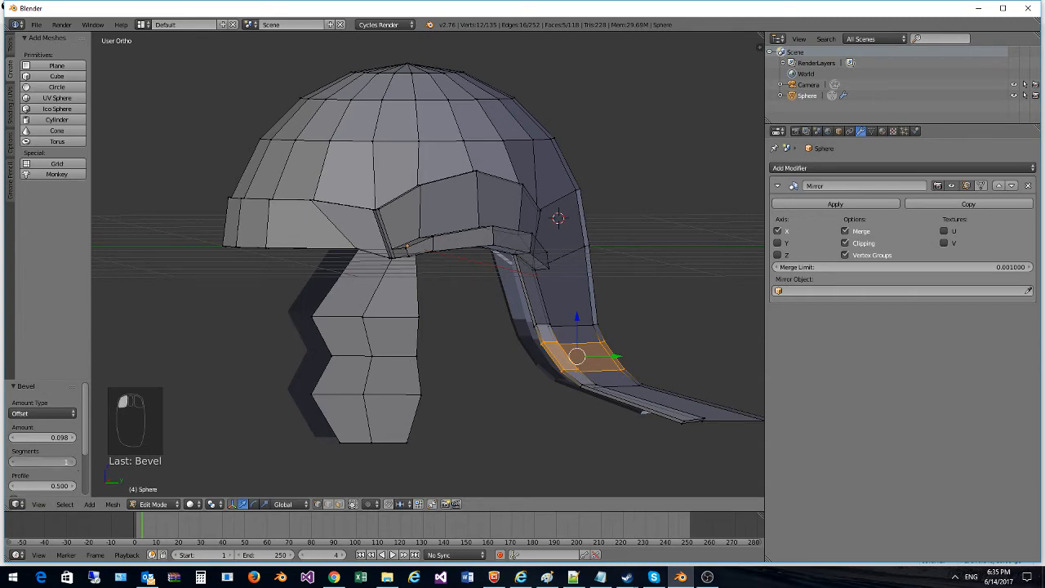
left_click(72, 462)
Step: Examine the beveled neck guard in Object Mode and return to Edit Mode
middle_click_drag(508, 384, 441, 393)
left_click(151, 503)
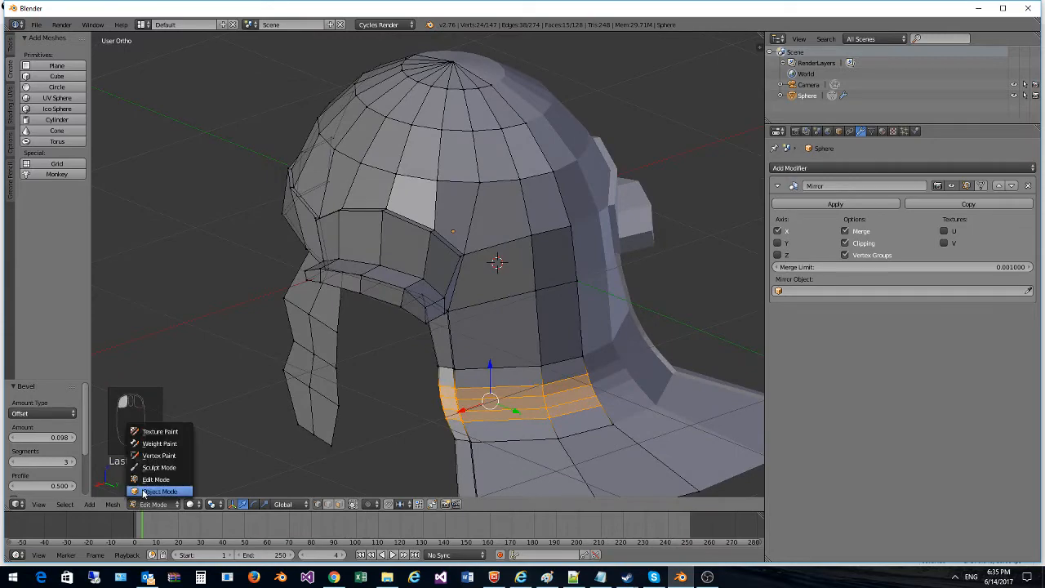
left_click(159, 490)
middle_click_drag(299, 443, 196, 496)
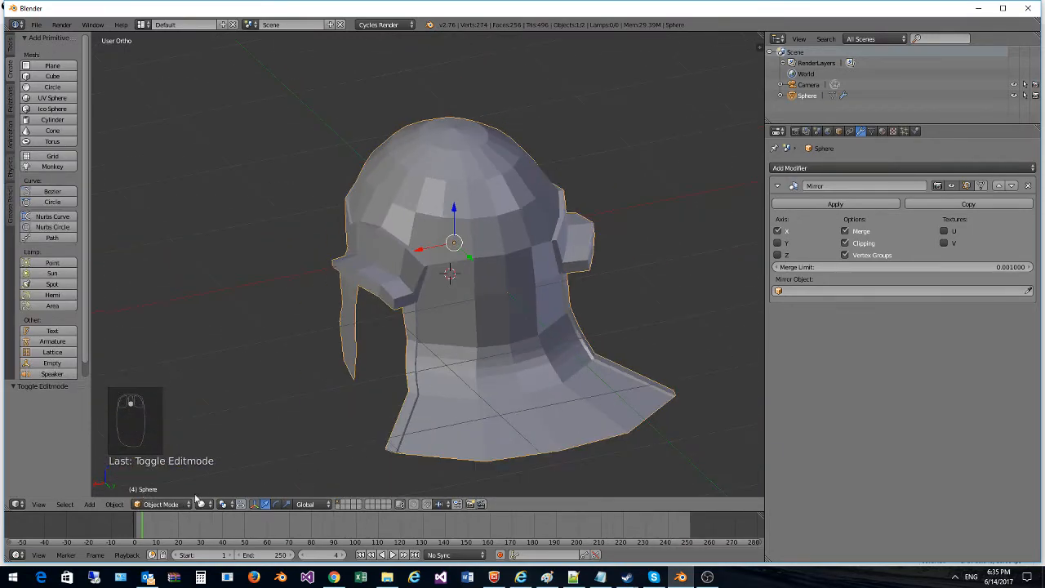
left_click(161, 503)
left_click(160, 479)
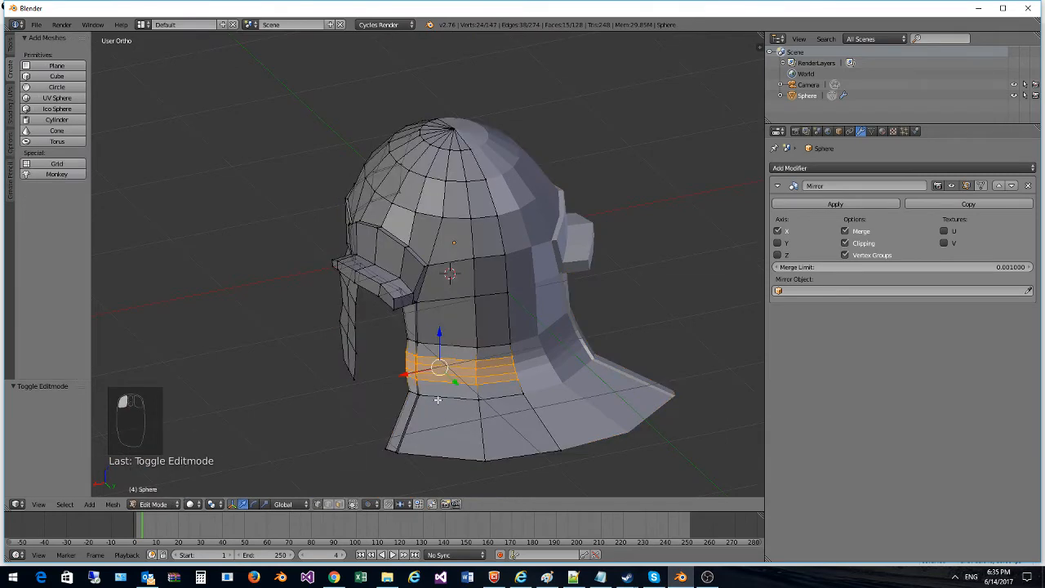
Step: Select the edge loop where the neck guard's bottom flare begins and bevel it by 0.082 with 2 segments
key("a")
middle_click_drag(433, 393, 514, 402)
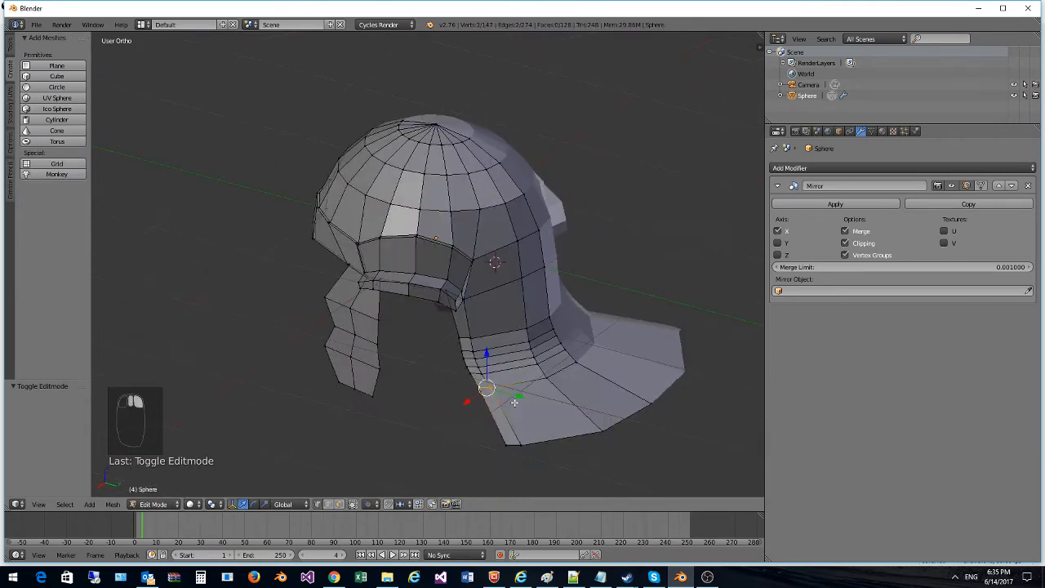
right_click(472, 391, "shift")
right_click(544, 385, "shift")
right_click(570, 368, "shift")
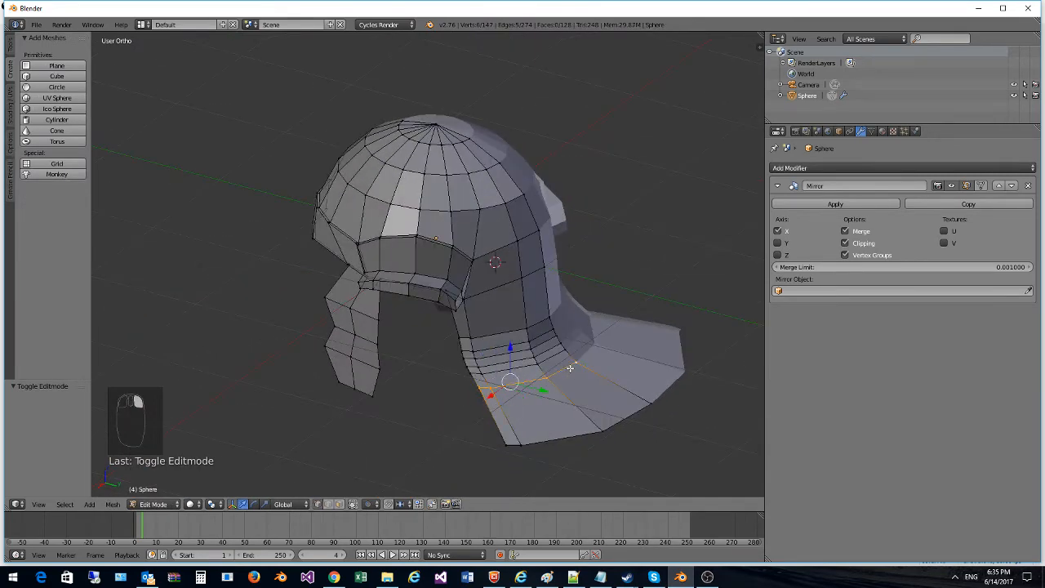
key("ctrl+b")
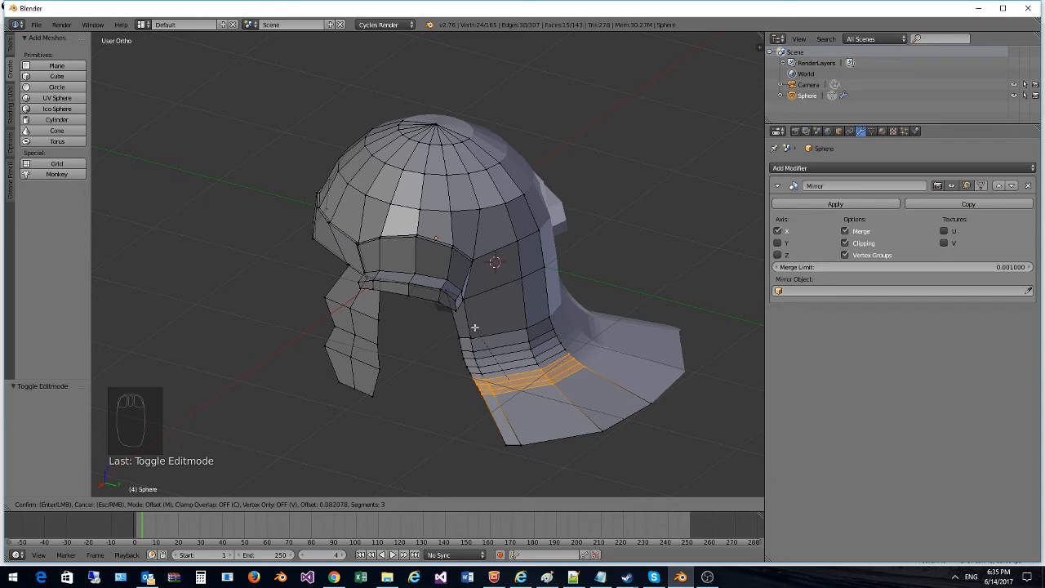
left_click(475, 328)
left_click(16, 462)
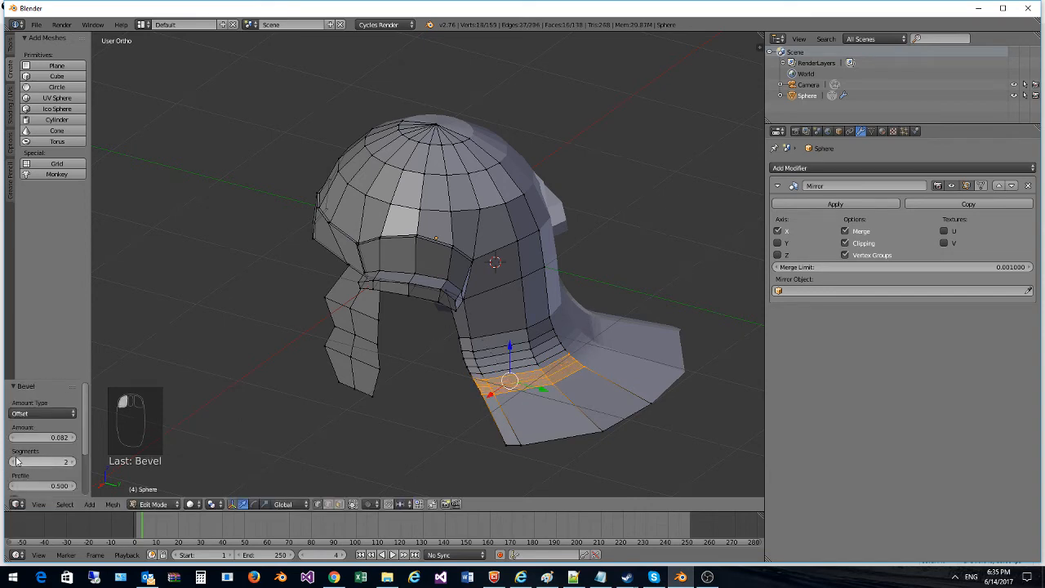
Step: Switch the helmet to Object Mode and apply smooth shading to it
middle_click_drag(471, 384, 236, 499)
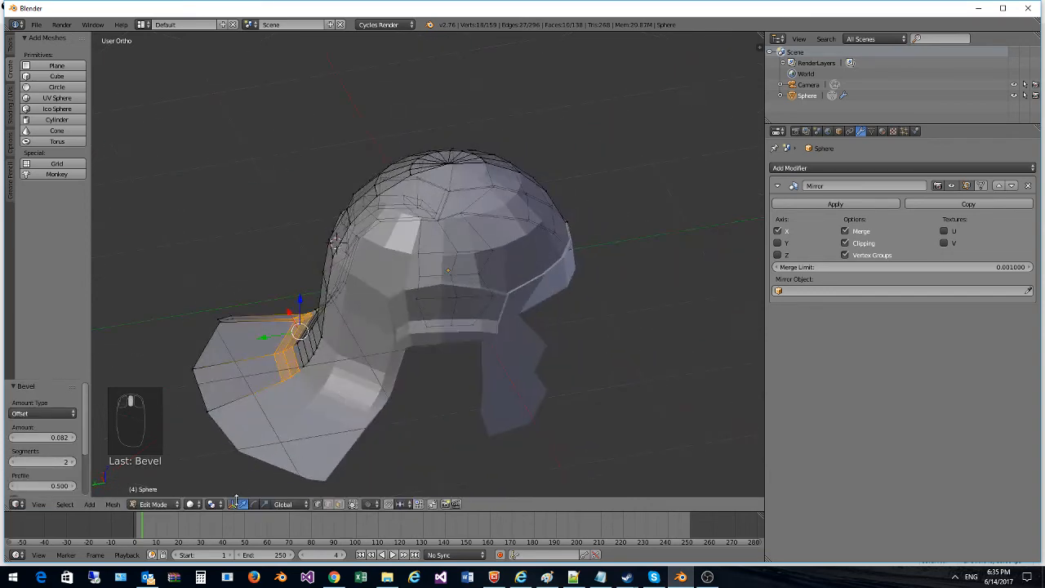
left_click(153, 504)
left_click(167, 492)
middle_click_drag(167, 492, 273, 302)
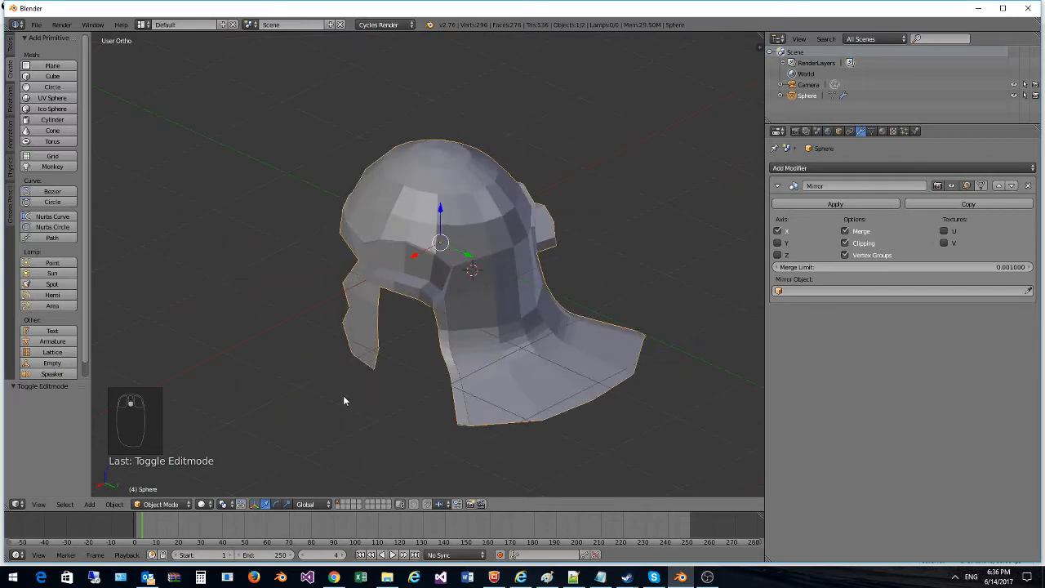
middle_click_drag(344, 400, 391, 310)
left_click(10, 45)
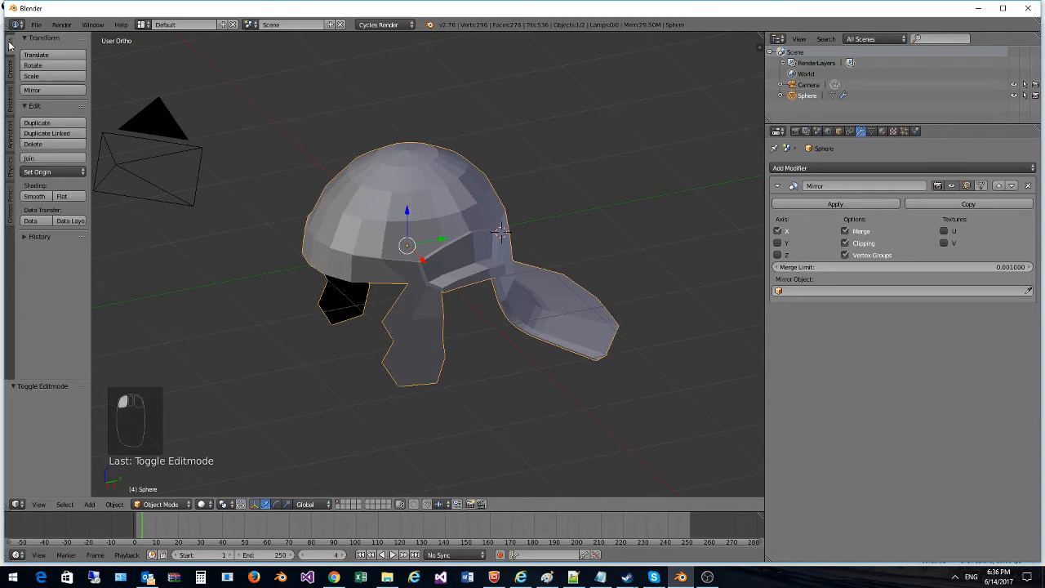
left_click(34, 195)
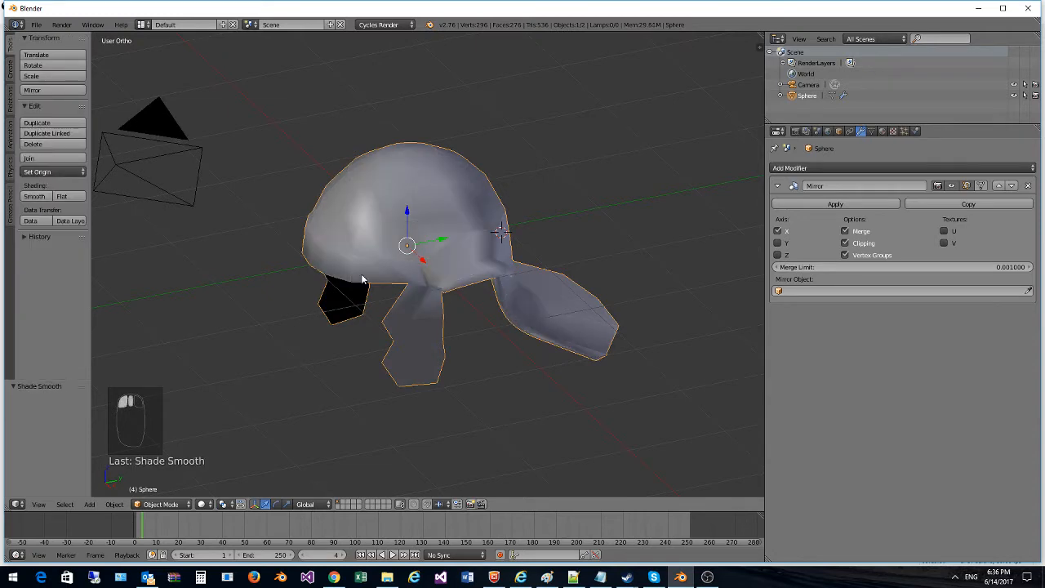
Step: Examine the smooth-shaded helmet from several angles and in the right side orthographic view
mouse_move(363, 279)
middle_mouse_down()
mouse_move(425, 281)
mouse_move(242, 279)
mouse_move(357, 299)
middle_mouse_up()
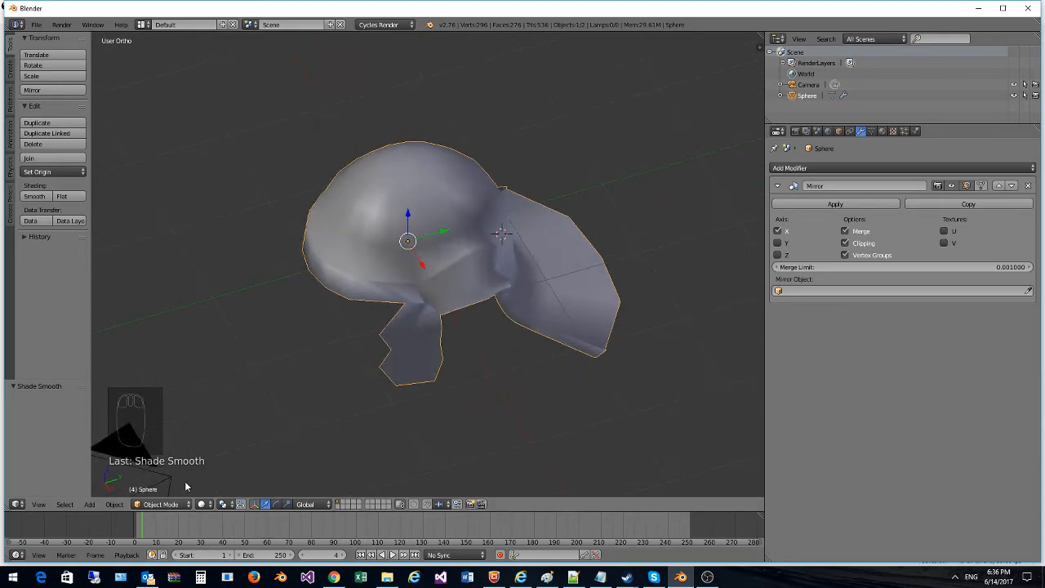
middle_click_drag(378, 361, 407, 324)
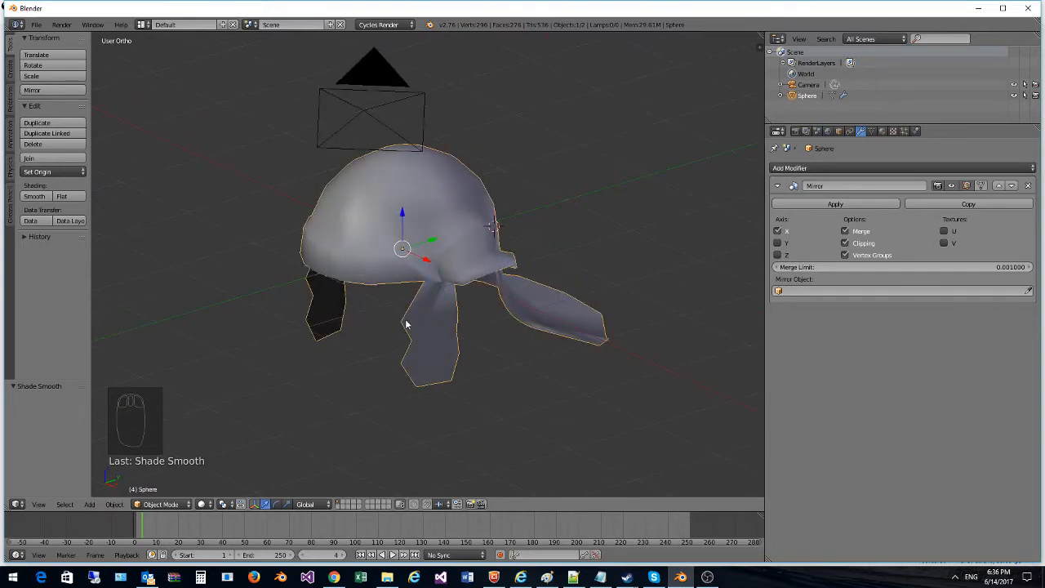
key("KP_3")
key("z")
key("z")
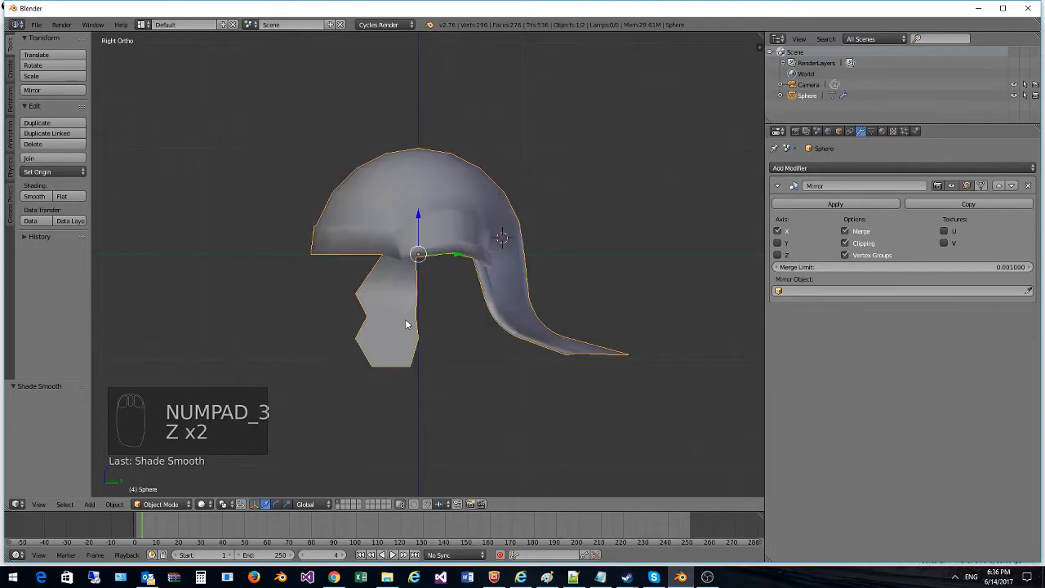
Step: Examine the red-crested Roman centurion helmet reference image in Chrome and return to Blender
key("z")
key("z")
middle_click_drag(511, 308, 471, 377)
left_click(334, 576)
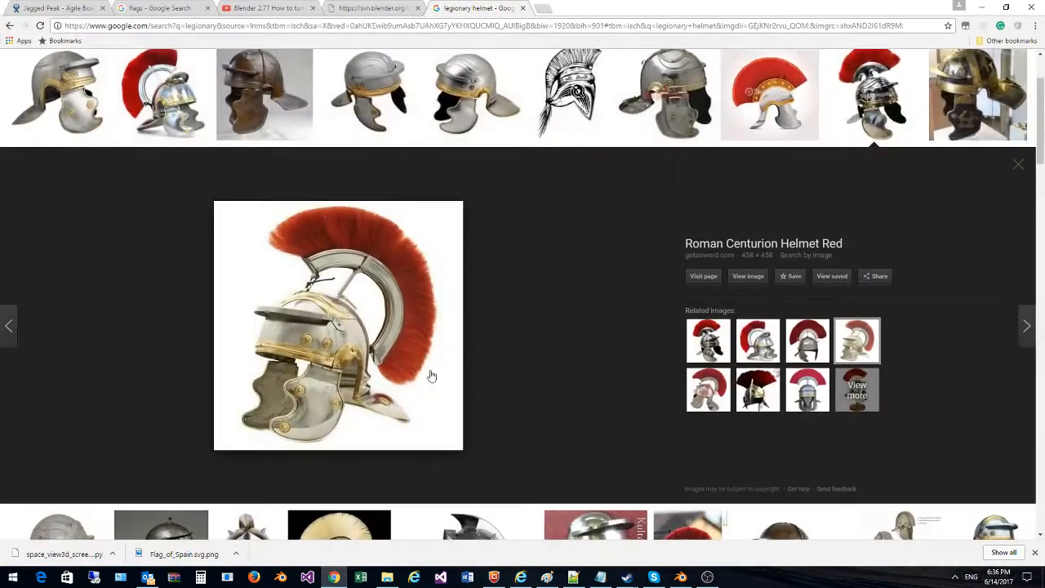
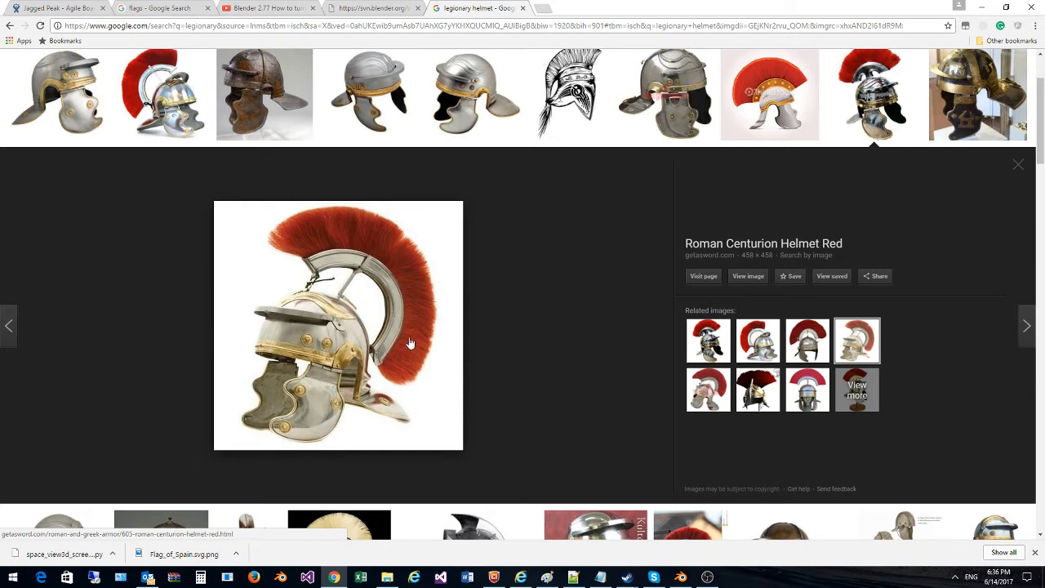
left_click(981, 7)
Step: Add a mesh circle with 32 vertices and radius 1, and rotate it 90° about the Y axis
middle_click_drag(339, 255, 366, 235)
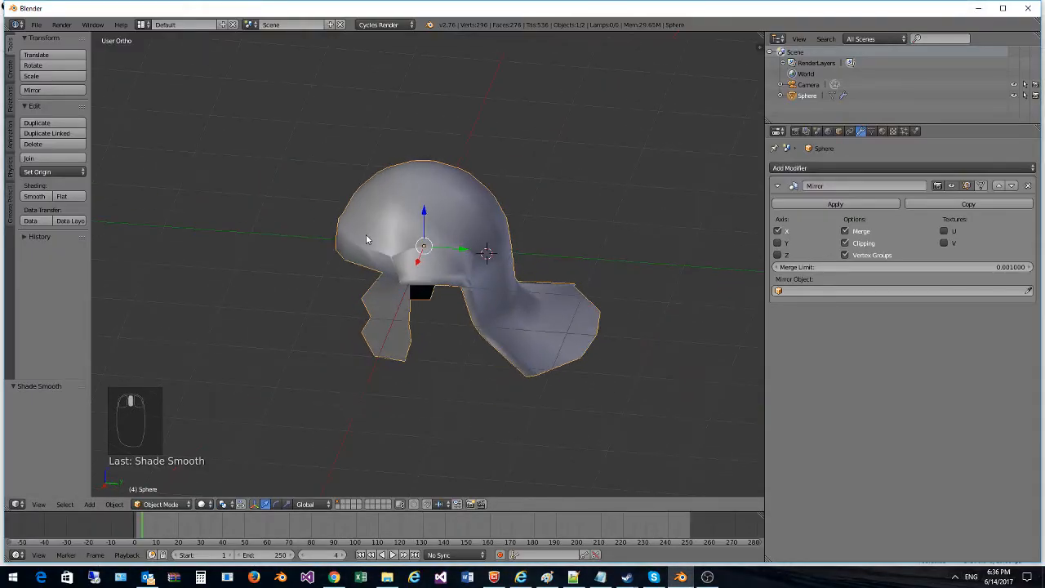
key("KP_3")
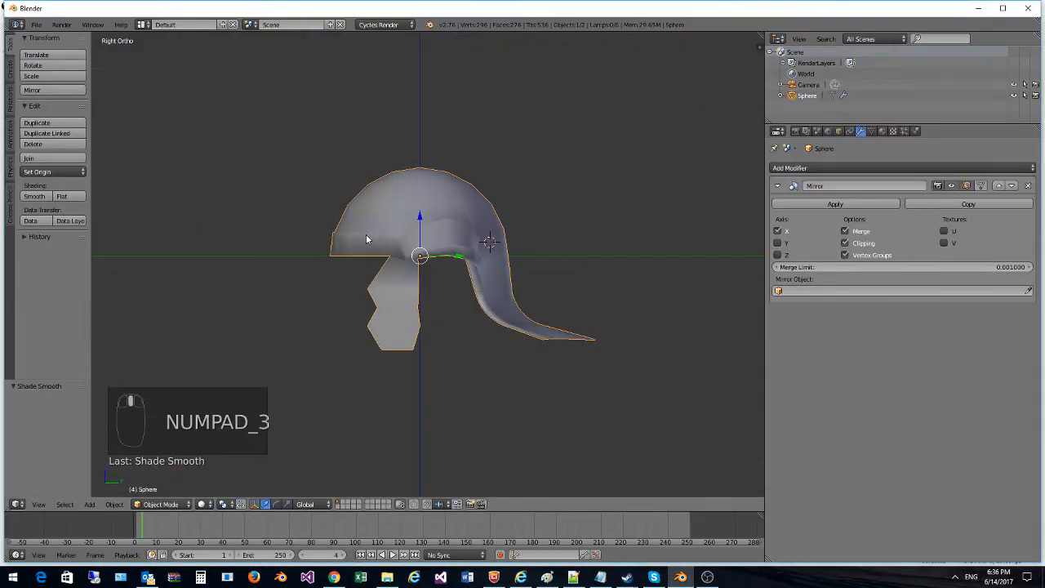
left_click(10, 68)
left_click(49, 87)
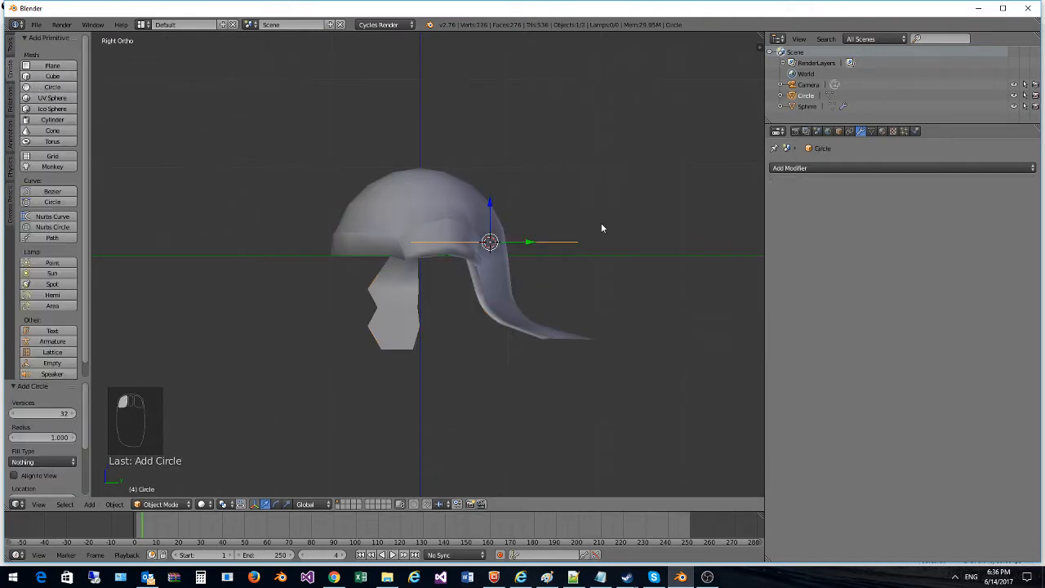
middle_click_drag(590, 217, 516, 270)
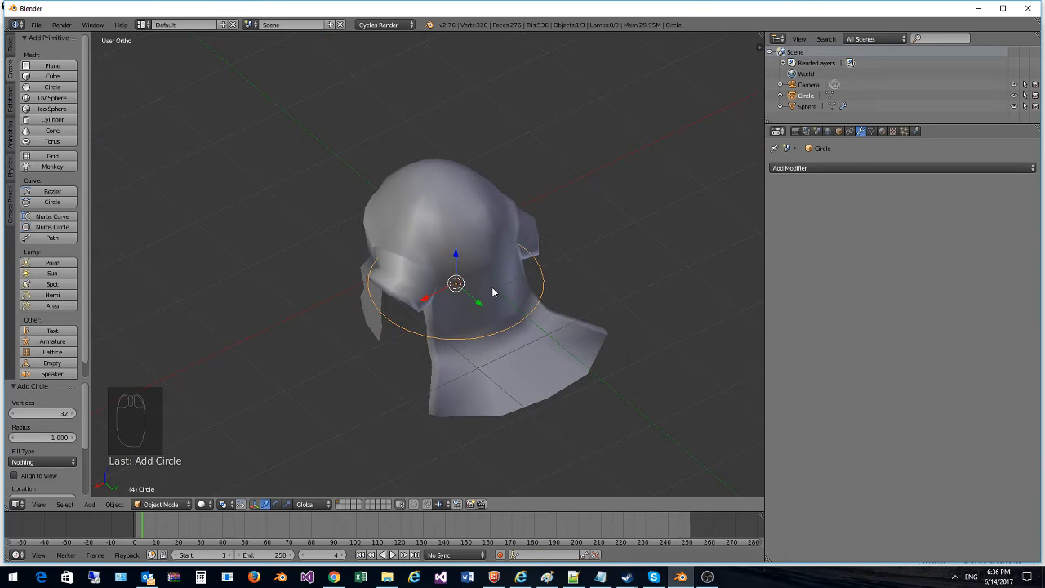
key("r")
key("y")
key("9")
key("0")
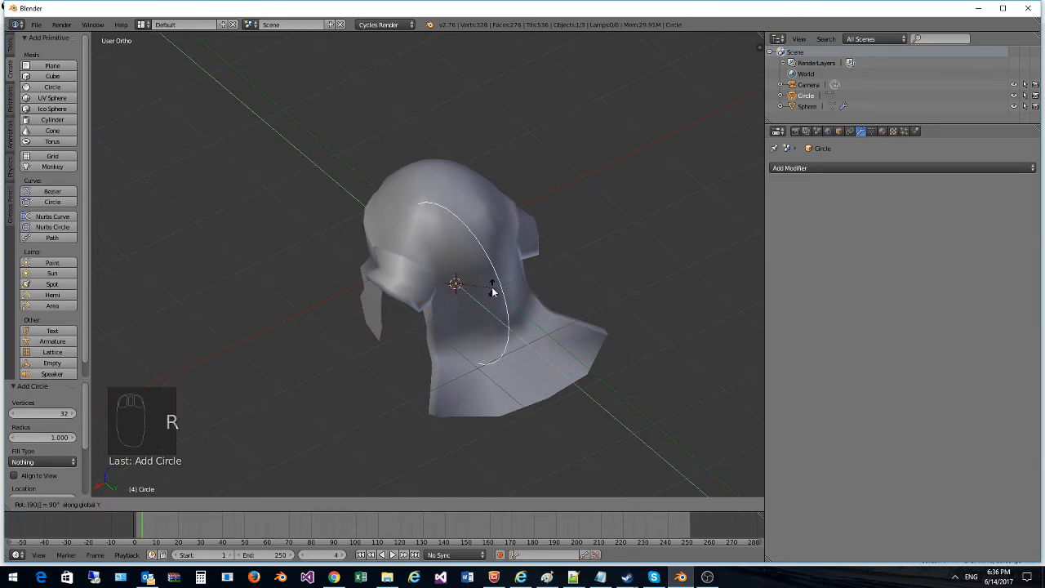
key("Return")
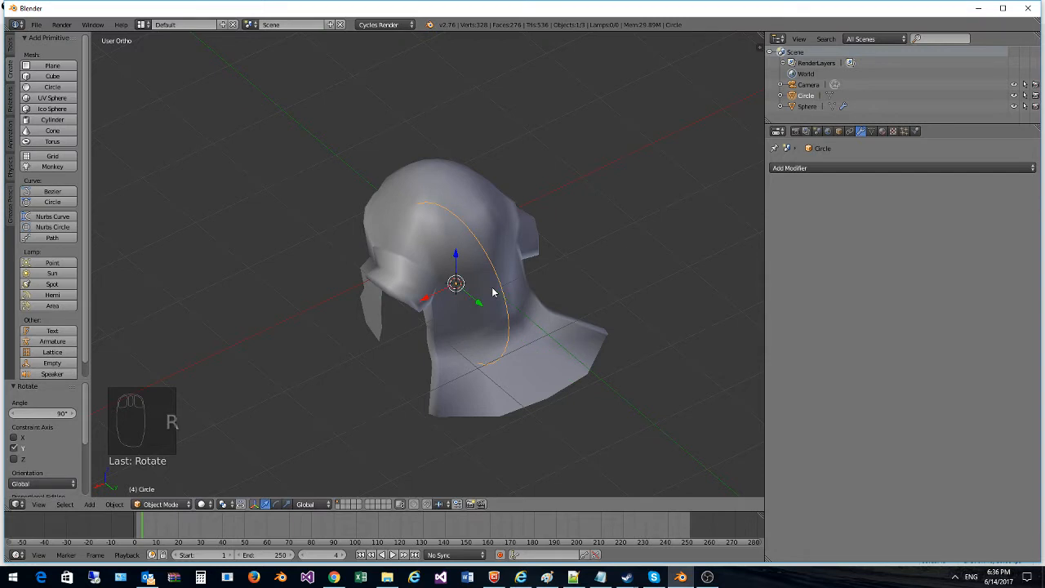
Step: Center the circle around the helmet dome, moving it about -0.761 along Y, -0.037 along Z and -0.390 along X
key("KP_3")
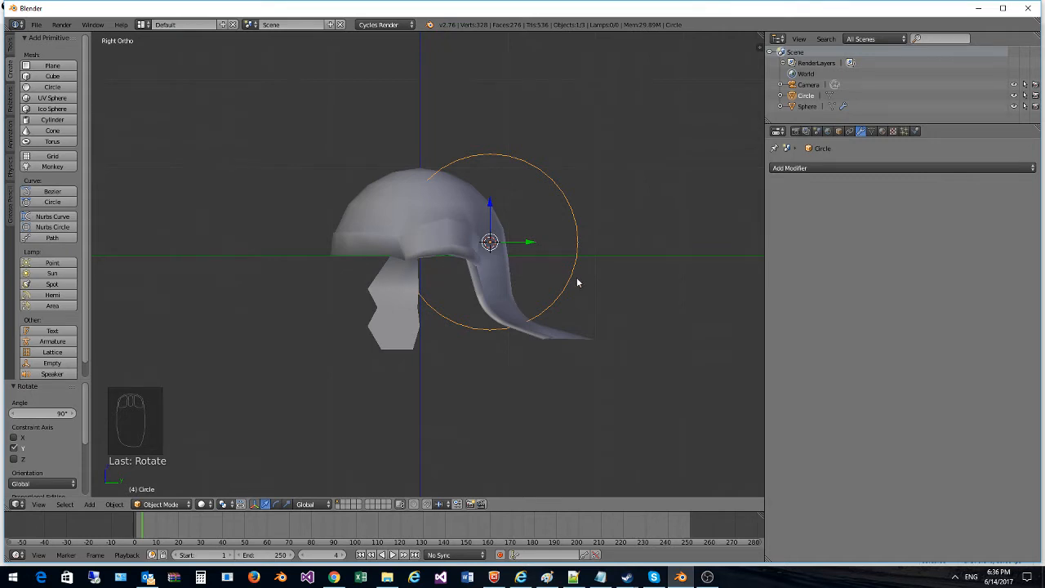
key("g")
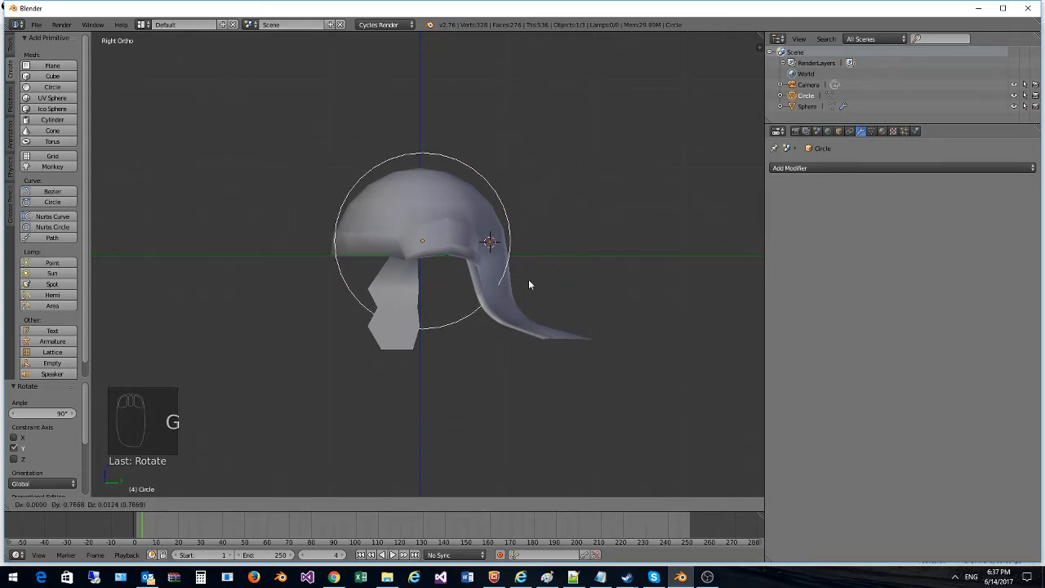
left_click(529, 285)
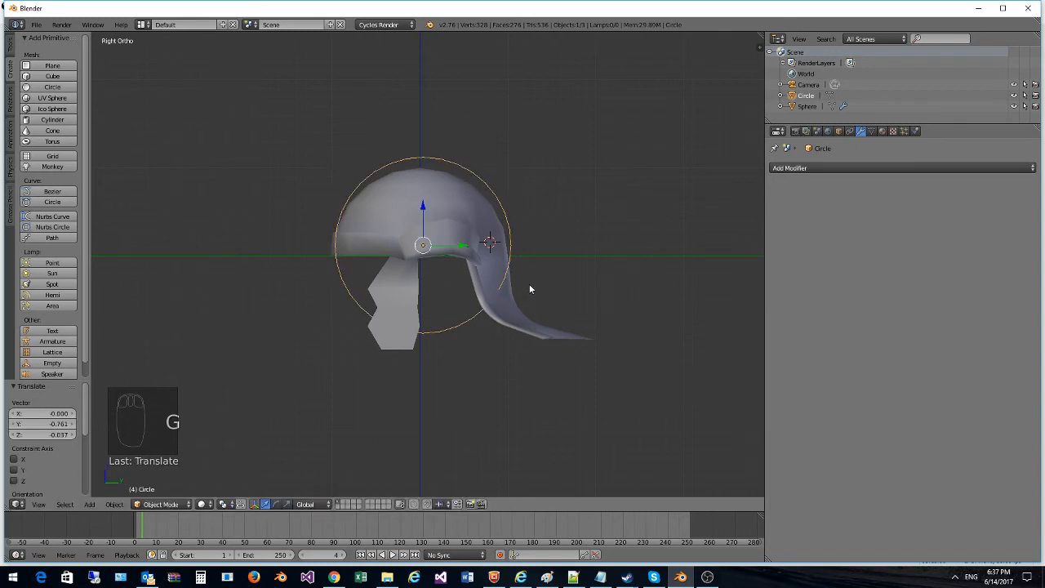
key("KP_1")
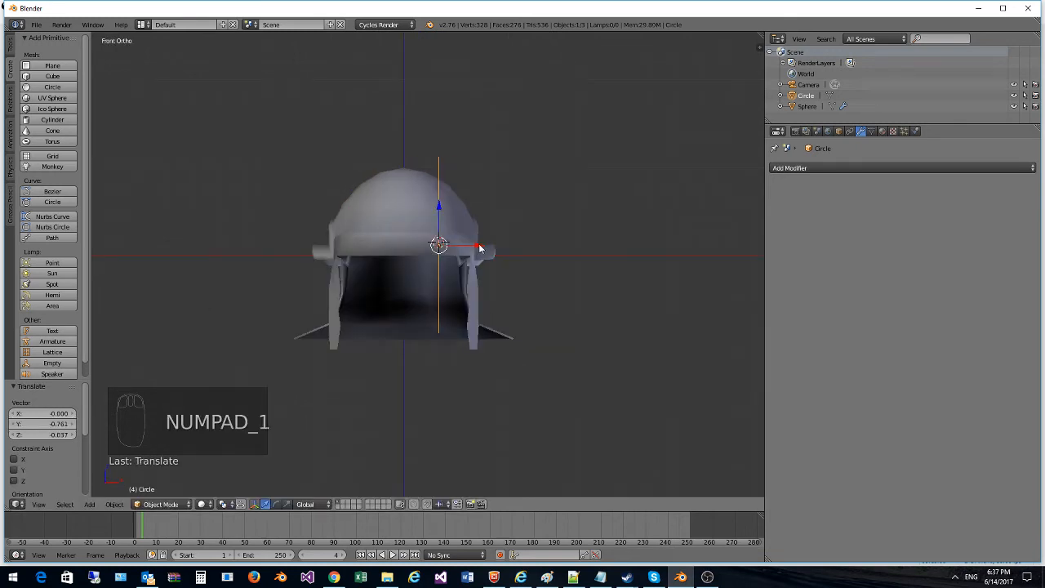
key("g")
key("x")
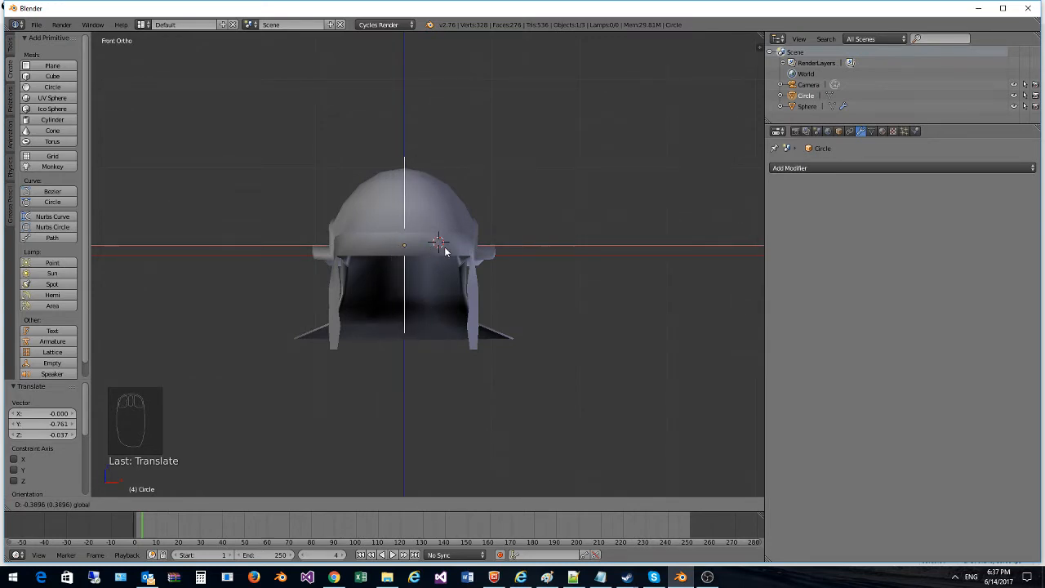
left_click(445, 251)
Step: In Edit Mode, delete the circle's lower and front vertices so only the arc above and behind the dome remains
key("KP_3")
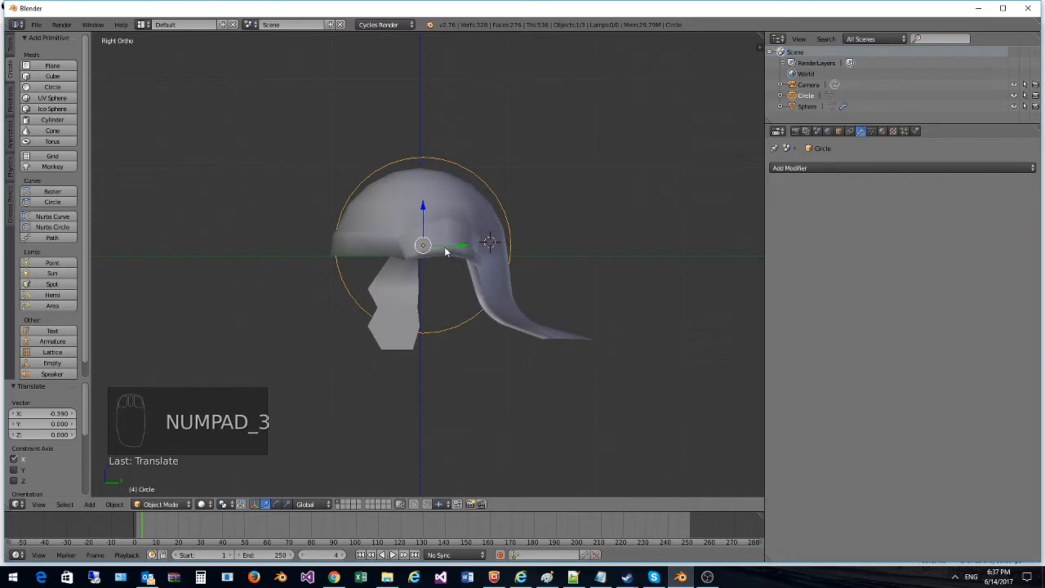
left_click(159, 504)
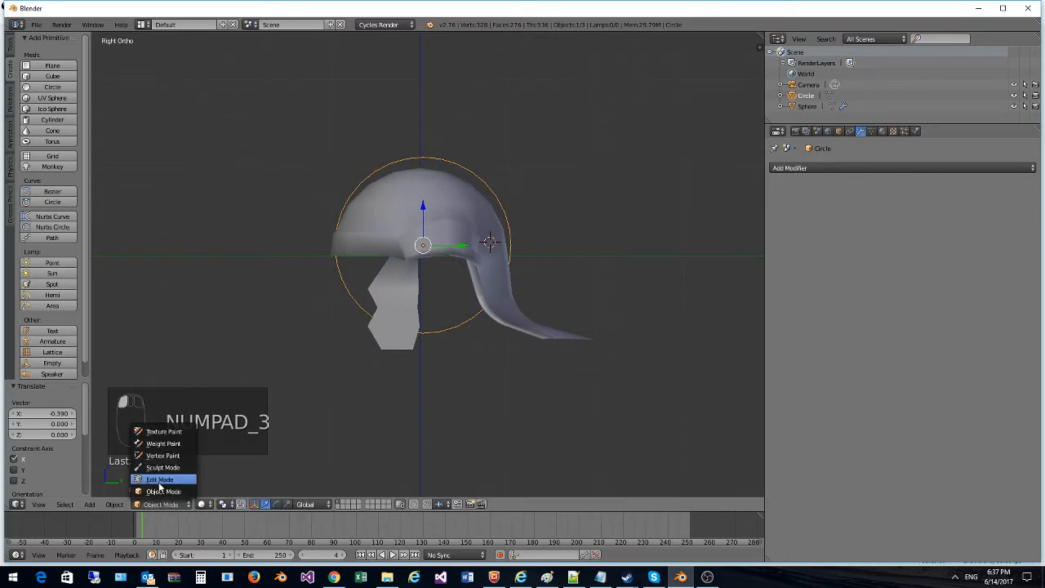
left_click(159, 480)
right_click(510, 261)
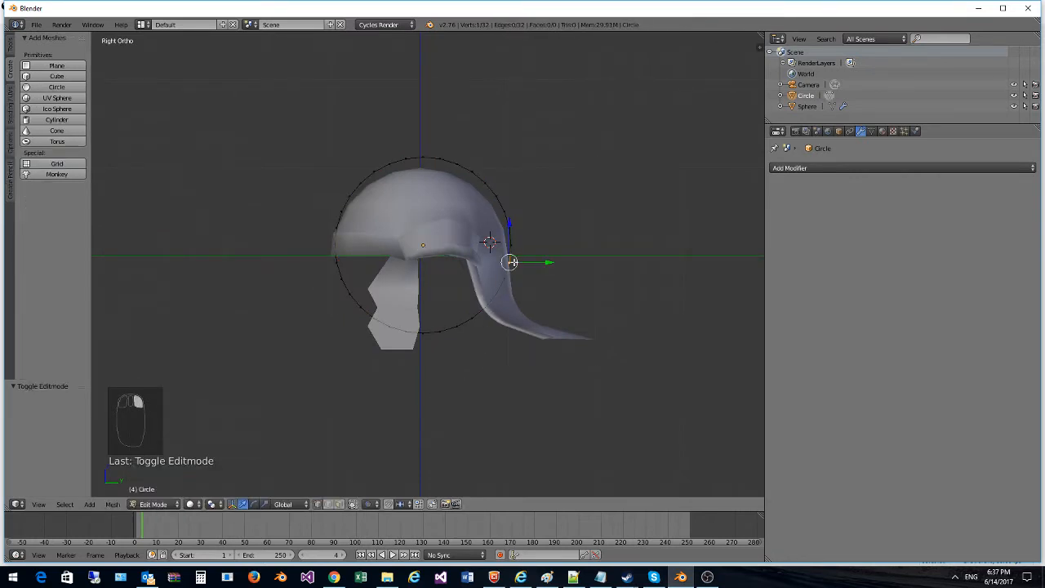
key("b")
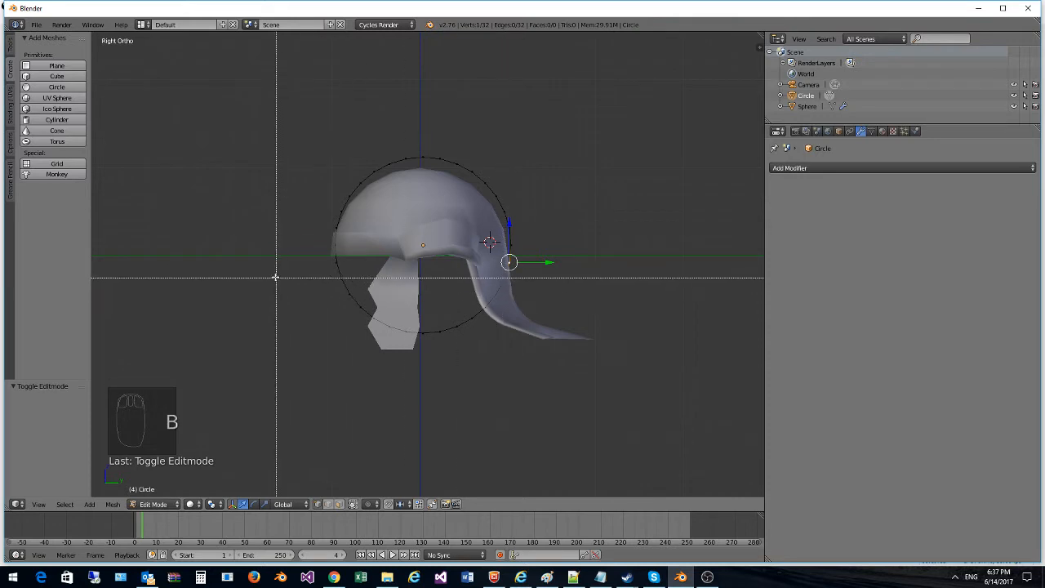
left_click_drag(275, 254, 605, 390)
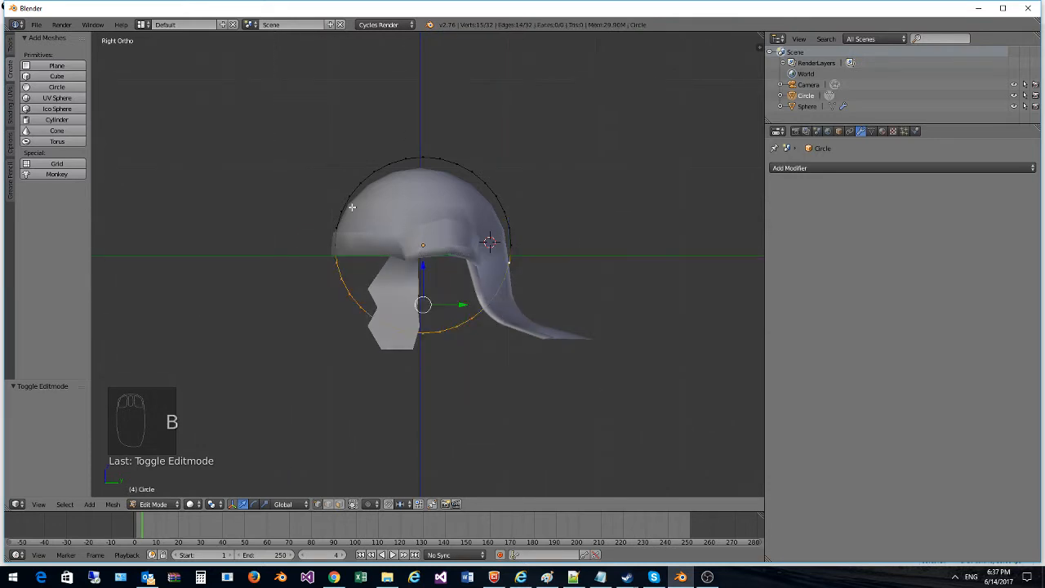
key("b")
left_click_drag(280, 193, 367, 339)
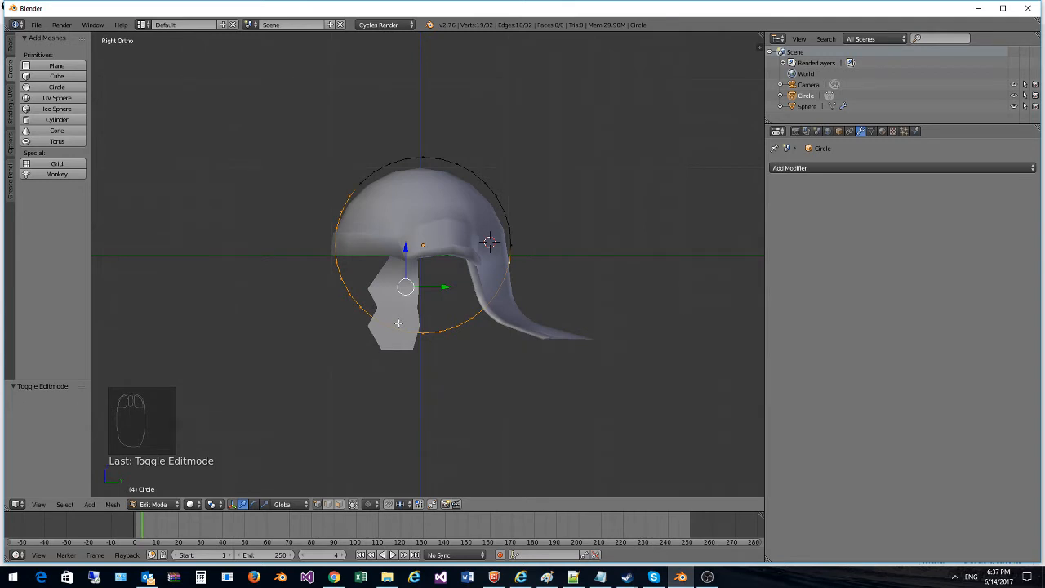
key("Delete")
left_click(398, 323)
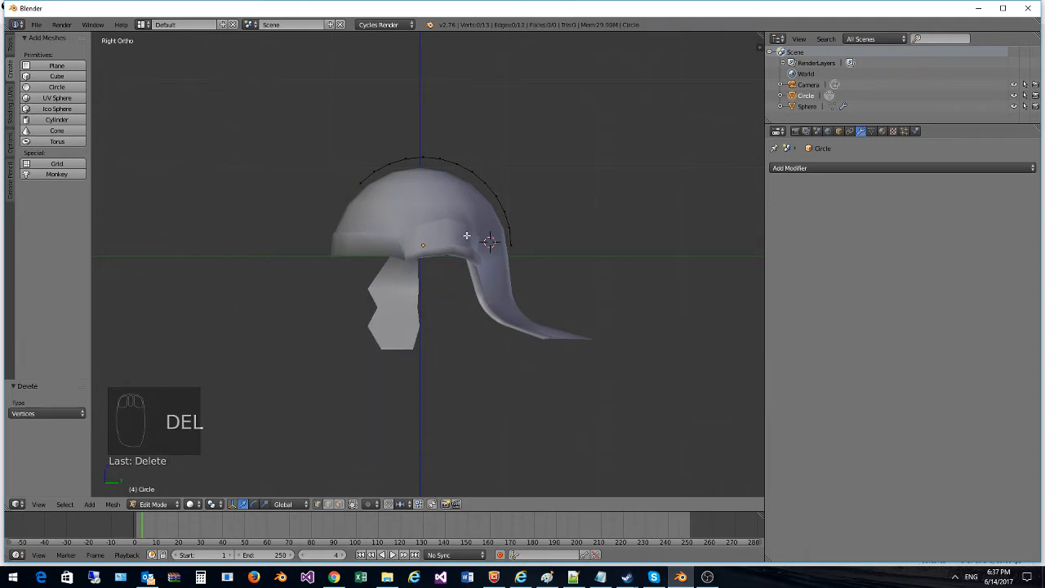
Step: Enable proportional editing and move the arc's rear end vertex about 0.08 along Y
right_click(513, 242)
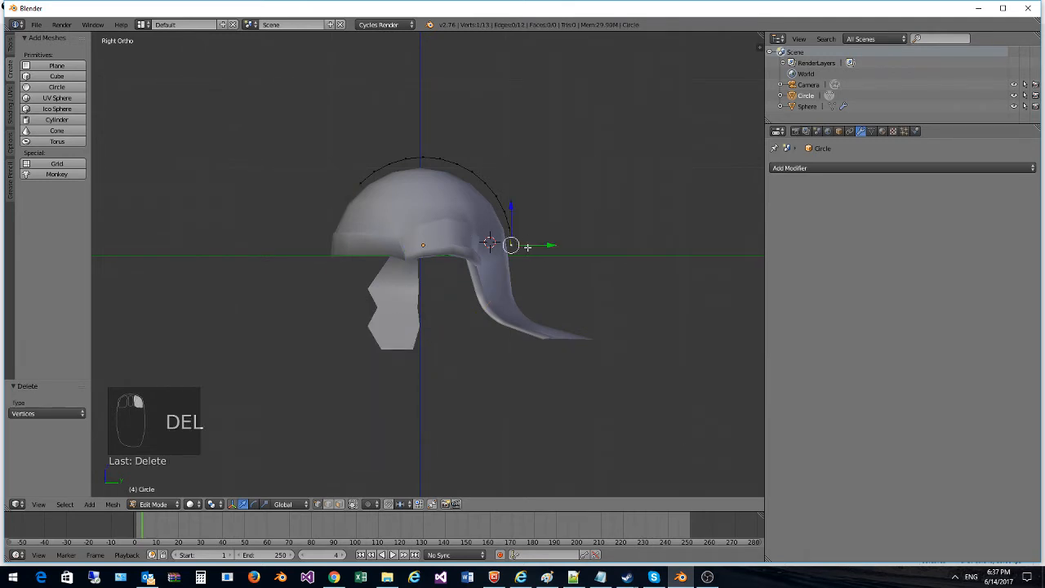
left_click(369, 504)
left_click(383, 479)
left_click_drag(554, 242, 560, 240)
Step: Check the crest reference in Chrome and pull the arc's upper rear vertices outward from the dome with proportional editing
left_click(335, 577)
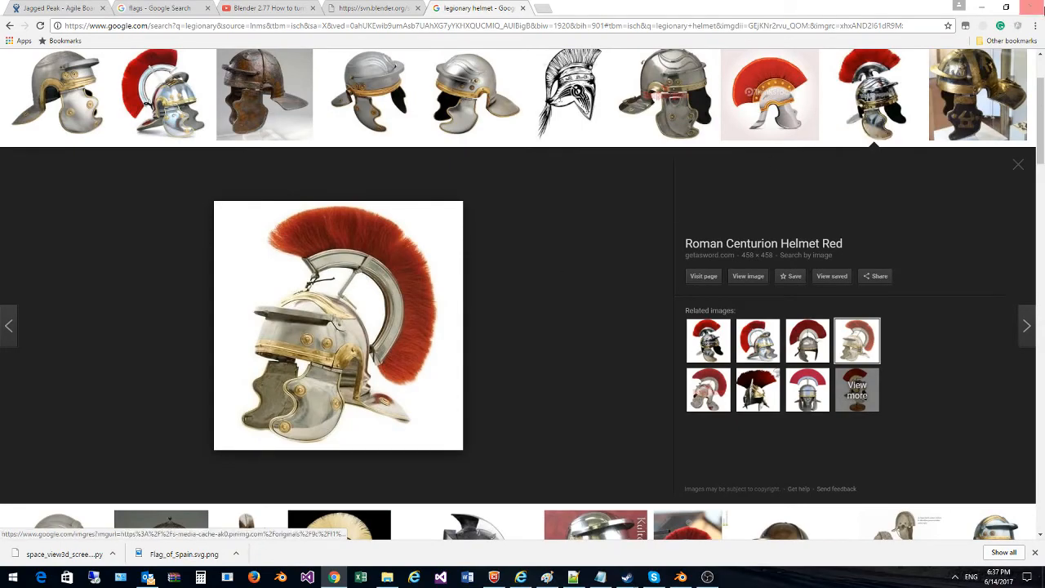
left_click(983, 8)
right_click(470, 168)
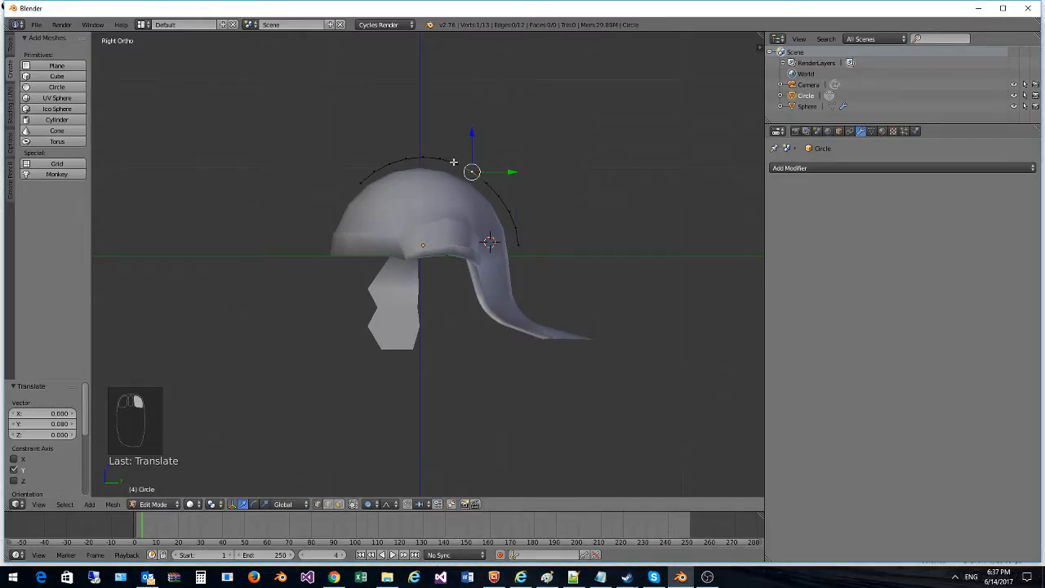
right_click(454, 163)
key("g")
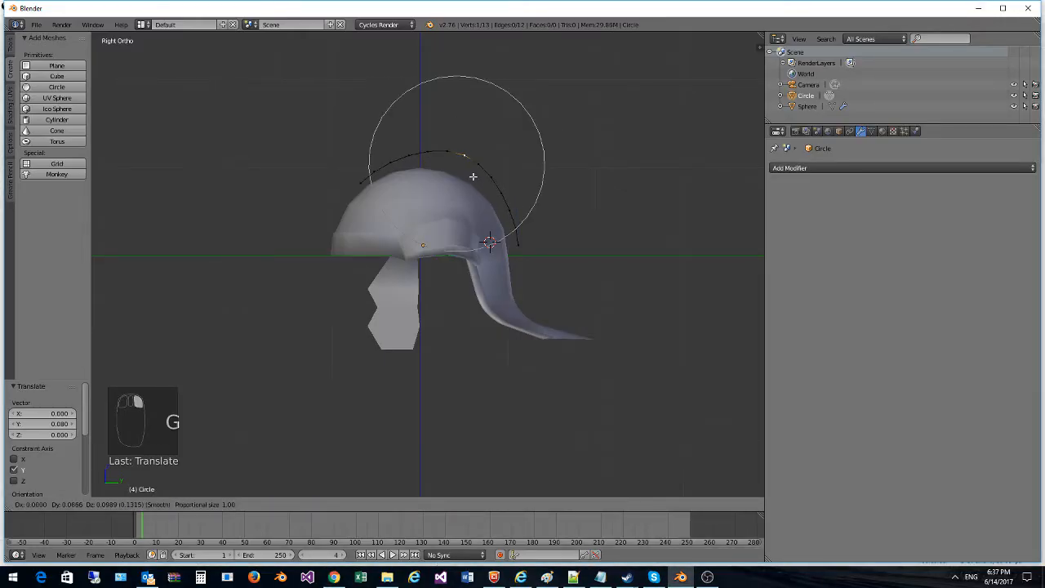
left_click(486, 180)
key("g")
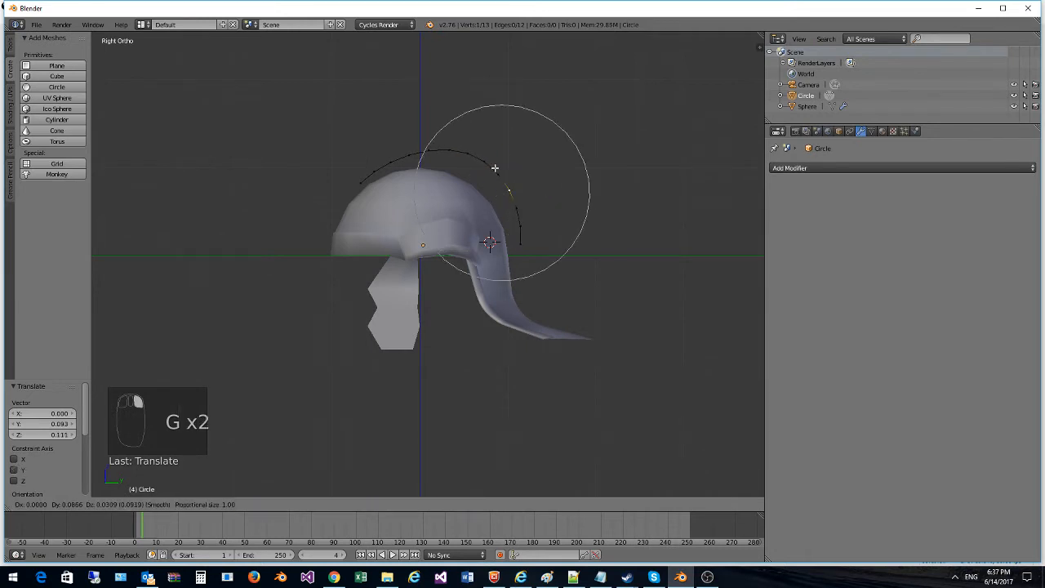
left_click(496, 167)
Step: Raise the front part of the arc farther above the dome with proportional editing, and disable proportional editing
right_click(410, 154)
key("g")
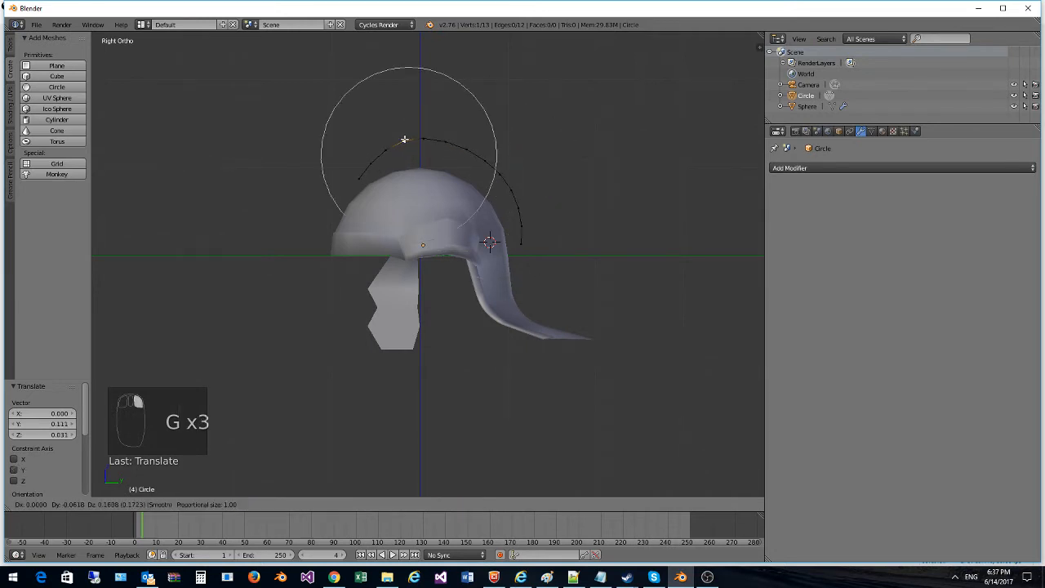
left_click(404, 141)
key("g")
left_click(405, 144)
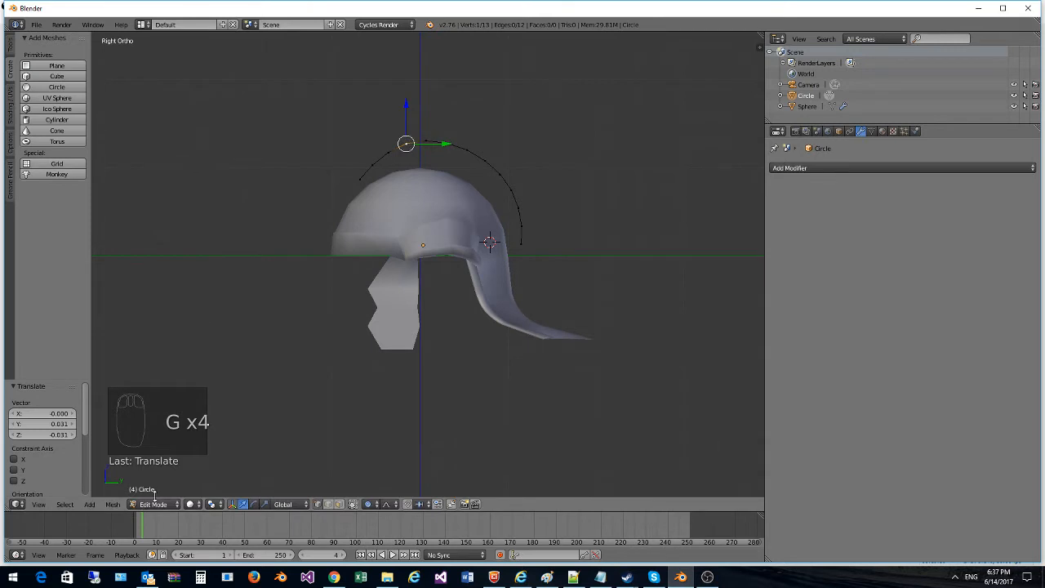
left_click(378, 504)
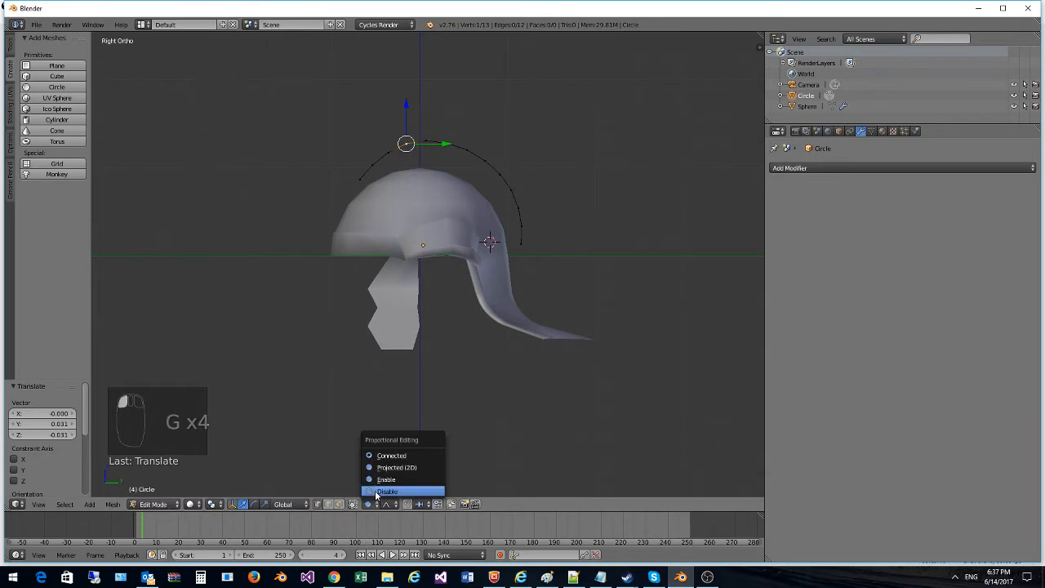
left_click(385, 482)
Step: Select all of the arc's vertices and move them about -0.138 along X
middle_click_drag(347, 322, 468, 373)
key("a")
key("a")
key("a")
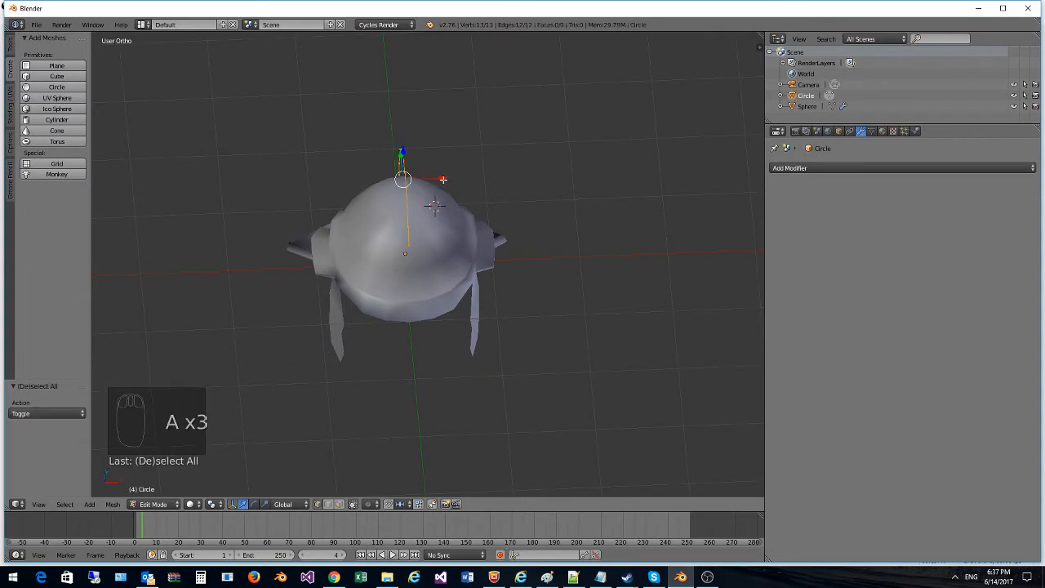
left_click_drag(442, 178, 430, 182)
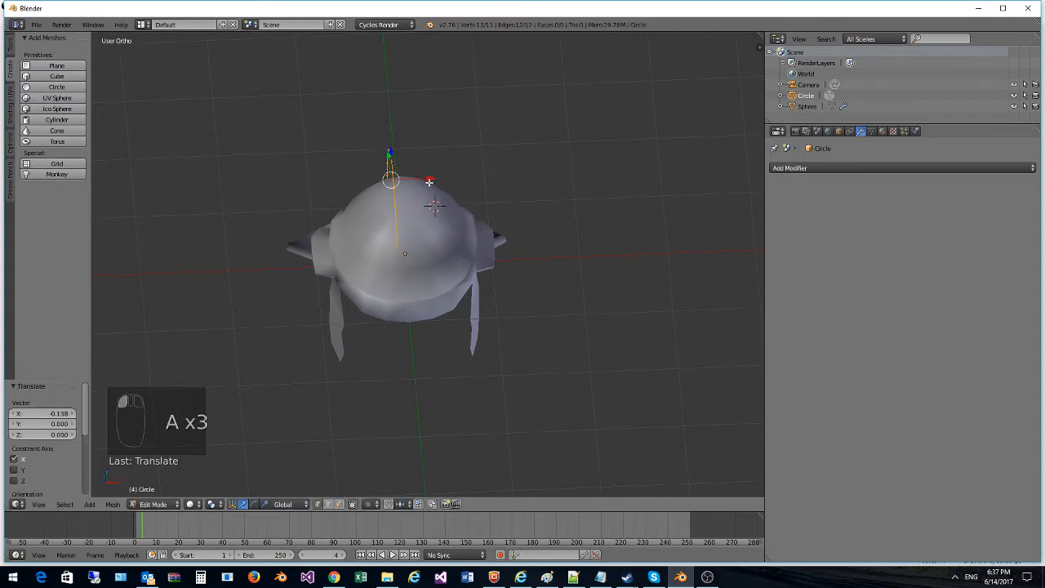
Step: Extrude the arc about 0.26 along X into a flat crest strip across the helmet's centerline
mouse_move(444, 221)
middle_mouse_down()
mouse_move(461, 226)
mouse_move(327, 187)
mouse_move(415, 233)
mouse_move(440, 212)
middle_mouse_up()
key("e")
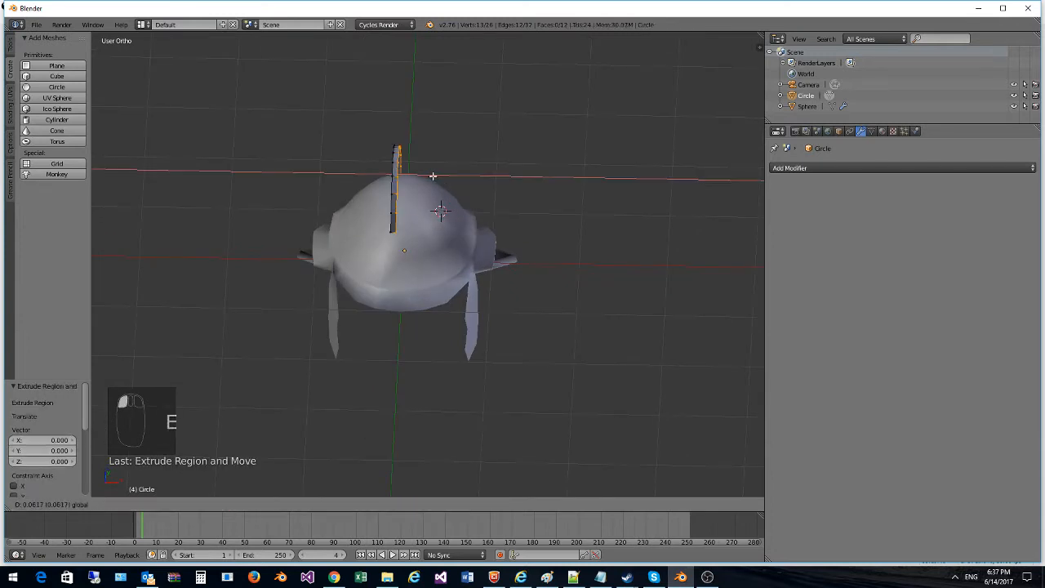
left_click_drag(448, 175, 450, 177)
Step: Preview the helmet and crest strip in Rendered viewport shading, and switch the viewport to Texture shading
middle_click_drag(450, 176, 434, 195)
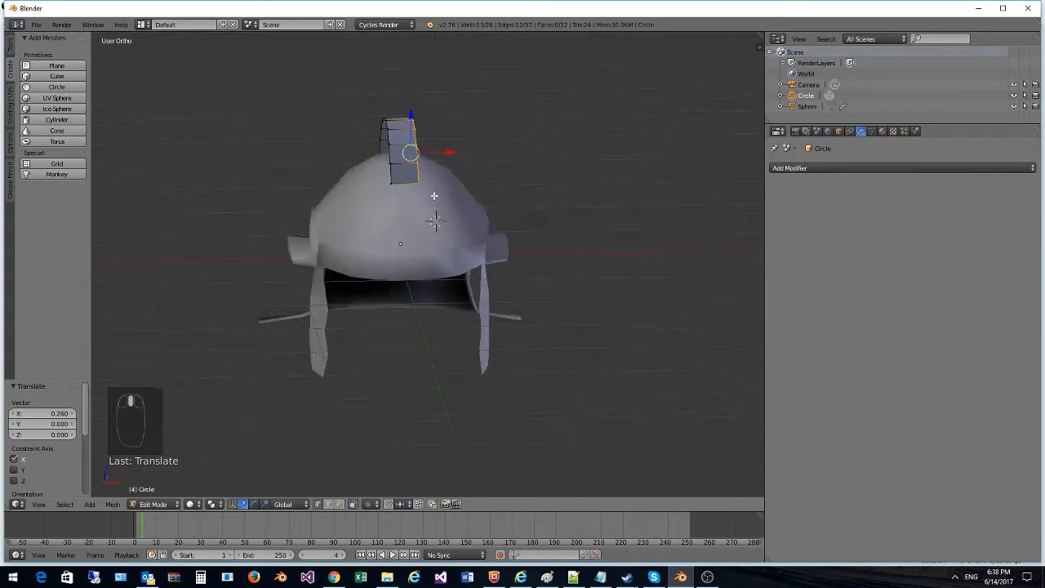
scroll(434, 161, "up", 3)
middle_click_drag(410, 128, 286, 337, "shift")
left_click(191, 503)
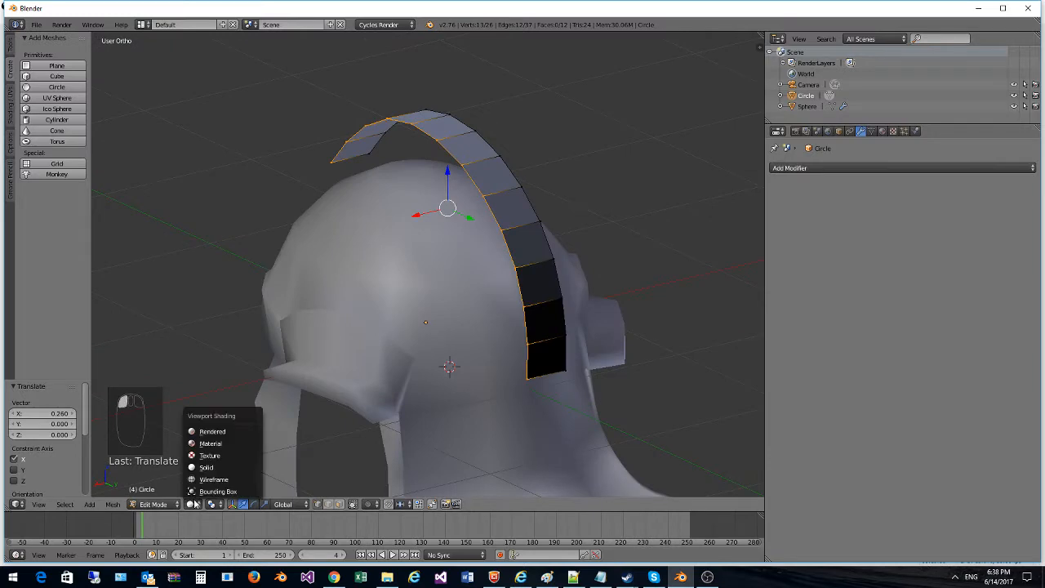
left_click(229, 426)
scroll(310, 372, "down", 5)
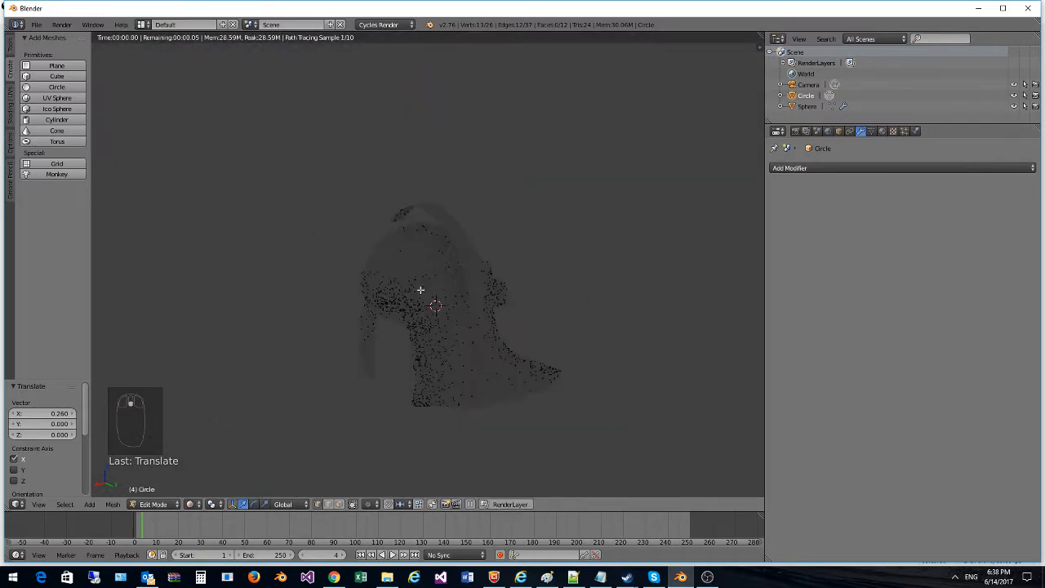
left_click(190, 504)
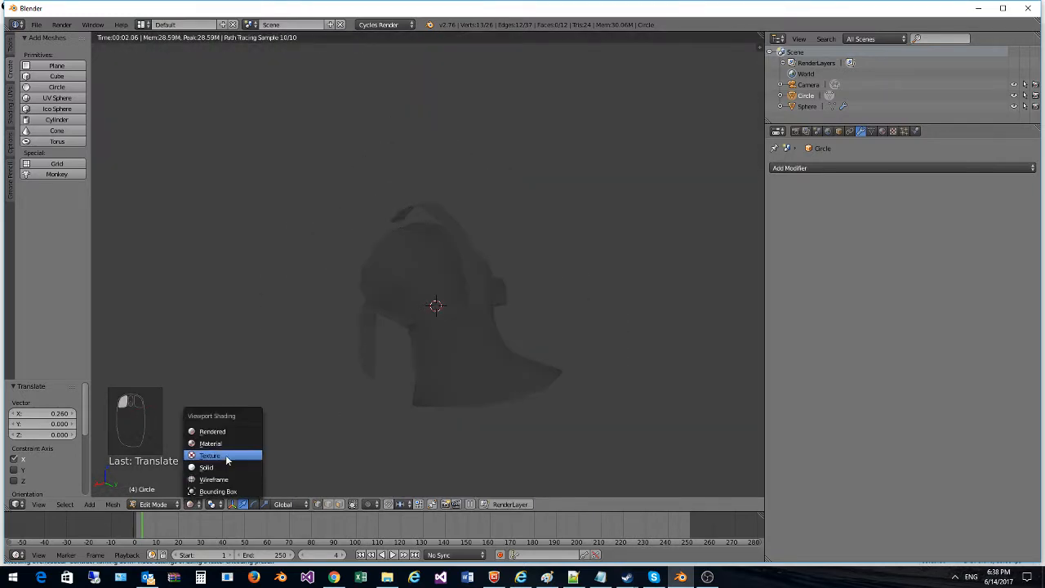
left_click(231, 462)
Step: Select the whole crest strip and recalculate its normals so they are consistent
middle_click_drag(317, 378, 505, 413)
key("a")
key("a")
key("a")
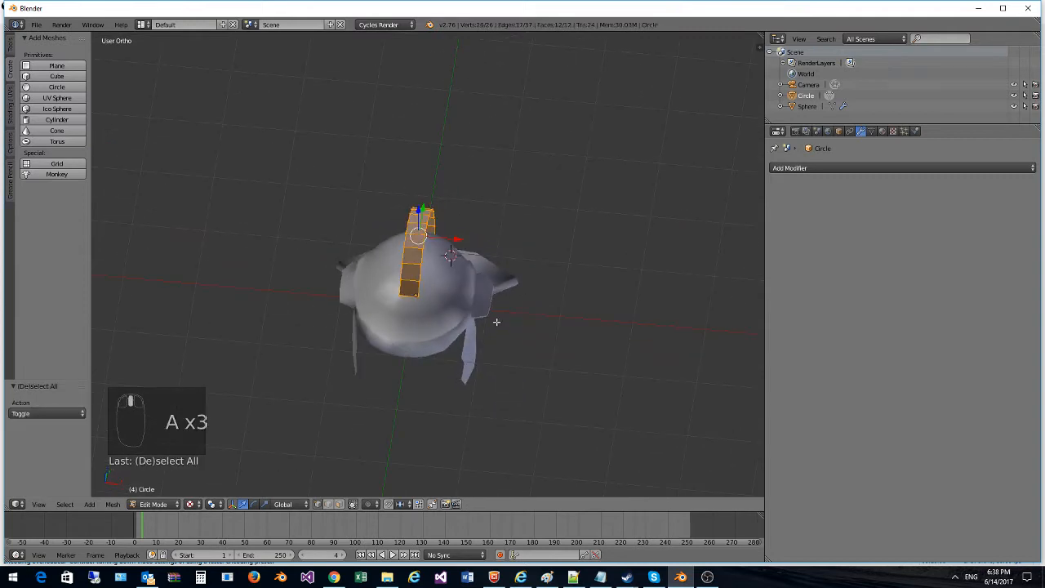
middle_click_drag(416, 296, 441, 252)
scroll(441, 252, "up", 1)
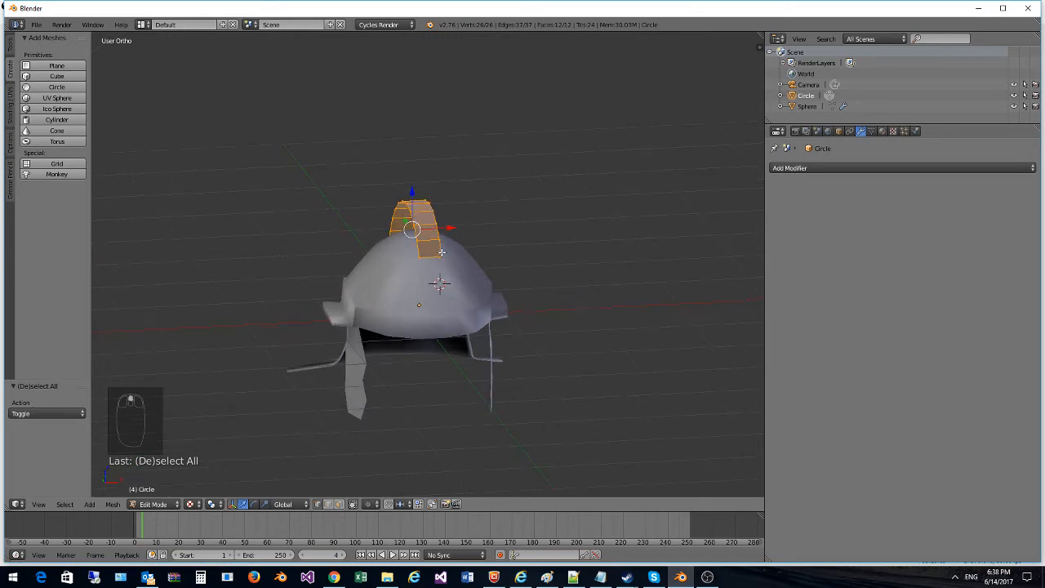
key("ctrl+n")
middle_click_drag(440, 252, 105, 495)
left_click(146, 506)
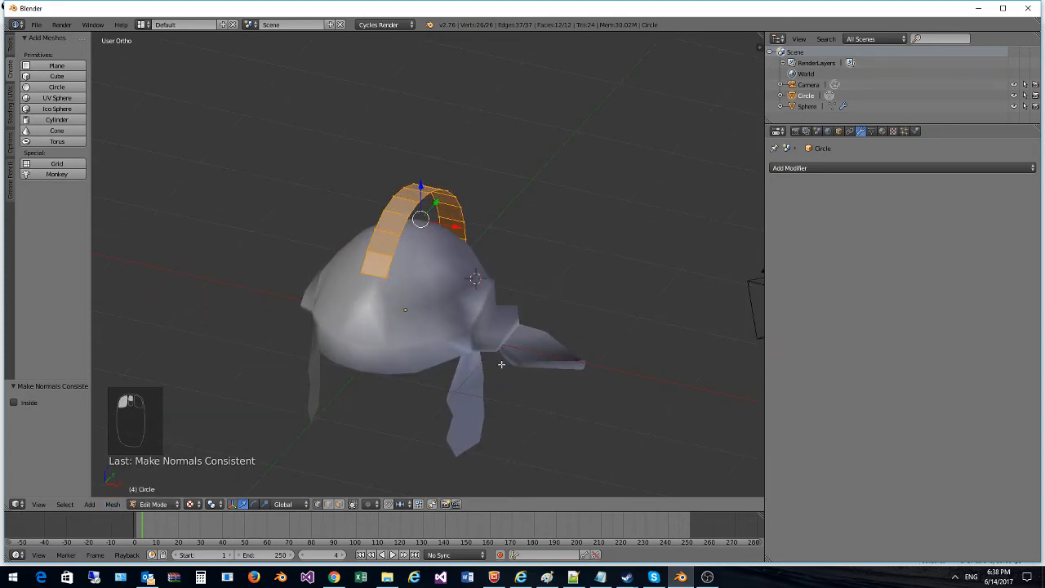
Step: Extrude the crest strip outward from the dome, about 0.076 along Y and 0.179 along Z, to thicken it
middle_click_drag(485, 318, 404, 260)
key("e")
left_click(431, 304)
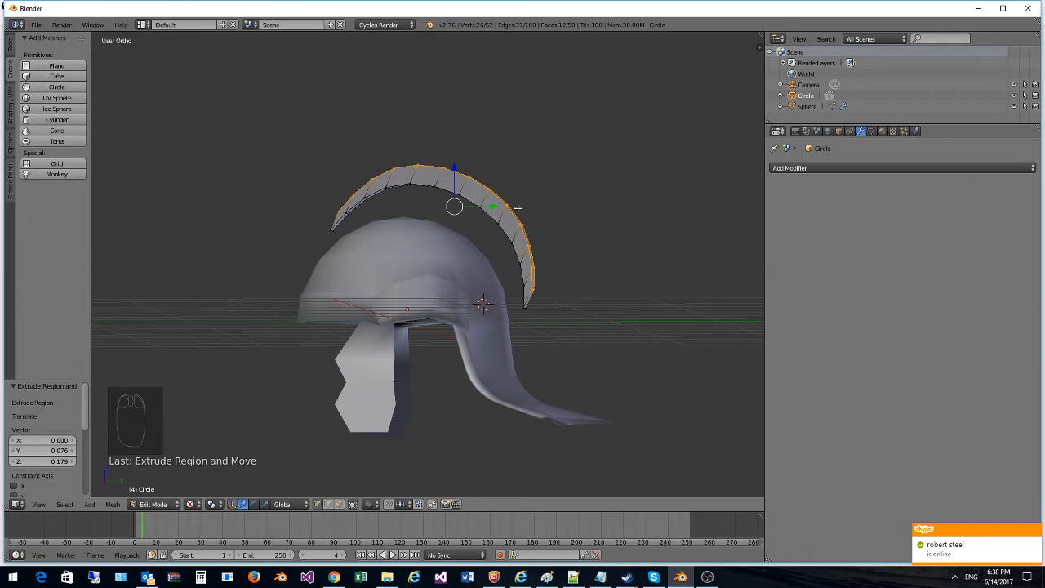
Step: Widen the crest's outer surface along Y and lower it about 0.026 along Z
key("s")
key("y")
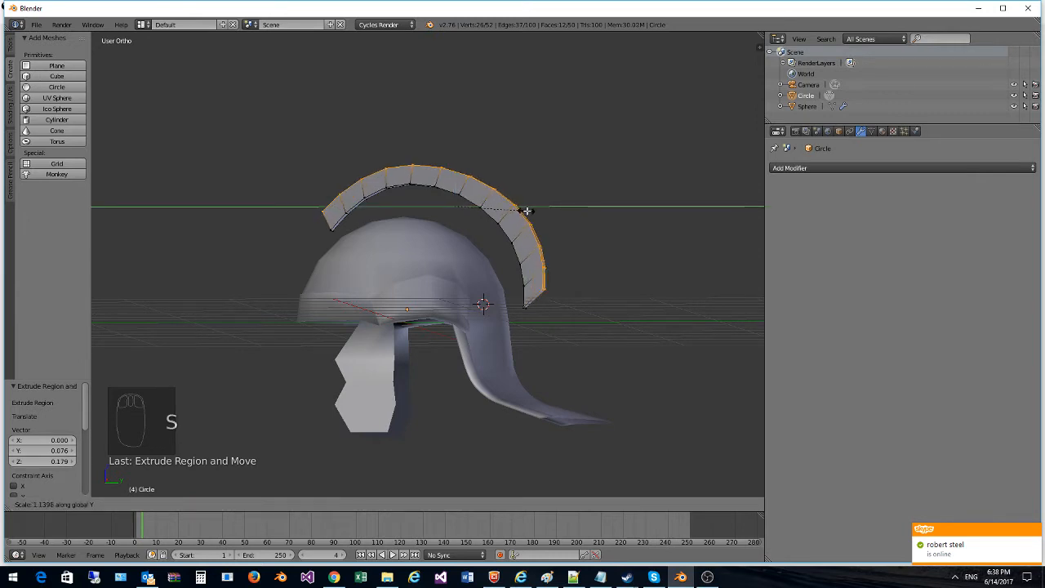
left_click(528, 210)
left_click_drag(456, 167, 458, 171)
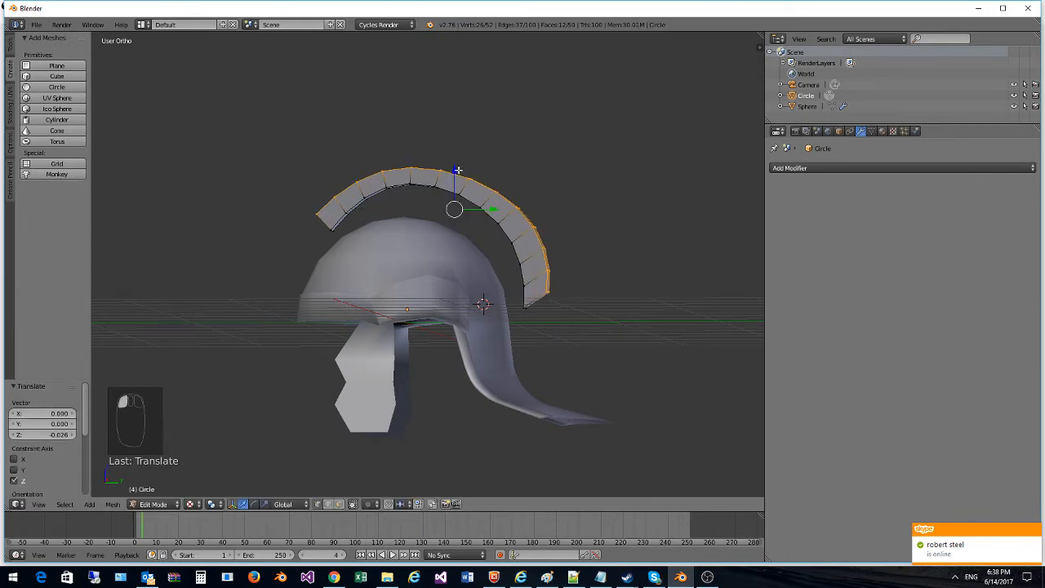
Step: Stretch the crest's outer surface along Z and shift it about 0.016 along Y to even out the thickness
key("s")
key("z")
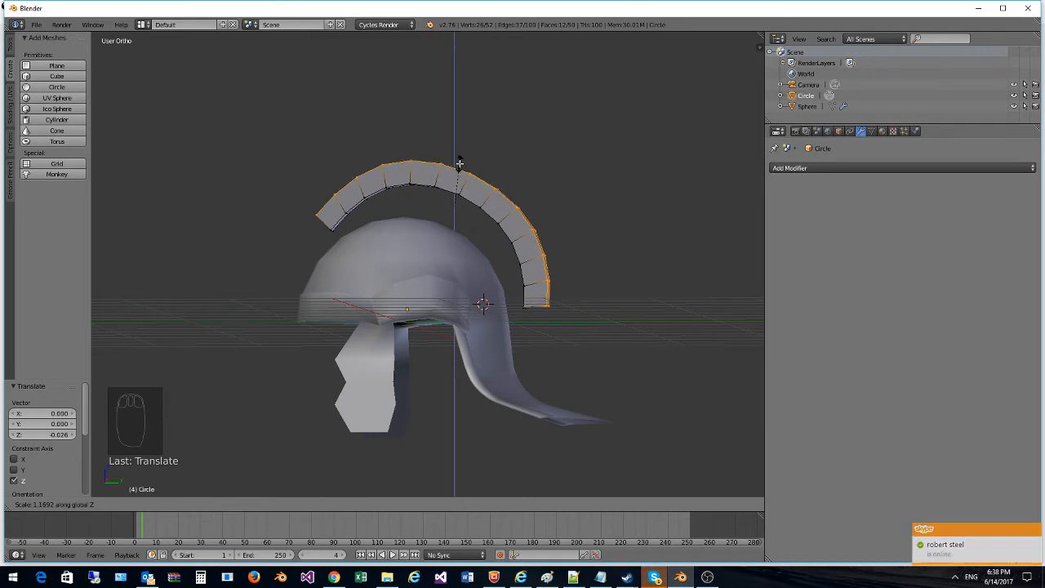
left_click(459, 169)
left_click_drag(497, 210, 499, 209)
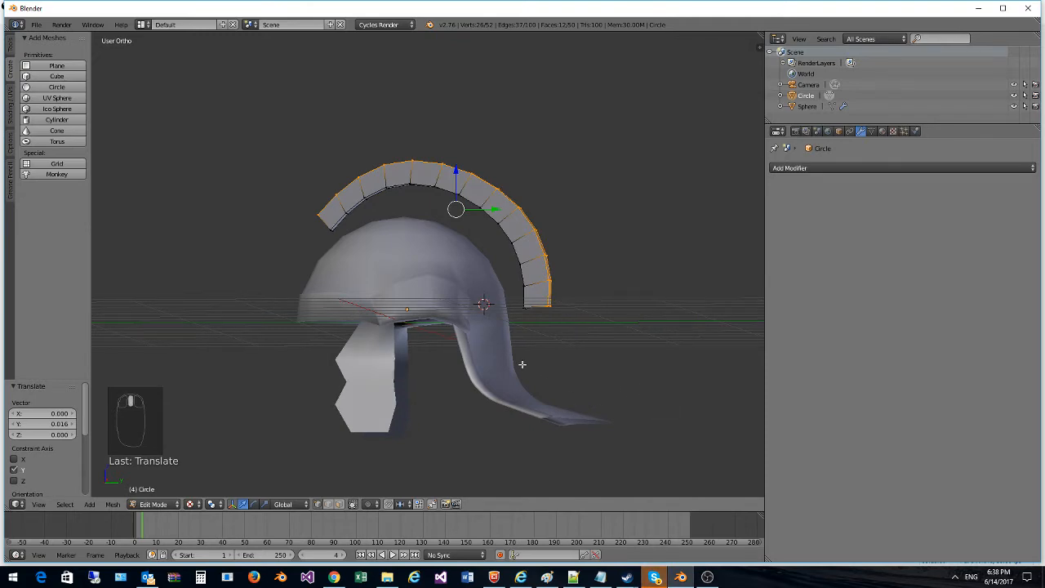
mouse_move(522, 364)
middle_mouse_down()
mouse_move(653, 397)
mouse_move(742, 376)
mouse_move(149, 378)
mouse_move(718, 326)
mouse_move(489, 310)
mouse_move(457, 382)
mouse_move(511, 370)
middle_mouse_up()
middle_click_drag(331, 218, 242, 470)
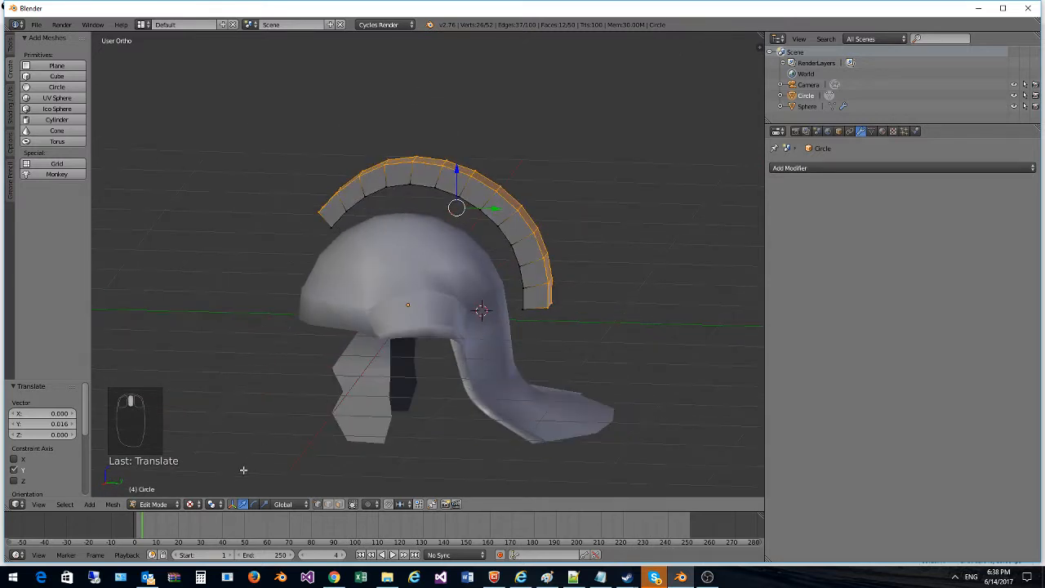
Step: Return to Object Mode and apply smooth shading to the crest
left_click(179, 503)
left_click(159, 489)
middle_click_drag(317, 425, 288, 386)
left_click(9, 45)
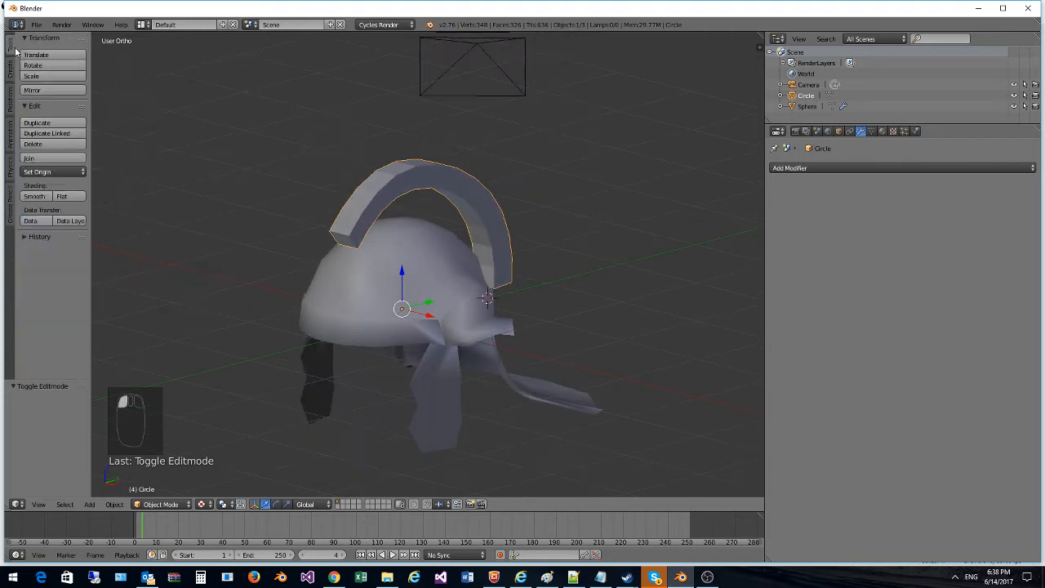
left_click(35, 196)
mouse_move(400, 273)
middle_mouse_down()
mouse_move(450, 275)
mouse_move(509, 257)
mouse_move(591, 288)
mouse_move(337, 289)
mouse_move(385, 248)
mouse_move(373, 233)
mouse_move(225, 181)
middle_mouse_up()
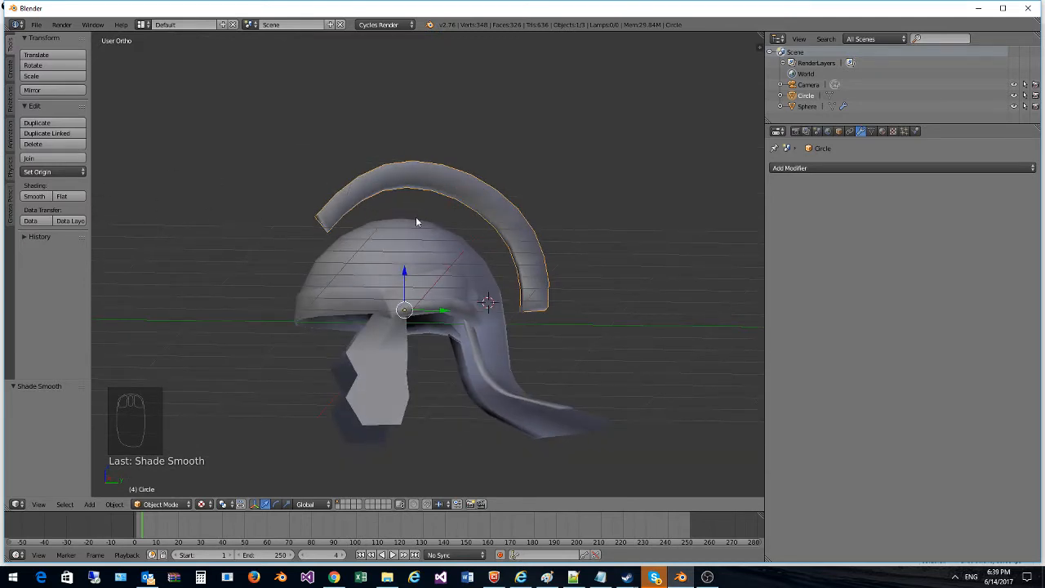
Step: Add a cylinder and scale it by about 0.106, again by 0.58, and by 3.61 along Z into a thin post
left_click(10, 67)
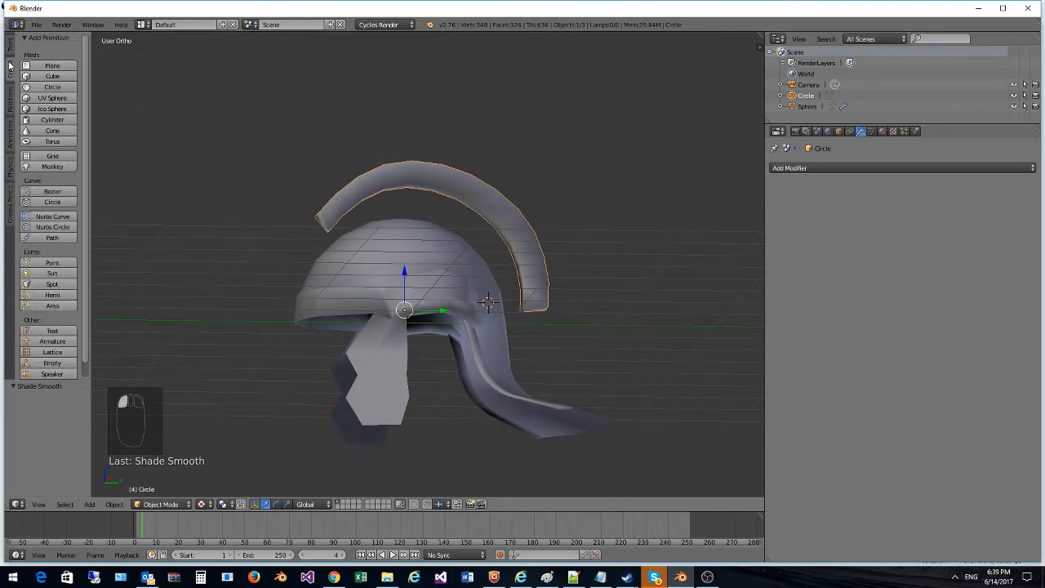
left_click(41, 120)
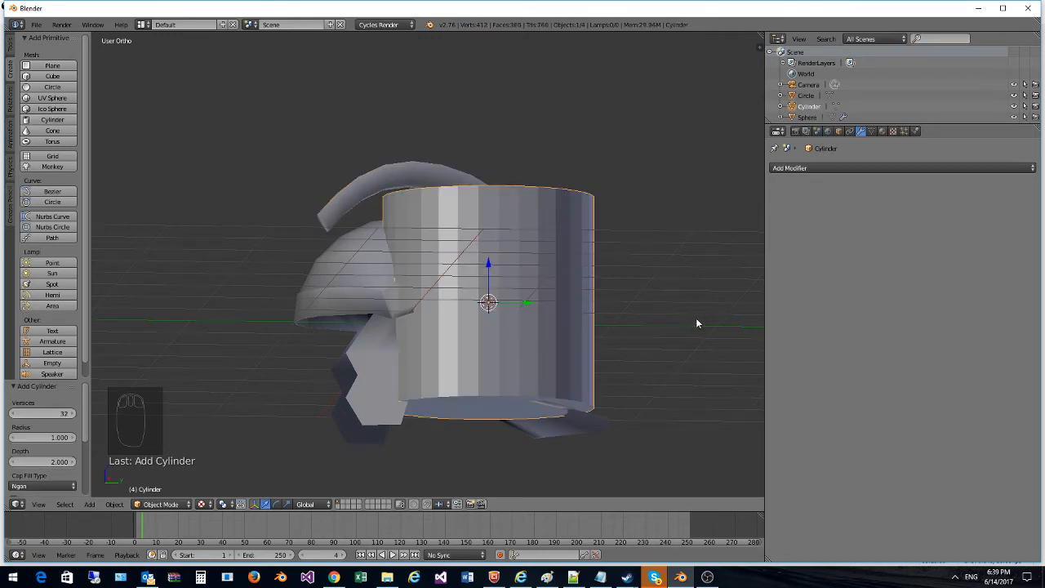
key("s")
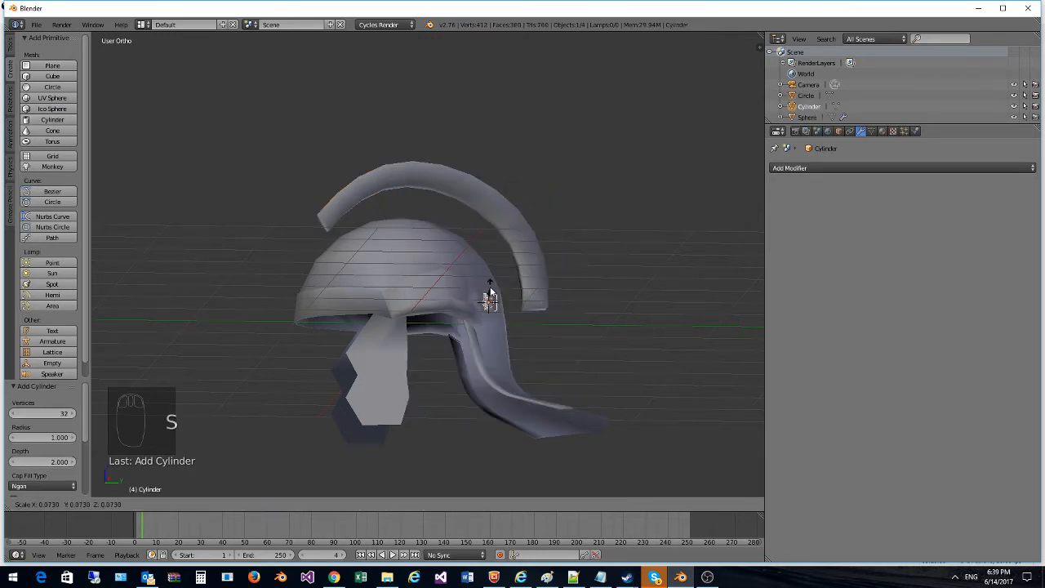
left_click(508, 299)
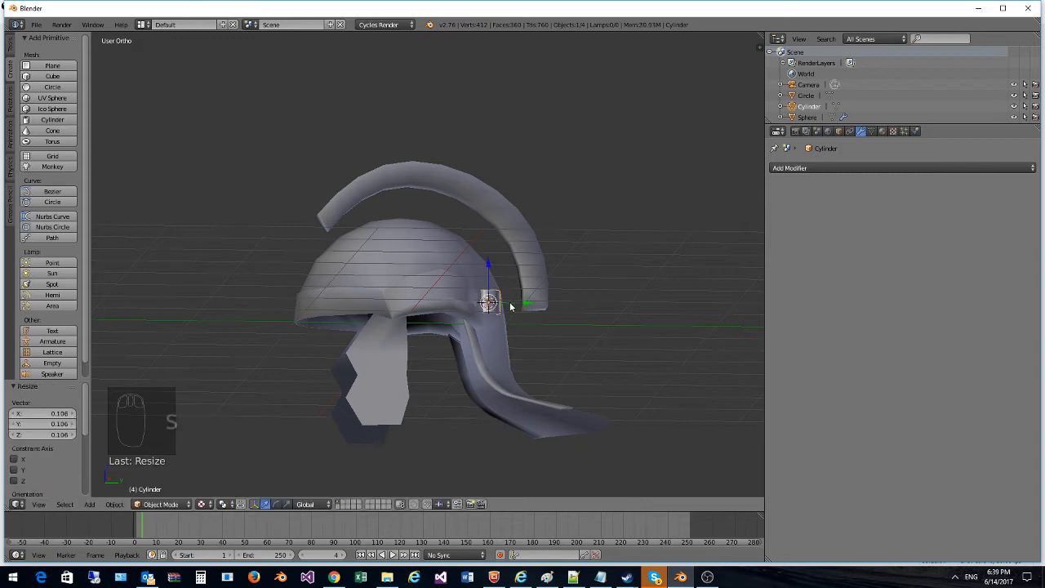
key("s")
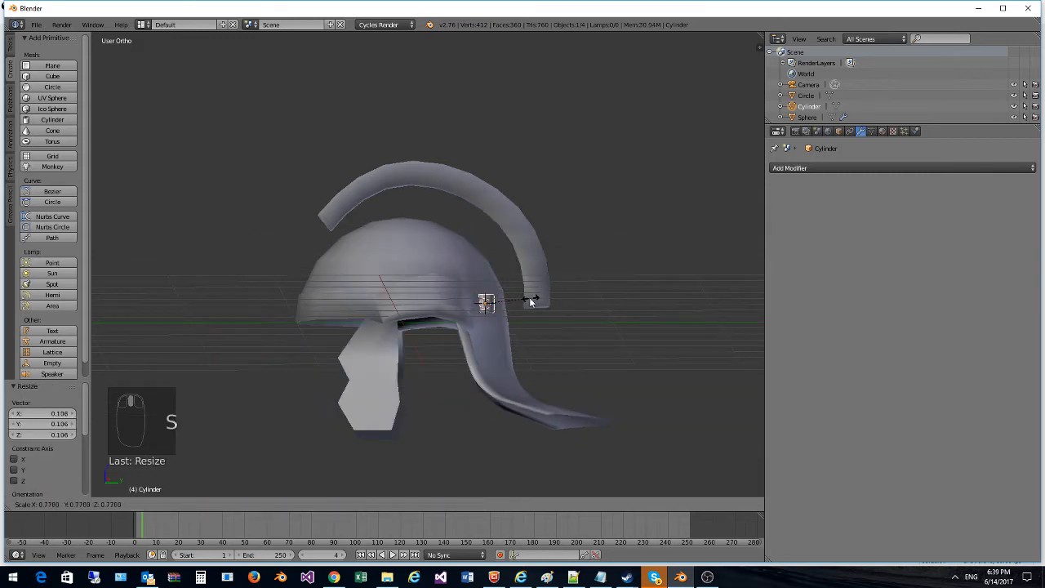
left_click(520, 302)
key("s")
key("z")
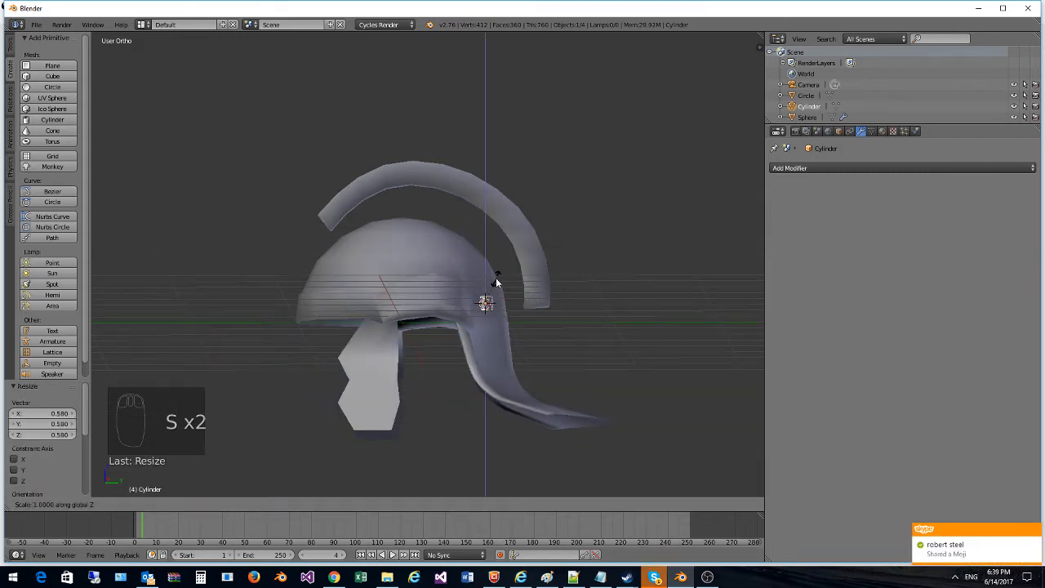
left_click(508, 212)
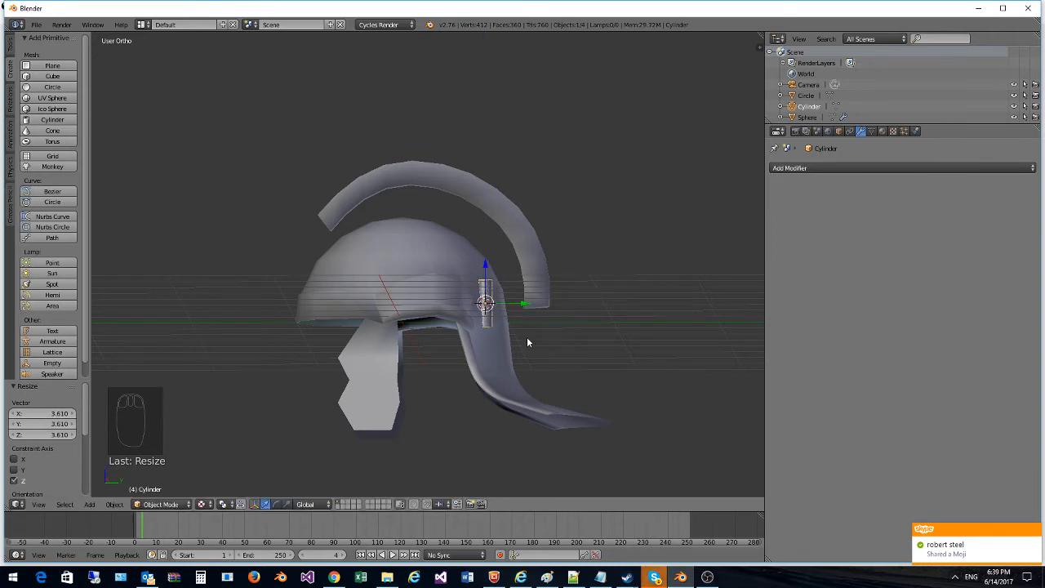
Step: Move the post up between the dome's top and the crest, and tilt it about 12.8° toward the helmet's rear
key("g")
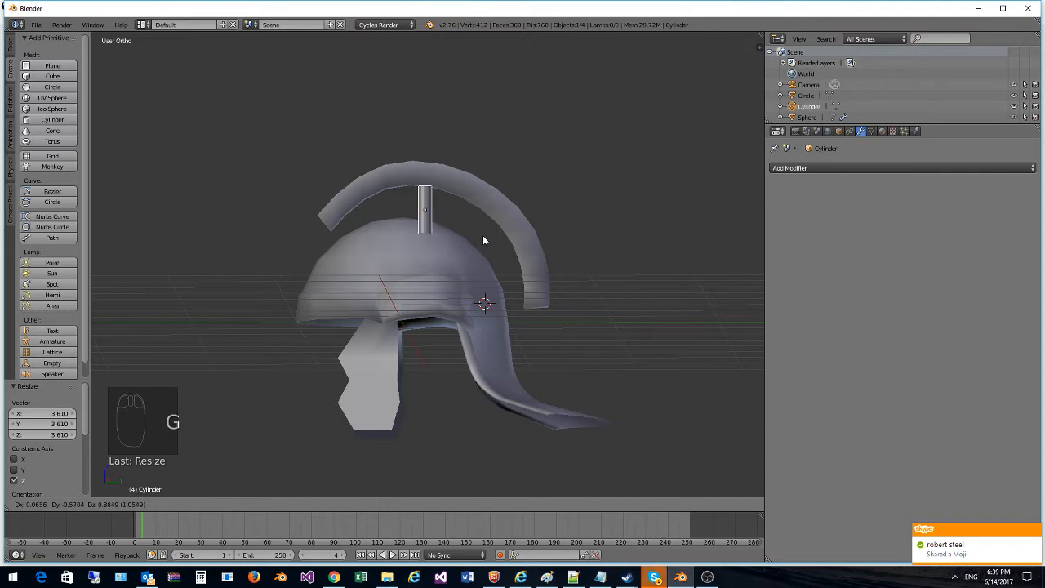
left_click(488, 225)
key("r")
left_click(496, 234)
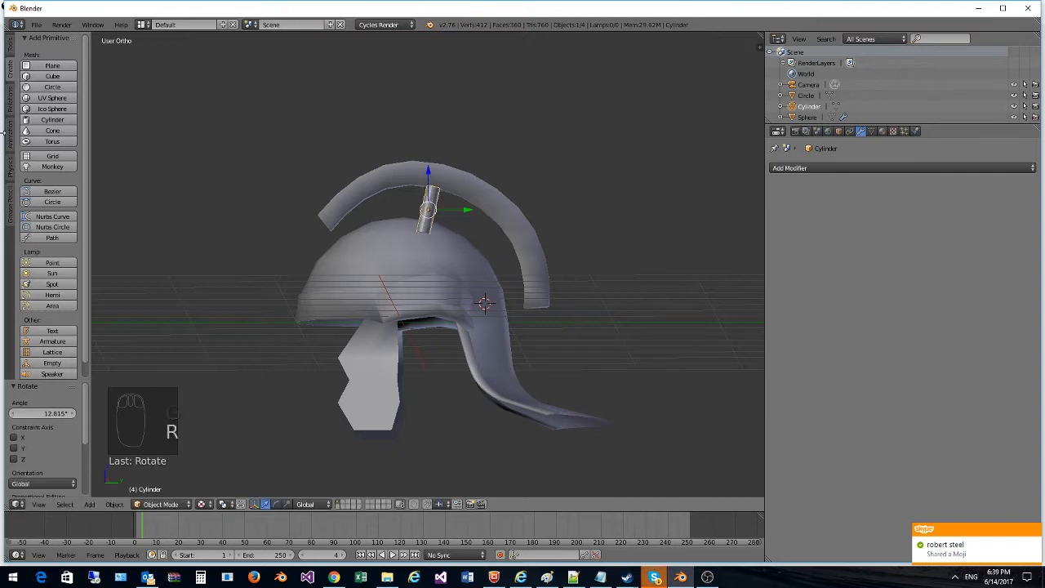
Step: Apply smooth shading to the cylindrical crest post
left_click(10, 49)
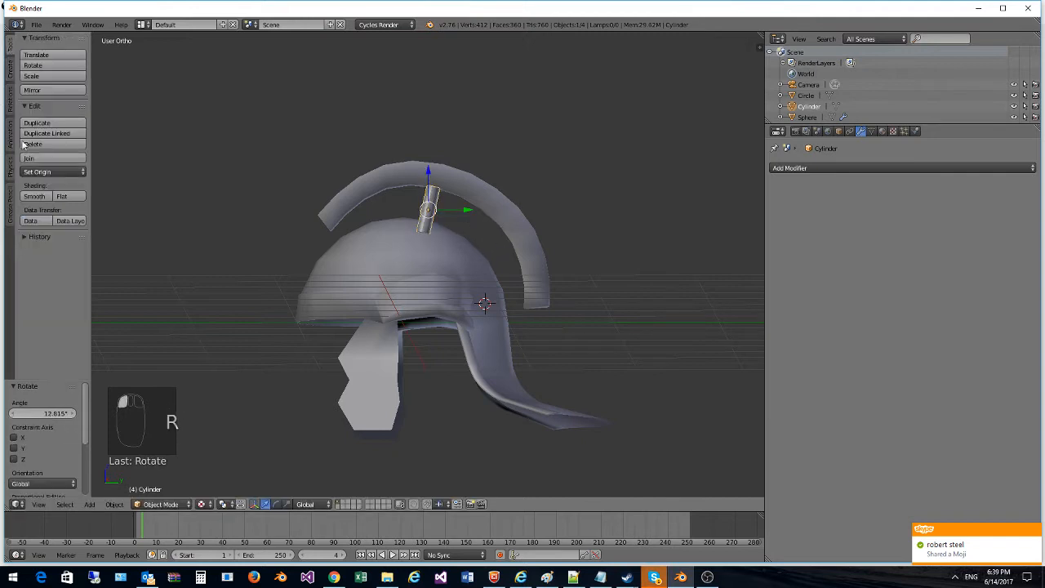
left_click(34, 197)
key("r")
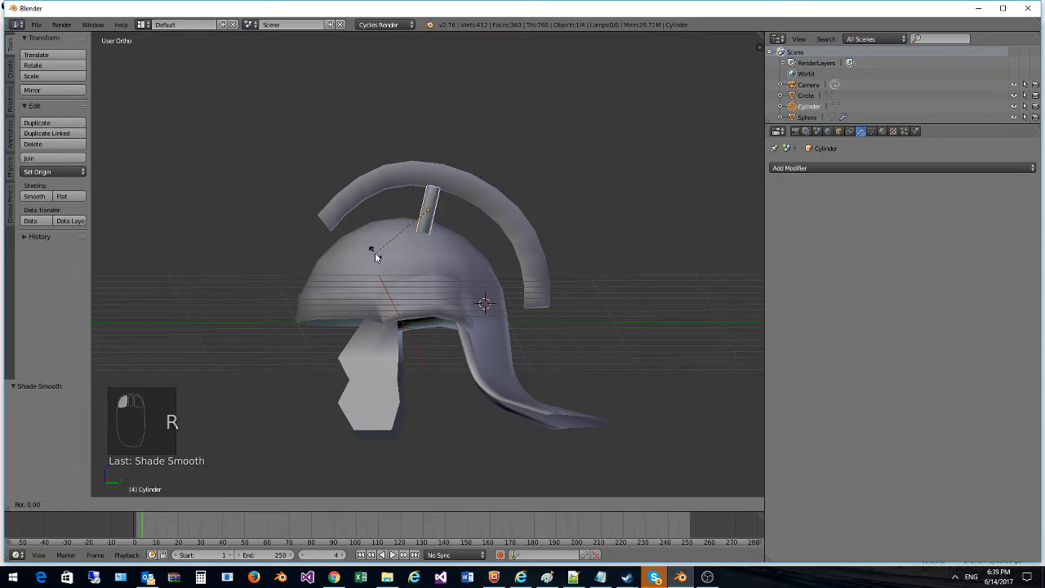
left_click(374, 258)
Step: Center the post under the crest in front view by moving it about -0.453 along X, fine-tuning it in wireframe
key("KP_1")
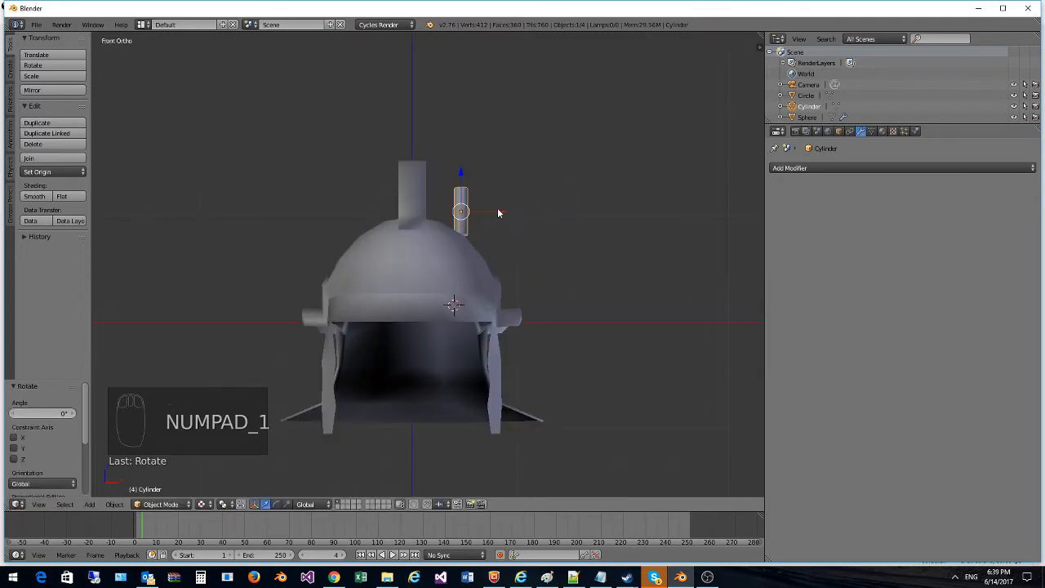
left_click_drag(497, 207, 449, 207)
key("z")
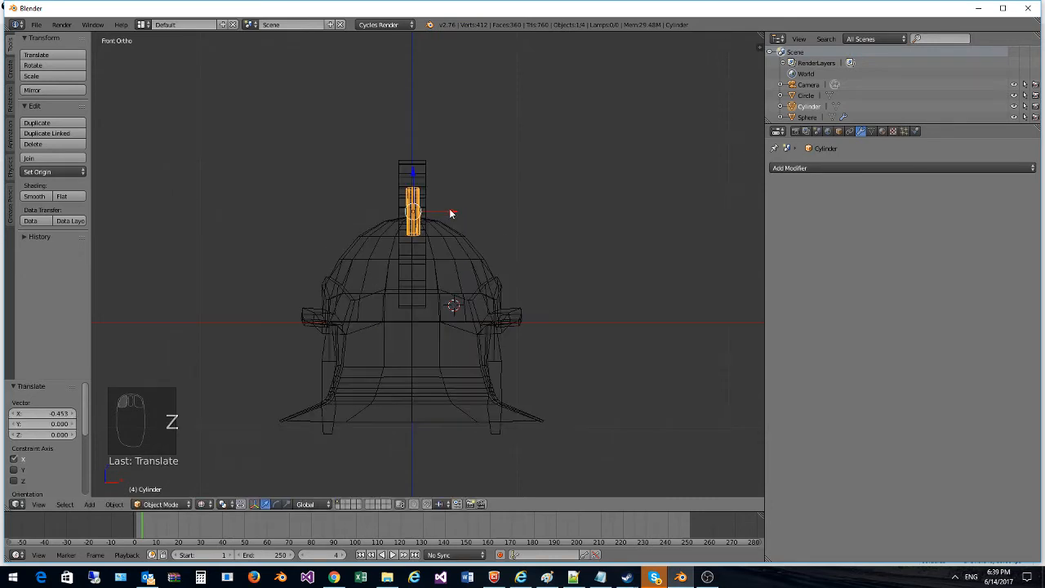
key("z")
key("z")
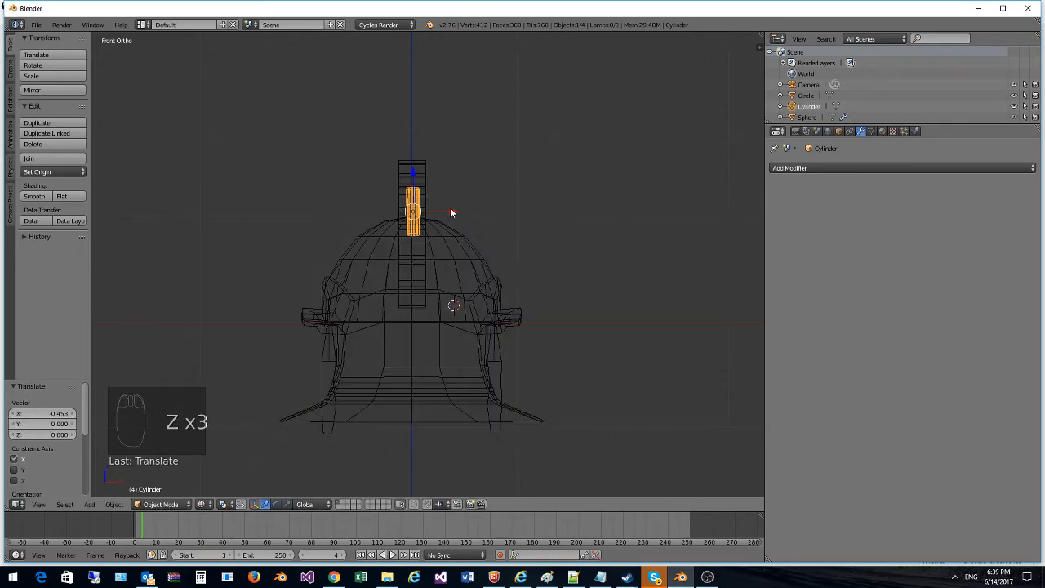
left_click_drag(450, 208, 450, 205)
left_click_drag(451, 207, 449, 210)
mouse_move(455, 205)
middle_mouse_down()
mouse_move(352, 233)
mouse_move(310, 215)
middle_mouse_up()
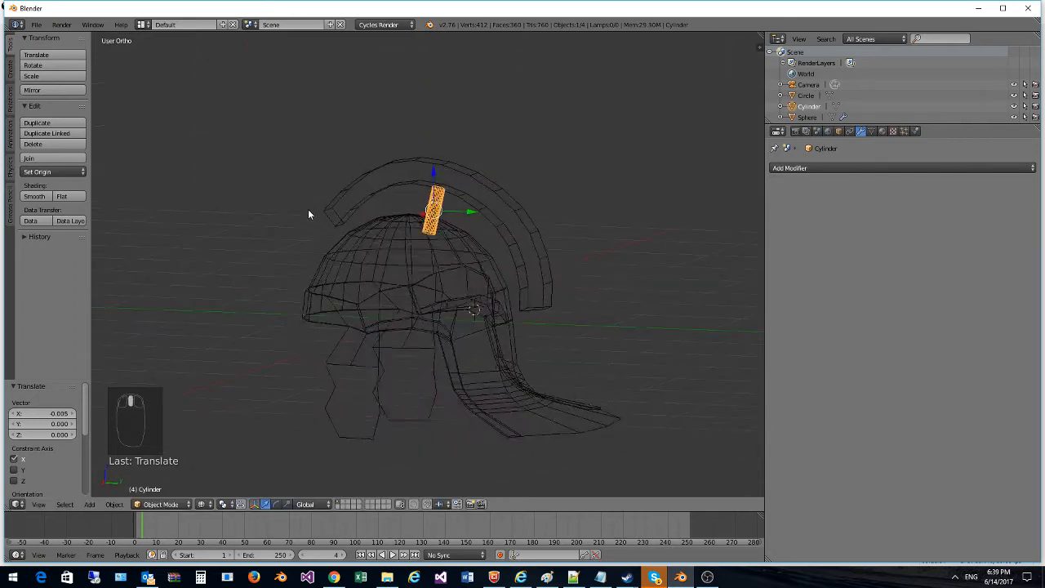
key("z")
Step: In right view, shift the post about 0.026 along Y and 0.041 along Z so it bridges the dome and crest
middle_click_drag(417, 244, 456, 229)
key("KP_3")
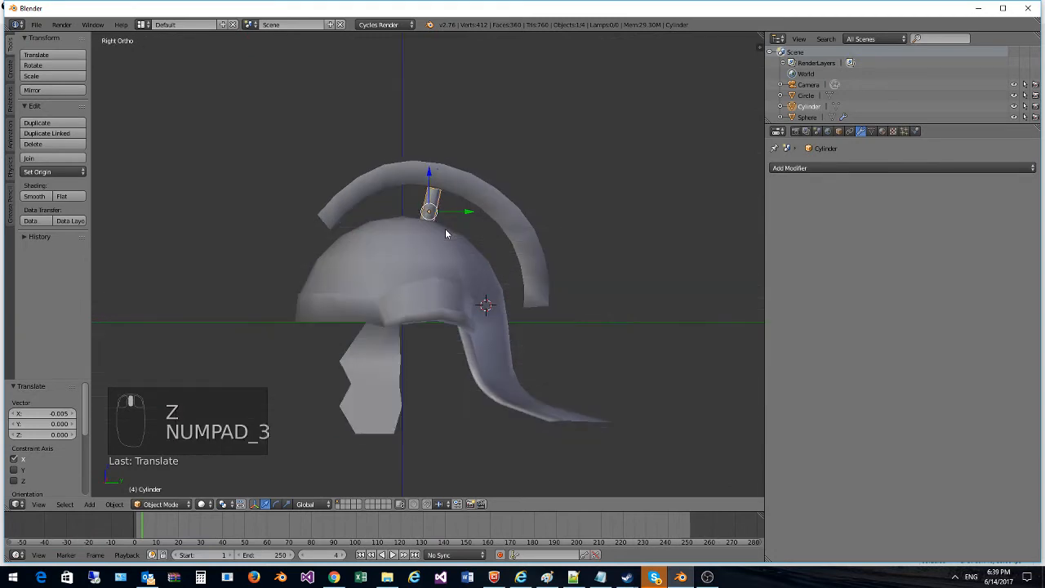
key("g")
left_click(481, 177)
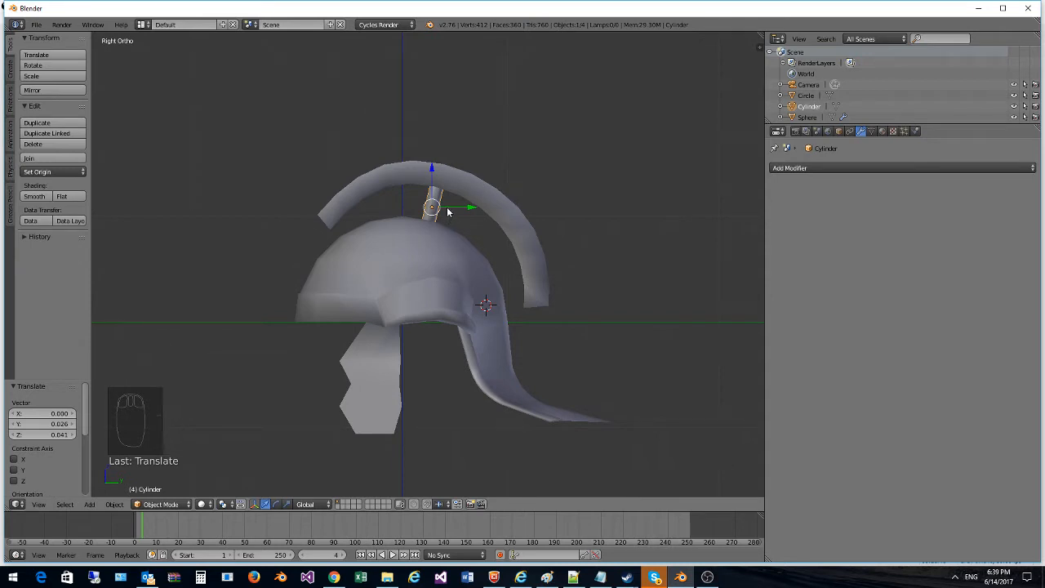
Step: Duplicate the crest post to the dome's rear, offset about 0.593 along Y and -0.407 along Z, and rotate the copy about 40.9°
key("shift+d")
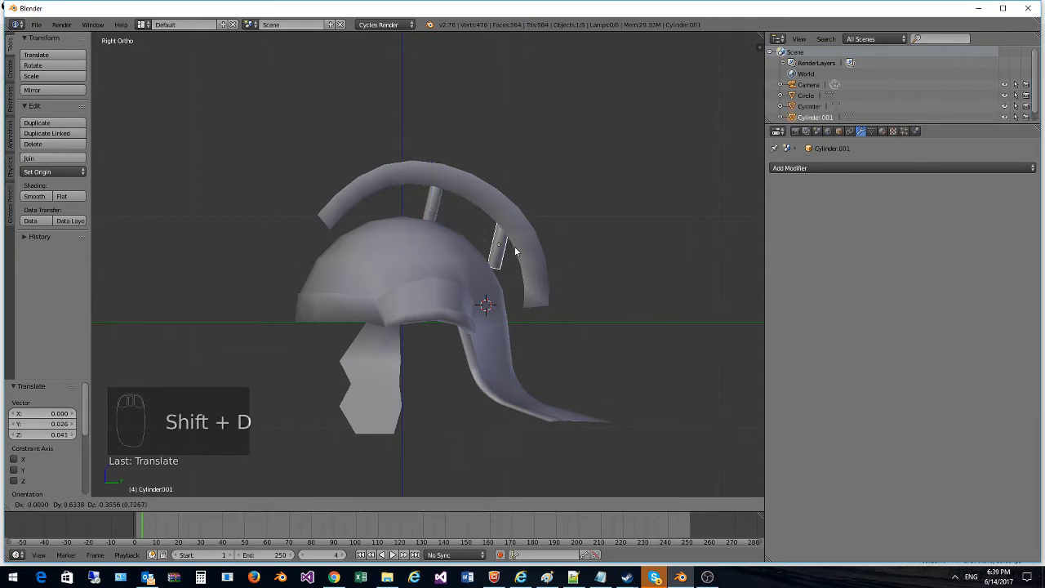
left_click(510, 256)
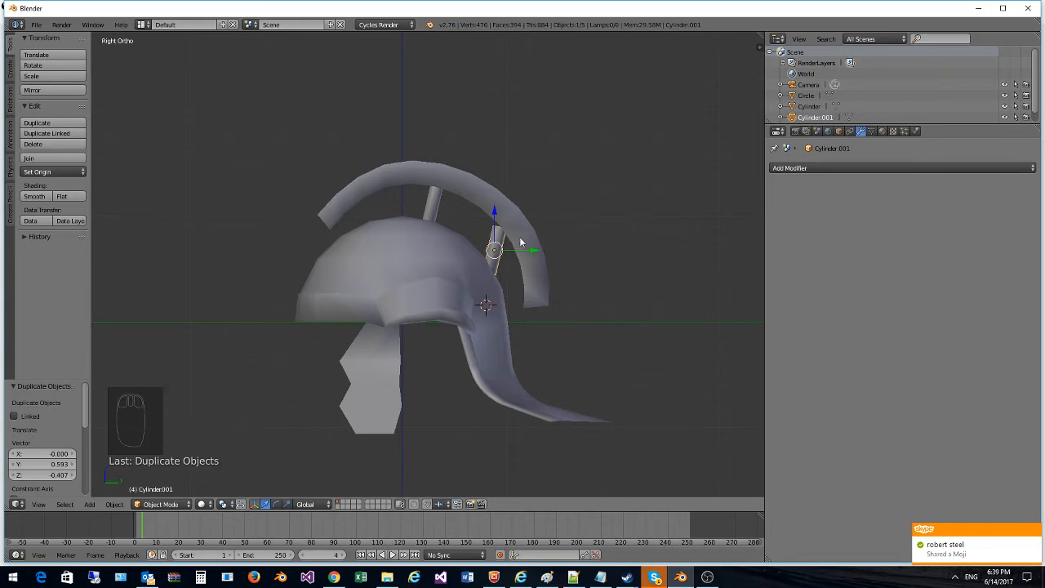
key("r")
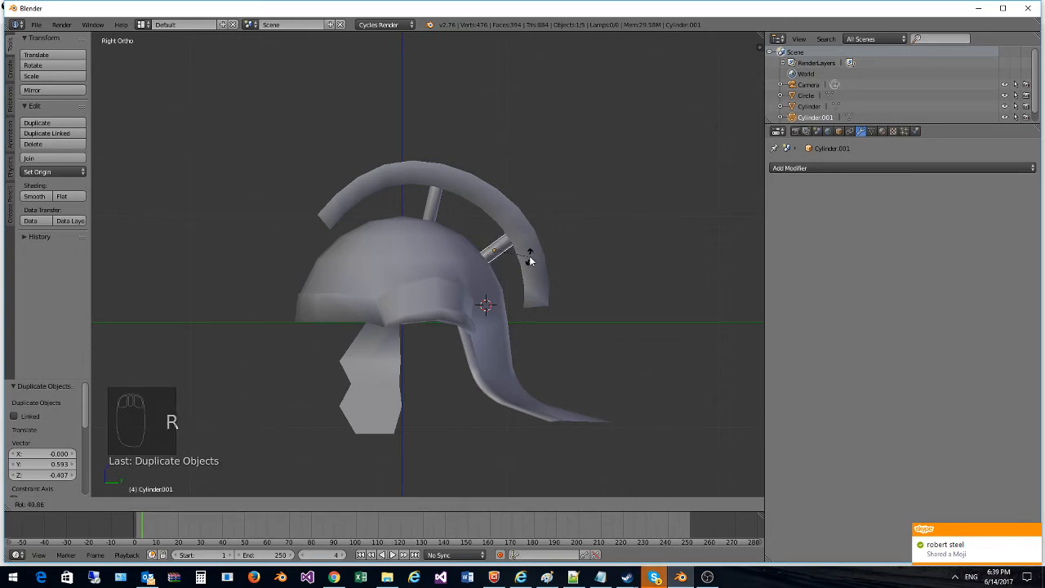
left_click(531, 260)
Step: Duplicate the rear post to the dome's front, rotate the copy about -85.3°, and nudge it about -0.088 along Y and -0.062 along Z
key("shift+d")
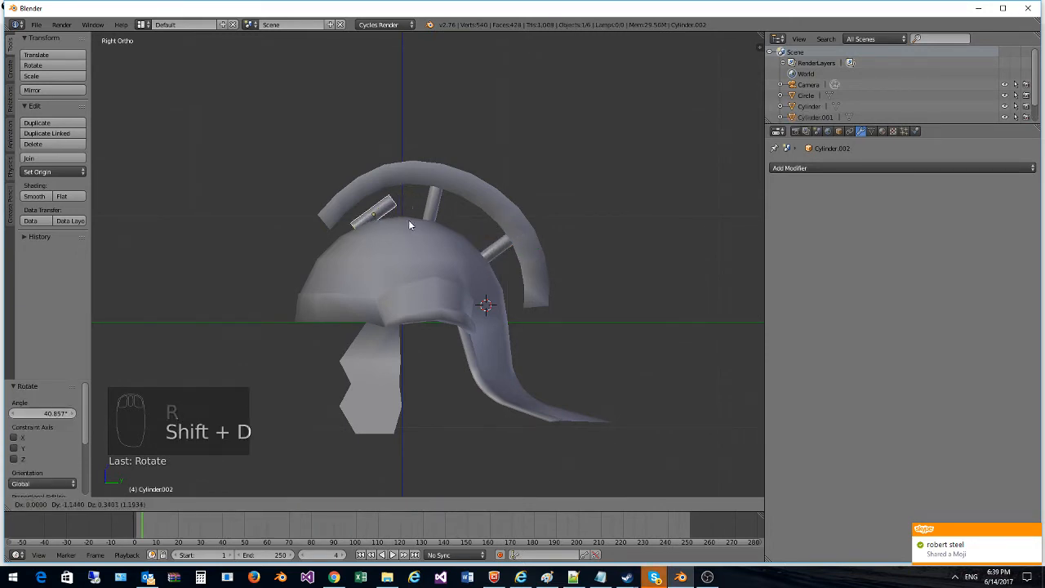
left_click(409, 233)
key("r")
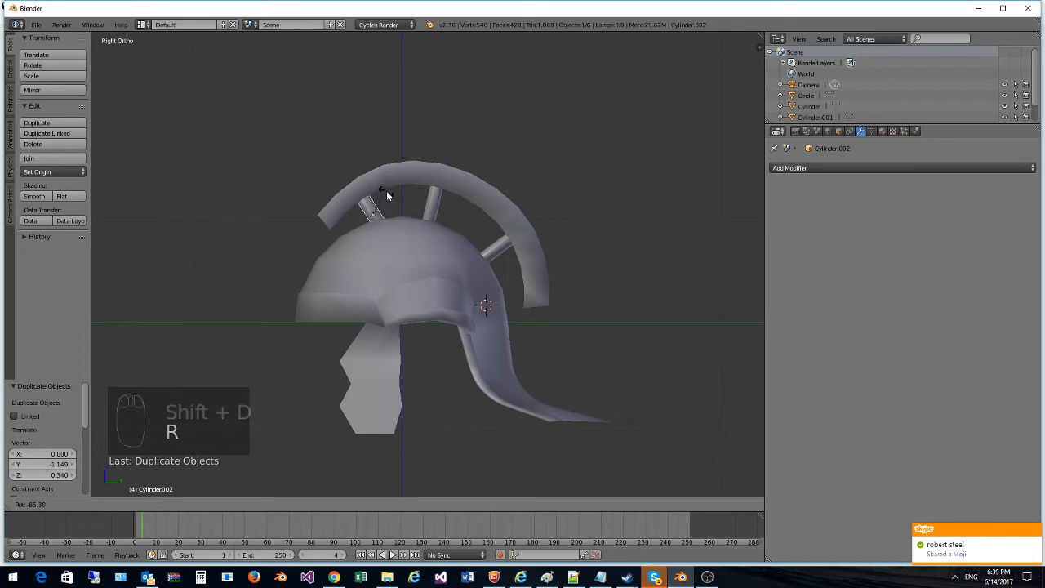
left_click(386, 196)
key("g")
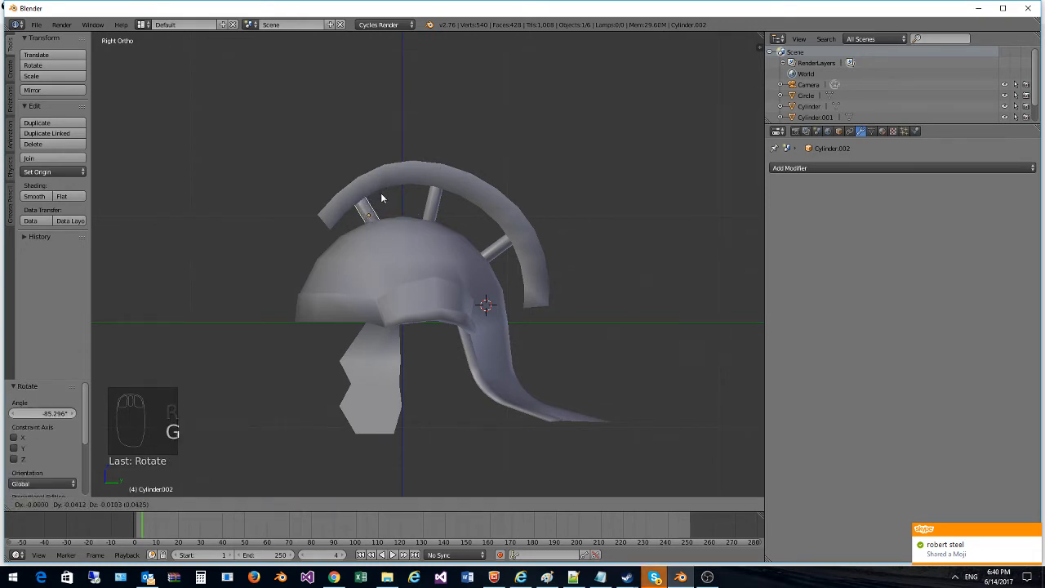
left_click(374, 201)
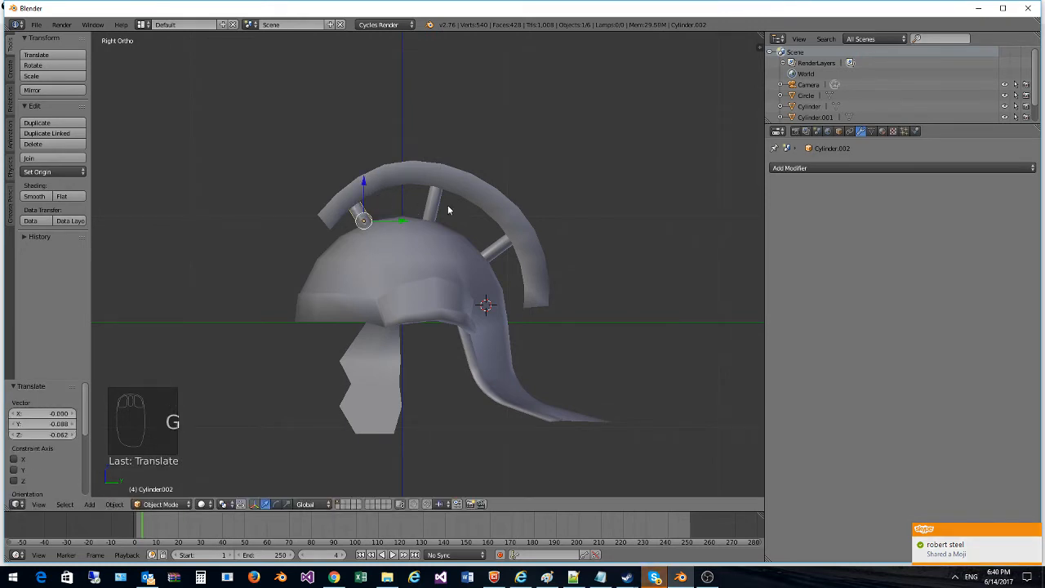
Step: Shift the middle post about 0.082 along Y and -0.036 along Z
right_click(449, 210)
key("g")
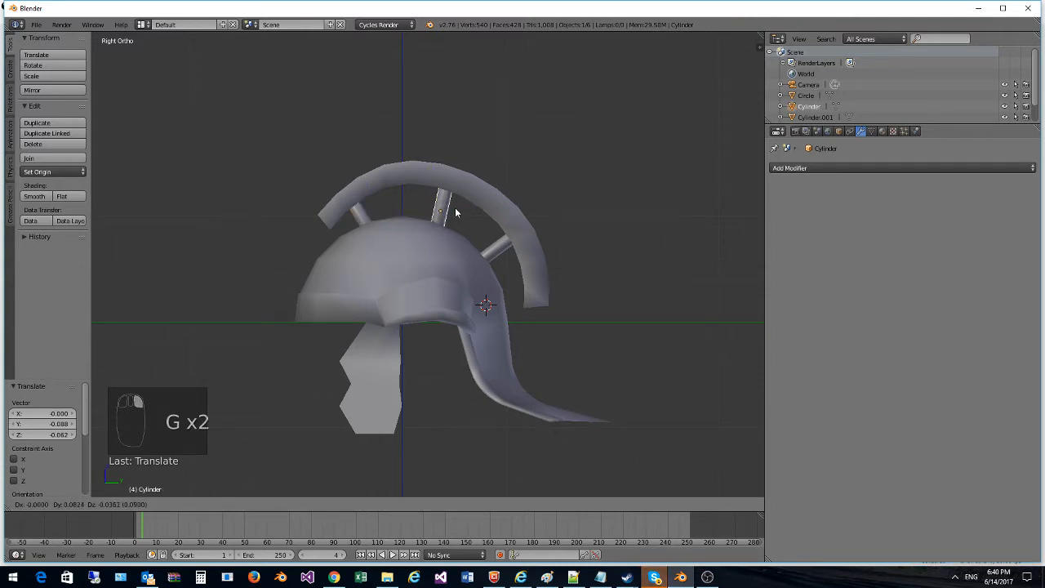
left_click(456, 212)
Step: Widen the crest by scaling it about 1.24 along the X axis
middle_click_drag(515, 220, 425, 222)
right_click(424, 222)
mouse_move(462, 270)
middle_mouse_down()
mouse_move(384, 229)
mouse_move(387, 307)
mouse_move(339, 249)
mouse_move(393, 242)
mouse_move(542, 294)
mouse_move(506, 335)
mouse_move(457, 280)
middle_mouse_up()
key("s")
key("x")
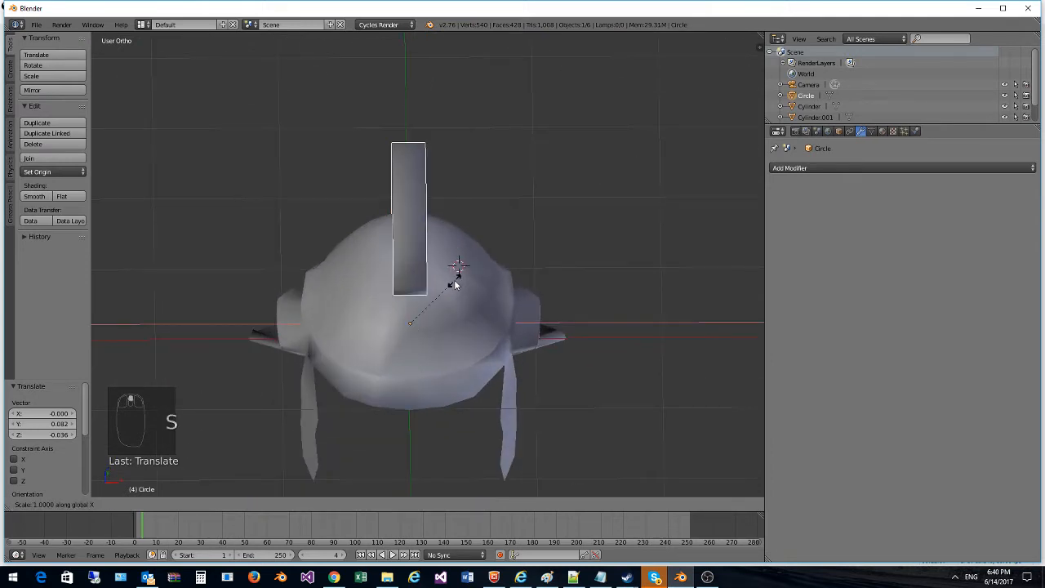
left_click(472, 283)
scroll(476, 308, "down", 2)
middle_click_drag(475, 309, 341, 180)
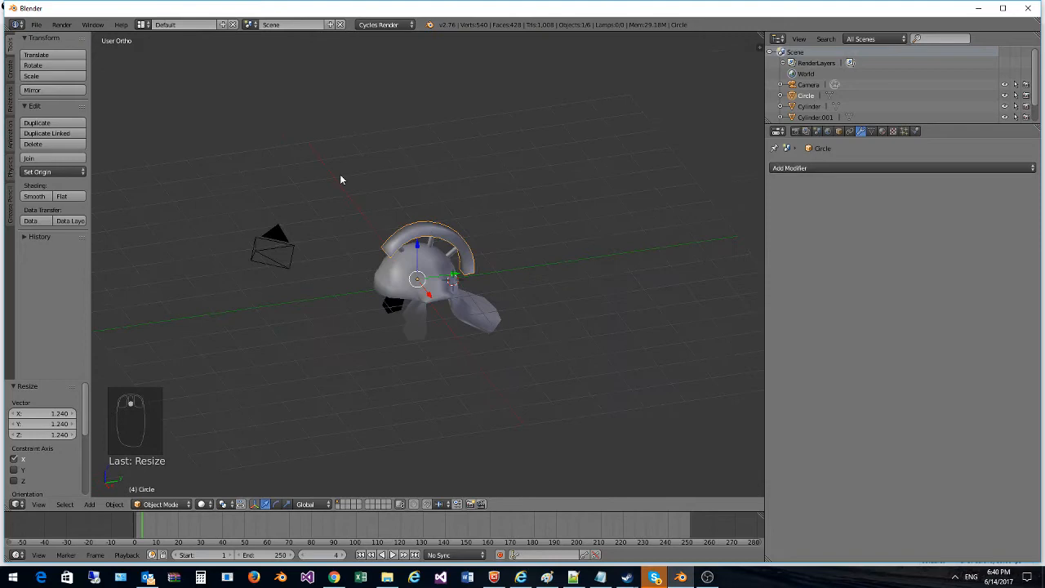
Step: Check the Roman centurion helmet reference in Chrome, and add a 32-vertex mesh circle of radius 1 in Blender
left_click(10, 66)
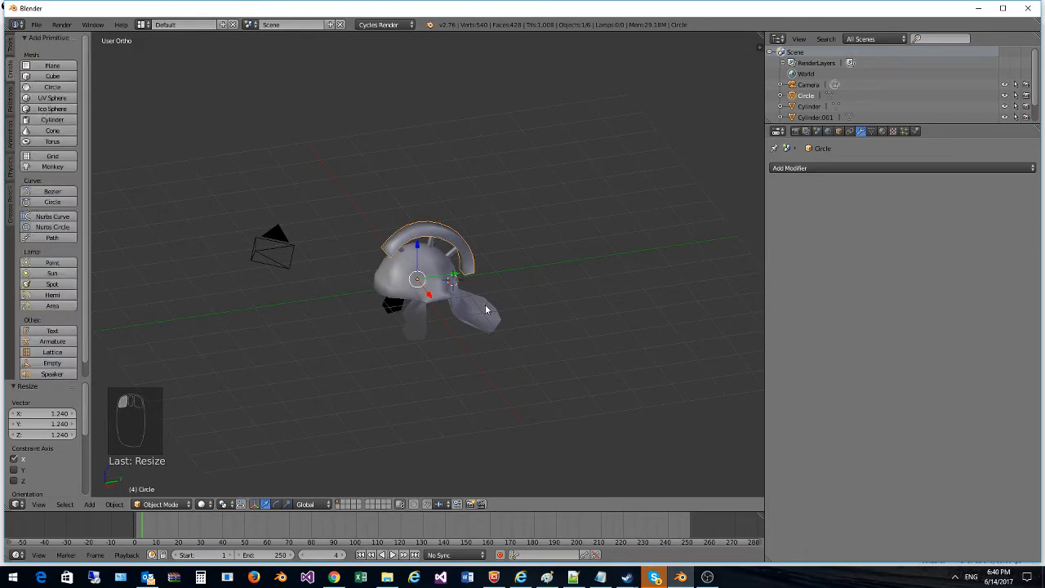
left_click(333, 577)
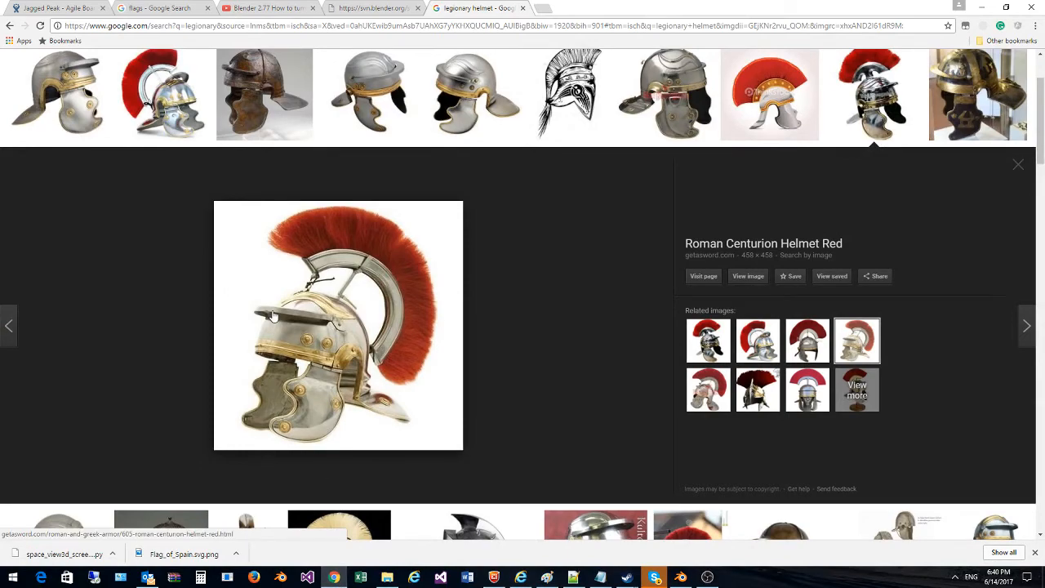
left_click(981, 7)
scroll(369, 244, "up", 5)
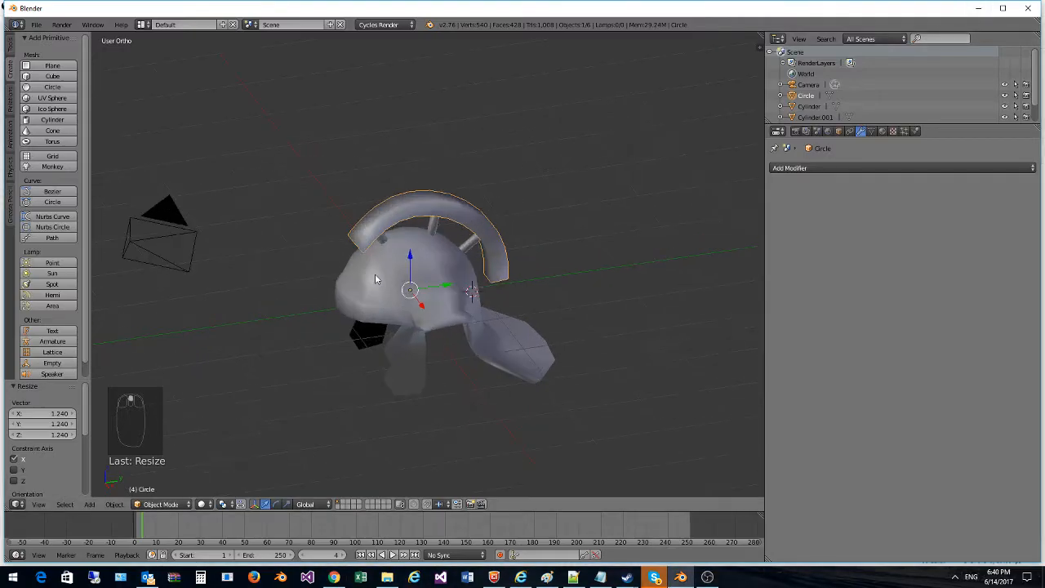
left_click(49, 87)
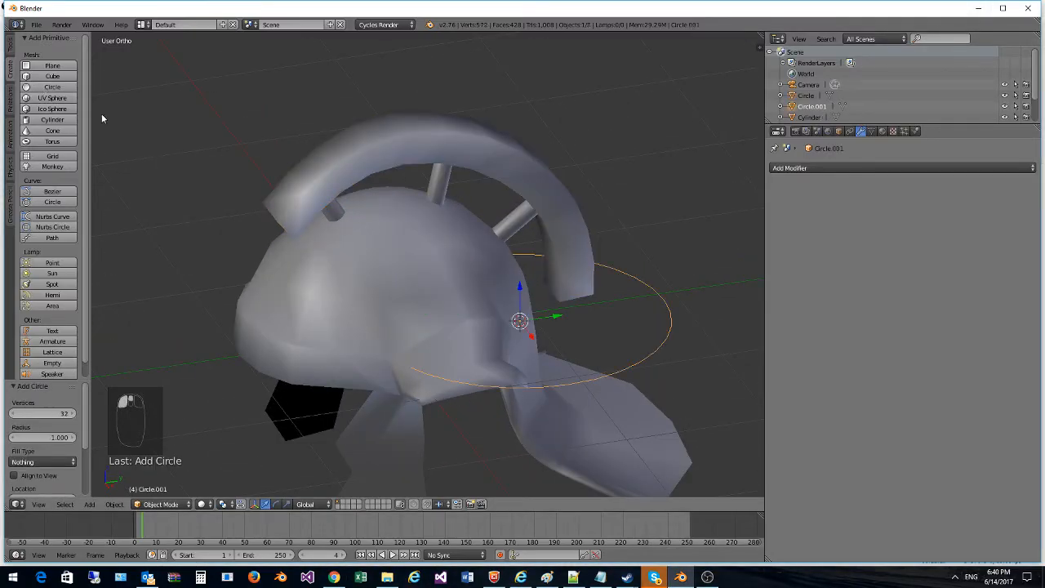
Step: In top view, move the circle over the dome by about -0.341 X and -0.757 Y, and scale it to about 0.822
middle_click_drag(101, 114, 386, 235)
key("KP_7")
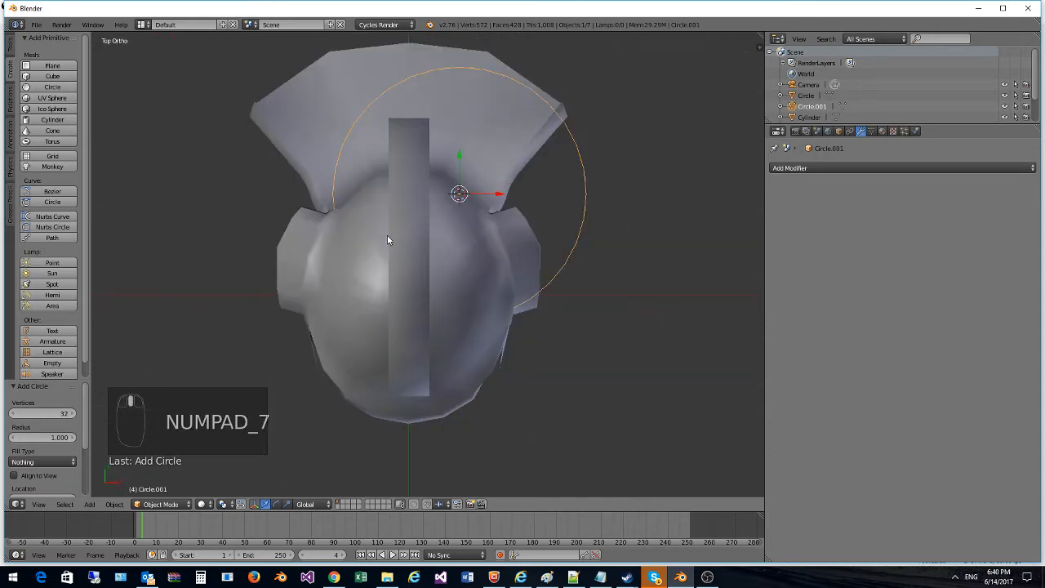
key("KP_5")
key("KP_5")
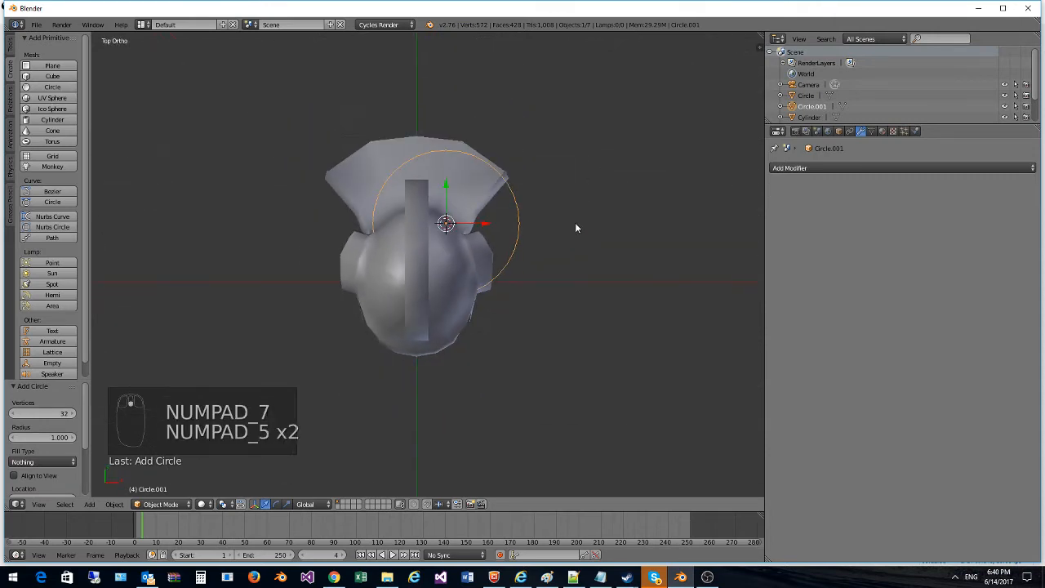
key("g")
left_click(547, 285)
key("s")
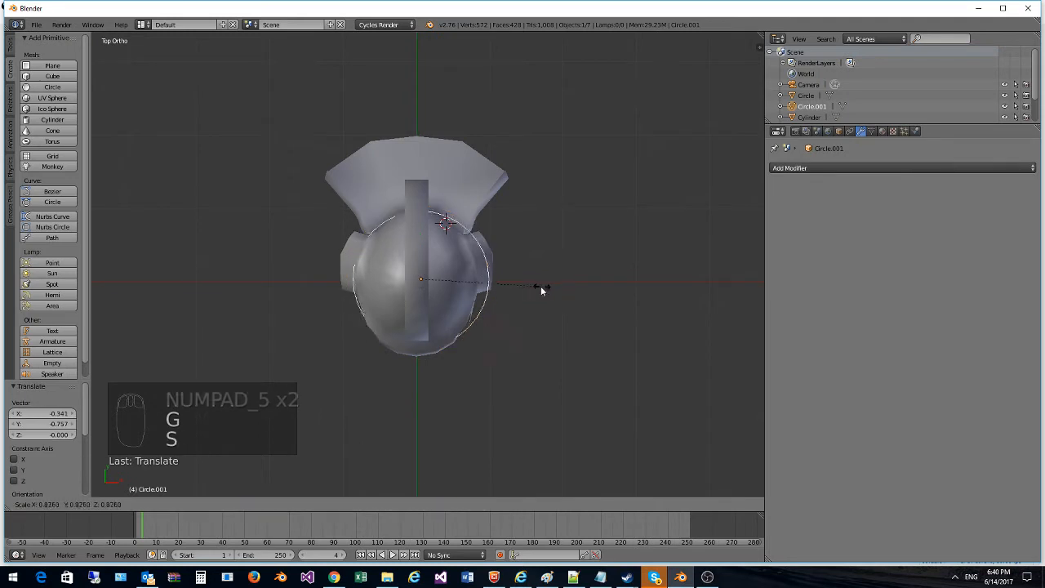
left_click(529, 281)
Step: In wireframe, shift the circle about -0.037 X and -0.082 Y, and center it with a further move of about -0.015 along X
key("z")
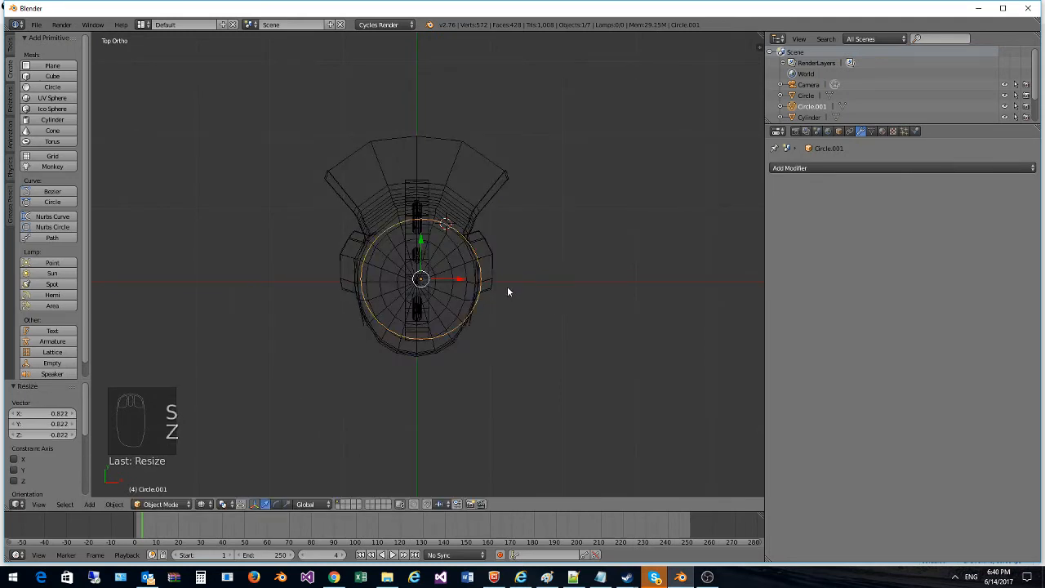
key("g")
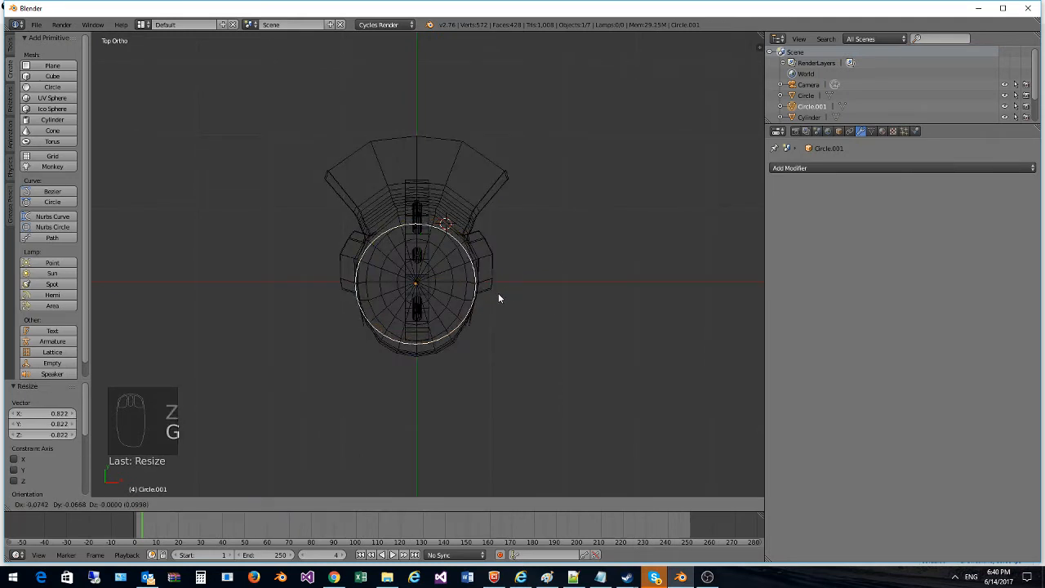
left_click(497, 302)
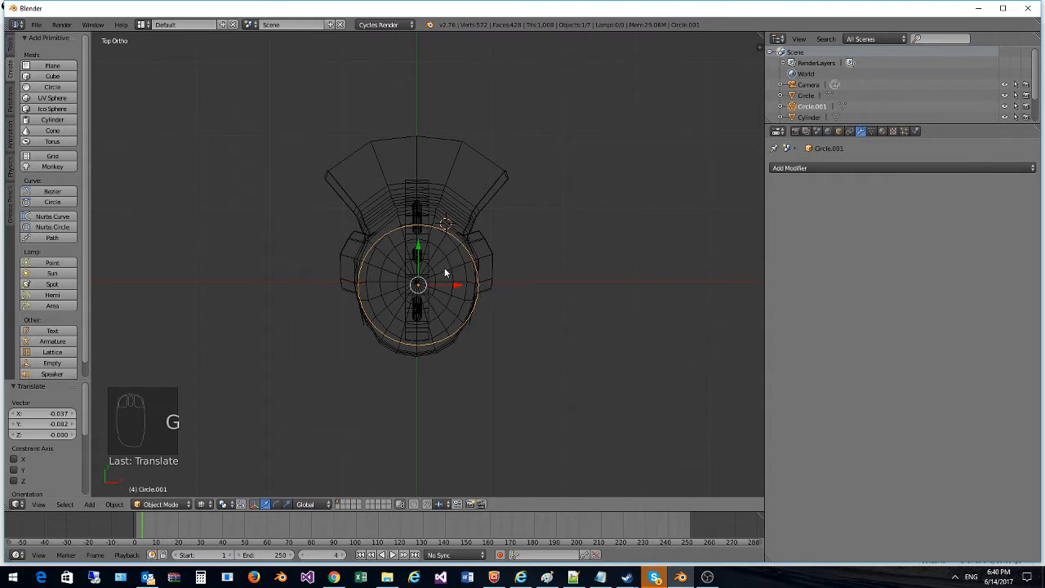
key("g")
key("x")
left_click(462, 283)
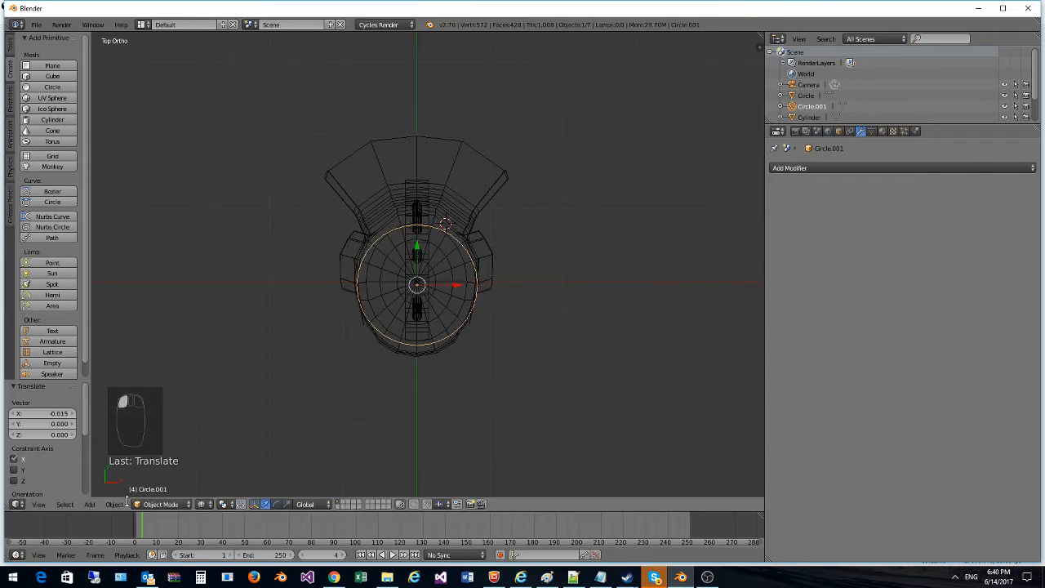
Step: Delete the circle's rear vertices in Edit Mode, keeping only the arc around the helmet's front
left_click(155, 504)
left_click(161, 477)
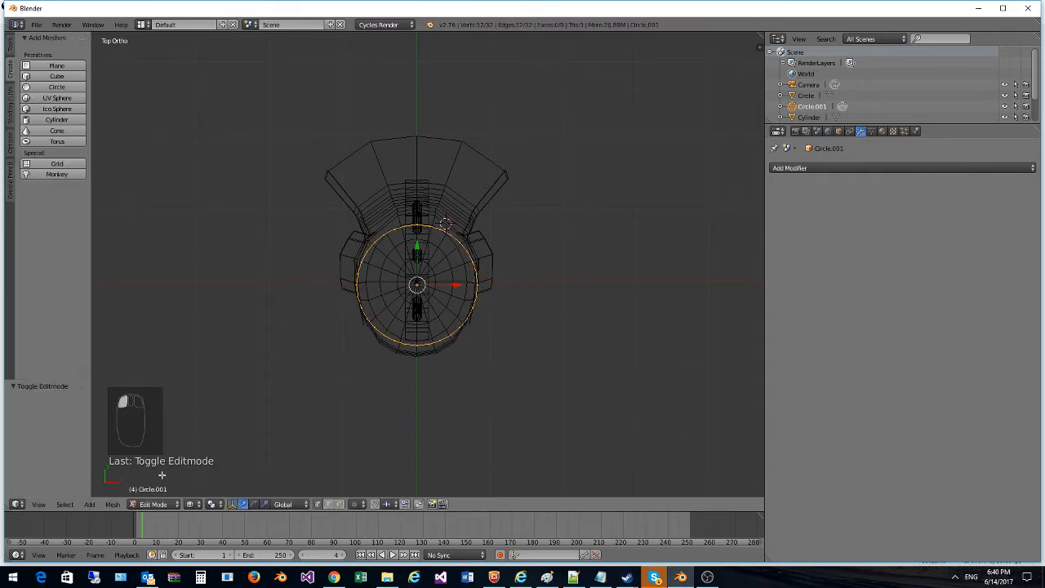
right_click(497, 266)
key("b")
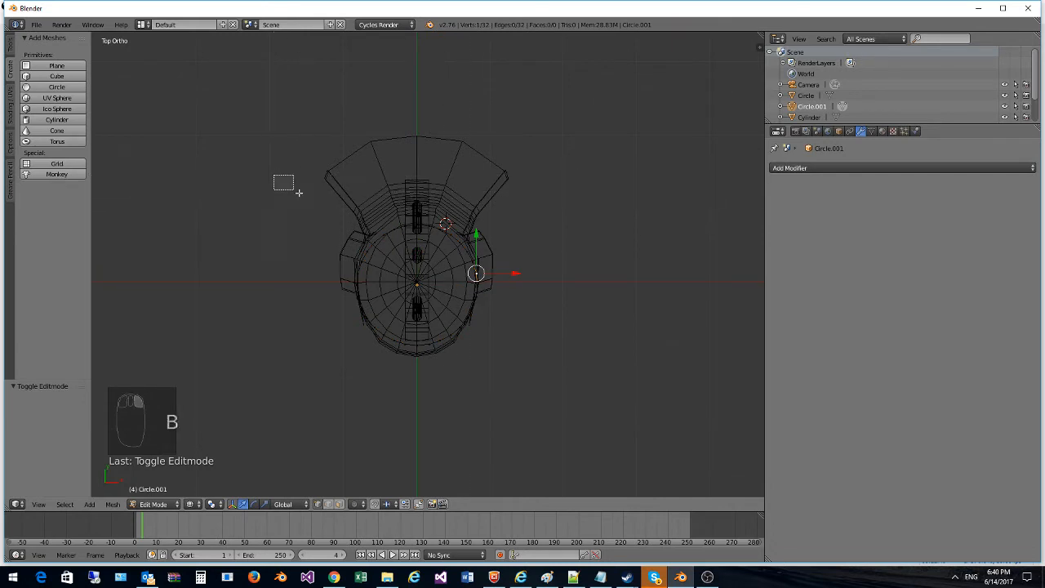
left_click_drag(273, 174, 550, 296)
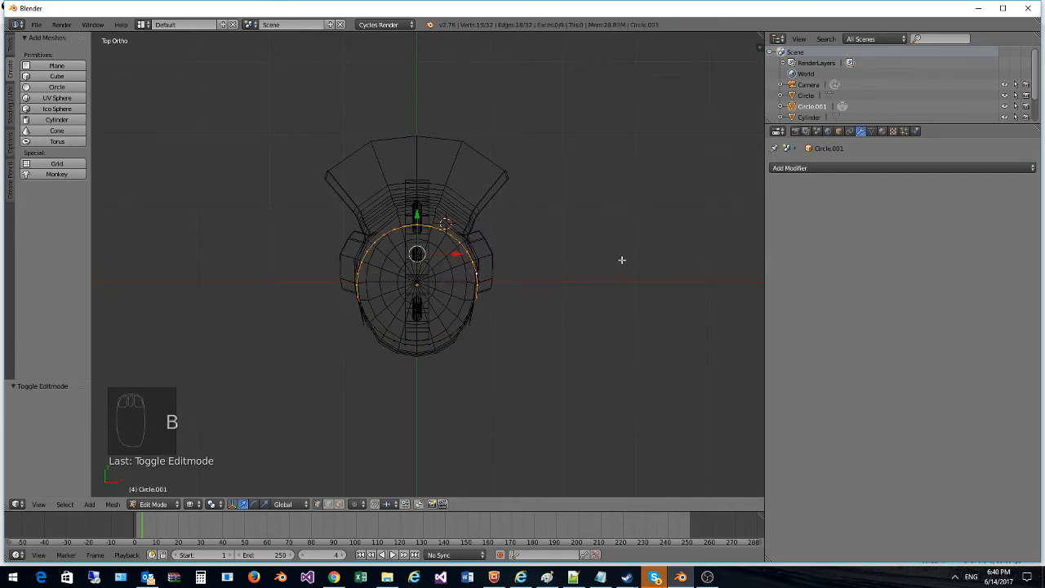
key("Delete")
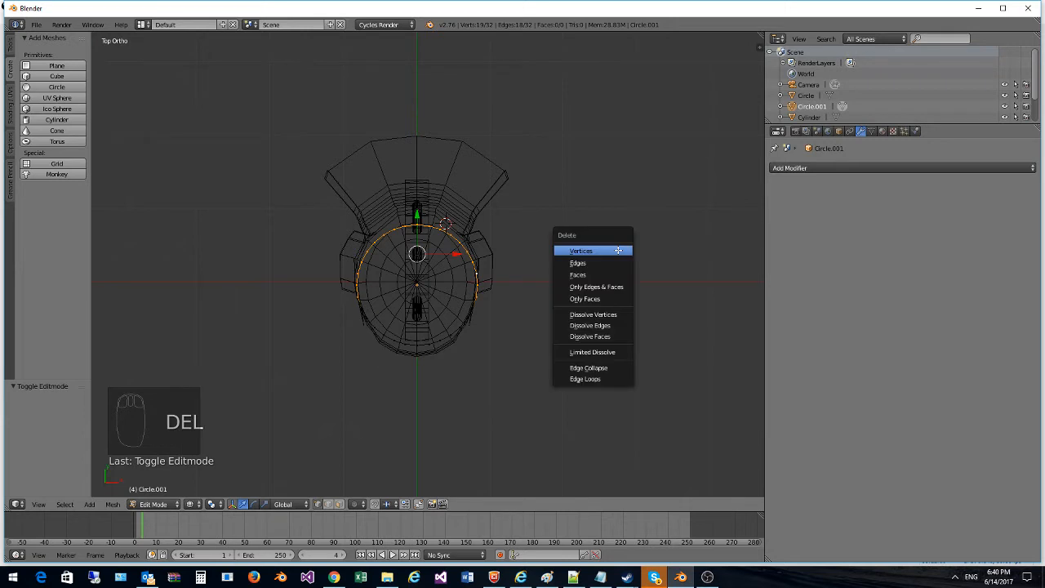
left_click(618, 248)
Step: Scale the front arc about 1.287 along Y and move it about -0.03 along Y to follow the dome's front outline
key("b")
left_click_drag(338, 252, 522, 379)
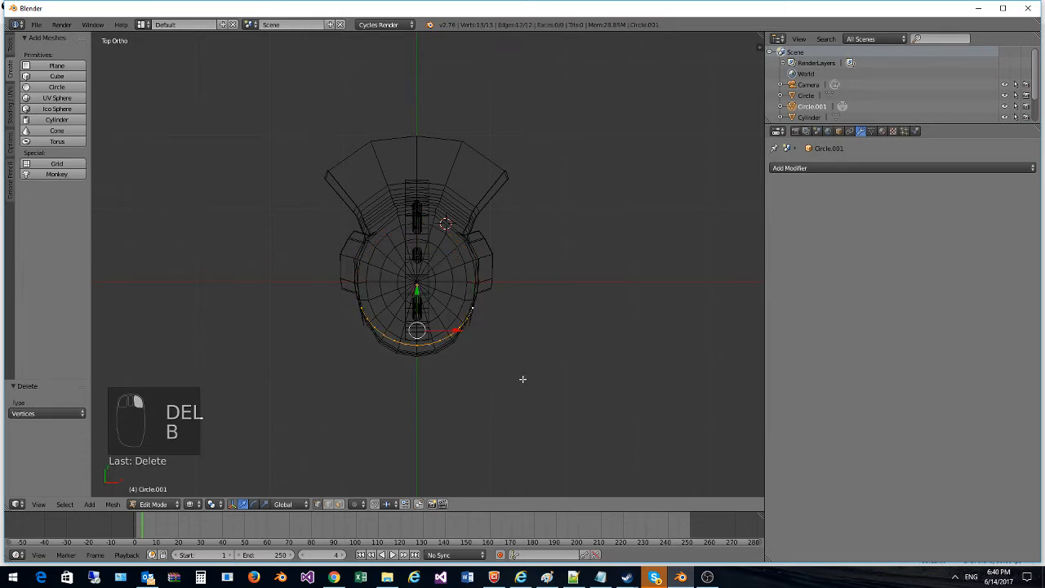
key("s")
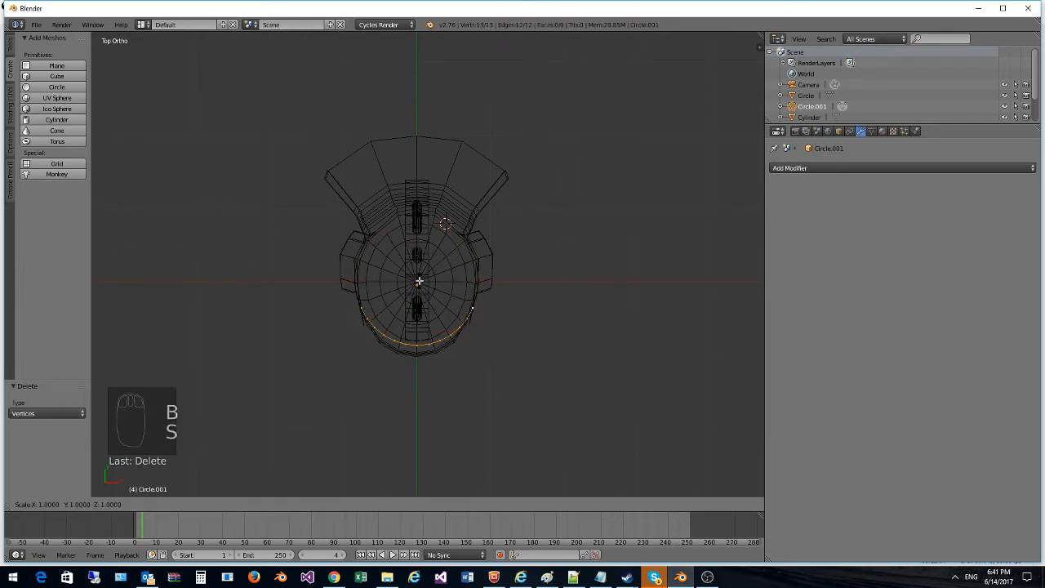
key("y")
left_click(421, 266)
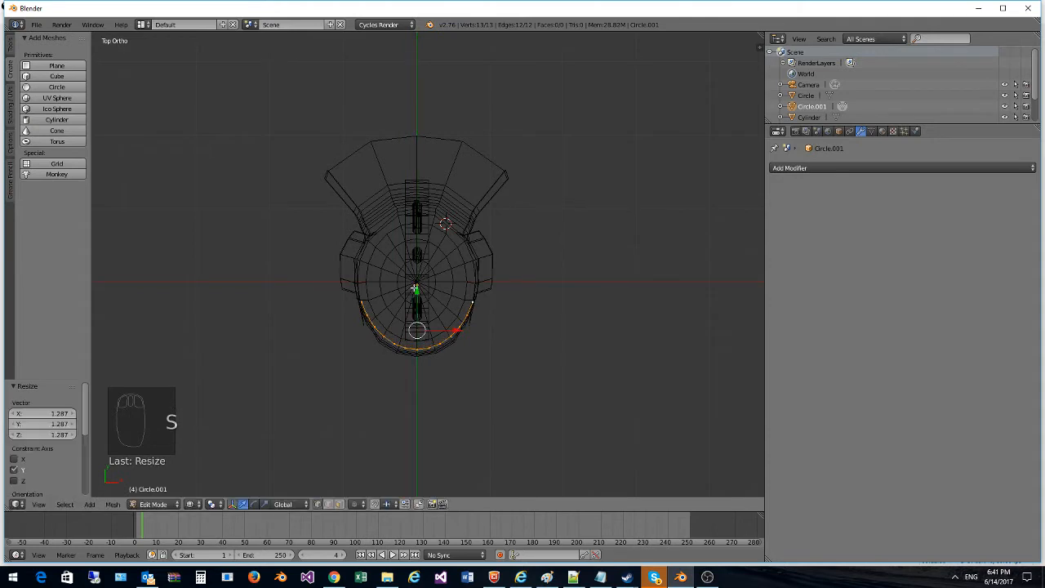
left_click_drag(417, 291, 417, 294)
Step: In right view, raise the arc onto the dome's forehead by about 0.163 Y and 0.416 Z, and nudge it slightly forward and down
middle_click_drag(436, 310, 379, 216)
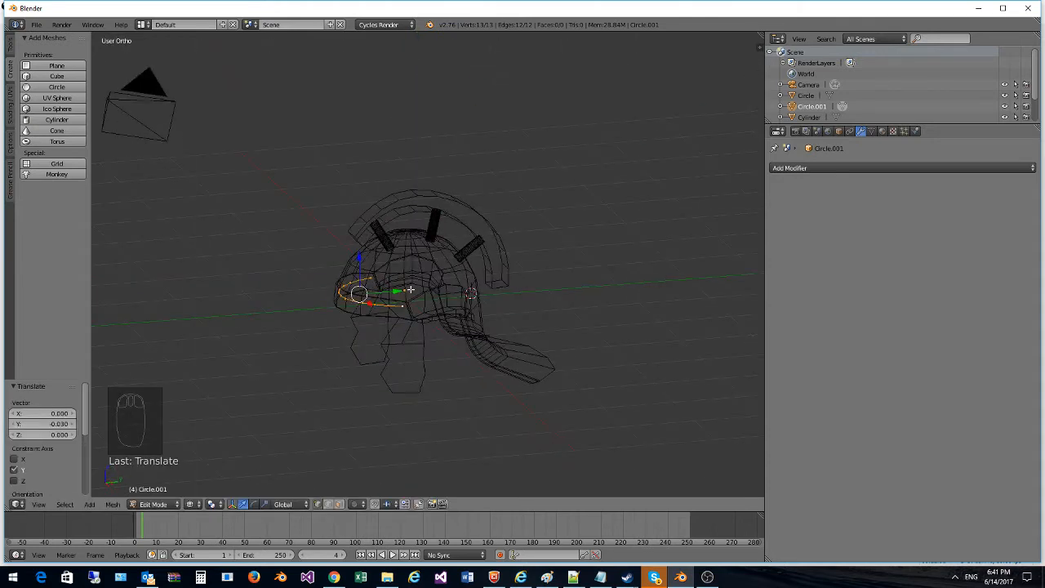
key("KP_3")
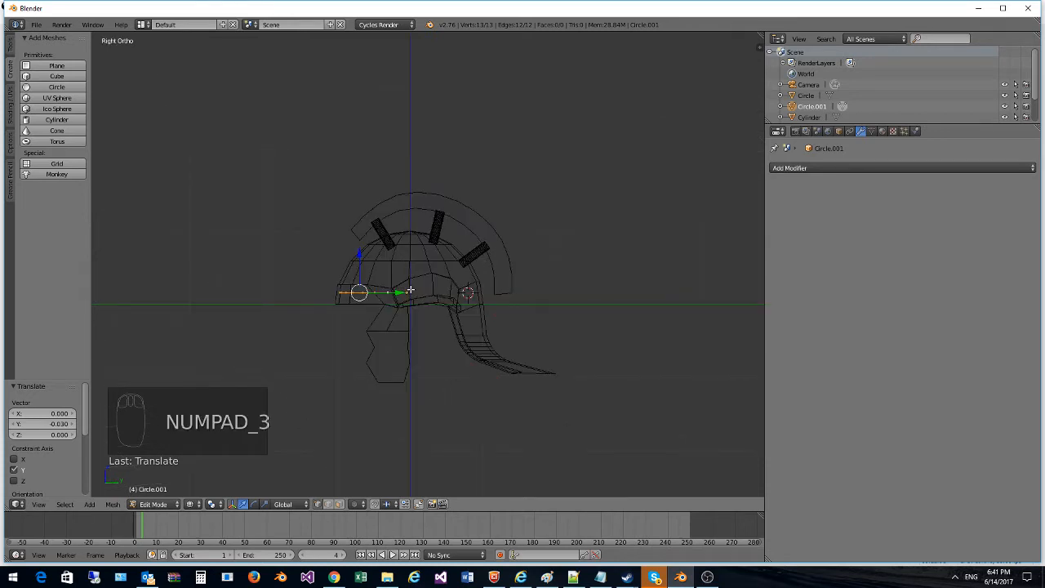
key("g")
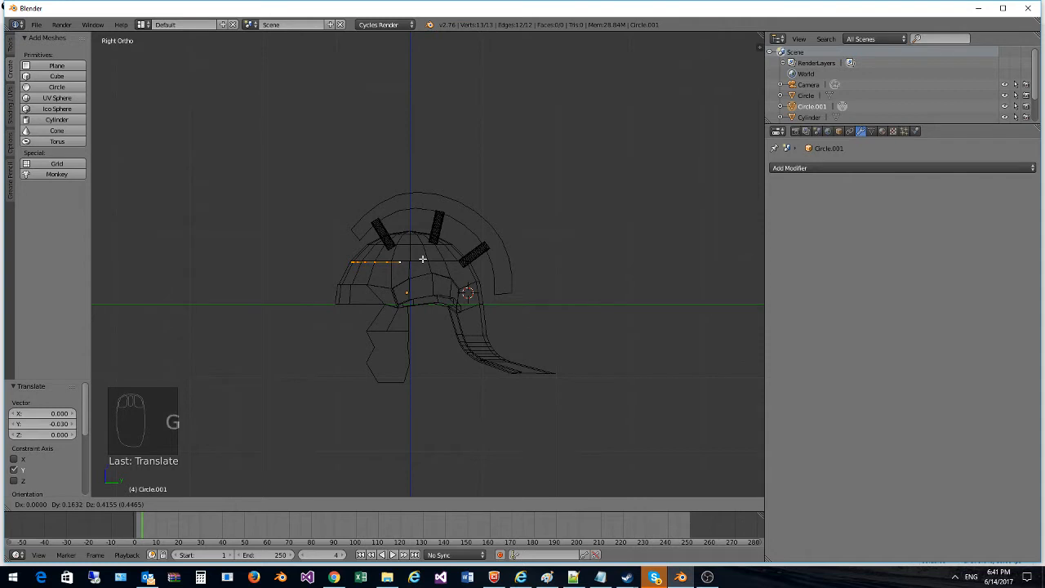
left_click(422, 259)
key("g")
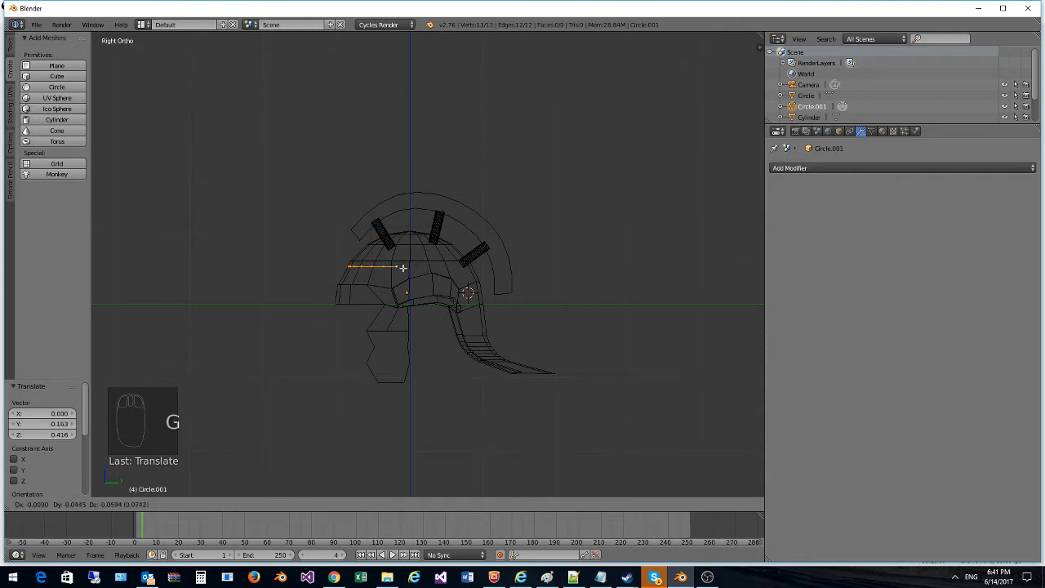
left_click(408, 271)
Step: Extrude the arc and move the new edge forward about -0.223 along Y to form a flat brow guard
key("e")
left_click(411, 273)
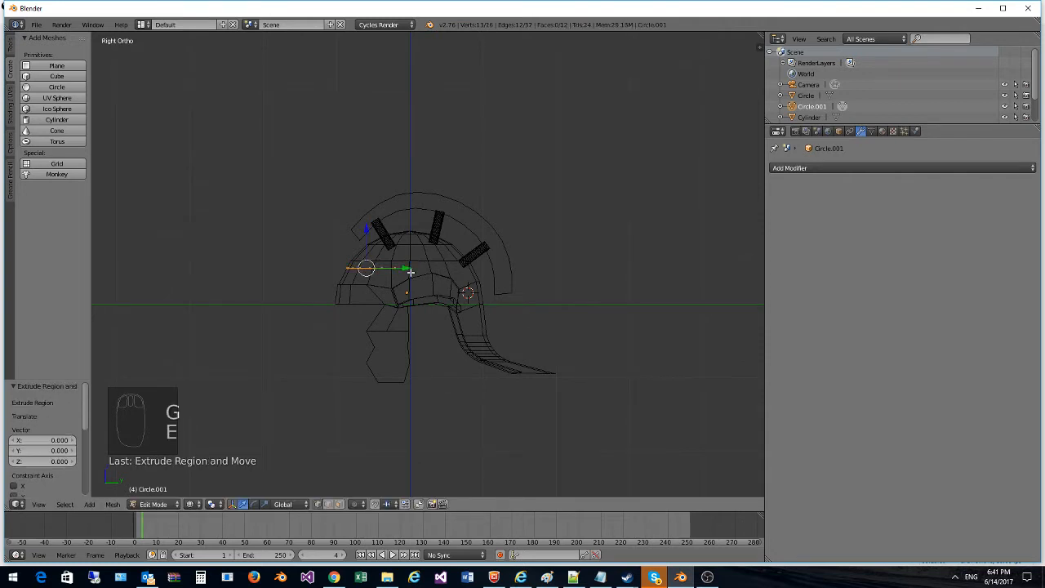
left_click_drag(408, 269, 392, 274)
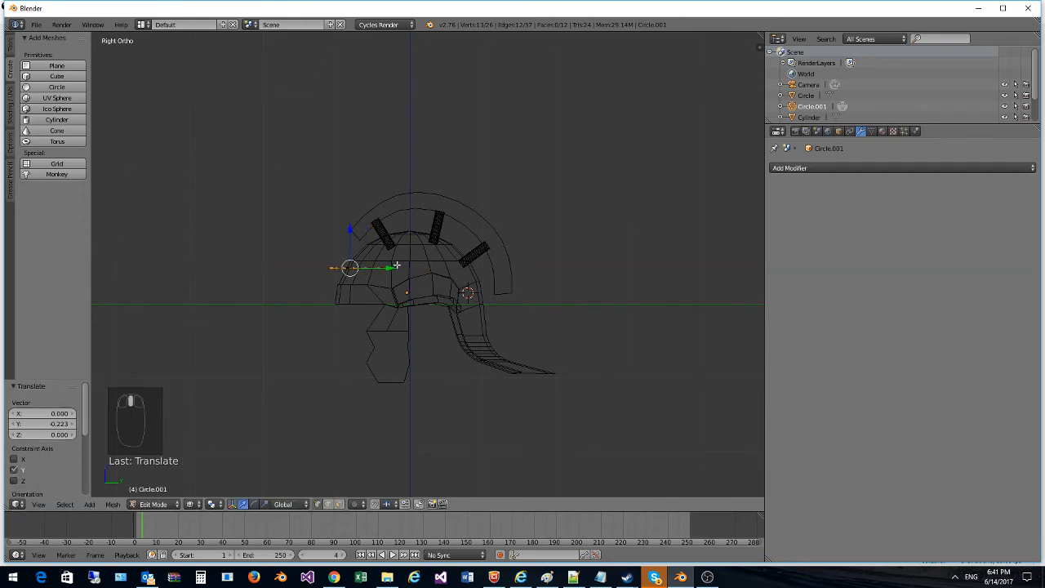
Step: Select the whole flat brow guard and extrude it upward about 0.12 to give it thickness
middle_click_drag(392, 275, 417, 292)
key("a")
key("a")
key("a")
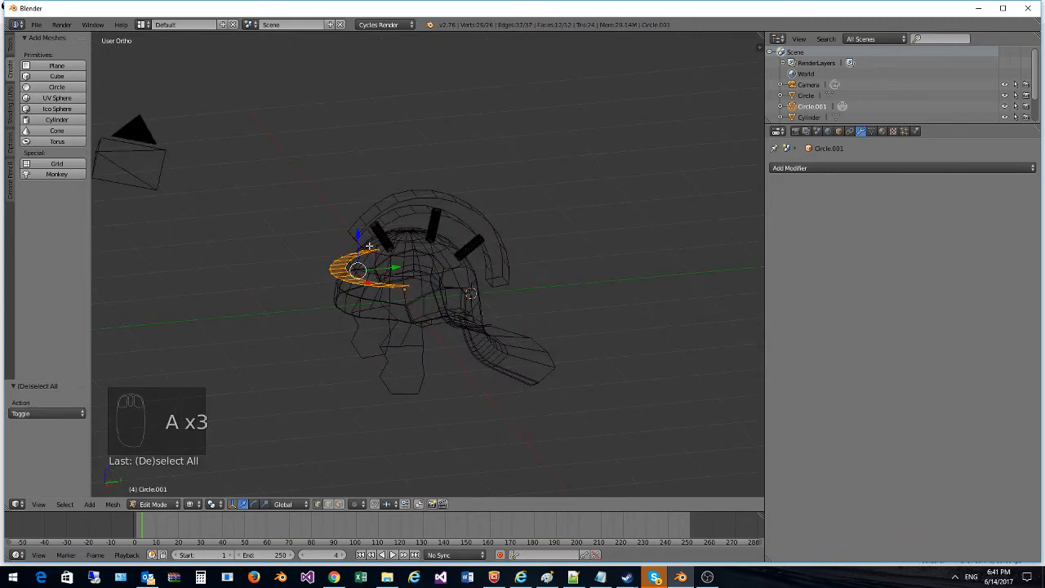
key("e")
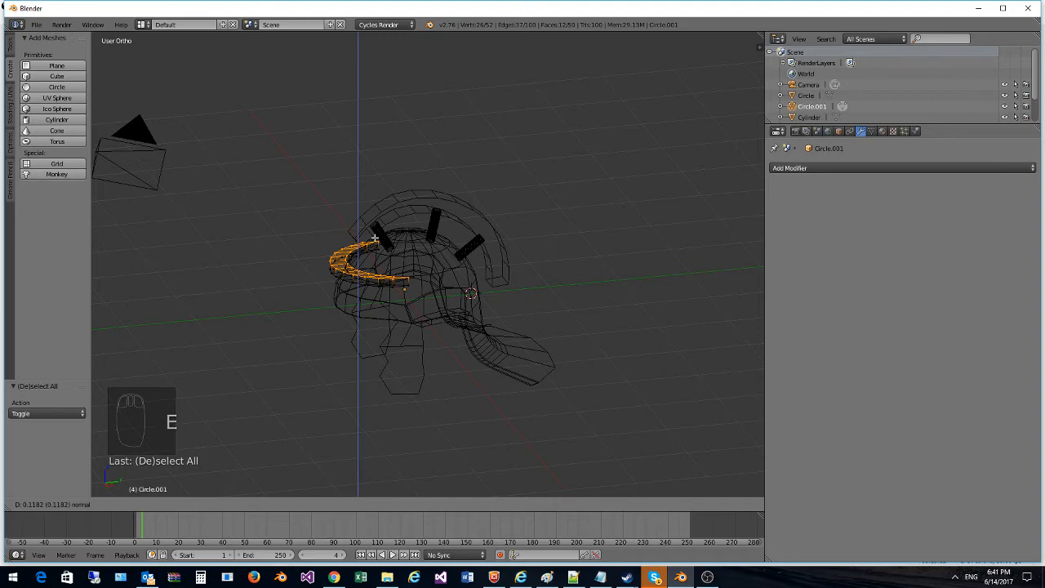
left_click(375, 237)
Step: Select the entire thickened brow guard and move it 0.127 along Y, back toward the dome
middle_click_drag(392, 313, 424, 300)
key("a")
key("a")
key("a")
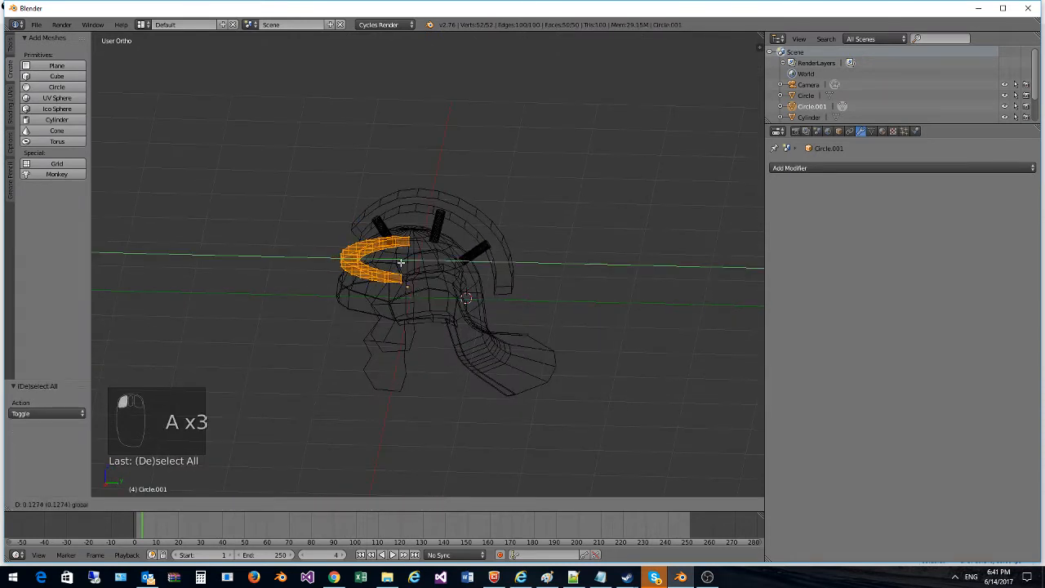
left_click(400, 262)
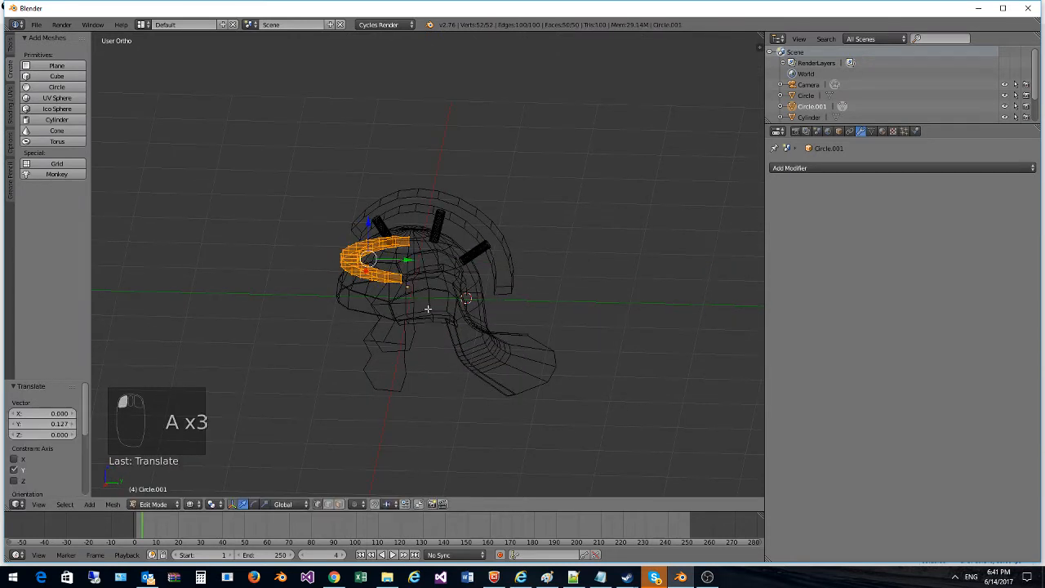
Step: Return to Object Mode with solid shading and examine how the brow guard fits around the helmet's front
left_click(154, 504)
left_click(155, 495)
mouse_move(239, 381)
middle_mouse_down()
mouse_move(331, 357)
mouse_move(378, 376)
mouse_move(445, 454)
mouse_move(387, 439)
mouse_move(384, 478)
mouse_move(403, 478)
mouse_move(401, 332)
mouse_move(401, 368)
mouse_move(469, 330)
mouse_move(460, 264)
mouse_move(299, 271)
mouse_move(215, 259)
mouse_move(319, 310)
middle_mouse_up()
key("z")
scroll(319, 310, "up", 10)
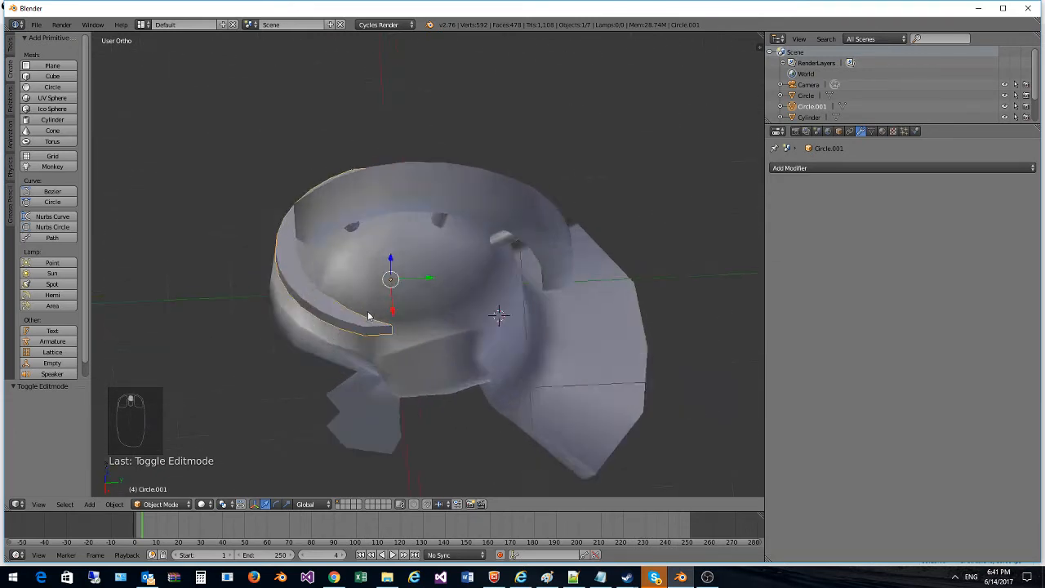
scroll(490, 447, "down", 10)
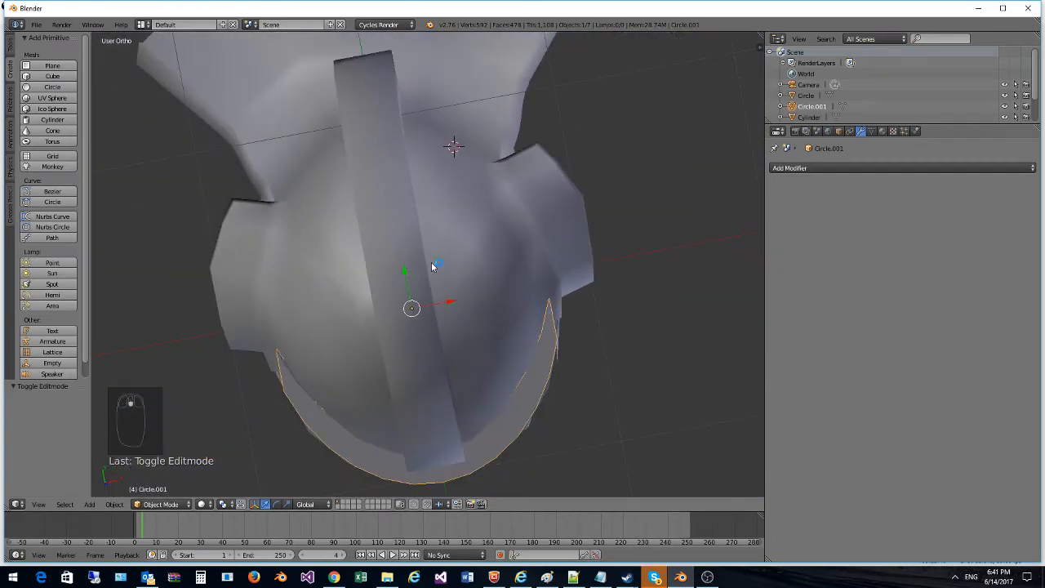
middle_click_drag(493, 394, 495, 335)
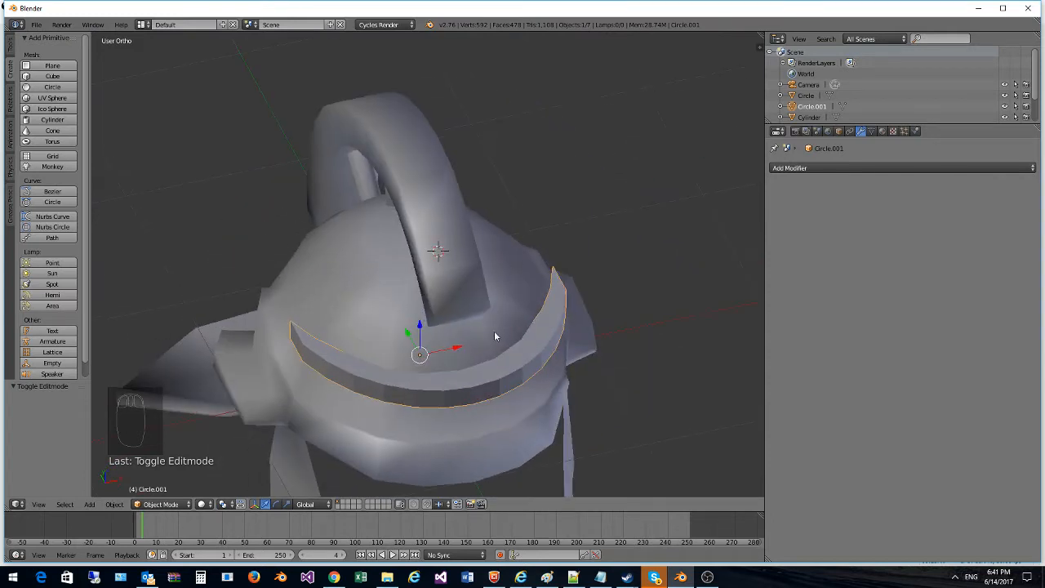
Step: Try narrowing the whole brow guard along X in Object Mode, and undo that scaling
key("s")
key("x")
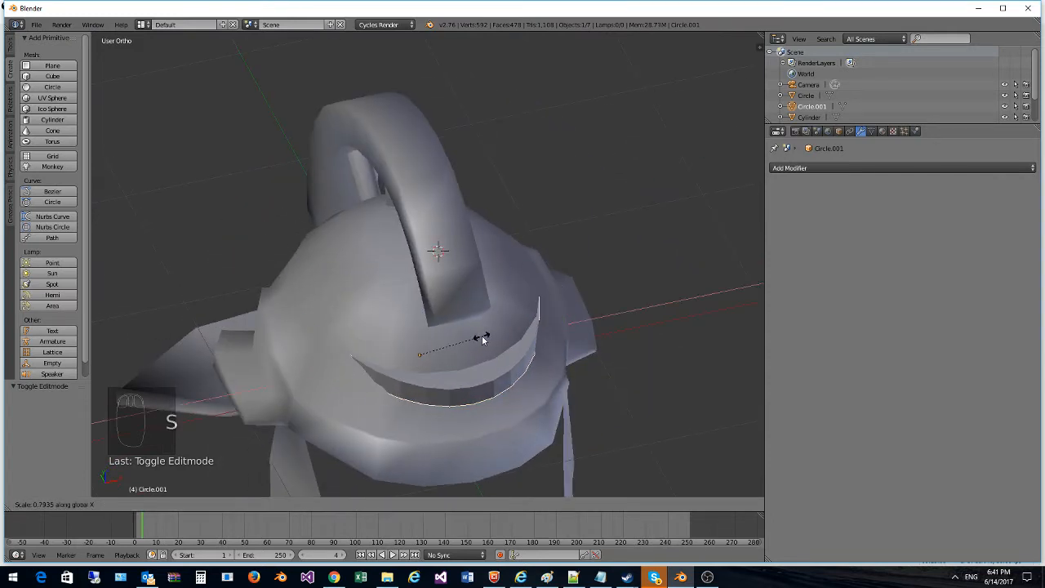
left_click(498, 335)
key("ctrl+z")
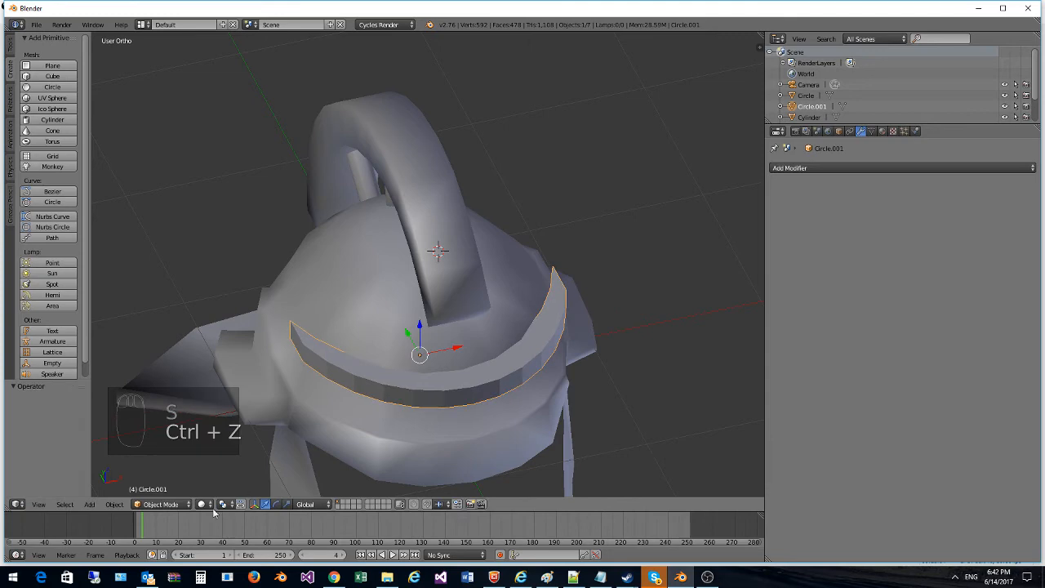
Step: In Edit Mode, select the inner vertices at both brow guard ends and scale them 0.822 along X toward the dome
left_click(161, 503)
left_click(159, 475)
middle_click_drag(159, 475, 137, 383)
right_click(398, 371)
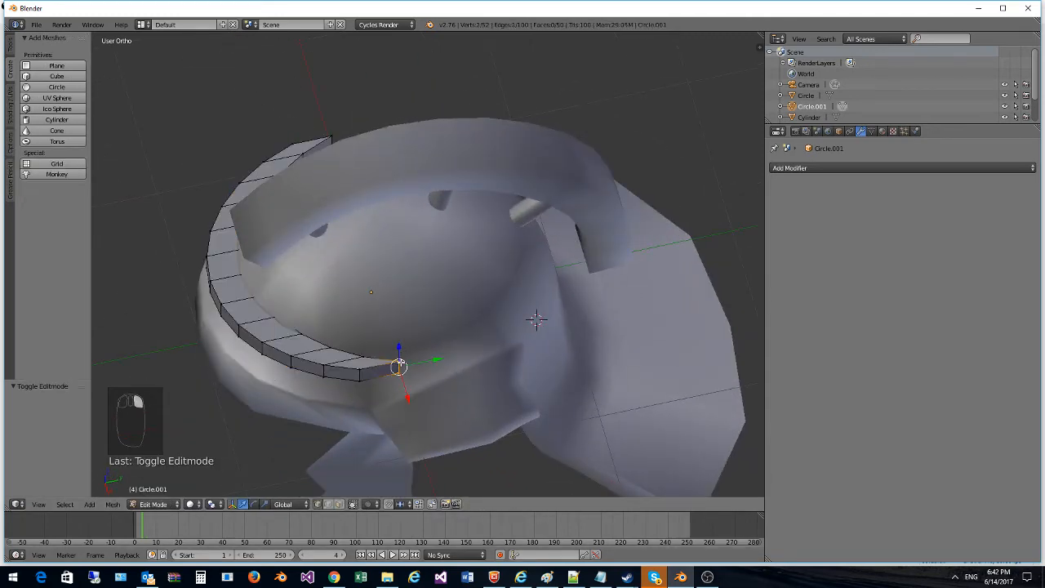
middle_click_drag(400, 362, 492, 361)
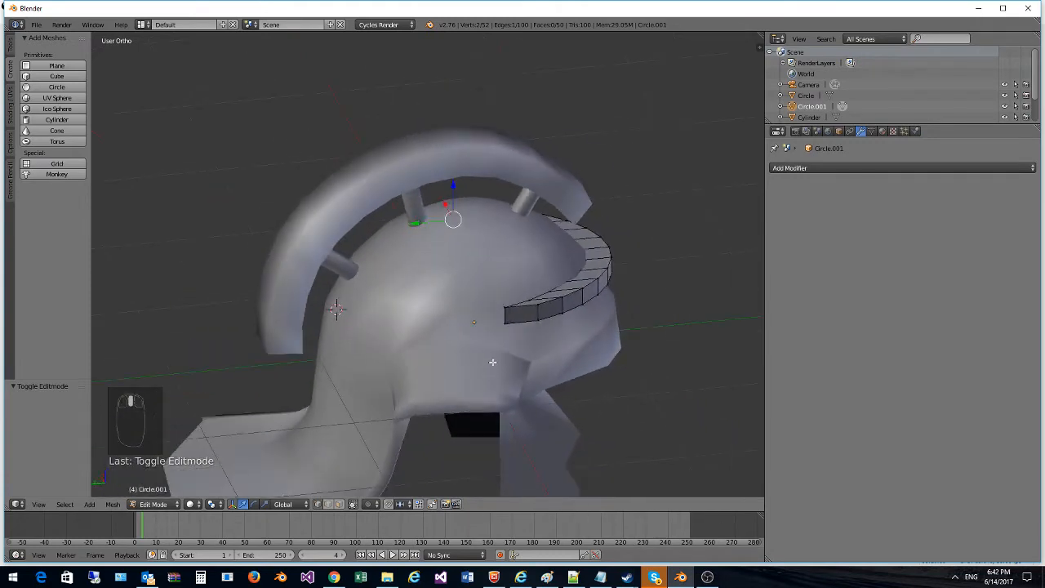
middle_click_drag(506, 306, 353, 425)
key("s")
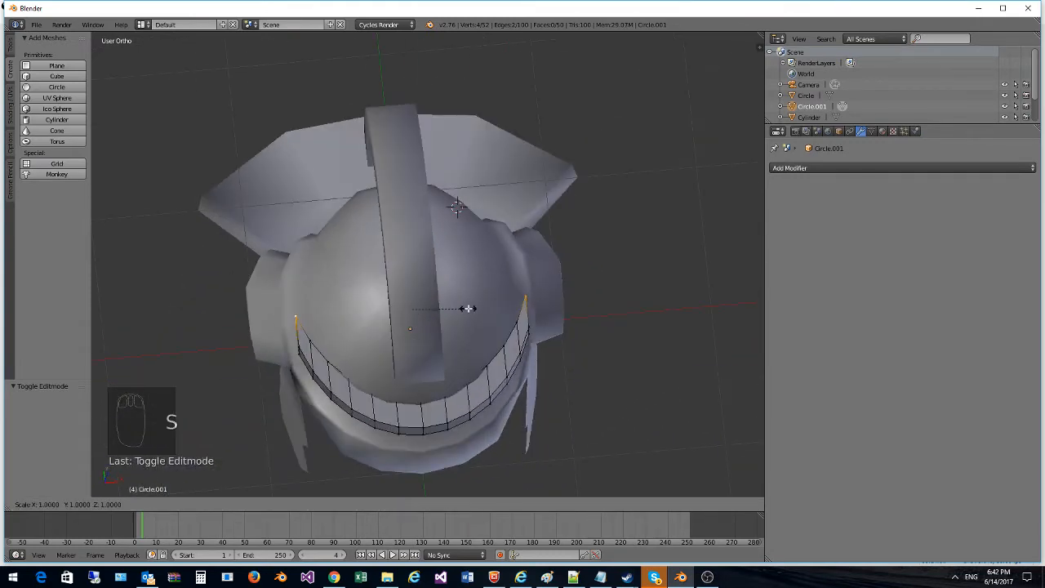
key("x")
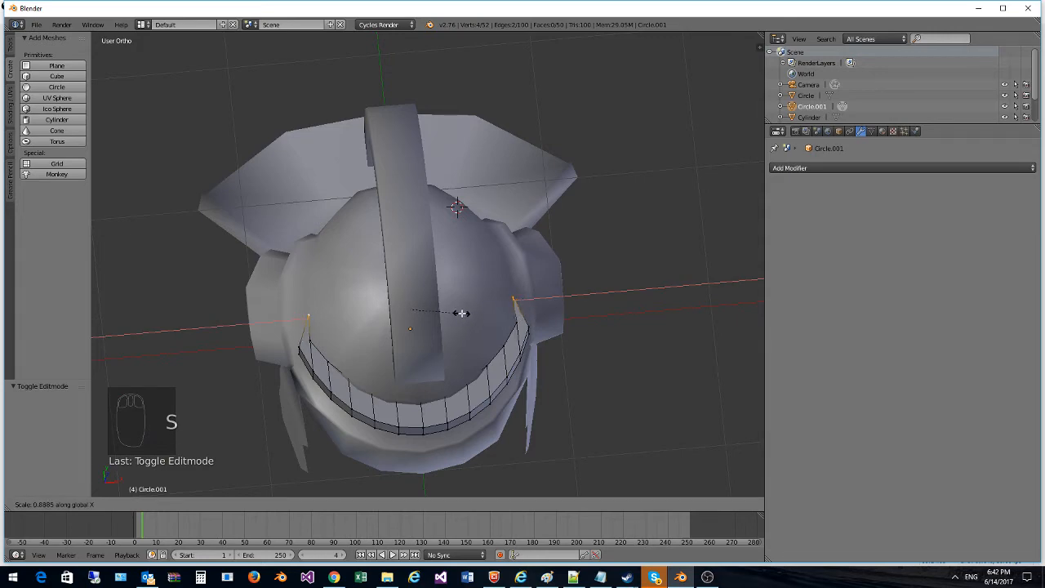
left_click(458, 313)
Step: Select the entire brow guard mesh and scale it 0.909 along X to narrow it against the dome
middle_click_drag(466, 327, 541, 242)
key("a")
key("a")
key("a")
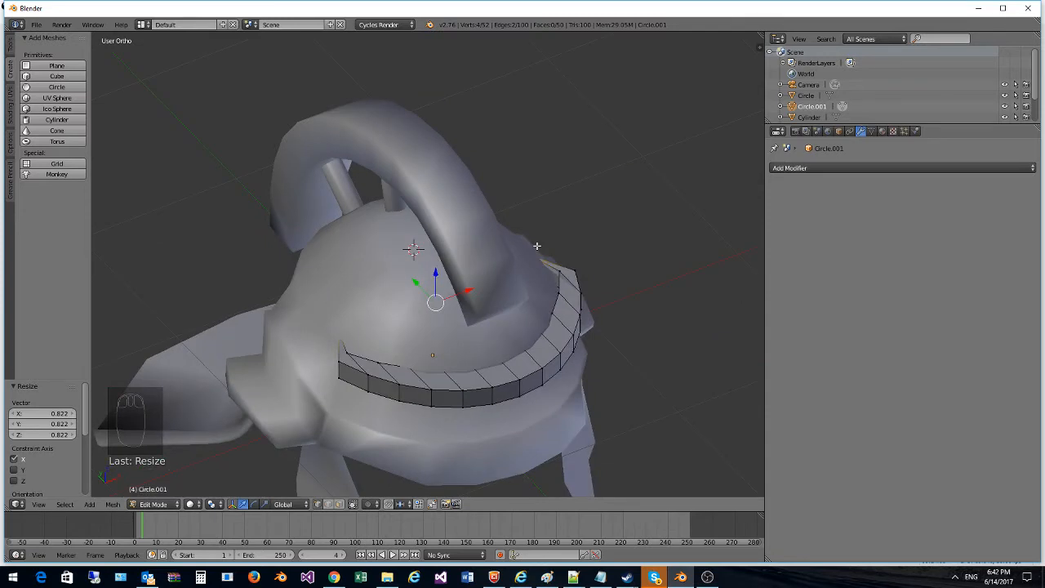
key("s")
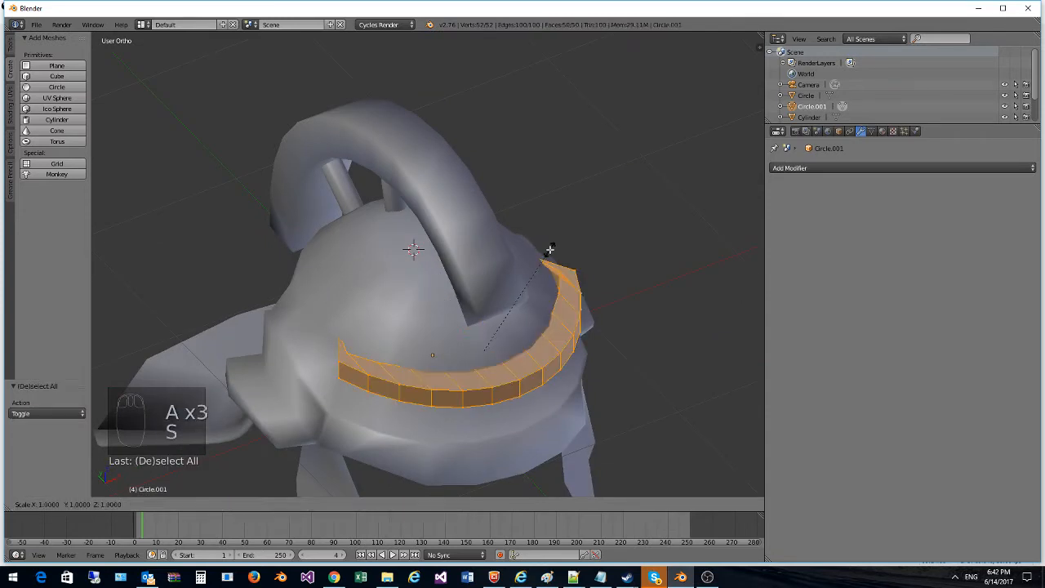
key("x")
left_click(540, 256)
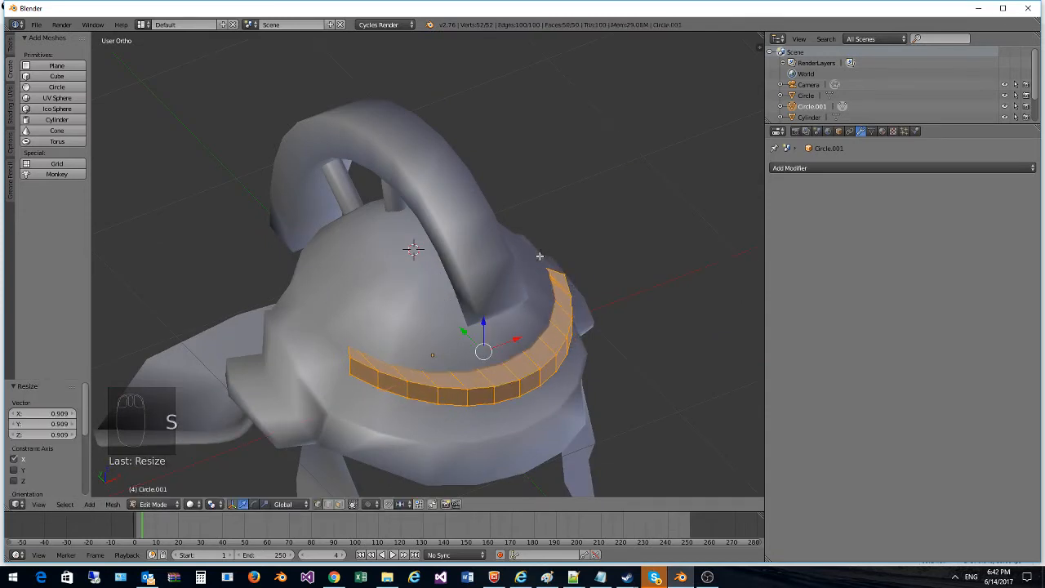
Step: Select the inner vertices at one brow guard end and move them outward 0.144 along X, with a fine correction of -0.004
middle_click_drag(536, 252, 412, 305)
right_click(452, 362)
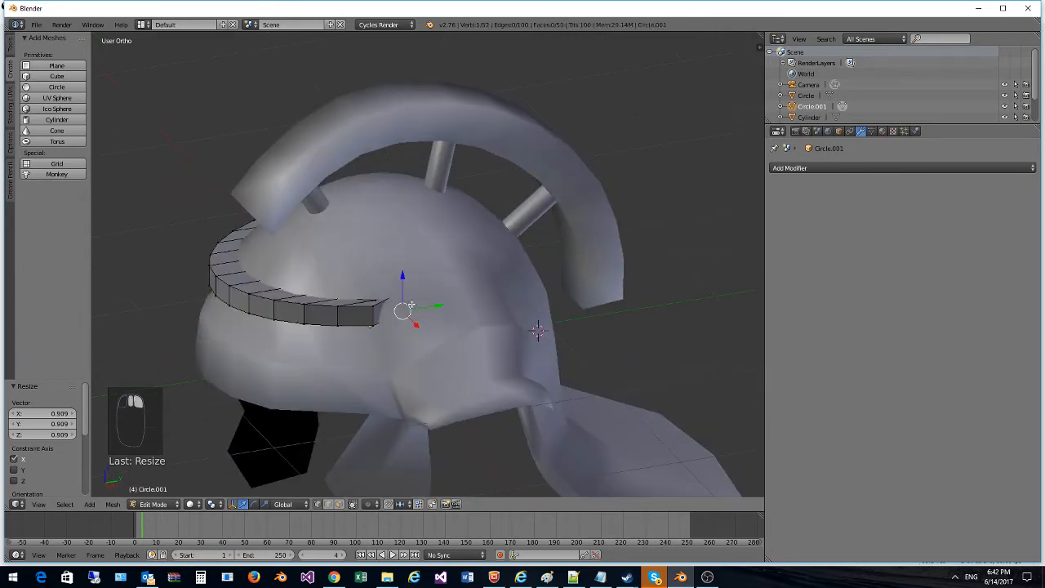
key("z")
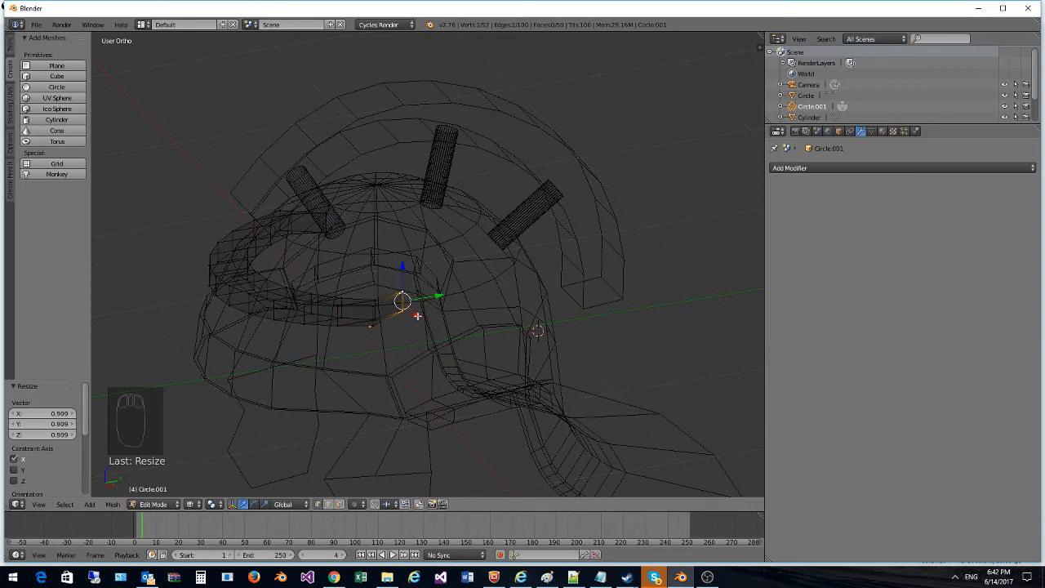
key("g")
key("x")
left_click(424, 324)
key("z")
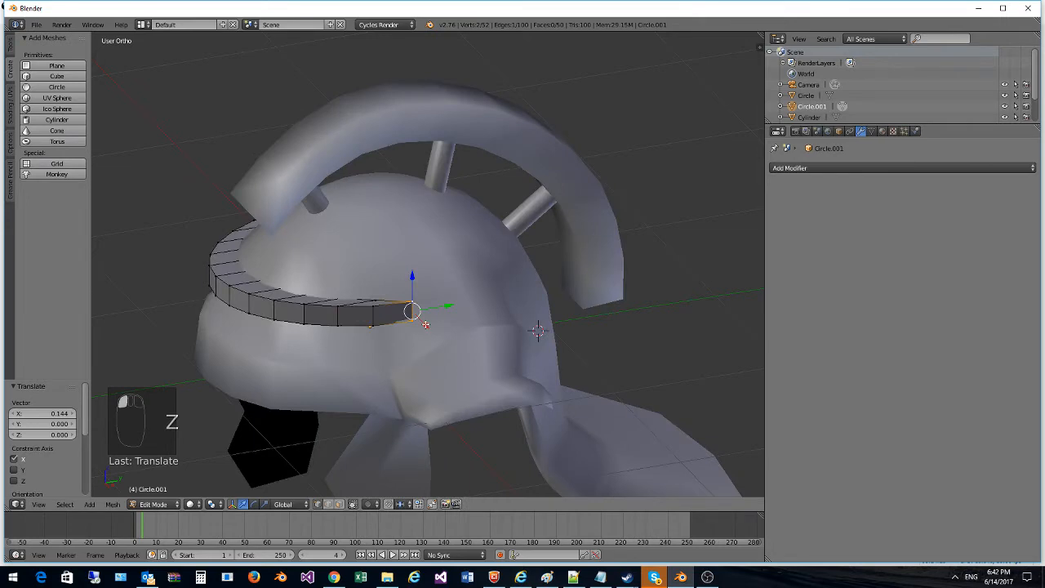
key("g")
left_click_drag(423, 324, 424, 323)
Step: Select an inner vertex at the brow guard's opposite end in wireframe display
mouse_move(424, 323)
middle_mouse_down()
mouse_move(527, 309)
mouse_move(592, 331)
middle_mouse_up()
key("z")
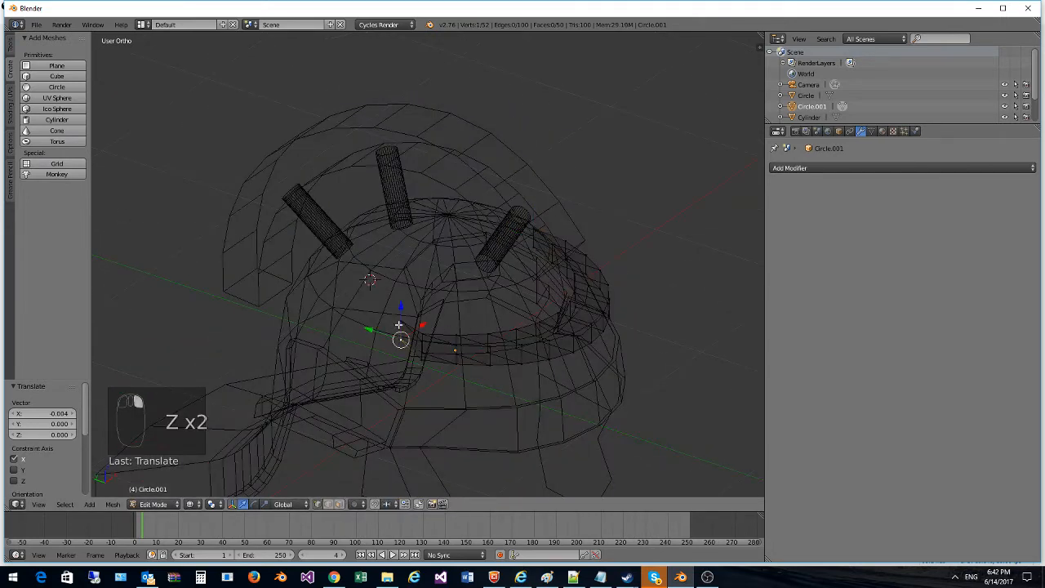
Step: Move the selected vertex of the helmet's front band about -0.151 along X and return to solid shading
key("z")
left_click_drag(424, 319, 403, 328)
middle_click_drag(402, 328, 348, 357)
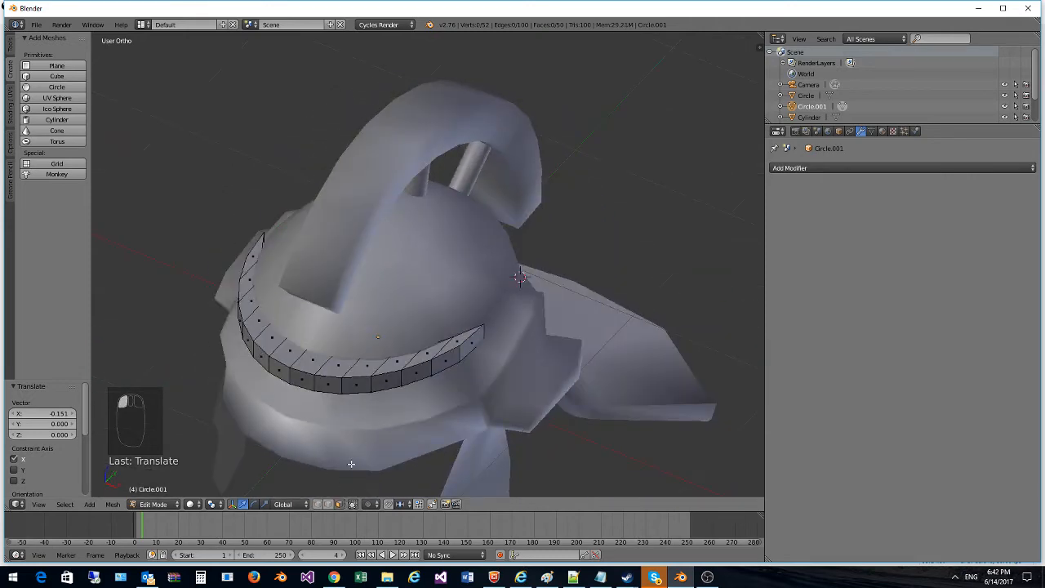
middle_click_drag(351, 464, 401, 384)
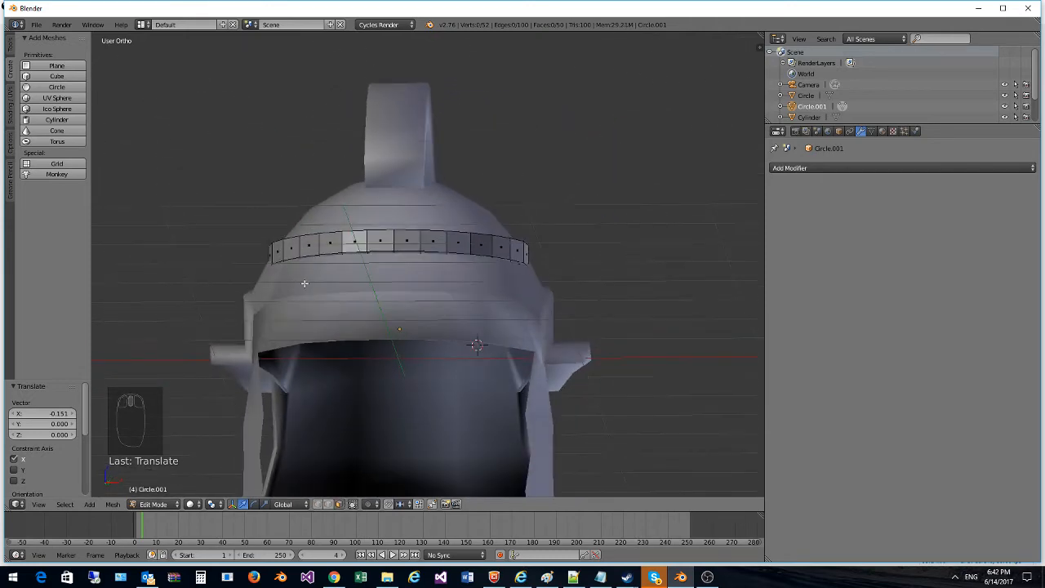
Step: Select all outer front faces of the helmet band and move them outward along Y
key("b")
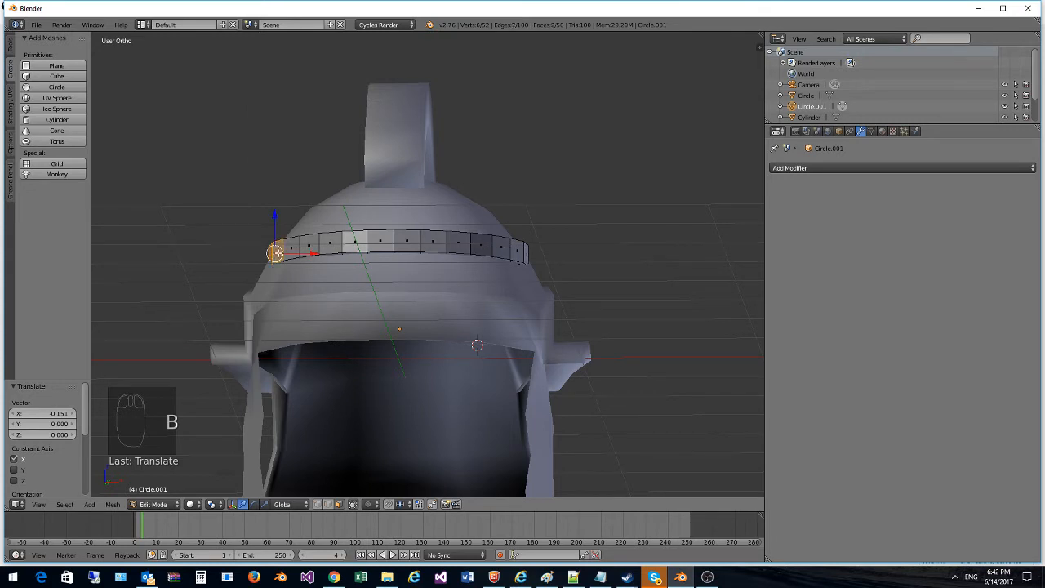
mouse_move(276, 253)
middle_mouse_down()
mouse_move(275, 264)
mouse_move(287, 262)
middle_mouse_up()
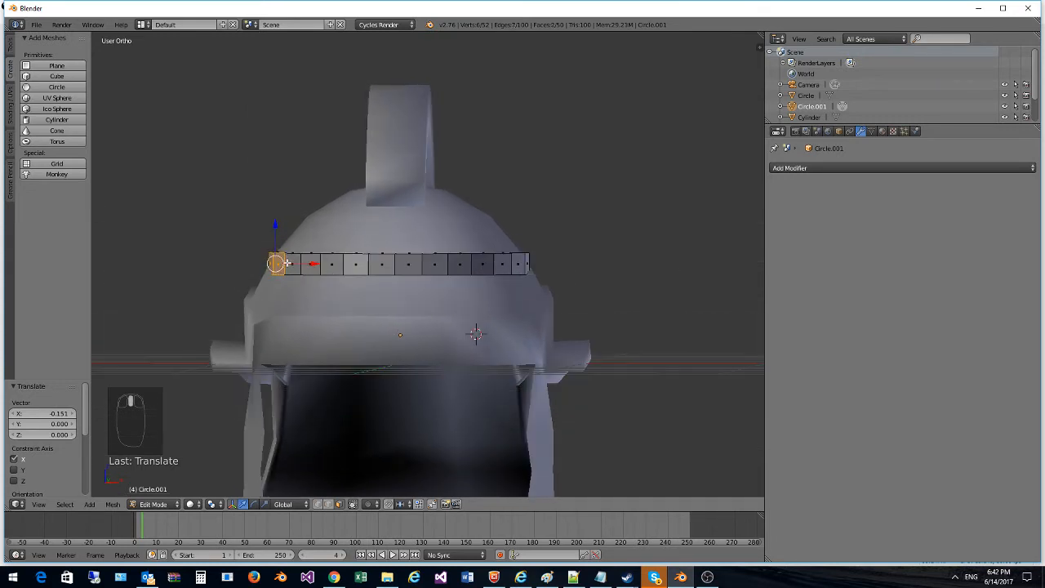
key("c")
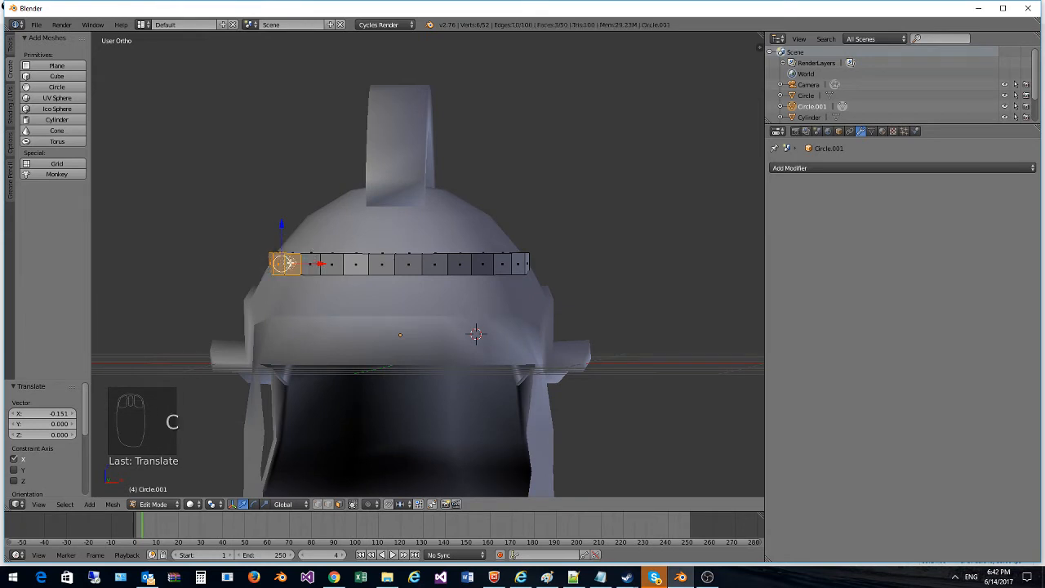
left_click_drag(286, 263, 506, 265)
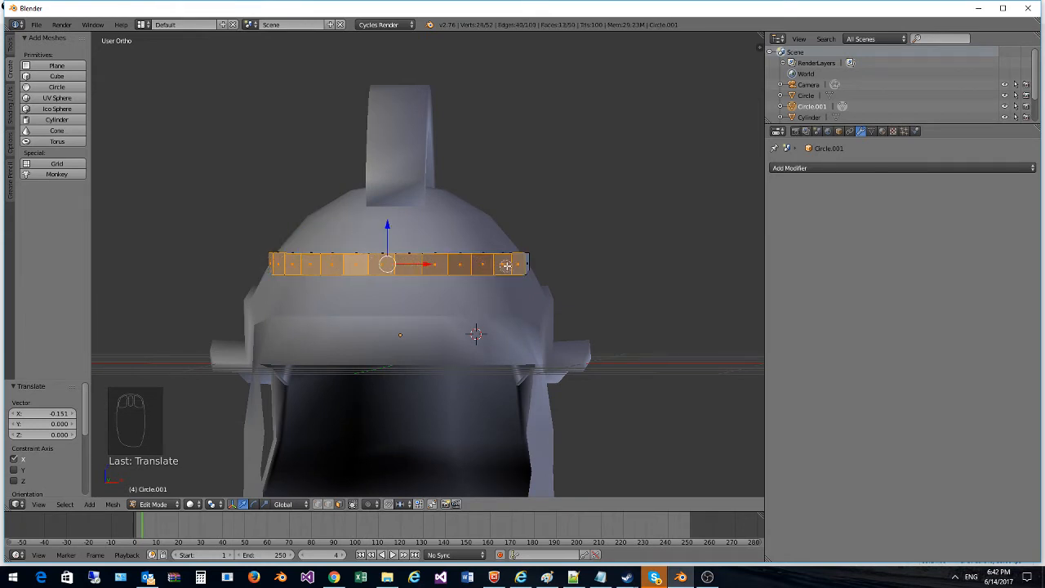
middle_click_drag(530, 263, 324, 266)
key("g")
key("y")
left_click(245, 248)
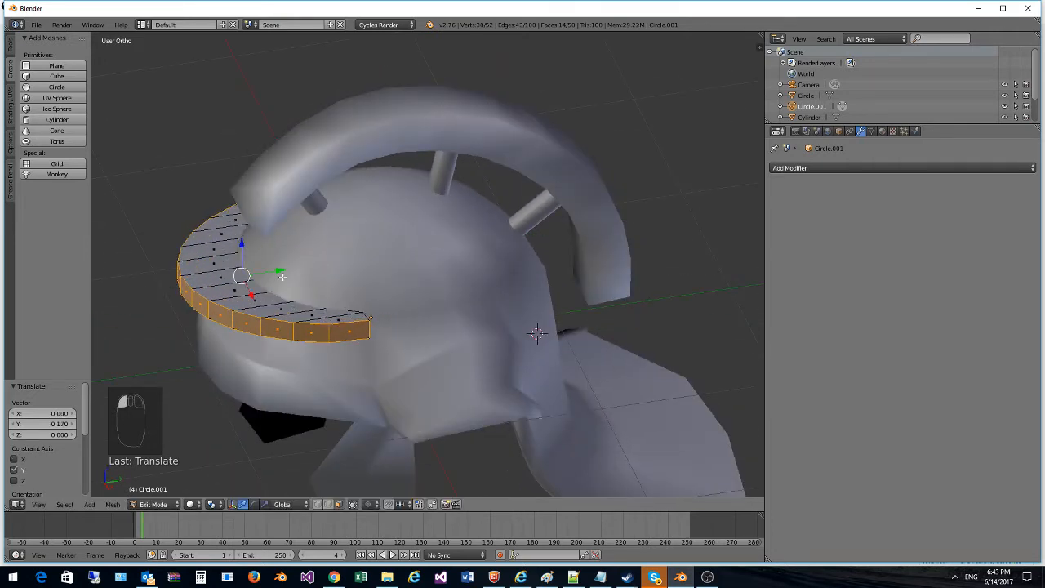
Step: Move the band's outer faces back along Y and scale them up uniformly by about 1.28
left_click_drag(281, 277, 317, 275)
key("s")
left_click(292, 262)
key("s")
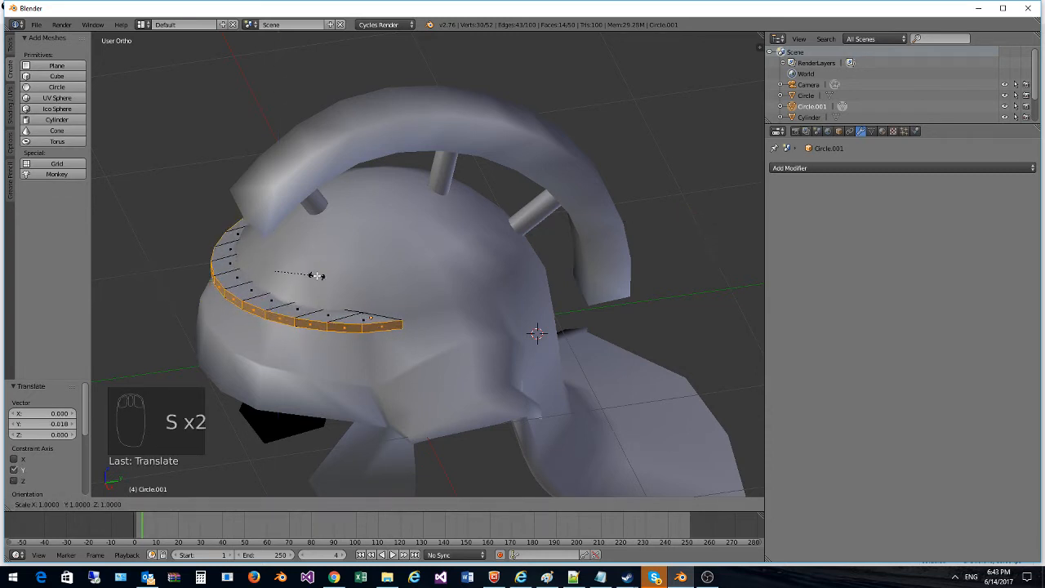
left_click(327, 273)
Step: Scale the band's selected outer faces down slightly along the global X axis
middle_click_drag(328, 274, 245, 441)
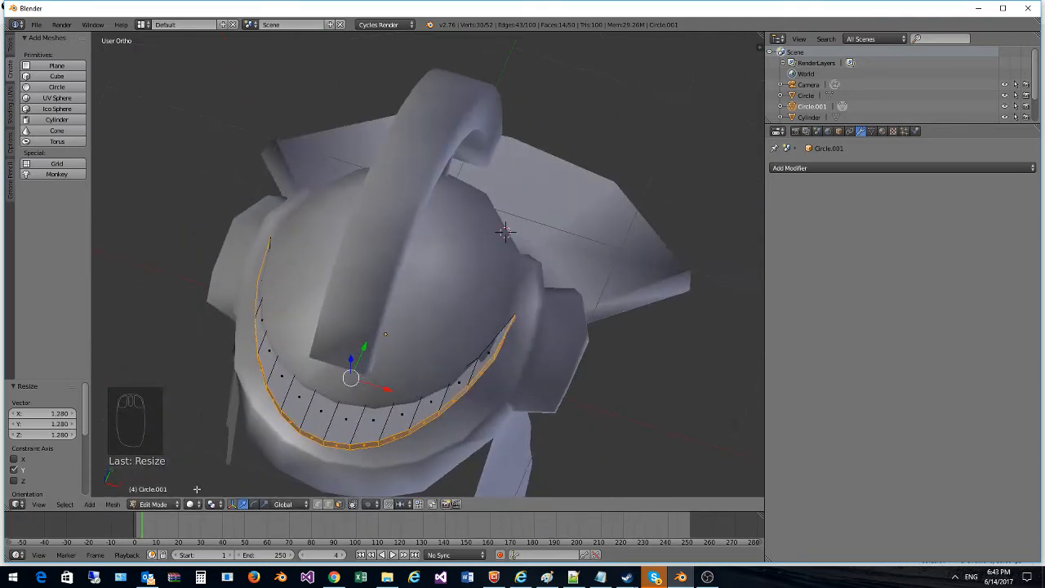
key("s")
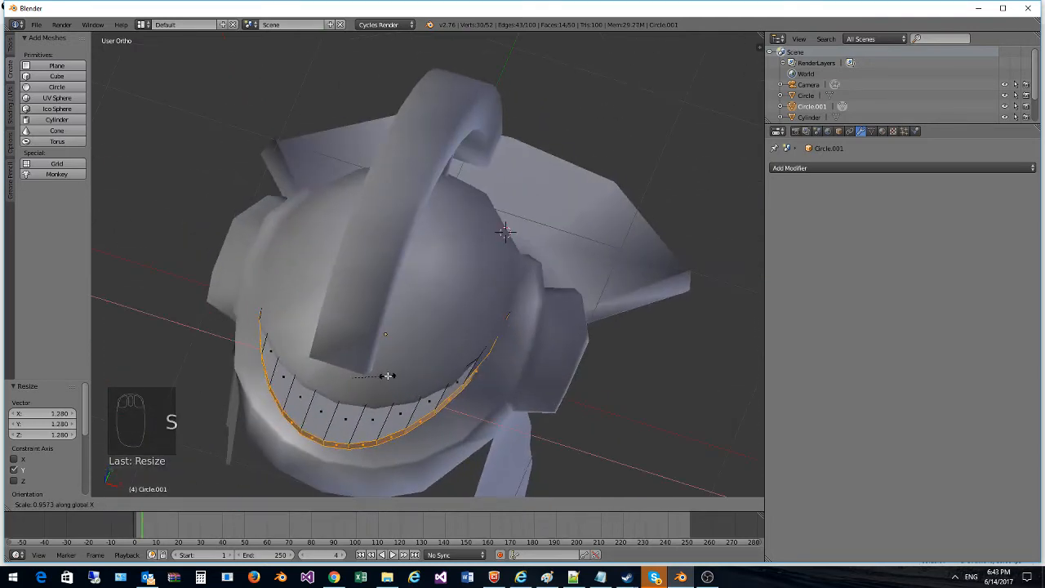
left_click(385, 379)
Step: Return to Object Mode and undo the edits made to the helmet band
left_click(154, 503)
left_click(155, 494)
middle_click_drag(229, 392, 391, 347)
key("ctrl+z")
Step: Scale the whole helmet band to about 0.90 along X and about 0.71 along Z
key("s")
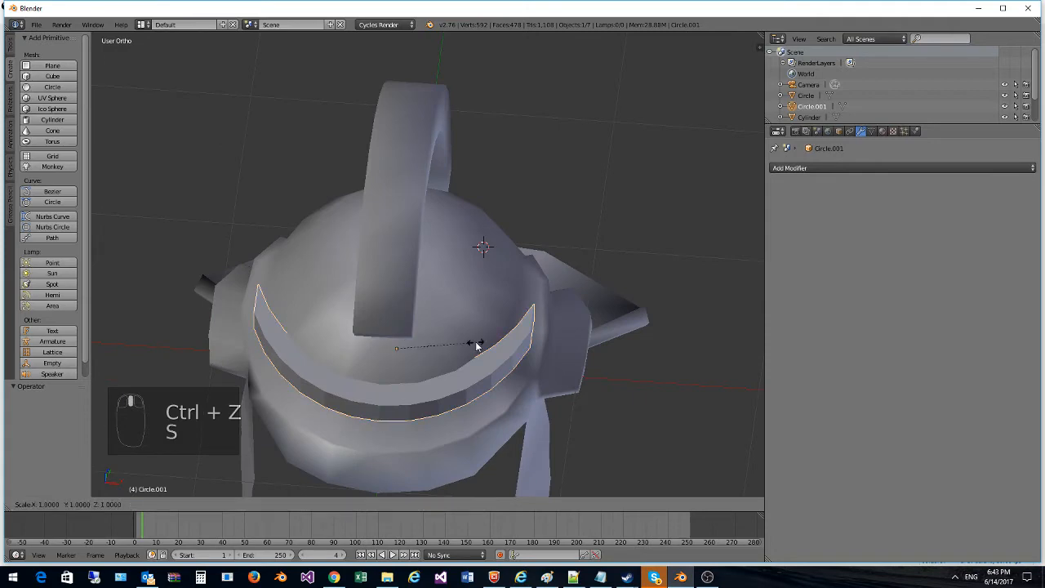
key("x")
left_click(468, 350)
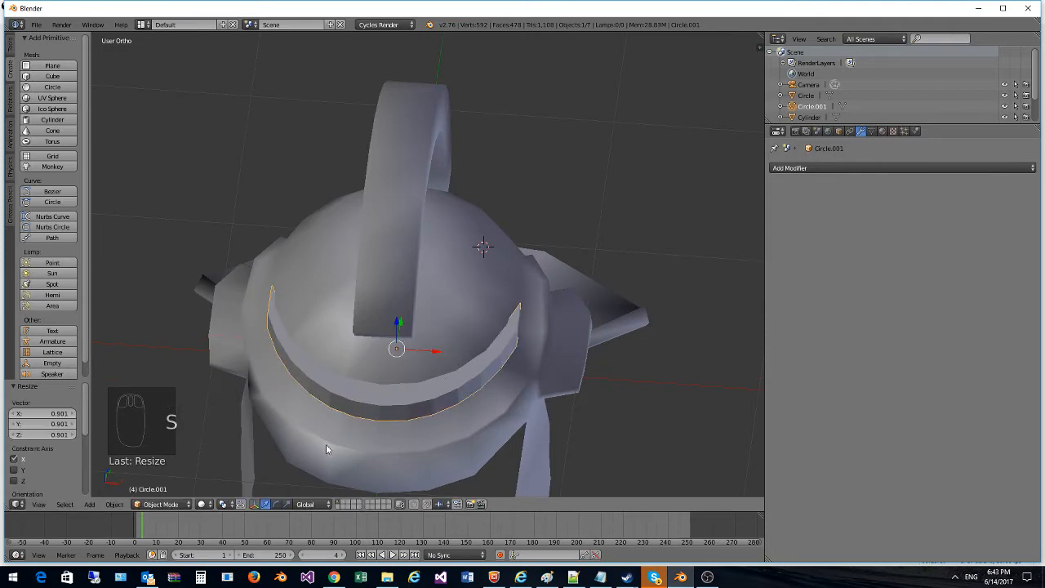
middle_click_drag(326, 448, 332, 233)
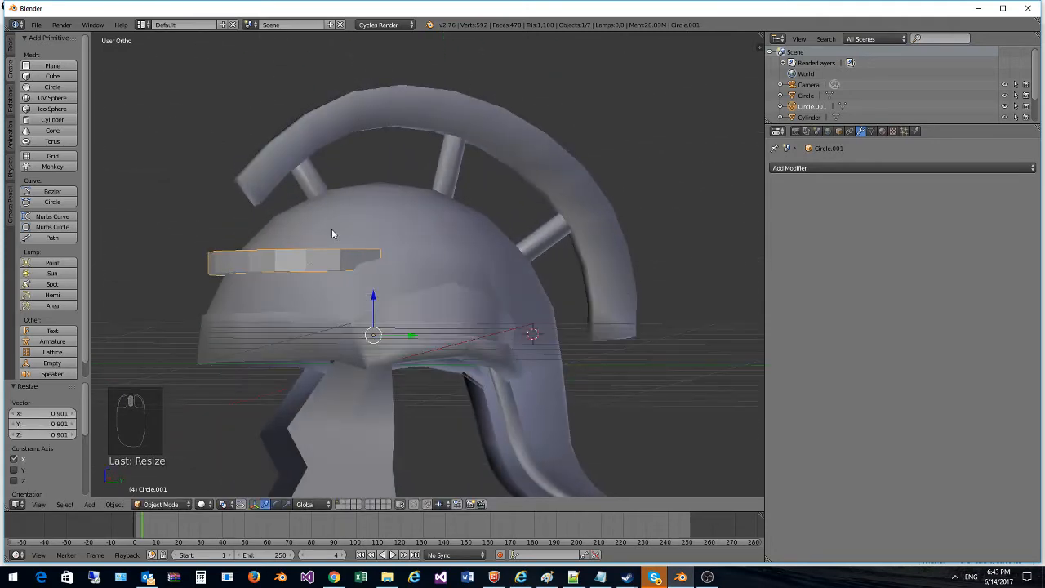
key("s")
key("z")
left_click(334, 269)
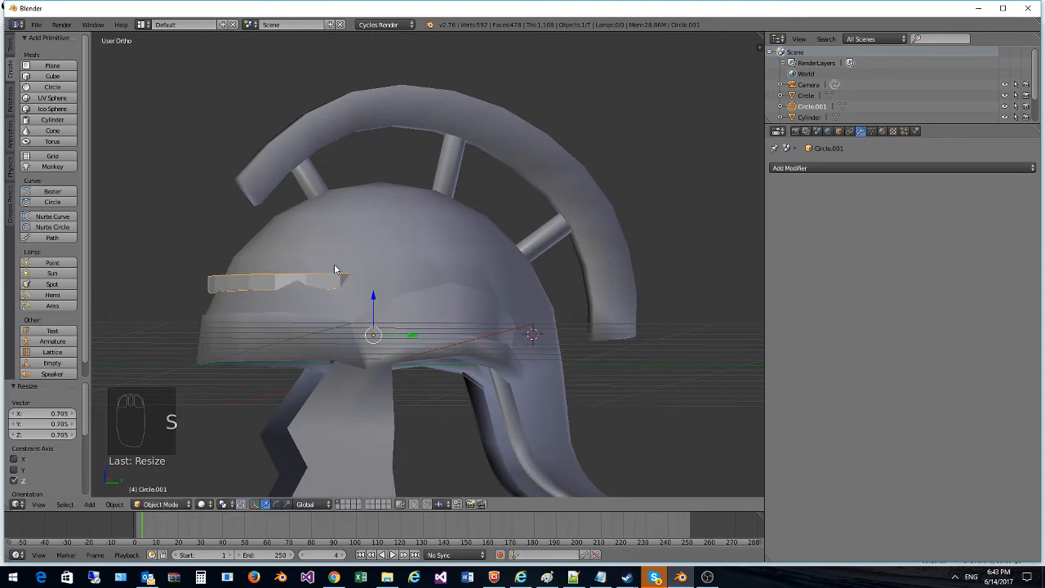
Step: Raise the helmet band about 0.07 along Z to seat it on the helmet
key("g")
key("z")
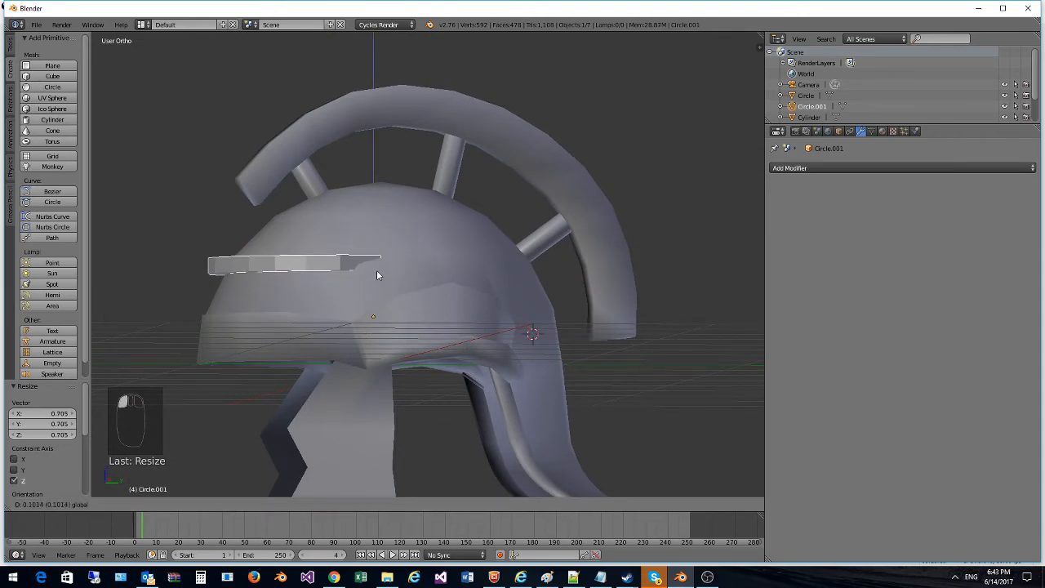
left_click(376, 275)
middle_click_drag(376, 276, 401, 366)
scroll(370, 309, "down", 3)
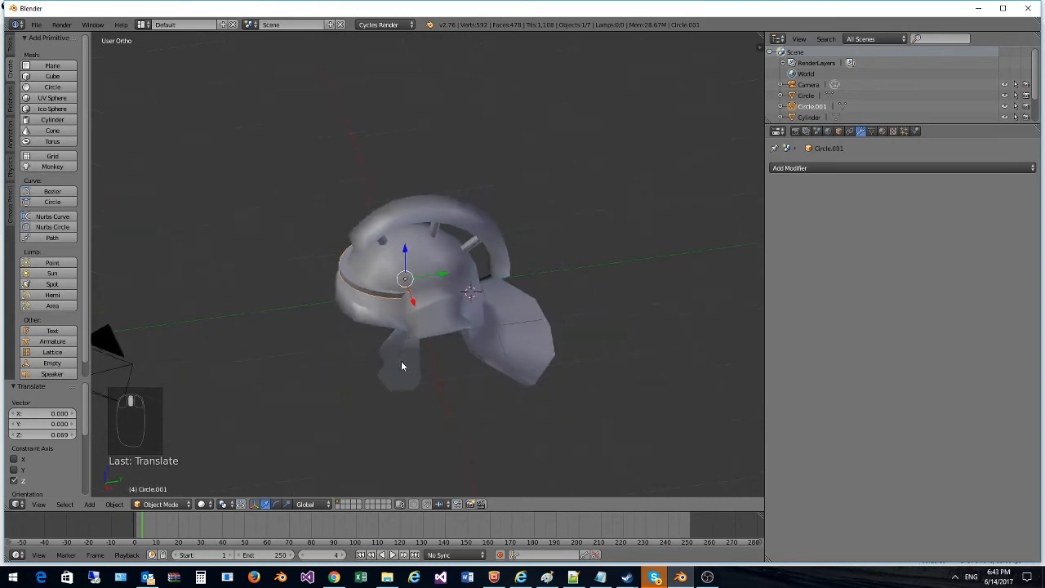
Step: Add a 32-vertex mesh circle of radius 1 and move it about 3.12 along Y, away from the helmet
scroll(404, 342, "down", 3)
scroll(407, 350, "up", 3)
left_click(65, 88)
scroll(348, 214, "down", 4)
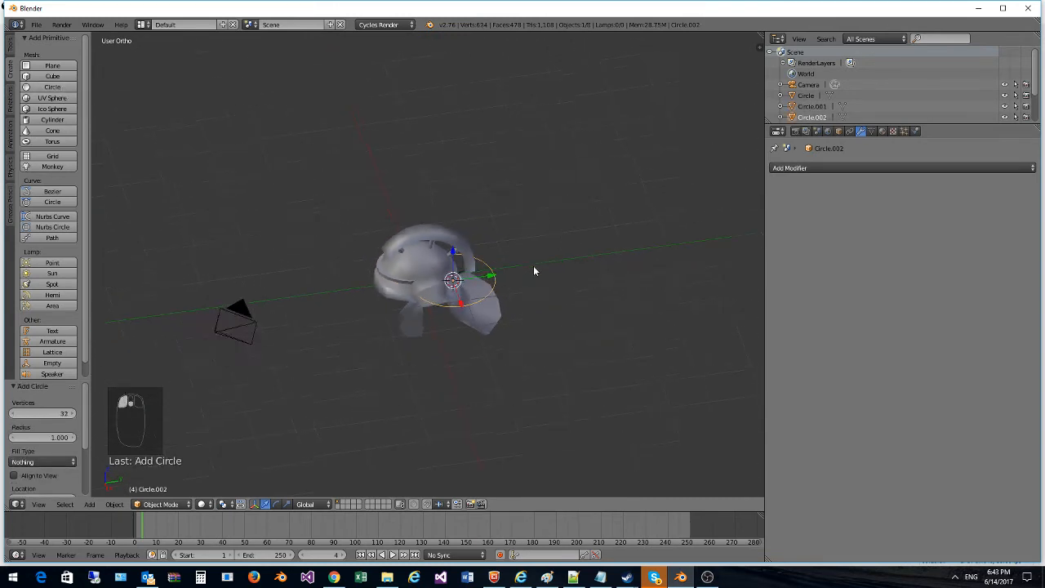
key("g")
key("y")
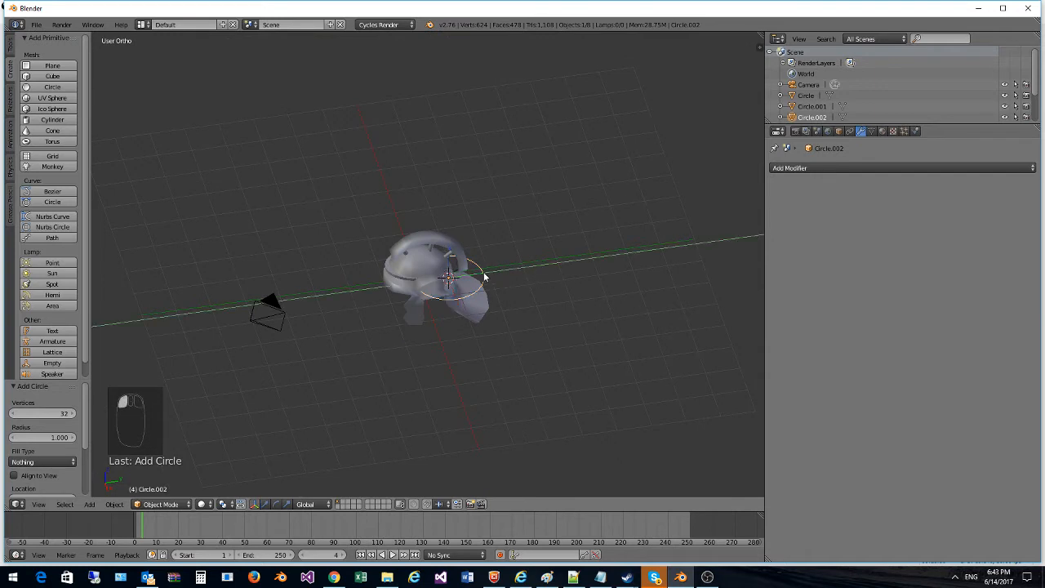
left_click(595, 289)
middle_click_drag(634, 284, 428, 335, "shift")
scroll(367, 349, "up", 4)
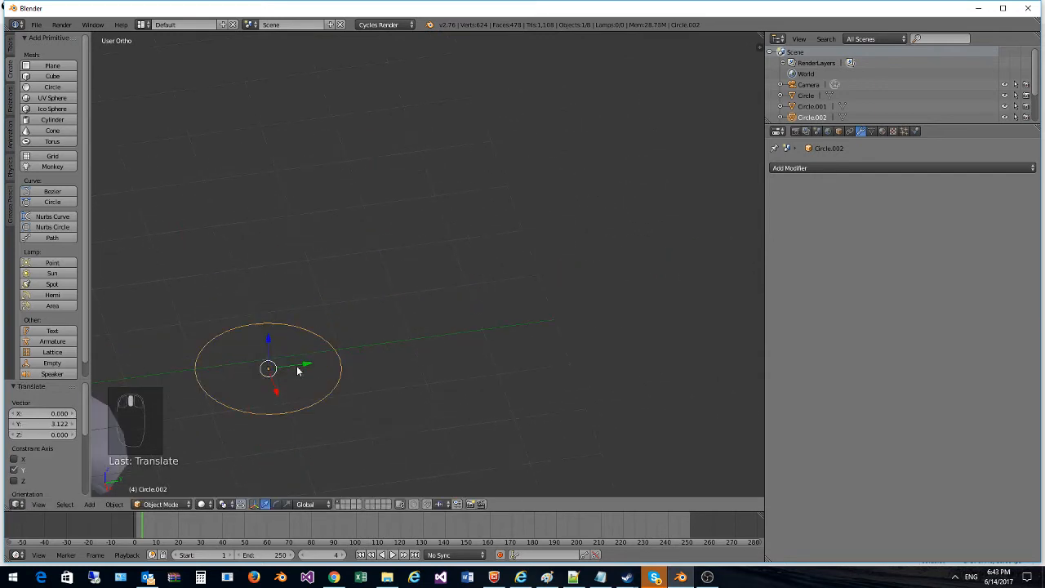
Step: Enter Edit Mode on the new circle and fill it with a single face
middle_click_drag(296, 366, 368, 261, "shift")
scroll(379, 286, "up", 4)
left_click(161, 504)
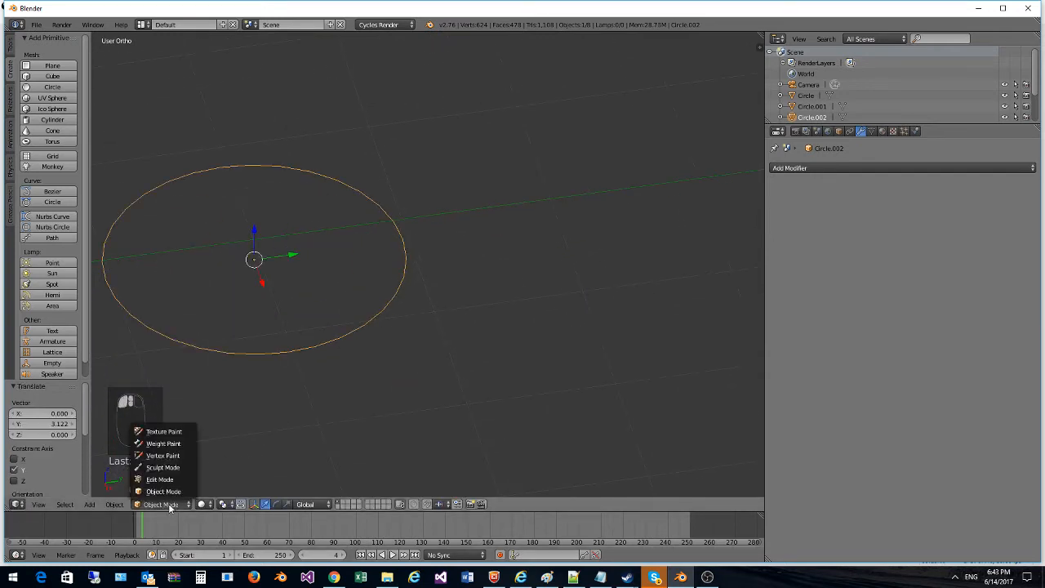
left_click(163, 478)
scroll(261, 367, "down", 3)
scroll(261, 367, "down", 3)
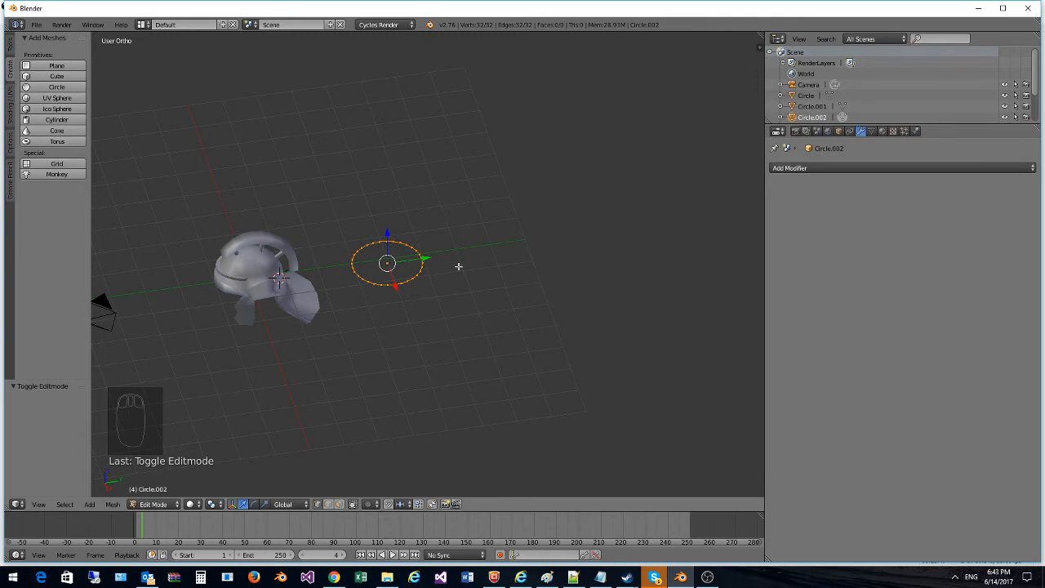
key("f")
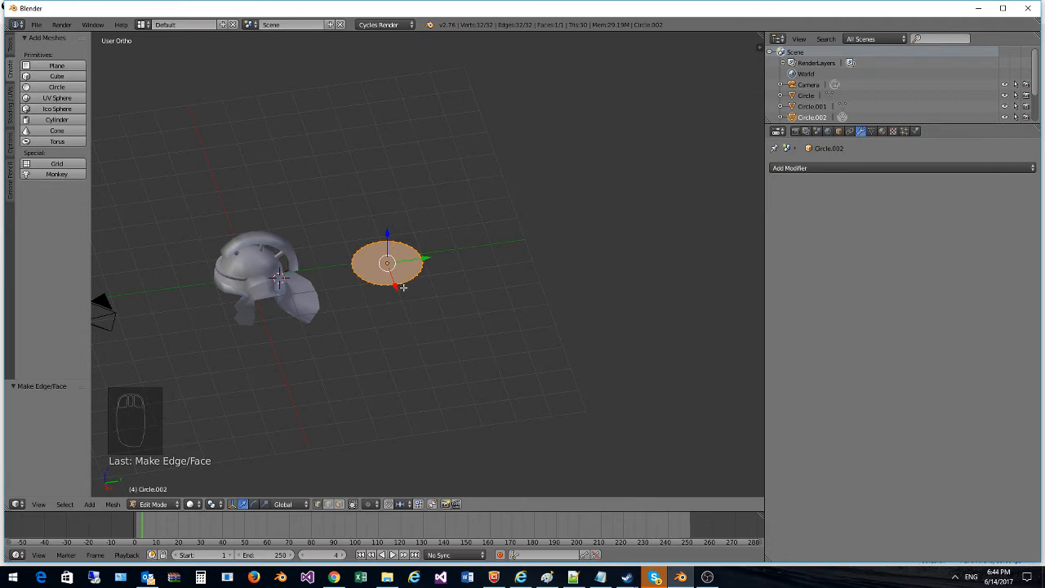
Step: Extrude the circular face upward about 0.237 to form a thick disc
scroll(317, 270, "up", 6)
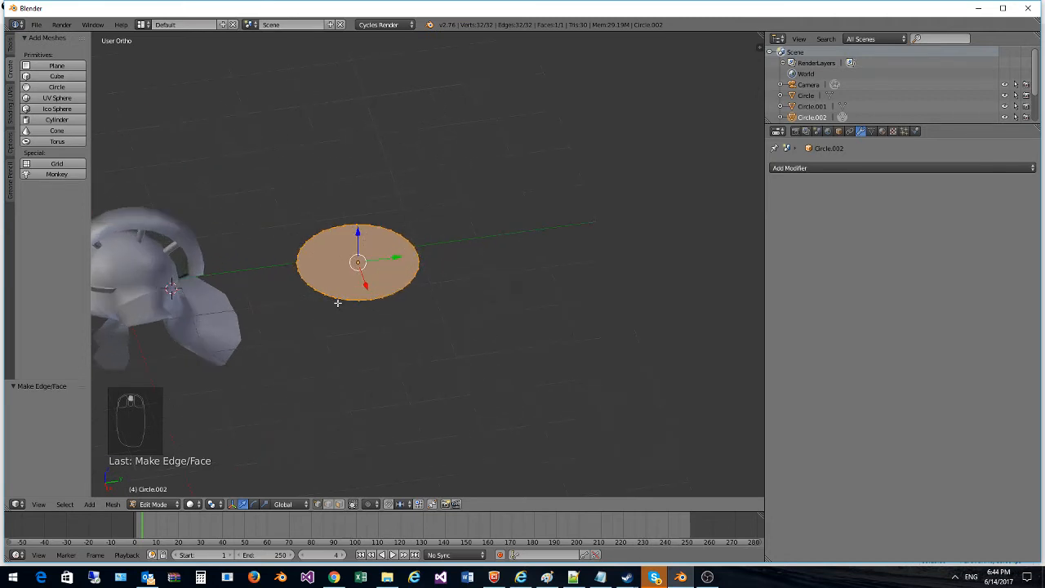
key("e")
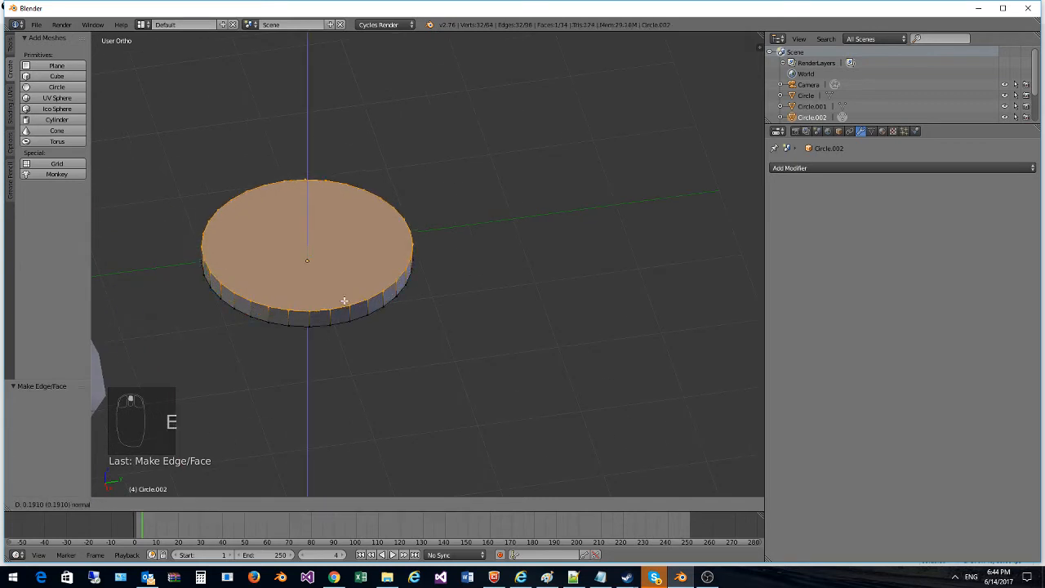
left_click(344, 297)
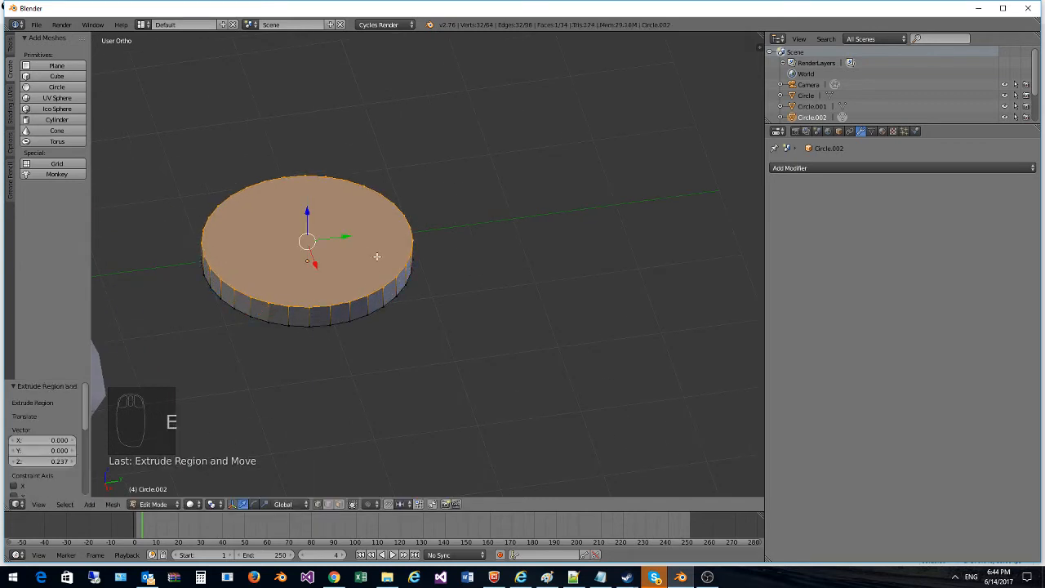
Step: Extrude the disc's top face in place, scale it to about 0.845, and extrude it down about 0.072 to leave a raised rim
key("e")
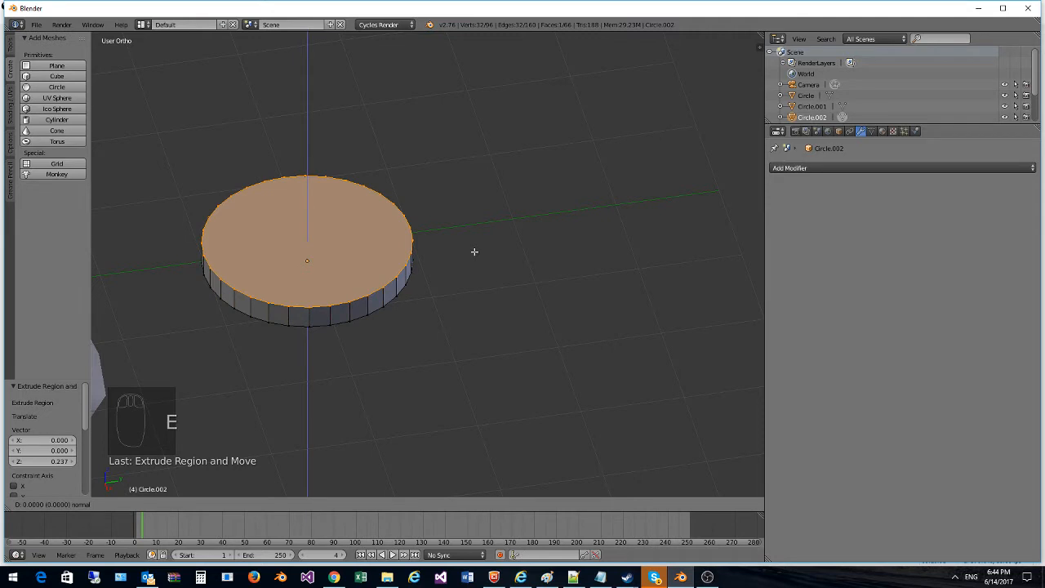
right_click(474, 251)
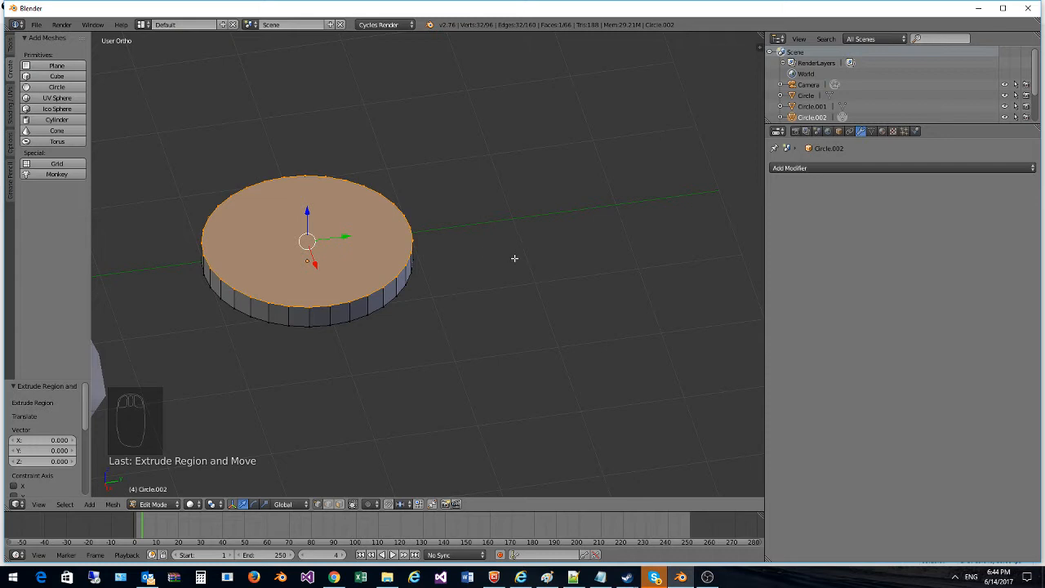
key("s")
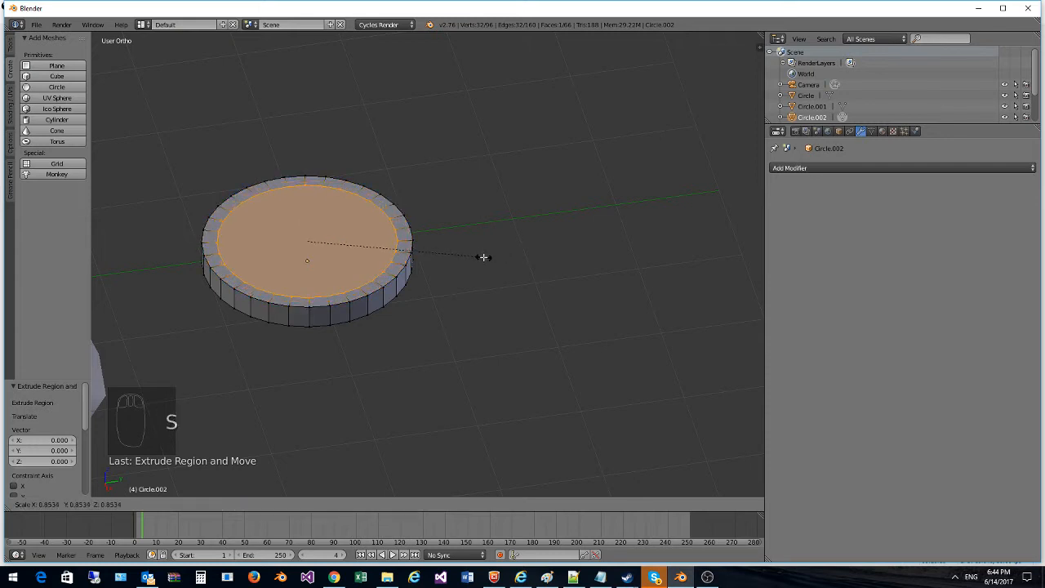
left_click(481, 254)
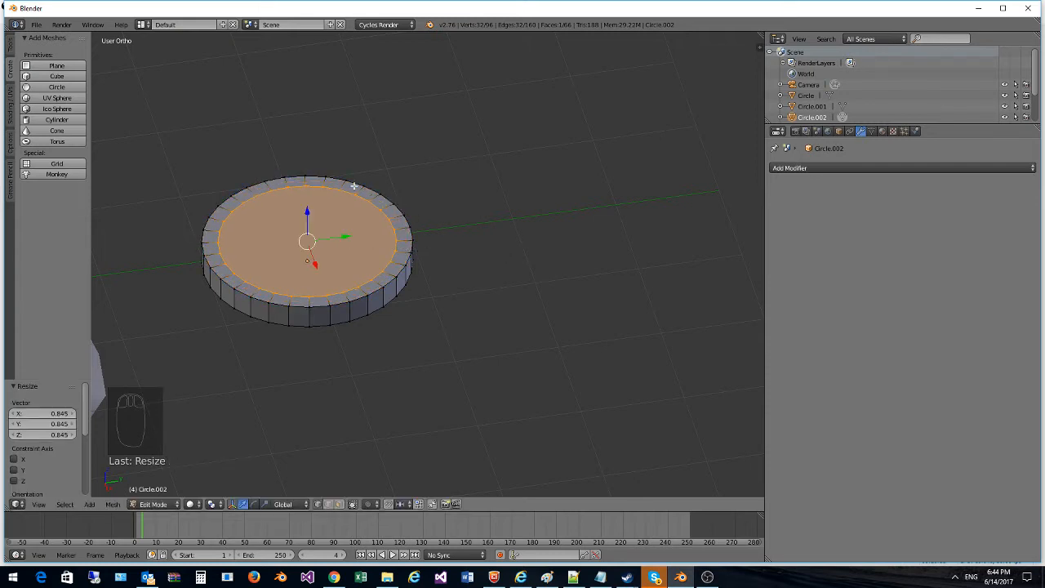
key("e")
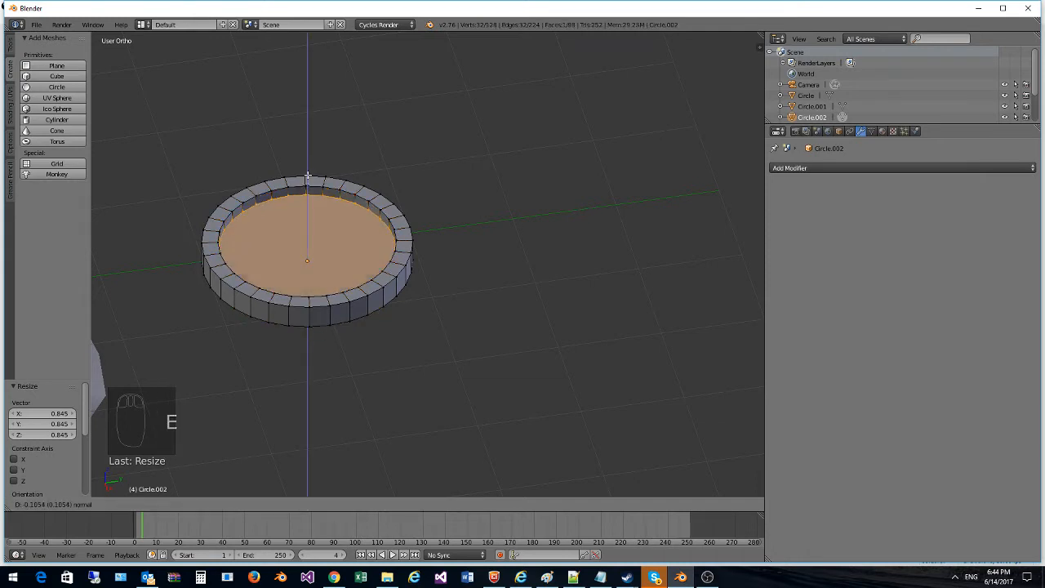
left_click(307, 176)
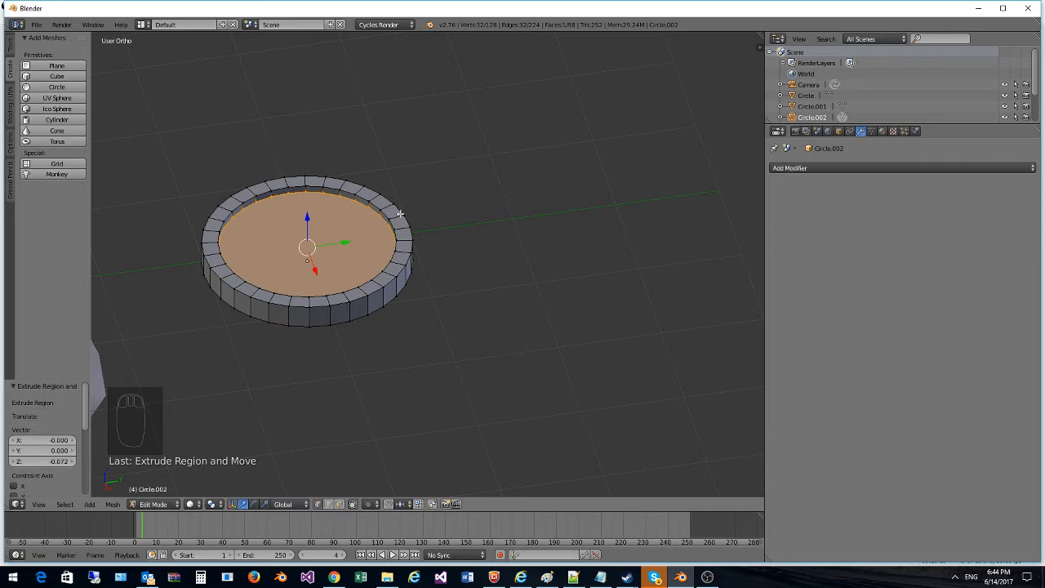
Step: Extrude the recessed face in place, shrink it to a small central circle, and extrude that up about 0.105 as a boss
key("e")
right_click(443, 225)
key("s")
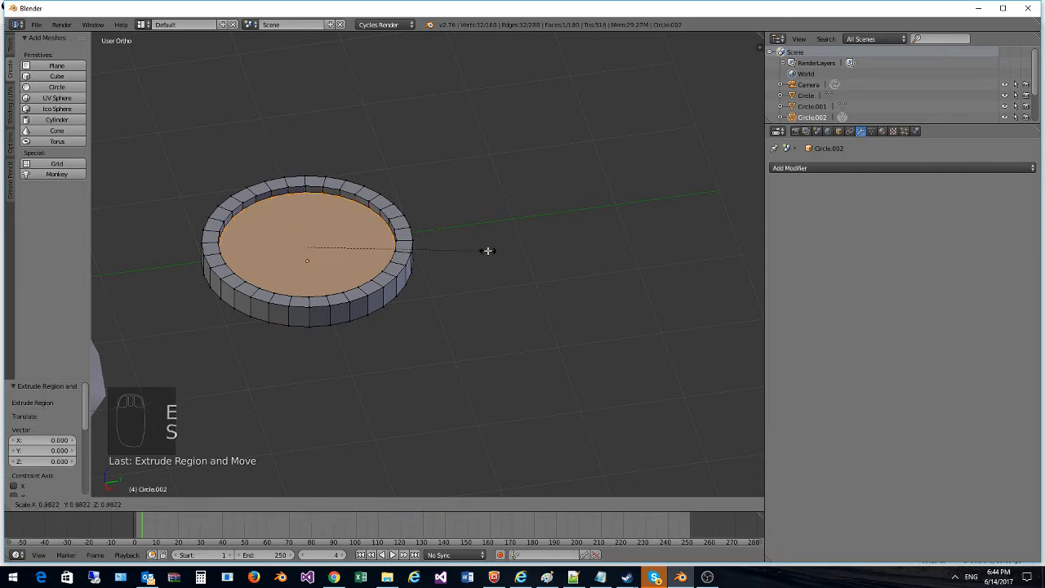
left_click(341, 250)
key("e")
left_click(338, 242)
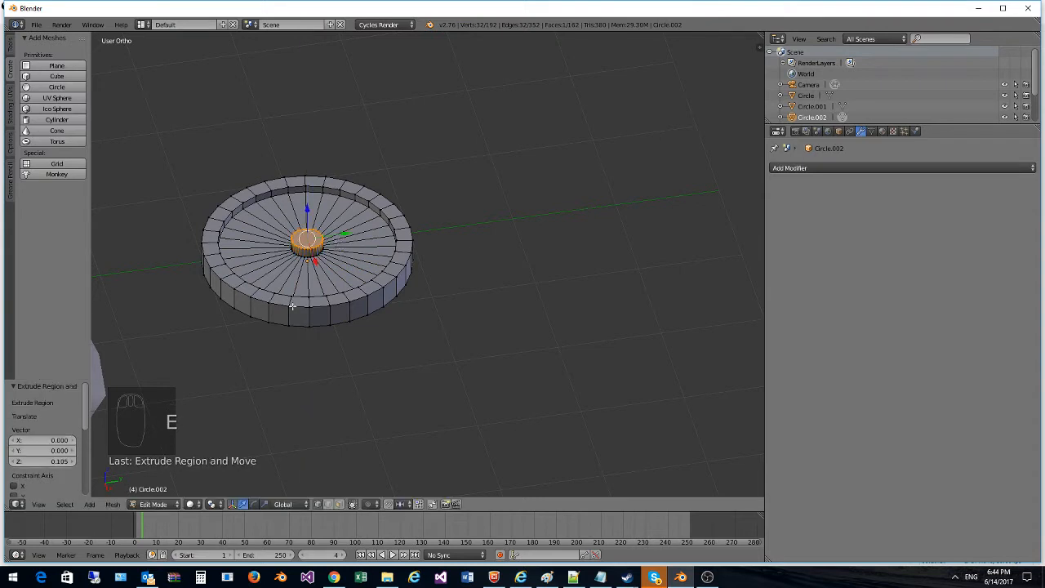
Step: Return the finished disc to Object Mode and view it together with the helmet from behind
left_click(160, 506)
left_click(161, 492)
scroll(276, 428, "down", 5)
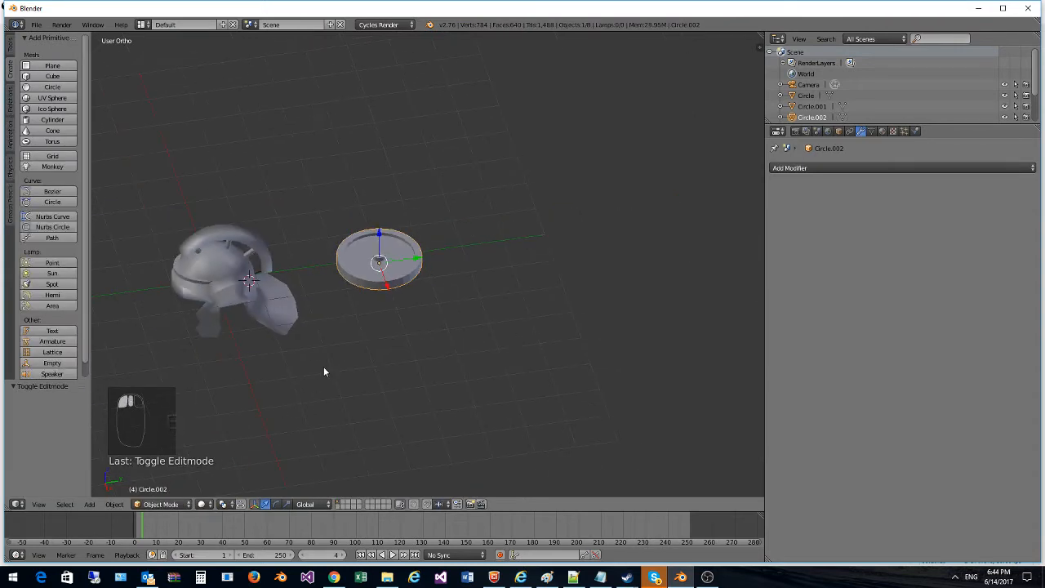
middle_click_drag(324, 370, 55, 88)
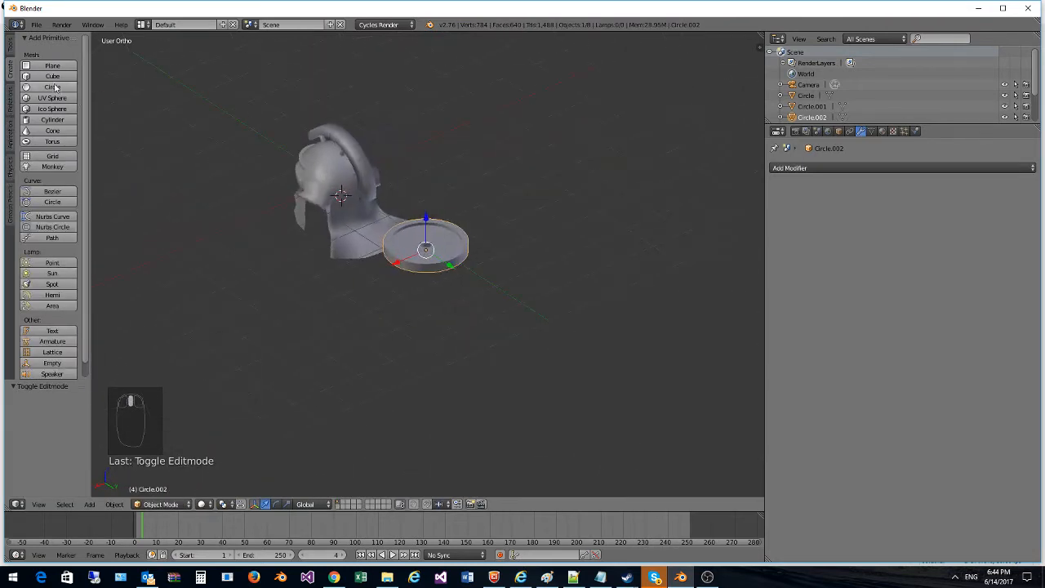
Step: Smooth-shade the disc and move it along Y by about -4.476 to the helmet's front
left_click(10, 45)
left_click(34, 196)
middle_click_drag(270, 277, 399, 263)
left_click_drag(402, 270, 295, 367)
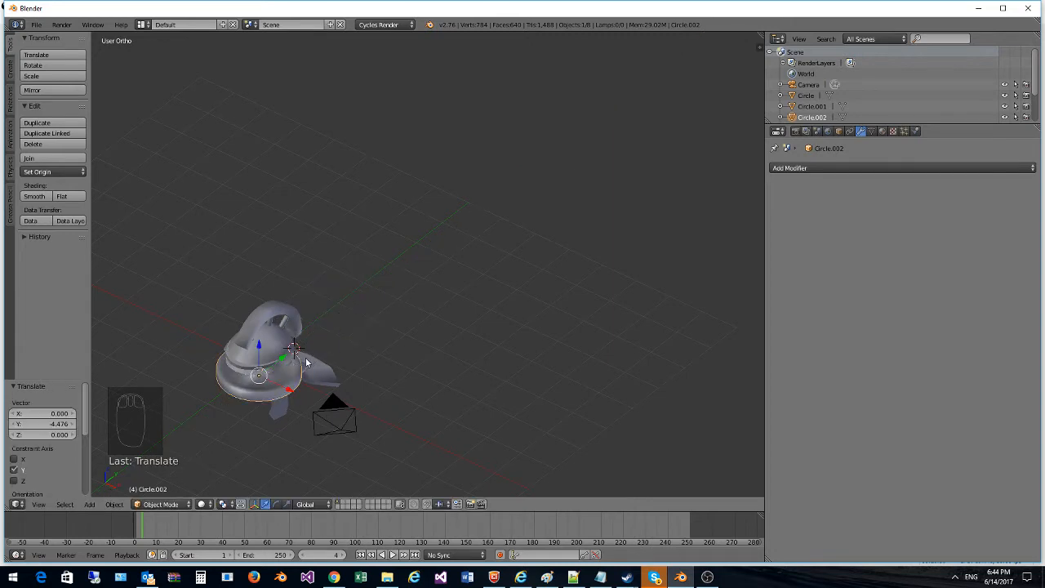
Step: Rotate the disc 90° about the Y axis so its face points sideways
key("KP_3")
key("KP_1")
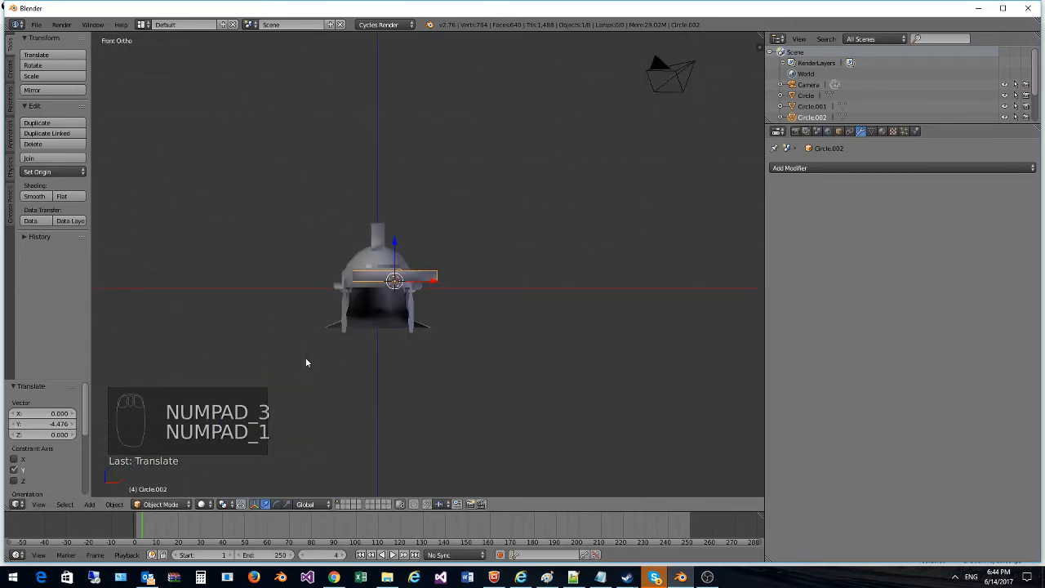
key("KP_3")
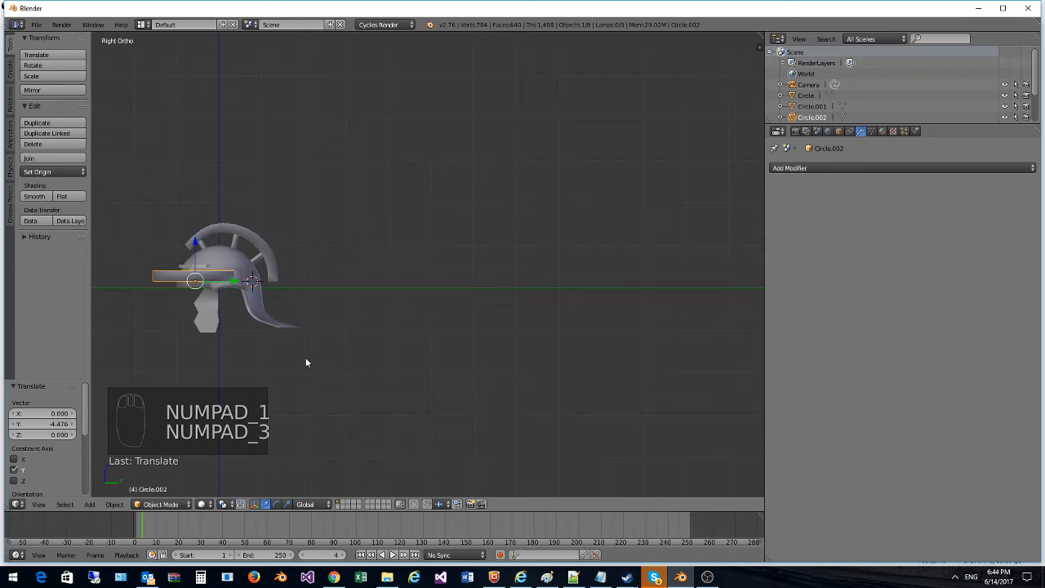
middle_click_drag(286, 352, 487, 248, "shift")
scroll(527, 324, "up", 8)
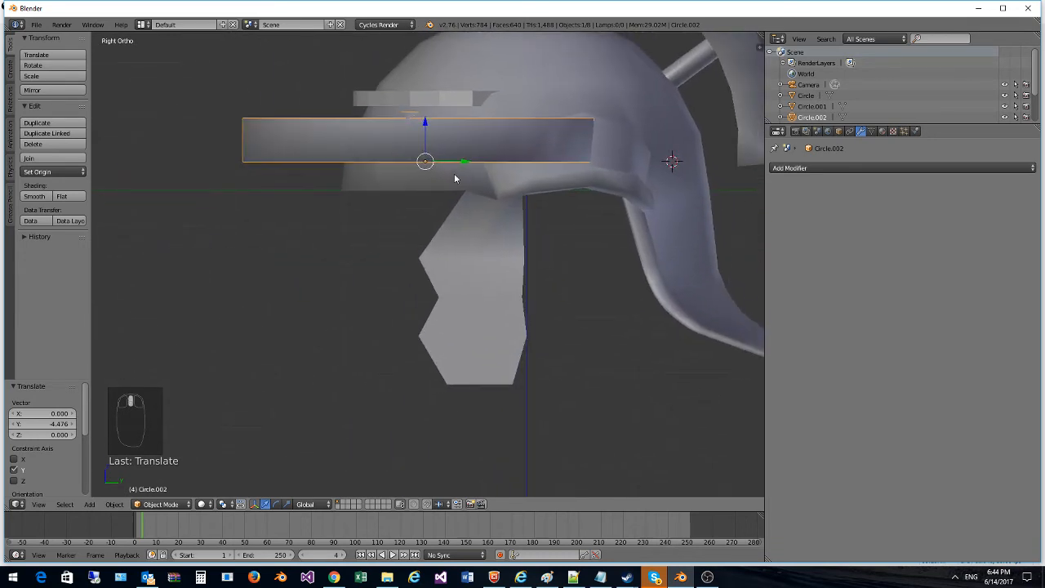
type("r")
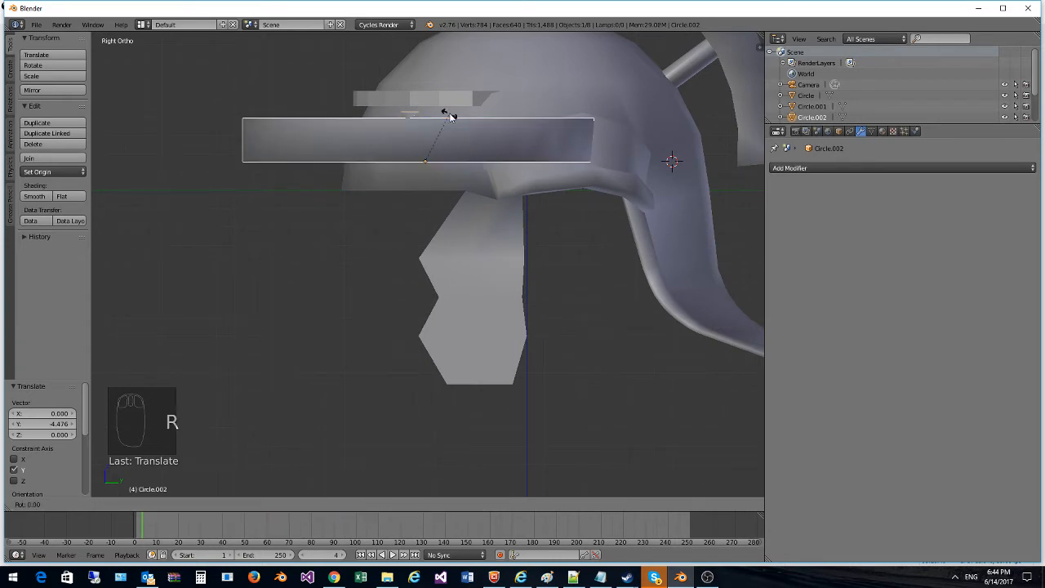
type("90")
key("Return")
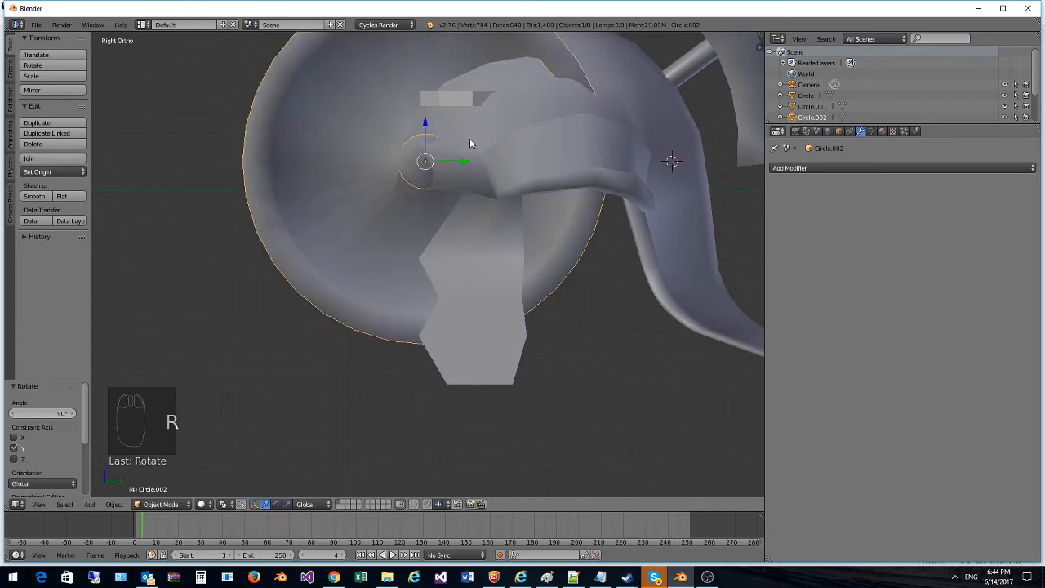
Step: Scale the disc to about 0.221, place it over the cheek guard's lower lobe, and scale it to about 0.926
key("s")
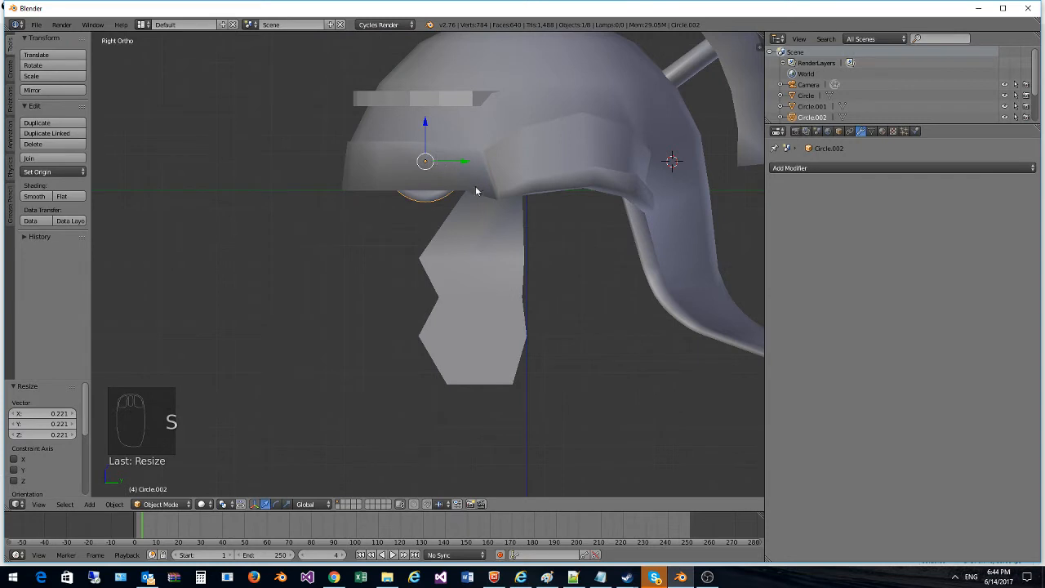
key("g")
left_click(516, 349)
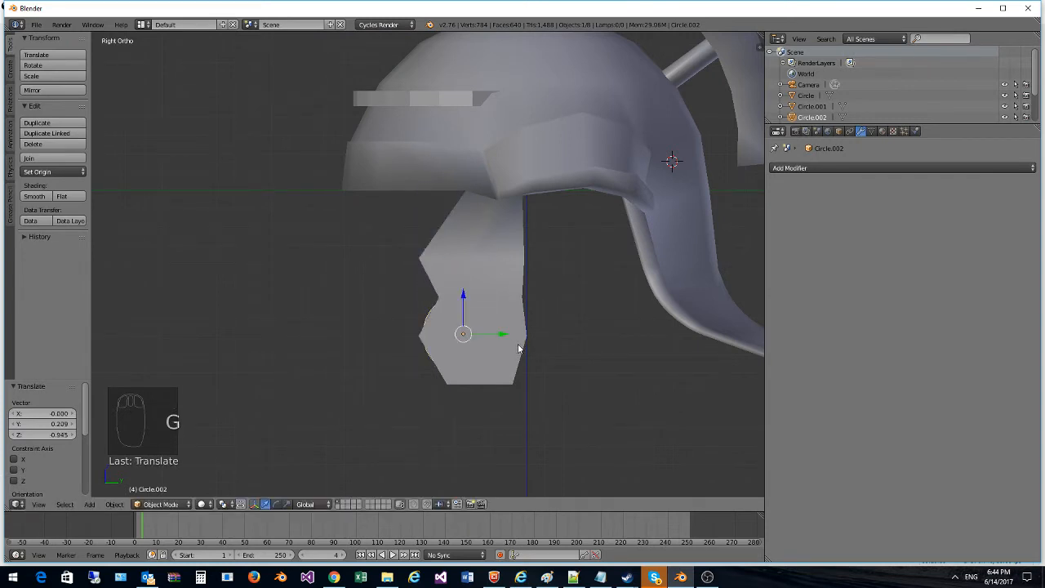
key("s")
left_click(539, 343)
key("z")
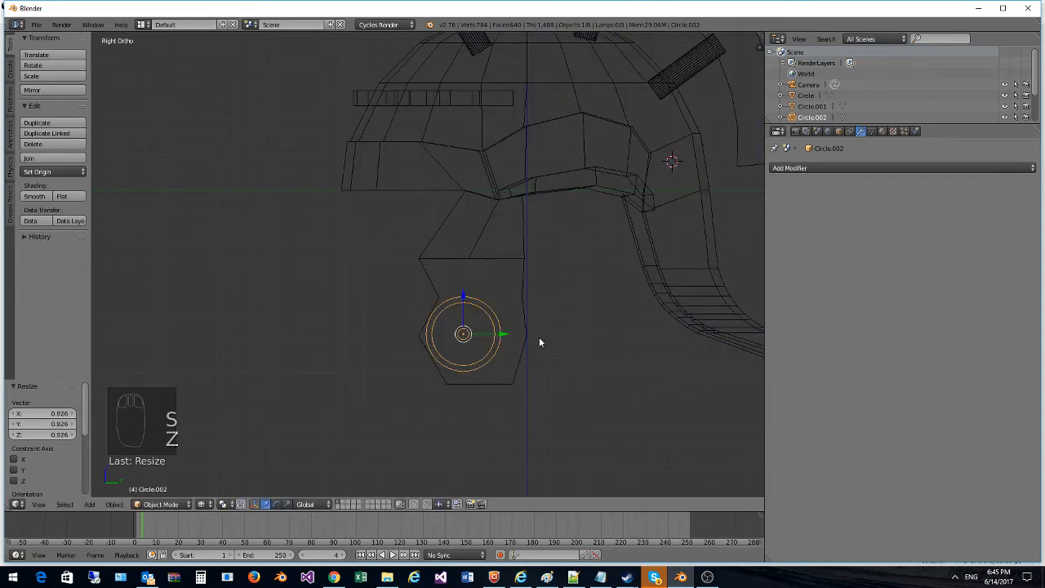
key("z")
Step: Move the disc along X about 0.373 into the cheek guard and rotate it about Z to match the guard's angle
key("KP_1")
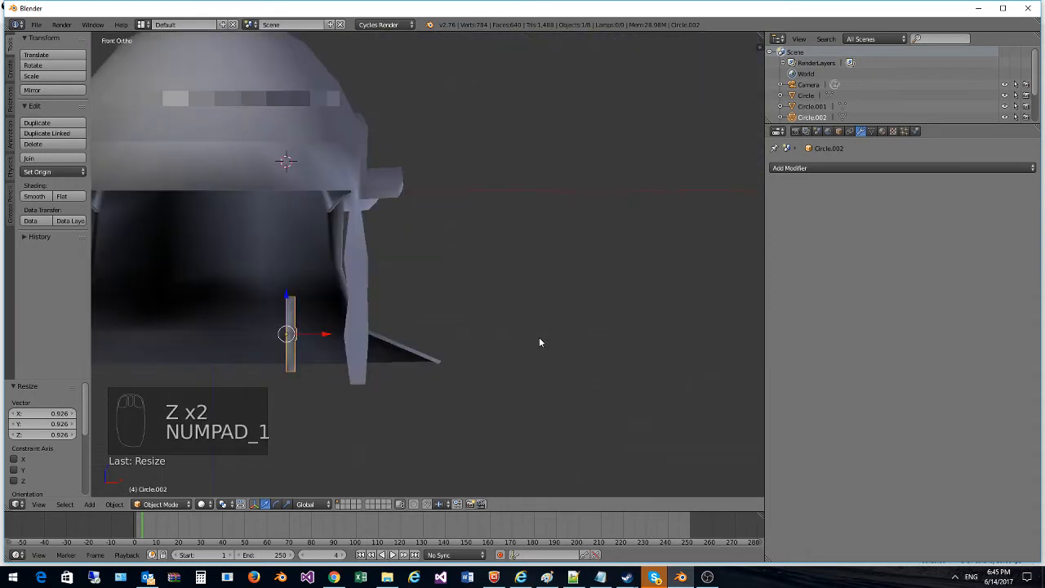
left_click_drag(331, 331, 394, 339)
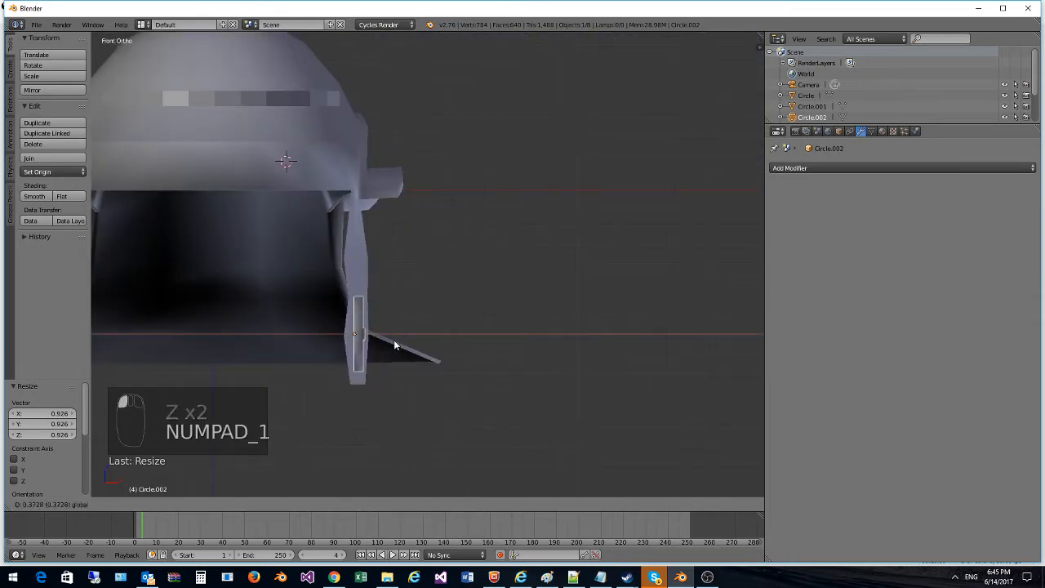
key("r")
key("z")
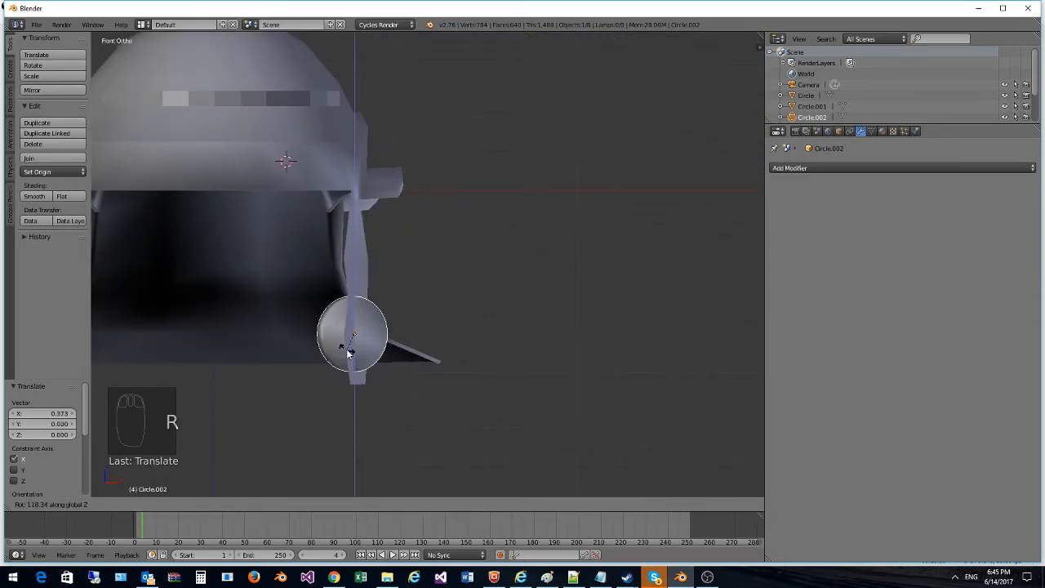
left_click(417, 363)
mouse_move(411, 372)
middle_mouse_down()
mouse_move(340, 424)
mouse_move(423, 375)
middle_mouse_up()
key("r")
key("z")
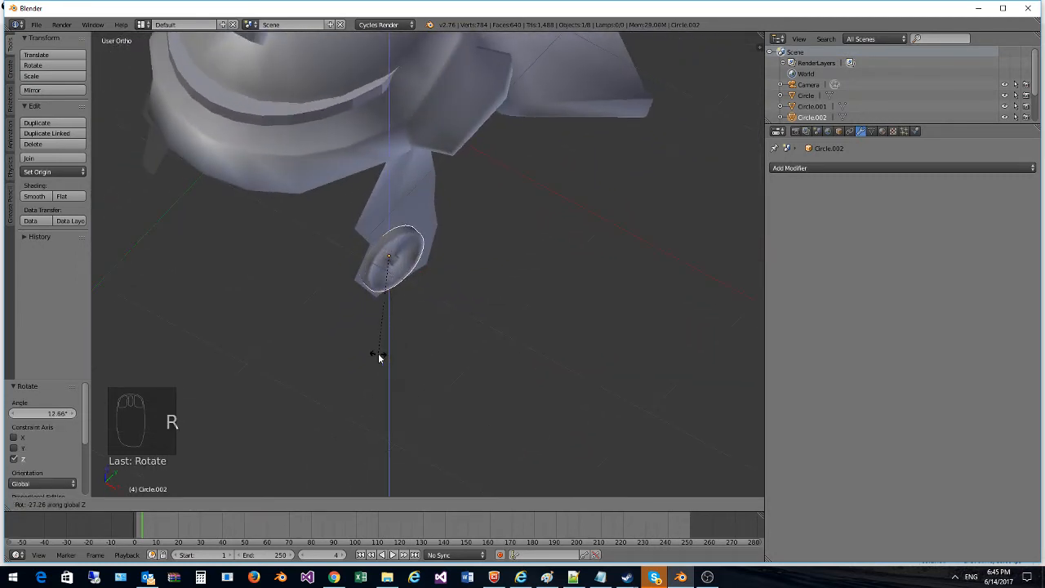
left_click(382, 358)
Step: Scale the disc to about 0.662 and shift it along X by about -0.019 and 0.009 to seat it in the guard
key("s")
left_click(455, 239)
key("g")
key("x")
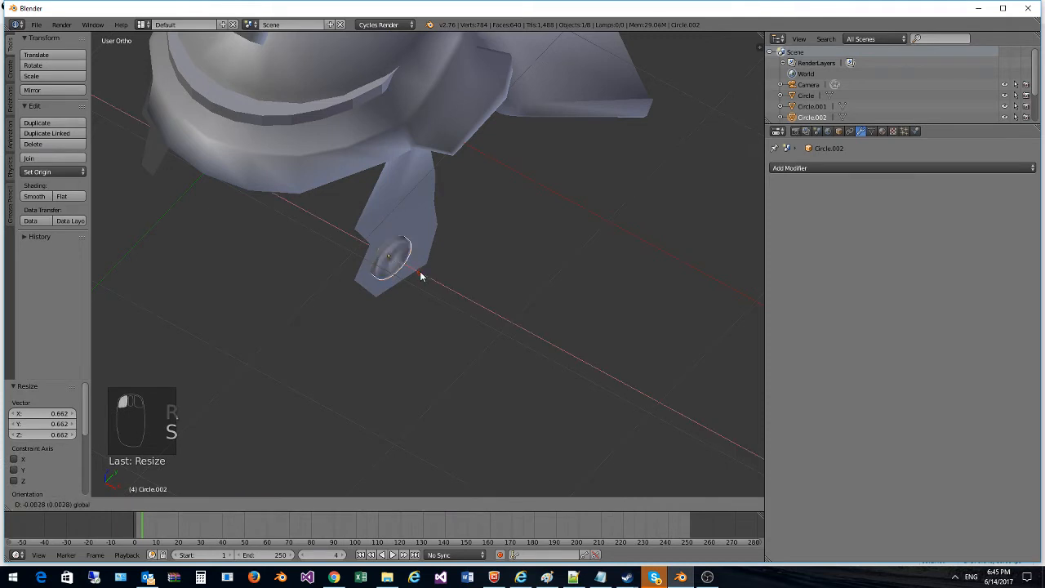
left_click(424, 275)
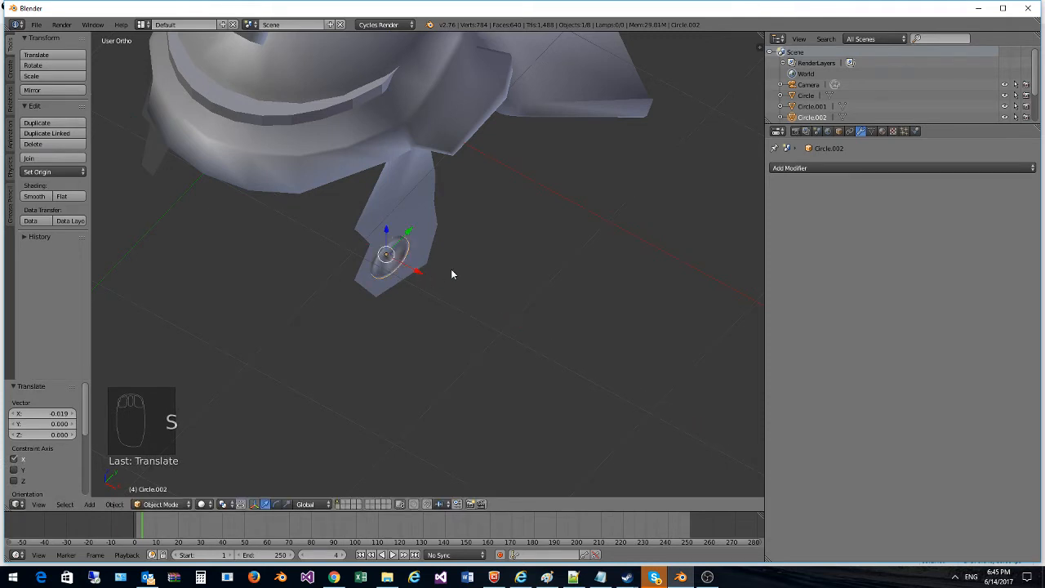
middle_click_drag(450, 268, 369, 302)
left_click_drag(380, 325, 373, 326)
middle_click_drag(374, 325, 364, 316)
Step: Select the helmet and open its mesh in Edit Mode with face selection
right_click(351, 279)
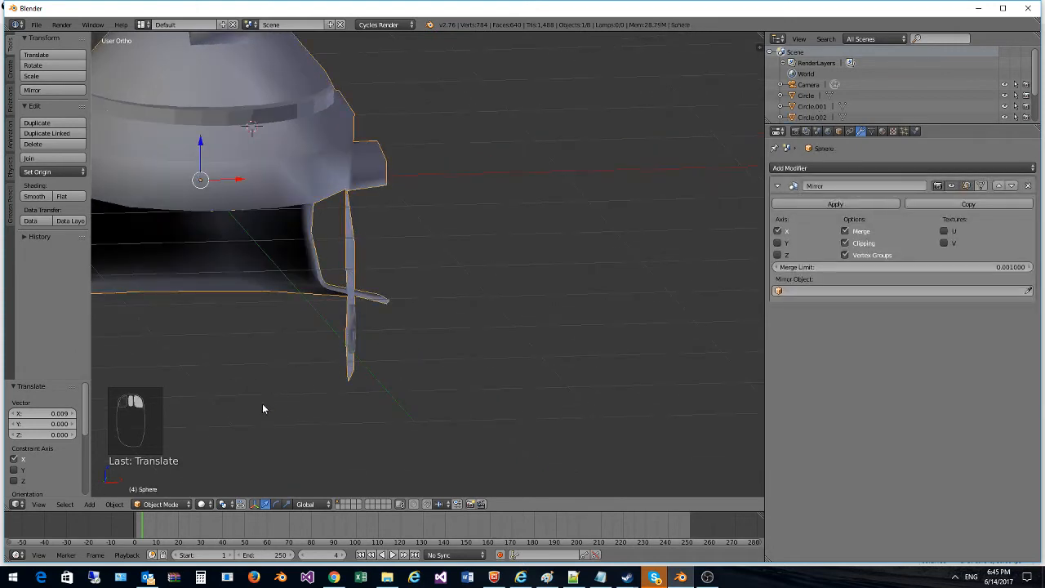
left_click(156, 503)
left_click(164, 465)
middle_click_drag(186, 428, 152, 424)
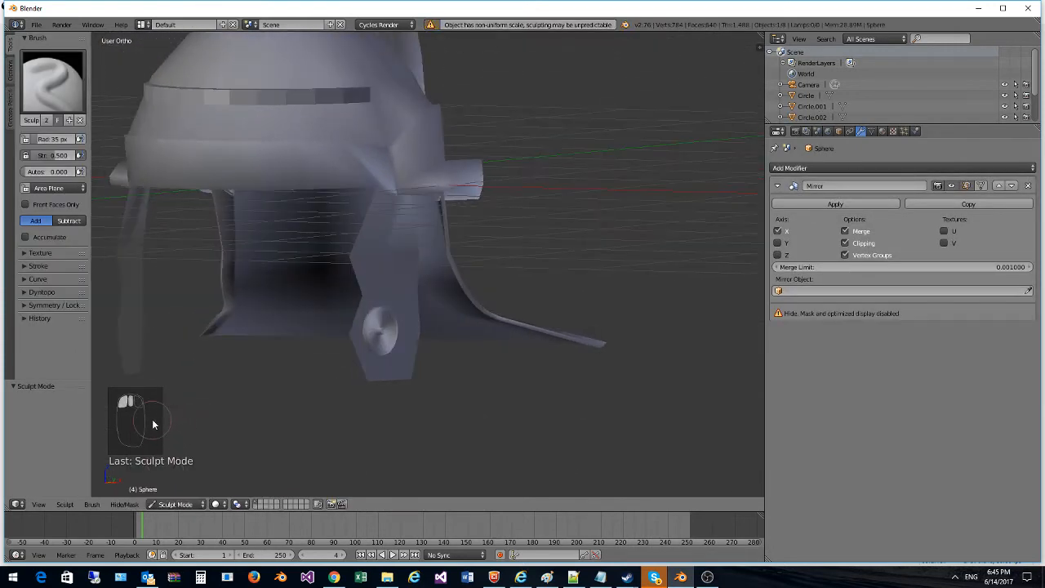
left_click(188, 505)
left_click(175, 480)
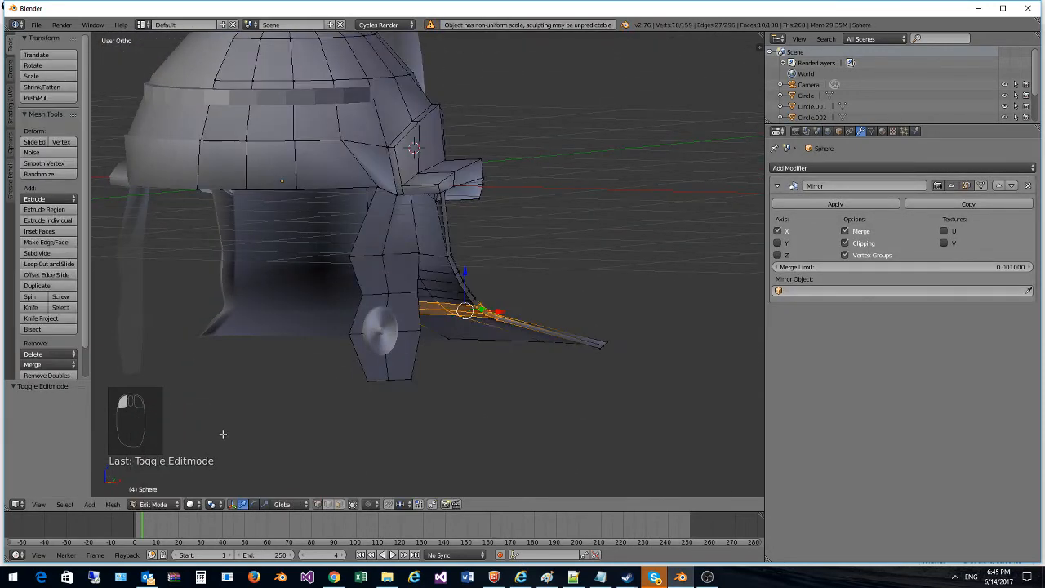
middle_click_drag(259, 394, 273, 400)
left_click(340, 504)
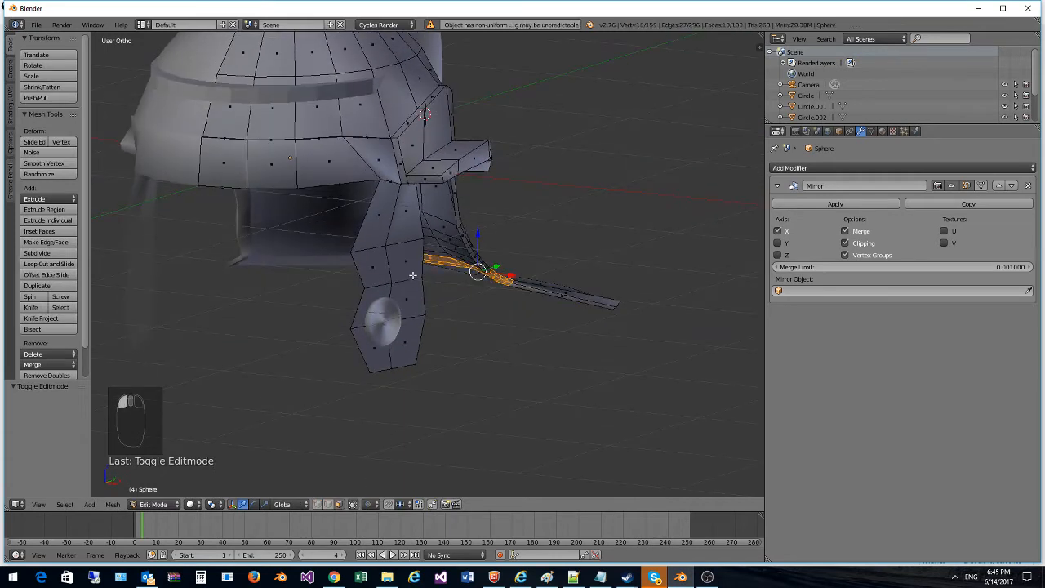
Step: Extrude the cheek guard's eight outer faces outward about 0.021 to thicken it, and return to Object Mode
left_click(406, 211)
left_click(377, 217, "shift")
left_click(373, 266, "shift")
left_click(404, 260, "shift")
left_click(369, 313, "shift")
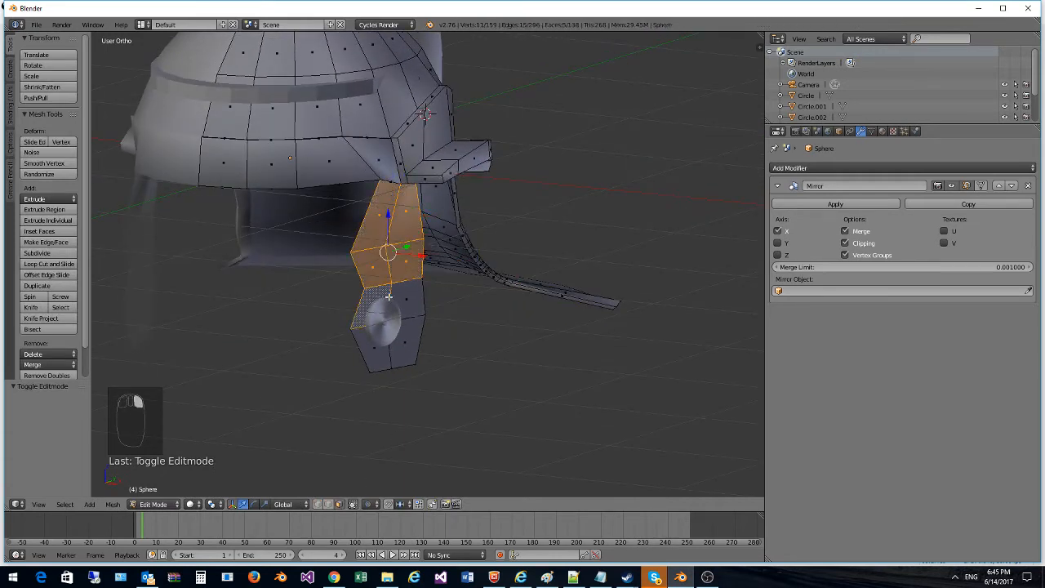
left_click(405, 305, "shift")
left_click(377, 346, "shift")
left_click(411, 338, "shift")
key("e")
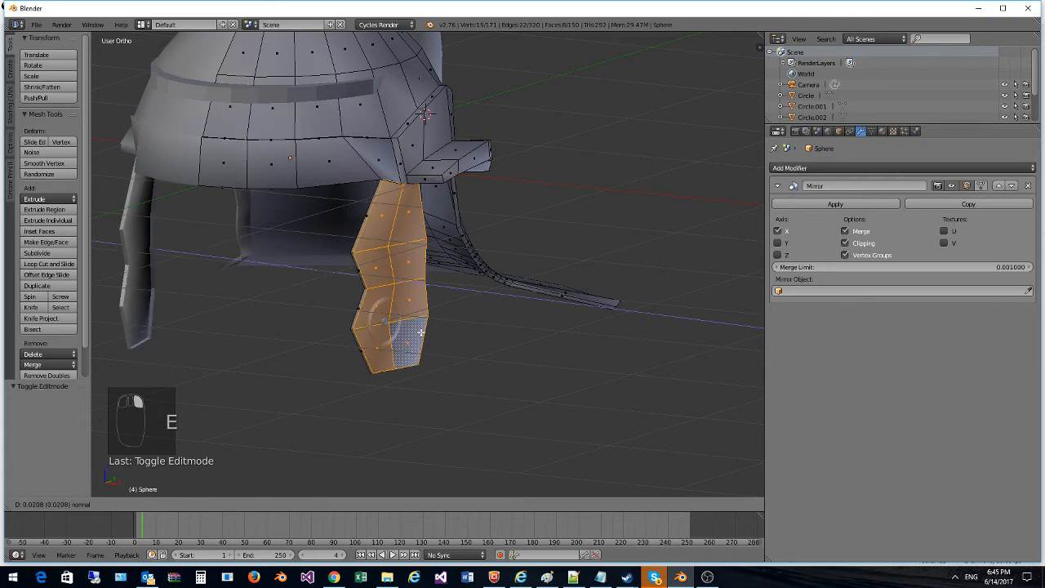
left_click(418, 331)
left_click(155, 504)
left_click(162, 491)
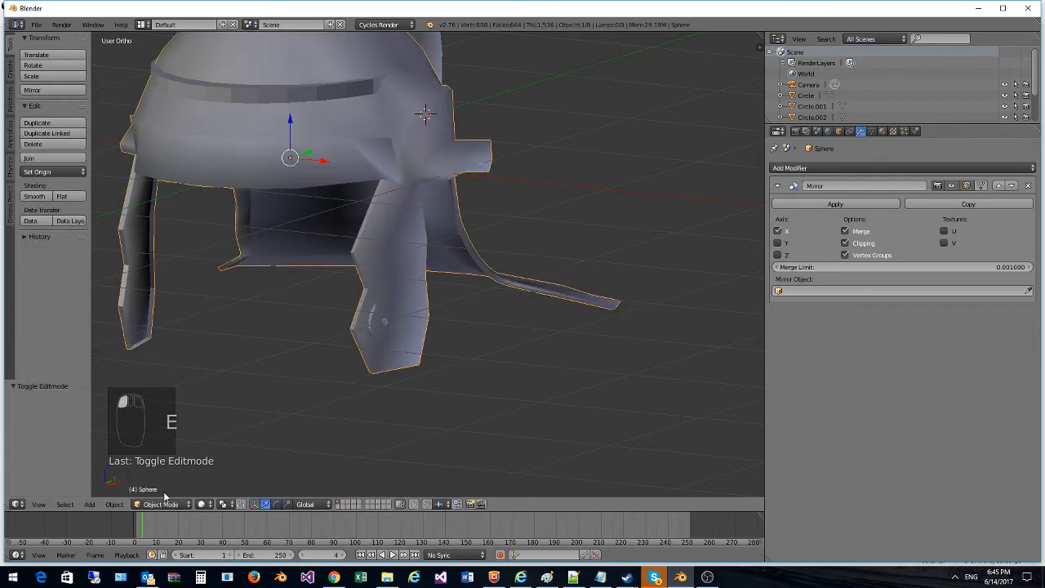
Step: Select the cheek guard's disc and move it outward along X about 0.027 onto the thickened surface
left_click(386, 313)
left_click_drag(399, 319, 417, 327)
key("ctrl+z")
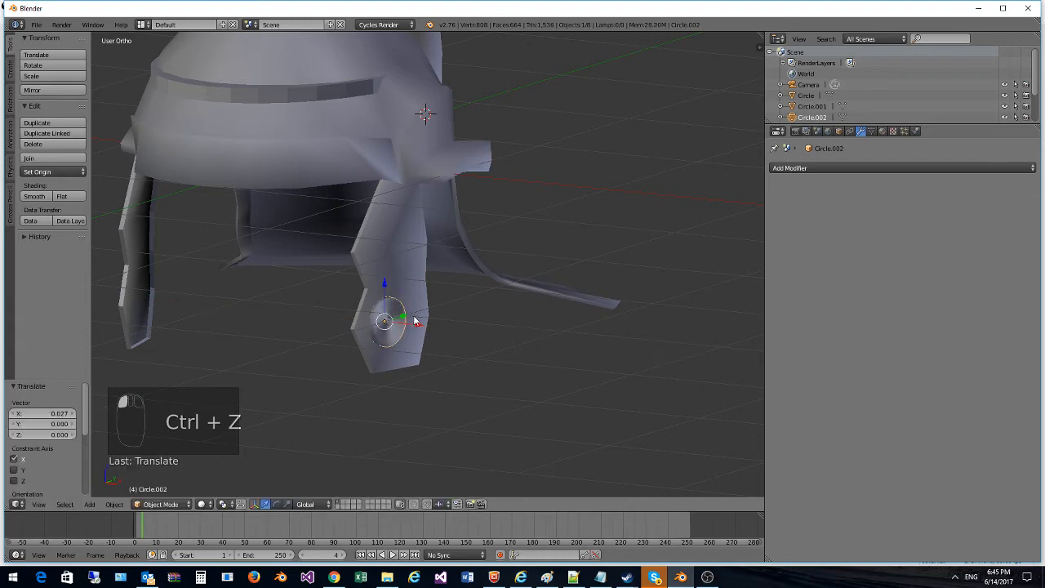
middle_click_drag(419, 326, 493, 316)
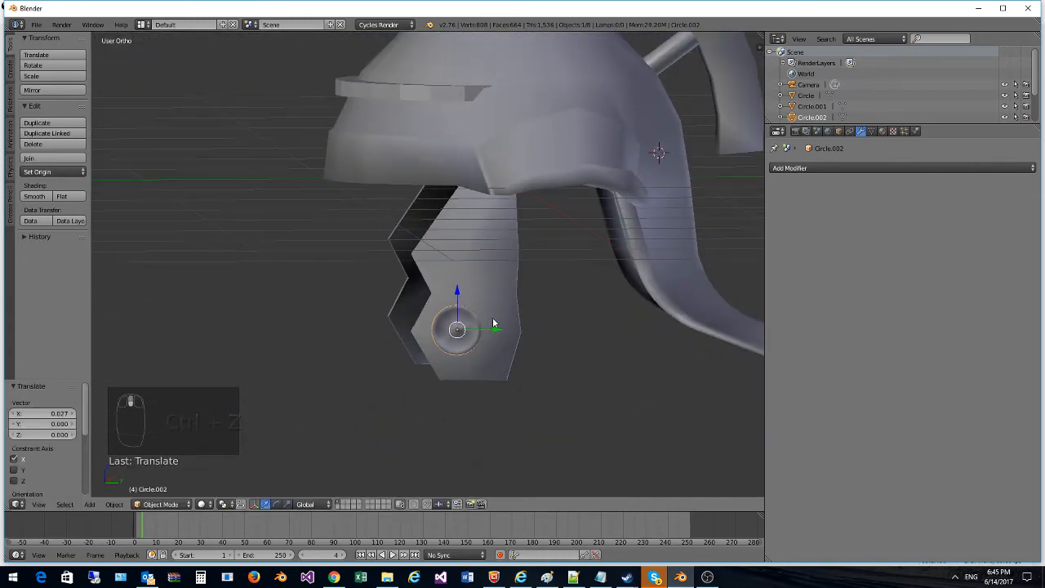
Step: Duplicate the disc onto the cheek guard's upper lobe and shift the copy along X about 0.021
key("shift+d")
left_click(493, 252)
middle_click_drag(494, 250, 387, 248)
left_click_drag(385, 245, 422, 264)
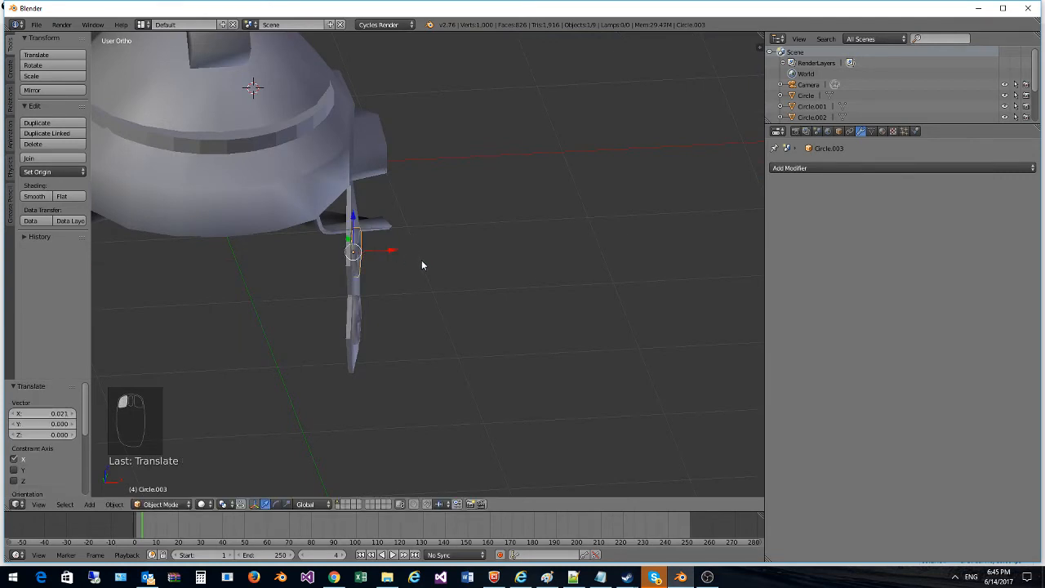
Step: Tilt the upper cheek guard disc about -2.464° and move it along X about -0.006
middle_click_drag(422, 264, 424, 232)
key("r")
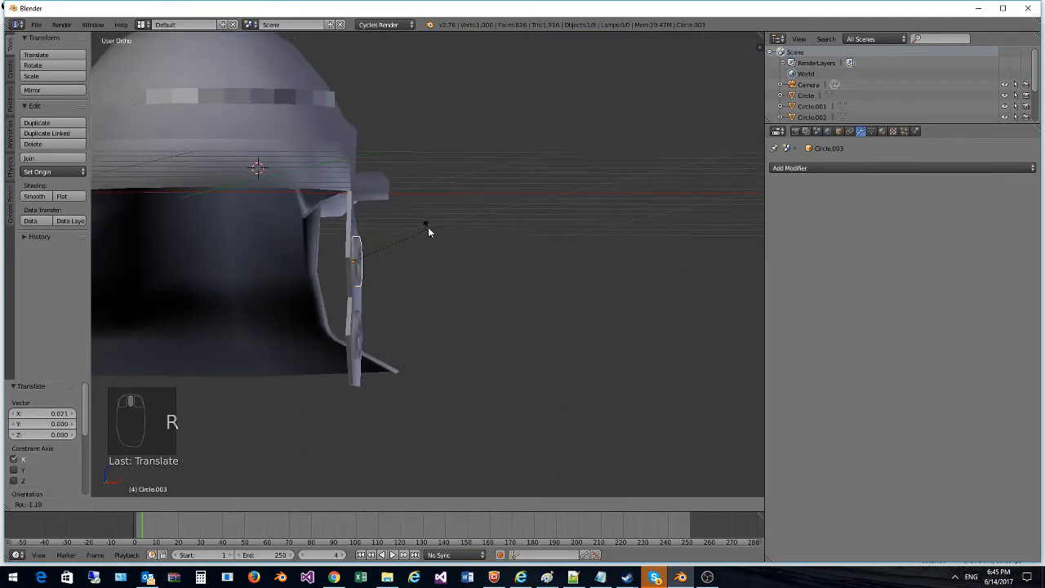
left_click(424, 229)
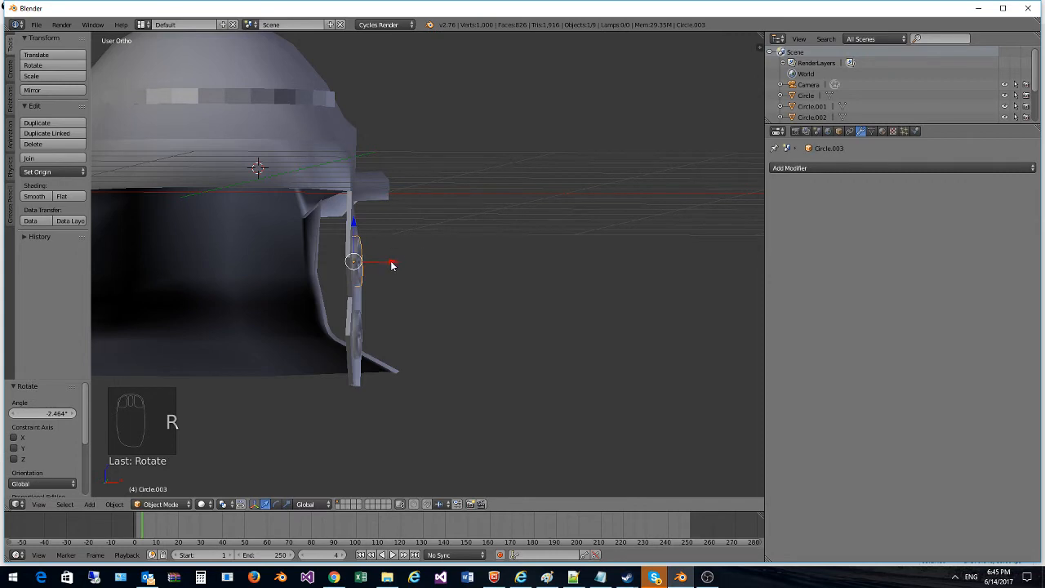
left_click_drag(390, 262, 389, 260)
Step: Duplicate the upper disc onto the dome's side below the front band, scale it down, and move it along X about -0.051
middle_click_drag(389, 260, 273, 282)
key("shift+d")
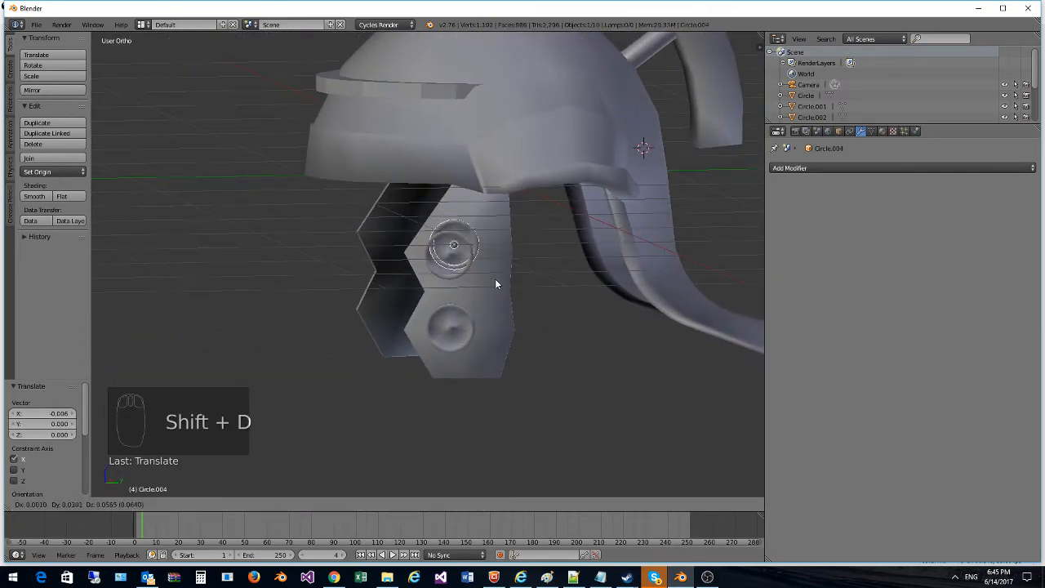
left_click(485, 173)
middle_click_drag(484, 168, 611, 161)
key("s")
left_click(501, 166)
left_click_drag(385, 125, 372, 128)
Step: Rotate the dome's side disc so it leans with the slope of the helmet surface
key("r")
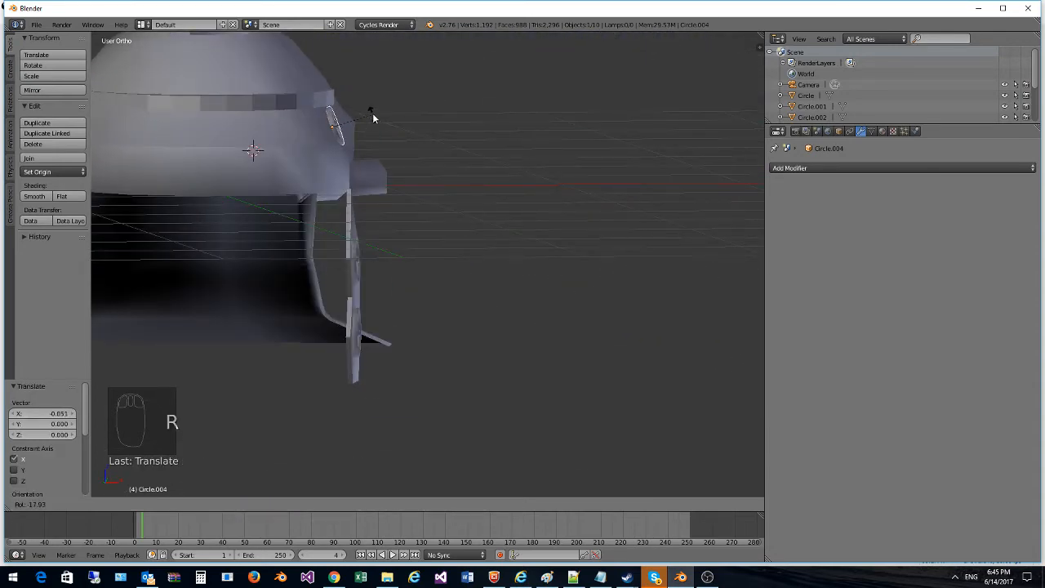
left_click(373, 121)
key("r")
left_click(366, 122)
Step: Duplicate the dome disc just ahead of the original and move the copy along X about -0.003
middle_click_drag(366, 122, 537, 186)
key("shift+d")
left_click(420, 163)
left_click_drag(360, 137, 353, 137)
Step: Rotate the forward dome disc about Z to follow the helmet's curve, finishing with a turn of about 3.199°
key("r")
key("z")
left_click(341, 150)
key("r")
key("z")
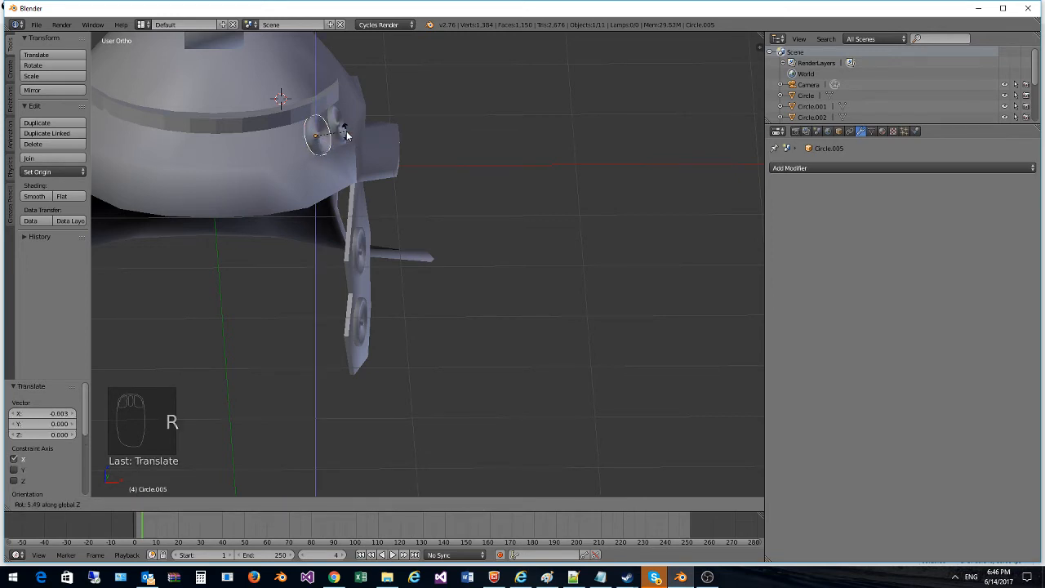
left_click(346, 135)
Step: Duplicate the forward dome disc onto the rear neck guard, offset about 0.041, 1.829, -1.030, and trackball-rotate it toward the guard's surface
middle_click_drag(361, 152, 235, 135)
scroll(235, 132, "down", 3)
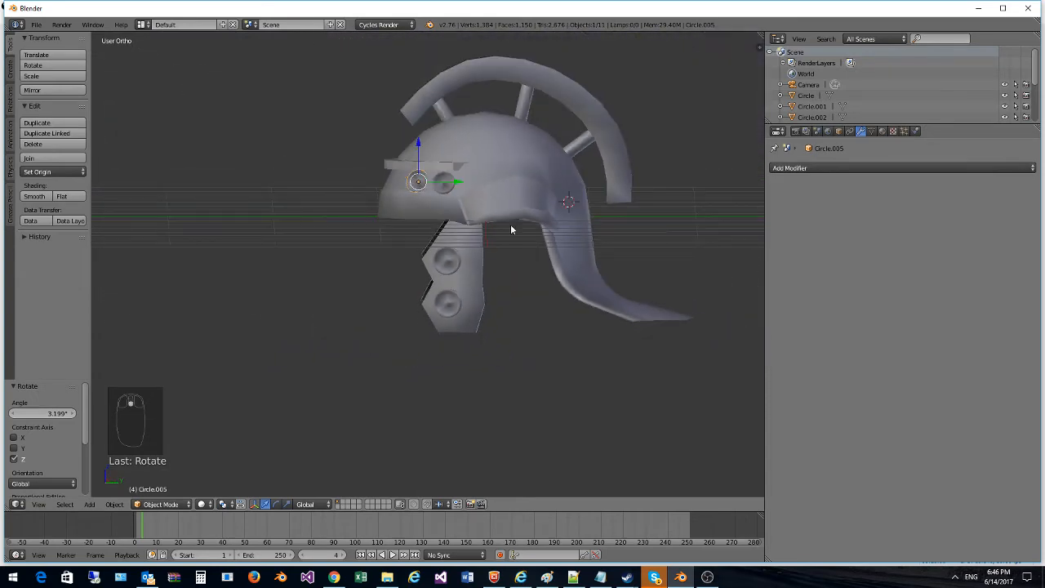
key("shift+d")
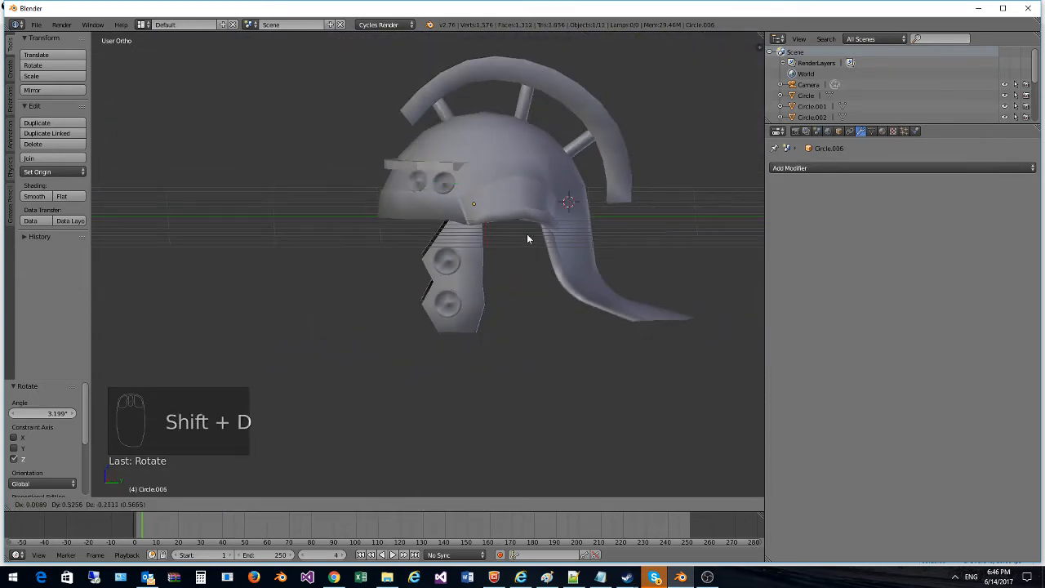
left_click(645, 319)
middle_click_drag(633, 320, 561, 342)
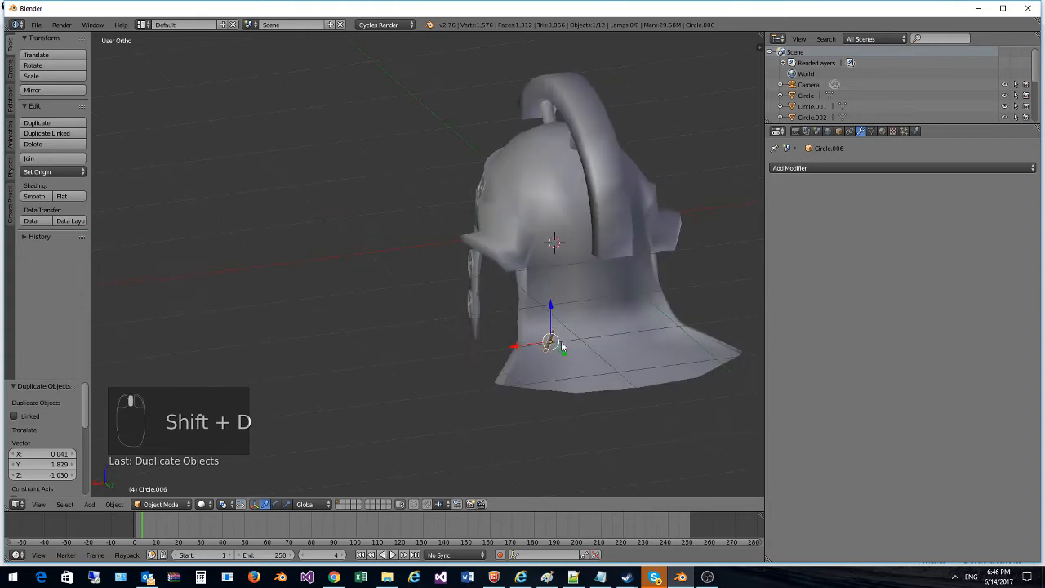
key("r")
key("r")
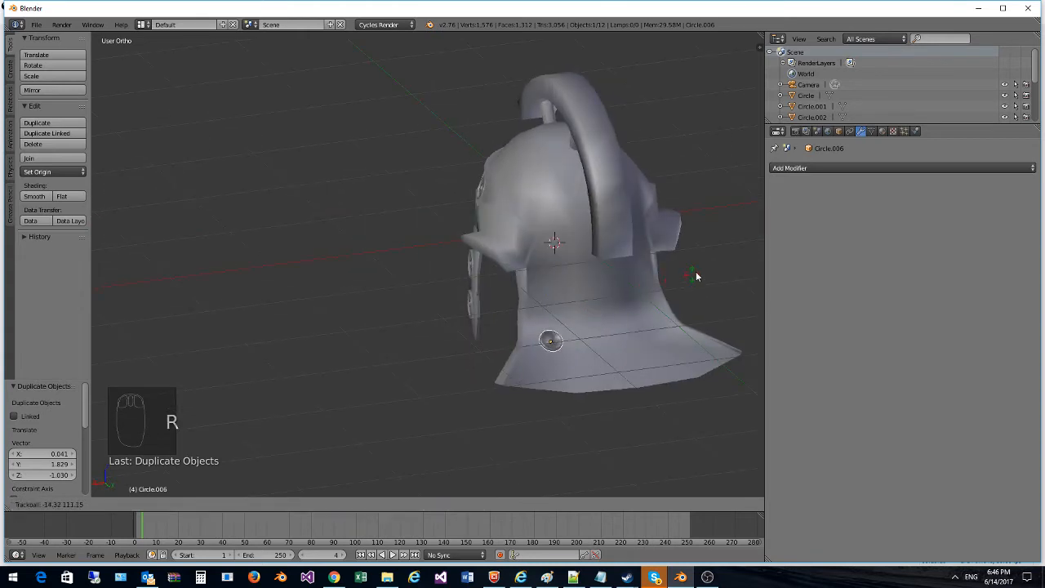
left_click(675, 263)
Step: Lower the neck guard disc along Z, ending with a move of about -0.033, and trackball-rotate it toward the guard's slope
mouse_move(552, 302)
left_mouse_down()
mouse_move(546, 314)
mouse_move(558, 326)
mouse_move(551, 318)
left_mouse_up()
key("r")
key("r")
left_click(632, 341)
Step: Trackball-rotate the neck guard disc by about 2.865° and -8.021°, and shift it along X about 0.143
key("r")
key("r")
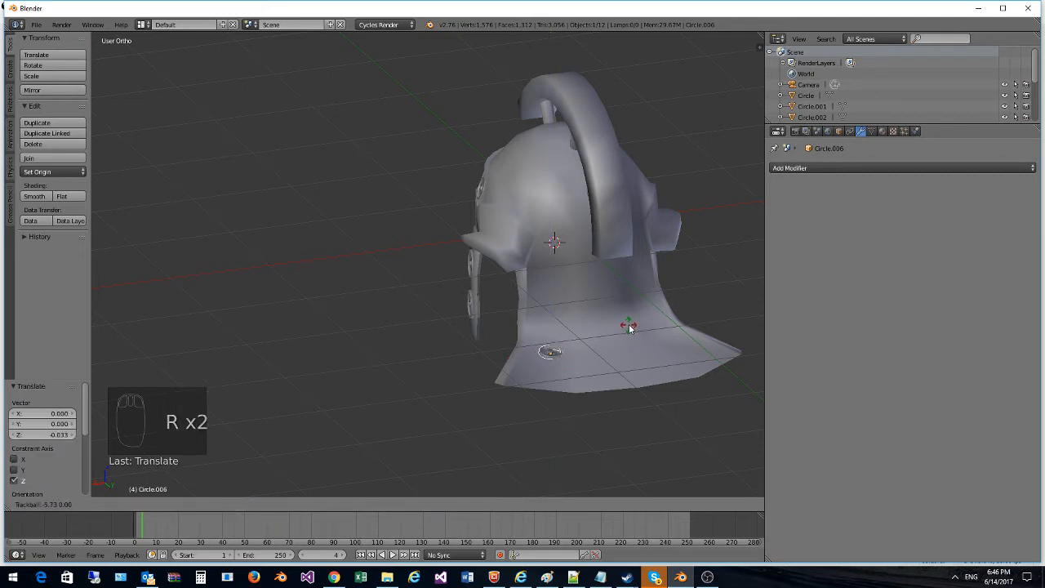
left_click(622, 336)
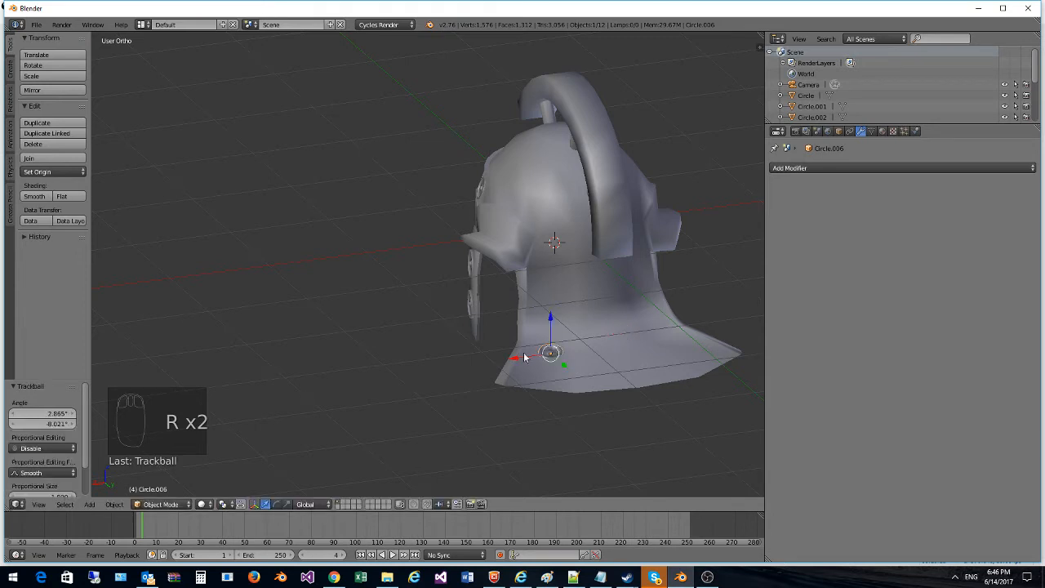
left_click_drag(524, 357, 509, 361)
Step: Join the two dome discs, the two cheek guard discs and the neck guard disc into the mirrored helmet object
middle_click_drag(509, 362, 752, 308)
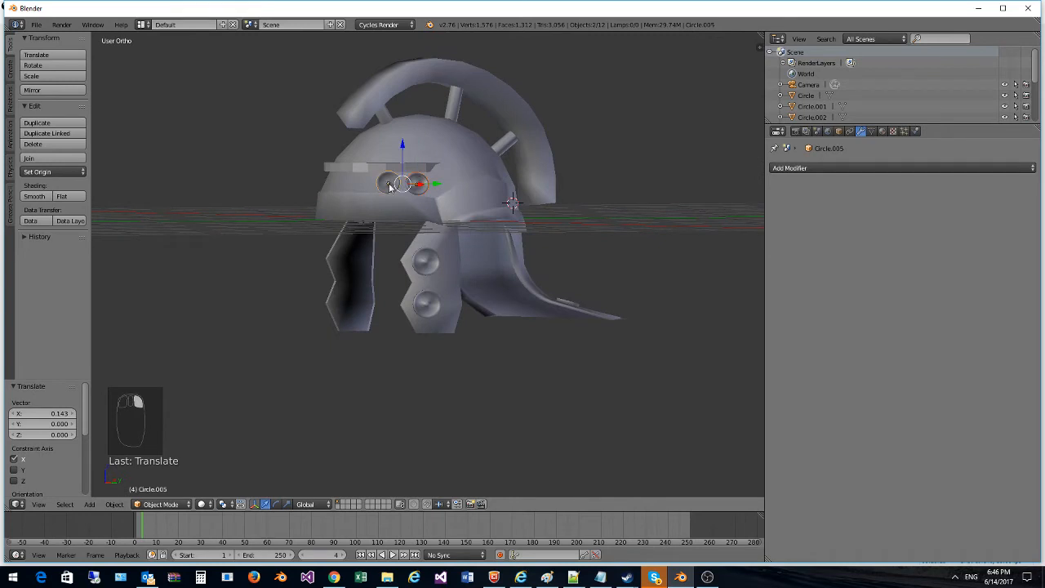
right_click(435, 265, "shift")
middle_click_drag(481, 298, 446, 333)
right_click(600, 340, "shift")
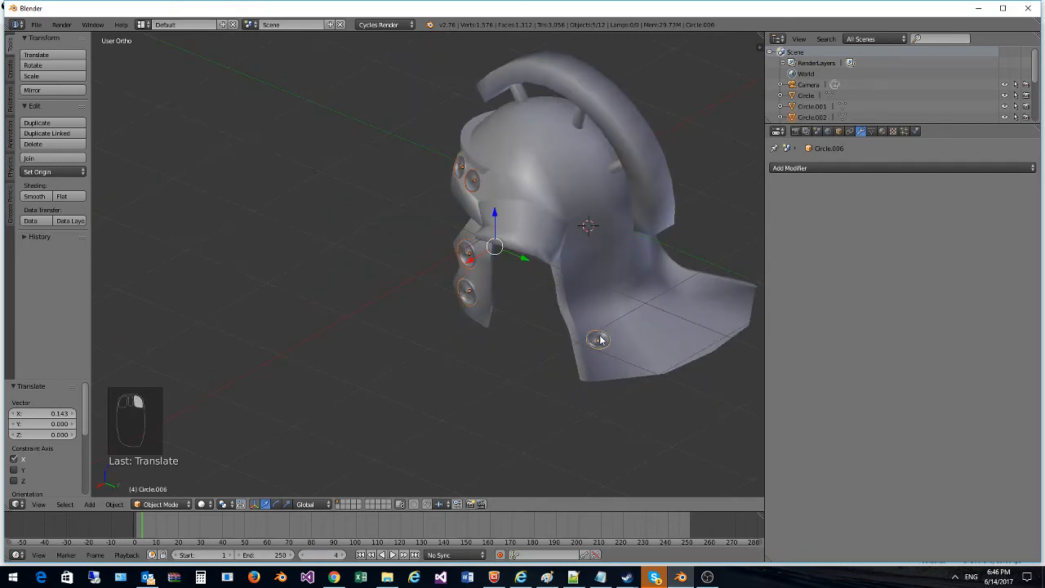
middle_click_drag(596, 338, 641, 295)
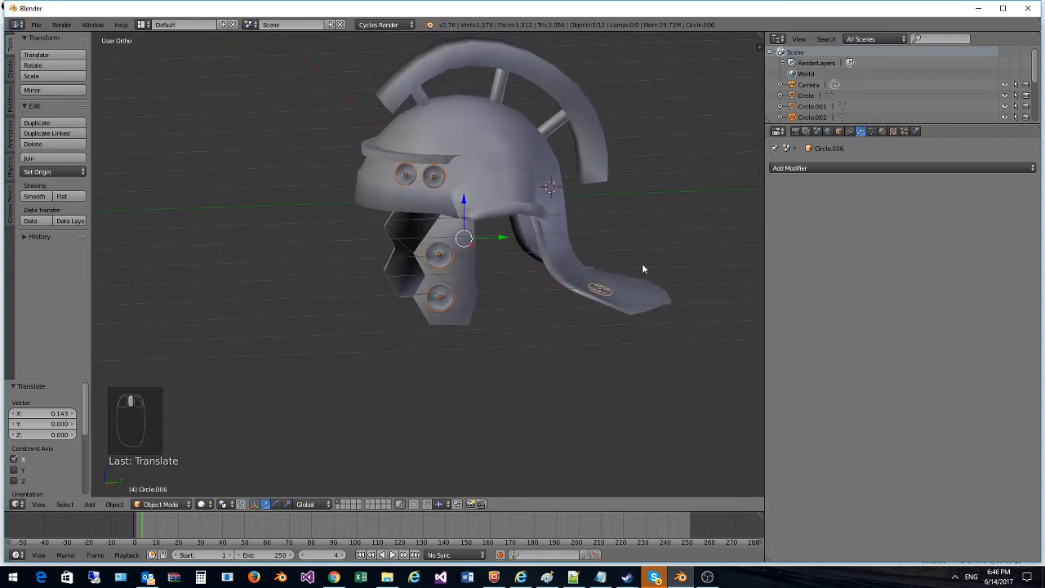
right_click(529, 176, "shift")
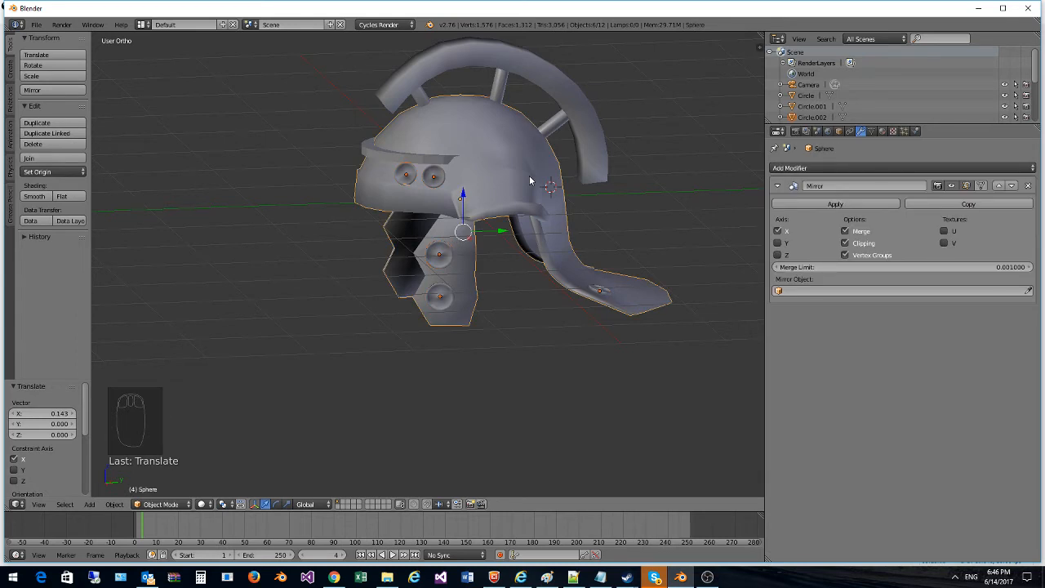
key("ctrl+j")
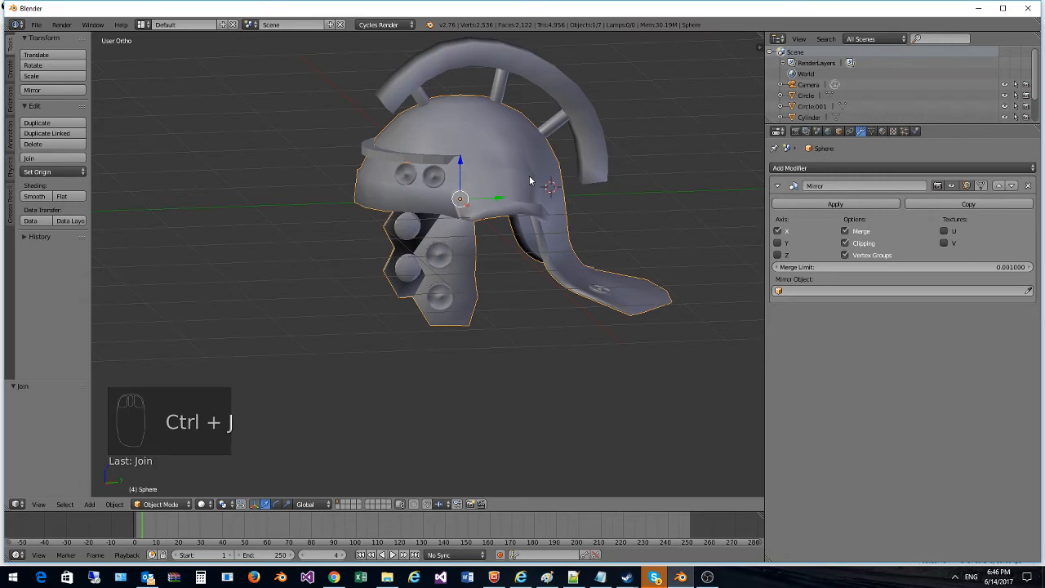
Step: Shade the brow band smooth and join it into the helmet object
middle_click_drag(529, 181, 543, 240)
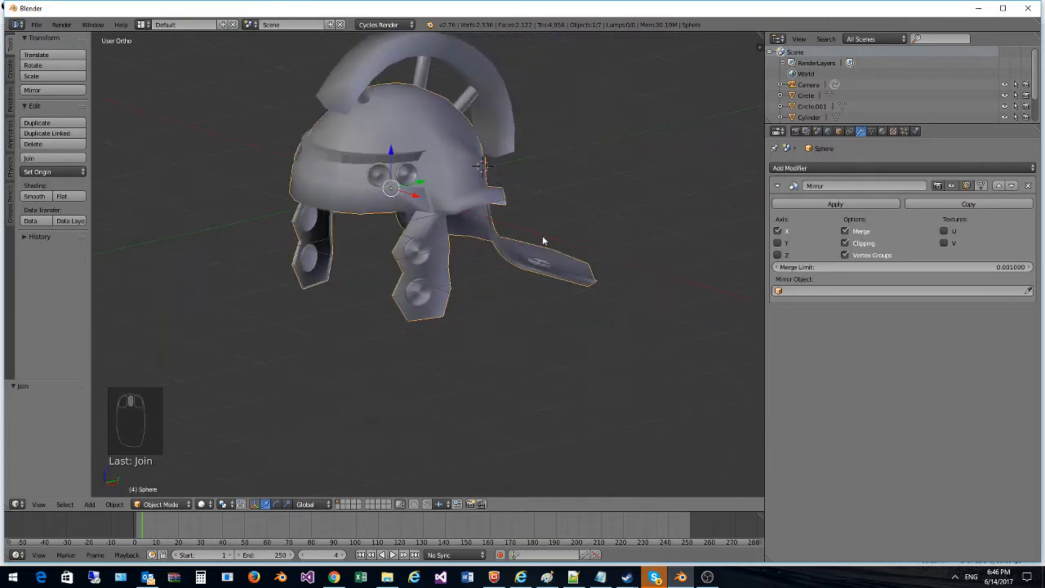
right_click(332, 164)
middle_click_drag(332, 164, 49, 82)
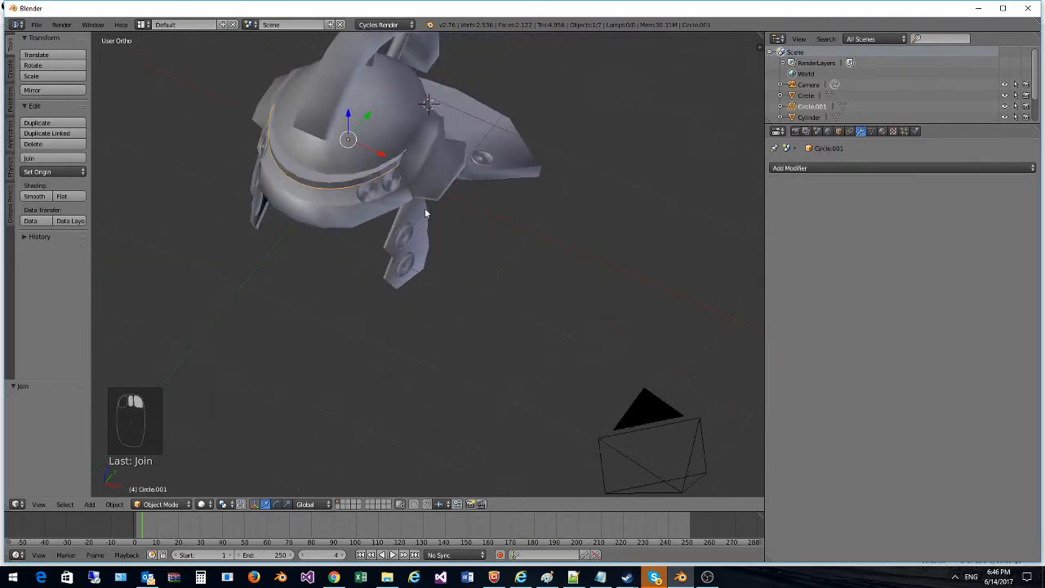
left_click(34, 196)
middle_click_drag(114, 192, 444, 149)
right_click(506, 153)
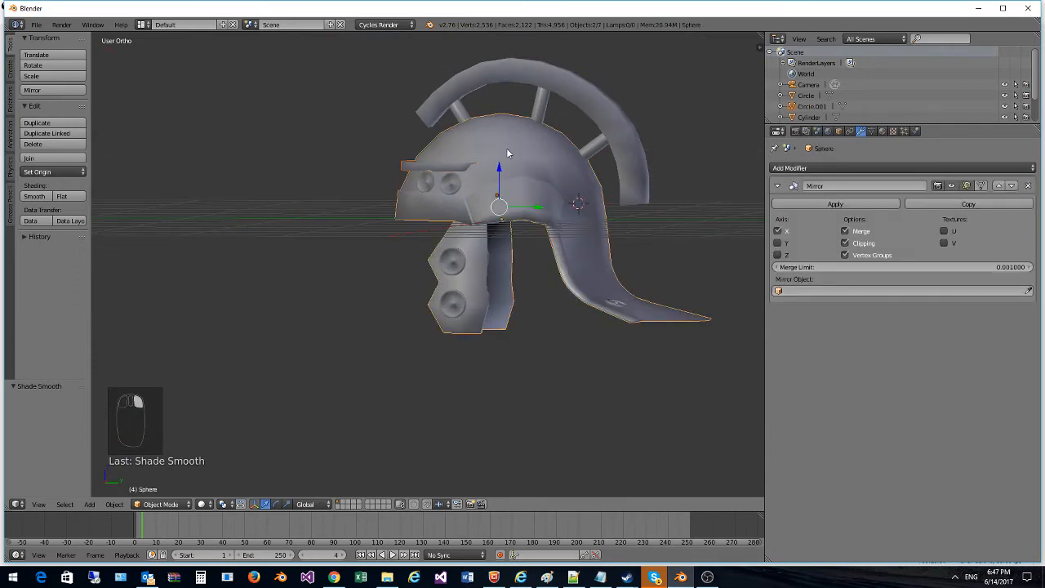
key("ctrl+j")
Step: Join the three support struts and the curved crest into the helmet object
middle_click_drag(506, 153, 566, 155)
right_click(584, 161)
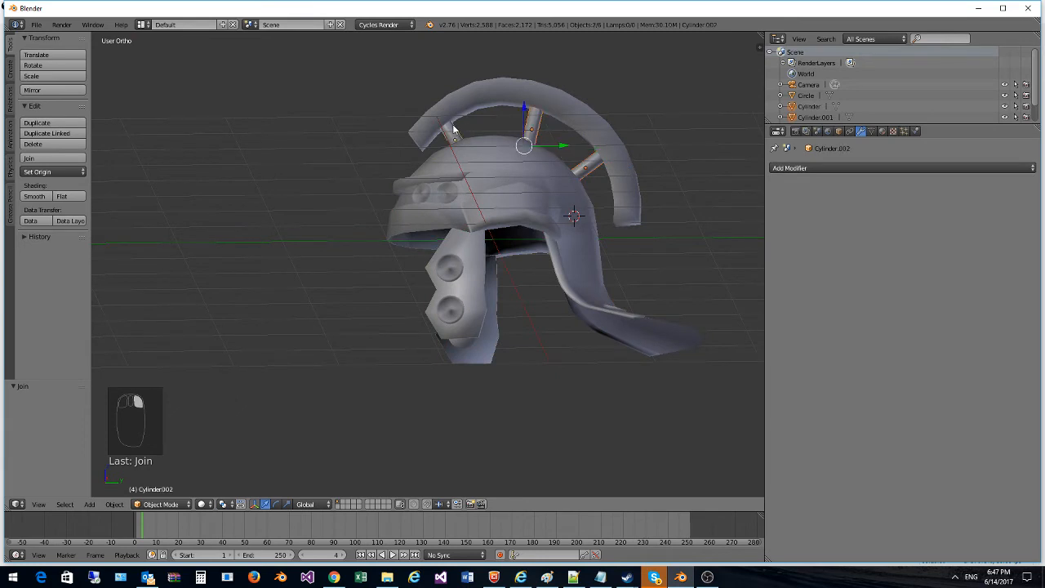
right_click(524, 188)
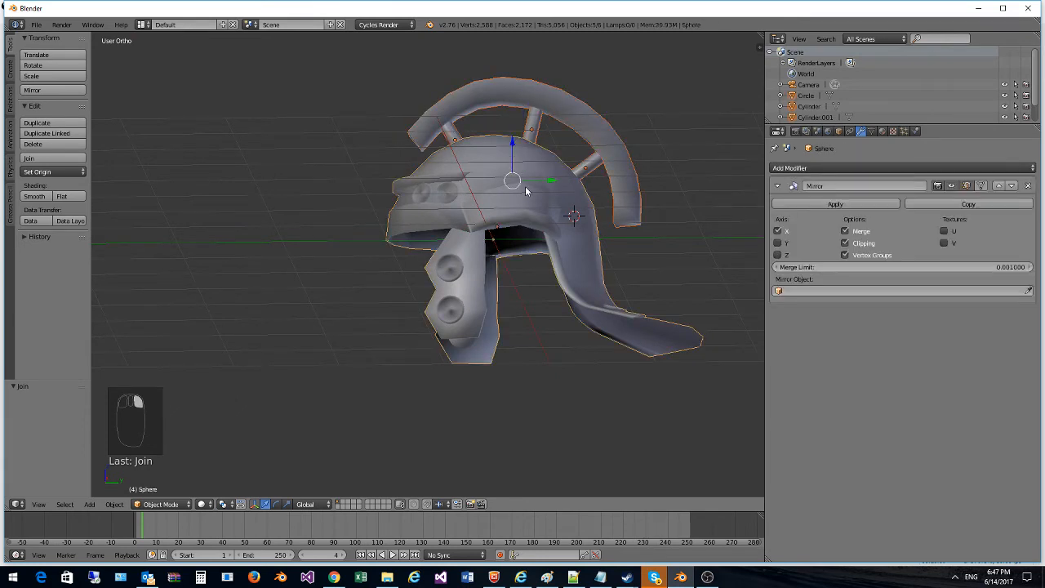
key("ctrl+j")
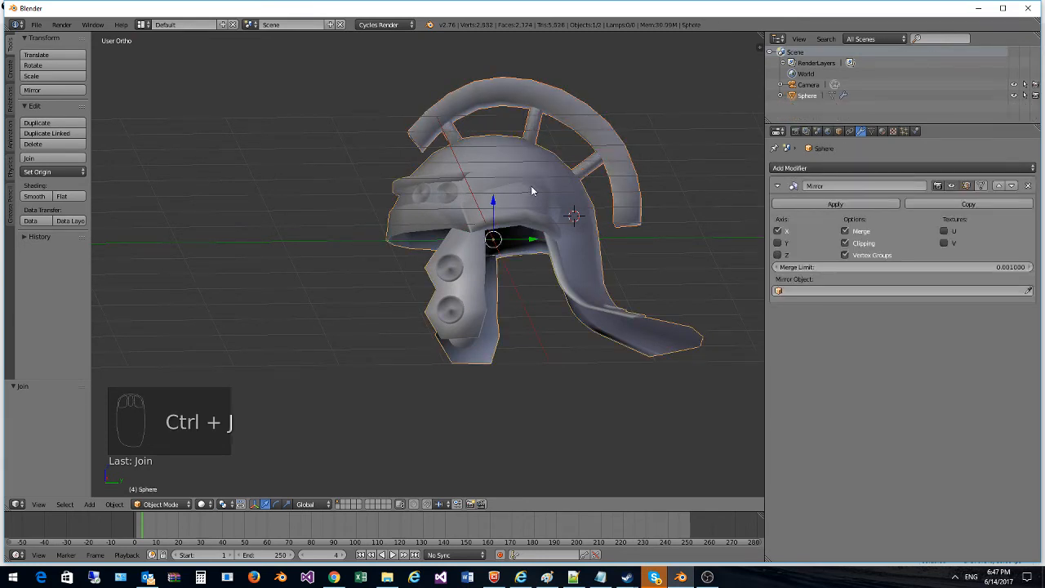
Step: Add a new material to the helmet and make both its diffuse color and its viewport color orange
middle_click_drag(531, 185, 602, 156)
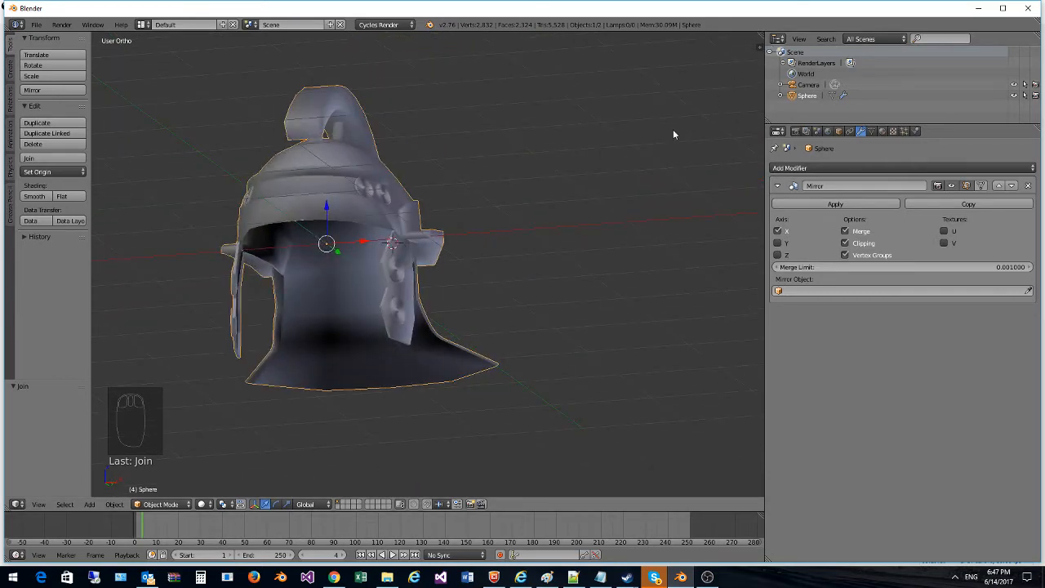
middle_click_drag(515, 132, 431, 150)
scroll(431, 150, "up", 1)
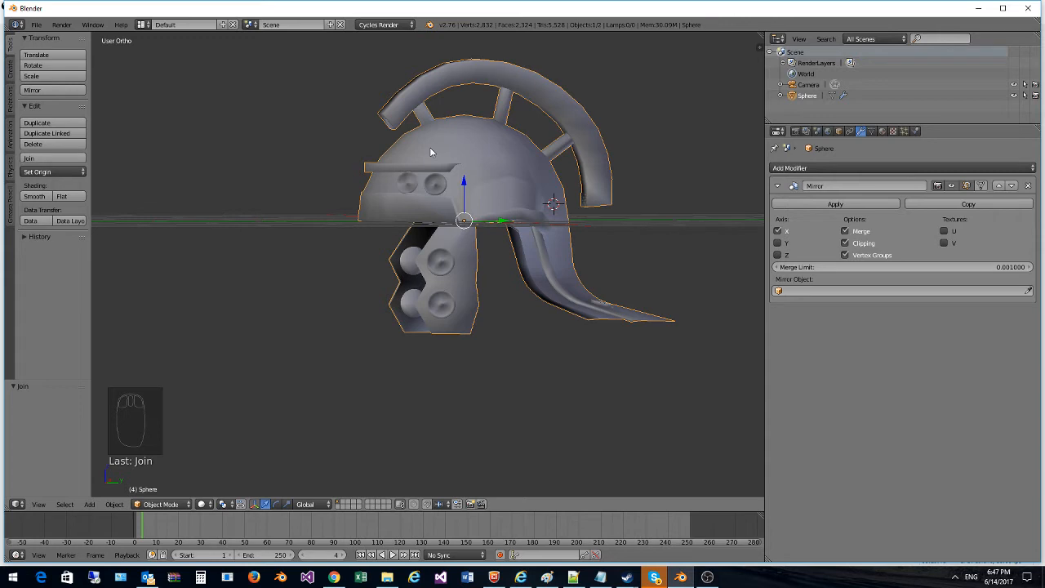
left_click(882, 132)
left_click(870, 204)
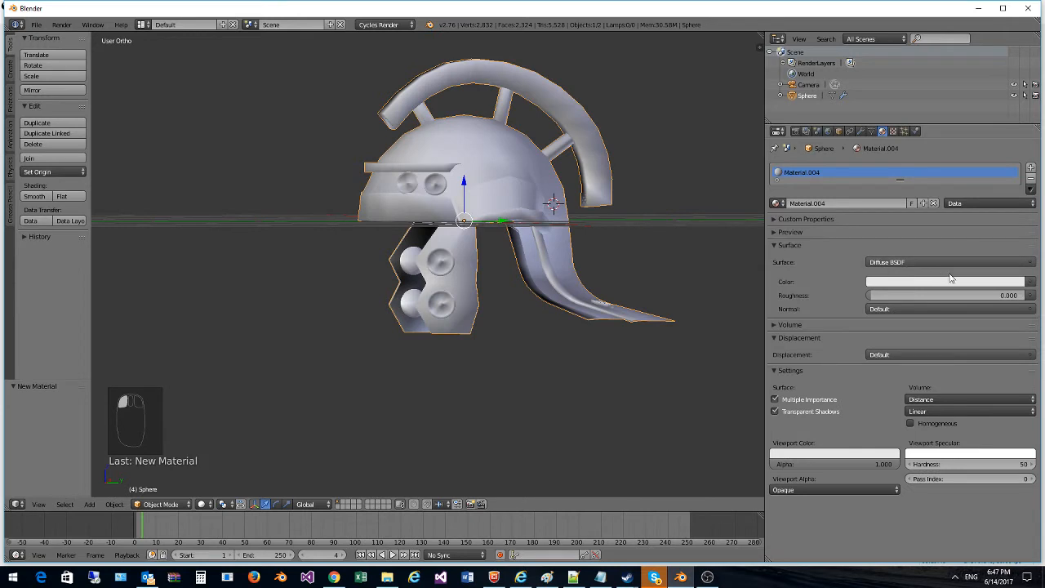
left_click(919, 282)
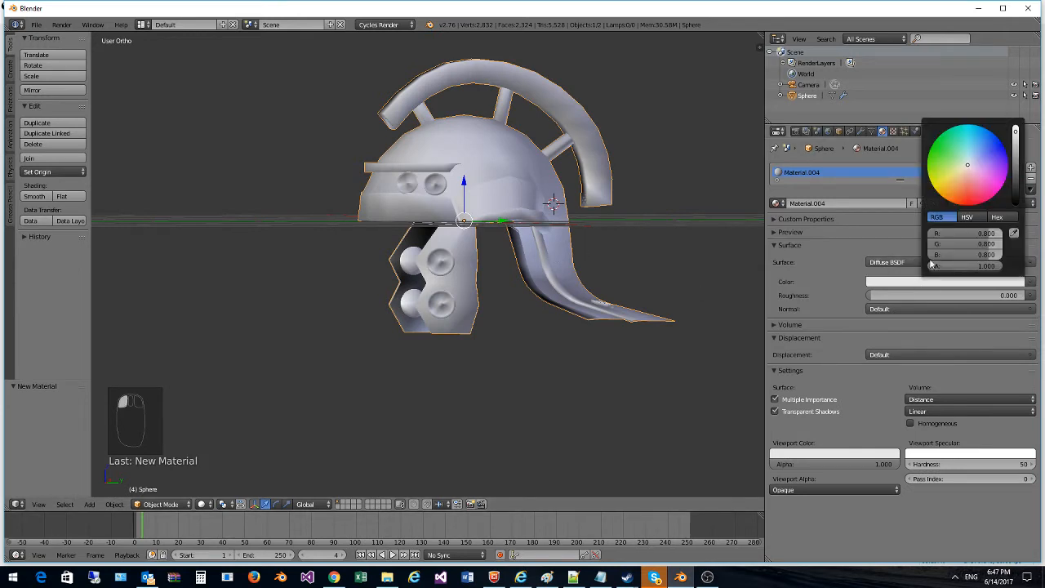
left_click(955, 194)
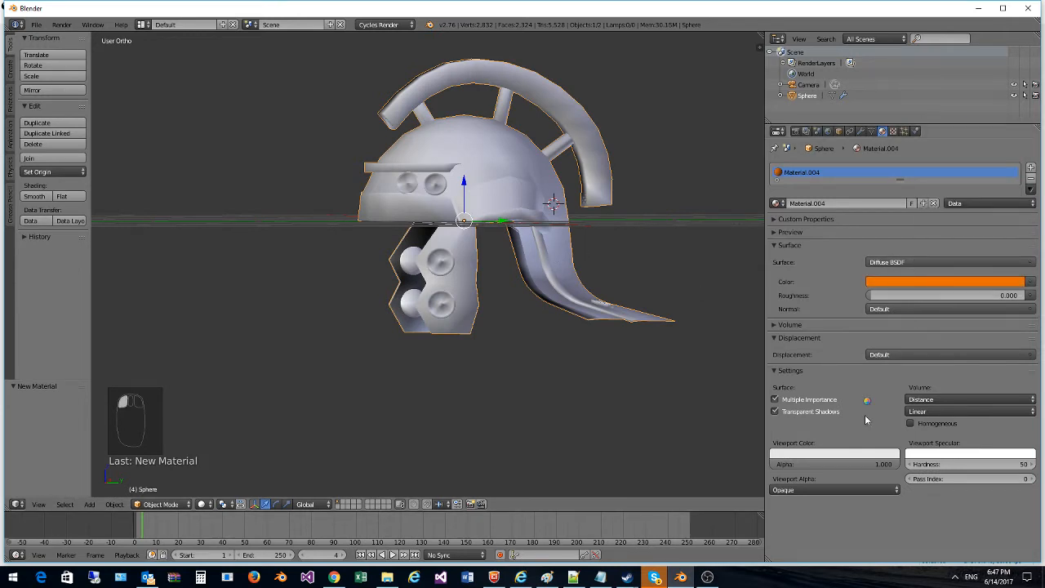
left_click_drag(860, 451, 859, 451)
Step: Add a Subdivision Surface modifier to the helmet
middle_click_drag(340, 190, 423, 301)
scroll(488, 312, "up", 7)
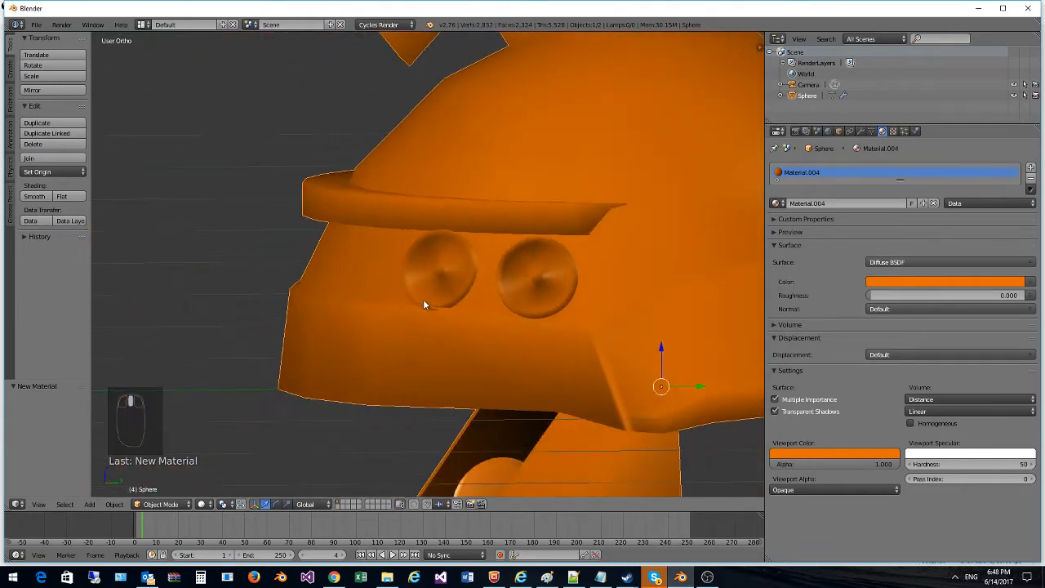
scroll(424, 300, "down", 3)
scroll(441, 295, "down", 7)
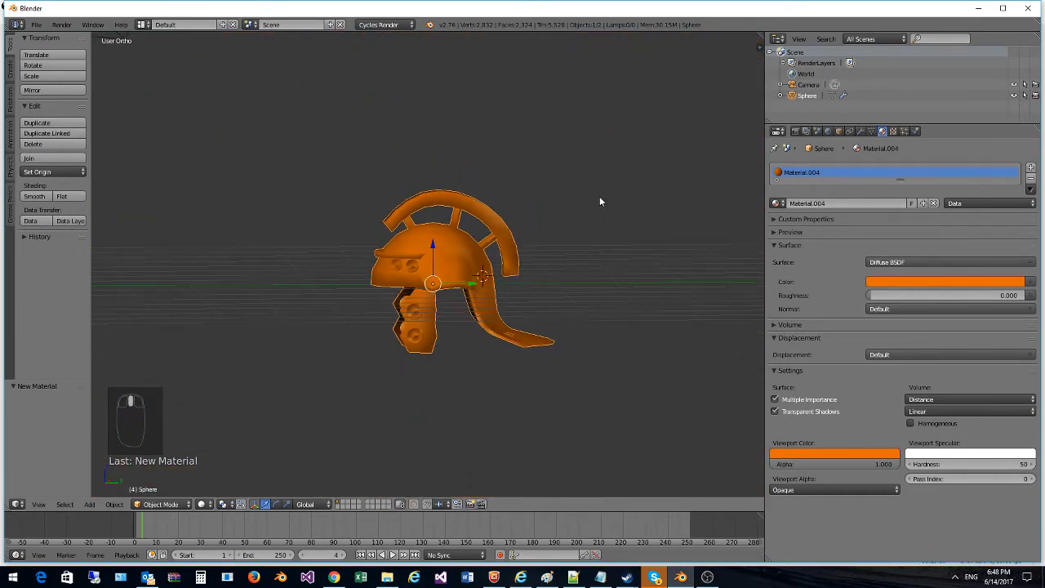
middle_click_drag(599, 201, 588, 245)
left_click(860, 131)
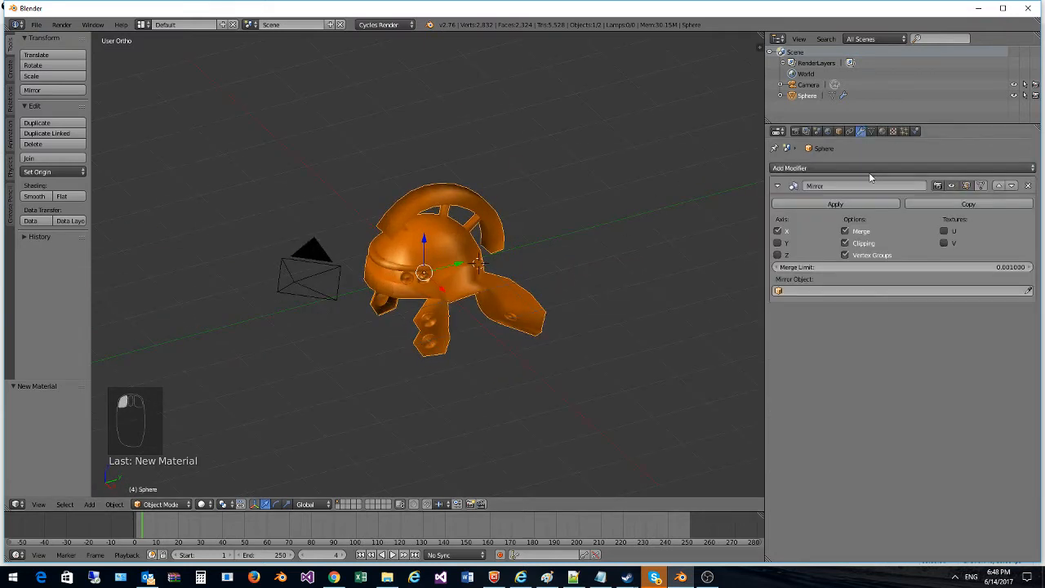
left_click(839, 168)
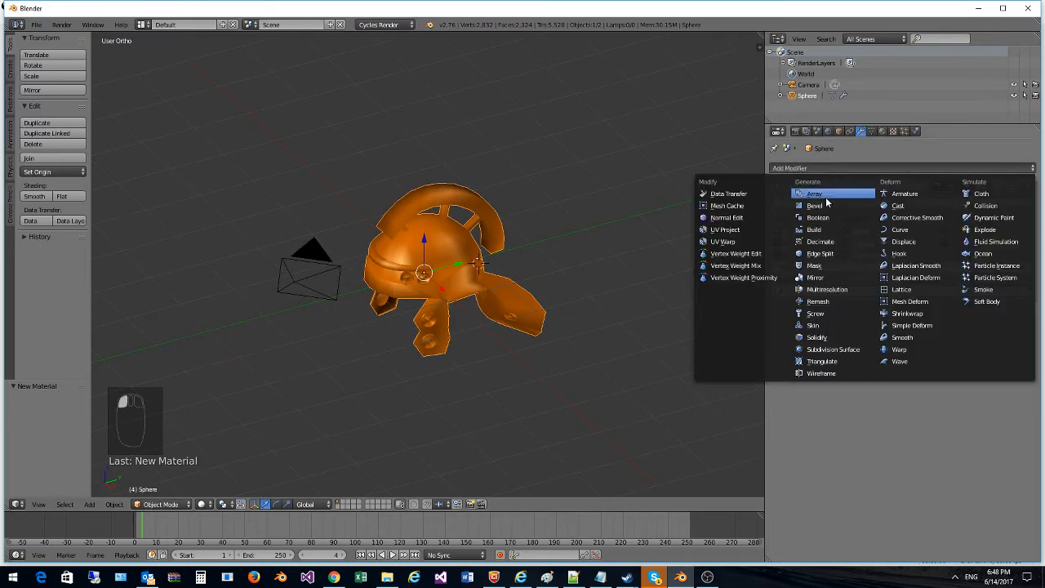
left_click(842, 350)
Step: In Edit Mode, add one lengthwise loop cut to the crest and slide it toward the crest's outer edge
middle_click_drag(611, 274, 573, 217)
mouse_move(559, 221)
middle_mouse_down()
mouse_move(508, 242)
mouse_move(446, 308)
mouse_move(660, 226)
mouse_move(744, 240)
mouse_move(101, 226)
mouse_move(687, 222)
mouse_move(596, 234)
mouse_move(555, 205)
mouse_move(551, 212)
middle_mouse_up()
scroll(566, 228, "up", 1)
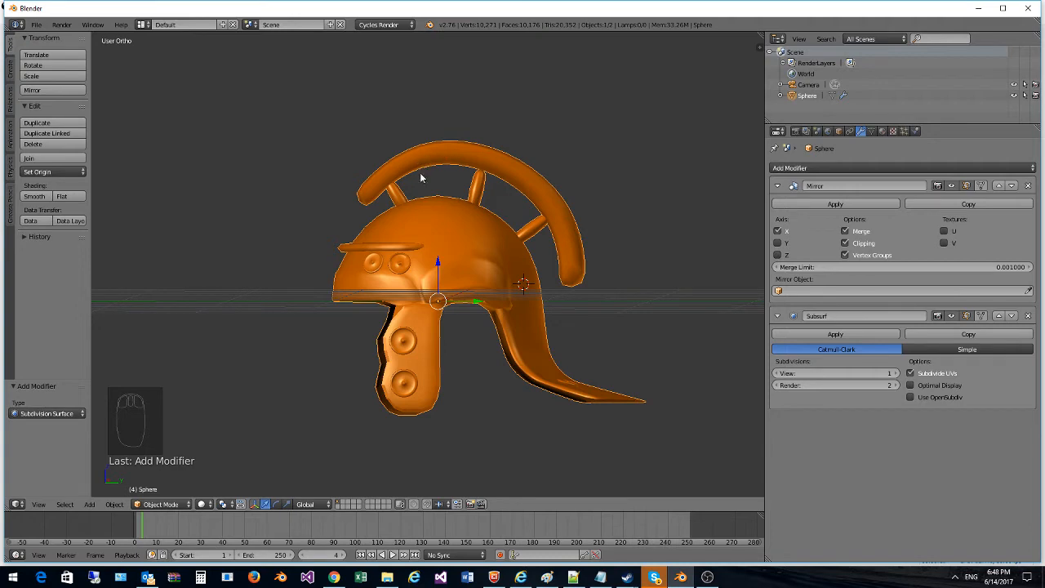
middle_click_drag(468, 257, 538, 296)
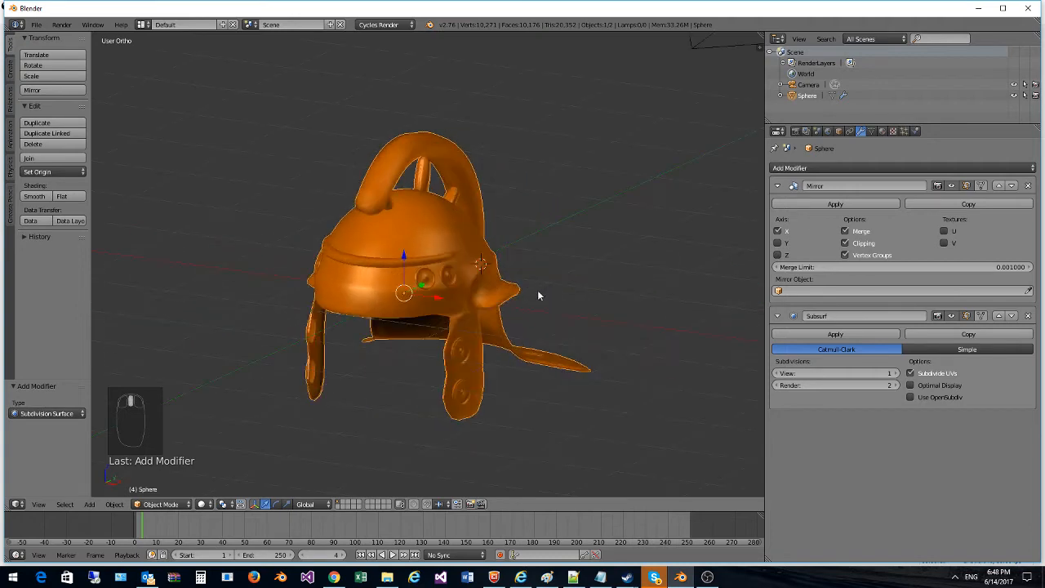
middle_click_drag(369, 336, 391, 318)
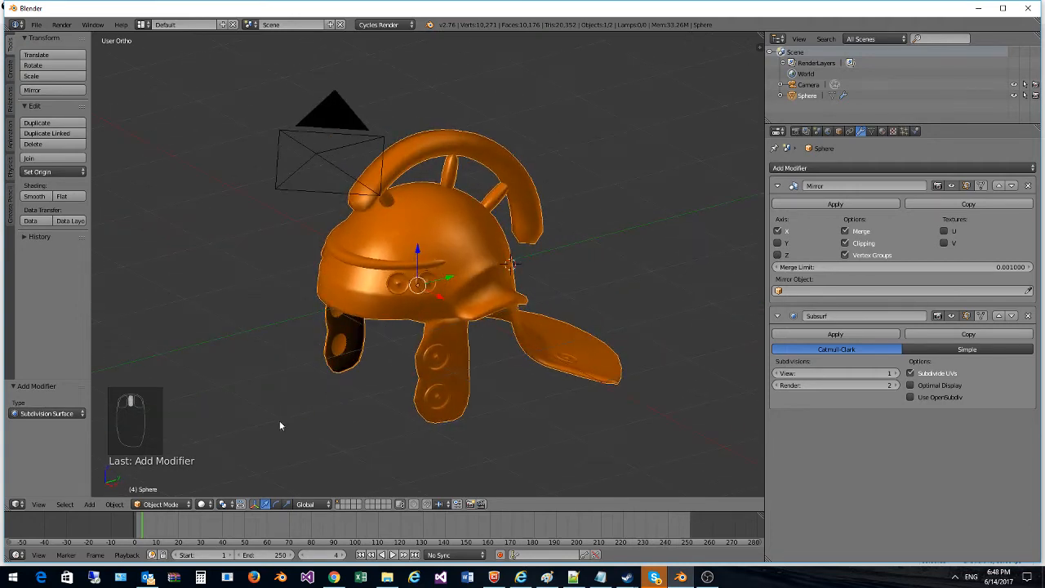
left_click(155, 505)
left_click(159, 479)
middle_click_drag(245, 294, 332, 254)
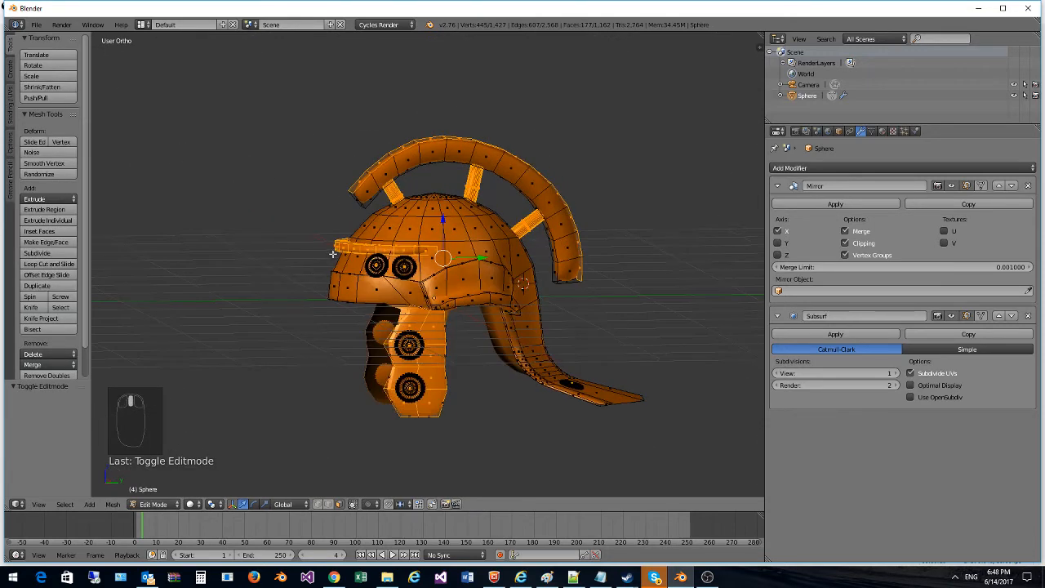
key("ctrl+r")
left_click(373, 187)
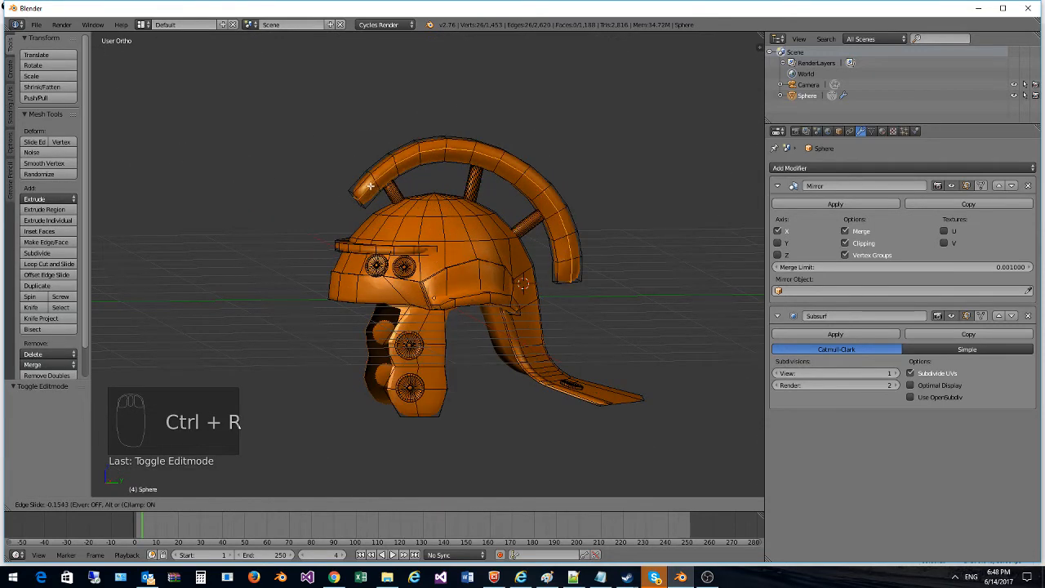
left_click(351, 176)
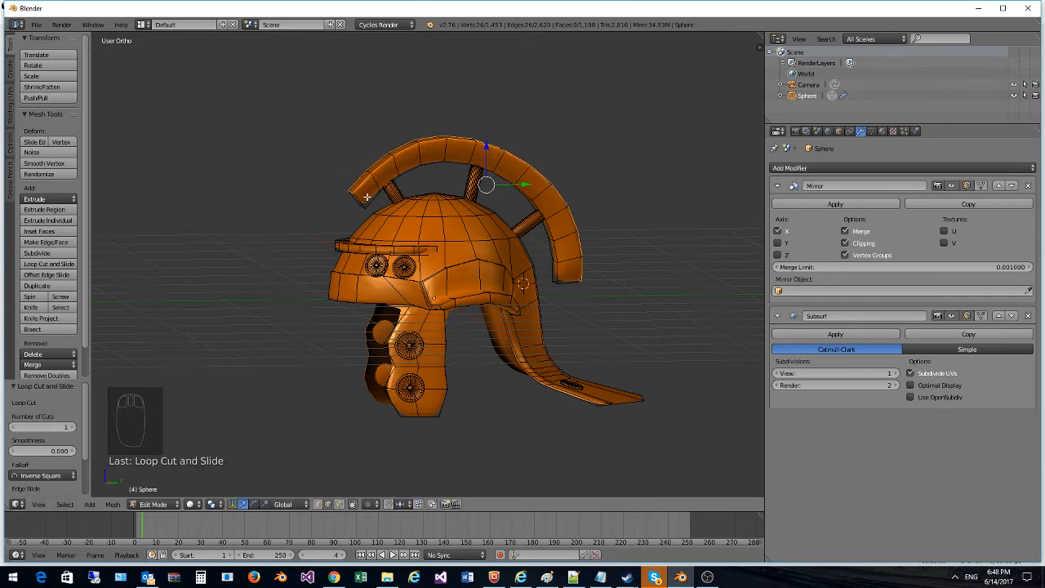
Step: Add two more lengthwise loop cuts to the crest, one against its inner edge and one against its side edge
key("ctrl+r")
left_click(362, 194)
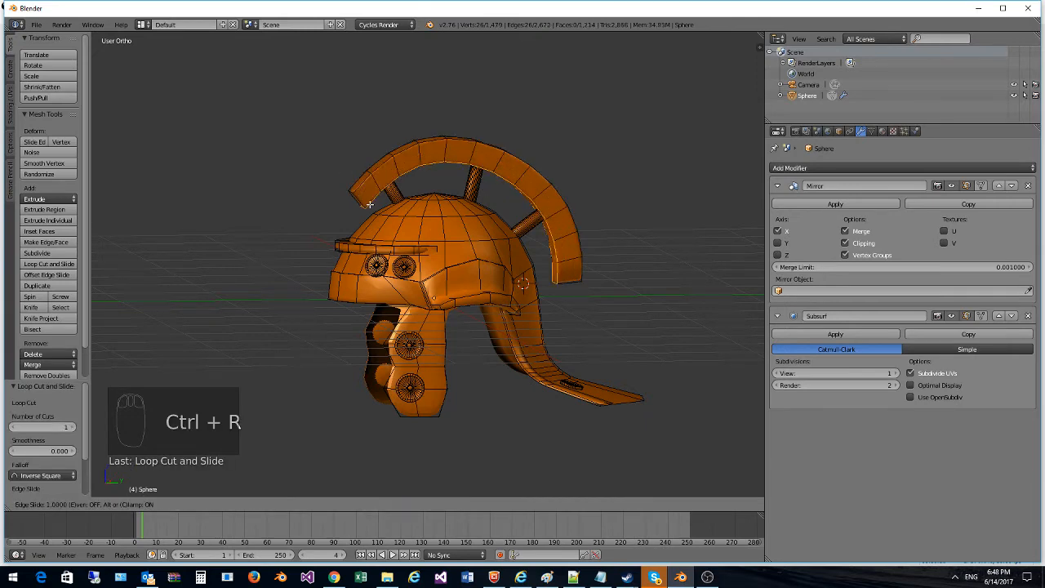
left_click(375, 209)
mouse_move(375, 209)
middle_mouse_down()
mouse_move(380, 199)
mouse_move(367, 214)
middle_mouse_up()
key("ctrl+r")
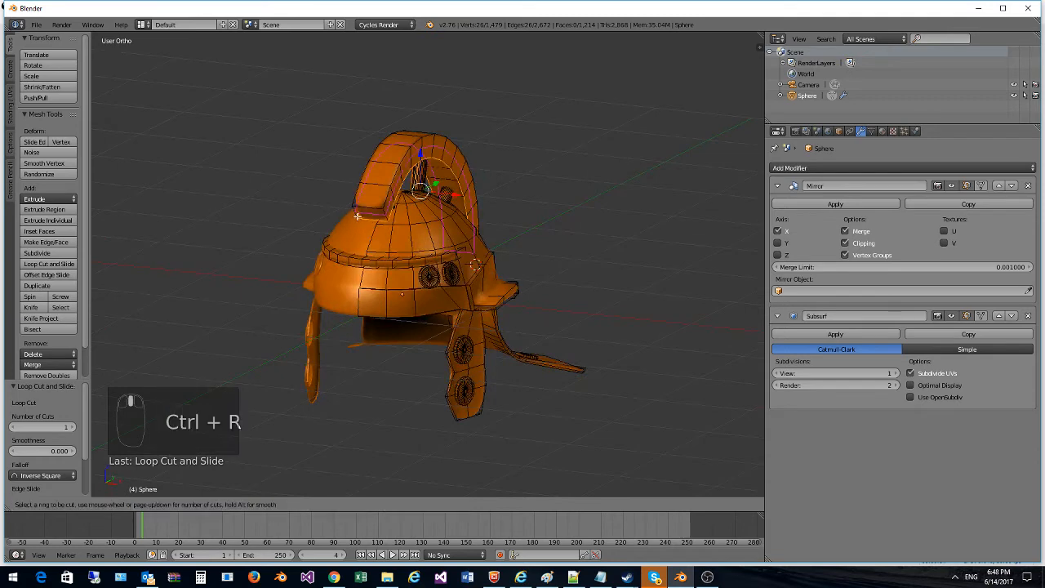
left_click(367, 214)
left_click(368, 214)
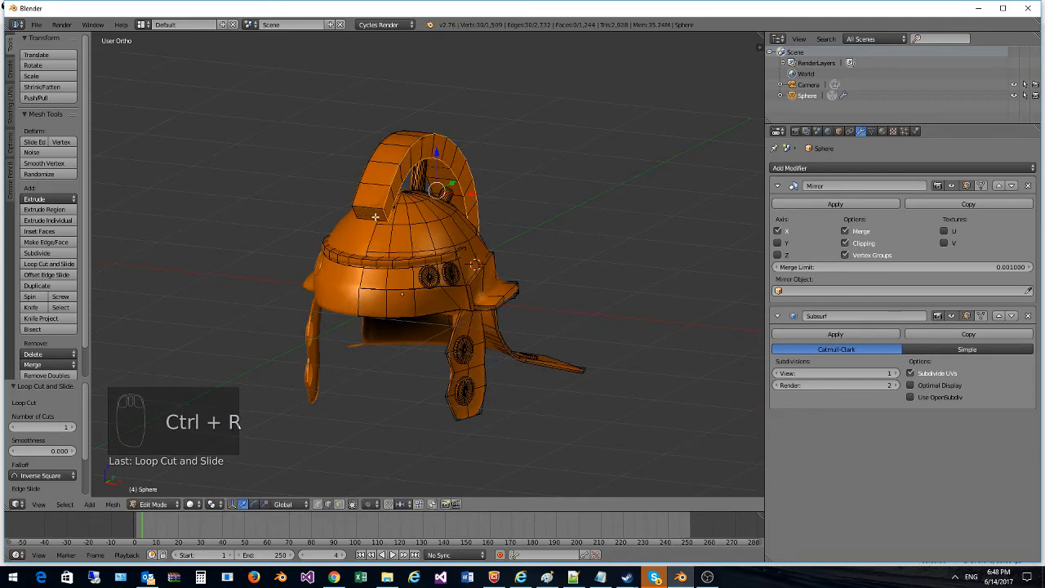
Step: Select the whole linked crest mesh and move it along X about -0.340 toward the mirror plane
middle_click_drag(385, 215, 415, 187)
key("a")
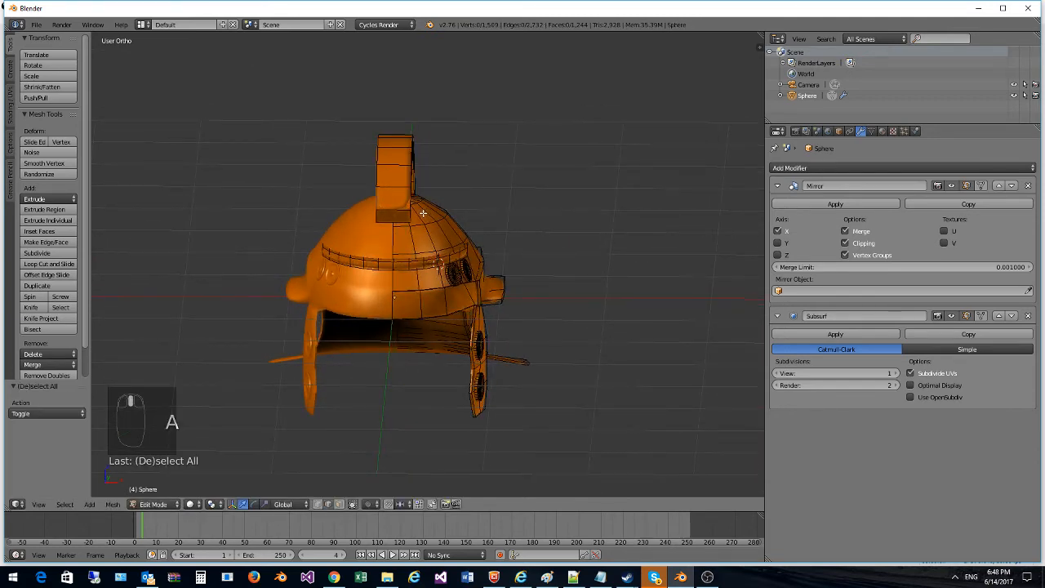
key("a")
key("a")
left_click(393, 186)
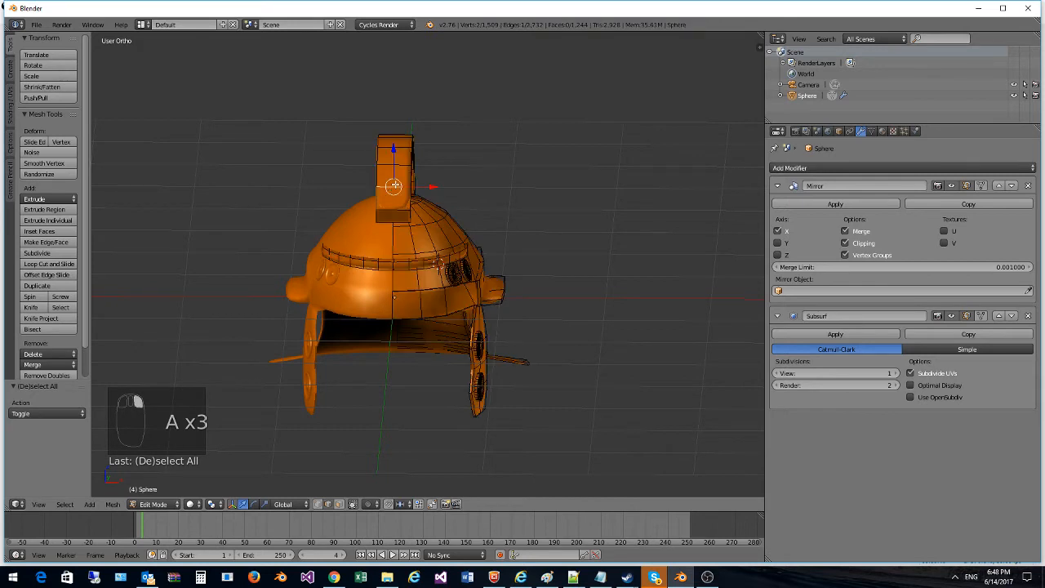
key("l")
mouse_move(435, 186)
left_mouse_down()
mouse_move(466, 184)
mouse_move(432, 196)
left_mouse_up()
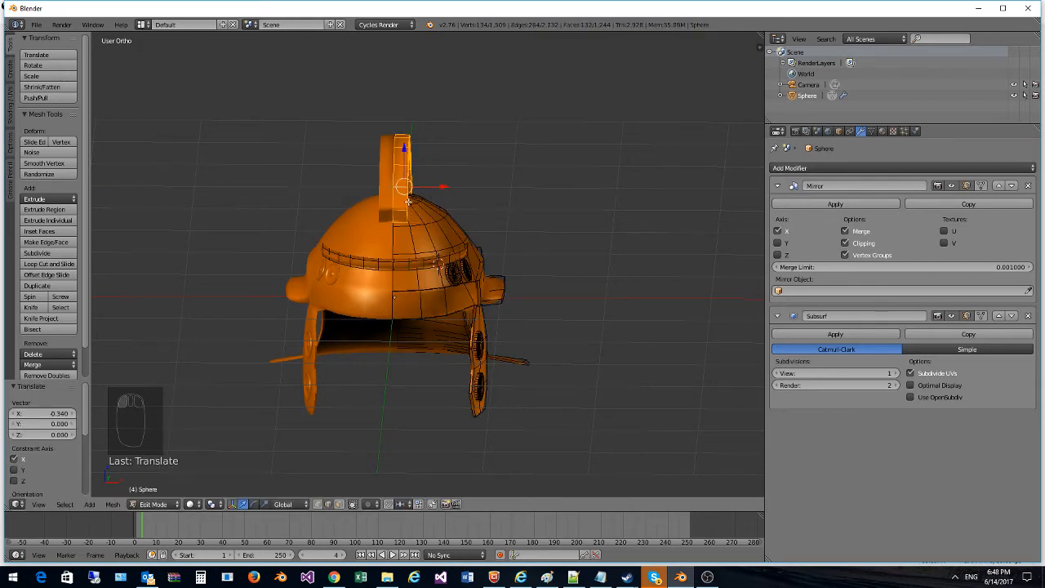
Step: Add one more lengthwise loop cut to the crest and slide it toward the mirror plane
key("ctrl+r")
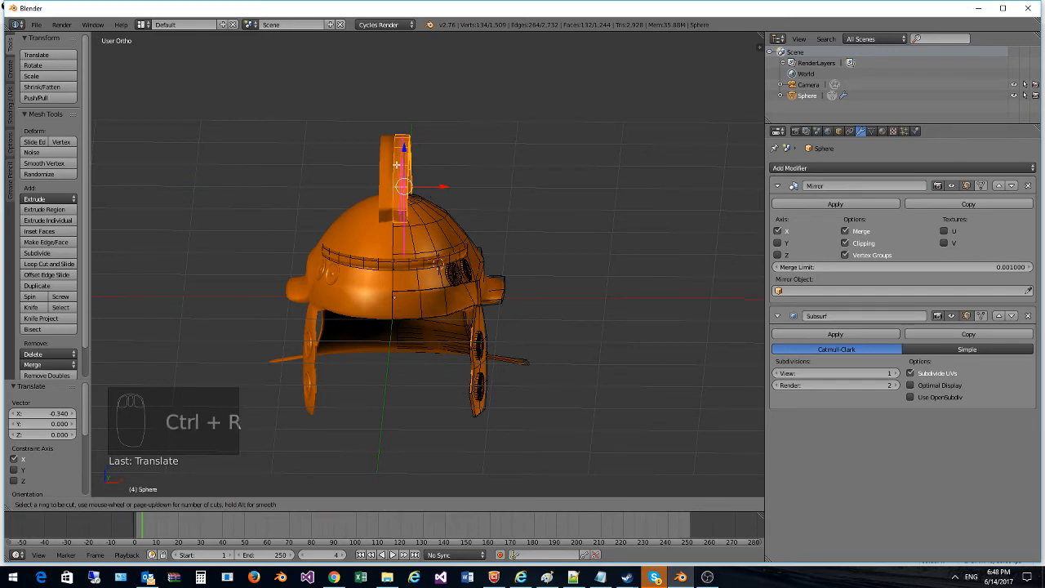
left_click(397, 167)
left_click(367, 172)
Step: Add one loop cut around each of the three crest struts and slide each cut up to the strut's crest end
middle_click_drag(368, 172, 369, 209)
key("ctrl+r")
left_click(396, 186)
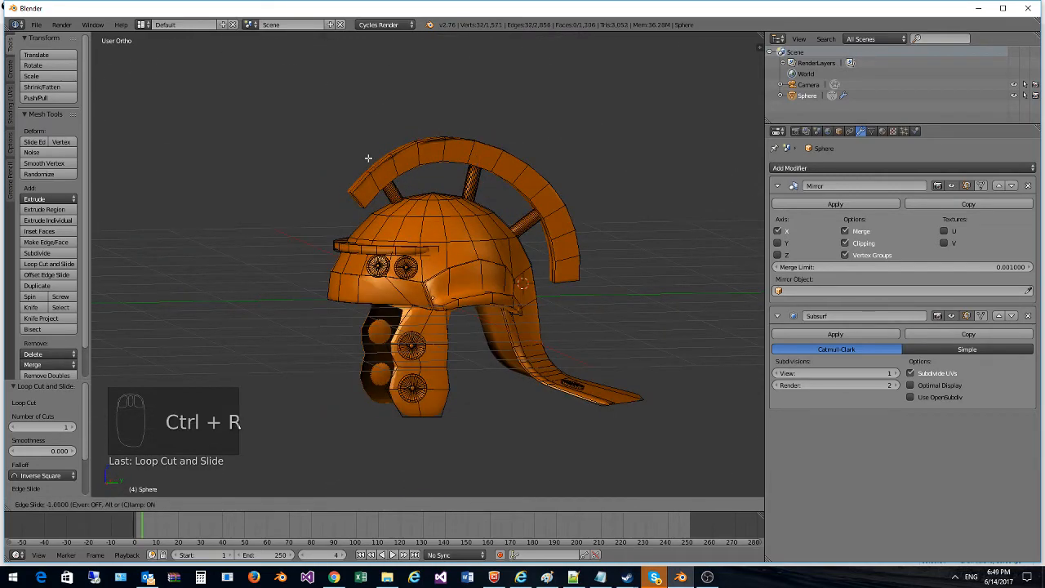
left_click(367, 159)
key("ctrl+r")
left_click(466, 182)
left_click(495, 143)
key("ctrl+r")
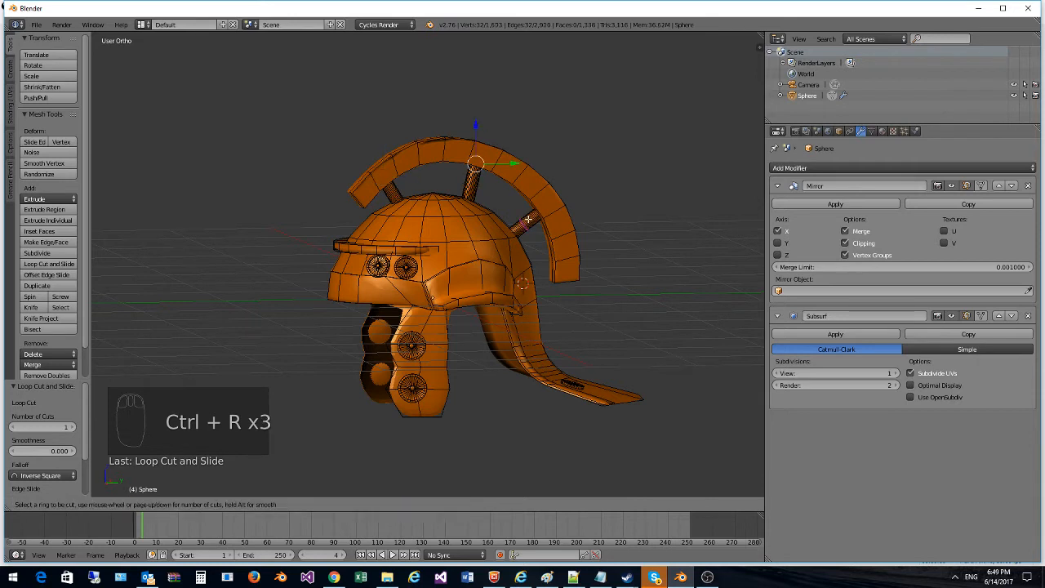
left_click(530, 221)
left_click(617, 198)
Step: Add a second loop cut to the rear, middle and front struts, sliding each one down to the strut's dome end
key("ctrl+r")
left_click(515, 231)
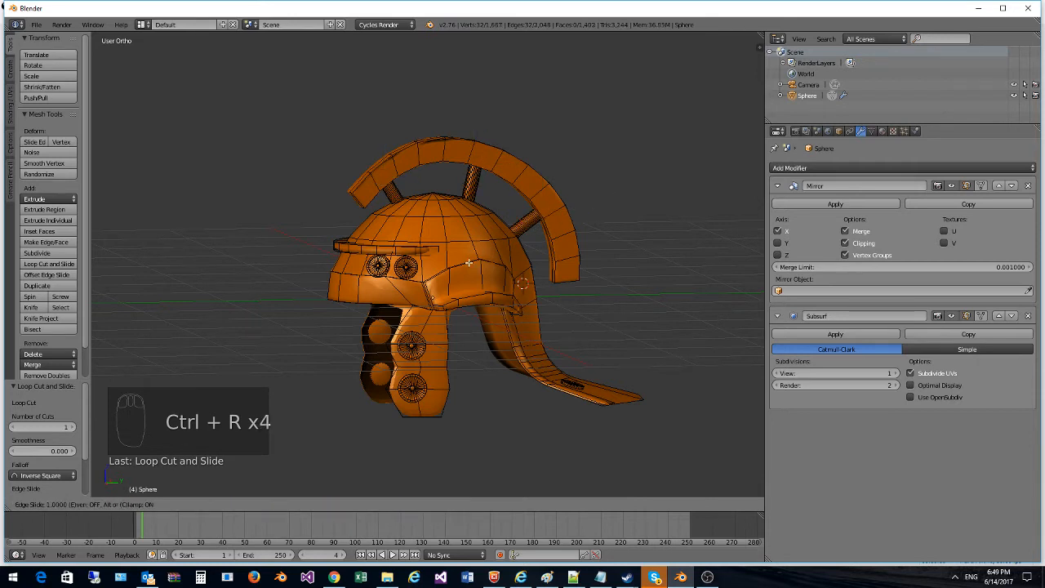
left_click(485, 244)
key("ctrl+r")
left_click(467, 196)
left_click(459, 217)
key("ctrl+r")
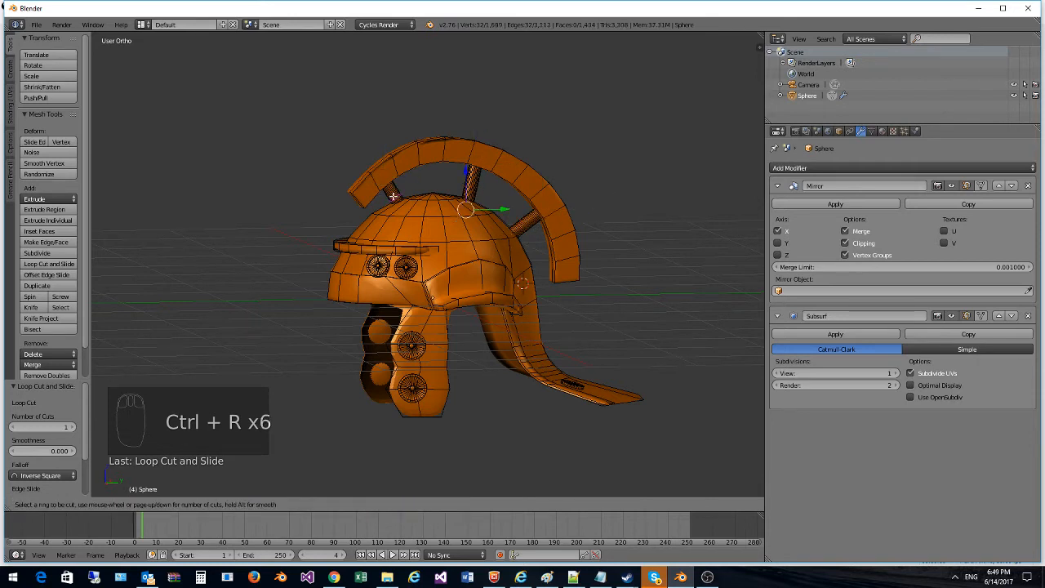
left_click(395, 196)
left_click(431, 246)
Step: Add one lengthwise loop cut to the brow band and slide it fully to the band's outer edge
middle_click_drag(431, 246, 400, 321)
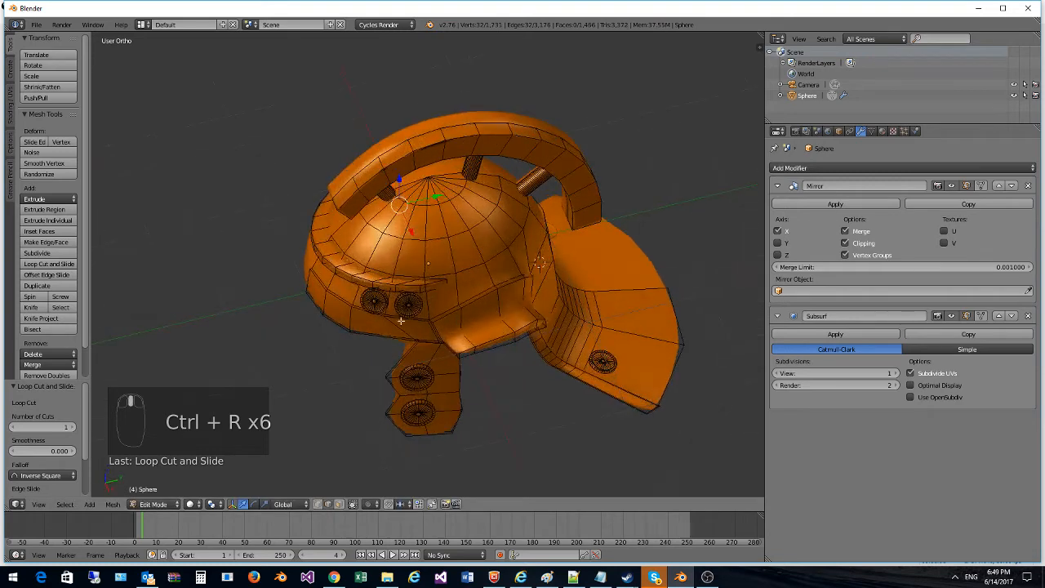
key("ctrl+r")
left_click(333, 254)
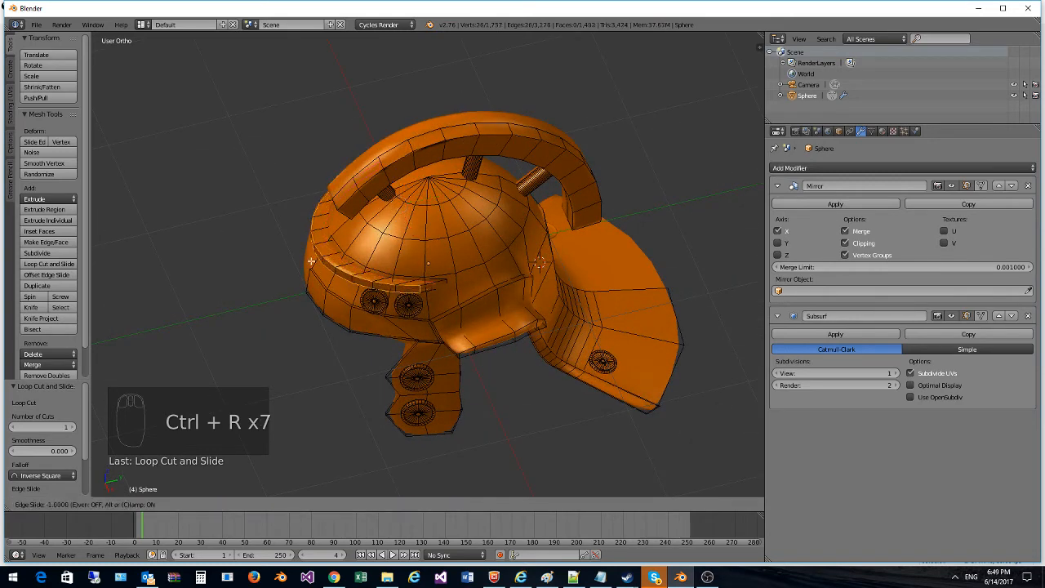
left_click(280, 270)
Step: Add two more lengthwise loop cuts to the brow band, placing them close to its remaining edges
middle_click_drag(280, 270, 431, 288)
key("ctrl+r")
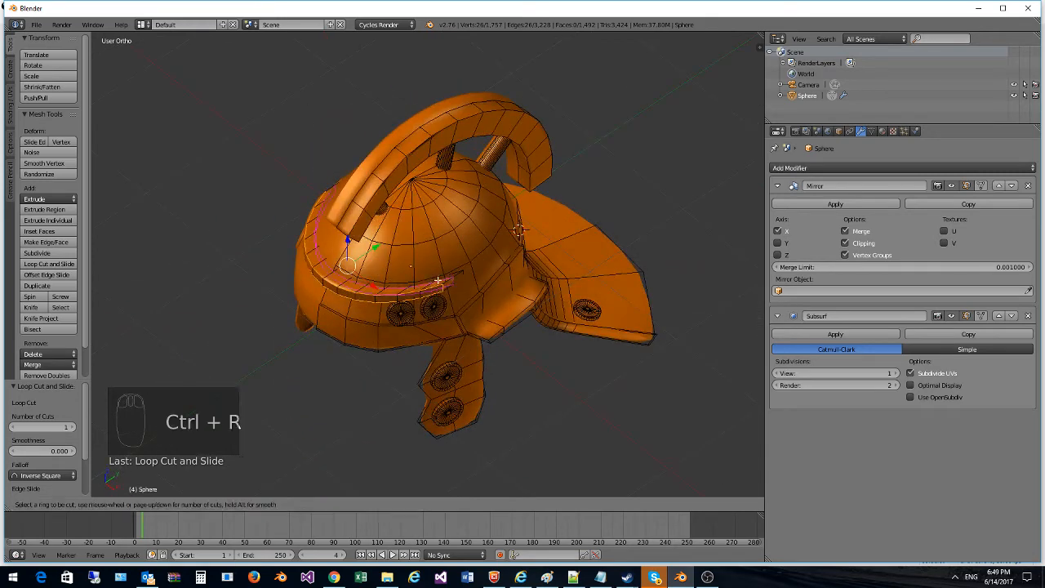
left_click(438, 280)
left_click(444, 284)
key("ctrl+r")
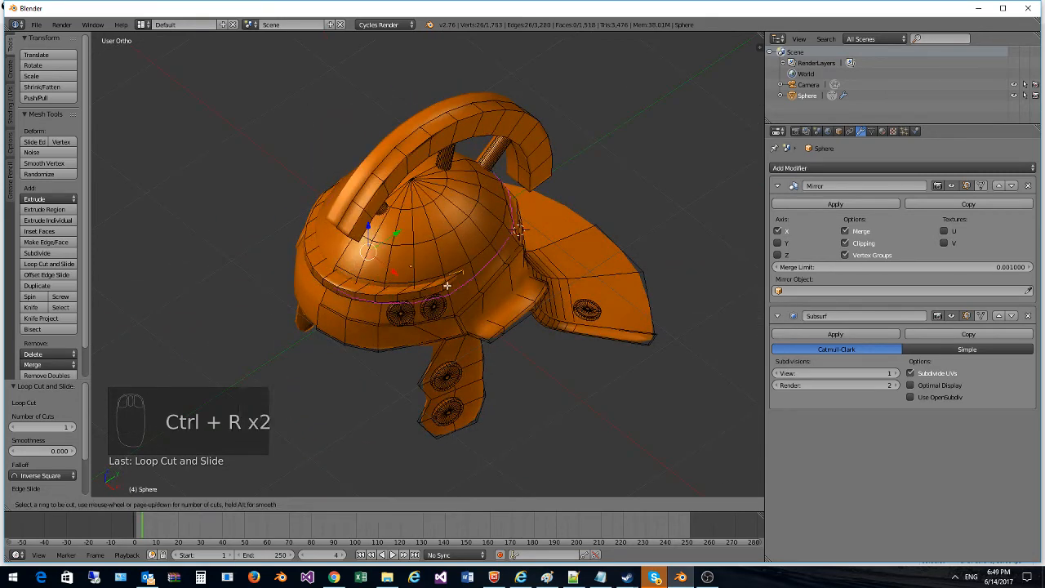
left_click(442, 280)
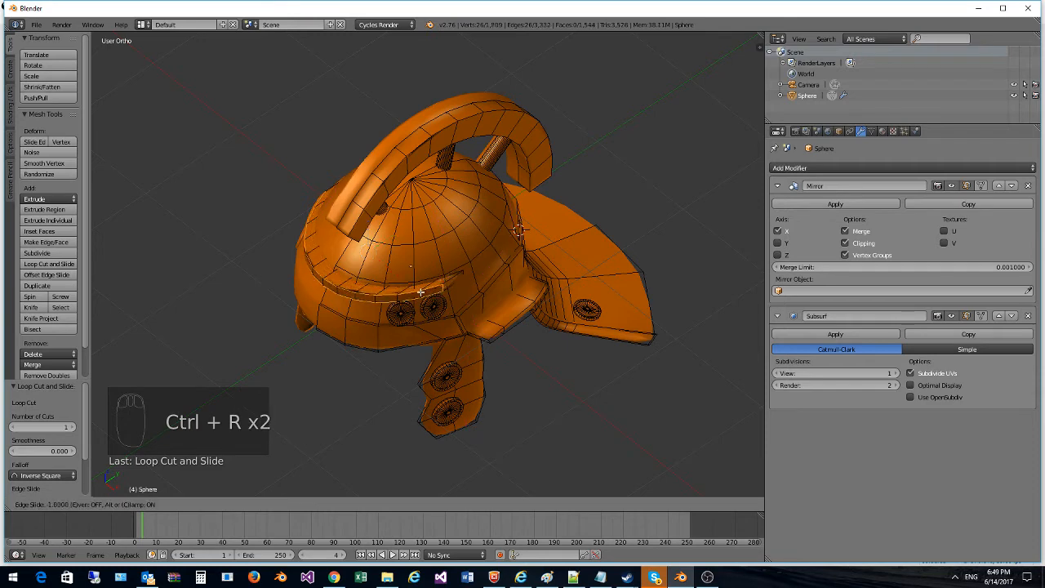
left_click(443, 282)
Step: Add one loop cut along the bottom edge of the helmet's front rim
middle_click_drag(424, 311, 462, 307)
key("ctrl+r")
left_click(417, 328)
left_click(416, 329)
Step: Add two loop cuts along the raised front edge of the ear guard
key("ctrl+r")
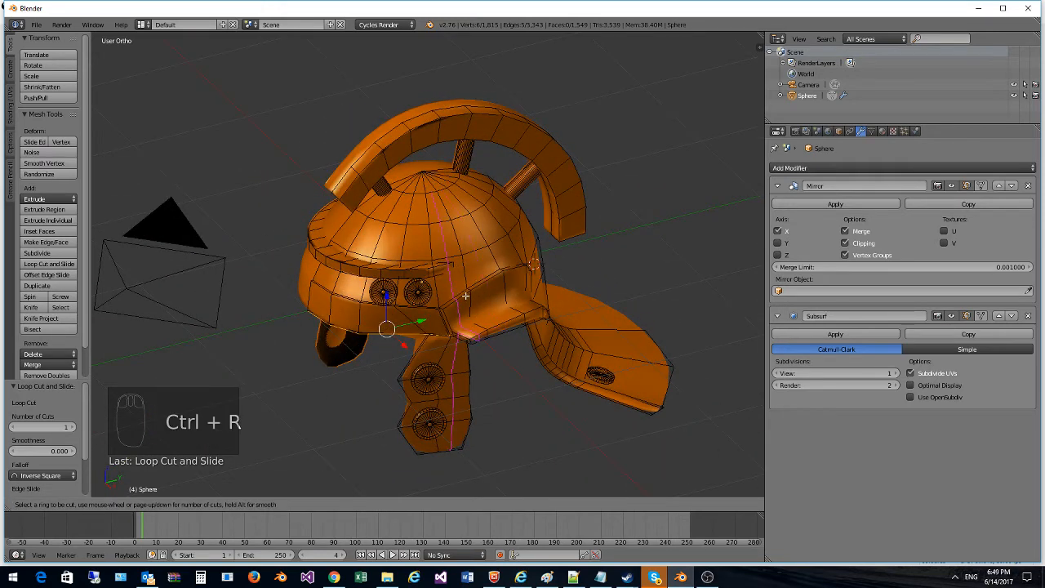
left_click(449, 302)
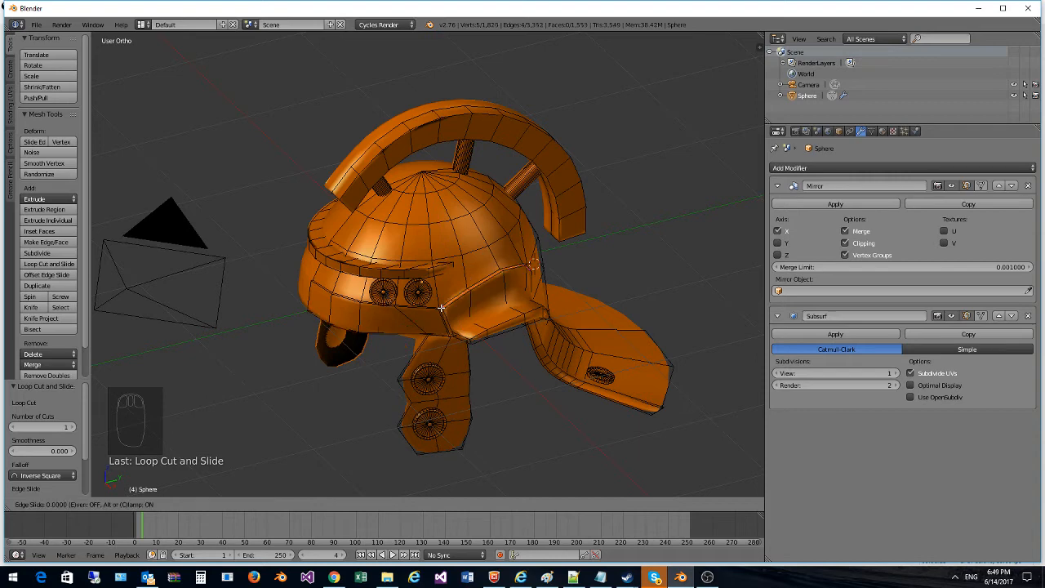
left_click(432, 284)
middle_click_drag(432, 284, 543, 293)
scroll(542, 293, "up", 3)
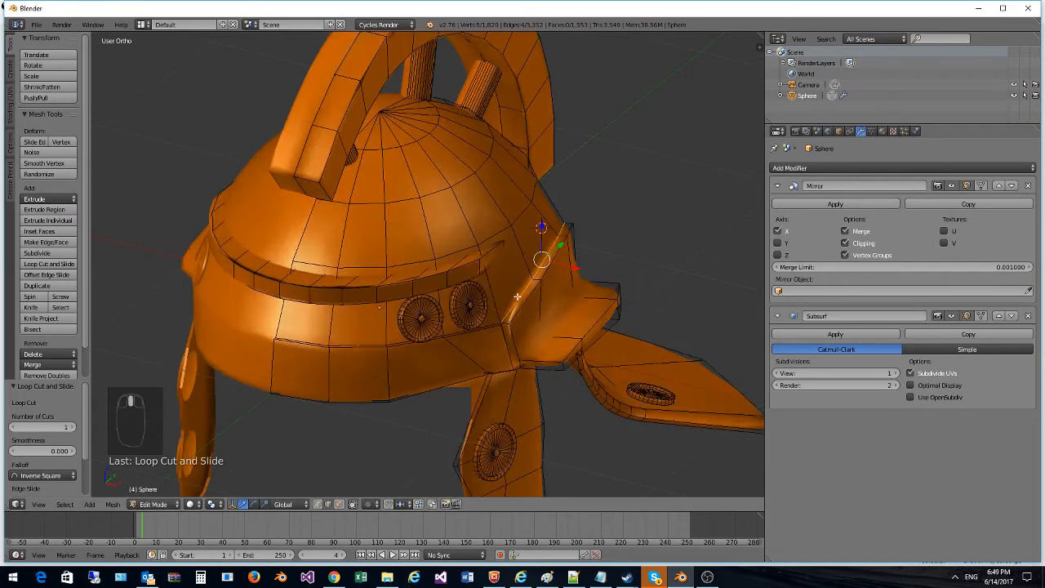
key("ctrl+r")
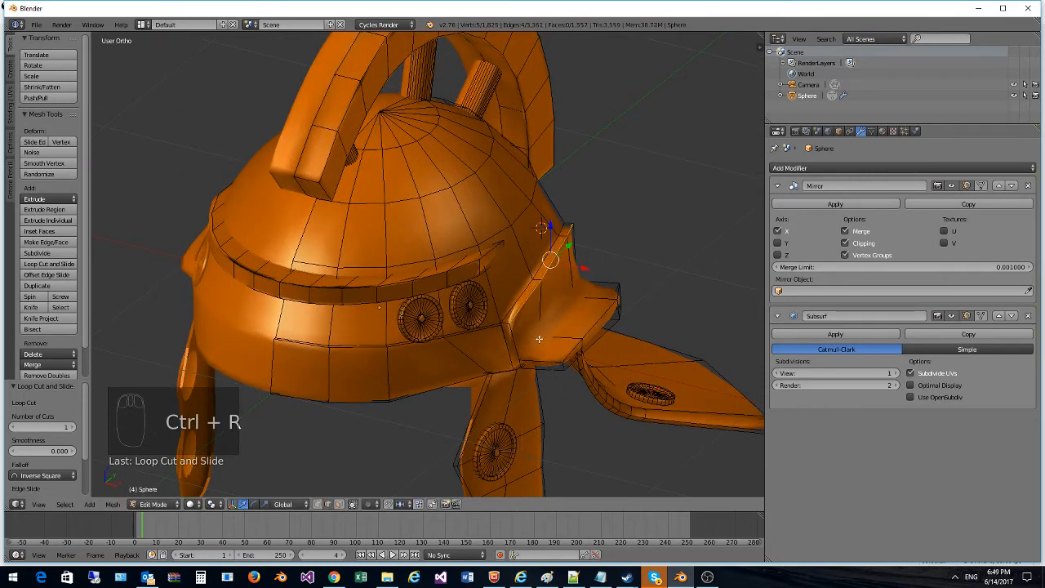
Step: Add two loop cuts along the helmet's front rim, leaving each one centered without sliding
key("ctrl+r")
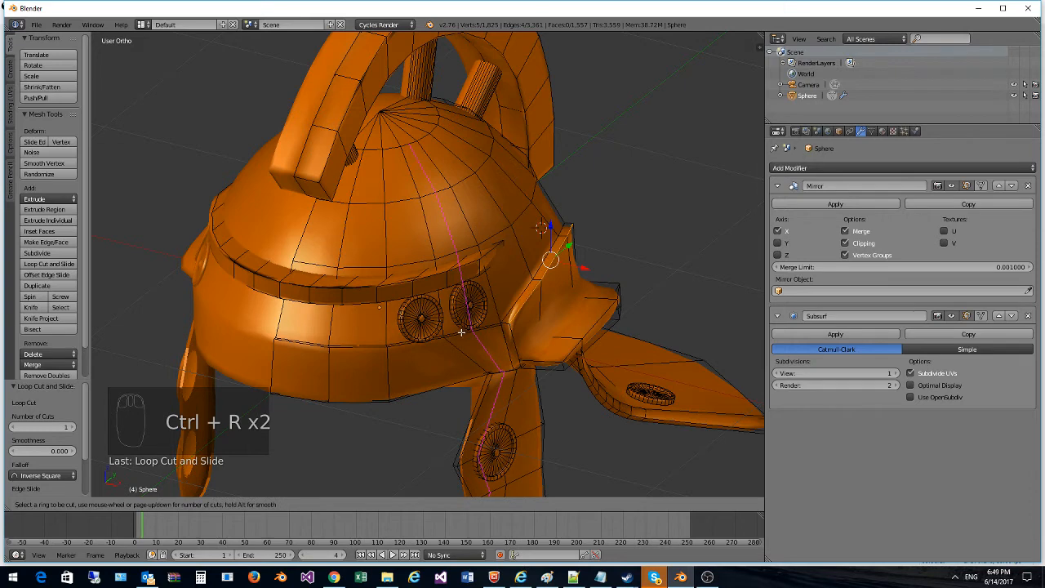
left_click(269, 330)
right_click(268, 331)
middle_click_drag(302, 351, 471, 373)
key("ctrl+r")
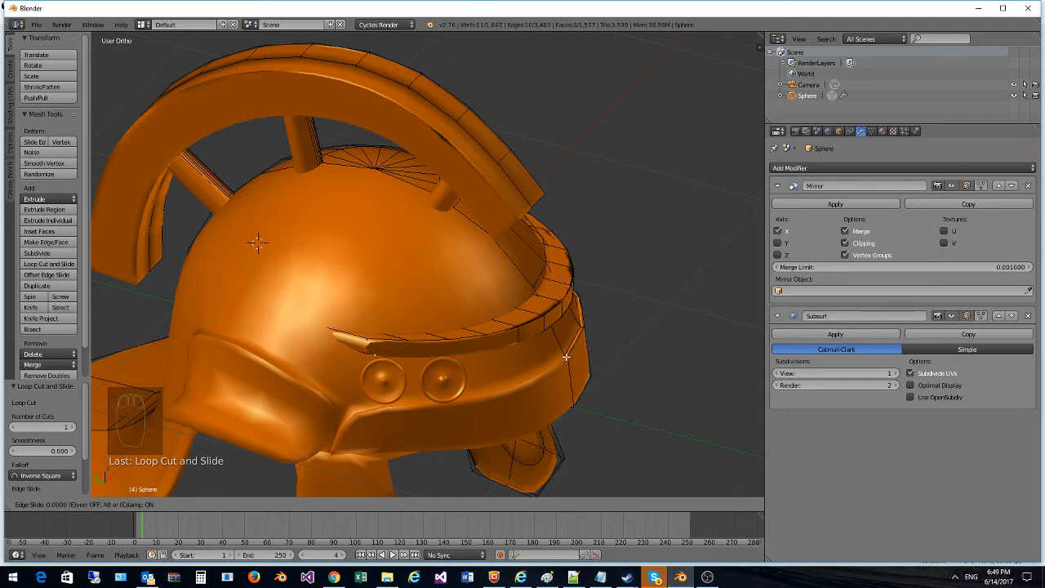
key("Escape")
Step: Try a loop cut along the side edge of the rear neck guard and undo it
middle_click_drag(566, 355, 477, 363)
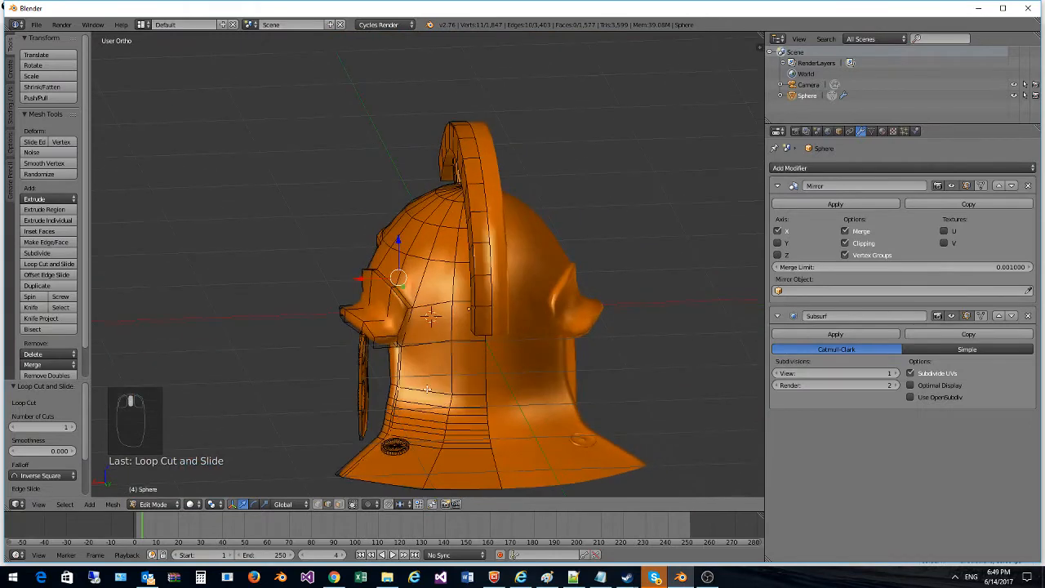
key("ctrl+r")
left_click(373, 382)
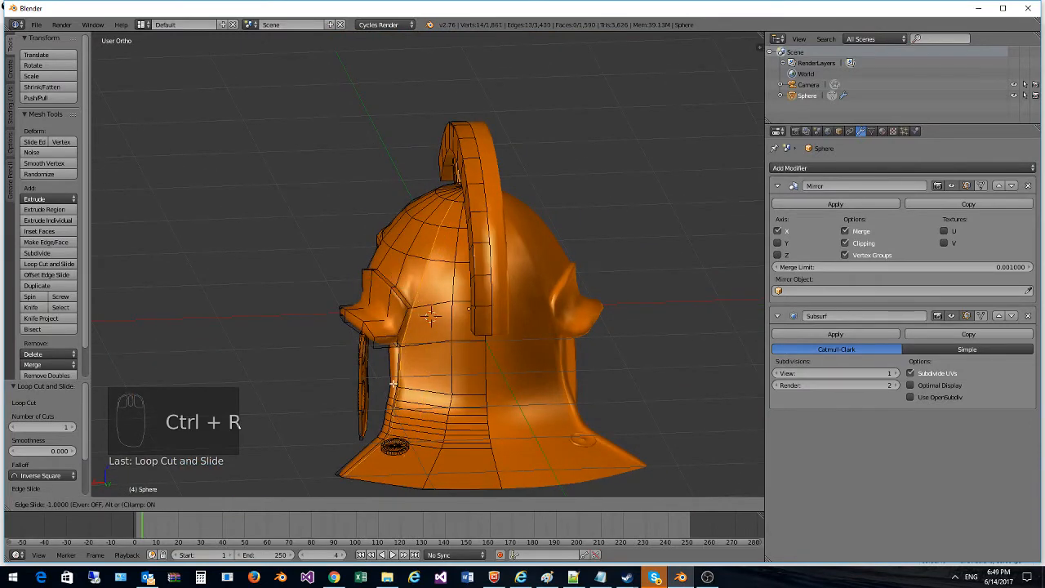
left_click(451, 377)
key("ctrl+z")
Step: Add a second, empty material slot to the helmet
middle_click_drag(456, 375, 582, 357)
left_click(881, 130)
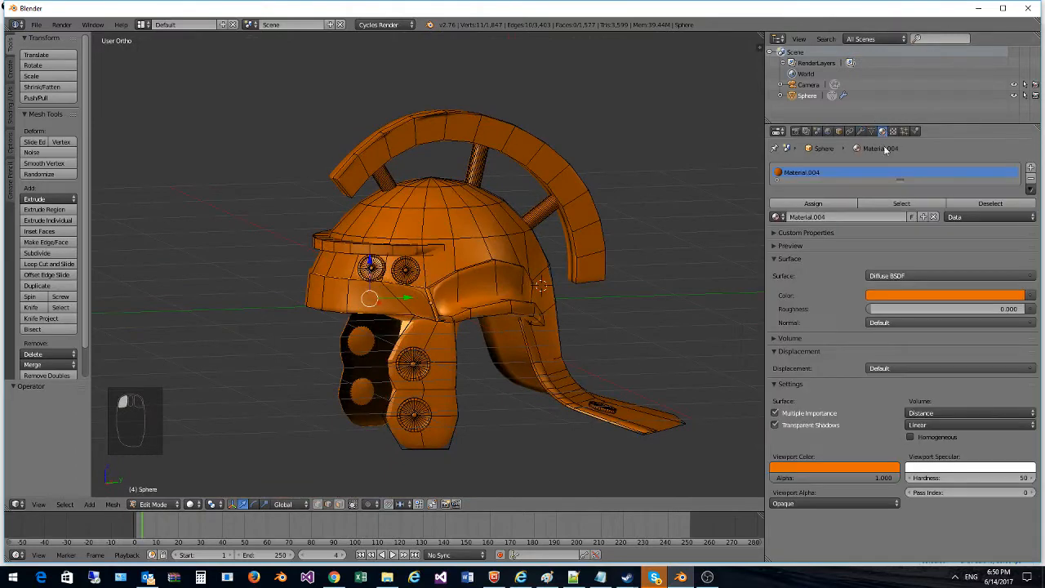
left_click(1030, 168)
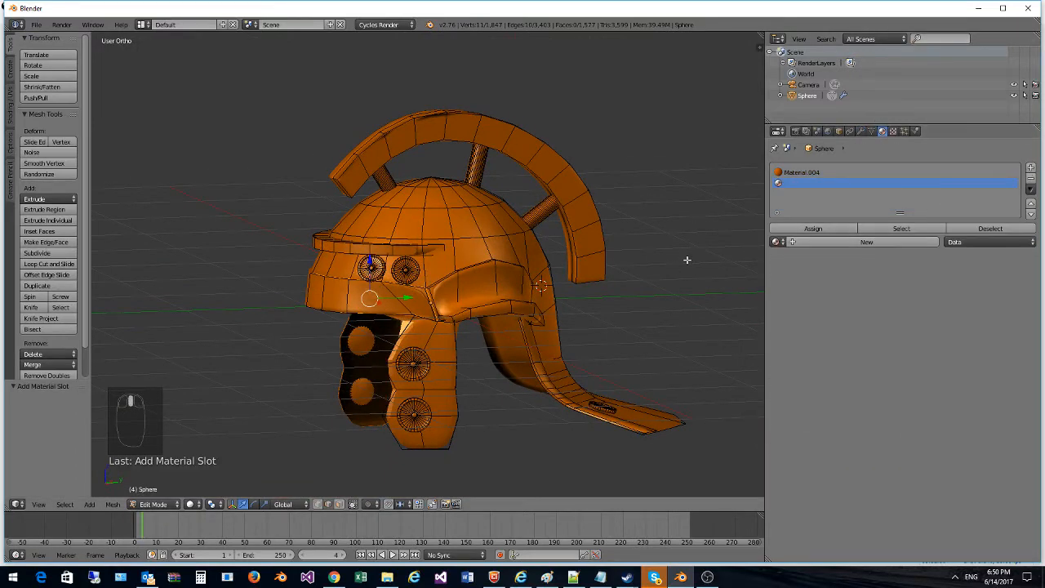
middle_click_drag(686, 259, 734, 244)
Step: Set the diffuse color of Material.004 to gray, RGB about 0.326, 0.306, 0.297
left_click(816, 173)
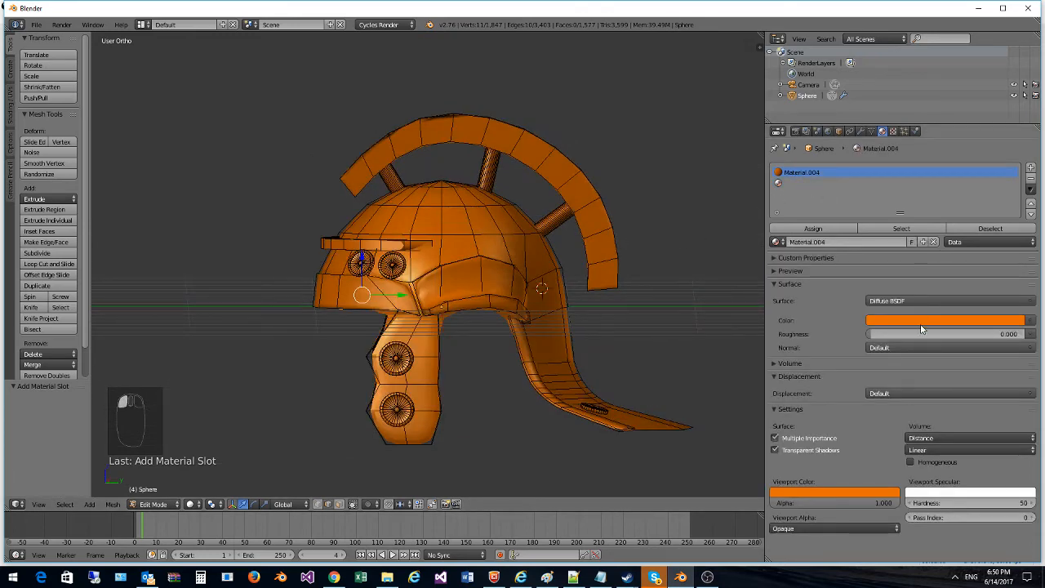
left_click(914, 320)
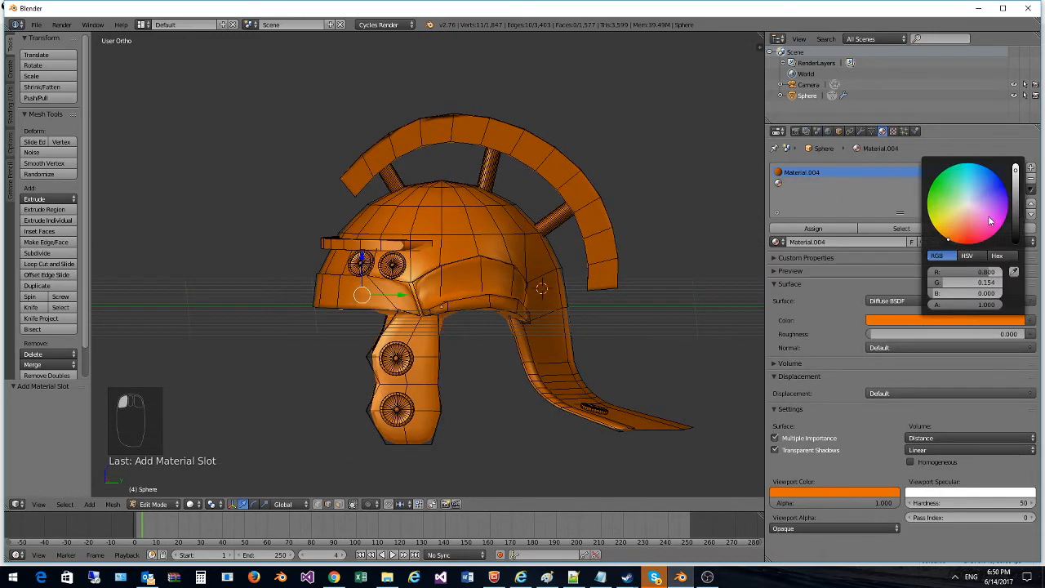
left_click(970, 205)
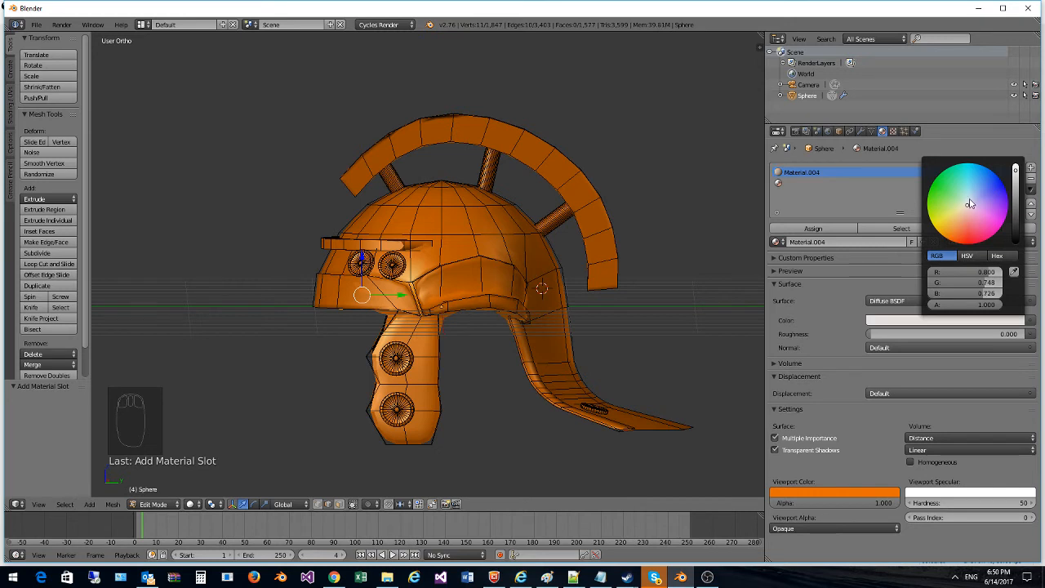
left_click(1016, 204)
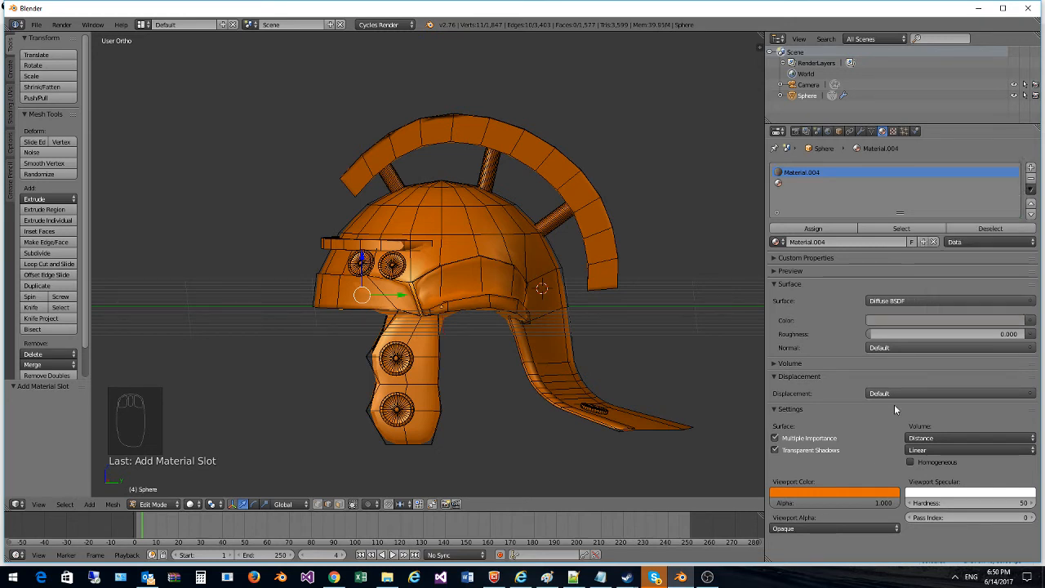
left_click(919, 320)
left_click(1014, 194)
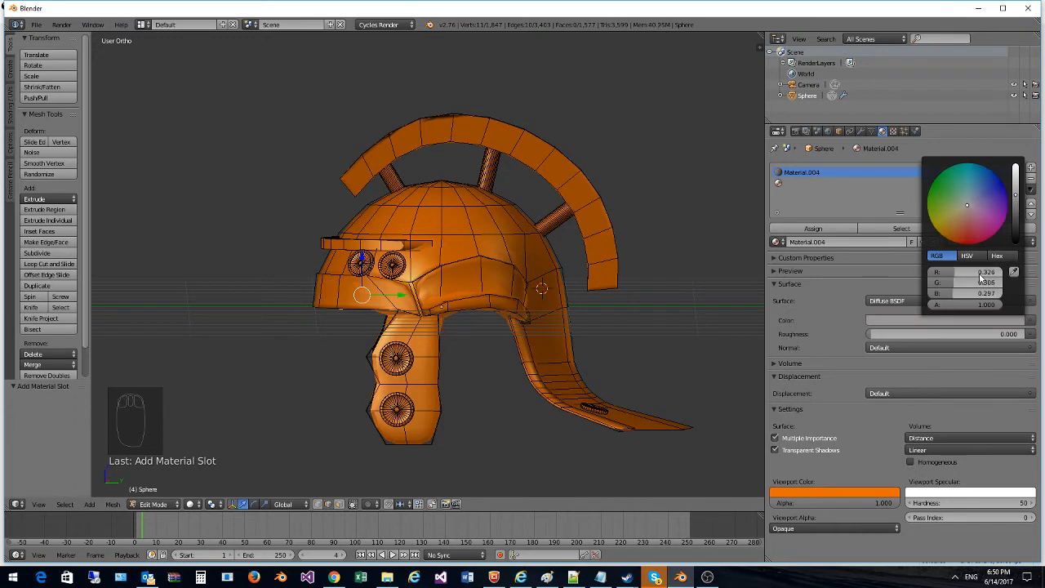
Step: Copy the gray diffuse color of Material.004 to its viewport color
left_click(895, 320)
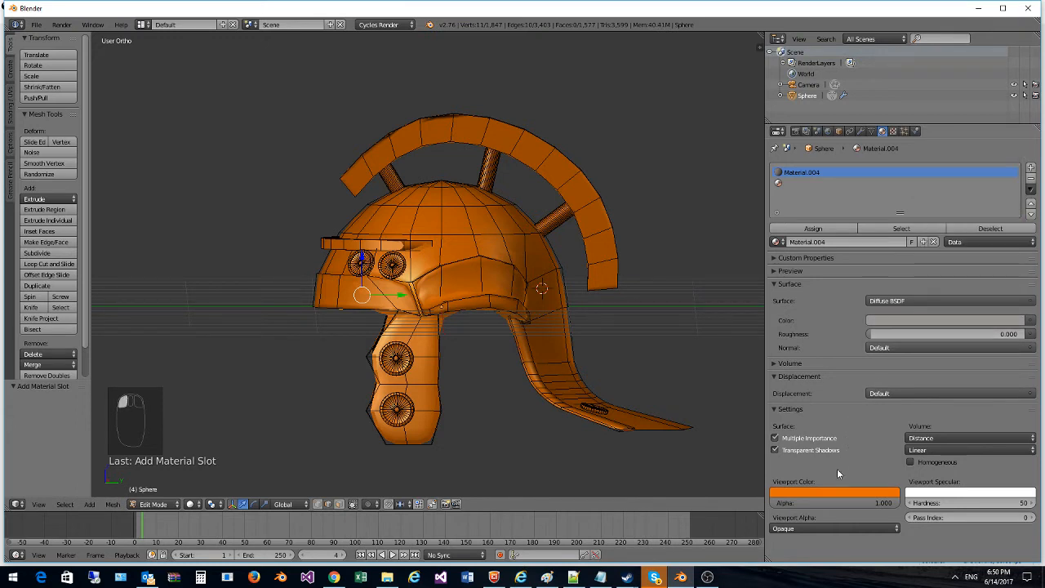
left_click_drag(873, 317, 858, 442)
left_click_drag(851, 488, 849, 490)
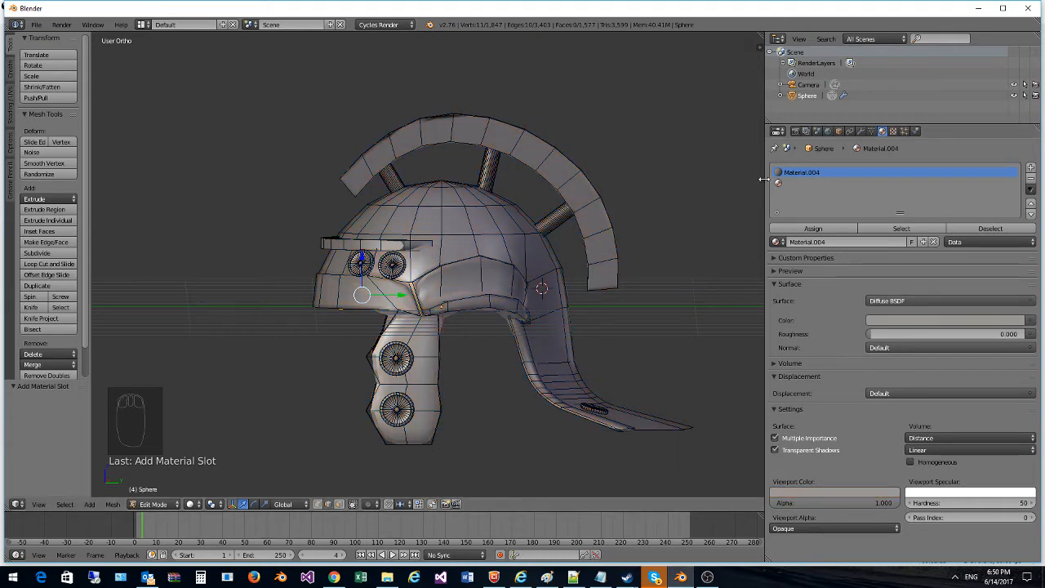
Step: Create a new material in the empty slot, make its diffuse color golden yellow and copy that to its viewport color
left_click(788, 184)
left_click(858, 241)
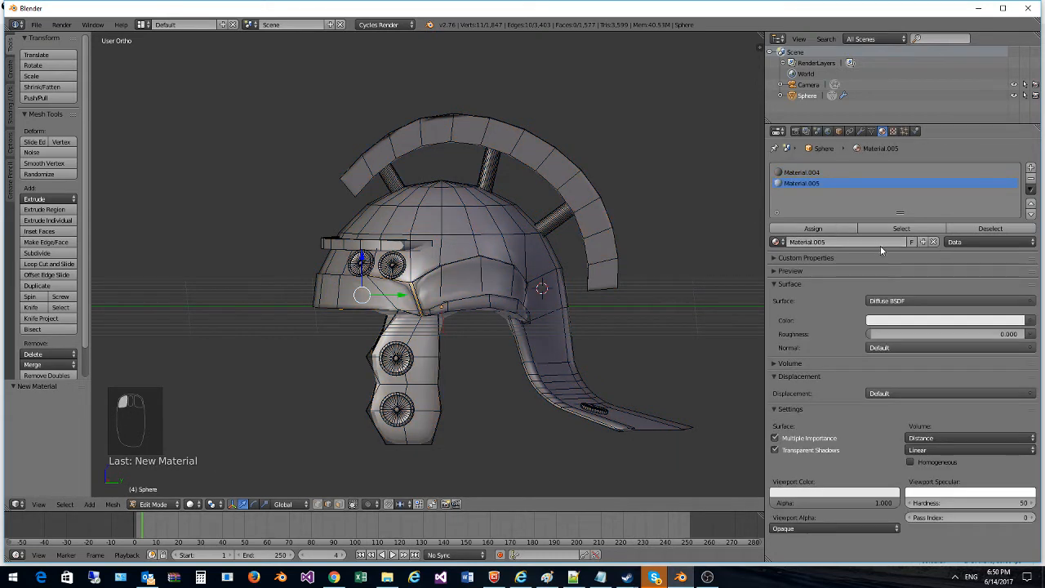
left_click(918, 322)
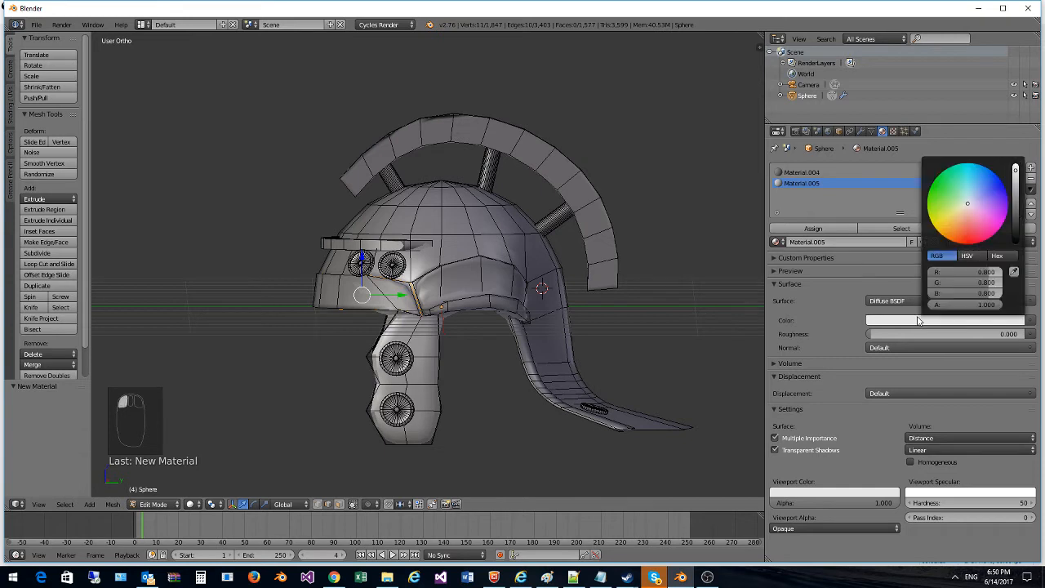
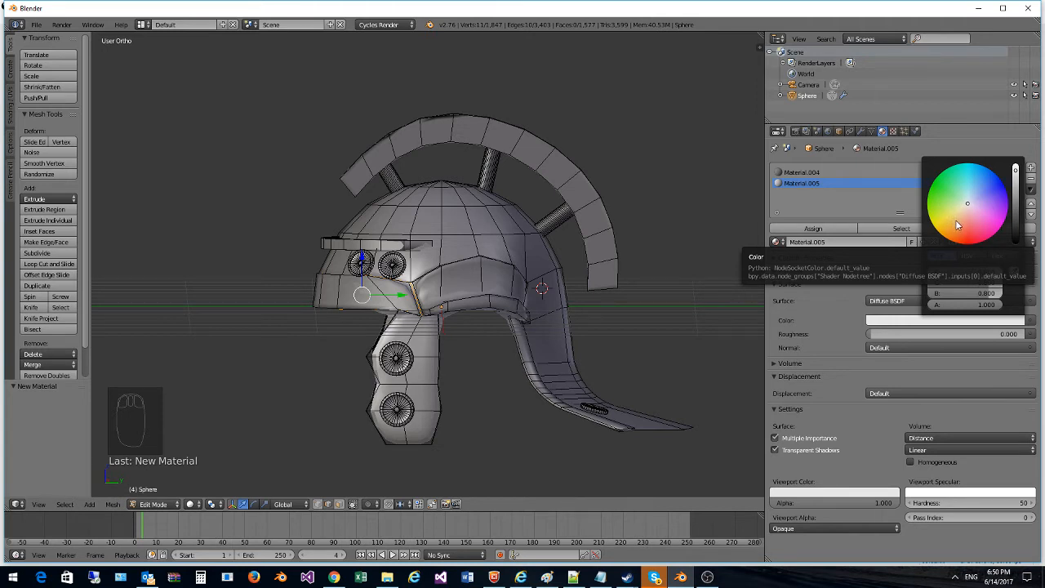
left_click_drag(957, 225, 936, 229)
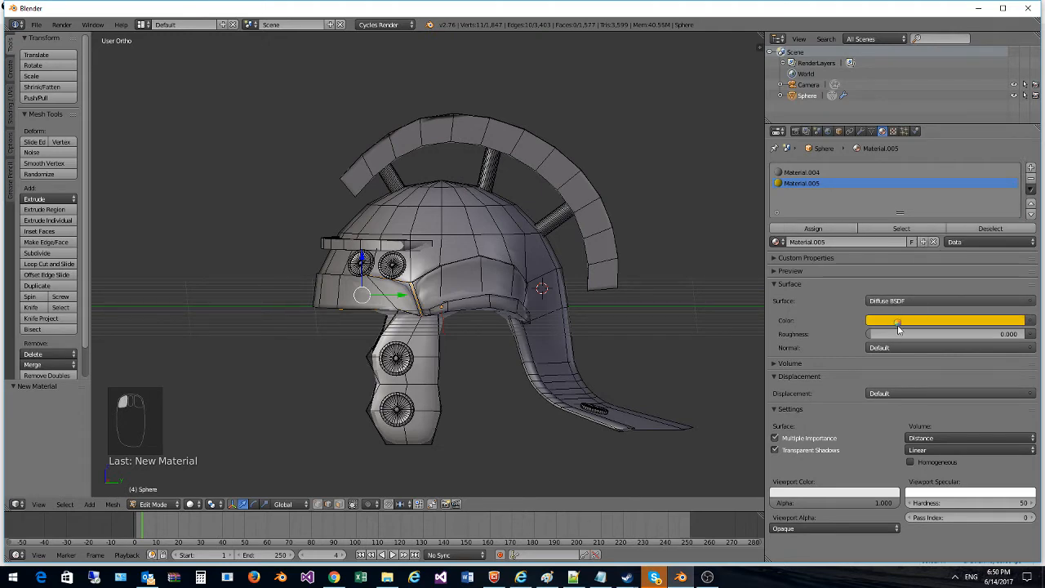
left_click_drag(898, 326, 813, 494)
Step: Select the helmet's crest together with its three support posts as linked geometry
middle_click_drag(508, 436, 614, 352)
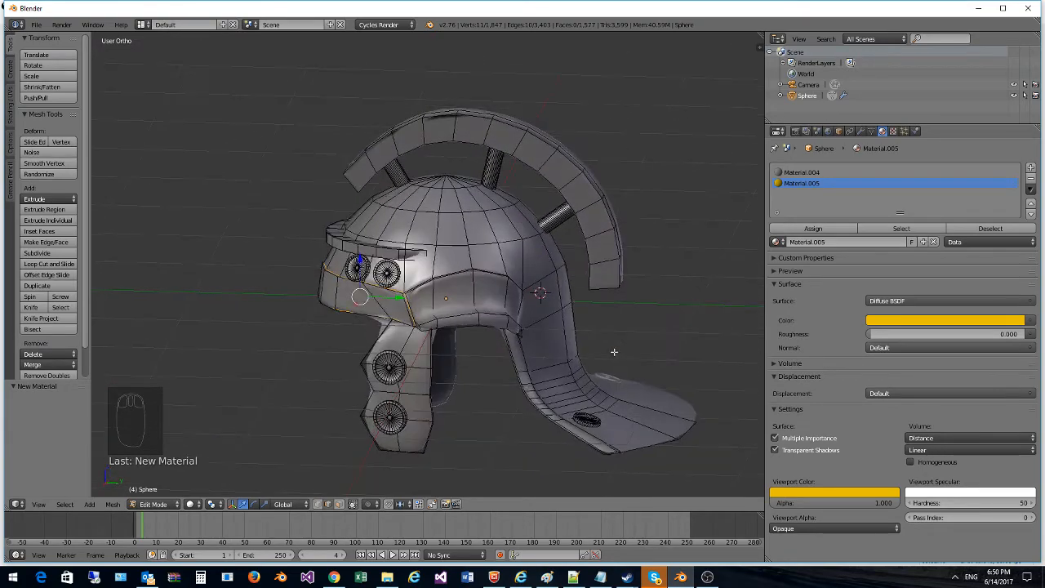
left_click(157, 506)
middle_click_drag(449, 286, 618, 215)
right_click(604, 214)
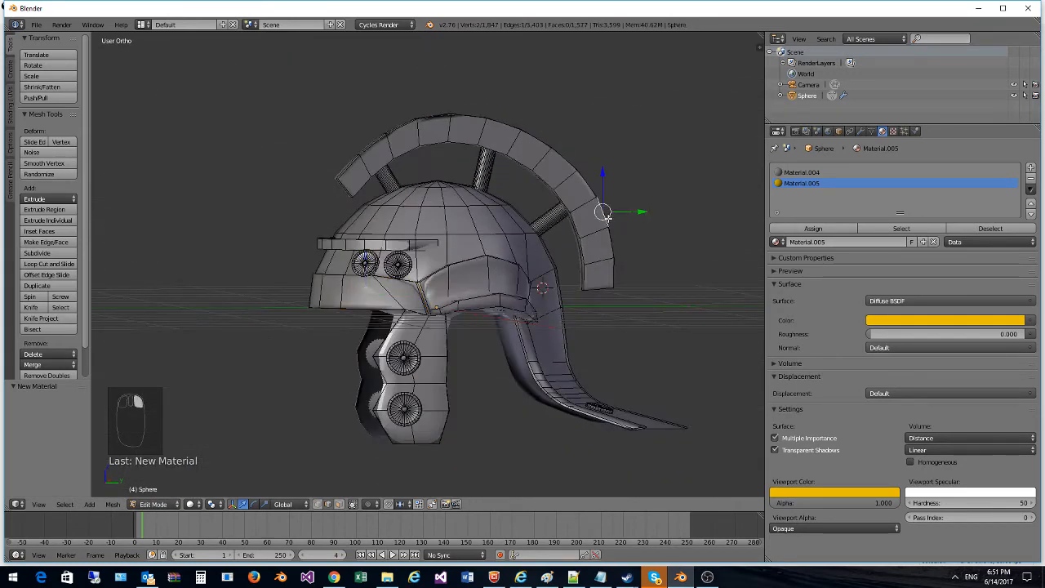
key("l")
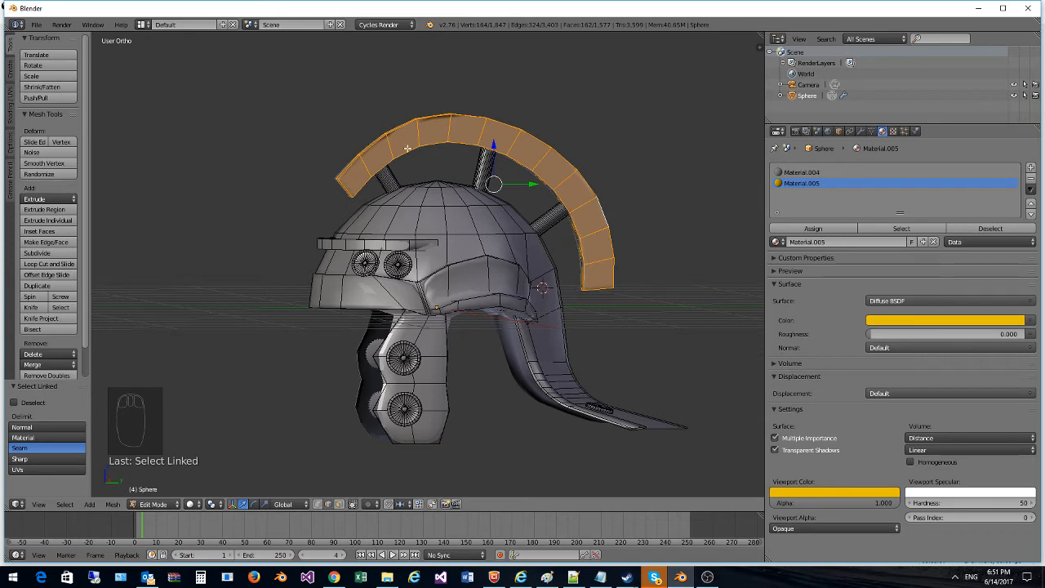
key("l")
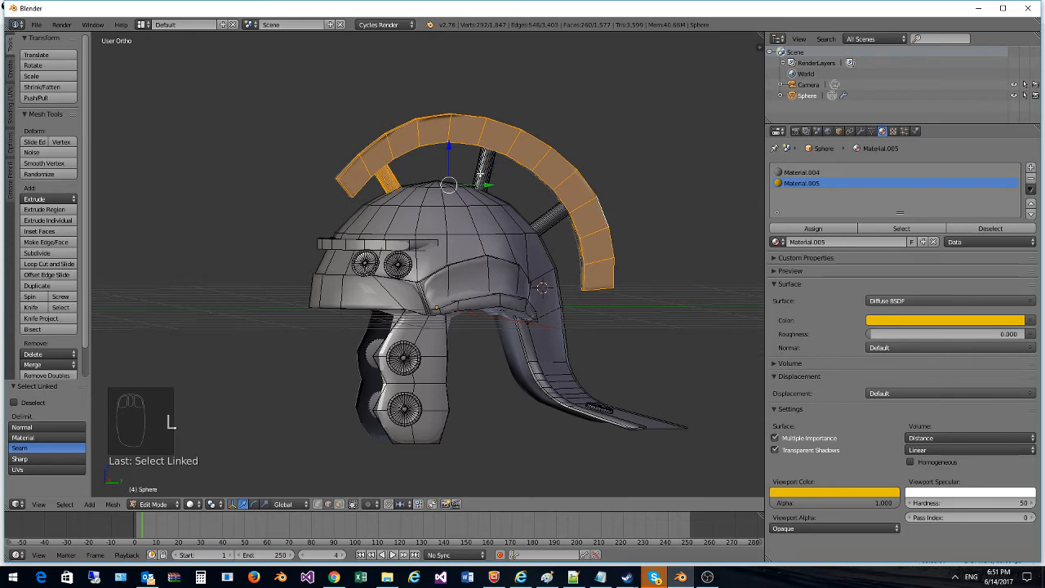
key("l")
key("l")
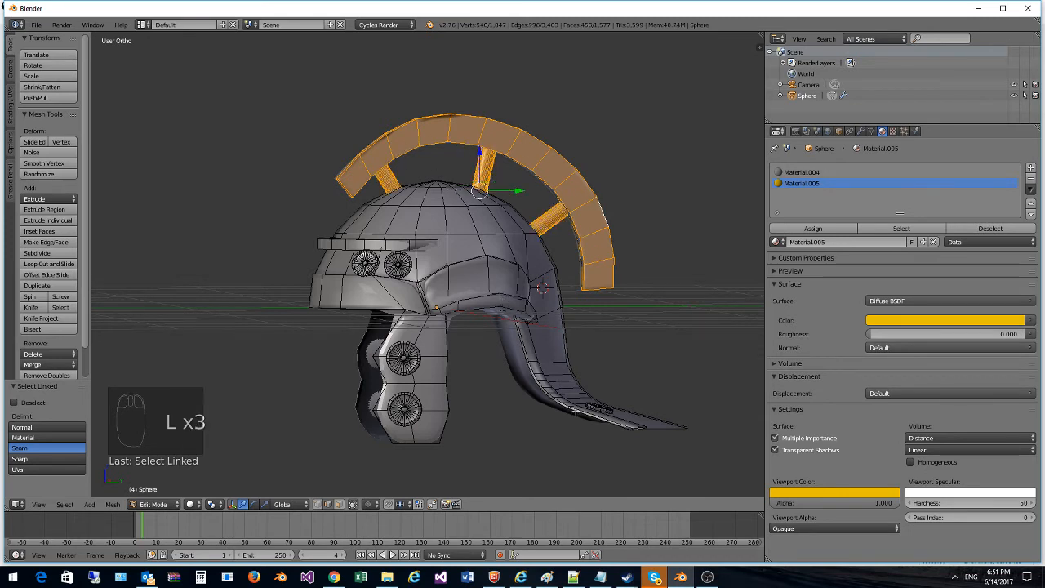
Step: Add the neck-guard, cheek-guard and brow studs and the raised brow band to the selection, and assign Material.005 to it
middle_click_drag(609, 407, 551, 400)
key("l")
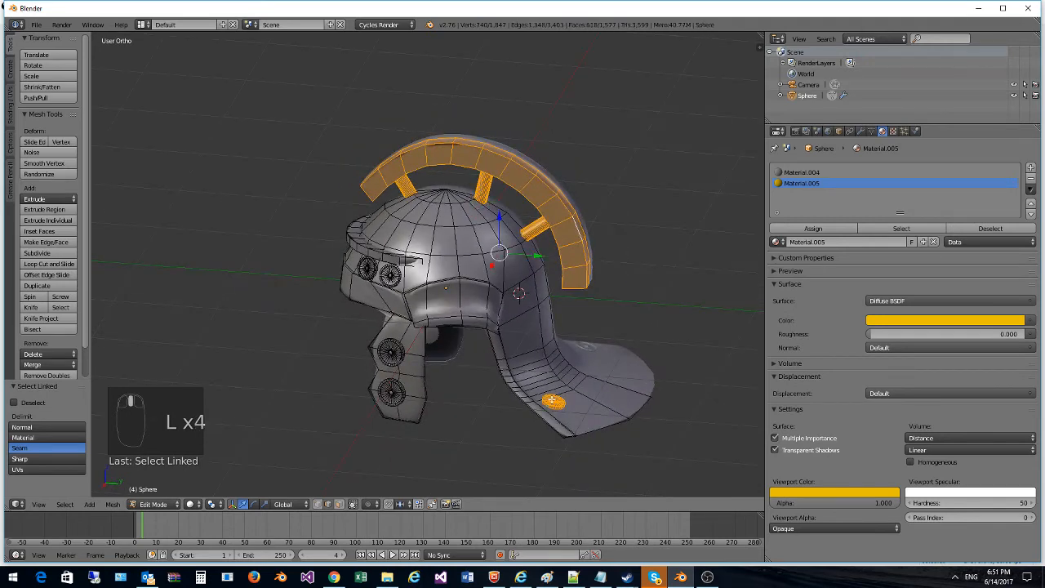
key("l")
key("l")
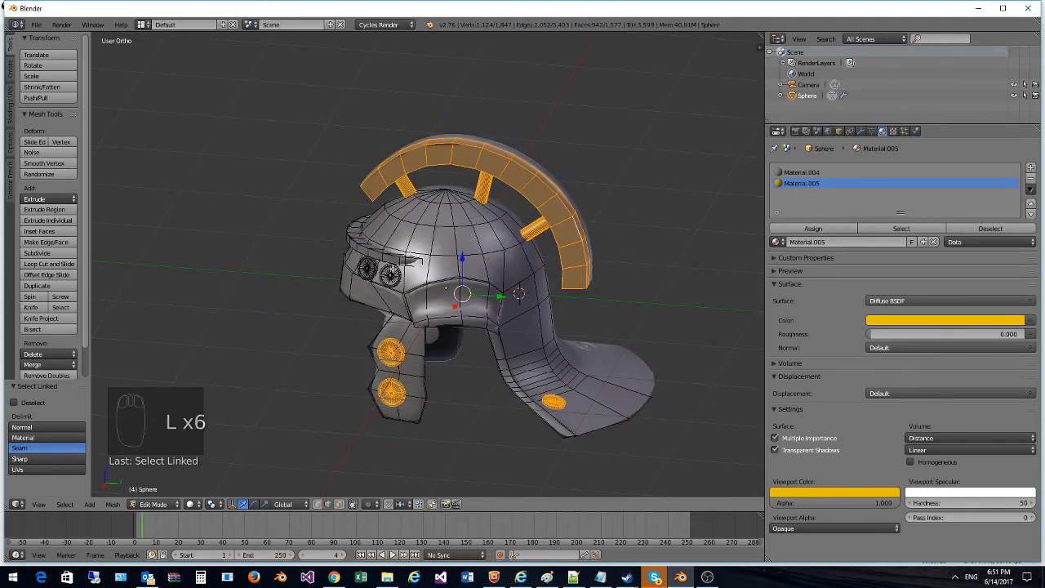
key("l")
key("l")
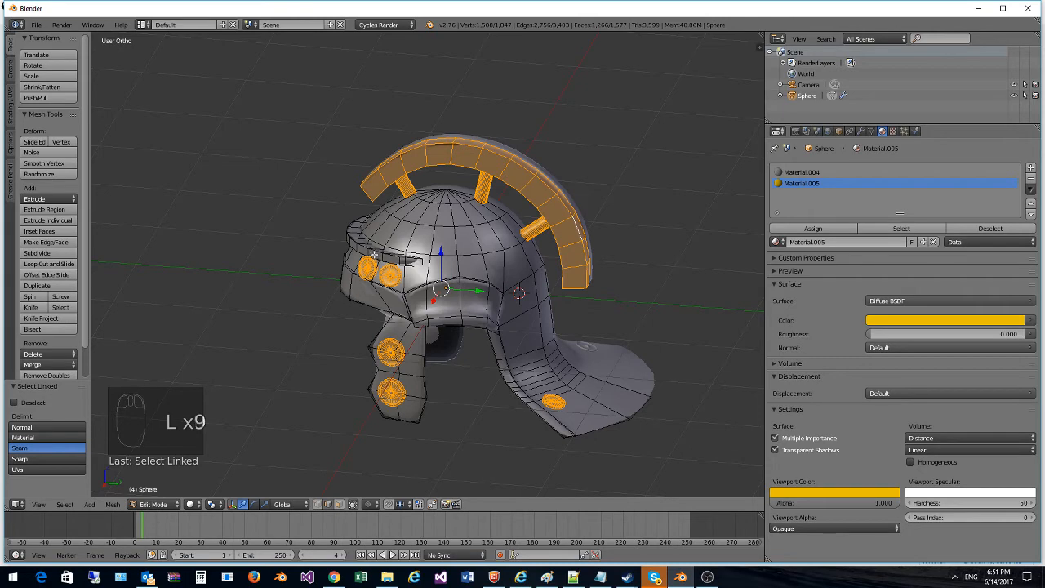
key("l")
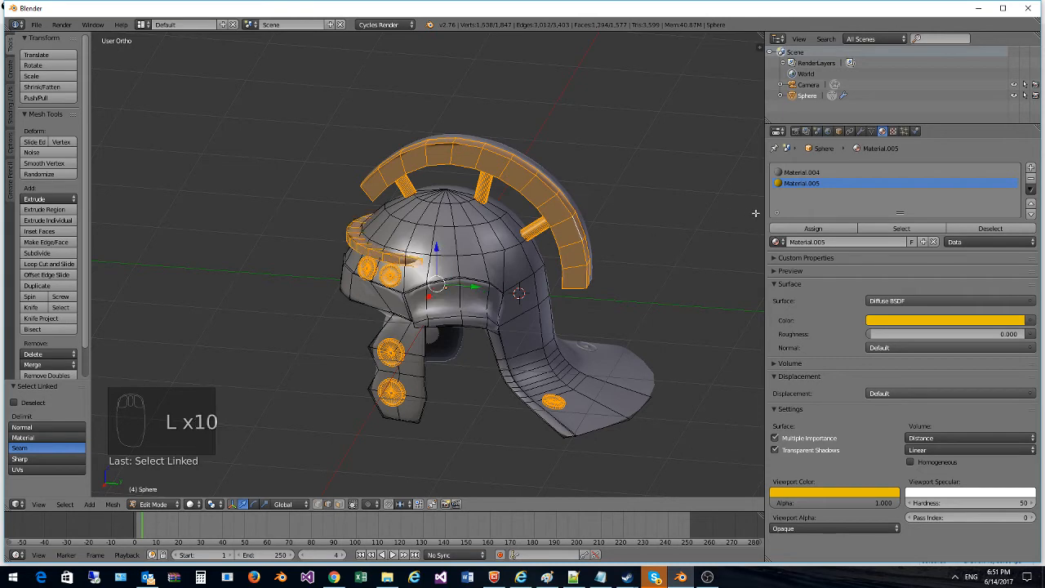
left_click(812, 228)
middle_click_drag(515, 374, 514, 400)
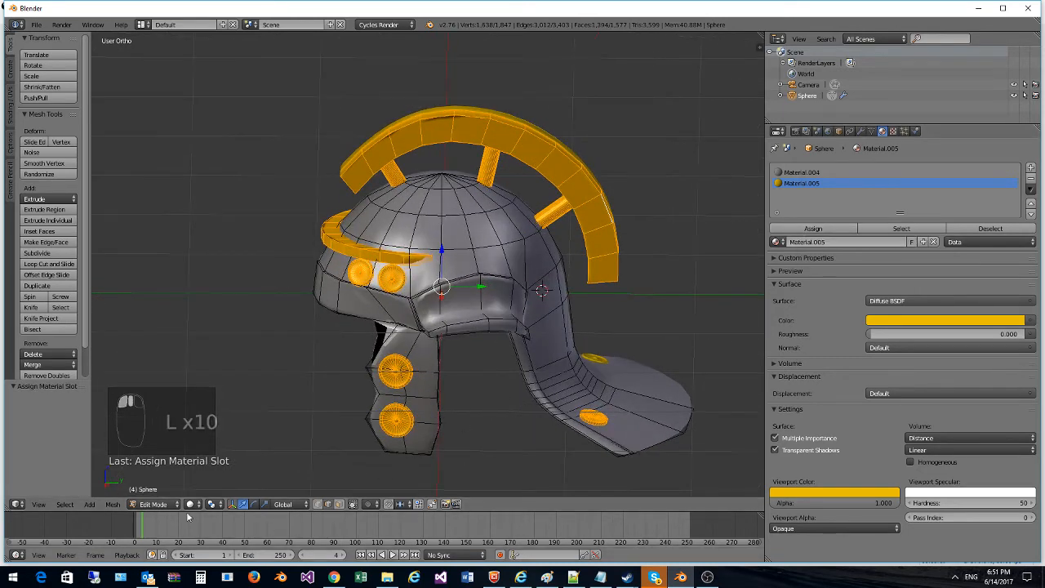
Step: Switch to Object Mode and examine the colored helmet from the side and front
left_click(151, 504)
left_click(159, 506)
middle_click_drag(188, 482, 457, 369)
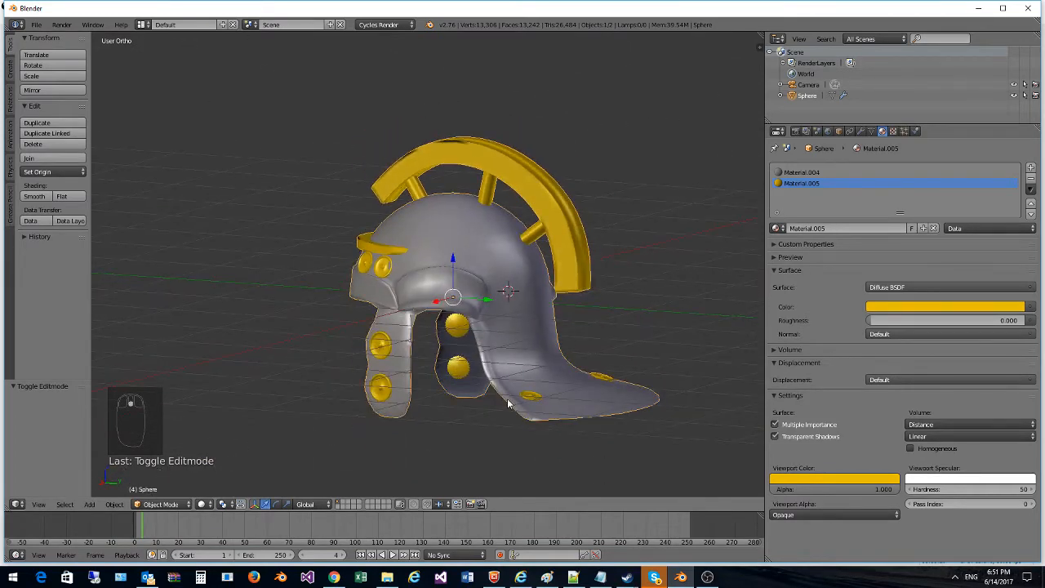
middle_click_drag(373, 299, 524, 369)
Step: In Edit Mode, turn off limiting selection to visible geometry and circle-select the faces along the front brim below the brow studs
left_click(161, 504)
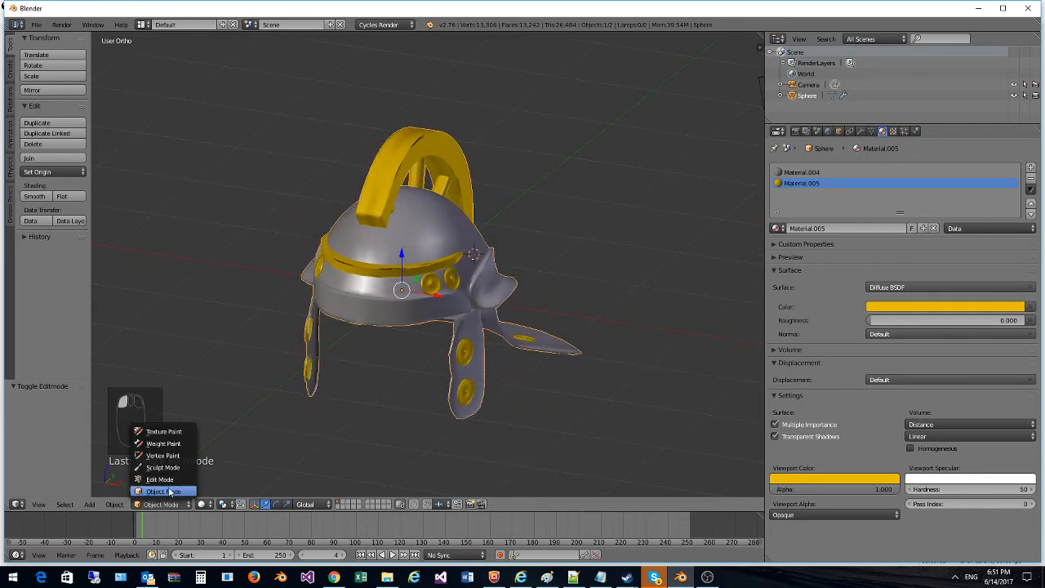
left_click(163, 480)
middle_click_drag(246, 439, 244, 502)
scroll(270, 481, "up", 5)
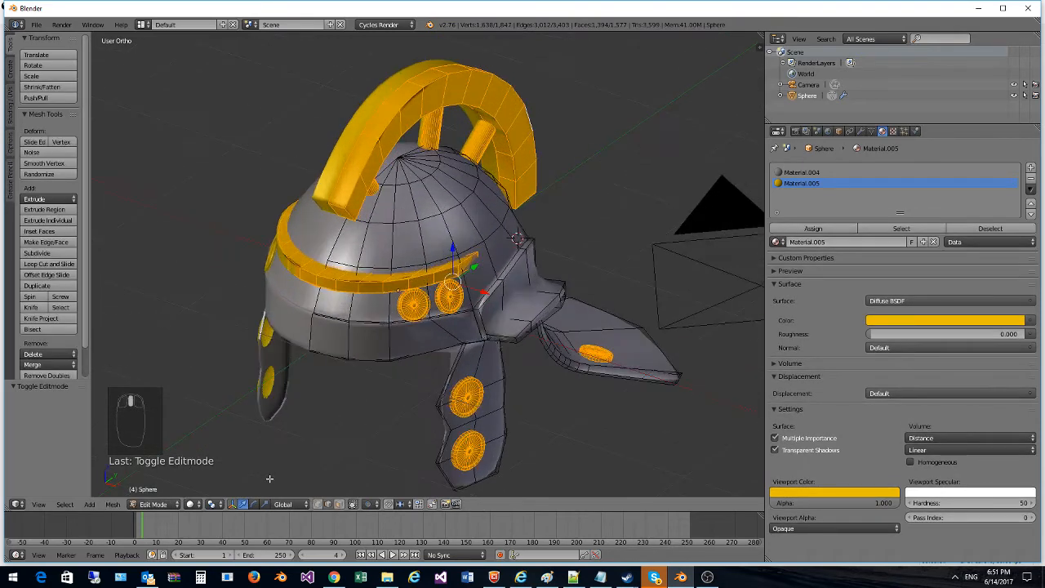
left_click(353, 504)
key("c")
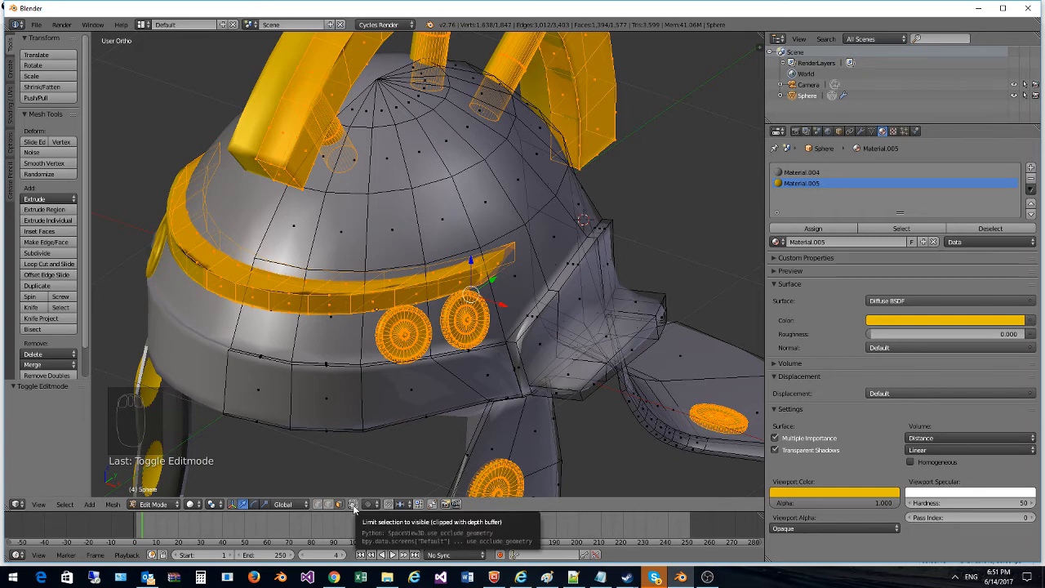
key("c")
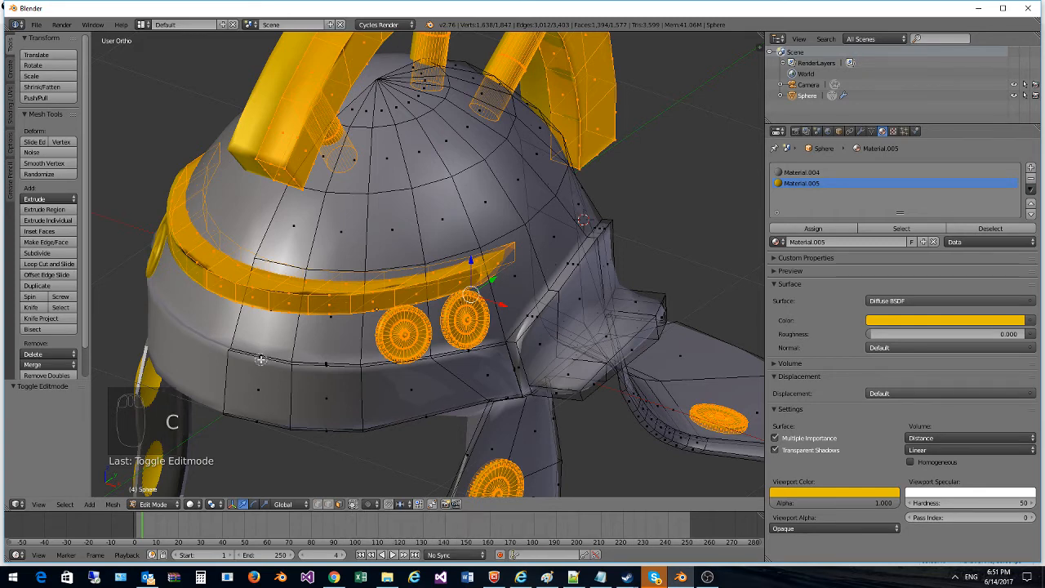
left_click(260, 359)
mouse_move(262, 381)
left_mouse_down()
mouse_move(260, 410)
mouse_move(329, 422)
mouse_move(330, 362)
mouse_move(330, 412)
mouse_move(407, 394)
mouse_move(423, 416)
left_mouse_up()
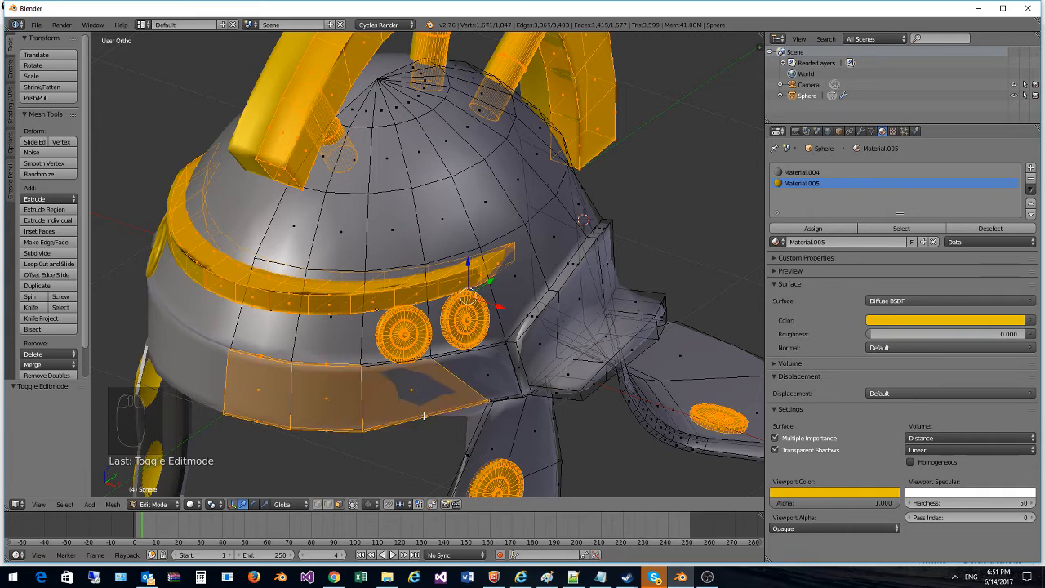
Step: Extend the face selection along the brim's upper edge and down the narrow strip where it meets the ear guard
middle_click_drag(424, 416, 285, 318)
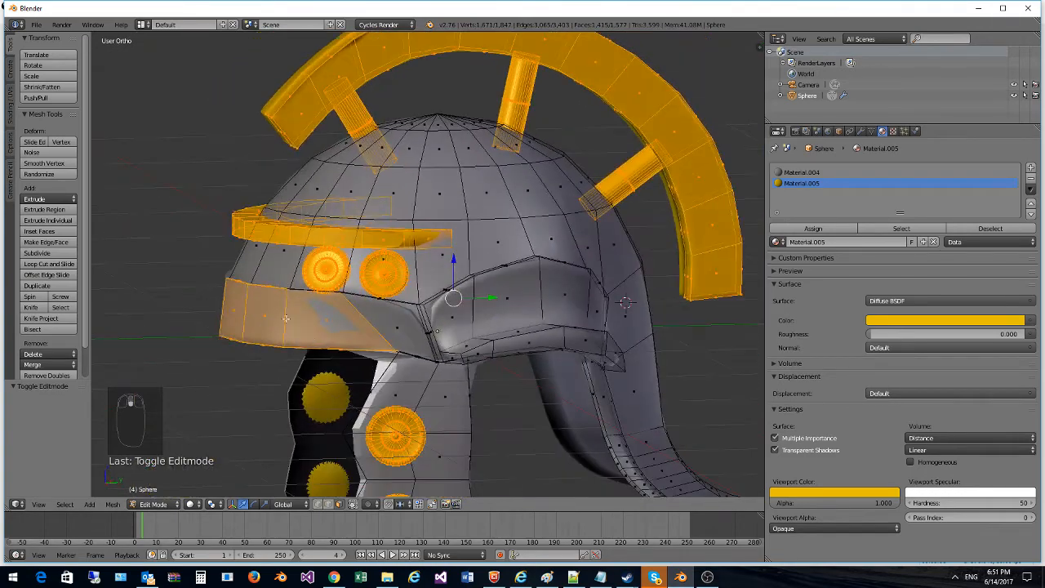
key("c")
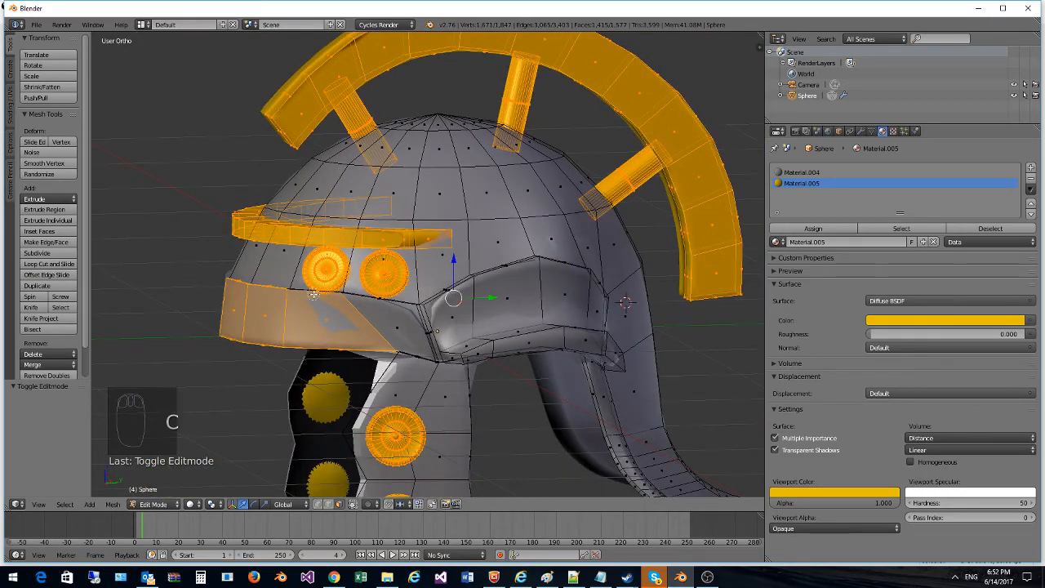
middle_click_drag(324, 297, 419, 368)
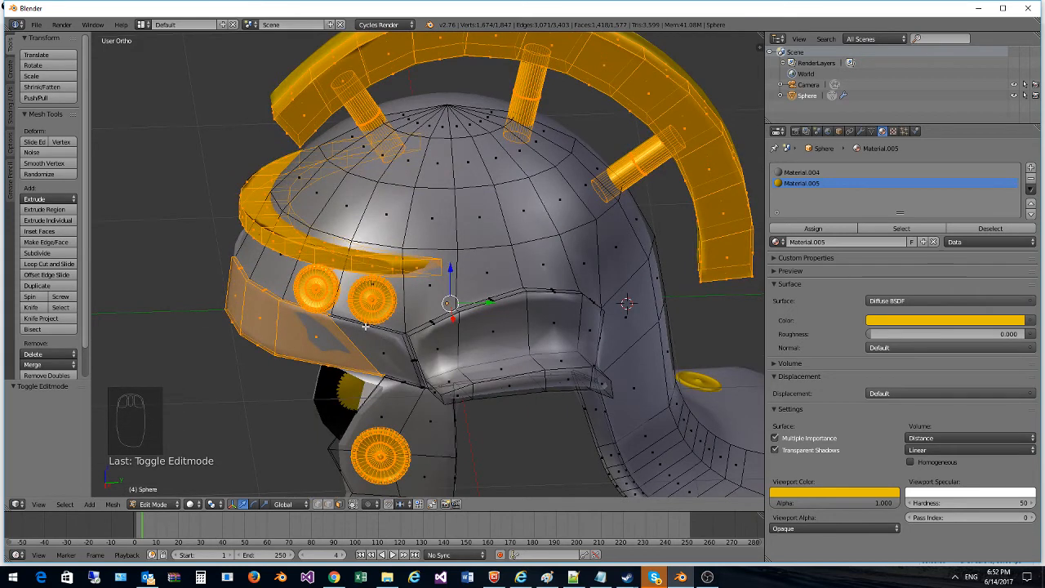
key("c")
mouse_move(415, 362)
left_mouse_down()
mouse_move(400, 365)
mouse_move(405, 384)
left_mouse_up()
left_click(424, 385)
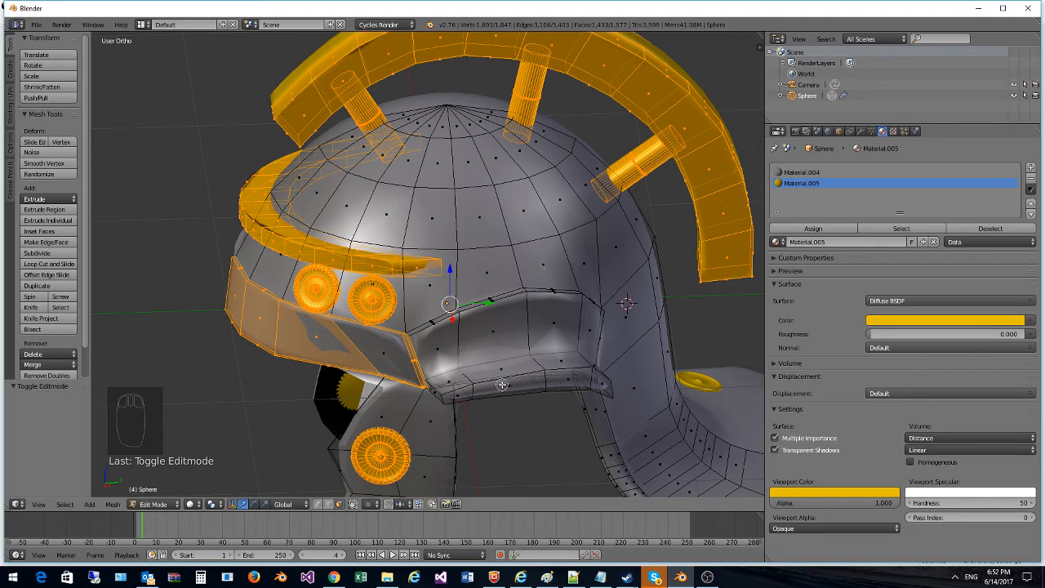
Step: Add the narrow faces along the ear guard's upper and rear edges to the selection
middle_click_drag(460, 340, 476, 351)
key("c")
left_click_drag(476, 349, 577, 273)
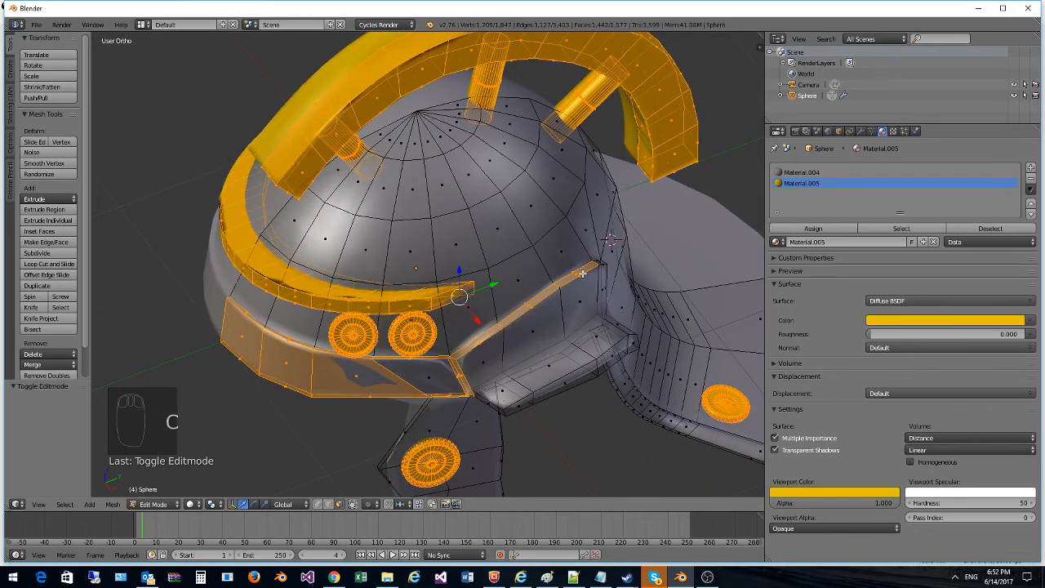
right_click(582, 273)
middle_click_drag(582, 274, 403, 375)
key("c")
mouse_move(405, 378)
left_mouse_down()
mouse_move(427, 387)
mouse_move(428, 415)
left_mouse_up()
right_click(432, 424)
Step: Add the faces of the ear guard's lower flange, including its front corner, to the selection
middle_click_drag(432, 424, 493, 337)
key("c")
left_click(423, 332)
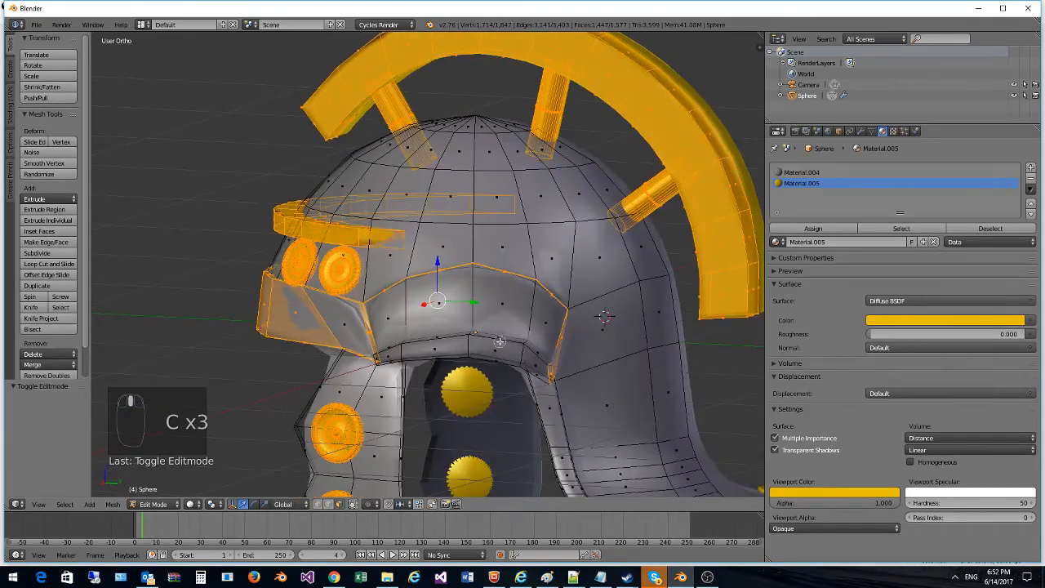
left_click_drag(500, 346, 446, 347)
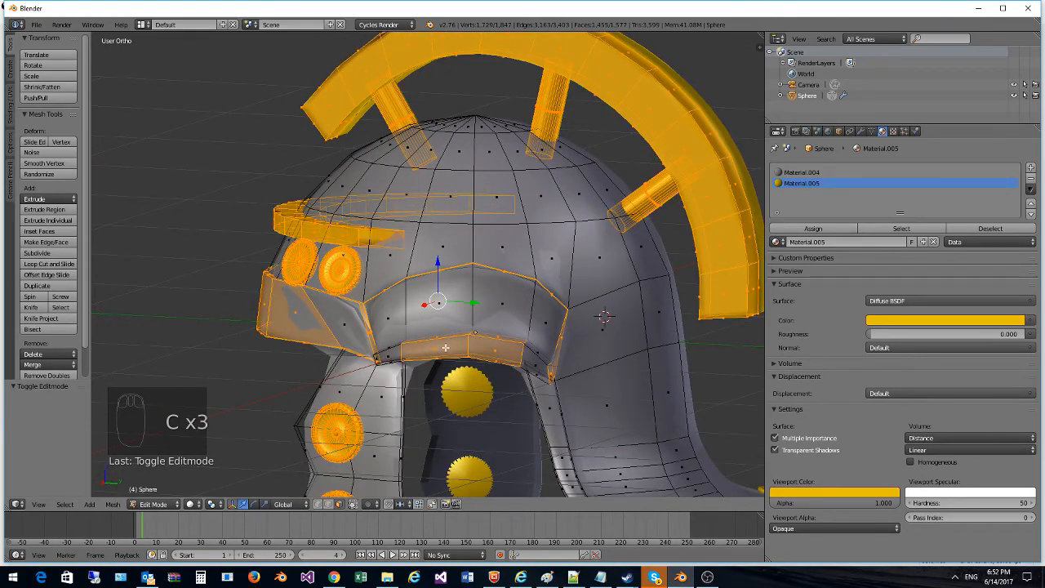
middle_click_drag(445, 348, 437, 347)
key("c")
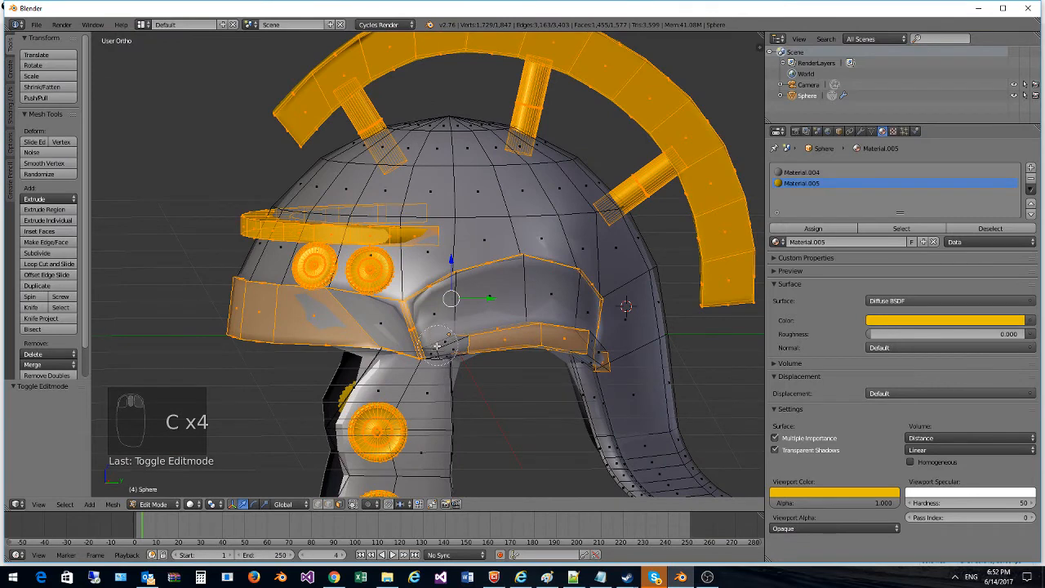
left_click_drag(441, 343, 444, 343)
Step: Add the ear guard's rear lower corner and its large curved outer faces to the selection
middle_click_drag(476, 352, 486, 350)
key("c")
left_click(488, 348)
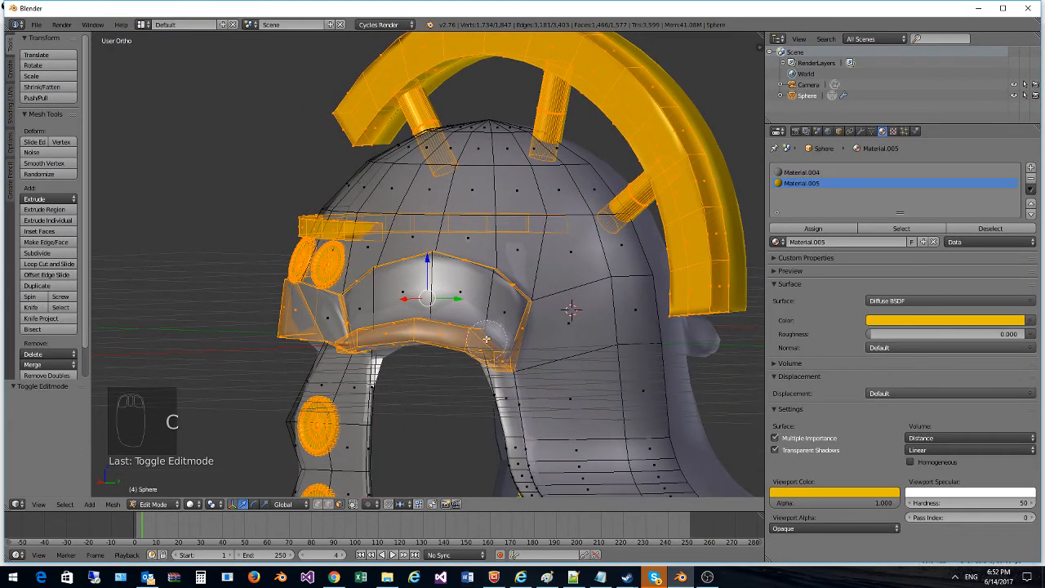
mouse_move(485, 339)
left_mouse_down()
mouse_move(500, 314)
mouse_move(390, 313)
mouse_move(364, 295)
mouse_move(423, 300)
left_mouse_up()
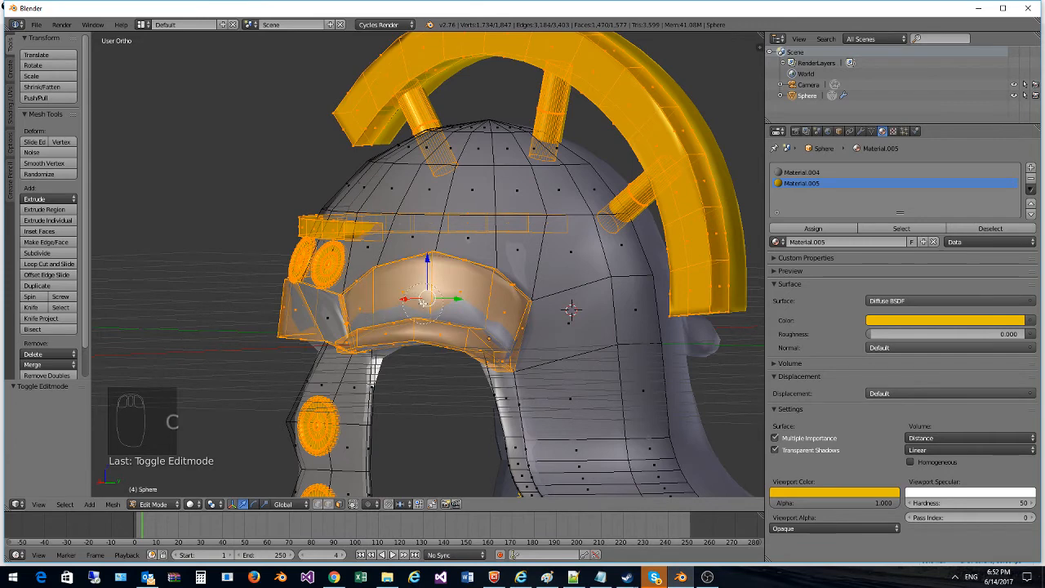
Step: Add the side edge faces of the neck guard down to its tip, and assign Material.005 to the whole selection
scroll(424, 299, "down", 5)
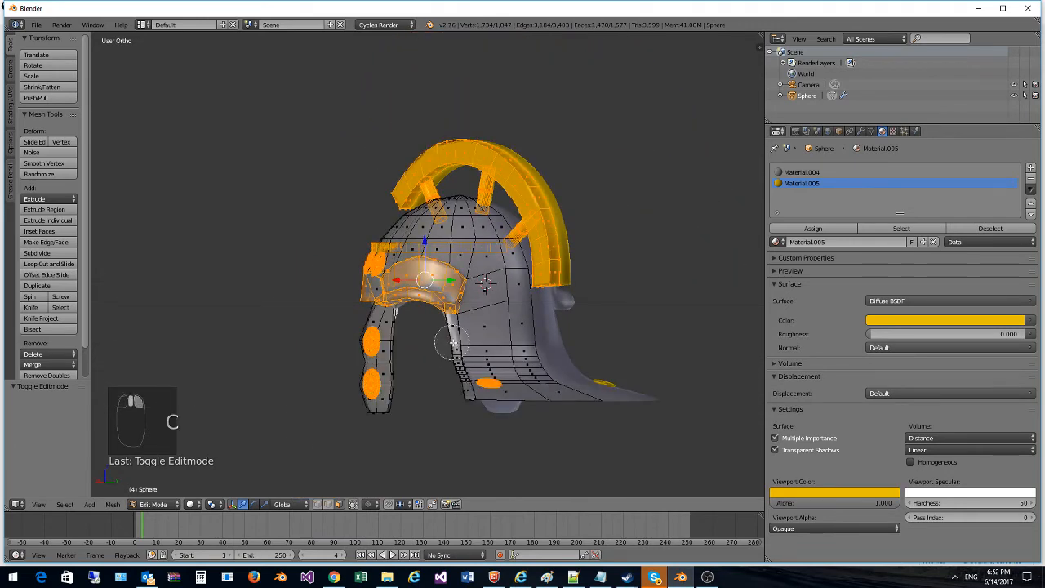
right_click(453, 342)
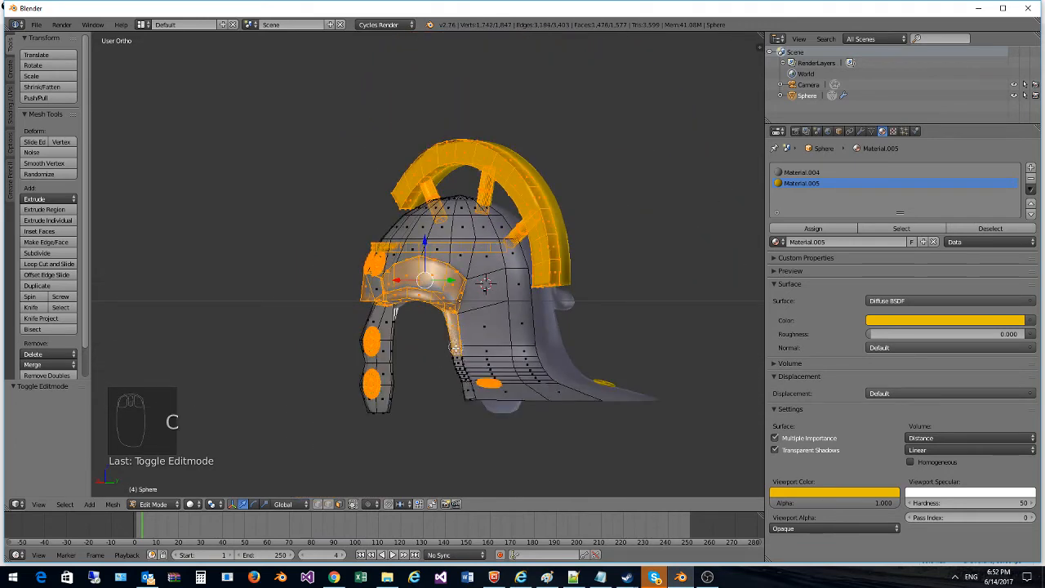
left_click_drag(455, 347, 475, 417)
right_click(476, 424)
mouse_move(476, 426)
middle_mouse_down()
mouse_move(494, 436)
mouse_move(629, 431)
mouse_move(674, 404)
mouse_move(520, 435)
mouse_move(490, 427)
mouse_move(564, 412)
middle_mouse_up()
left_click(824, 229)
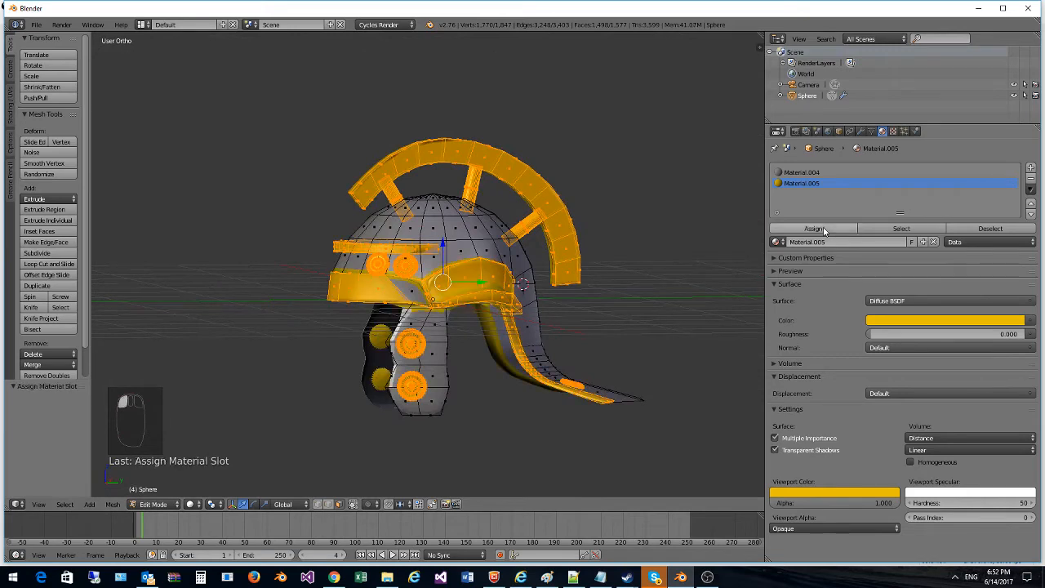
Step: Switch to Object Mode and check the golden trim for faces that were missed
middle_click_drag(448, 340, 431, 392)
left_click(154, 504)
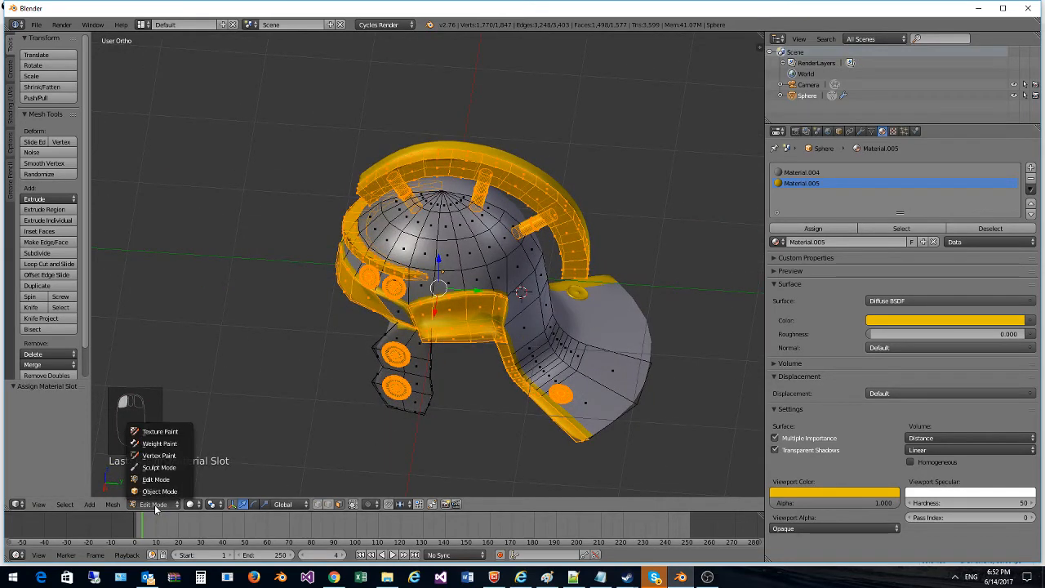
left_click(159, 491)
middle_click_drag(422, 415, 463, 388)
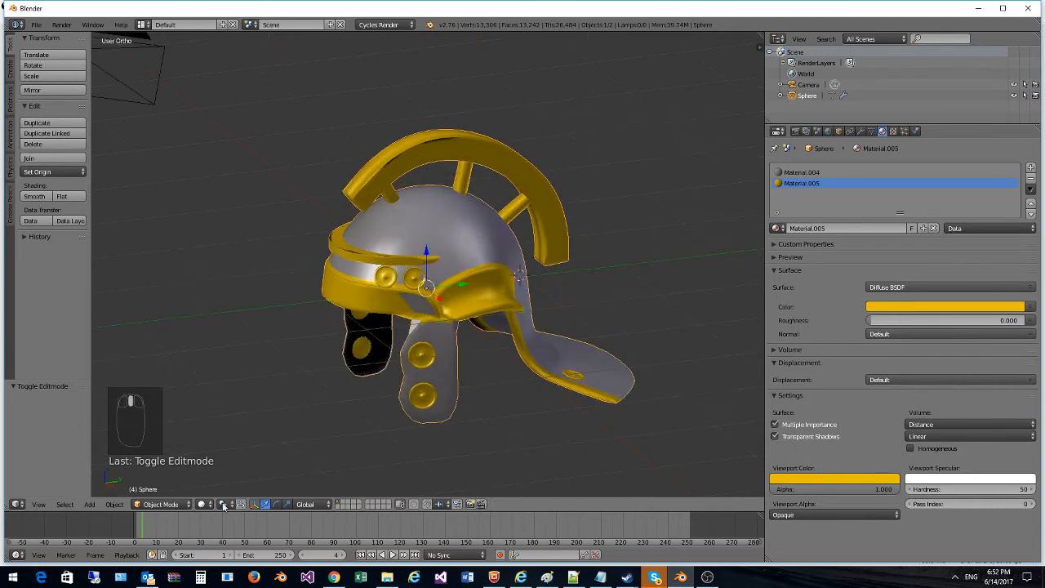
Step: In Edit Mode, add the missed gray brim face beside the ear guard to the selection and assign Material.005
left_click(160, 504)
left_click(164, 480)
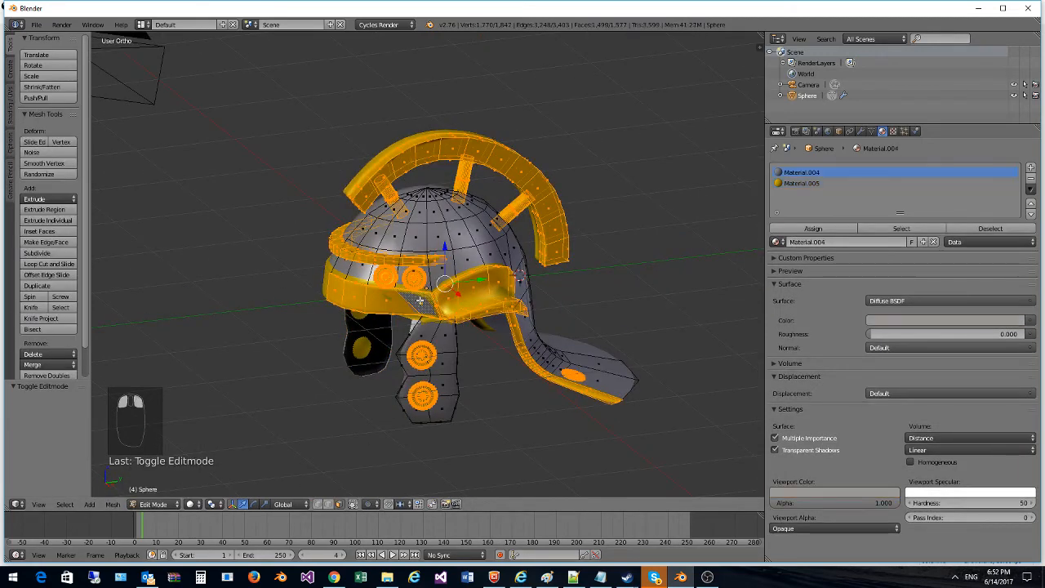
left_click(798, 183)
left_click(810, 228)
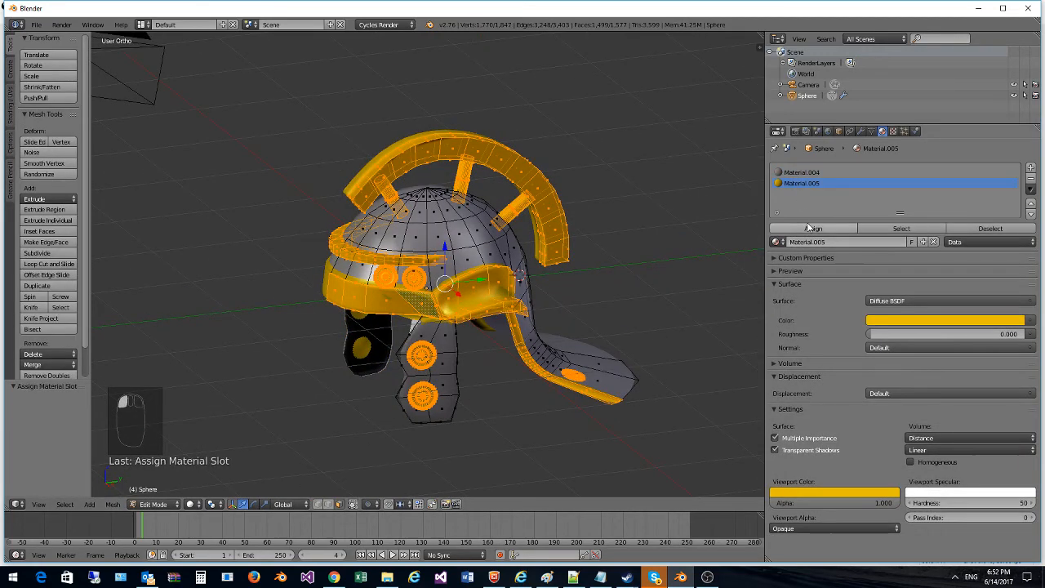
Step: Return to Object Mode with the helmet viewed from behind
middle_click_drag(457, 384, 342, 390)
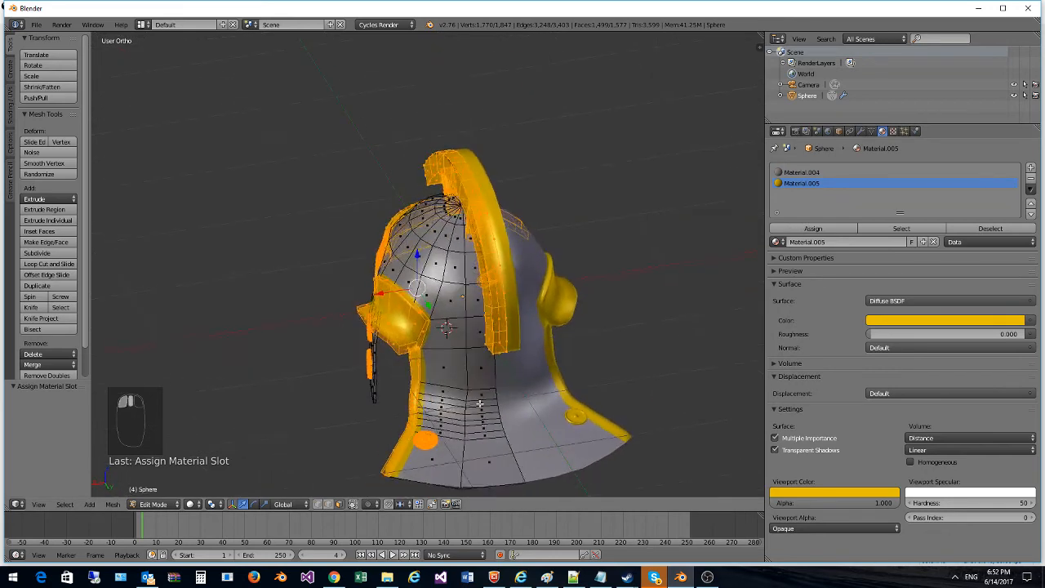
left_click(152, 503)
left_click(163, 491)
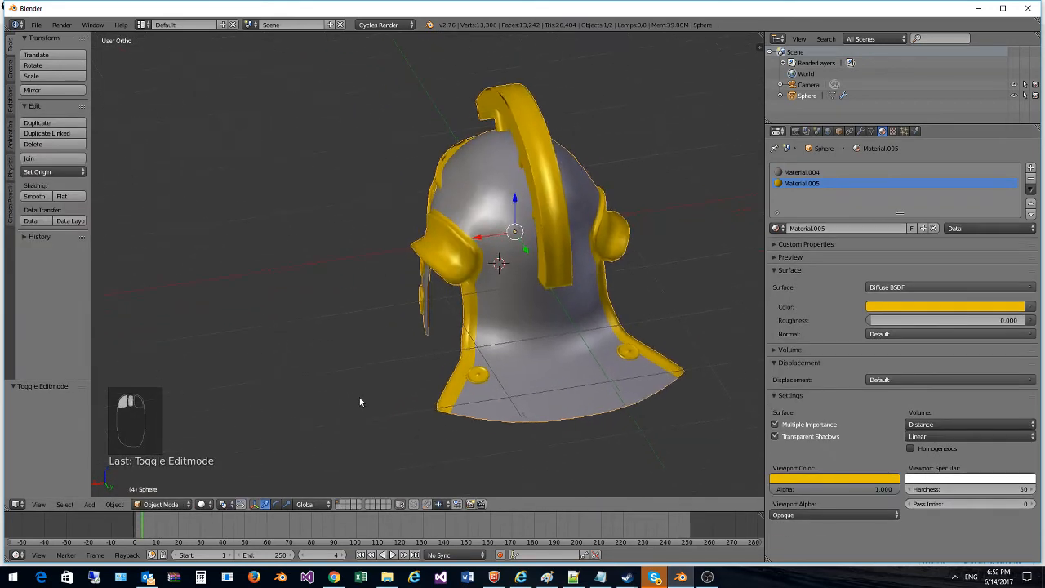
Step: In Edit Mode, add a vertical edge loop down the rear side of the helmet and slide it outward against the neck guard's golden trim
scroll(357, 395, "up", 2)
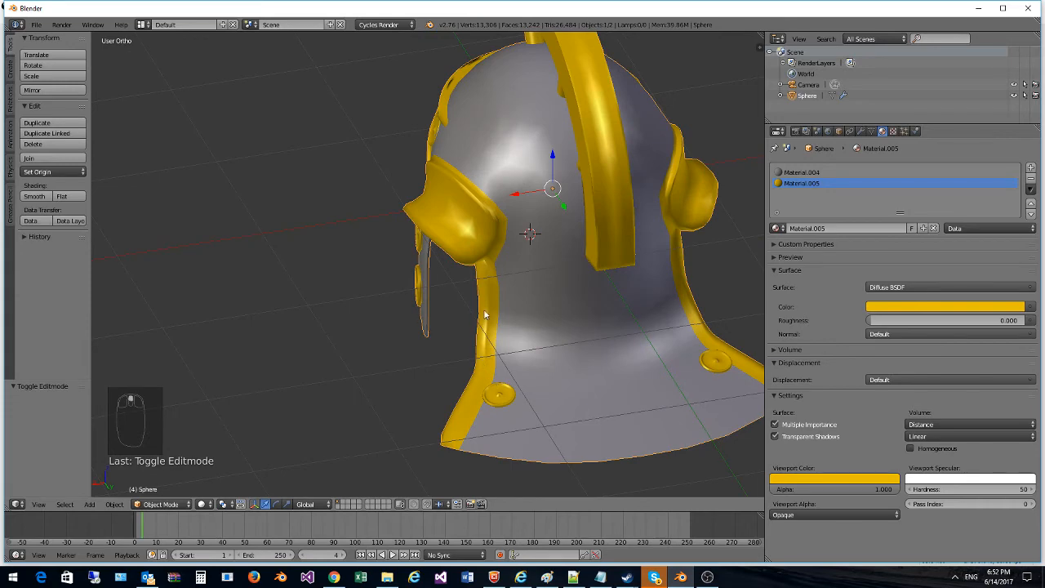
middle_click_drag(485, 314, 471, 193)
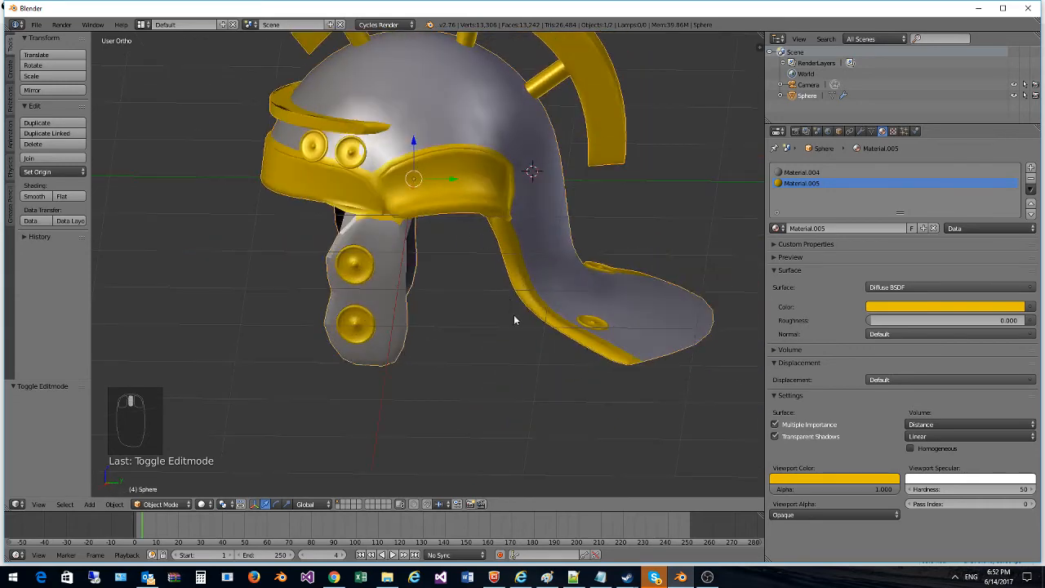
left_click(161, 503)
left_click(163, 478)
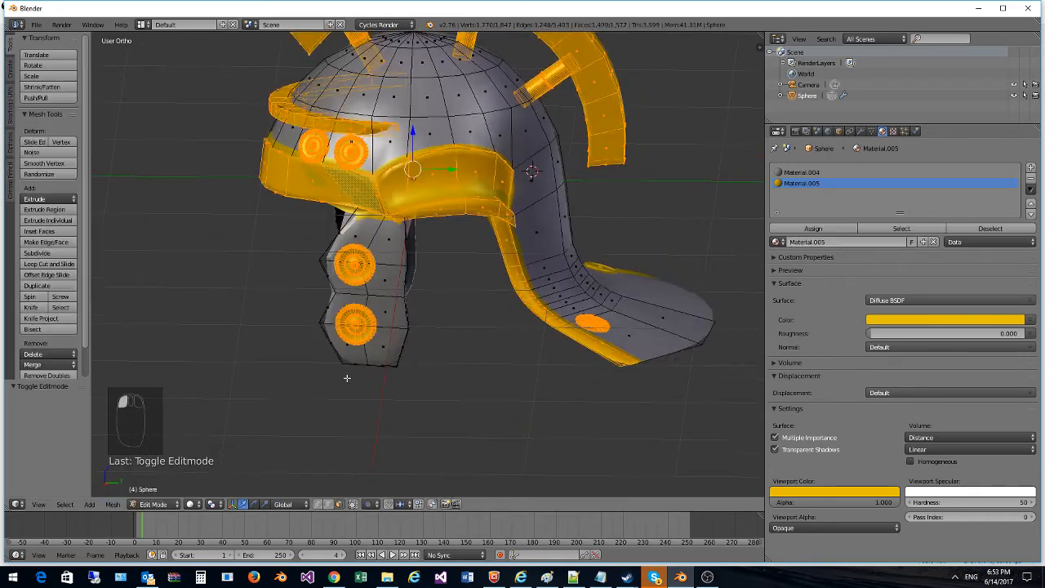
middle_click_drag(345, 373, 543, 359)
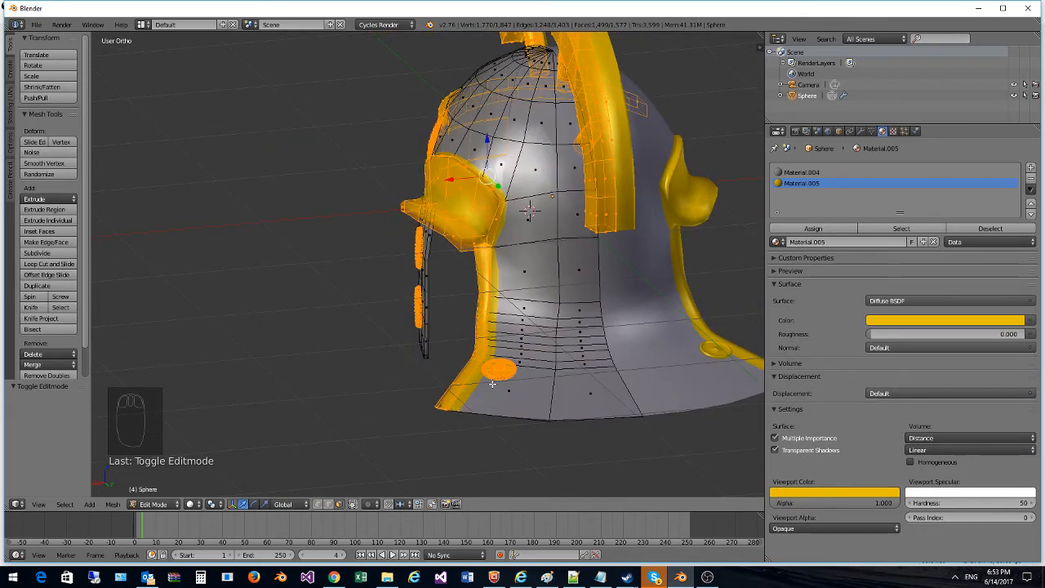
key("ctrl+e")
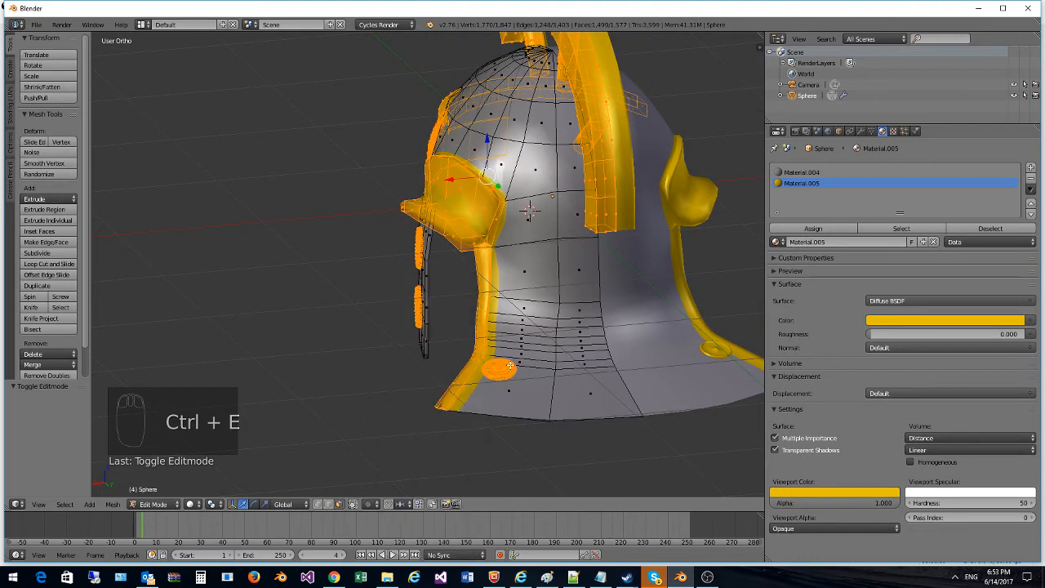
key("ctrl+r")
left_click(451, 421)
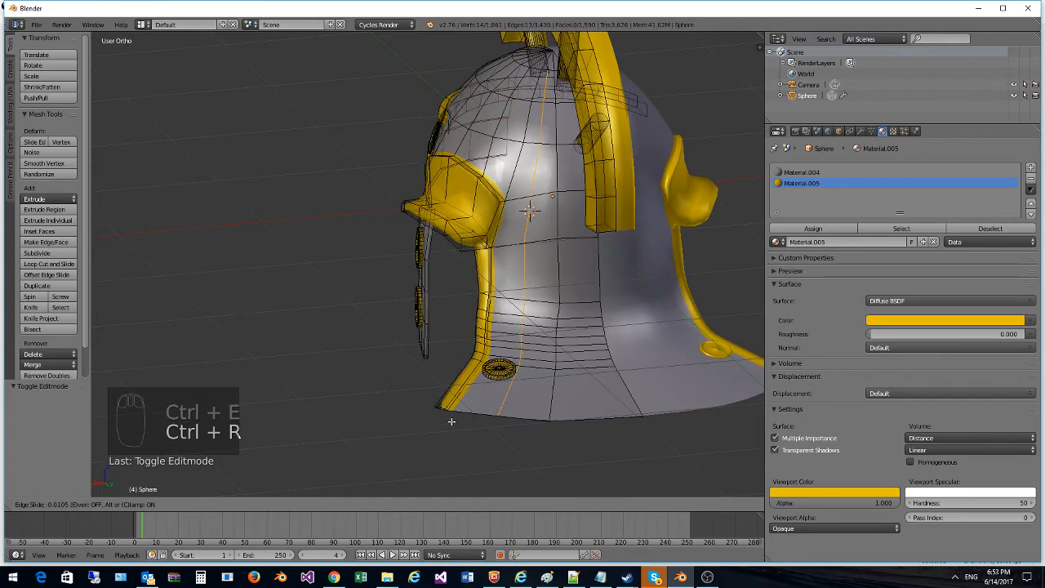
left_click(352, 397)
middle_click_drag(351, 397, 443, 125)
key("ctrl+r")
left_click(434, 135)
left_click(434, 135)
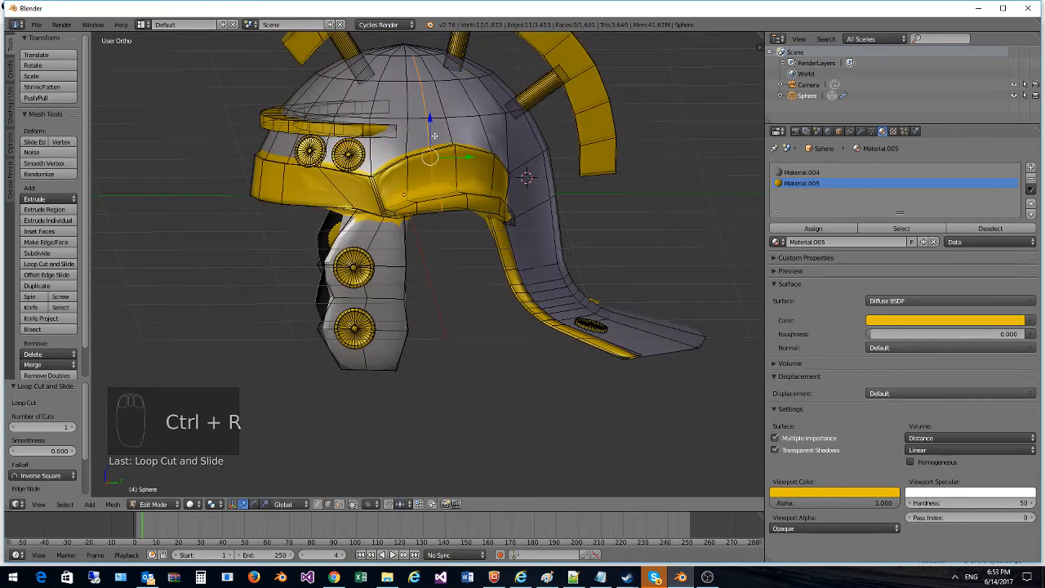
key("ctrl+z")
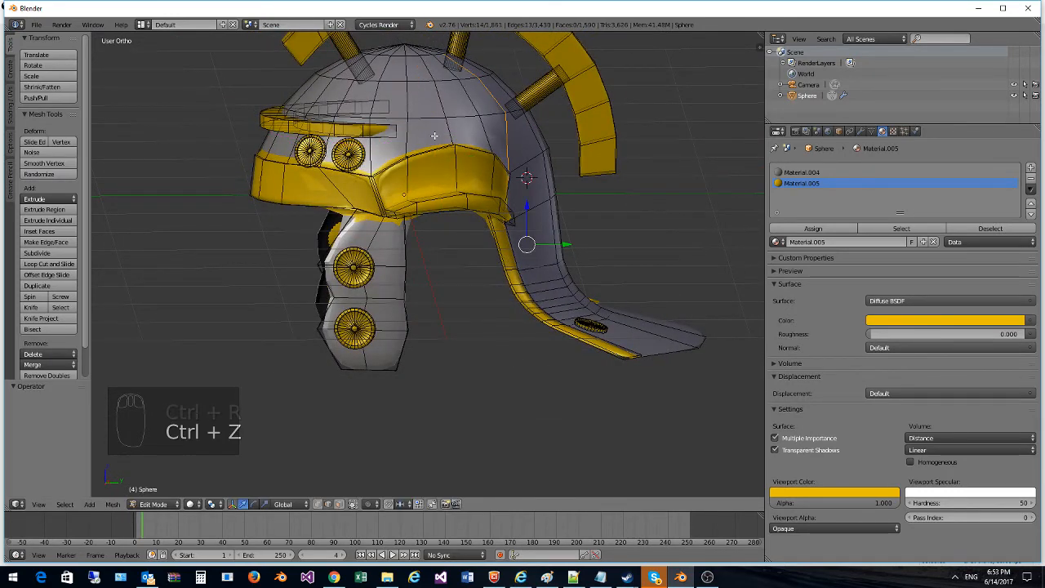
Step: Add a horizontal edge loop around the dome above the ear guard and slide it fully down to the existing edge
key("ctrl+r")
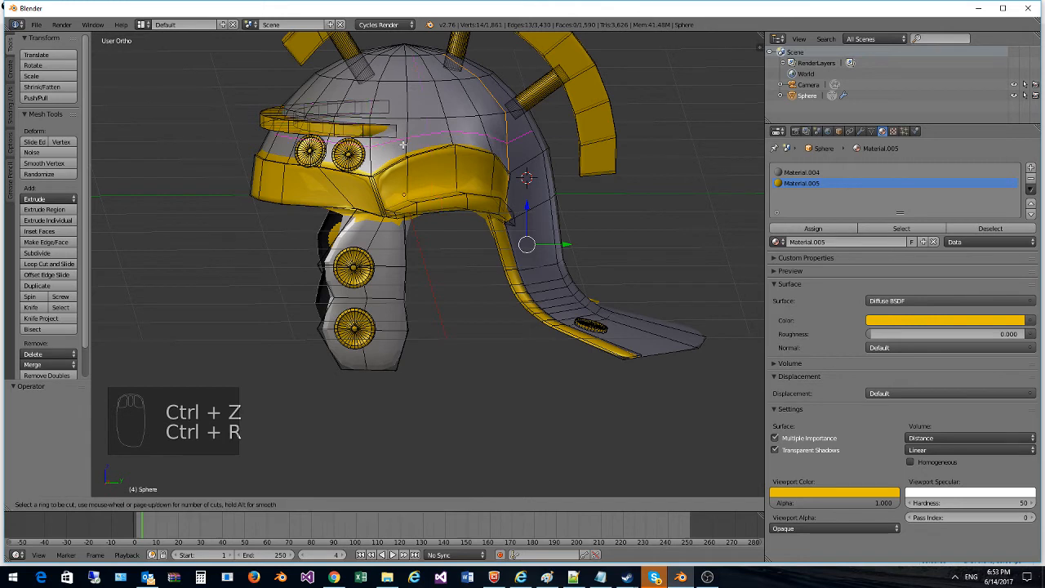
left_click(408, 148)
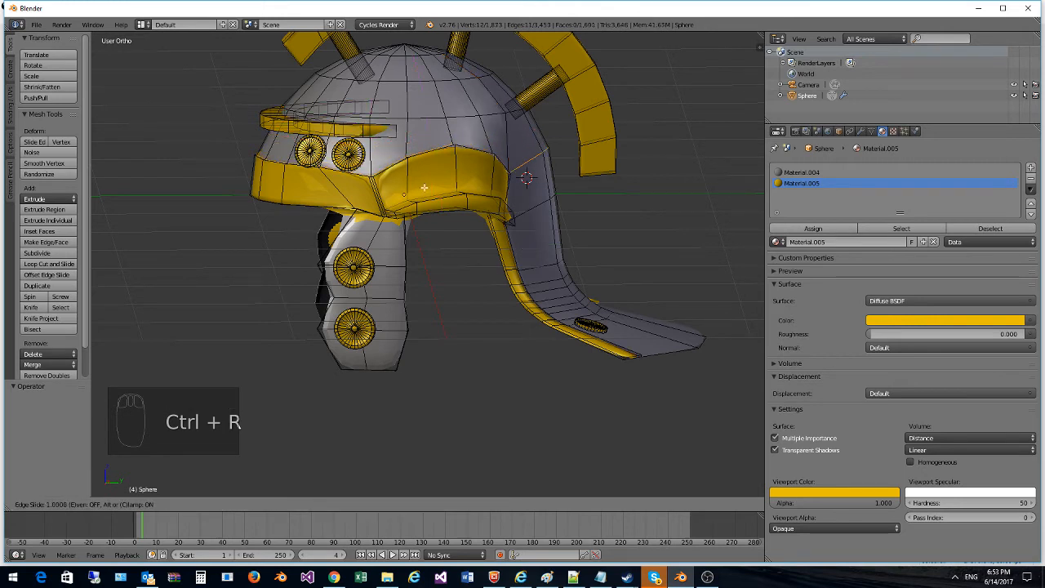
left_click(424, 187)
Step: Add an edge loop across the top of the cheek guard and slide it up against the golden brim
key("ctrl+r")
left_click(383, 234)
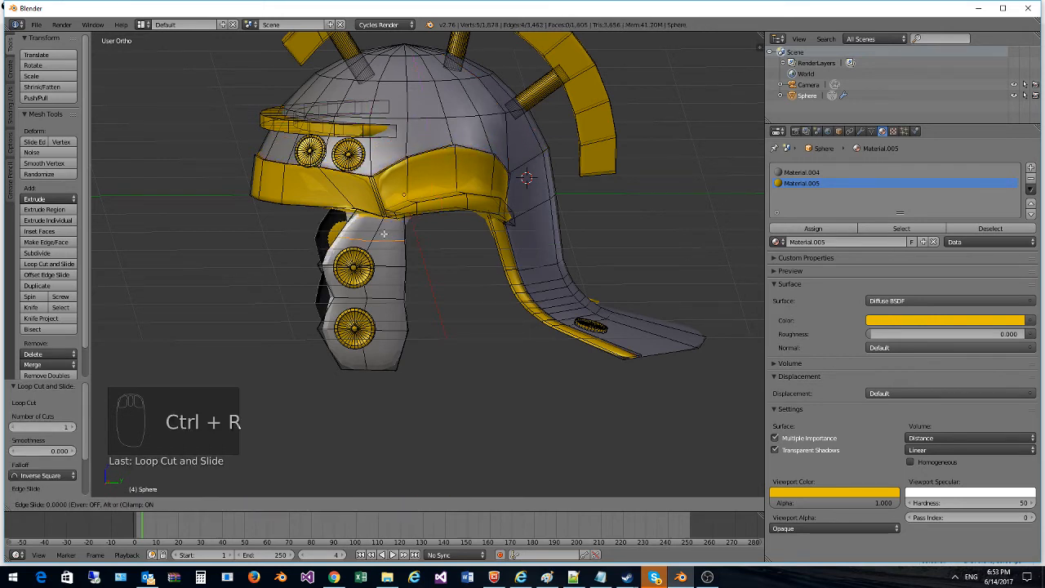
left_click(390, 199)
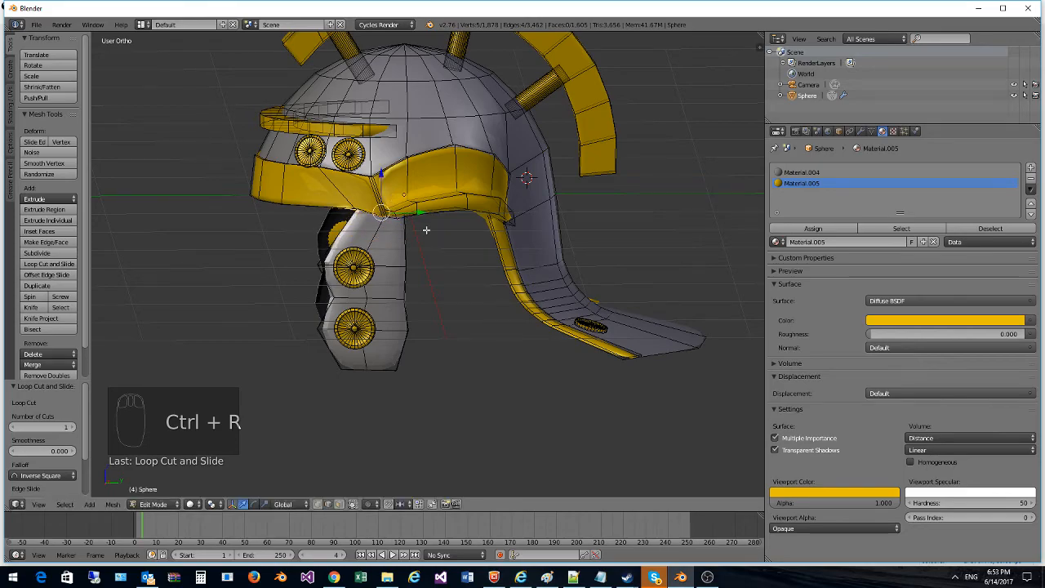
middle_click_drag(426, 230, 511, 212)
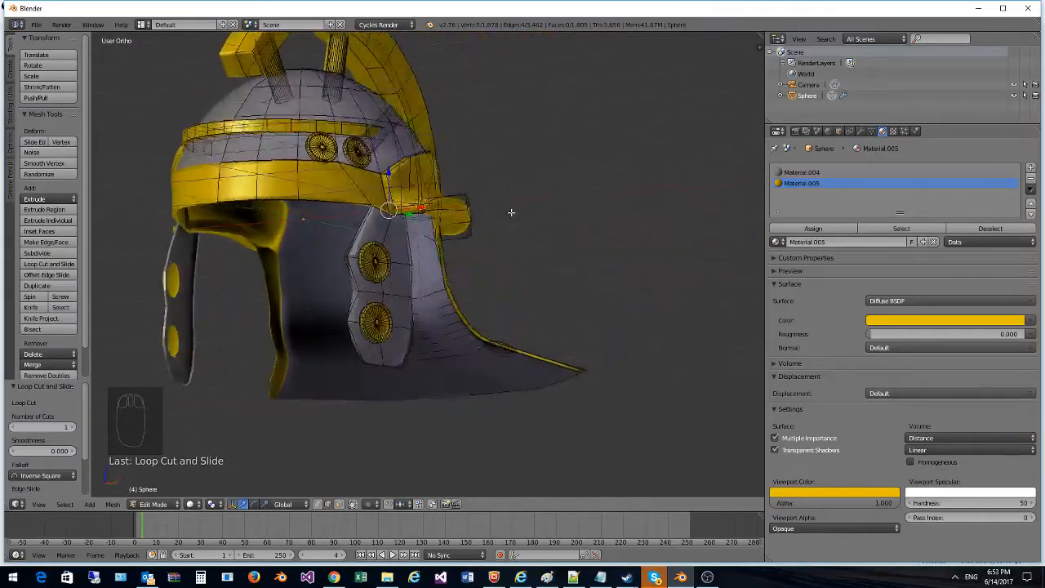
scroll(587, 68, "down", 5)
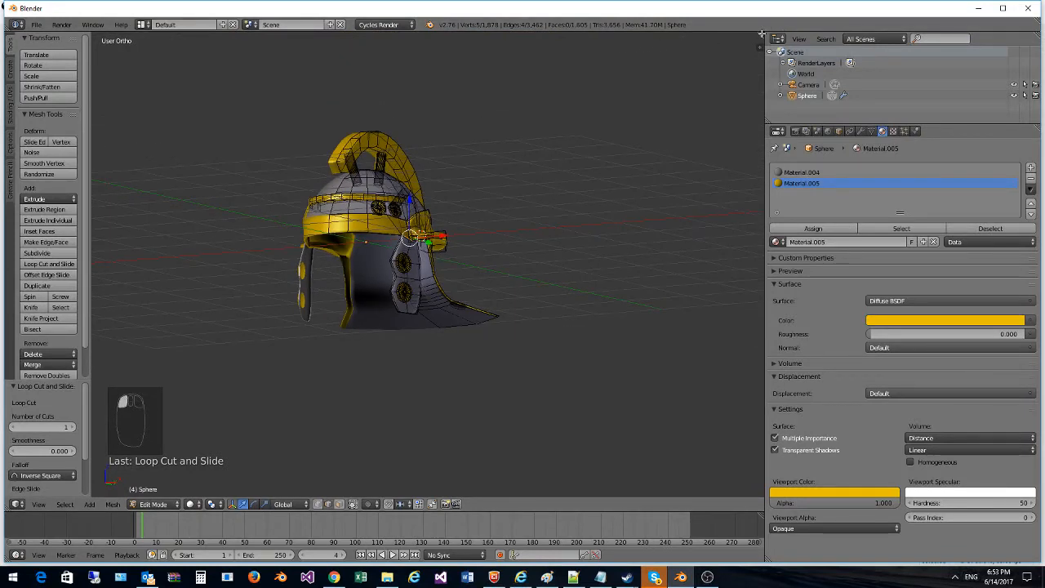
Step: Split the 3D view into two stacked viewports of about equal height, merging away the extra side viewport
left_click_drag(761, 35, 486, 232)
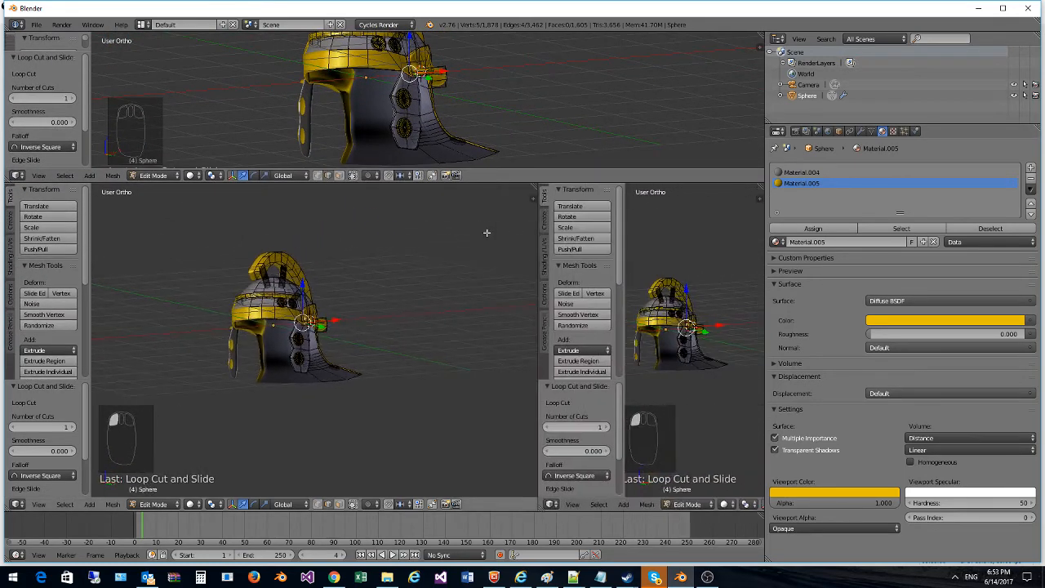
left_click_drag(622, 255, 445, 283)
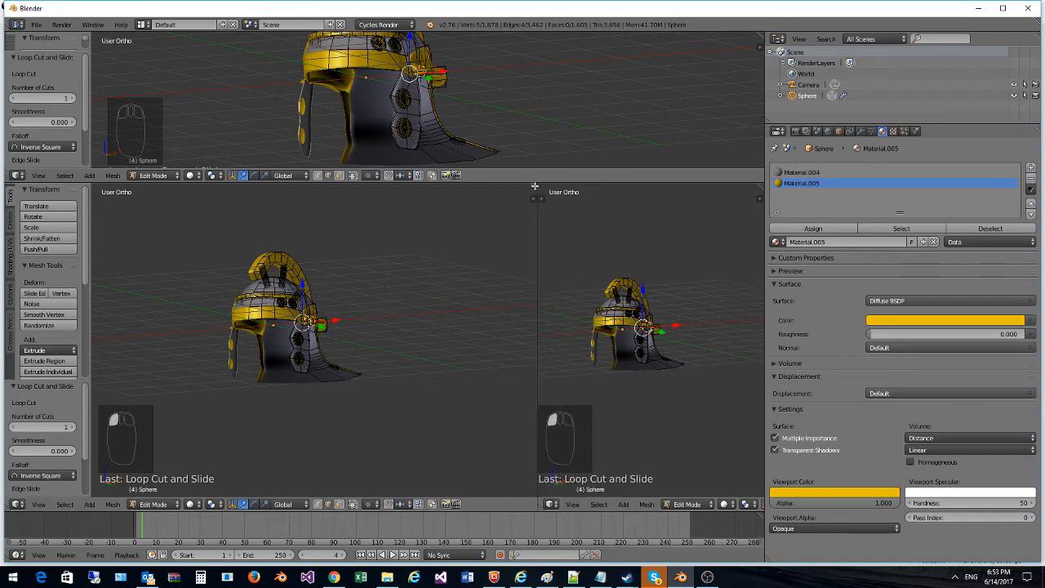
left_click_drag(538, 188, 594, 323)
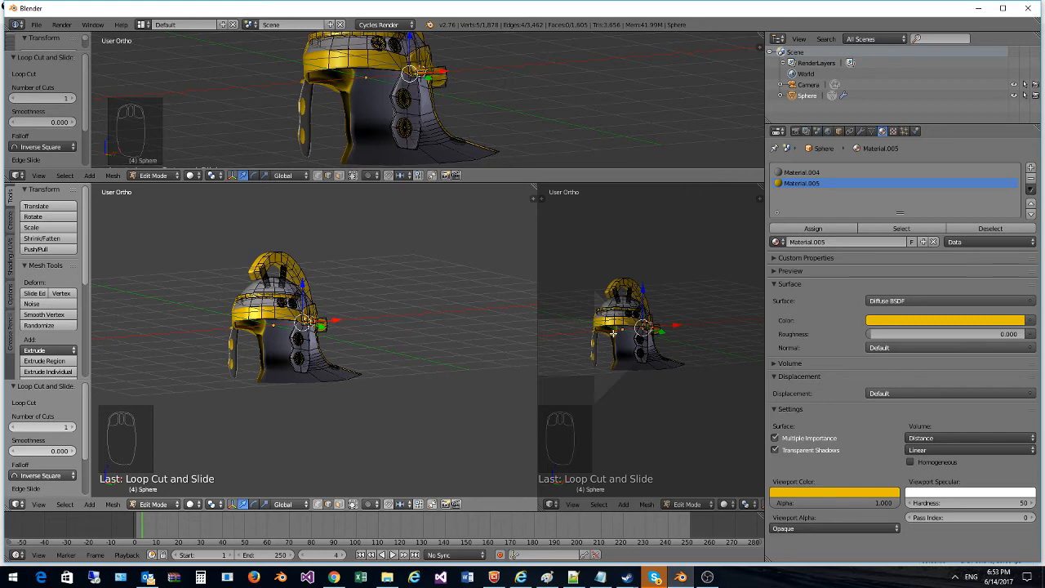
left_click_drag(613, 333, 613, 333)
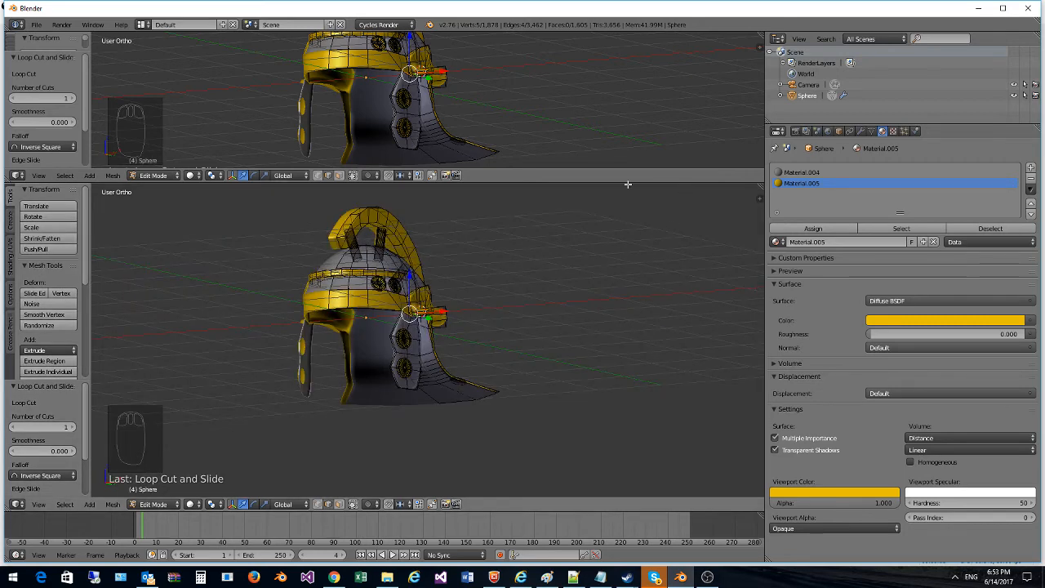
left_click_drag(624, 181, 623, 237)
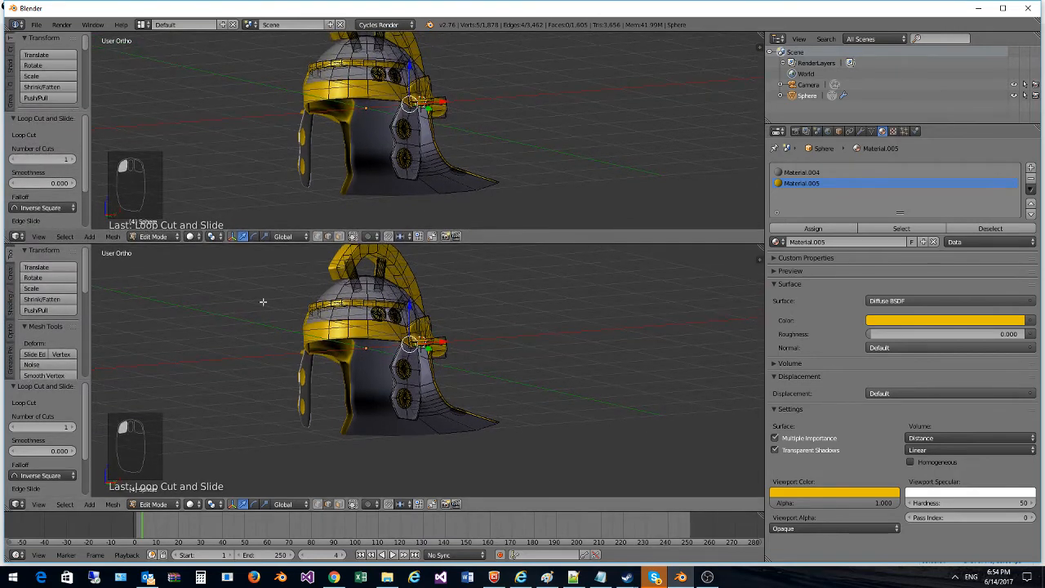
Step: Switch the upper viewport to the Node Editor and frame the nodes of Material.005
left_click(18, 237)
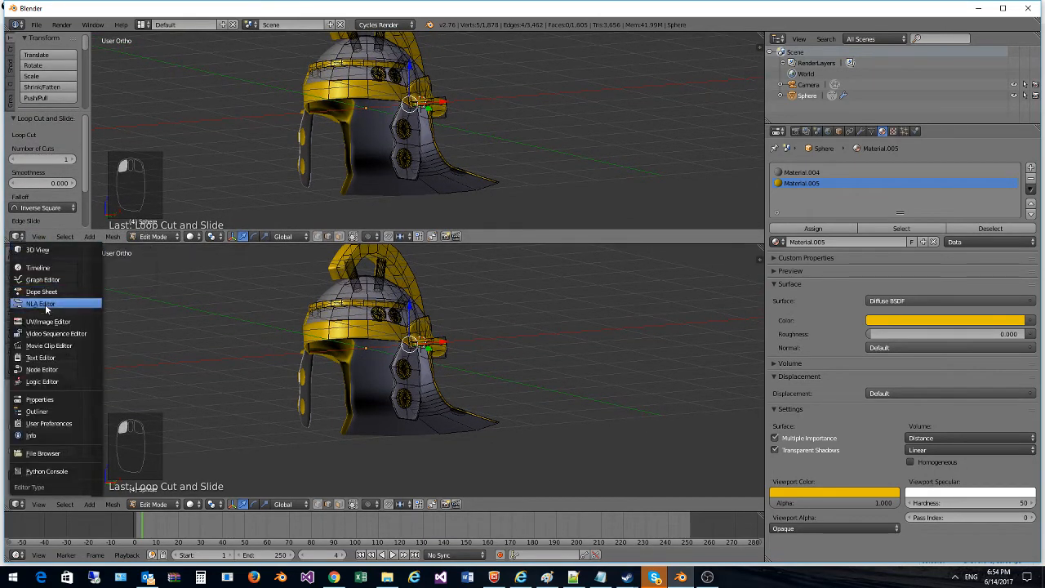
left_click(67, 370)
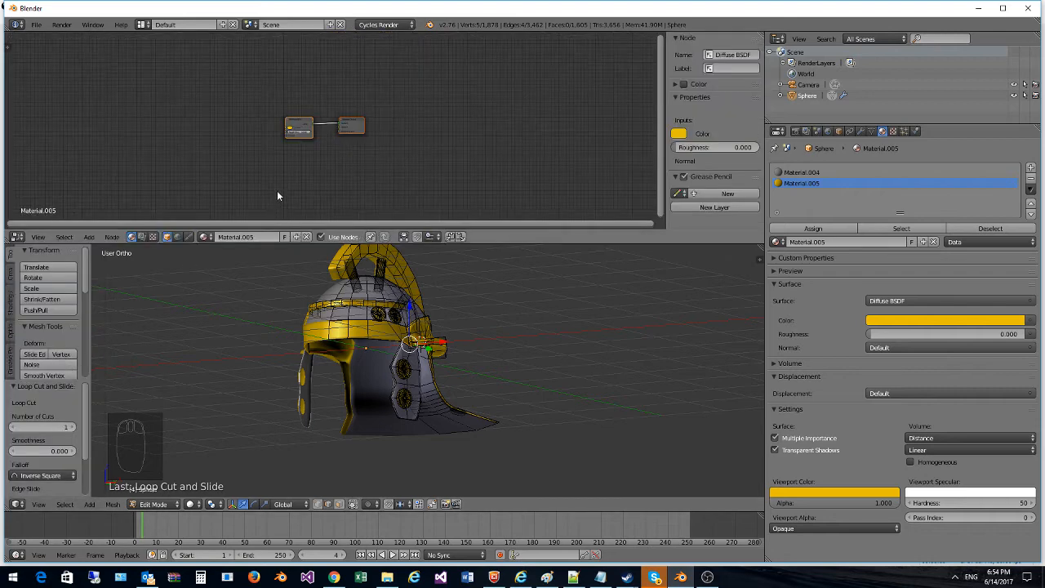
scroll(299, 165, "up", 3)
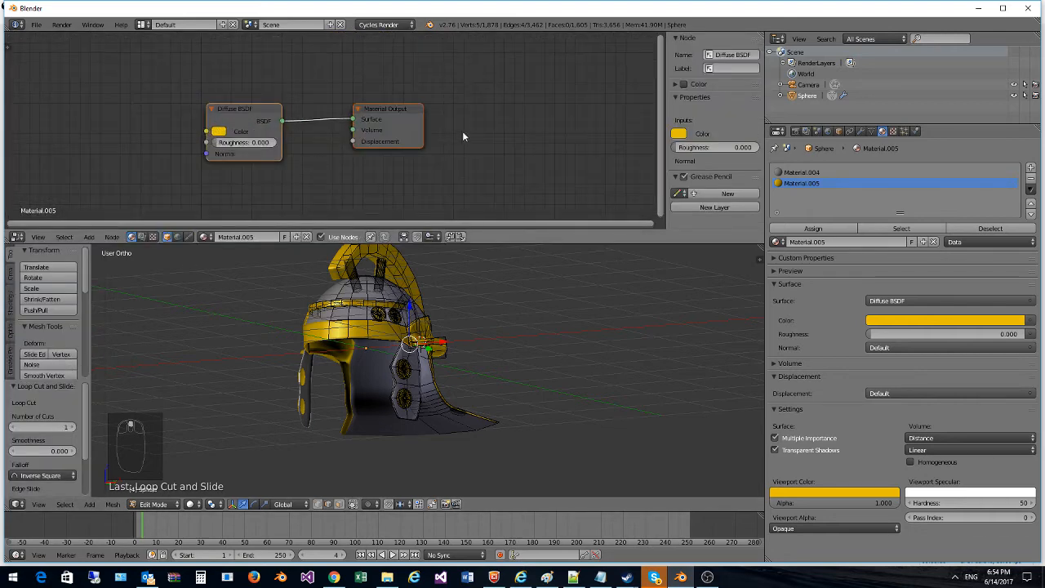
Step: Select Material.004 and spread its Diffuse BSDF and Material Output nodes apart to make room between them
left_click(786, 173)
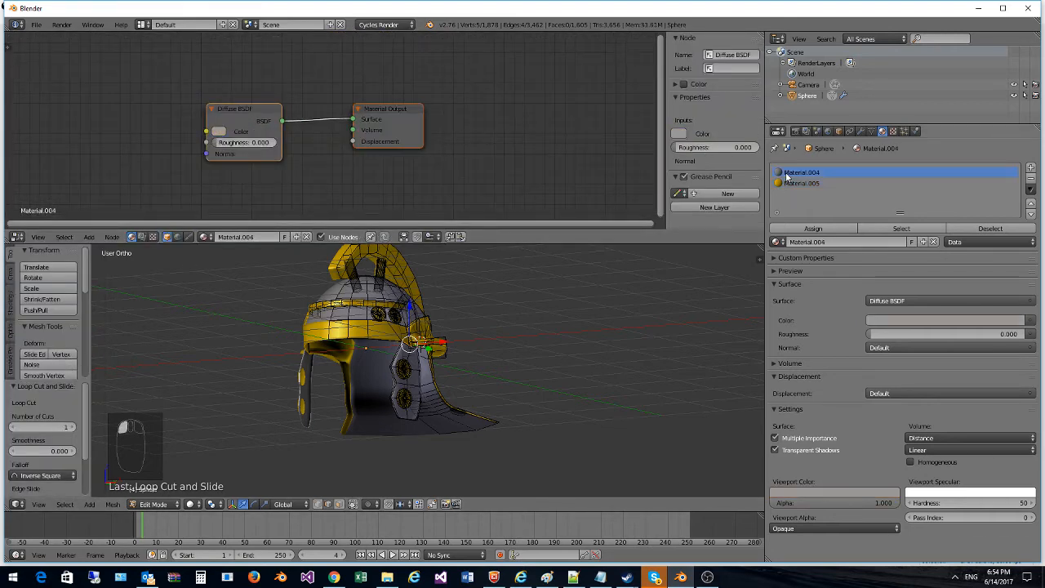
scroll(321, 131, "down", 1)
left_click_drag(378, 124, 498, 121)
left_click_drag(257, 129, 166, 93)
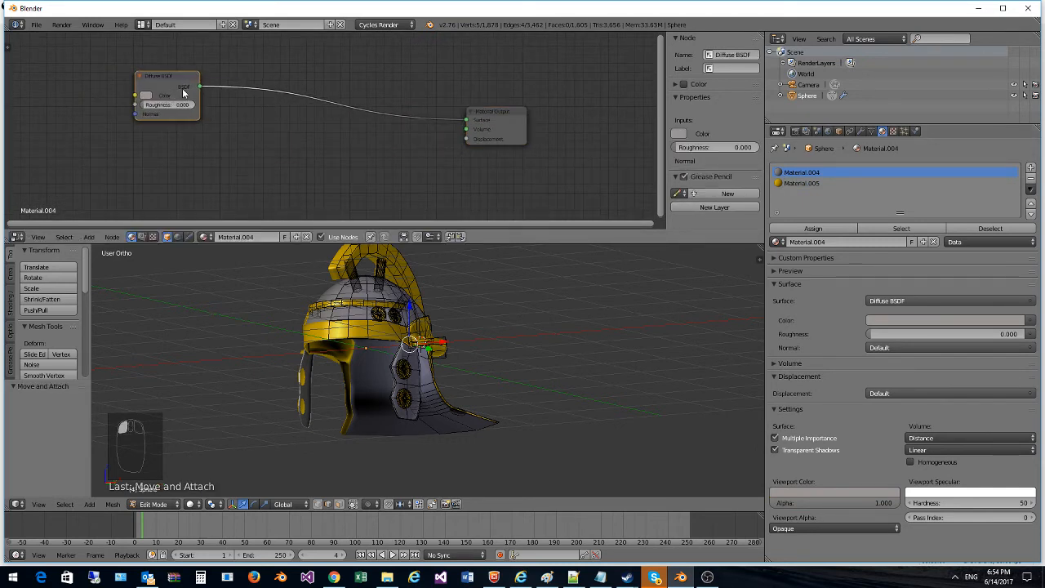
scroll(278, 173, "down", 1)
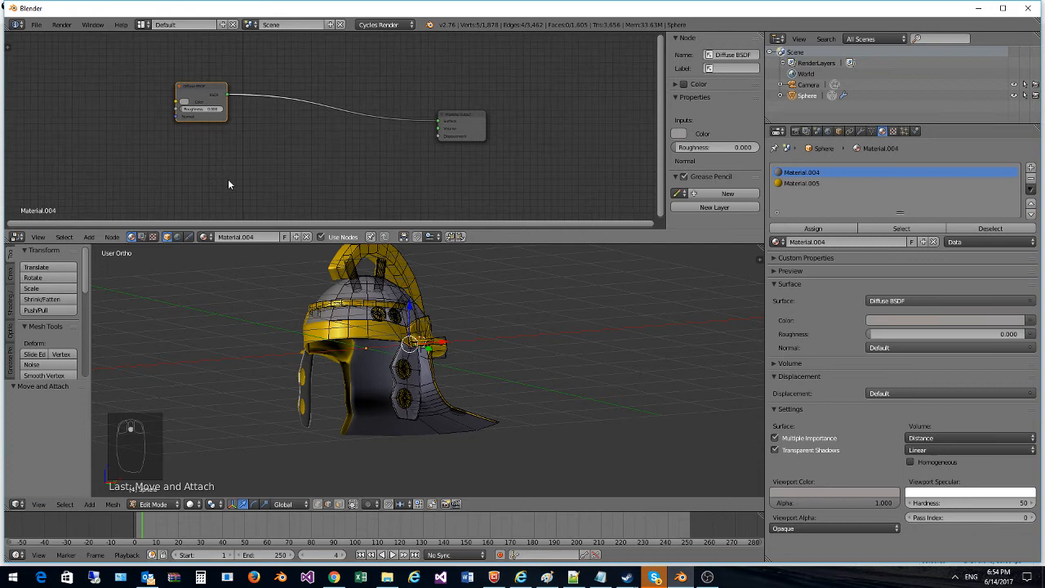
Step: Add an Anisotropic BSDF shader node and insert it on the link between Diffuse BSDF and Material Output
left_click(90, 237)
mouse_move(115, 193)
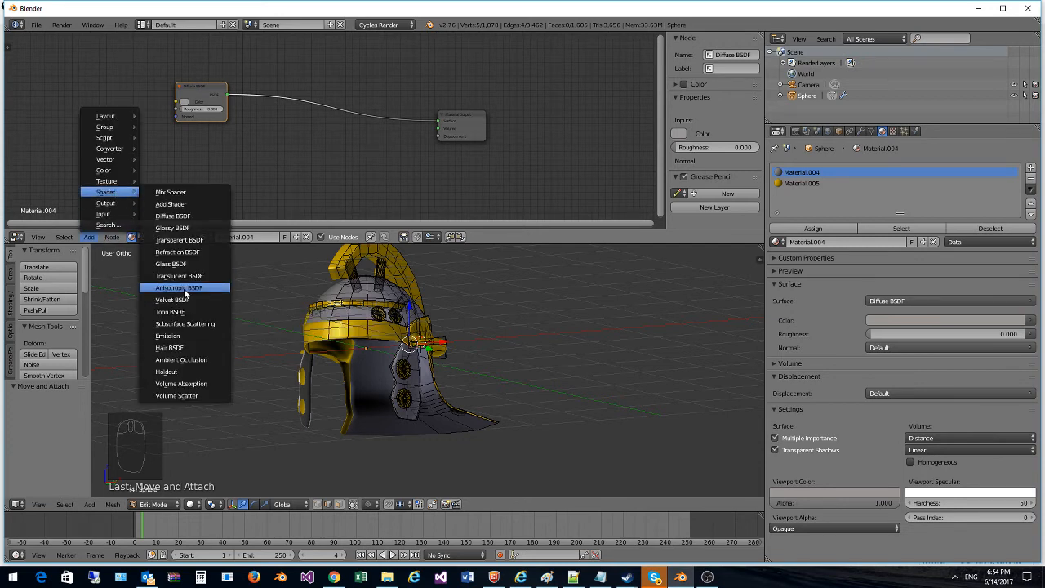
left_click(186, 290)
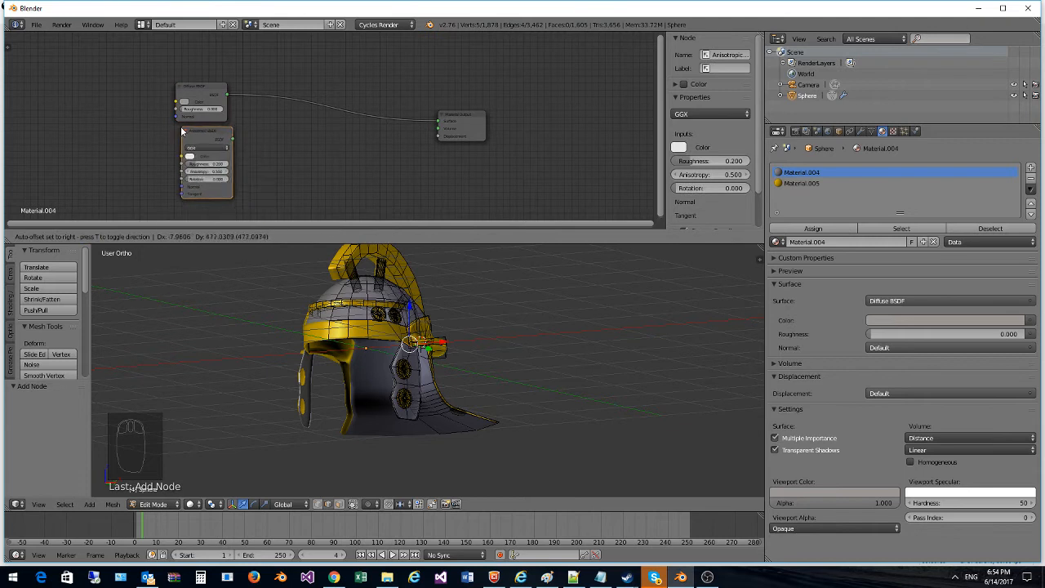
left_click(180, 130)
left_click_drag(192, 140, 274, 99)
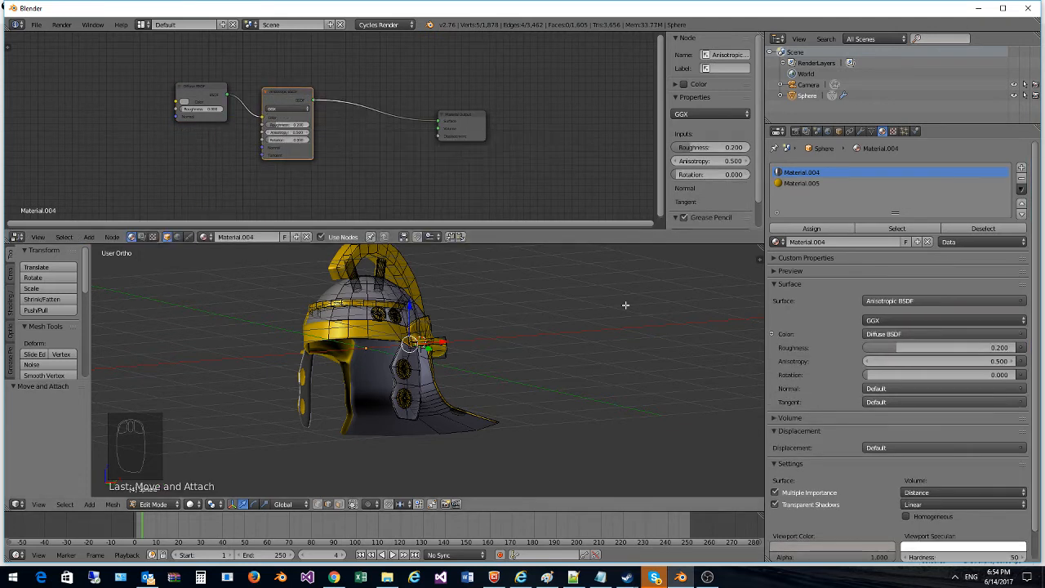
Step: Expand the material preview and inspect the helmet in Rendered viewport shading, returning the viewport to Solid shading
left_click(839, 272)
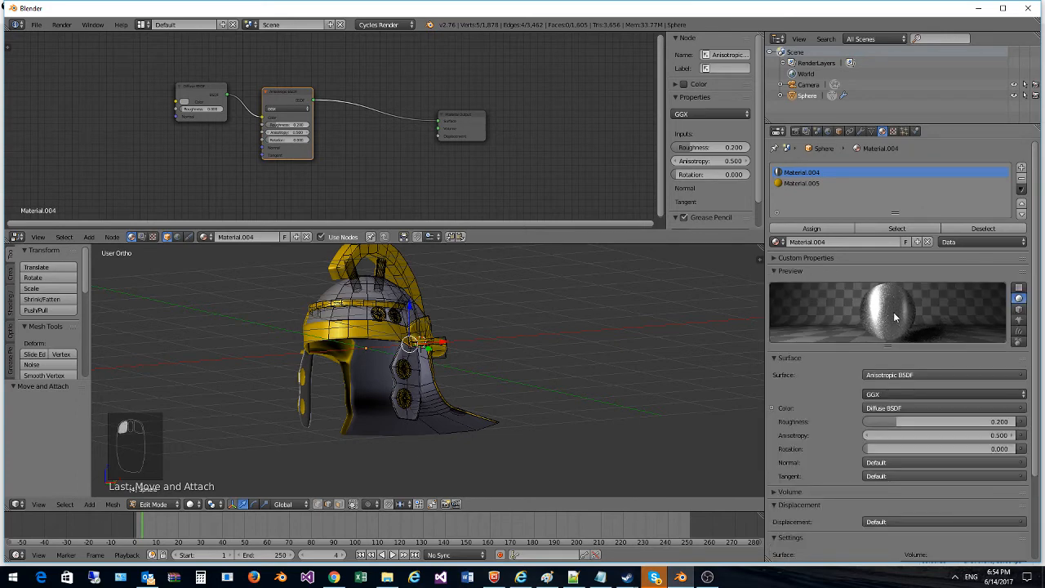
left_click(191, 504)
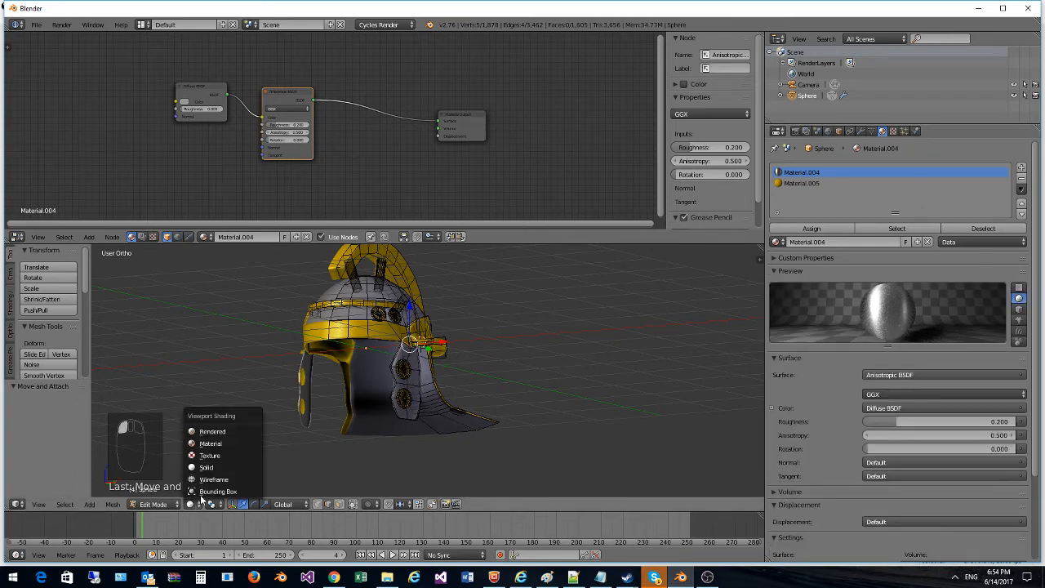
left_click(220, 434)
middle_click_drag(537, 287, 427, 345)
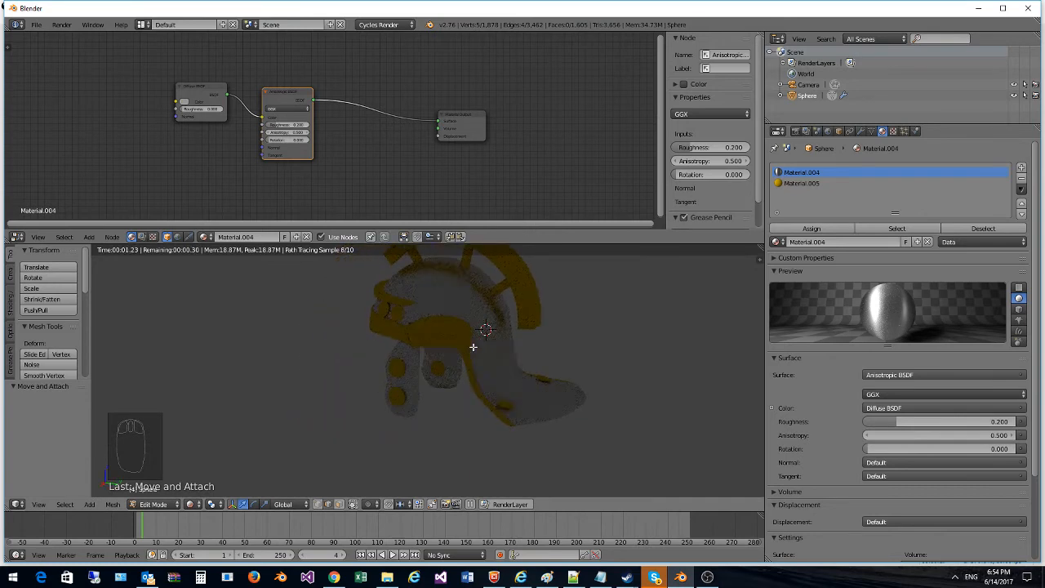
scroll(472, 346, "down", 5)
left_click(191, 504)
left_click(222, 462)
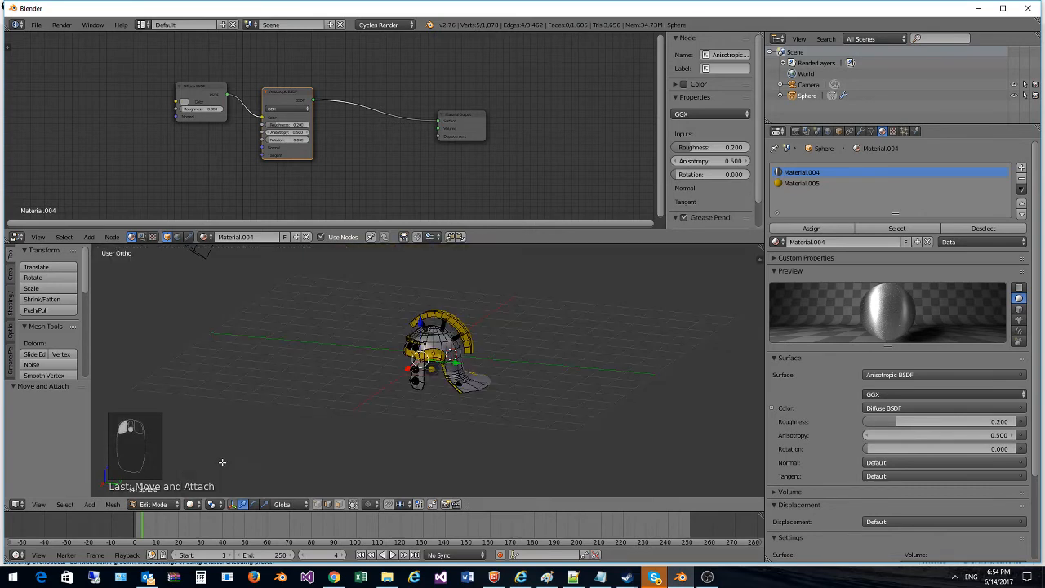
Step: Return to Object Mode and add a Sun lamp to the scene
scroll(168, 346, "down", 3)
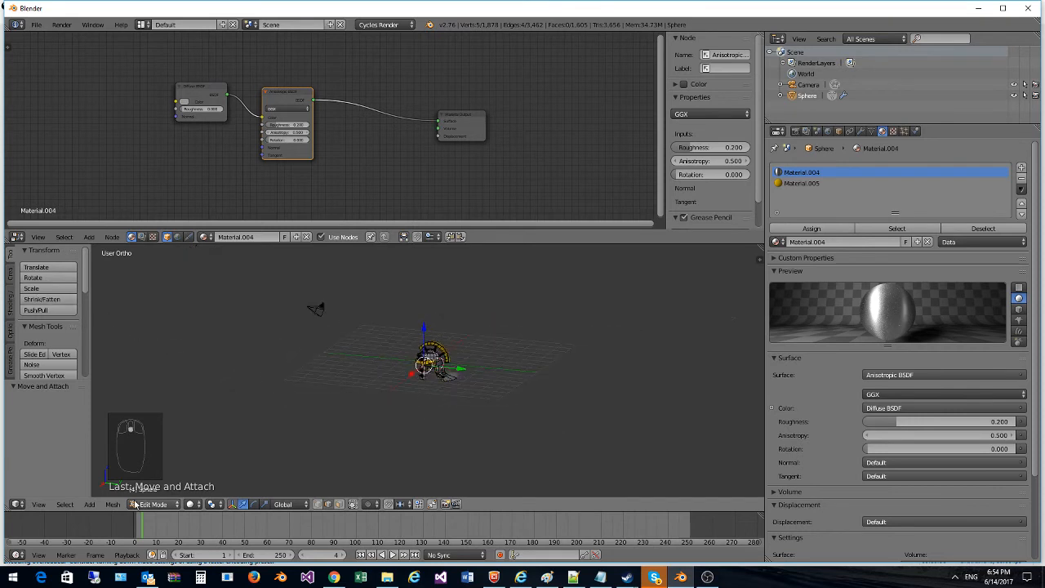
left_click(161, 503)
left_click(160, 491)
middle_click_drag(245, 417, 369, 440)
left_click(8, 271)
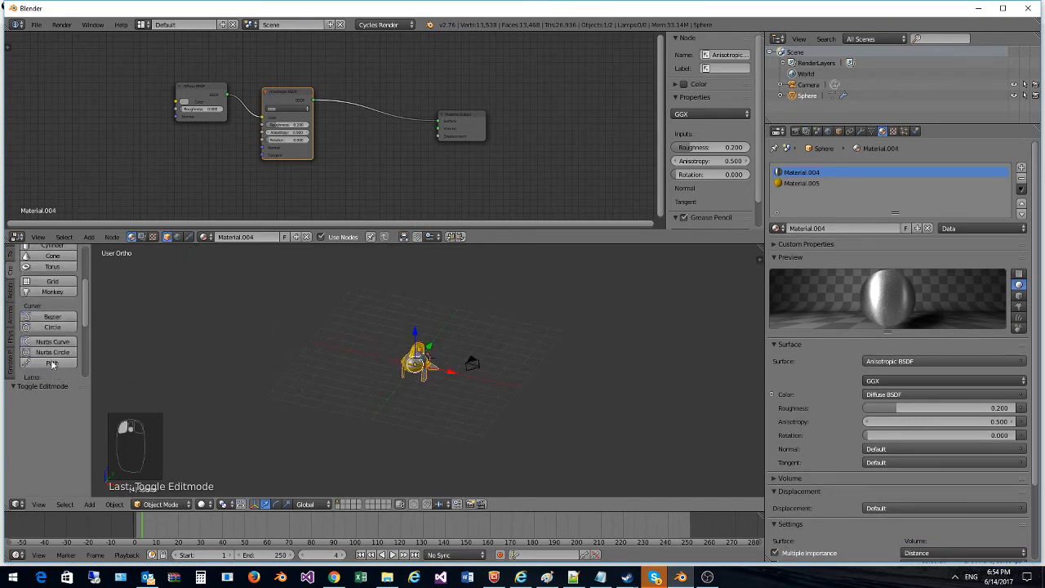
scroll(57, 326, "down", 5)
left_click(52, 289)
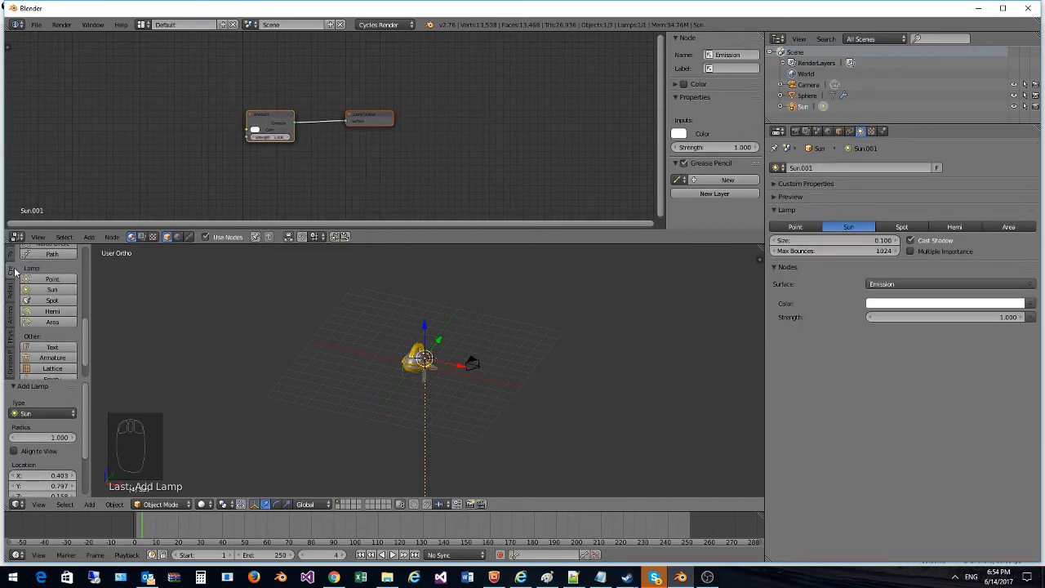
Step: Move the Sun lamp about 8 units along X and rotate it about 51.5° around Y and 27.1° around Z
left_click_drag(453, 356, 561, 344)
key("y")
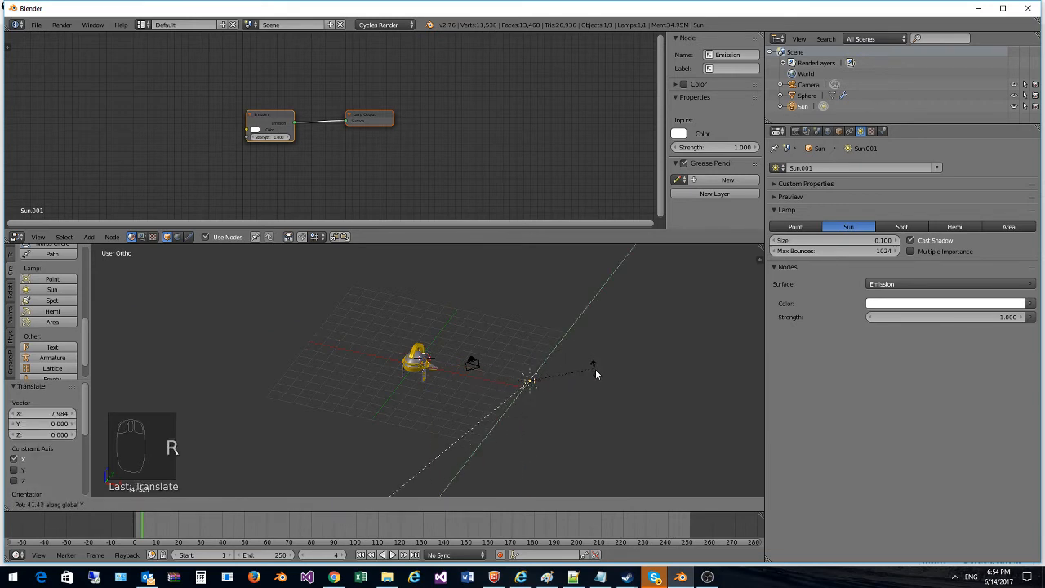
left_click(599, 385)
key("r")
key("z")
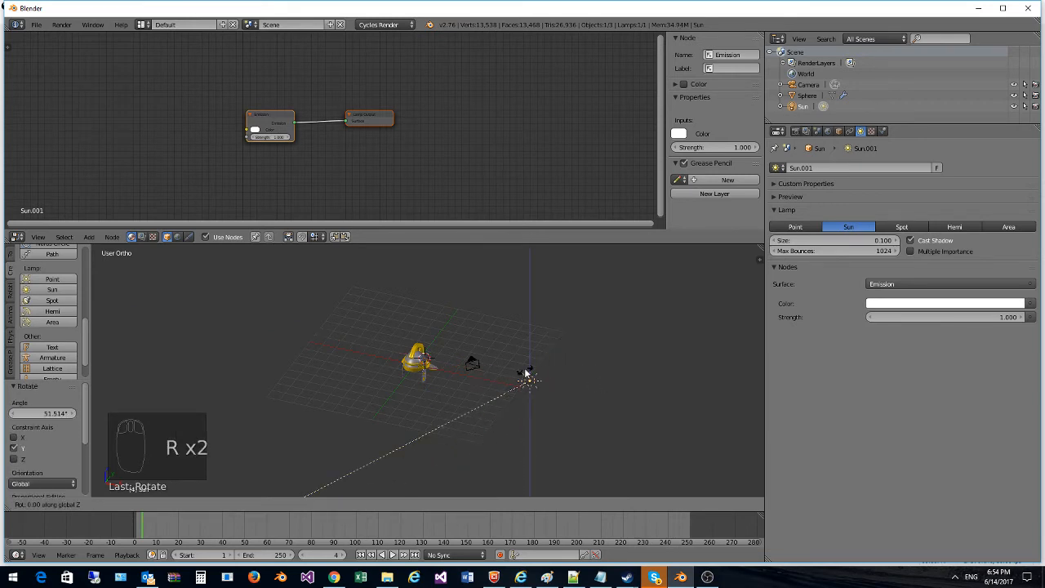
left_click(526, 377)
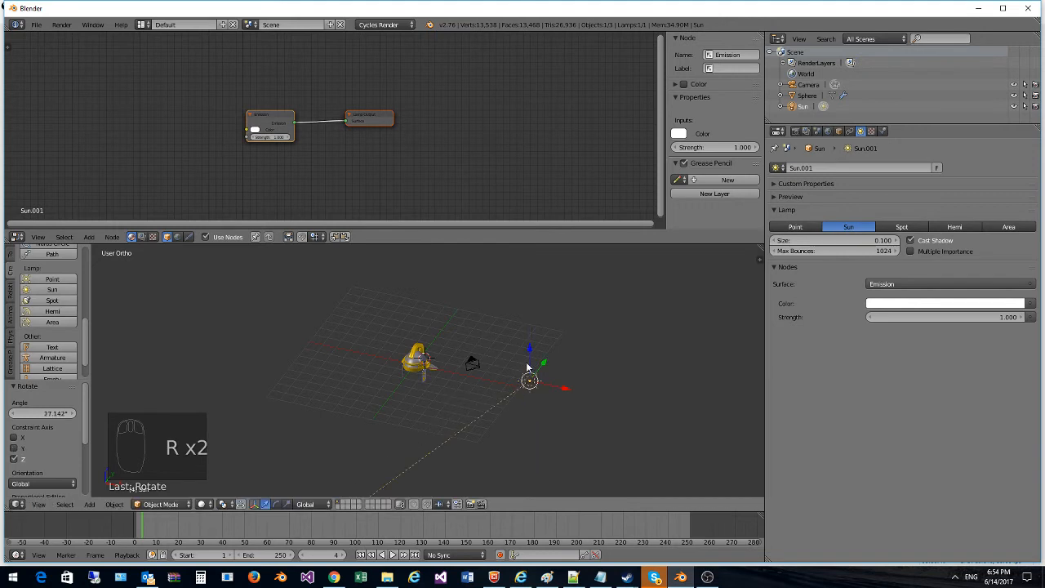
Step: Shift the Sun lamp slightly along Y, raise it about 6 units along Z and tilt it about 4.9° to aim at the helmet
left_click_drag(545, 360, 556, 352)
left_click_drag(546, 327, 546, 269)
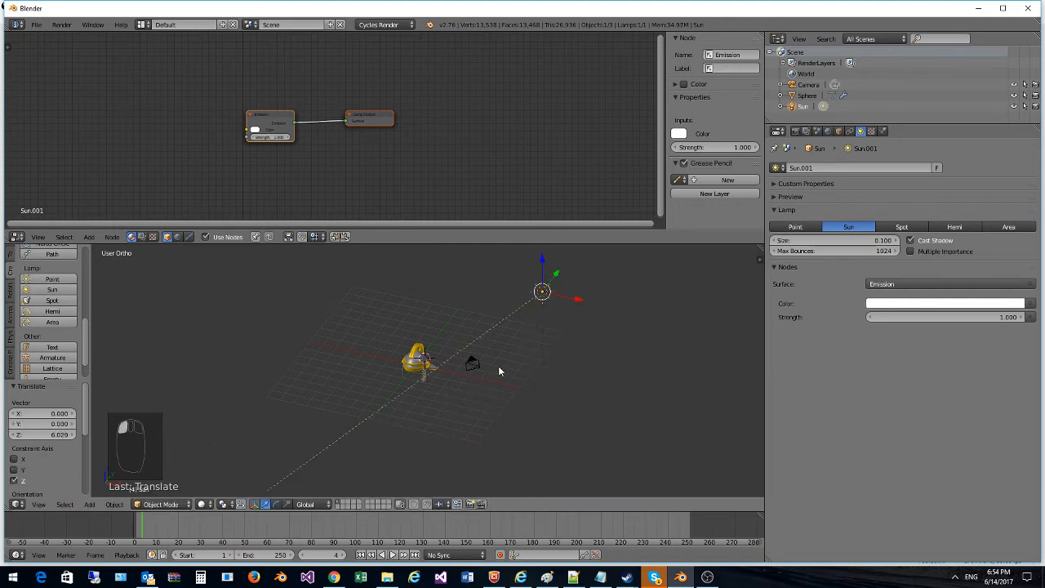
middle_click_drag(499, 368, 545, 321)
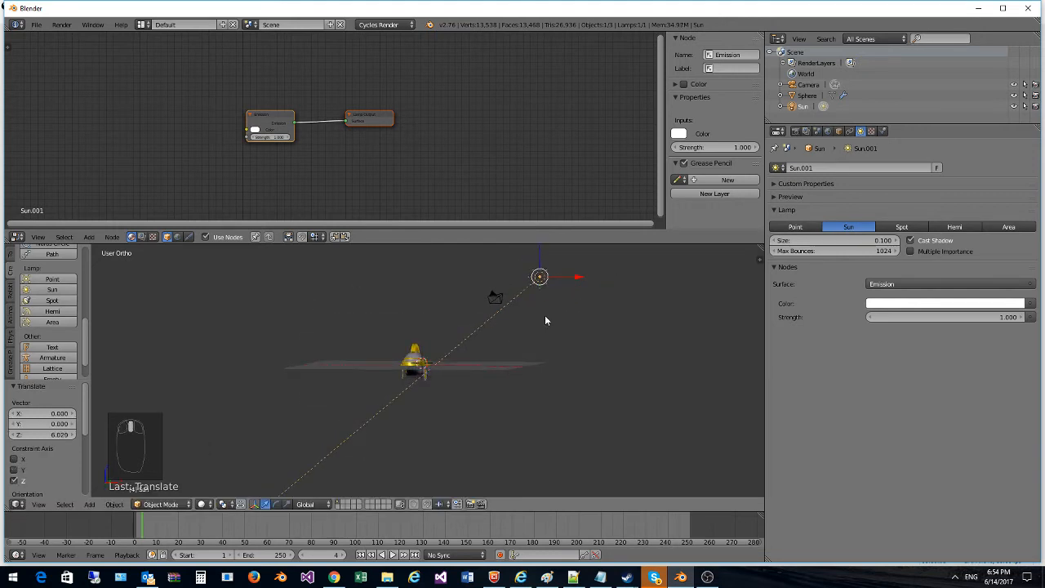
key("r")
left_click(584, 292)
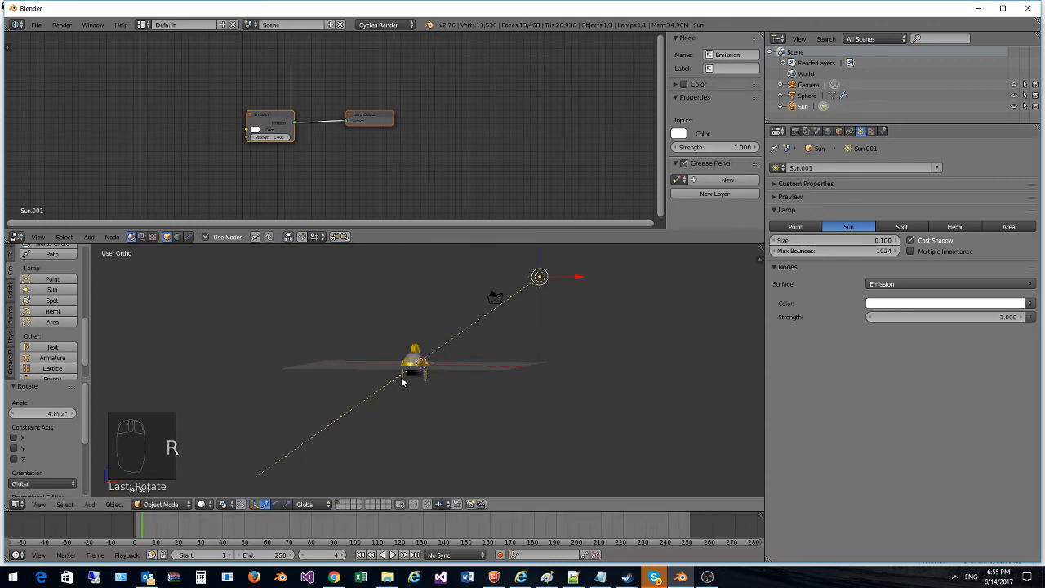
Step: Switch the viewport to Rendered shading for a close view of the helmet and set the Sun lamp's strength to 0.900
left_click(204, 503)
left_click(227, 431)
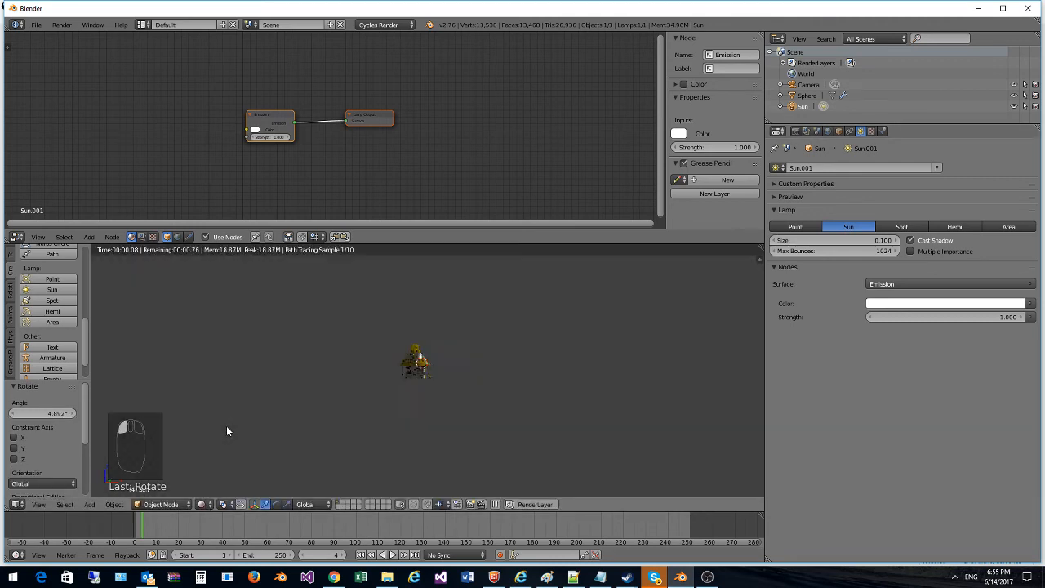
scroll(334, 408, "up", 7)
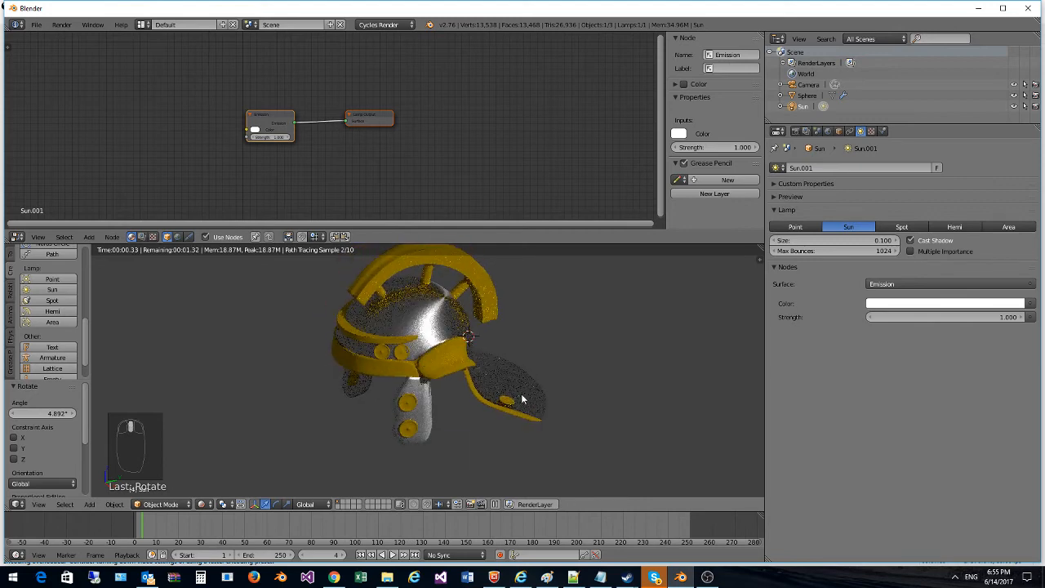
middle_click_drag(526, 399, 718, 381)
mouse_move(911, 317)
left_mouse_down()
mouse_move(979, 317)
mouse_move(907, 317)
left_mouse_up()
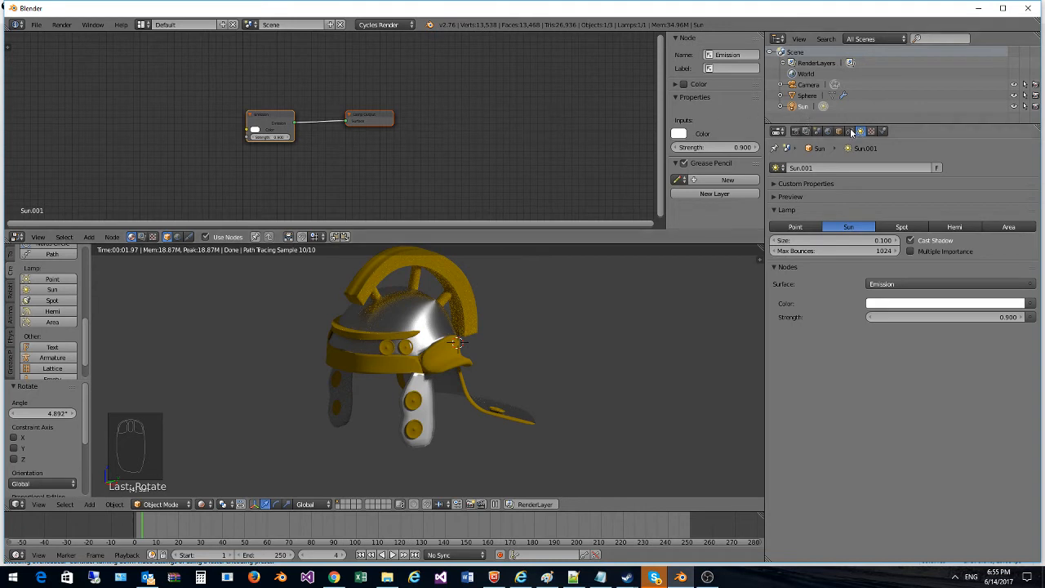
Step: Select the helmet Sphere and move Material.004's Anisotropic BSDF node up to free space below it
left_click(798, 97)
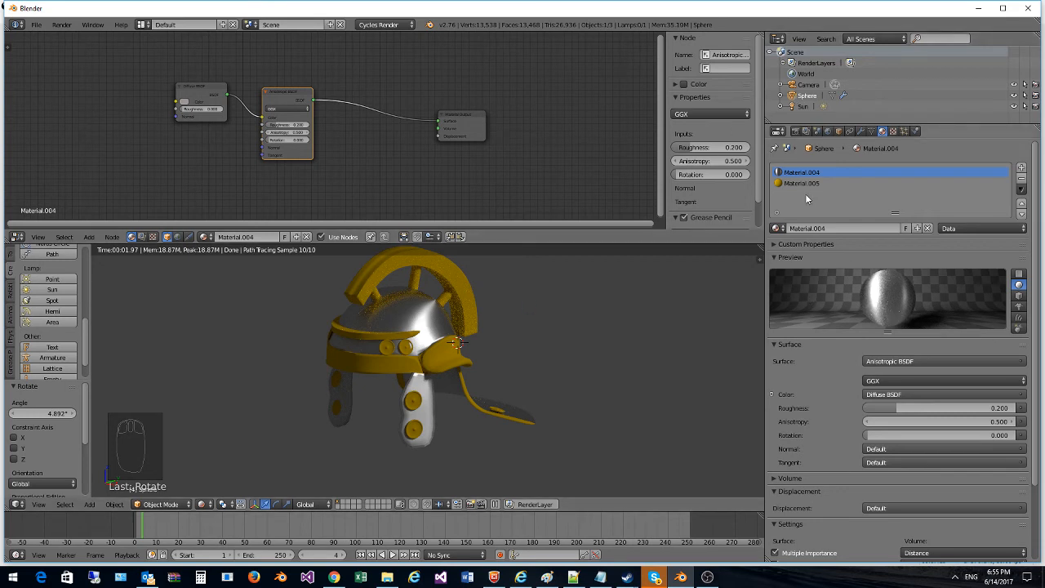
scroll(263, 171, "up", 2)
left_click_drag(249, 82, 234, 39)
left_click(212, 505)
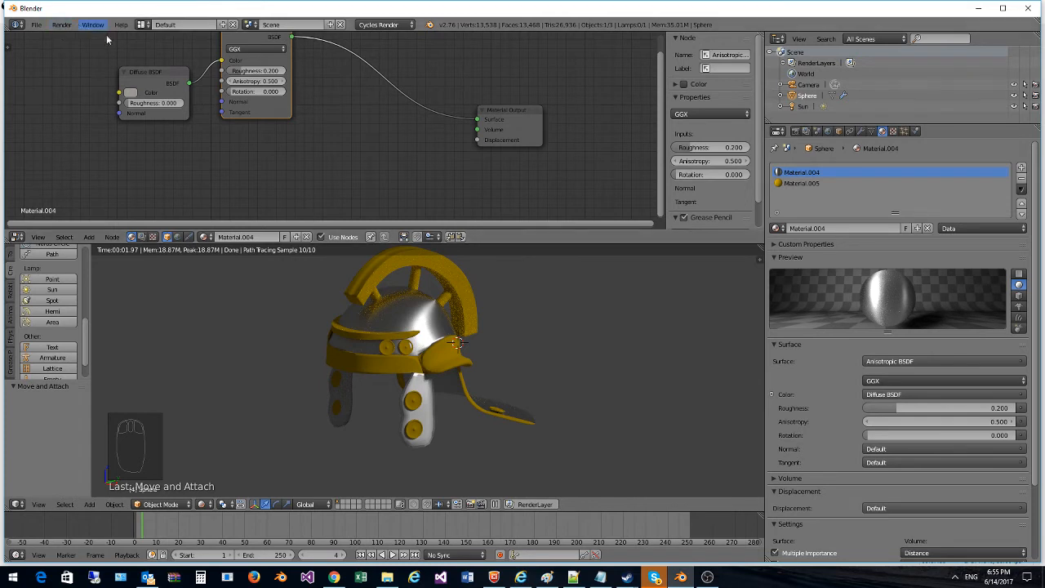
scroll(463, 143, "down", 1)
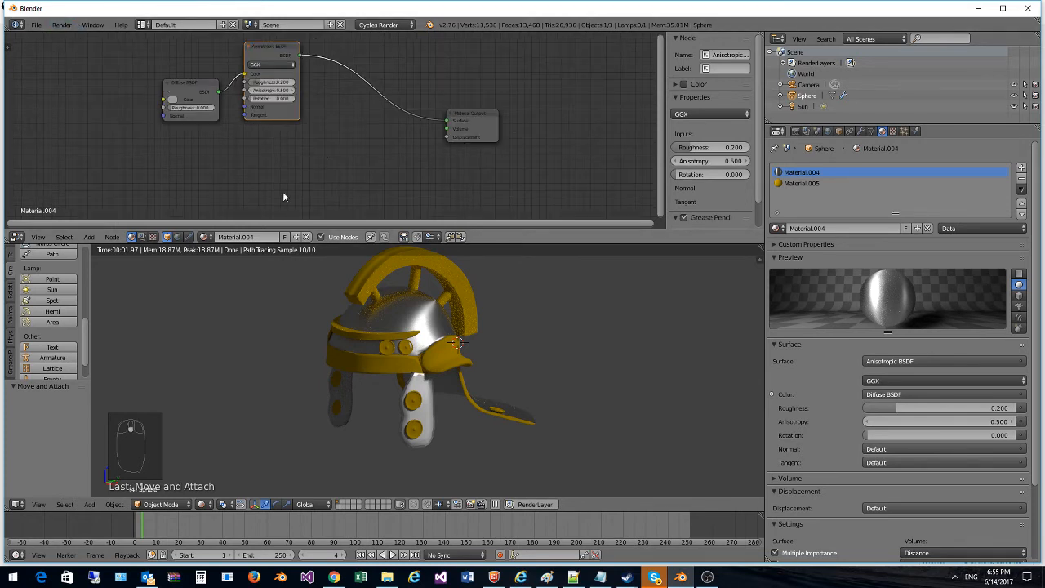
Step: Add a Noise Texture node below the Anisotropic BSDF and connect its Fac output to the Material Output's Displacement
left_click(89, 237)
mouse_move(119, 183)
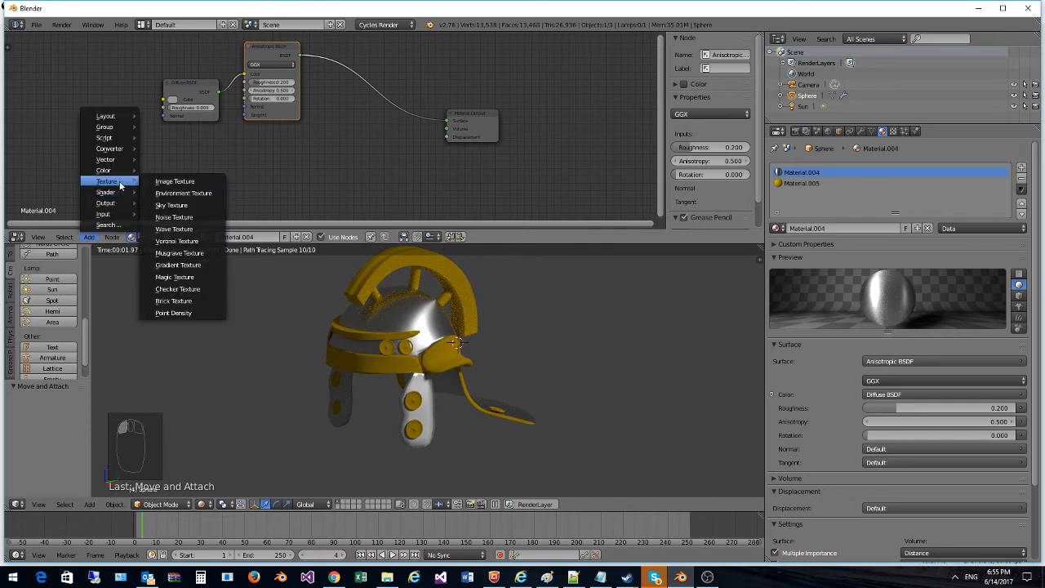
left_click(167, 217)
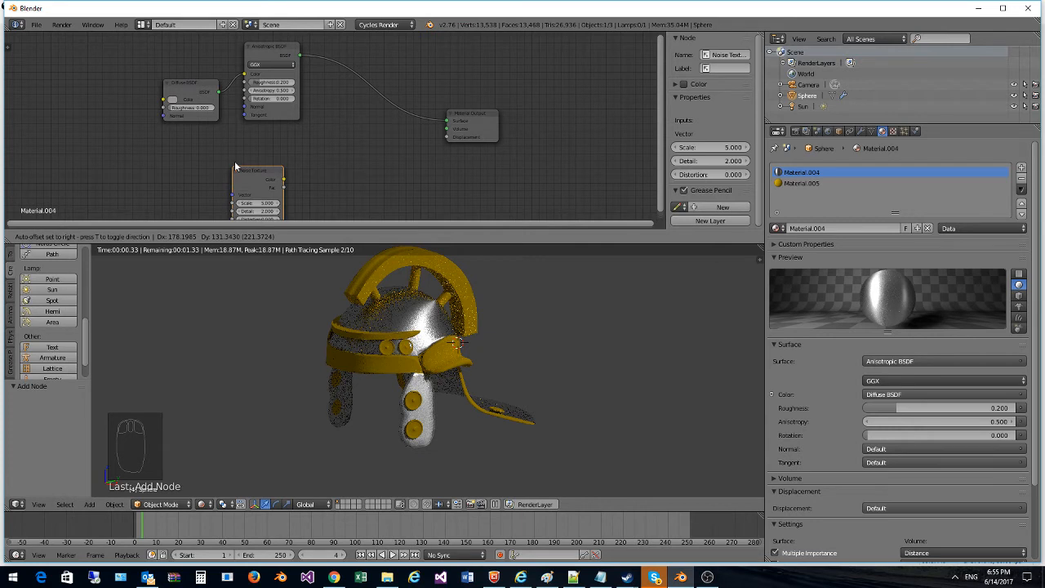
left_click(301, 164)
left_click_drag(301, 164, 445, 136)
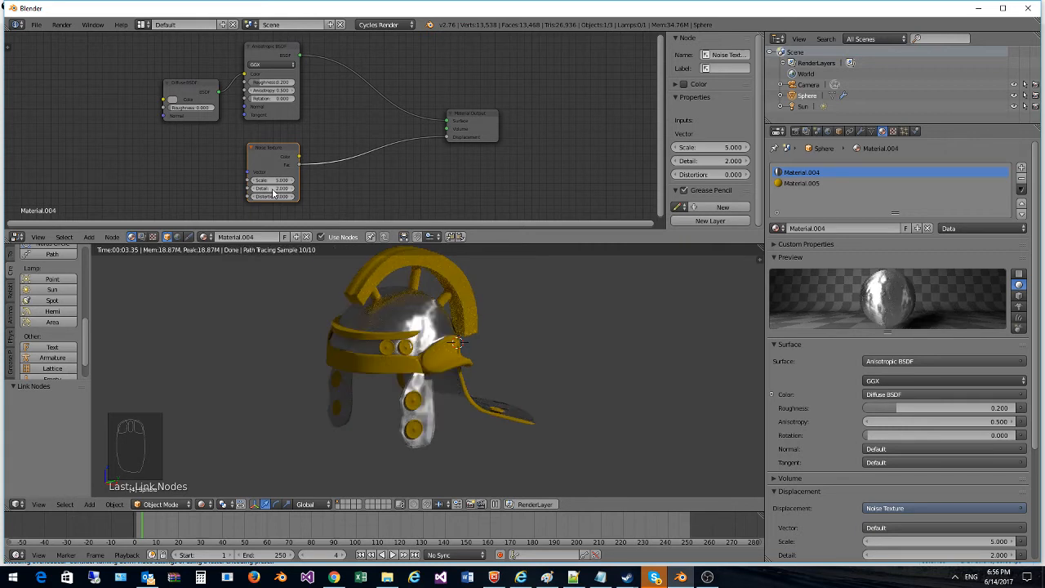
Step: Set the noise detail to 1.900, Anisotropic roughness to 0.283 and anisotropy to 0.000, and place the Noise Texture node under Diffuse BSDF
left_click_drag(274, 192, 302, 192)
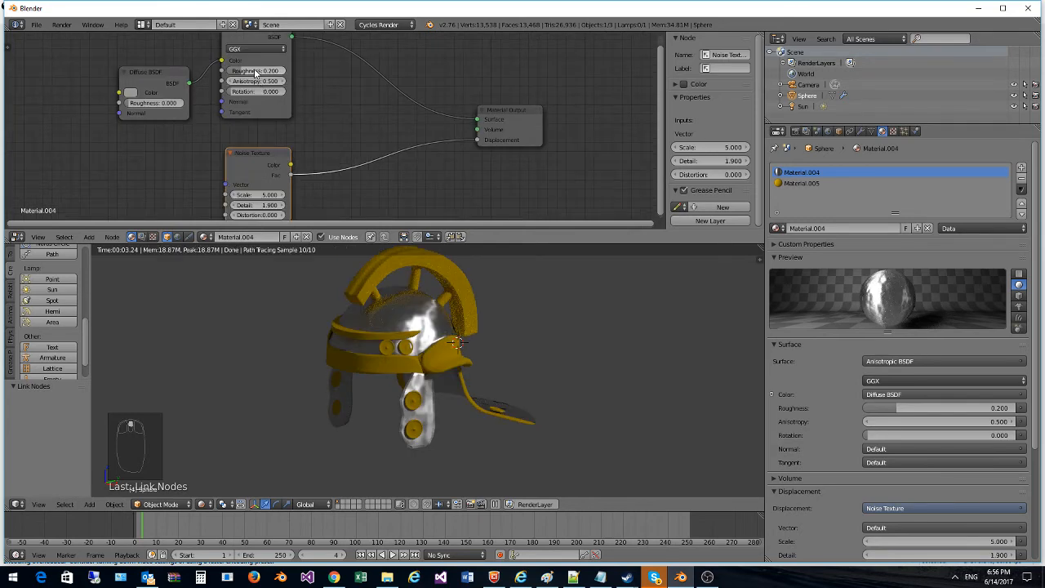
left_click_drag(256, 73, 277, 81)
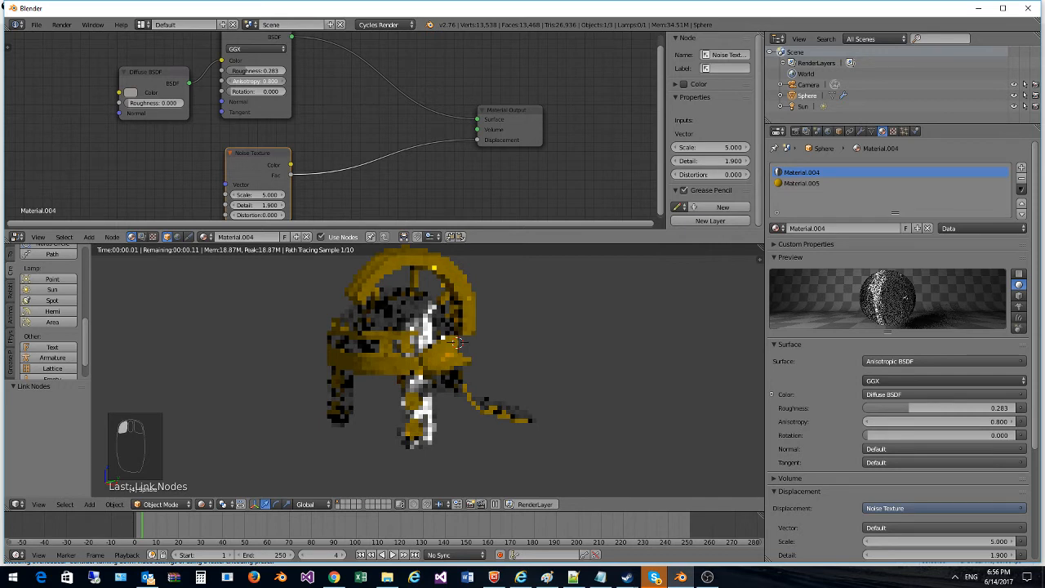
left_click_drag(255, 81, 222, 81)
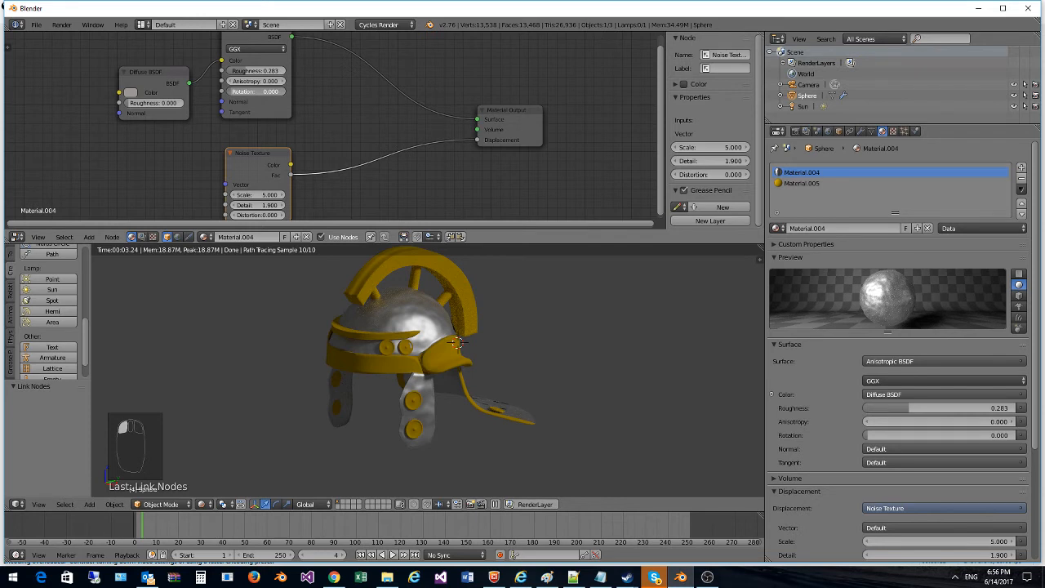
left_click_drag(257, 169, 163, 147)
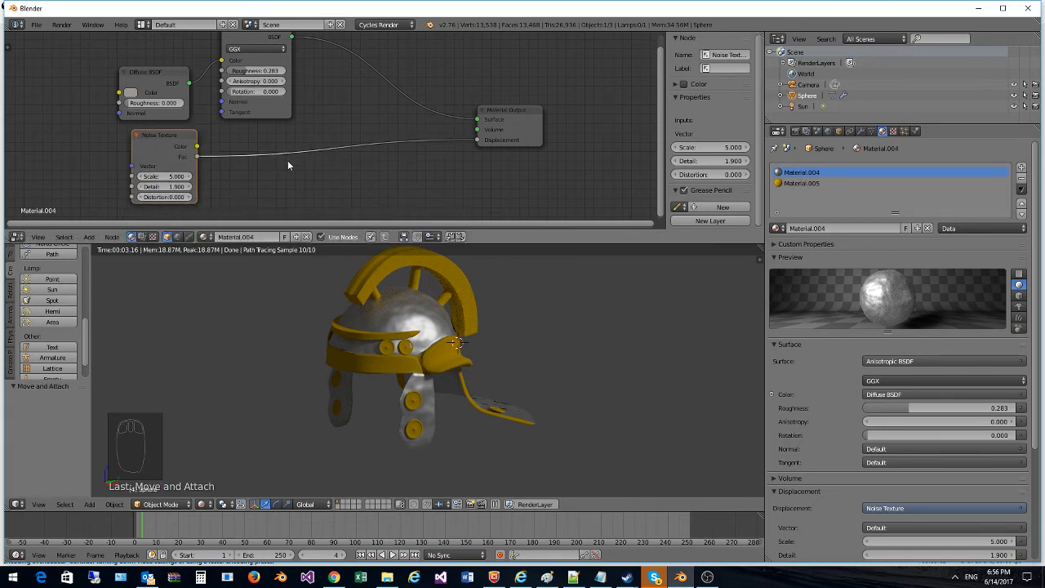
scroll(287, 164, "down", 1)
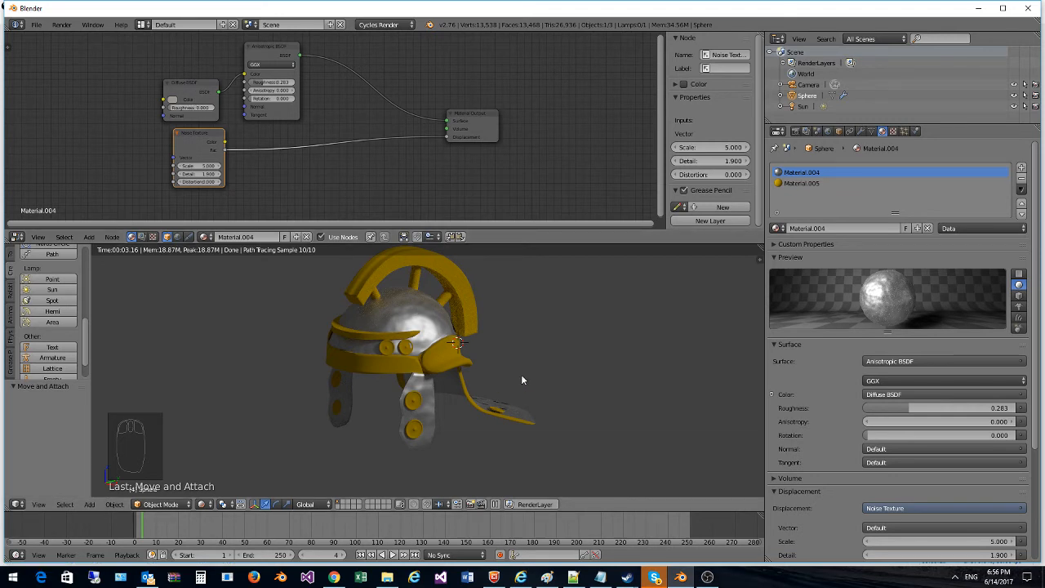
Step: Replace Material.005 in the second material slot with Material.004 and make it an independent copy
left_click(796, 183)
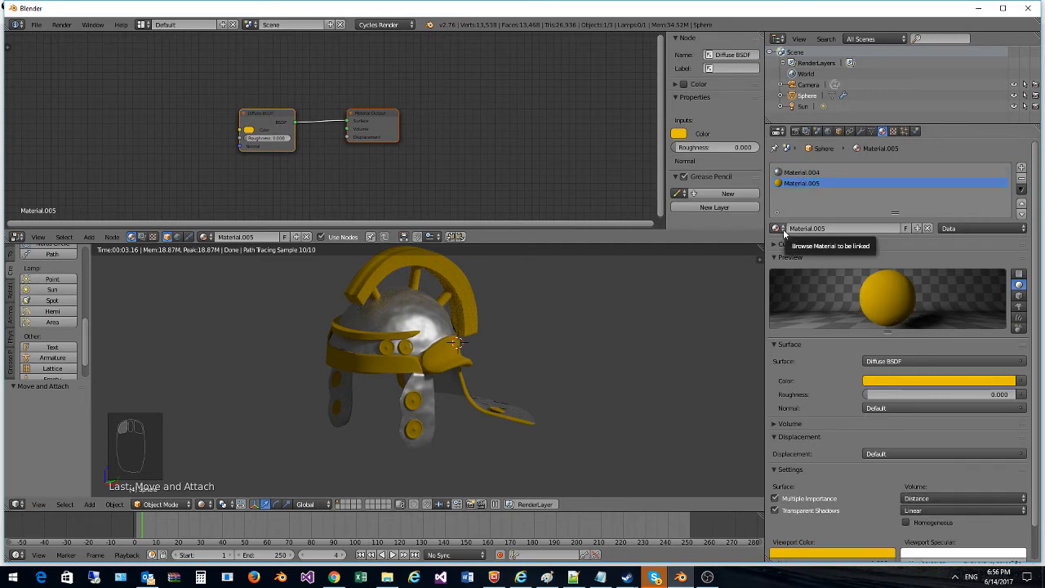
left_click(782, 231)
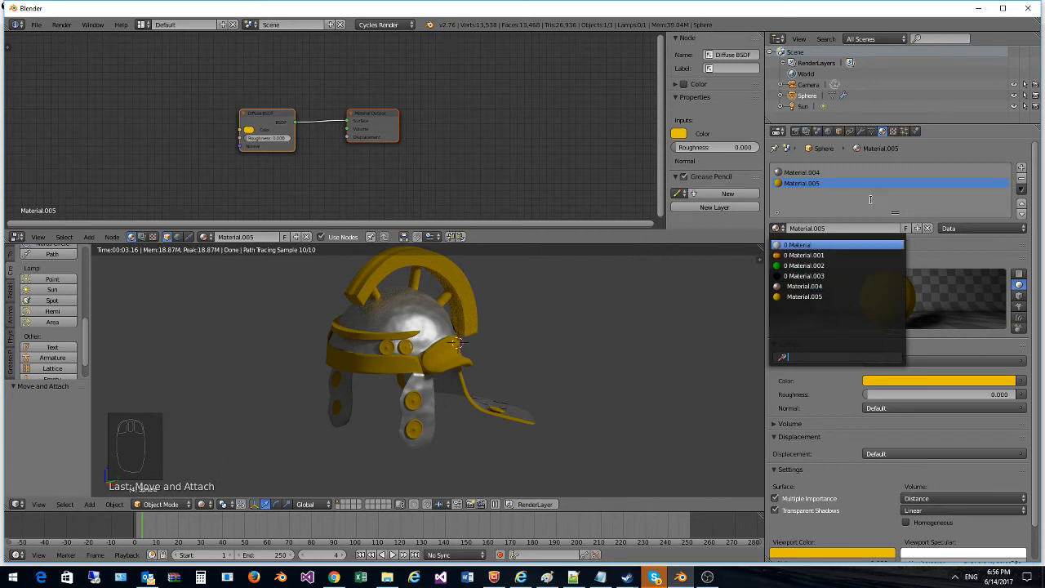
left_click(779, 225)
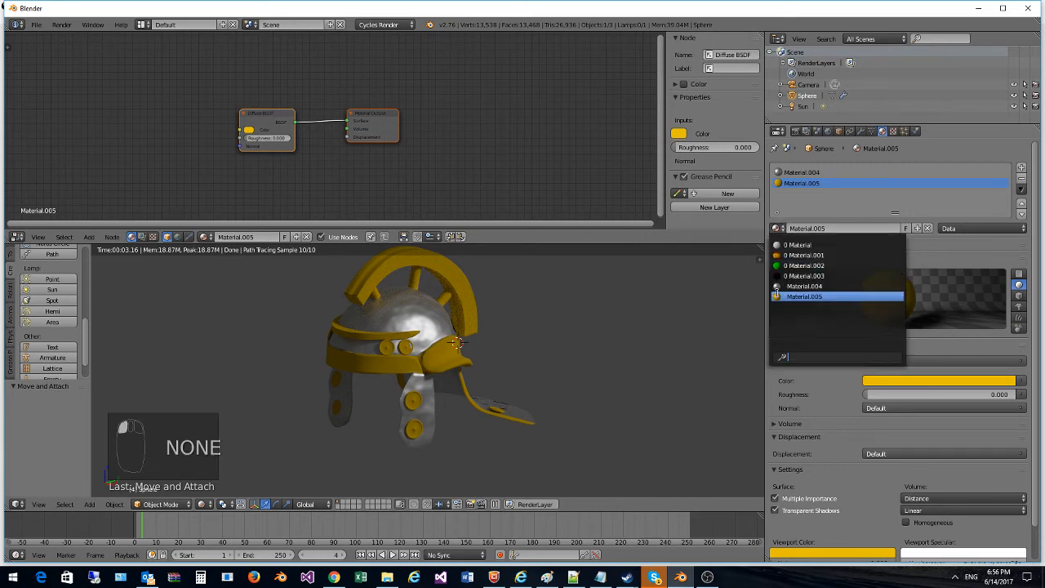
left_click(783, 284)
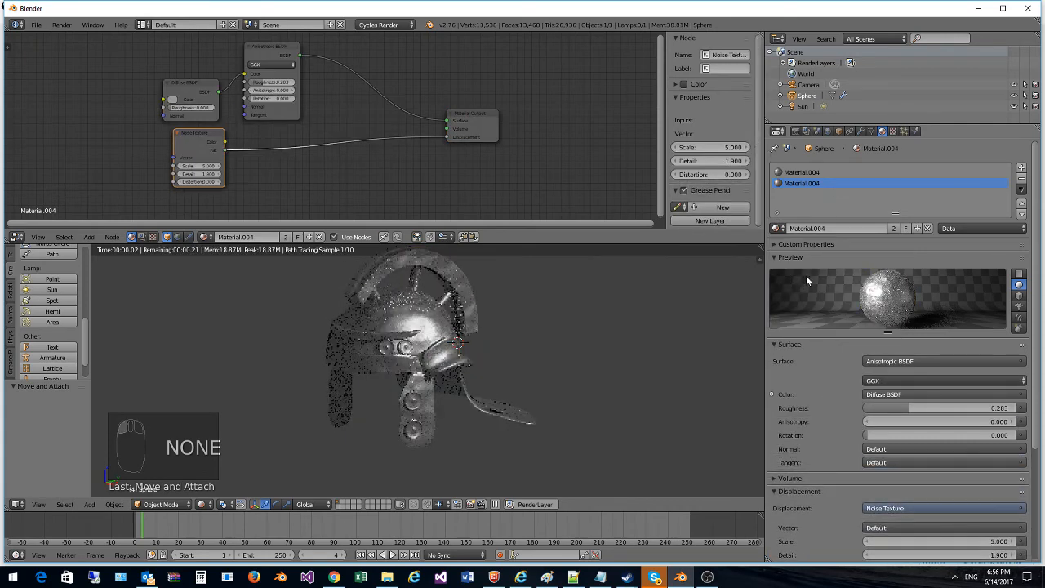
left_click(918, 228)
Step: Set the copied material's Diffuse BSDF color to a saturated yellow and decline the incoming Skype call
left_click(177, 100)
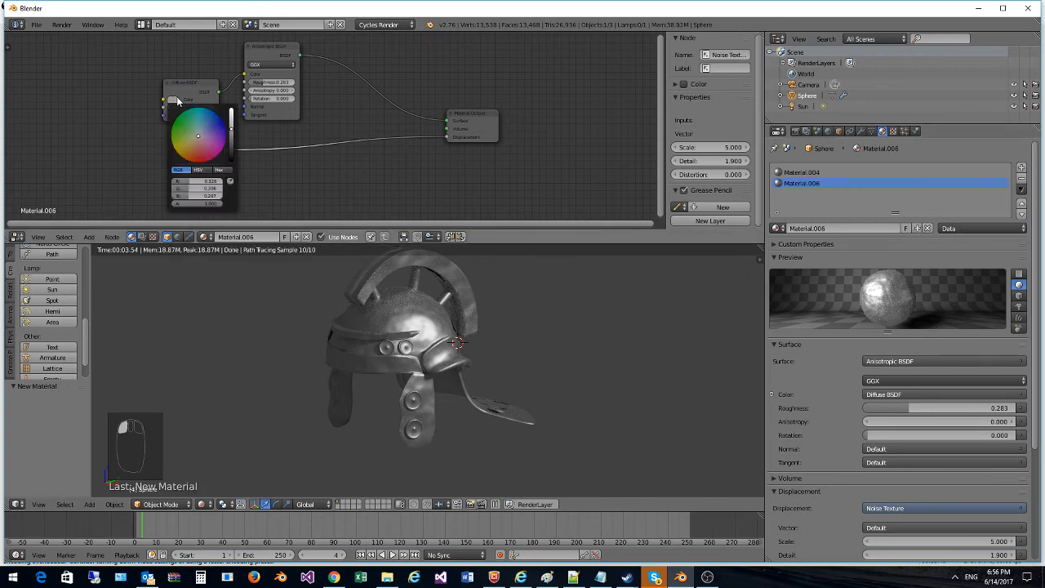
scroll(202, 144, "up", 3)
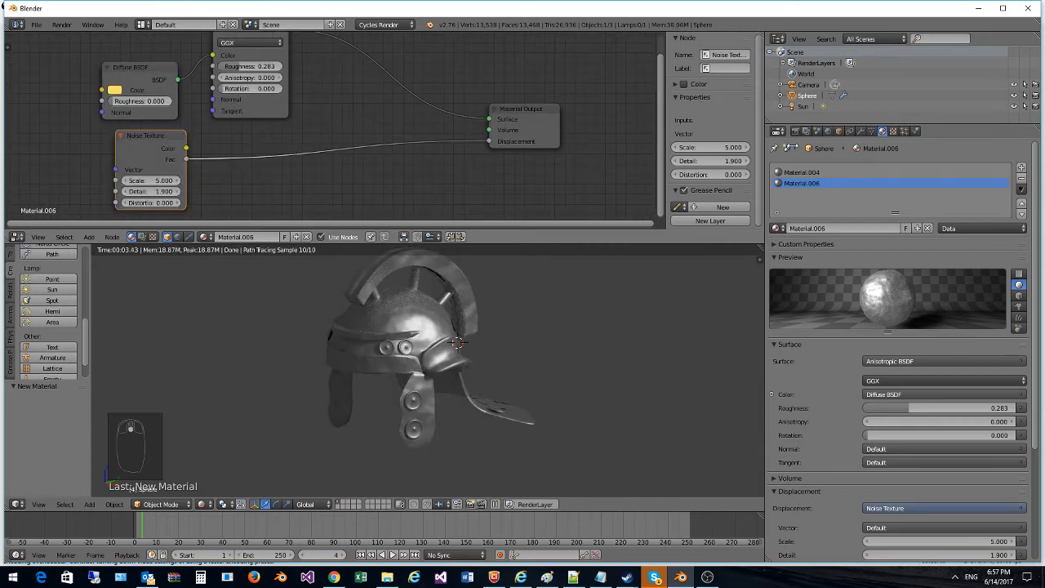
left_click(798, 184)
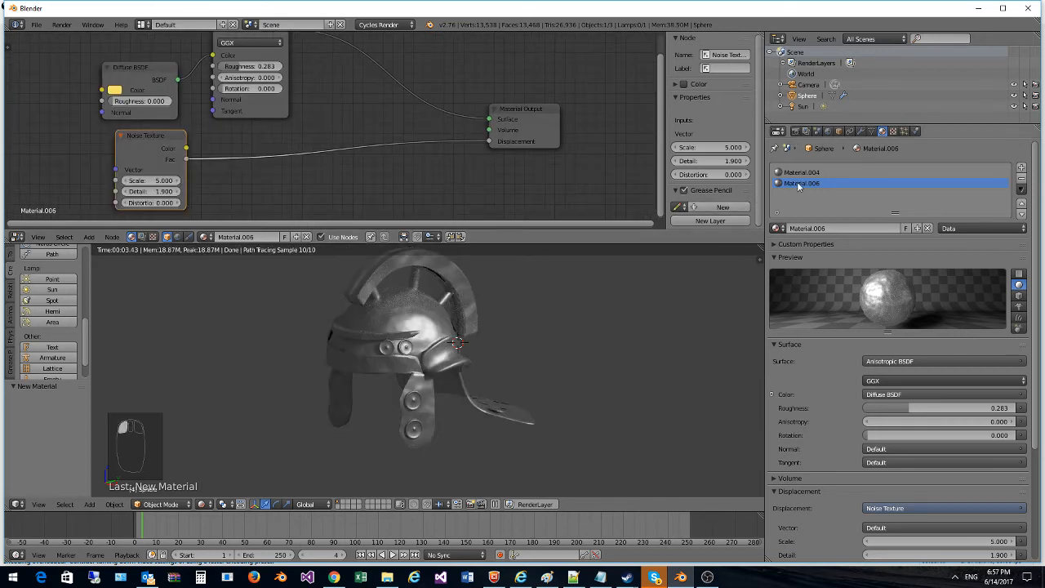
left_click_drag(136, 58, 144, 65)
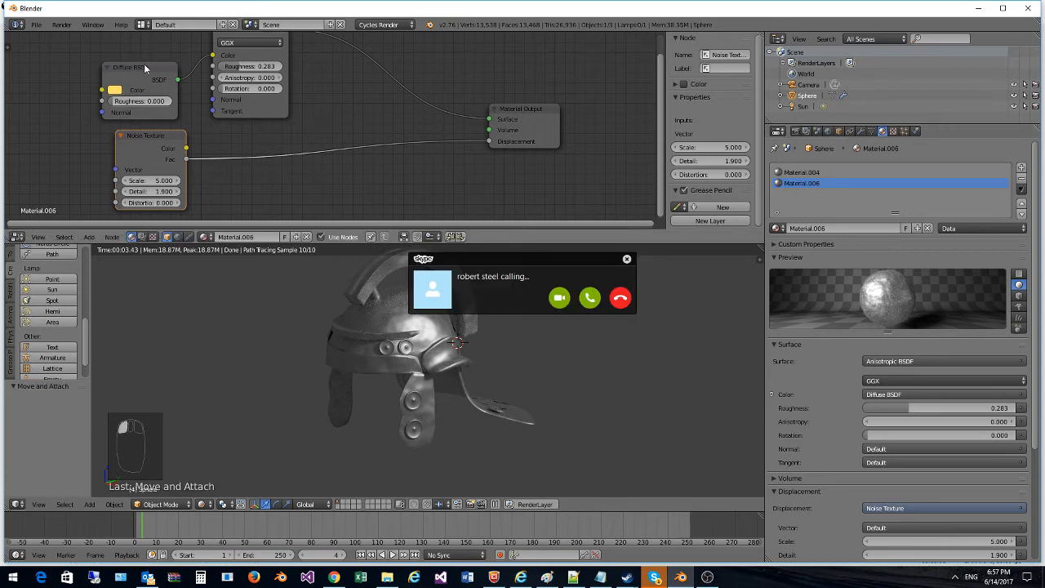
left_click(620, 298)
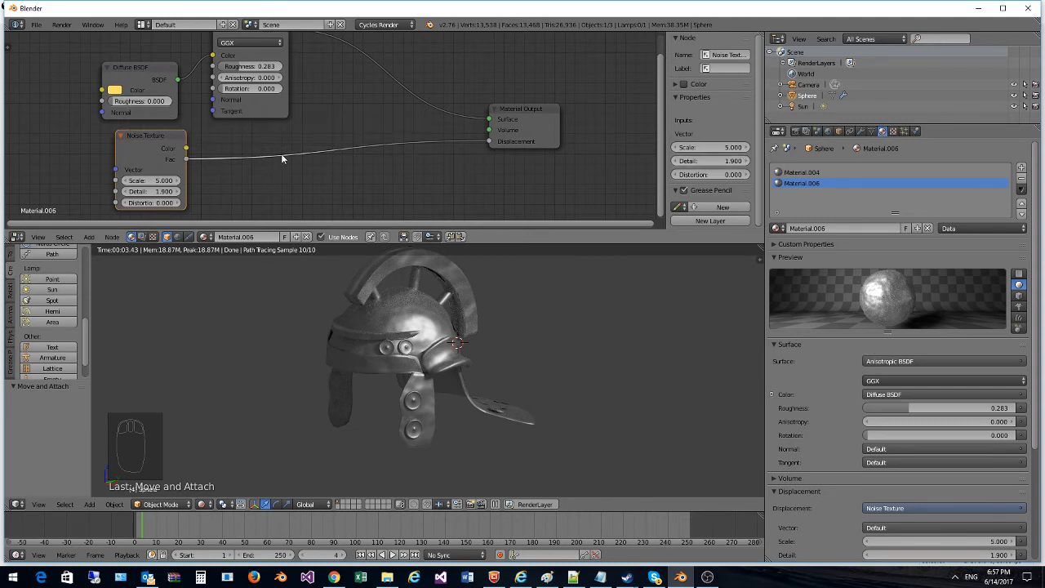
left_click(115, 91)
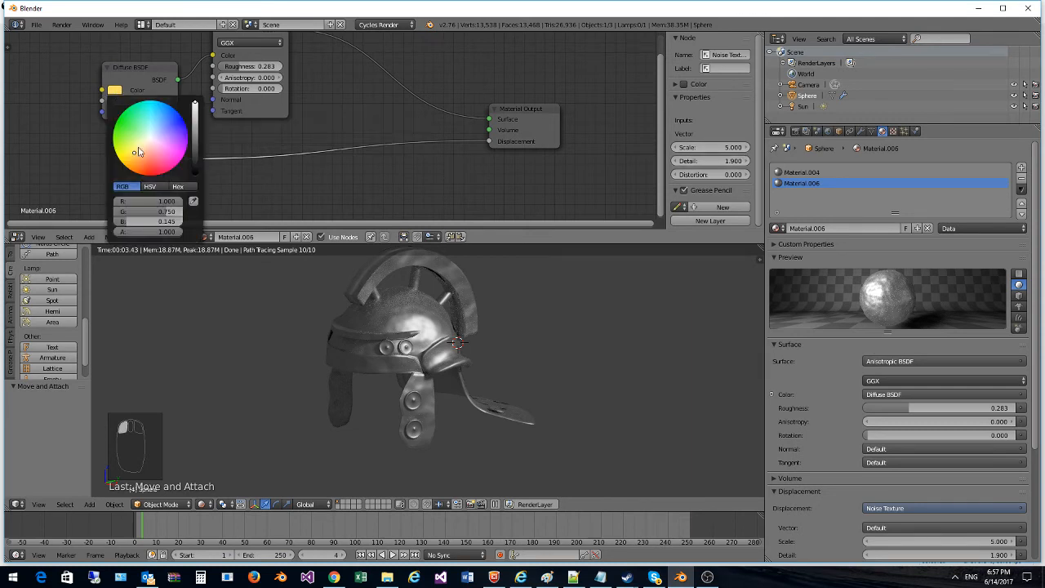
left_click_drag(120, 159, 120, 160)
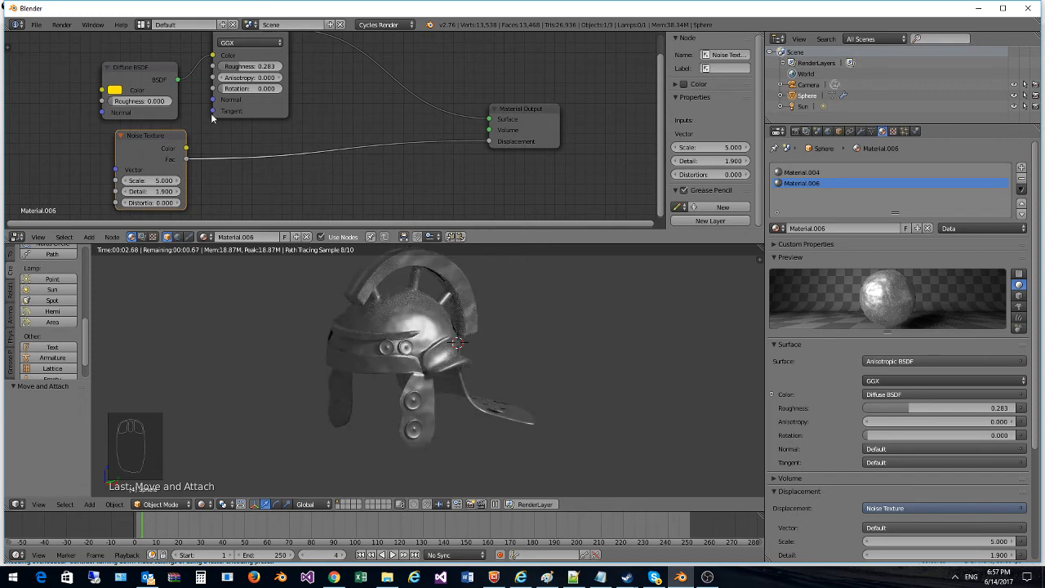
Step: Delete the Anisotropic BSDF node from Material.006 and connect the Diffuse BSDF output directly to the Material Output's Surface
scroll(211, 118, "down", 2)
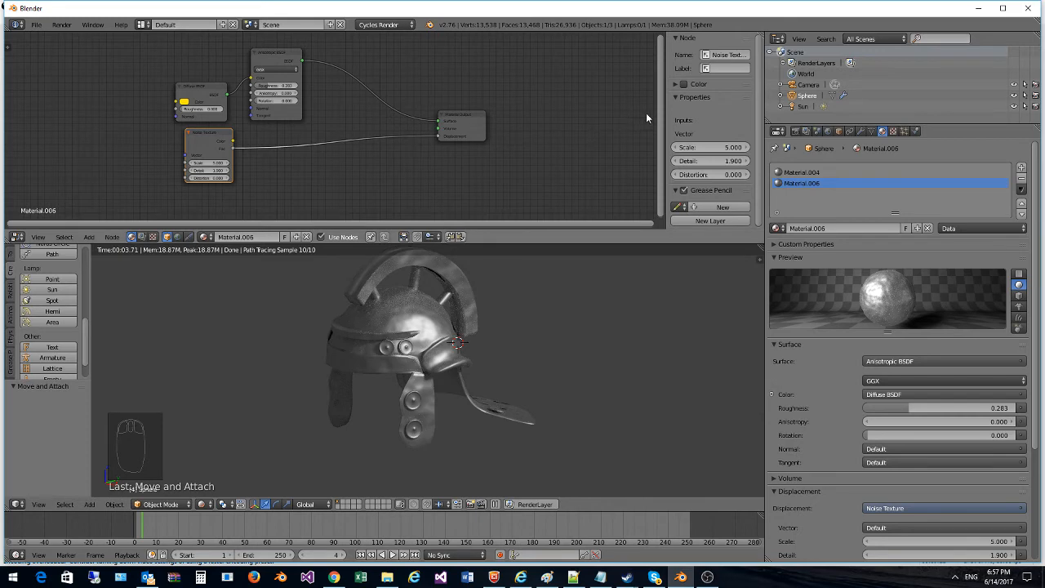
scroll(232, 167, "up", 4)
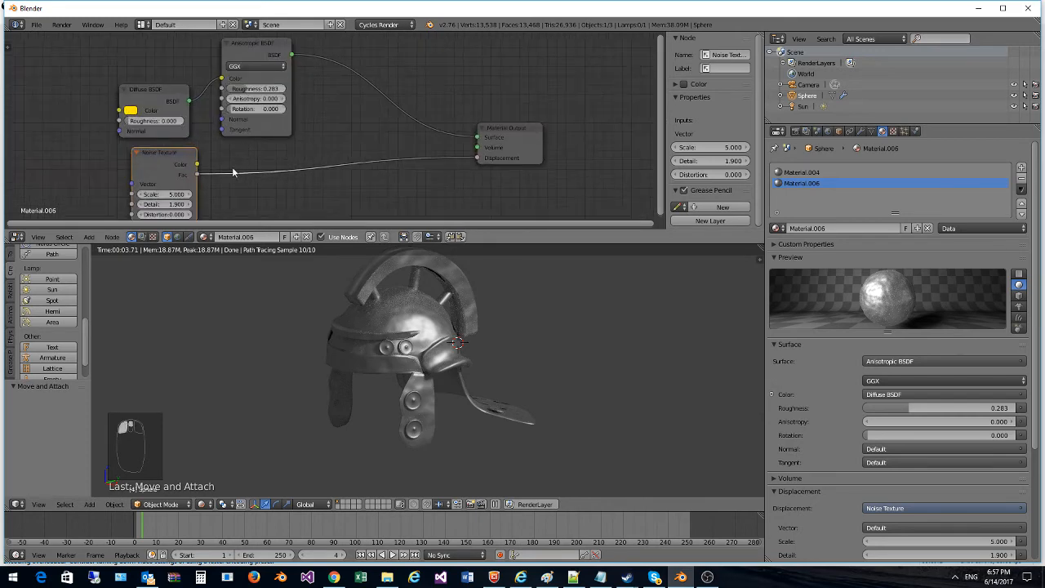
scroll(259, 87, "down", 2)
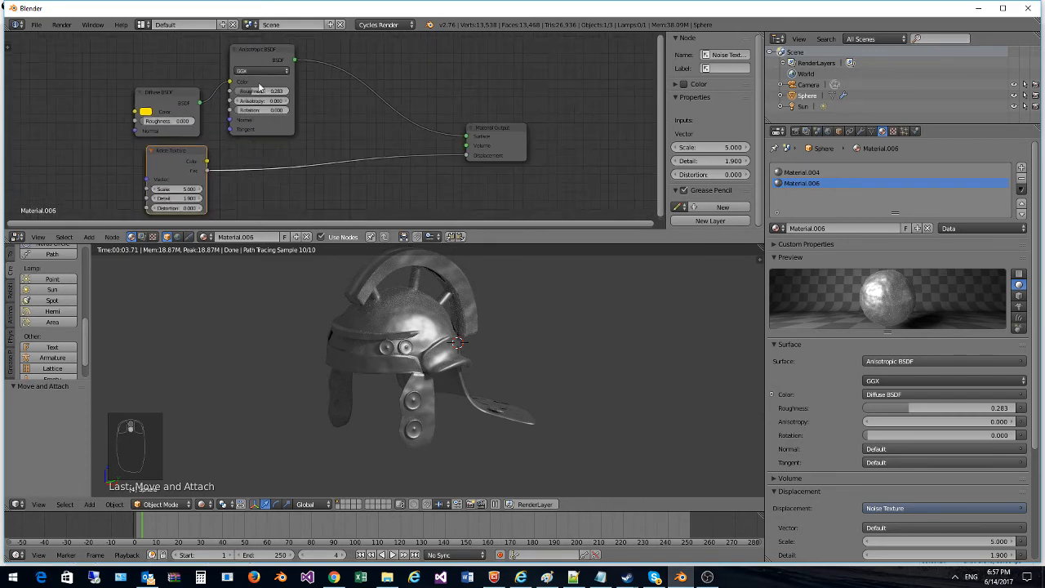
left_click(137, 103)
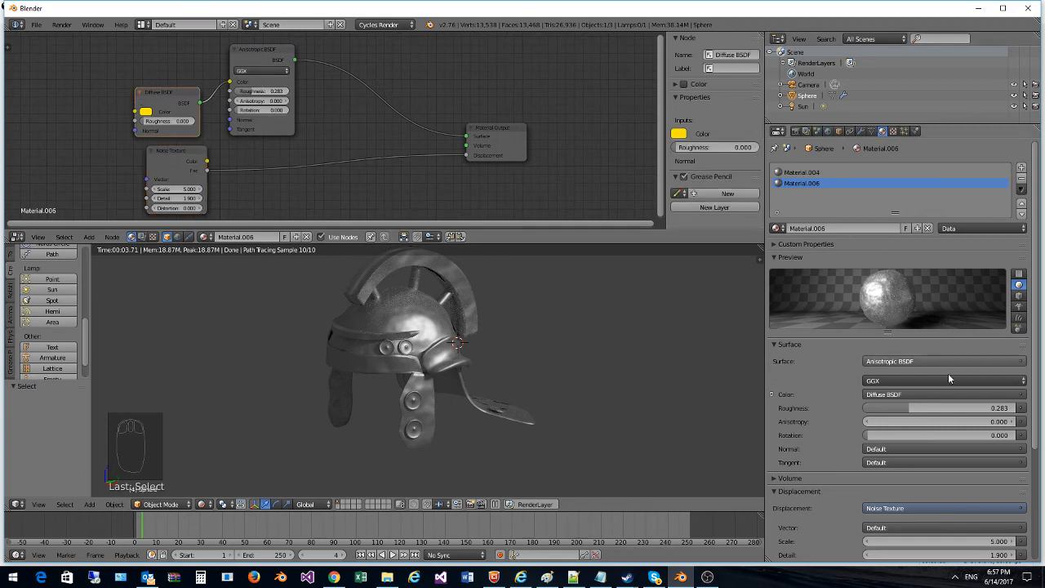
scroll(946, 406, "down", 1)
scroll(946, 403, "down", 3)
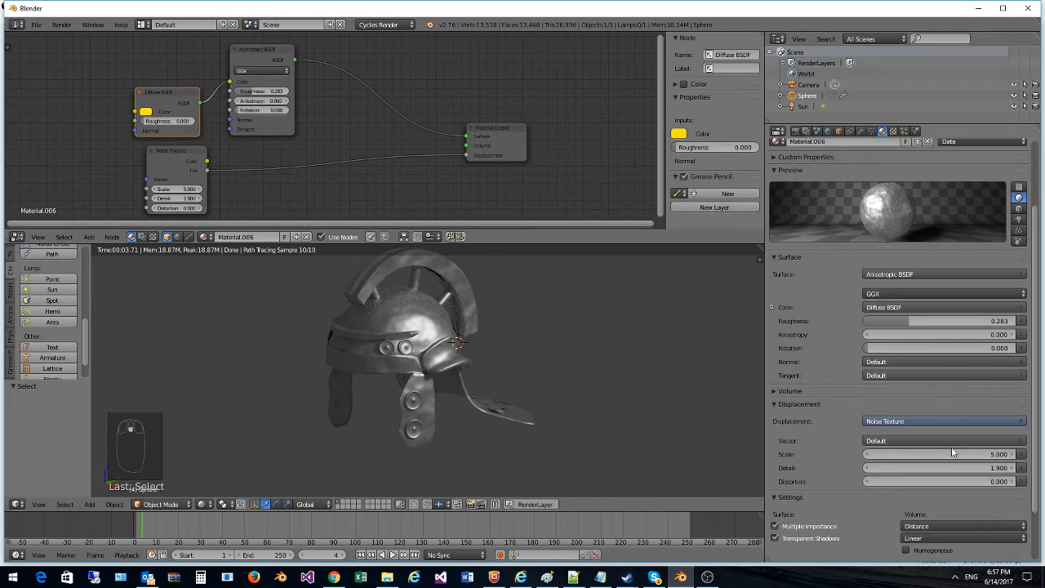
left_click(245, 51)
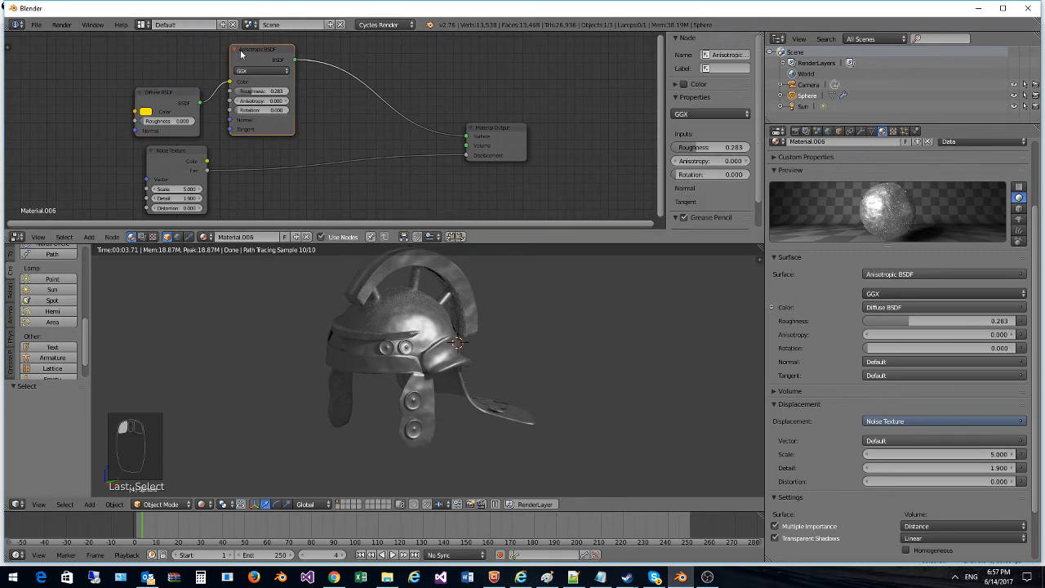
key("Delete")
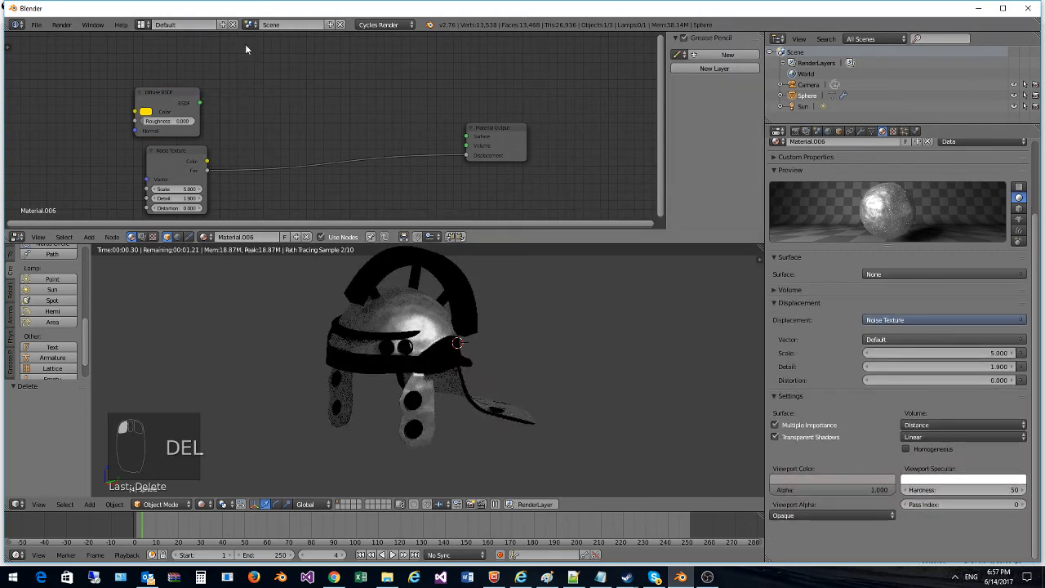
left_click_drag(200, 103, 471, 138)
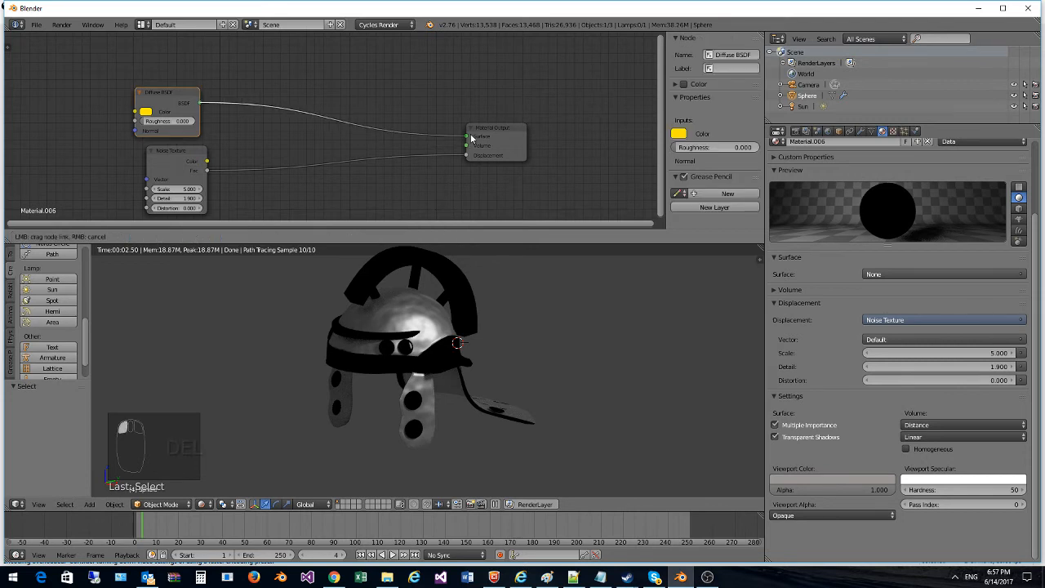
left_click_drag(471, 139, 471, 139)
Step: Insert a new Anisotropic BSDF node into the link between the yellow Diffuse BSDF and the Material Output
left_click(89, 237)
mouse_move(107, 191)
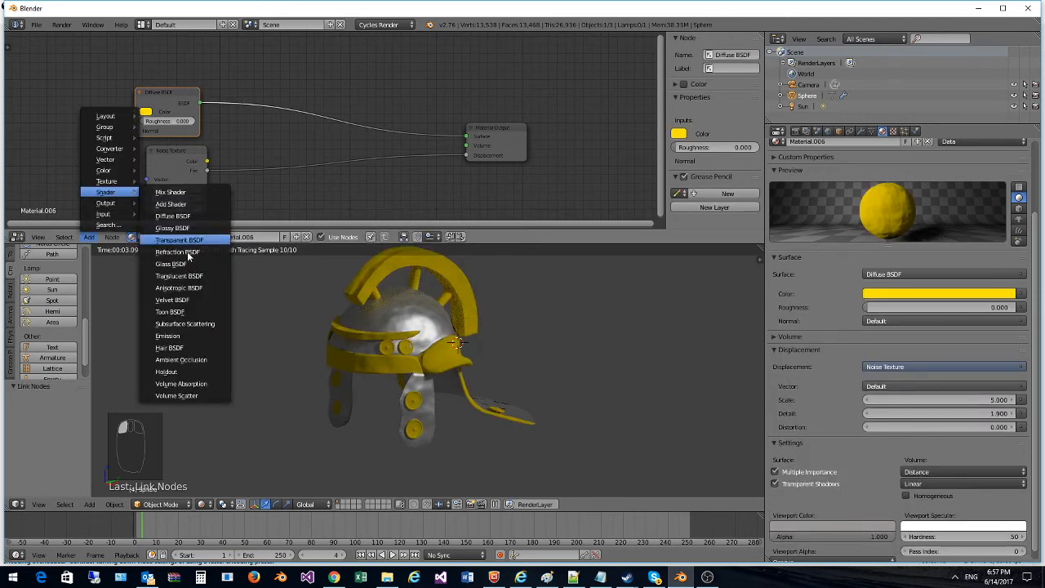
left_click(179, 287)
left_click(271, 59)
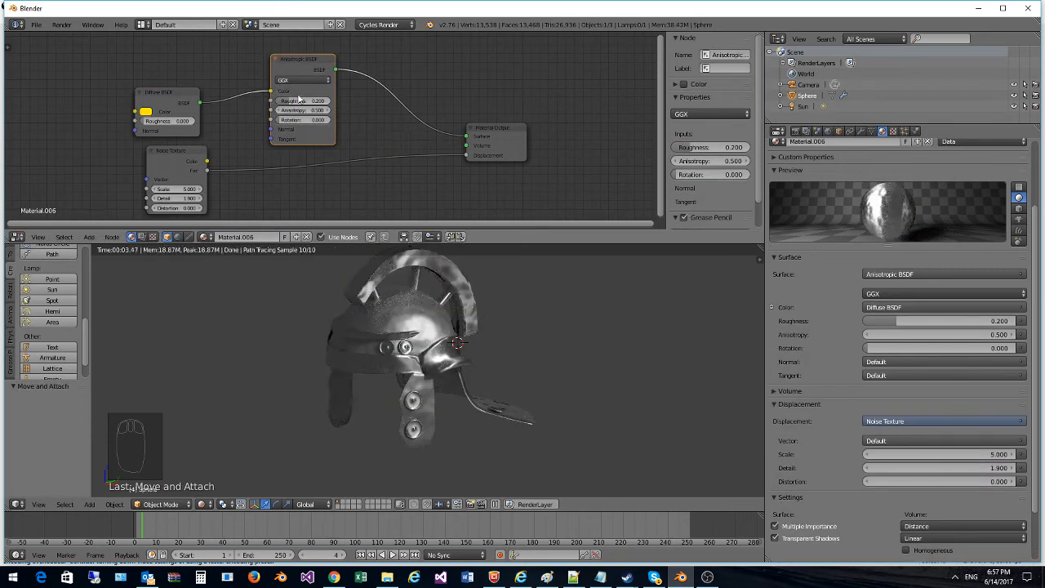
left_click_drag(163, 105, 186, 88)
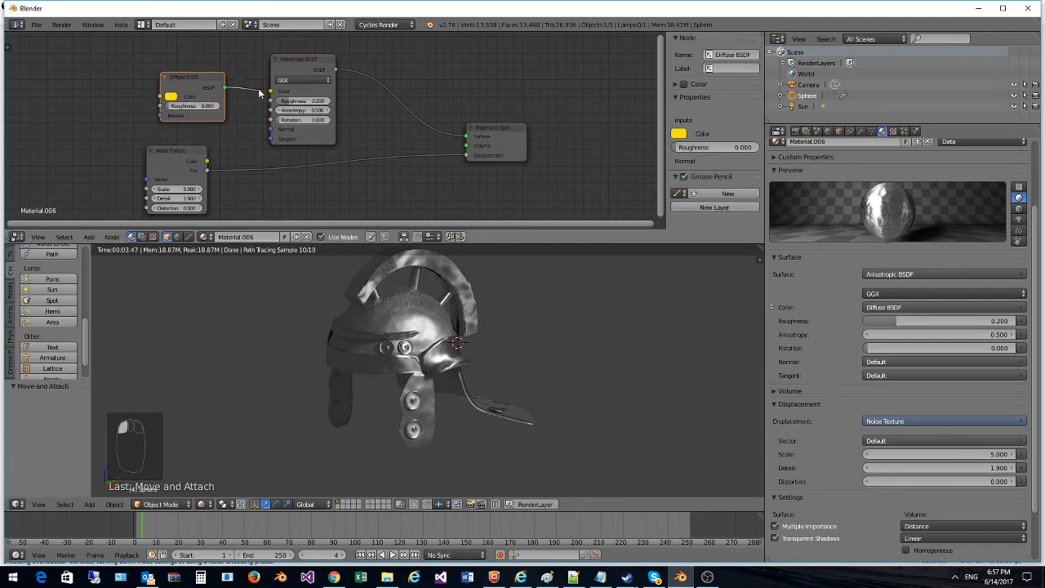
Step: Disconnect the Diffuse BSDF from the Anisotropic BSDF and set the Anisotropic color to golden yellow (R 0.800, G 0.497, B 0.000)
left_click_drag(271, 91, 323, 93)
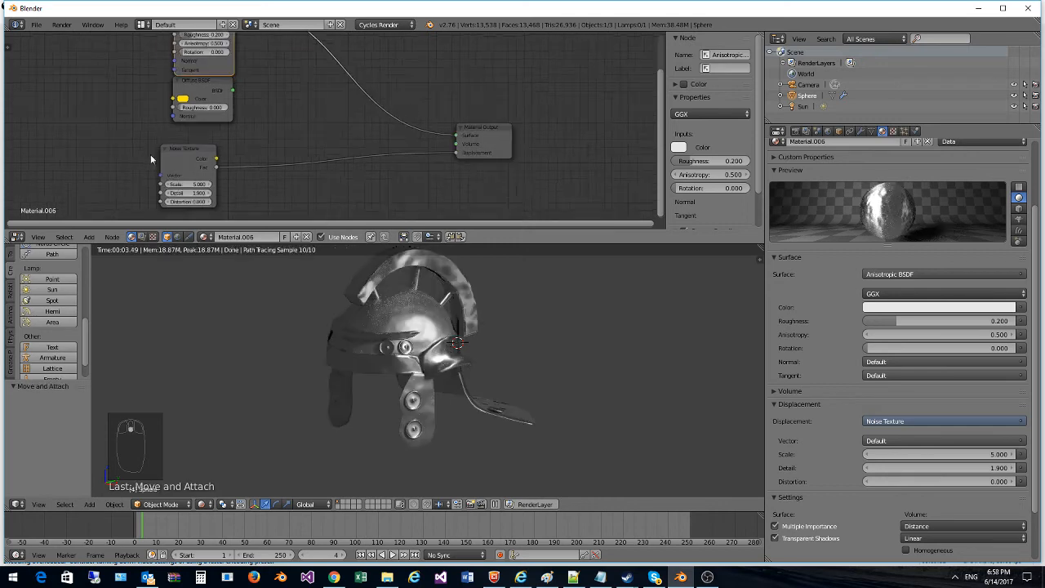
scroll(164, 143, "down", 2)
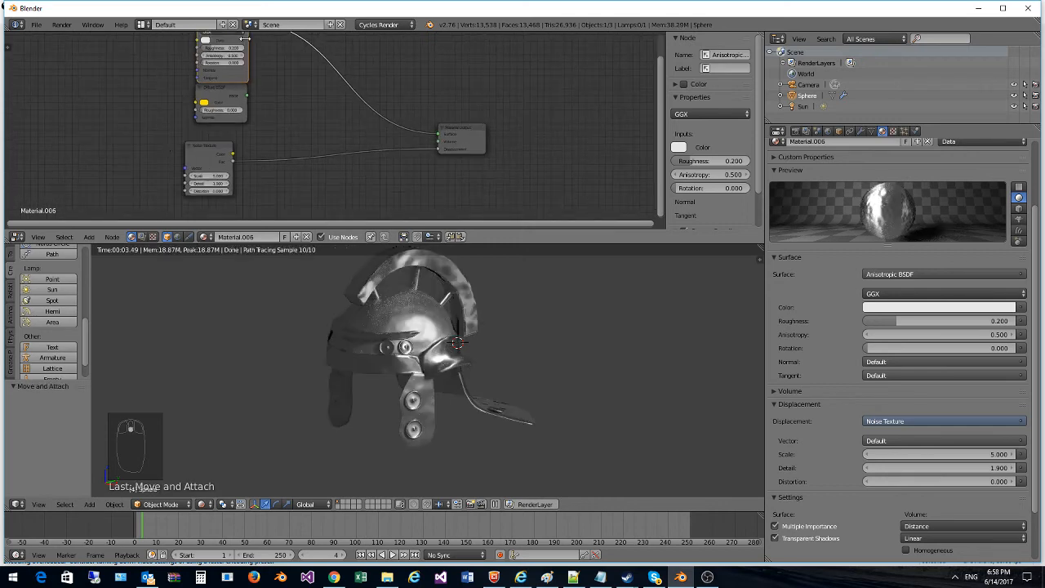
left_click_drag(240, 38, 320, 87)
scroll(270, 74, "up", 3)
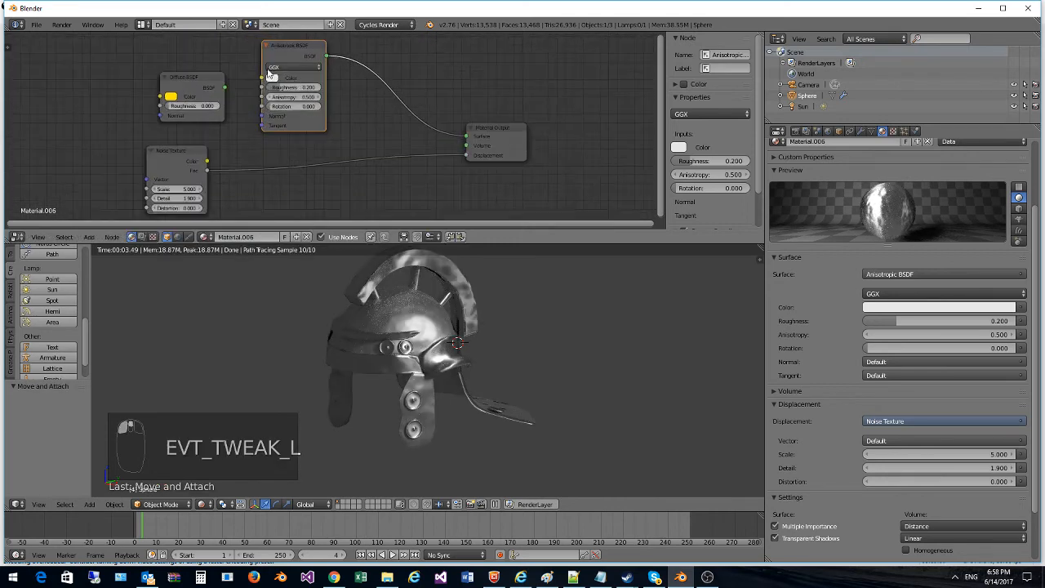
left_click(271, 77)
left_click(292, 124)
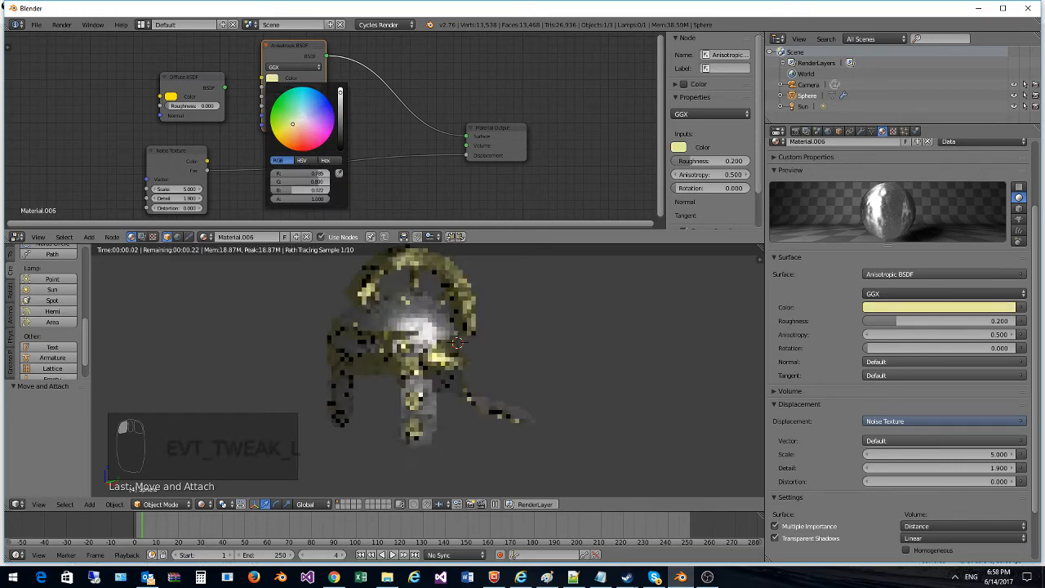
left_click_drag(292, 125, 280, 145)
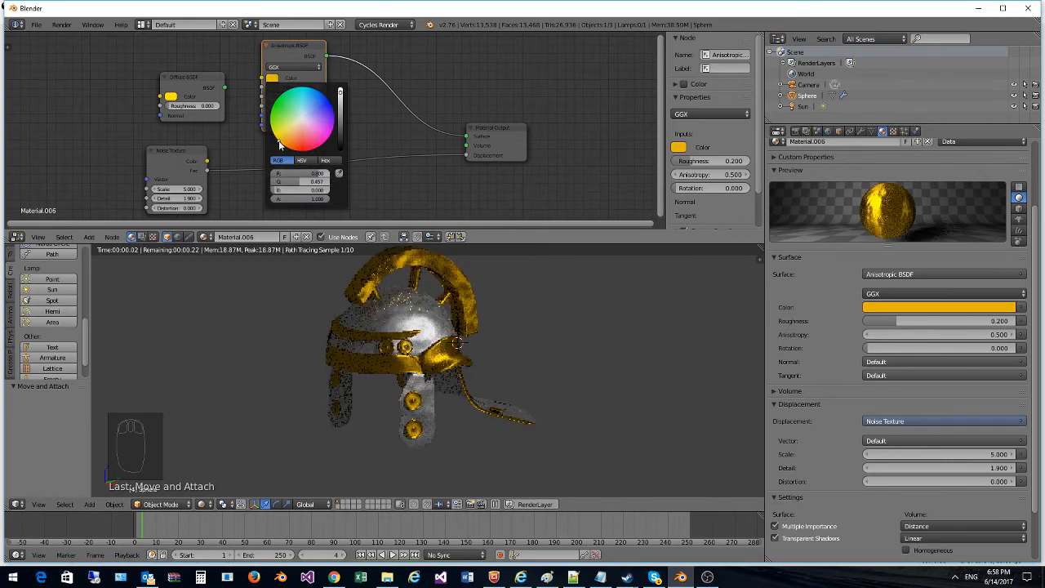
Step: Check the gold trim around the helmet, put the helmet in Edit Mode and switch the viewport to solid shading
middle_click_drag(383, 359, 196, 362)
middle_click_drag(264, 368, 368, 360)
mouse_move(492, 362)
middle_mouse_down()
mouse_move(392, 371)
mouse_move(574, 379)
middle_mouse_up()
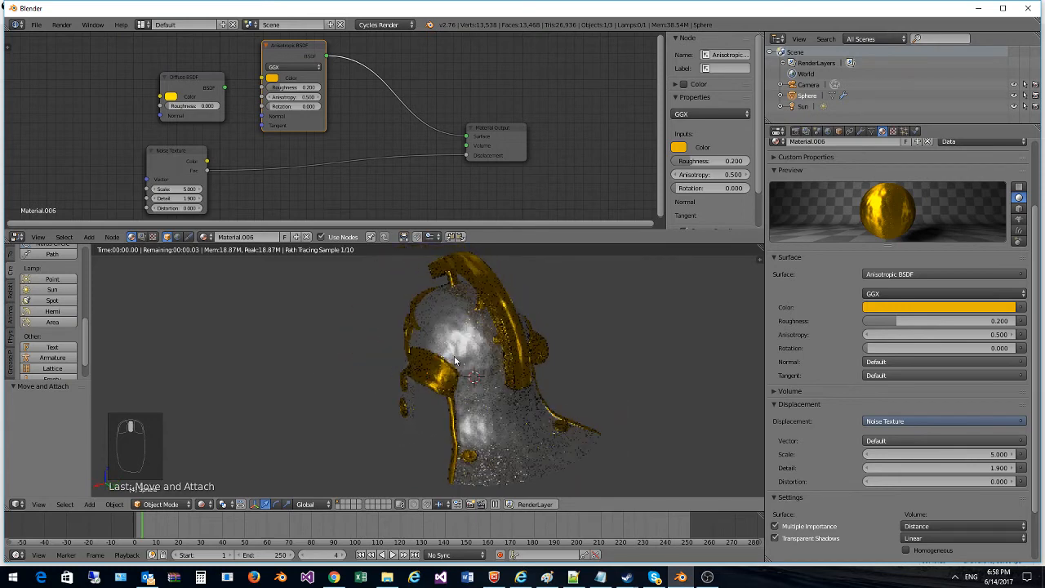
mouse_move(419, 341)
middle_mouse_down()
mouse_move(591, 320)
mouse_move(611, 294)
mouse_move(754, 341)
mouse_move(593, 366)
mouse_move(536, 310)
mouse_move(580, 303)
mouse_move(580, 317)
mouse_move(490, 345)
mouse_move(457, 325)
mouse_move(503, 299)
mouse_move(541, 294)
mouse_move(535, 336)
mouse_move(428, 431)
mouse_move(429, 398)
middle_mouse_up()
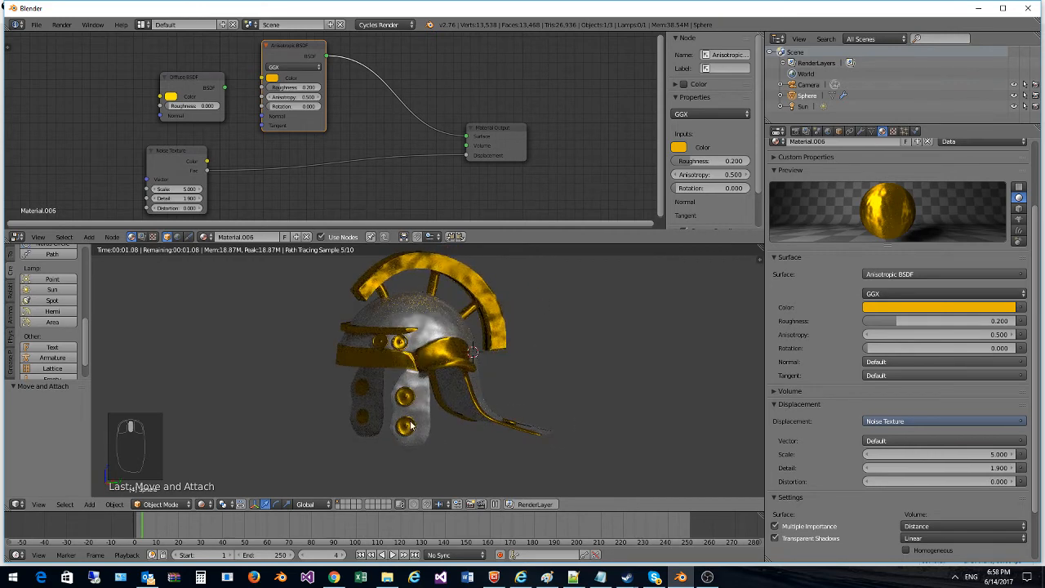
left_click(161, 503)
left_click(175, 481)
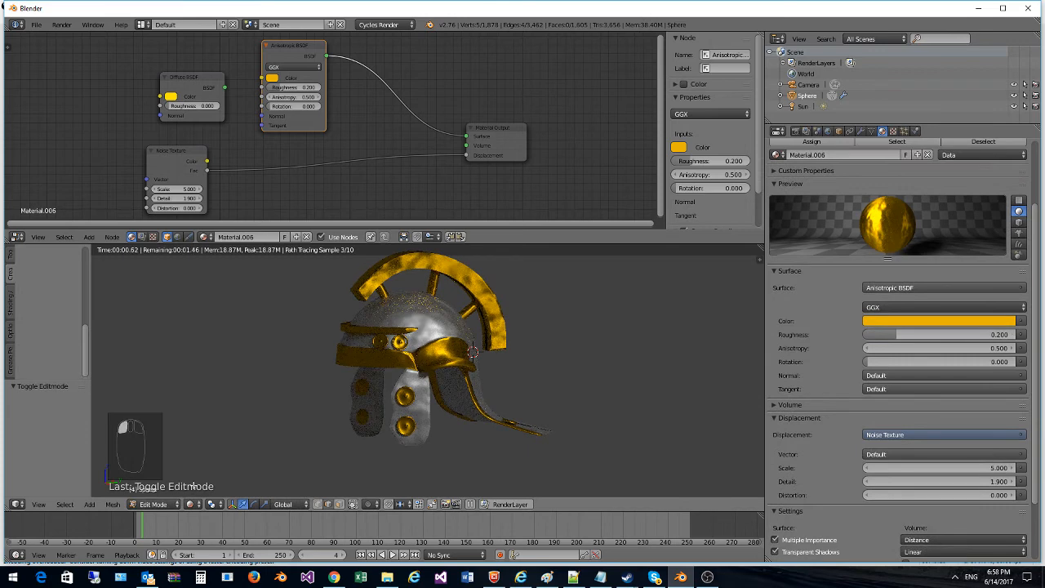
left_click(190, 504)
left_click(216, 450)
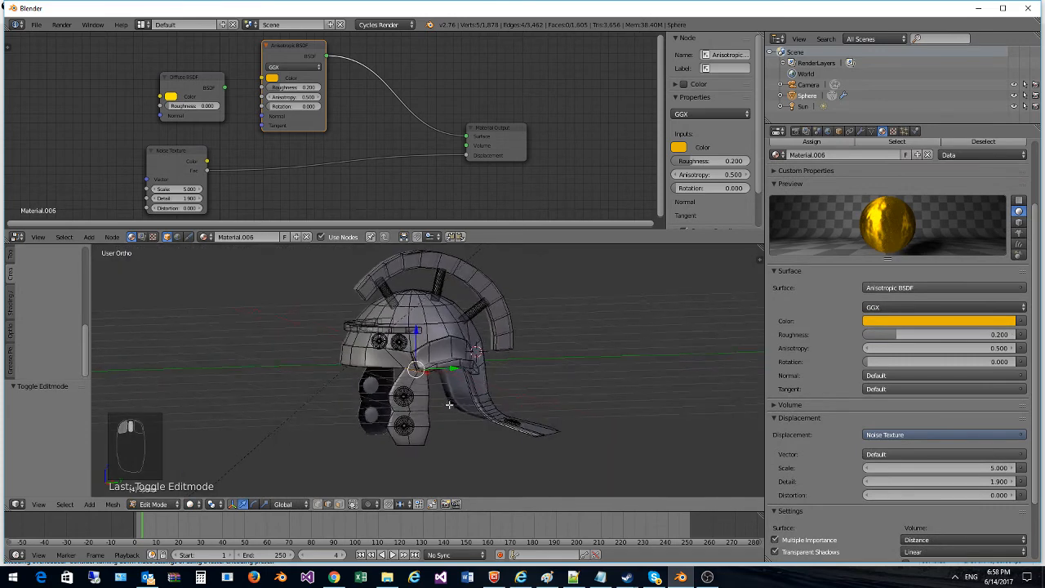
Step: Circle-select the vertices along the outer rim of the near cheek guard
left_click(319, 505)
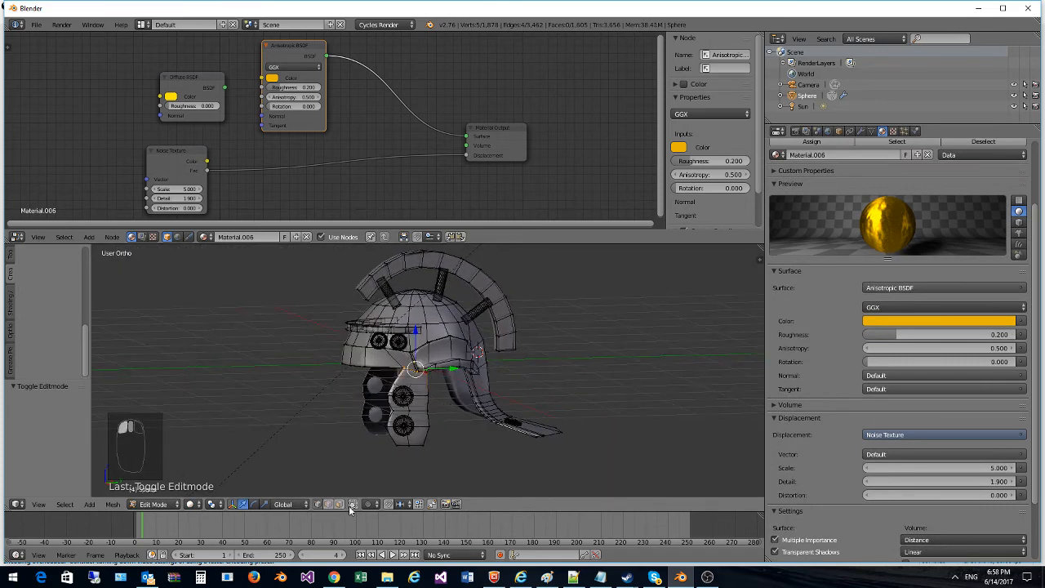
left_click(393, 412)
key("c")
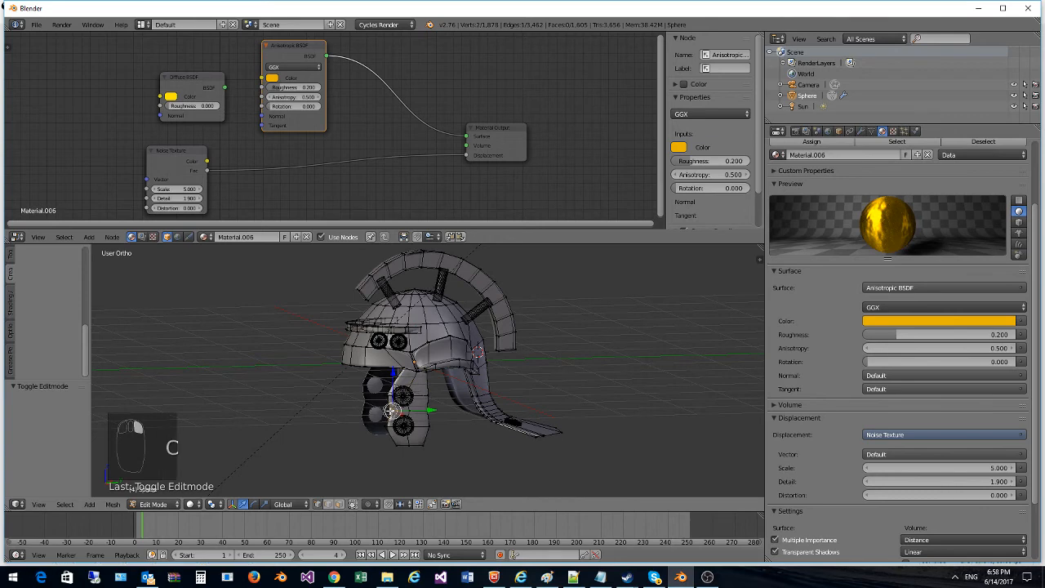
mouse_move(390, 454)
left_mouse_down()
mouse_move(400, 437)
mouse_move(437, 443)
mouse_move(416, 386)
left_mouse_up()
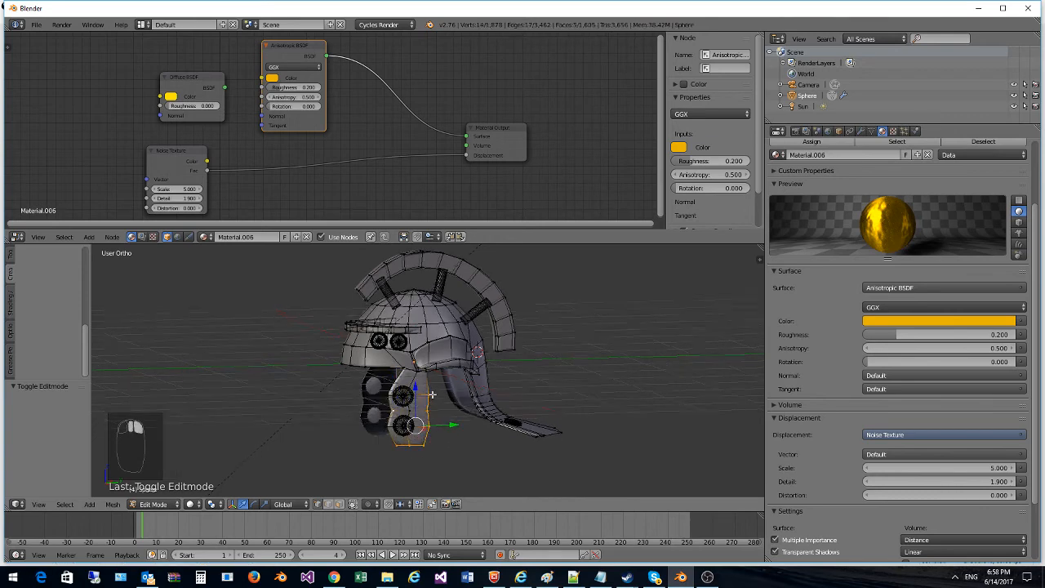
mouse_move(417, 385)
middle_mouse_down()
mouse_move(414, 366)
mouse_move(433, 406)
middle_mouse_up()
scroll(419, 394, "up", 2)
key("c")
left_click(360, 448)
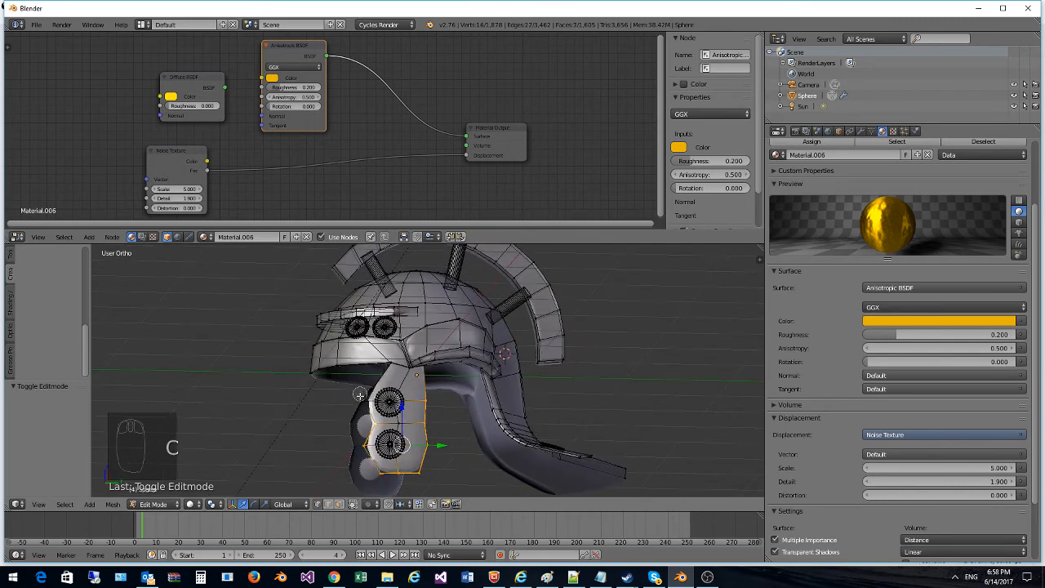
left_click_drag(359, 396, 364, 384)
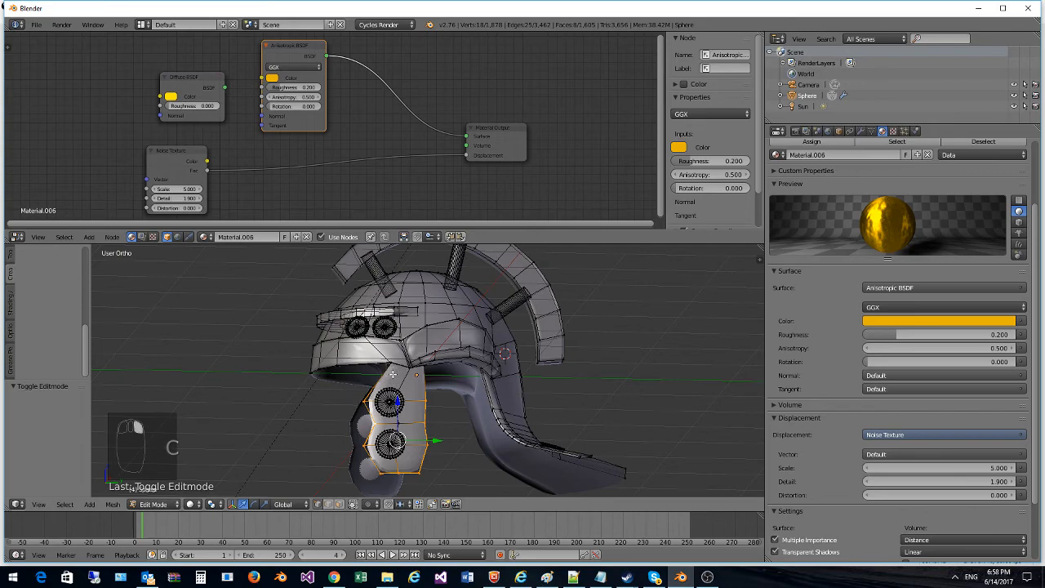
Step: Switch to face selection and add the missing upper rim faces of the near cheek guard to the selection
middle_click_drag(393, 373, 374, 504)
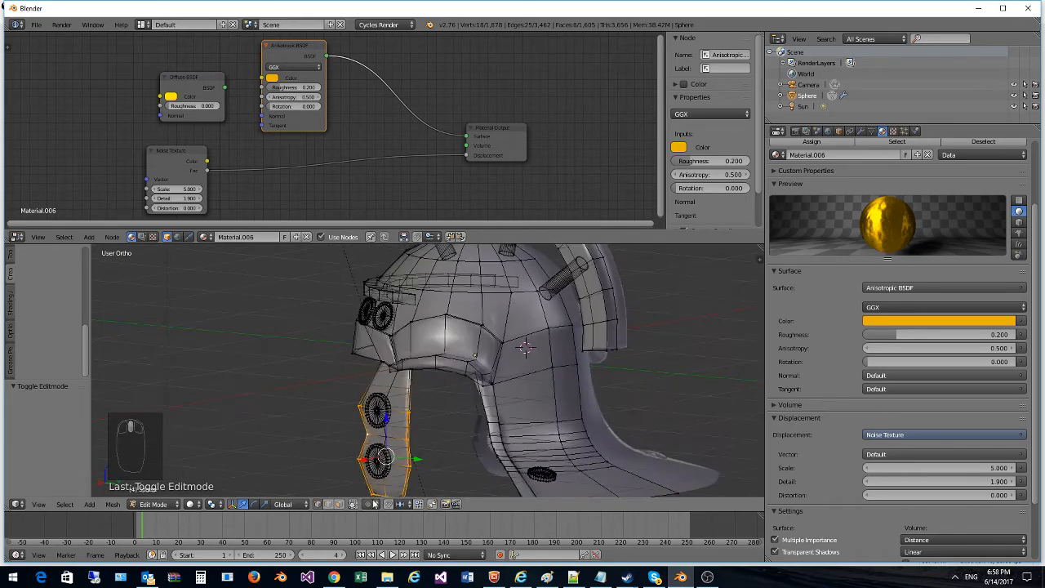
left_click(338, 505)
right_click(406, 392, "shift")
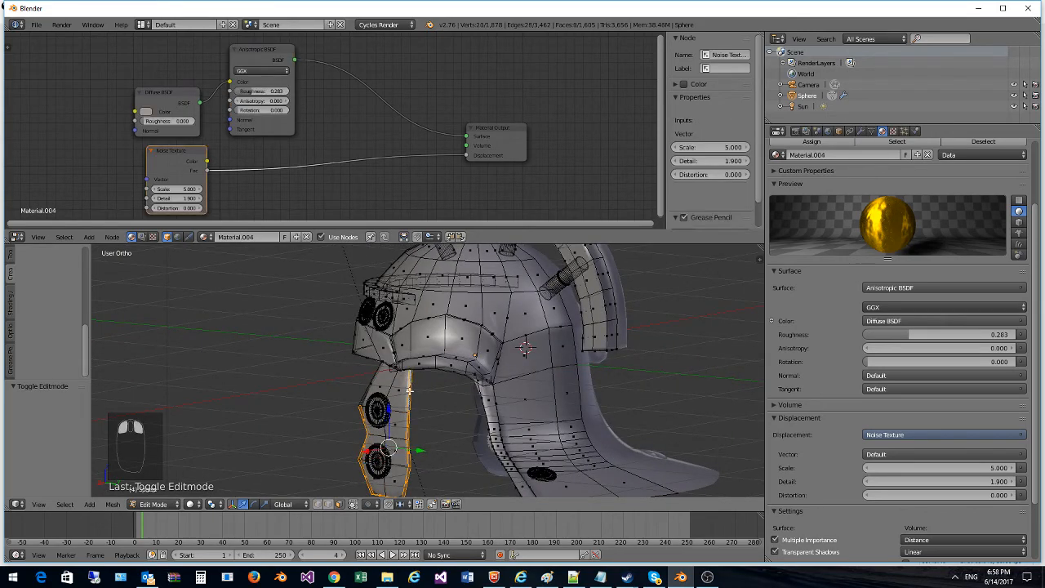
middle_click_drag(407, 392, 365, 396)
right_click(390, 394, "shift")
Step: Assign the gold Material.006 to the selected rim faces of the cheek guard
scroll(287, 186, "down", 2)
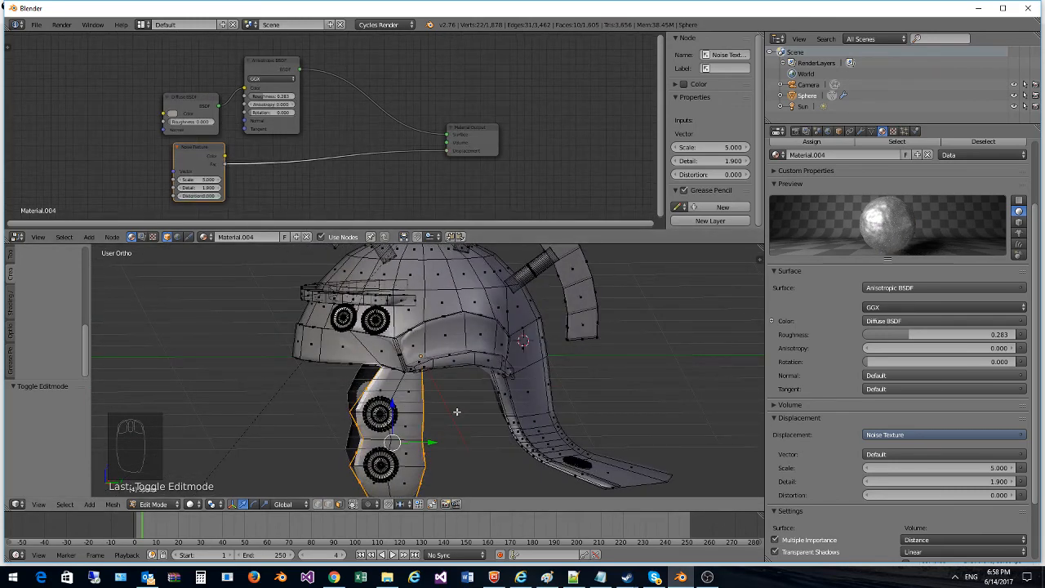
scroll(850, 189, "up", 3)
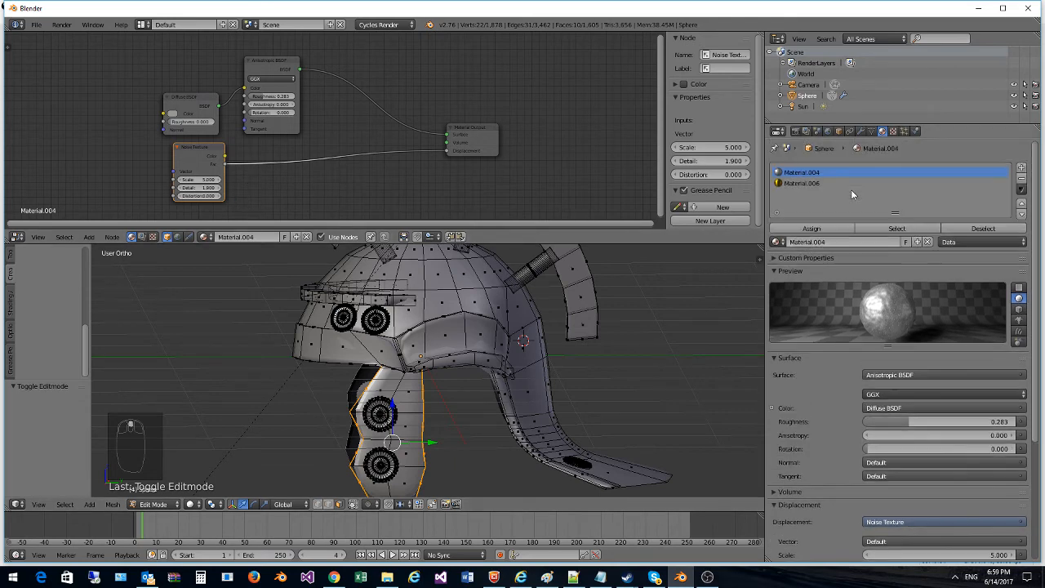
left_click(802, 183)
left_click(811, 228)
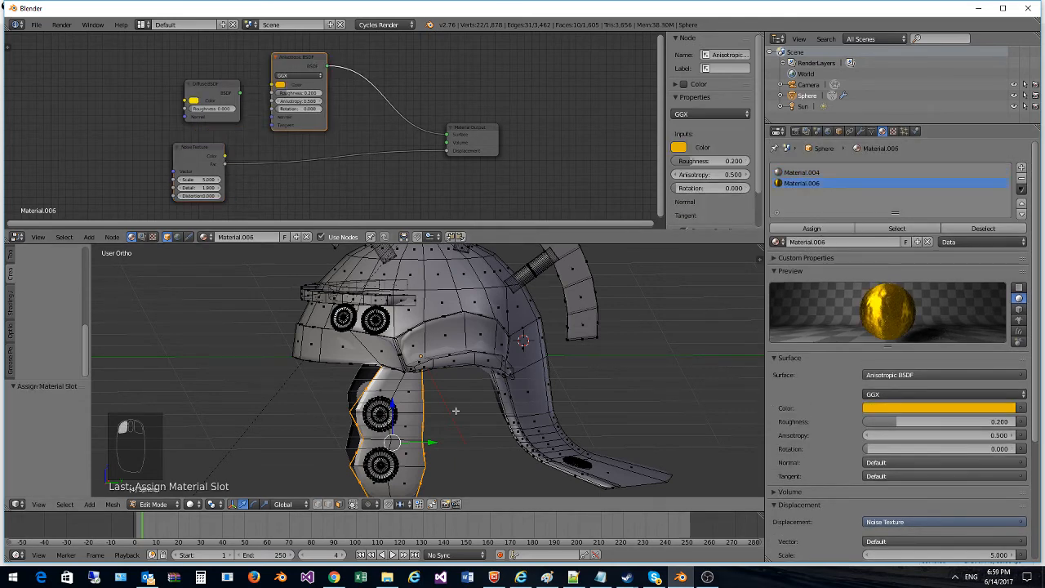
Step: Extrude the cheek guard's rim faces and scale them outward by 1.104 to form a raised border
key("e")
key("s")
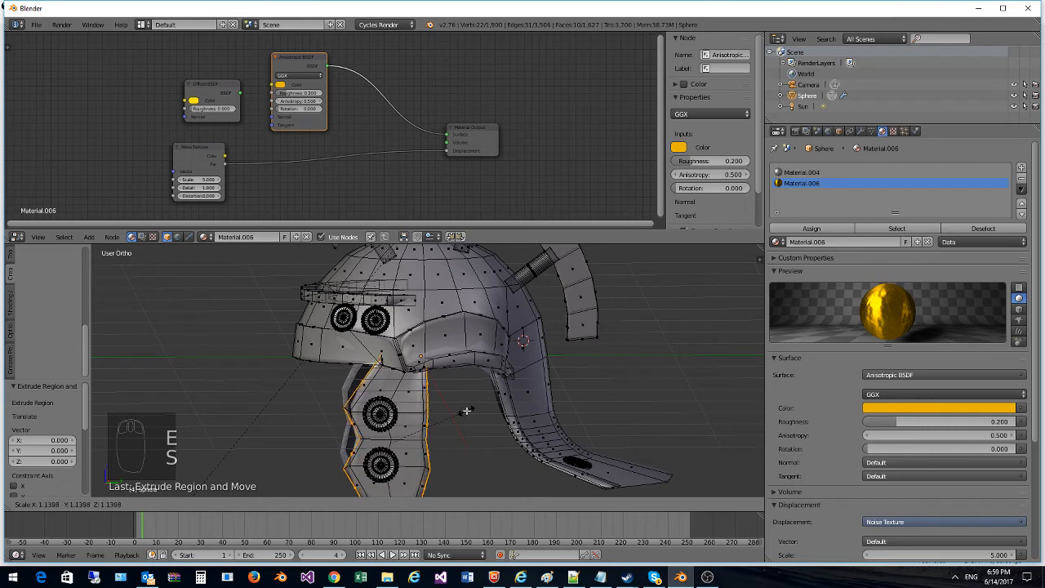
left_click(462, 412)
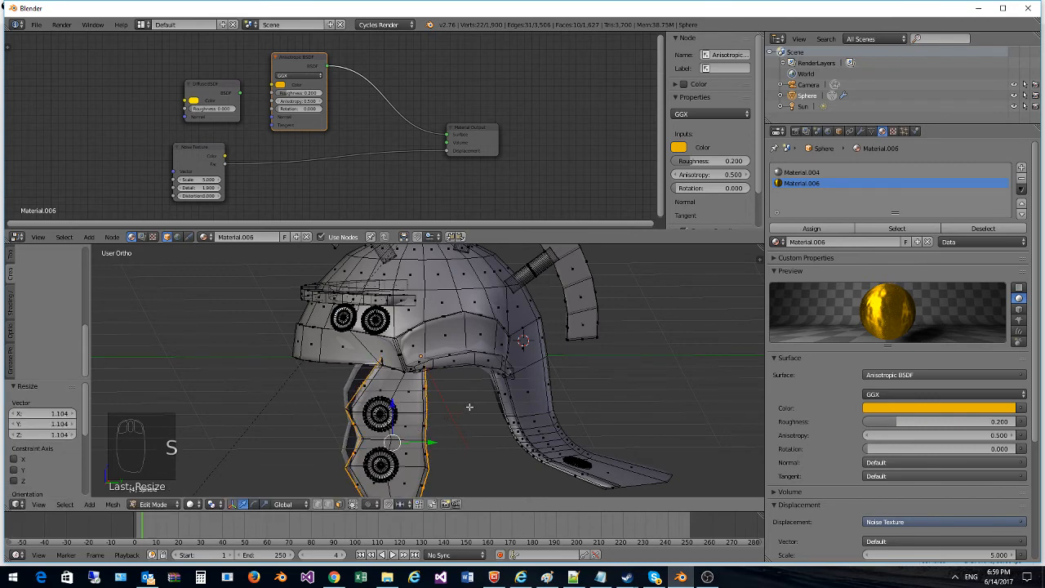
Step: Add the faces of the newly extruded cheek-guard border to the selection and assign Material.006 to them
middle_click_drag(469, 406, 442, 312, "shift")
key("c")
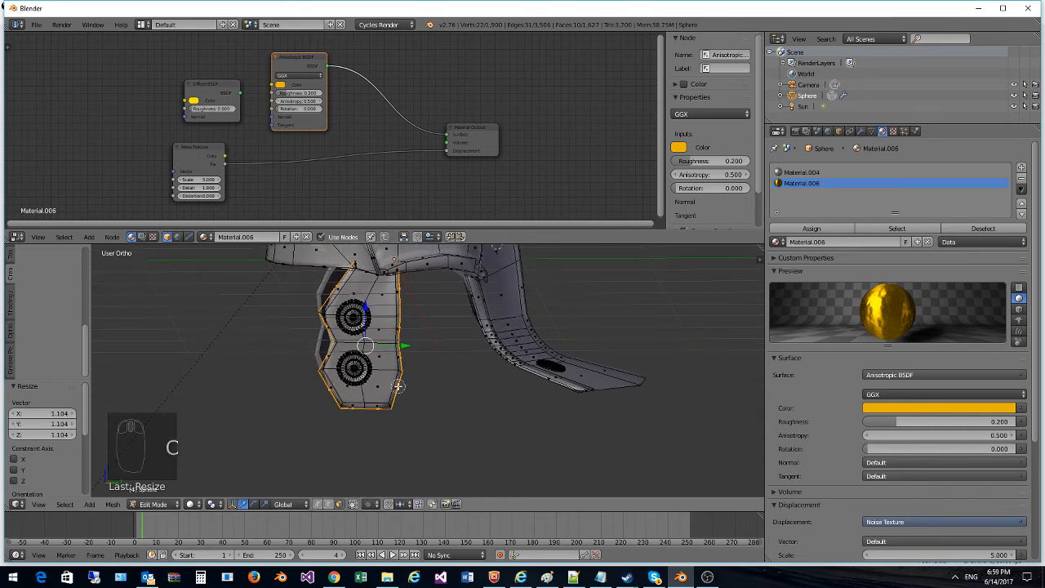
mouse_move(395, 396)
left_mouse_down()
mouse_move(351, 407)
mouse_move(326, 391)
mouse_move(322, 314)
mouse_move(334, 288)
mouse_move(401, 295)
mouse_move(416, 367)
left_mouse_up()
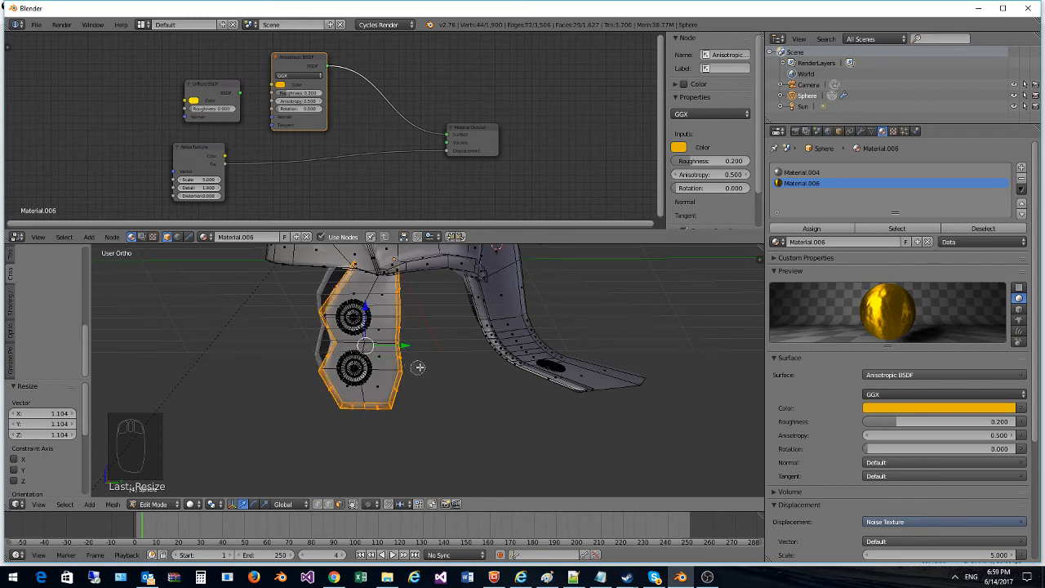
left_click(810, 229)
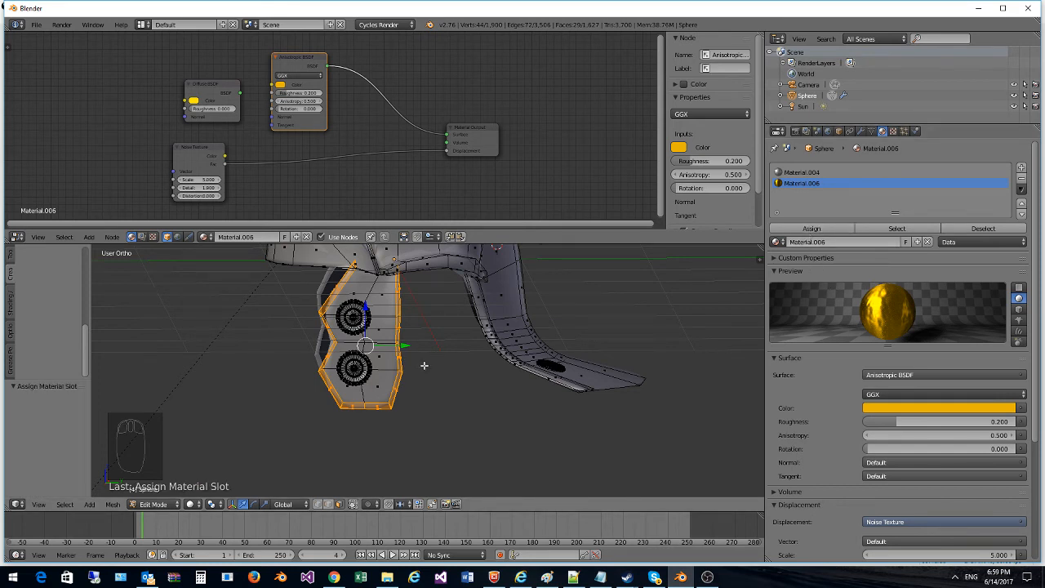
Step: Extrude the selected gold border faces of the cheek guard, scale them by about 1.017, and return to Object Mode
key("e")
key("s")
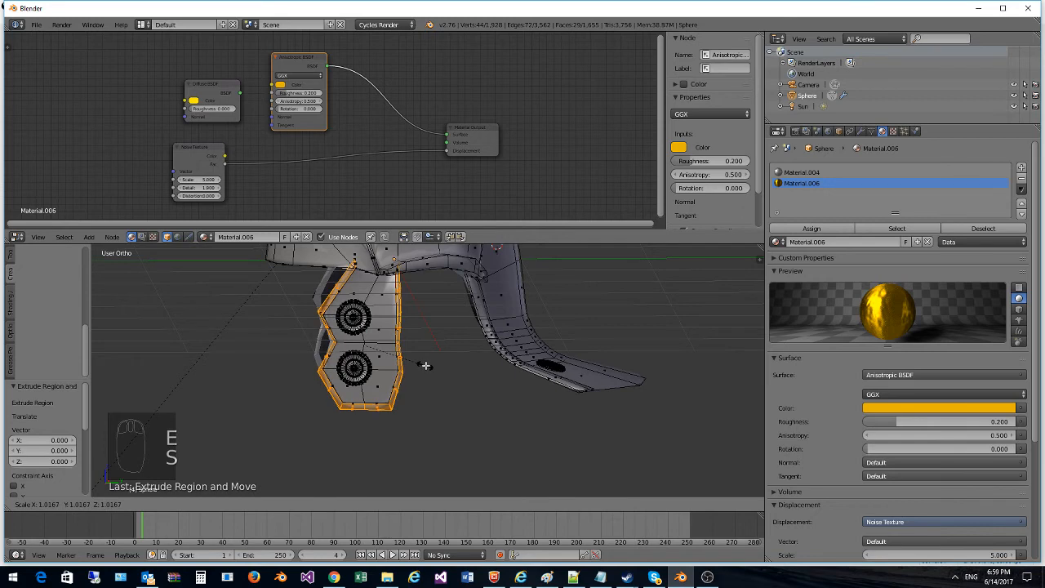
left_click(425, 365)
left_click(155, 503)
left_click(151, 495)
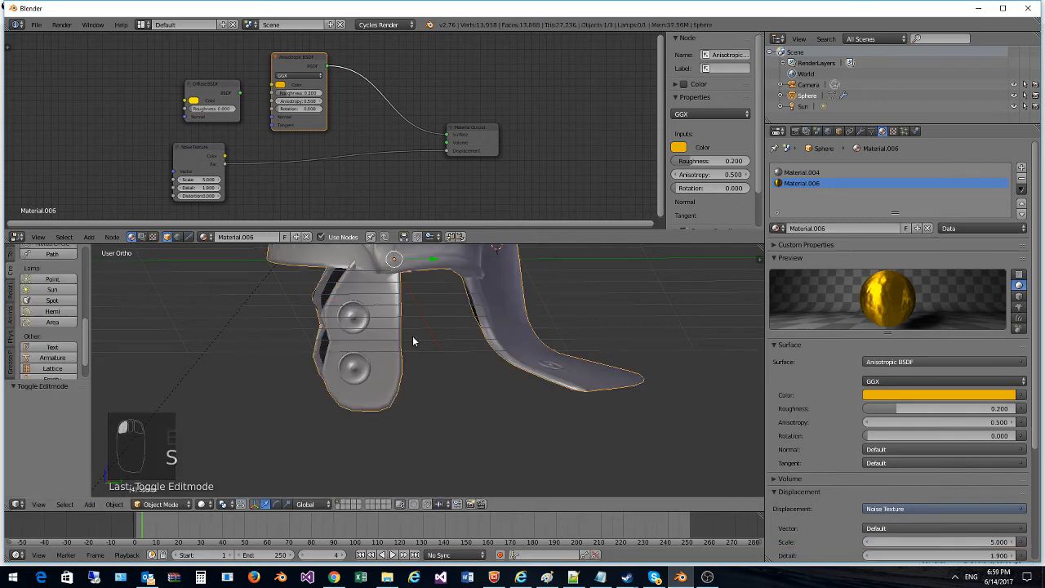
Step: Copy the golden-yellow surface colour of Material.006 into its Viewport Color
middle_click_drag(445, 333, 481, 335)
scroll(922, 229, "down", 5)
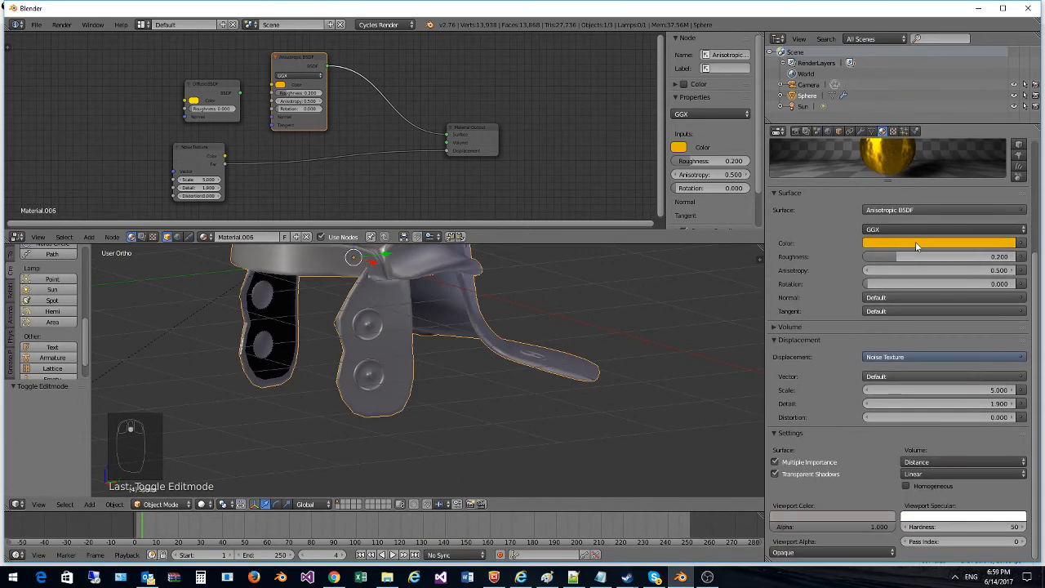
key("ctrl+v")
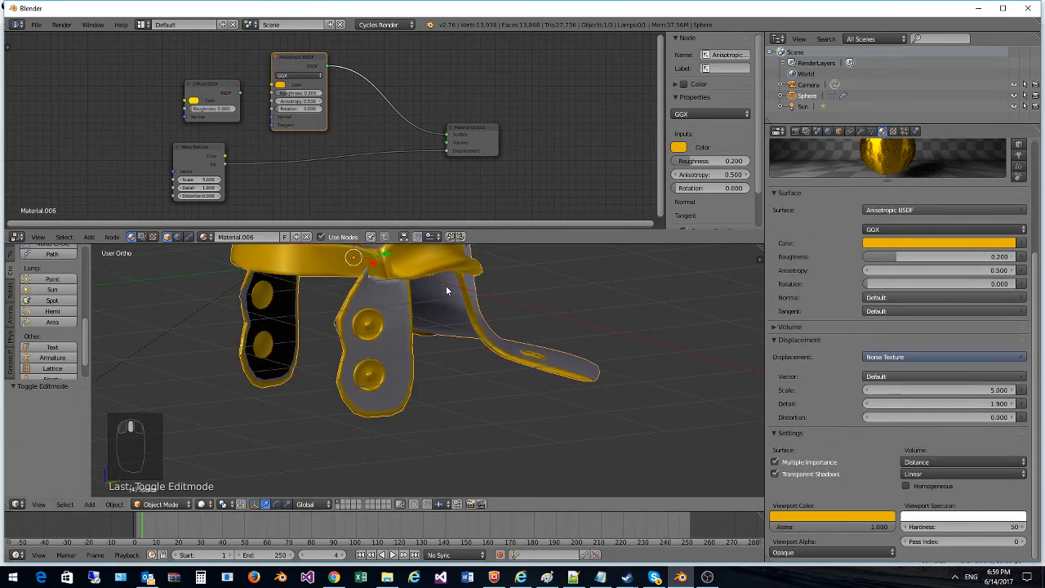
Step: Preview the whole helmet in Rendered viewport shading and examine the cheek guards and neck guard
middle_click_drag(446, 290, 210, 487)
left_click(164, 504)
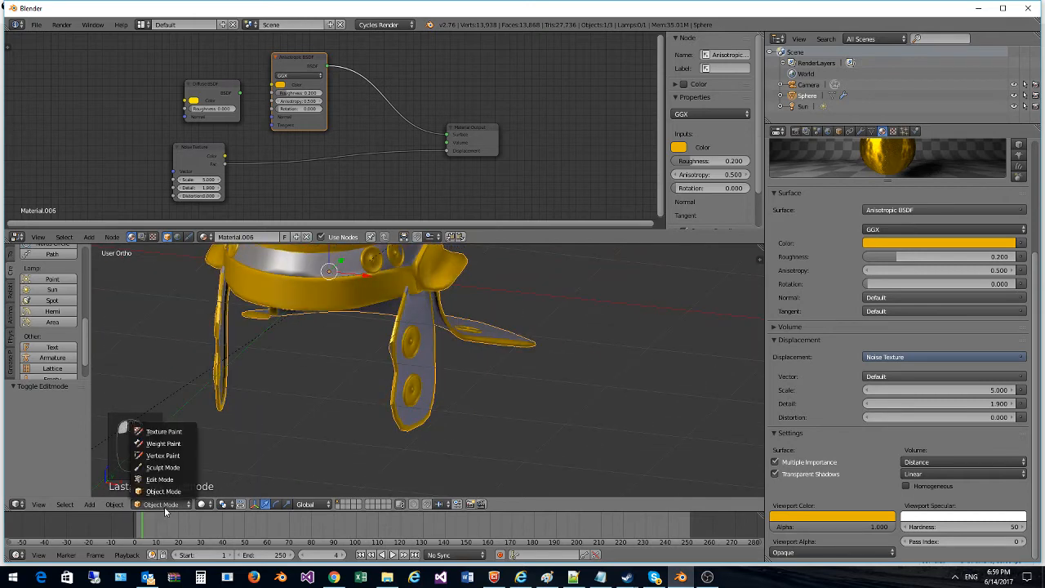
scroll(433, 355, "down", 3)
scroll(433, 355, "down", 5)
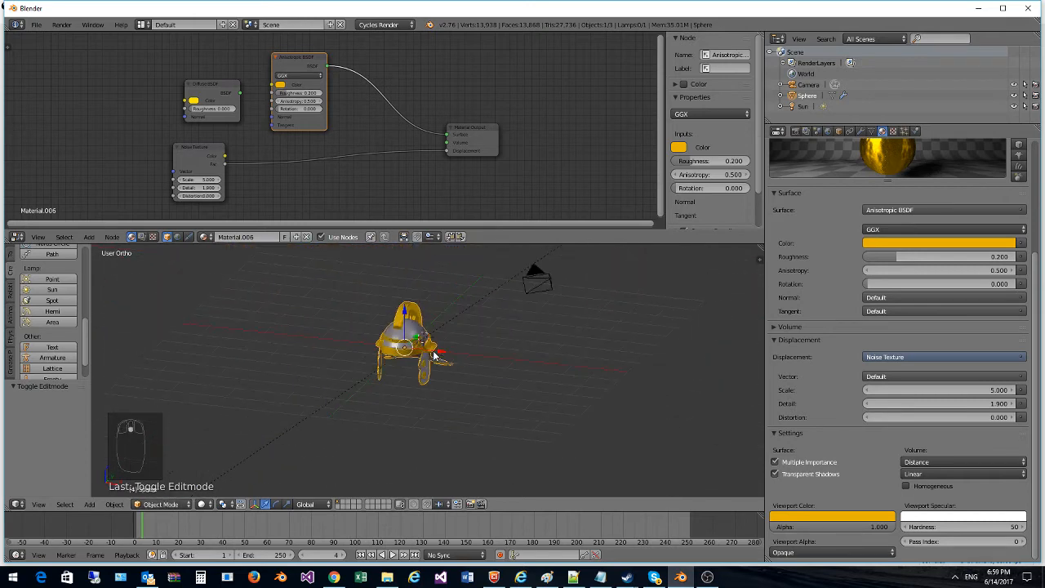
scroll(288, 455, "up", 4)
left_click(205, 504)
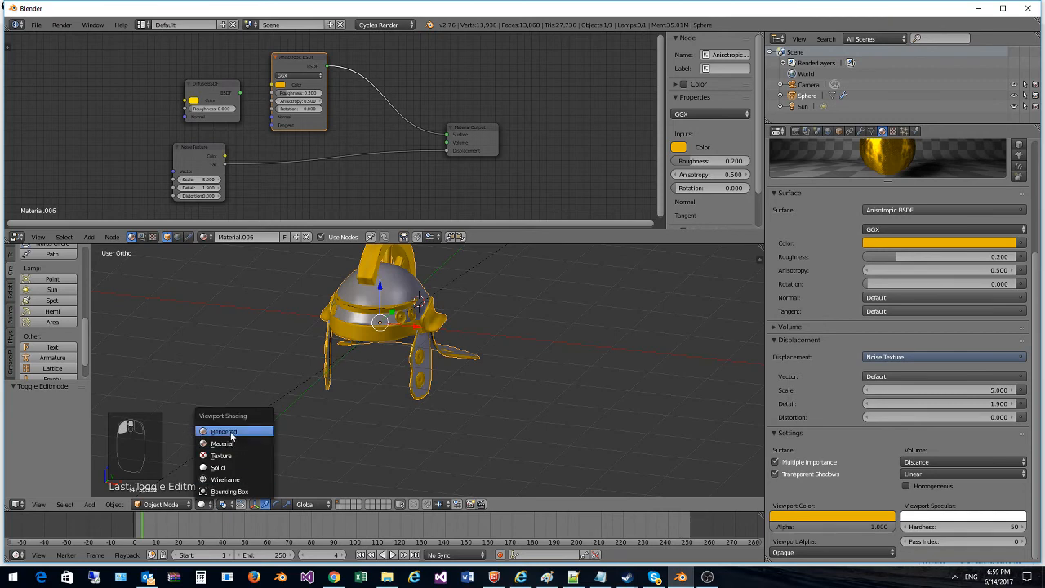
left_click(236, 433)
mouse_move(465, 376)
middle_mouse_down()
mouse_move(572, 365)
mouse_move(471, 349)
mouse_move(608, 348)
mouse_move(508, 338)
mouse_move(333, 354)
mouse_move(408, 351)
middle_mouse_up()
scroll(431, 361, "up", 5)
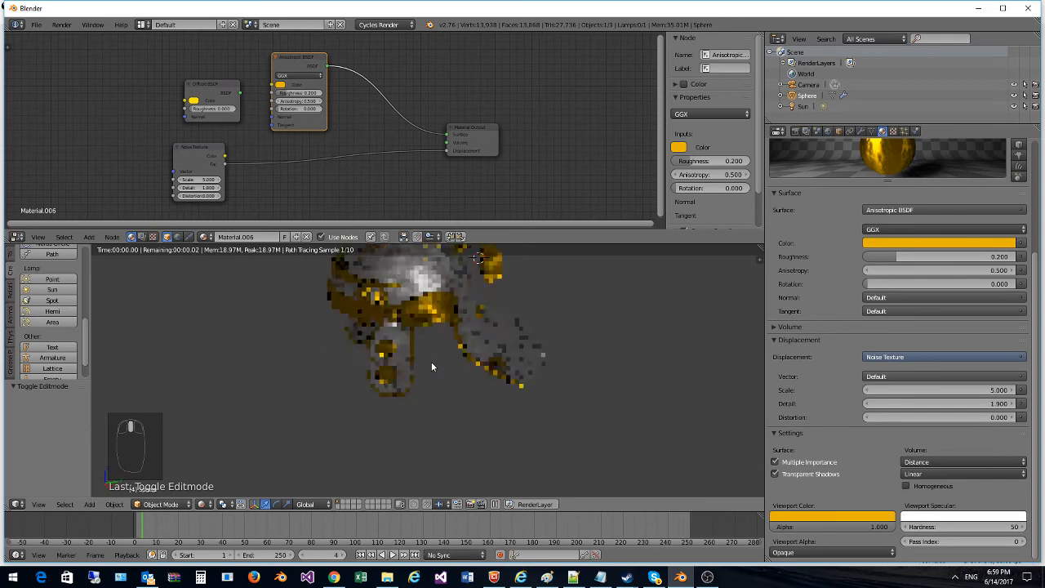
Step: Enlarge the 3D view over the node editor's area and switch the viewport back to Solid shading
key("ctrl+Up")
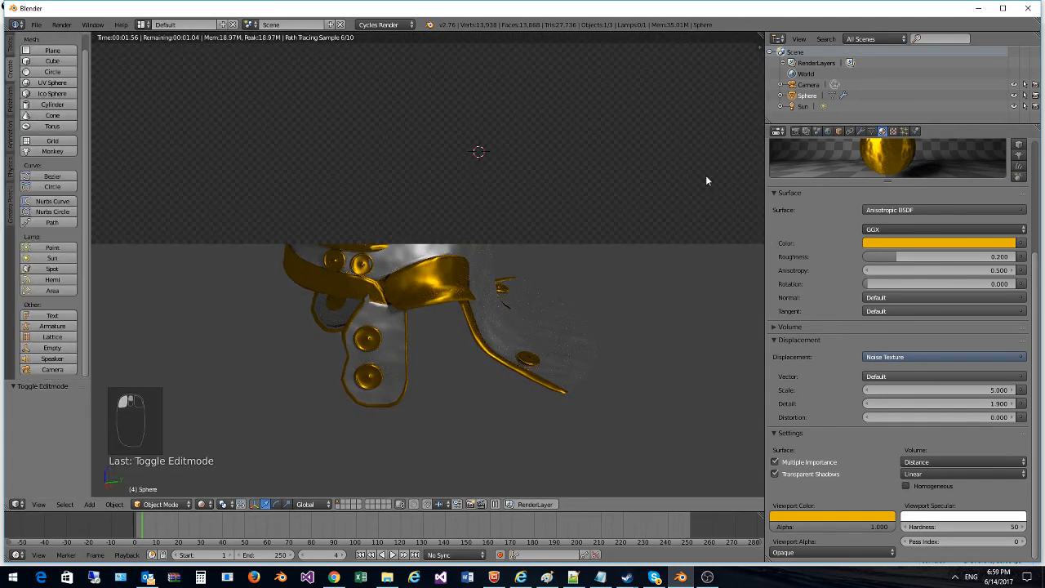
middle_click_drag(705, 175, 531, 336)
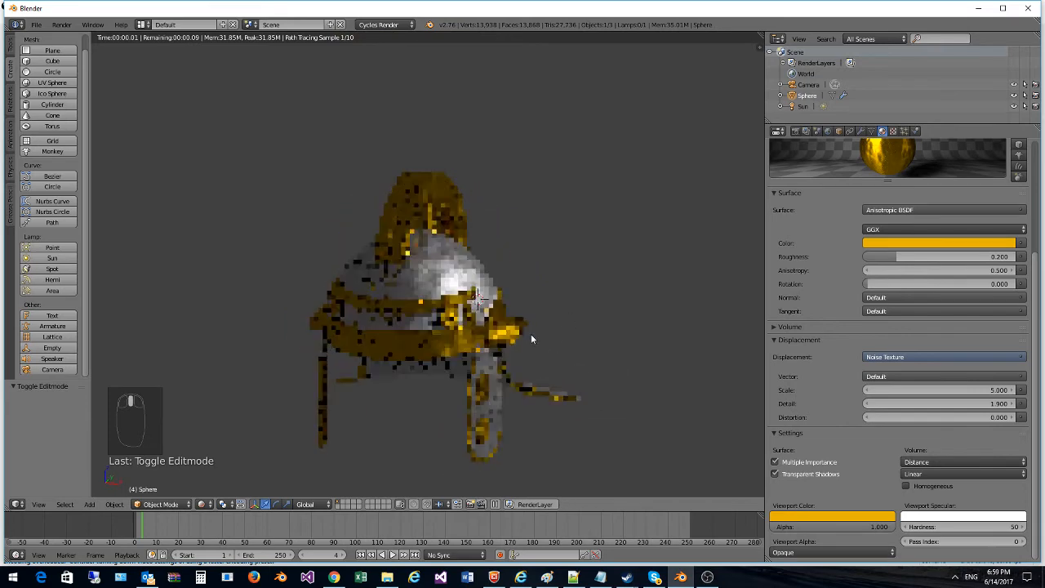
left_click(201, 504)
left_click(221, 472)
Step: Scale the whole helmet slightly narrower along the global X axis
middle_click_drag(394, 403, 459, 314)
key("s")
key("x")
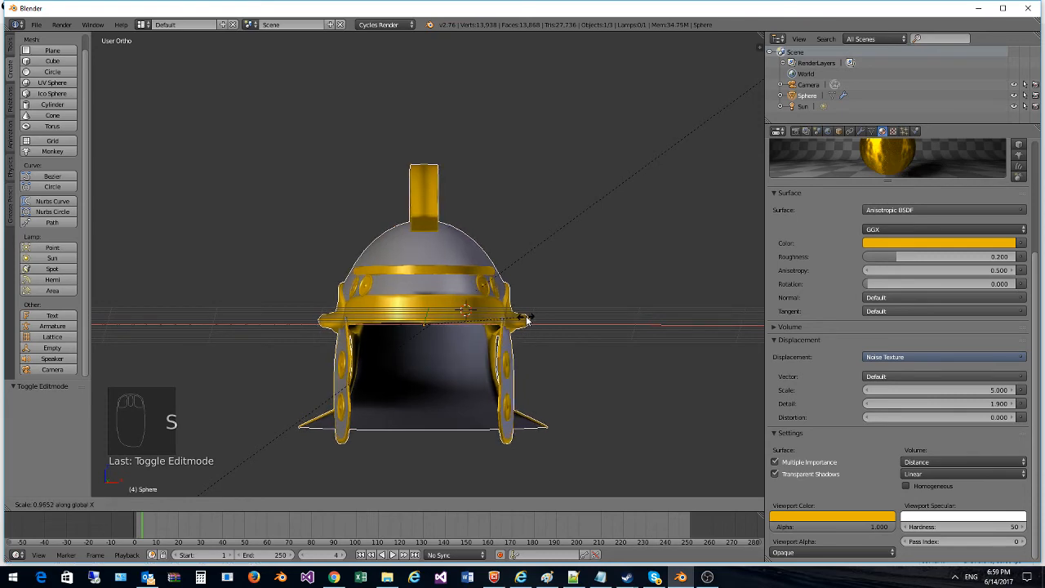
left_click(525, 320)
Step: Enter Edit Mode and select the outer strip of crest faces from the front end up to the top of the arch
middle_click_drag(524, 320, 462, 394)
left_click(160, 504)
left_click(155, 491)
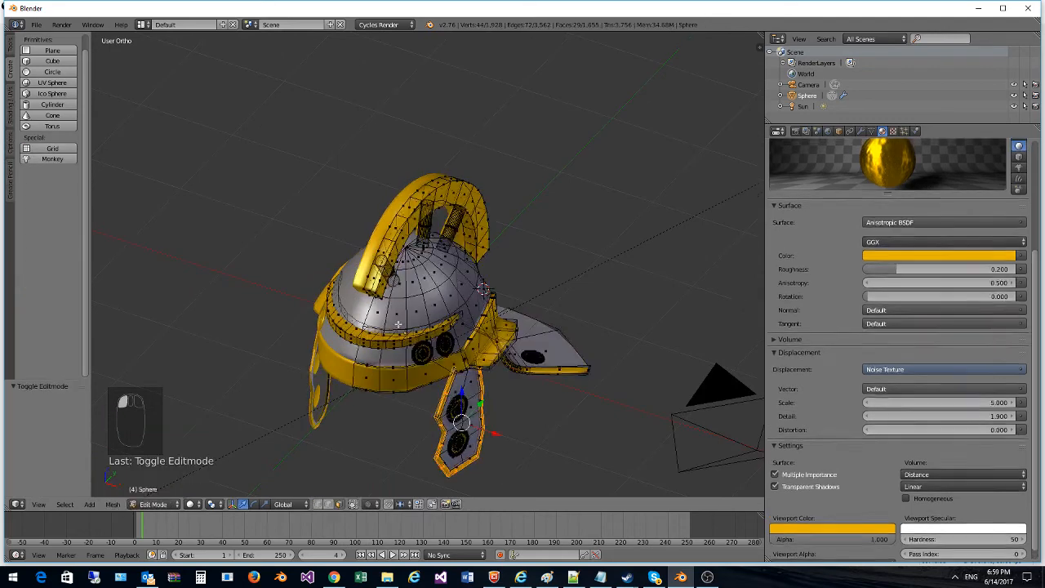
middle_click_drag(326, 351, 432, 385)
scroll(395, 292, "up", 3)
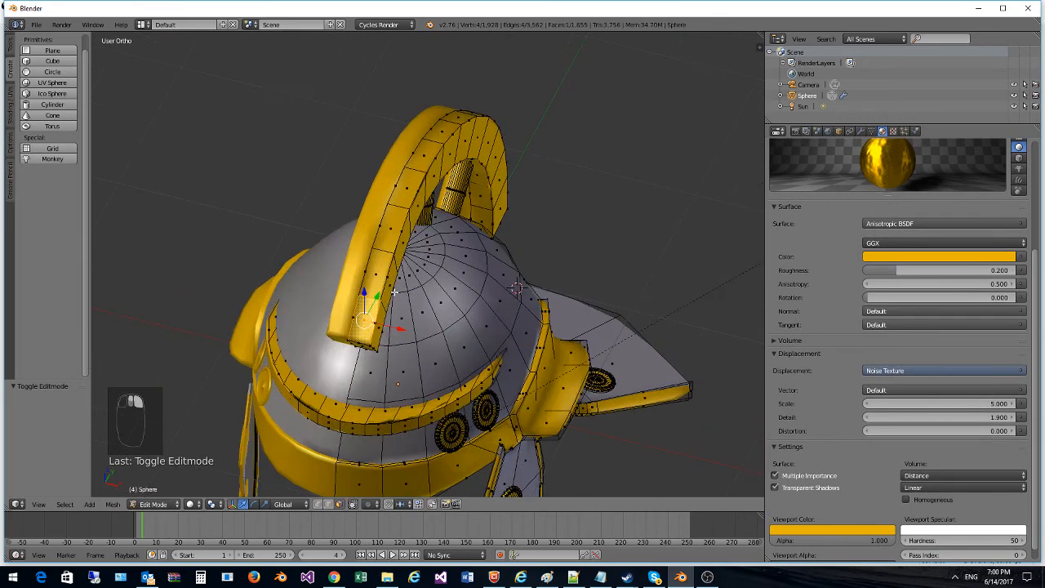
right_click(381, 273, "shift")
right_click(393, 229, "shift")
right_click(406, 180, "shift")
right_click(428, 150, "shift")
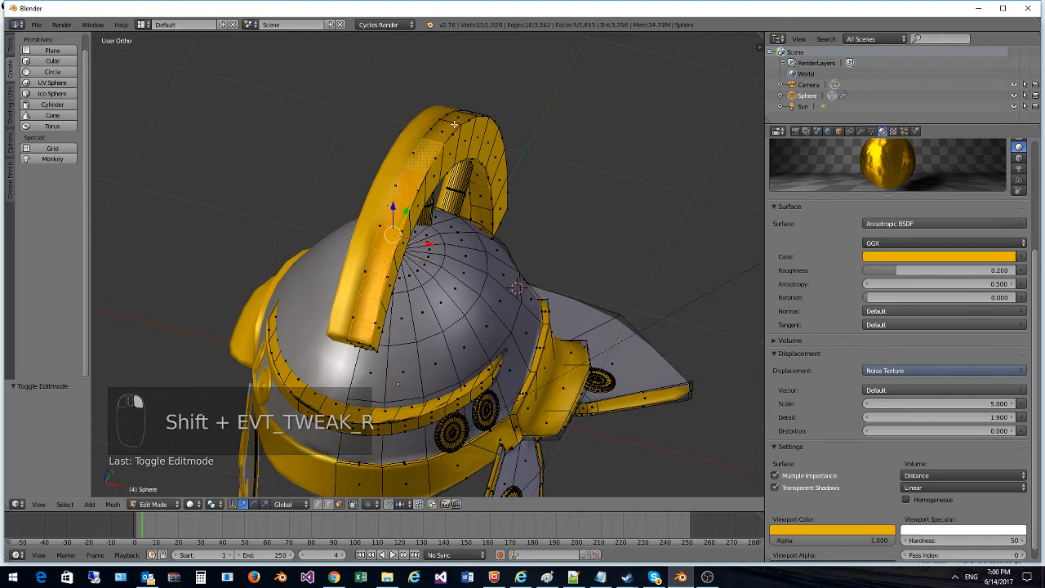
right_click(448, 128, "shift")
Step: Extend the selection along the crest's outer strip from the top down to its rear end
middle_click_drag(447, 128, 467, 239)
right_click(494, 244, "shift")
right_click(530, 265, "shift")
right_click(561, 290, "shift")
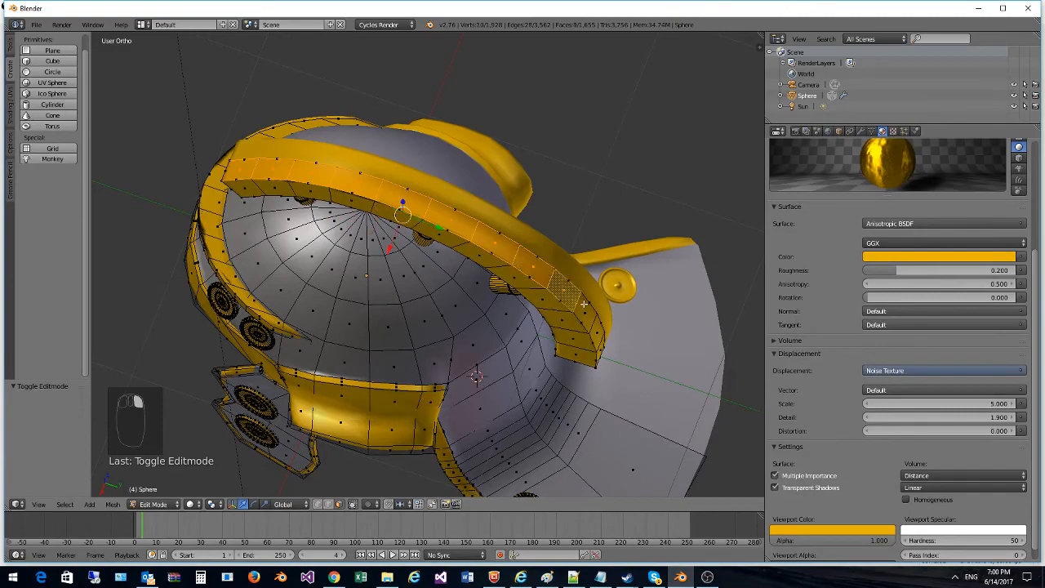
right_click(594, 323, "shift")
right_click(599, 330, "shift")
middle_click_drag(599, 329, 519, 263)
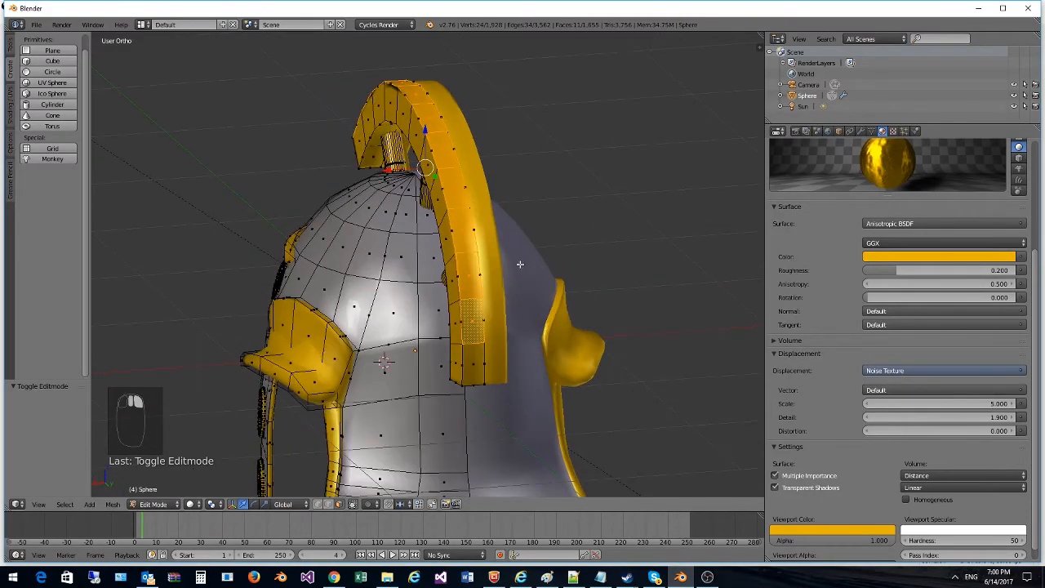
right_click(471, 362, "shift")
Step: Add a vertex group to the helmet mesh and assign the selected crest faces to it
middle_click_drag(471, 363, 595, 308)
scroll(595, 308, "down", 4)
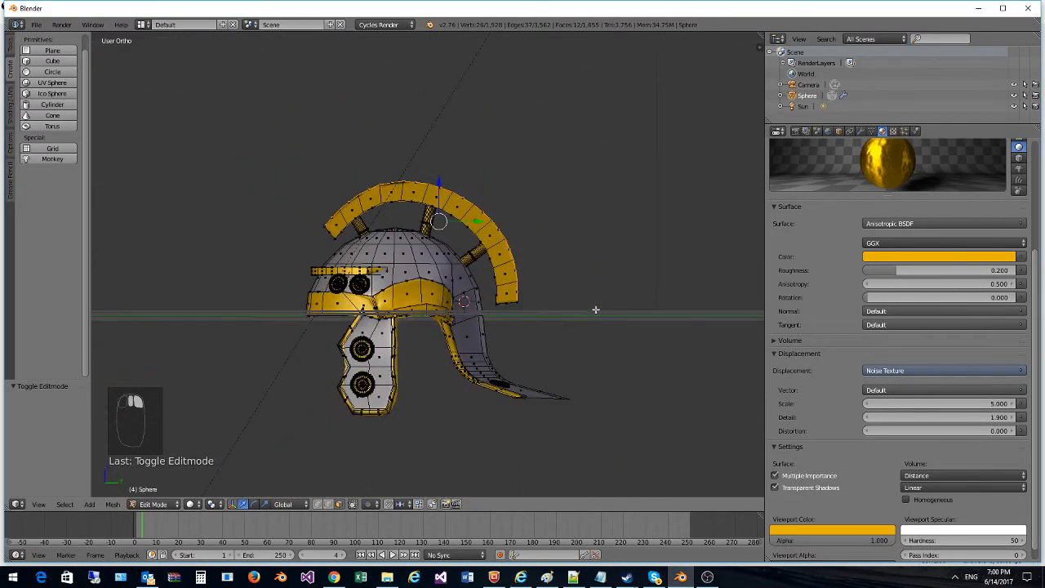
left_click(871, 131)
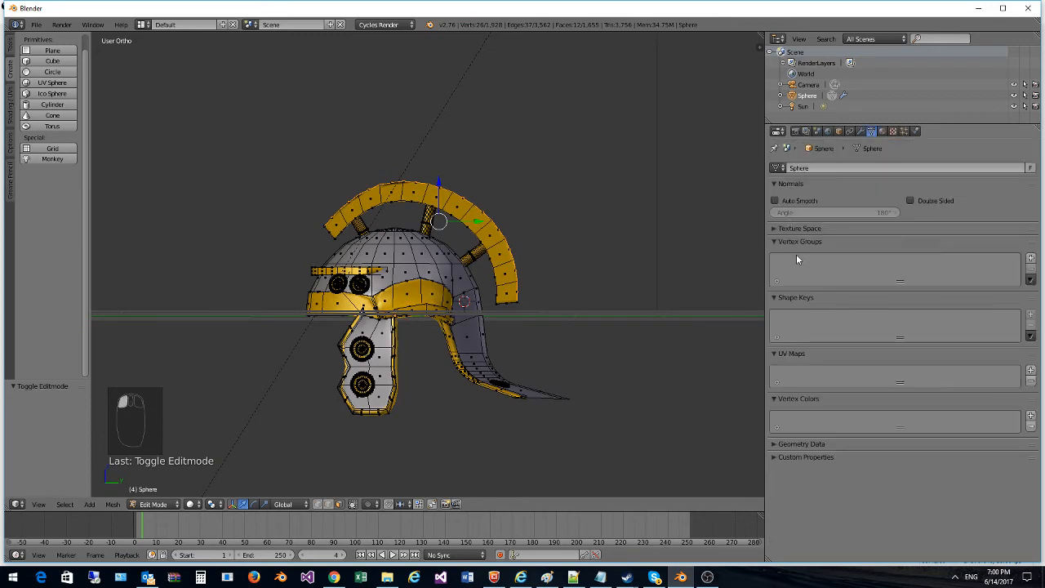
left_click(1030, 258)
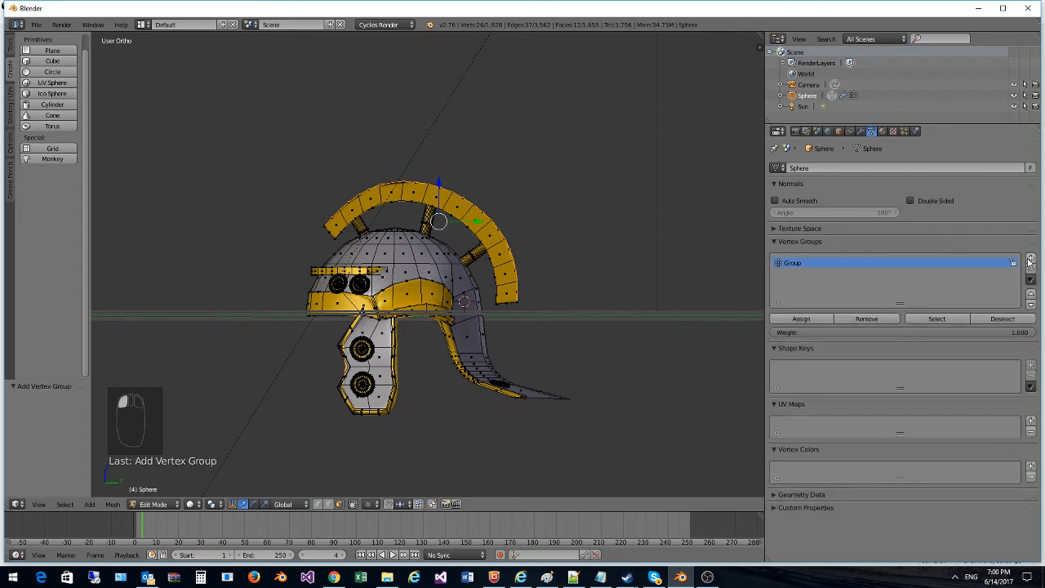
left_click(806, 318)
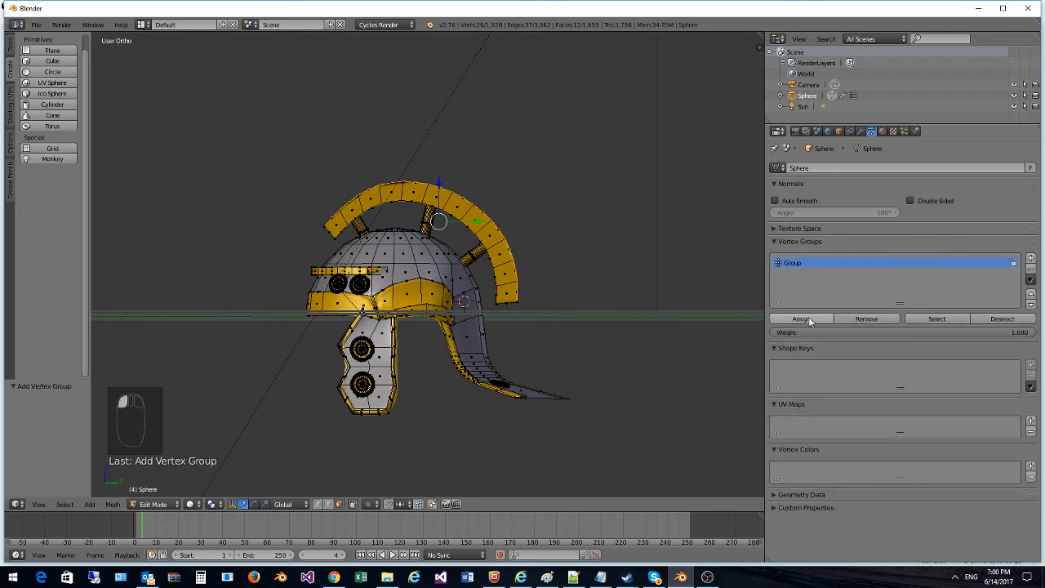
Step: Return to Object Mode, add a particle system to the helmet and set its type to Hair
left_click(914, 135)
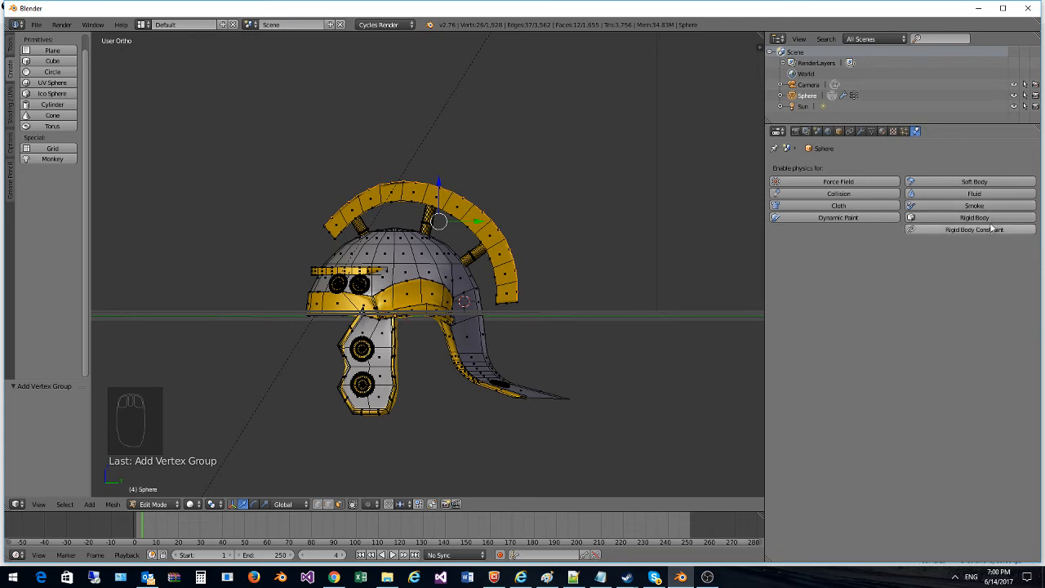
left_click(893, 131)
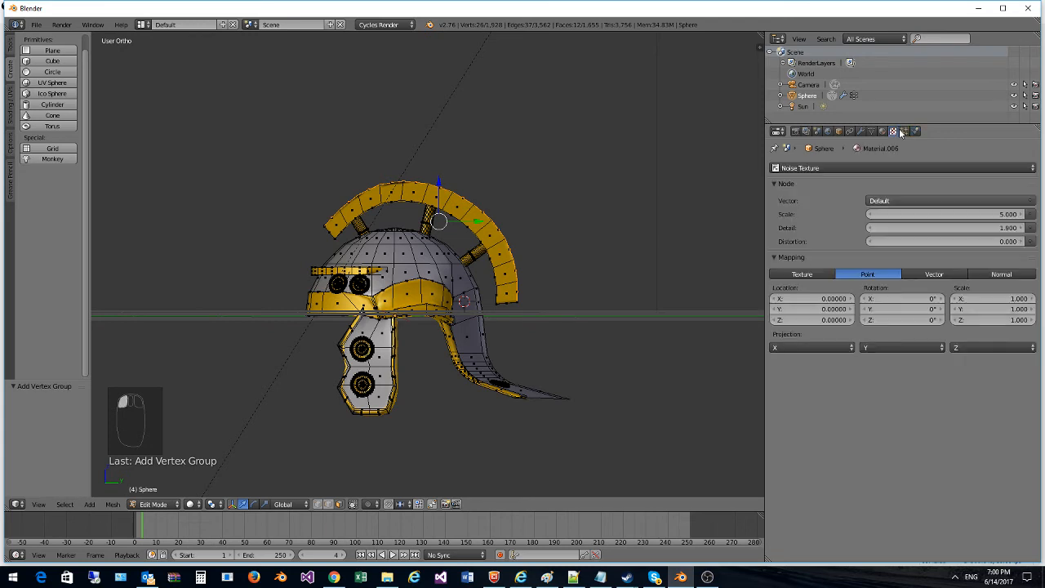
left_click(904, 131)
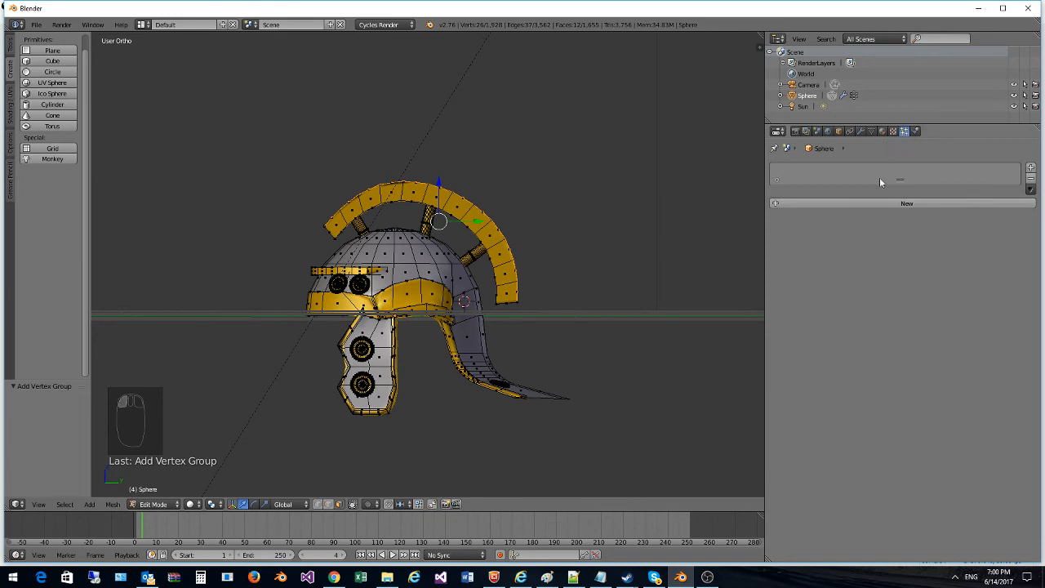
left_click(155, 504)
left_click(160, 493)
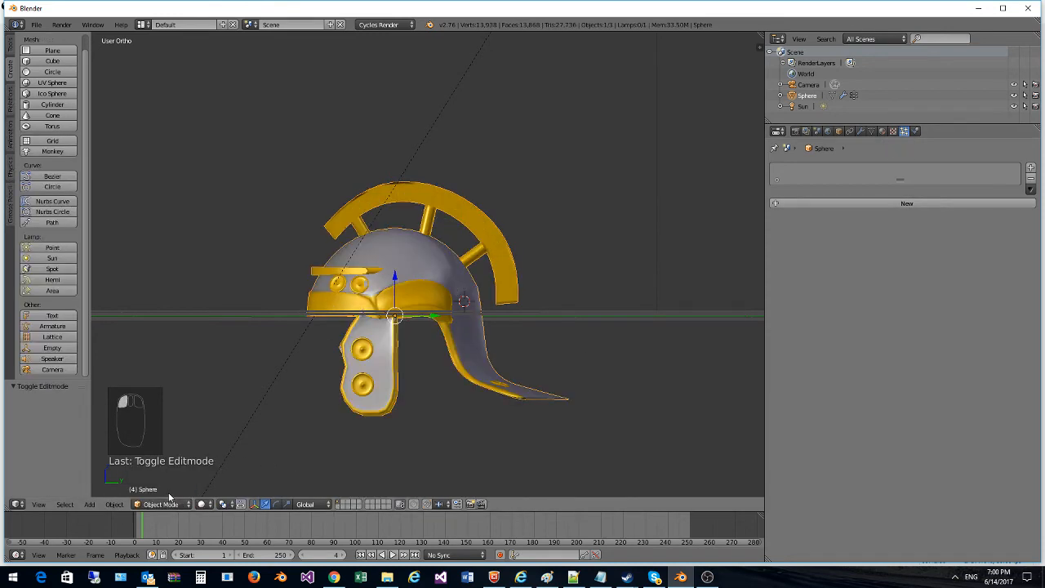
left_click(864, 204)
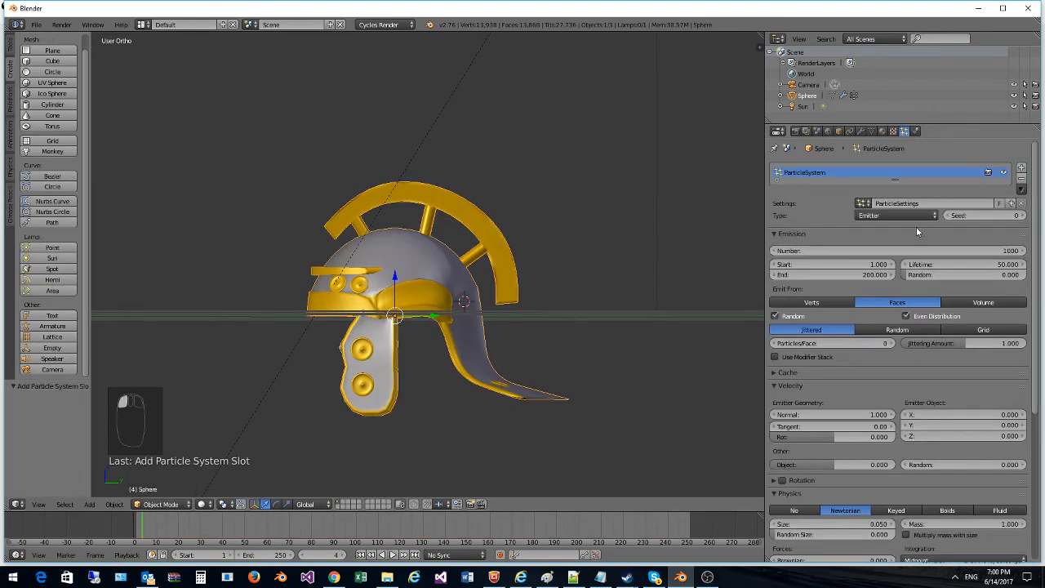
left_click(890, 215)
left_click(867, 192)
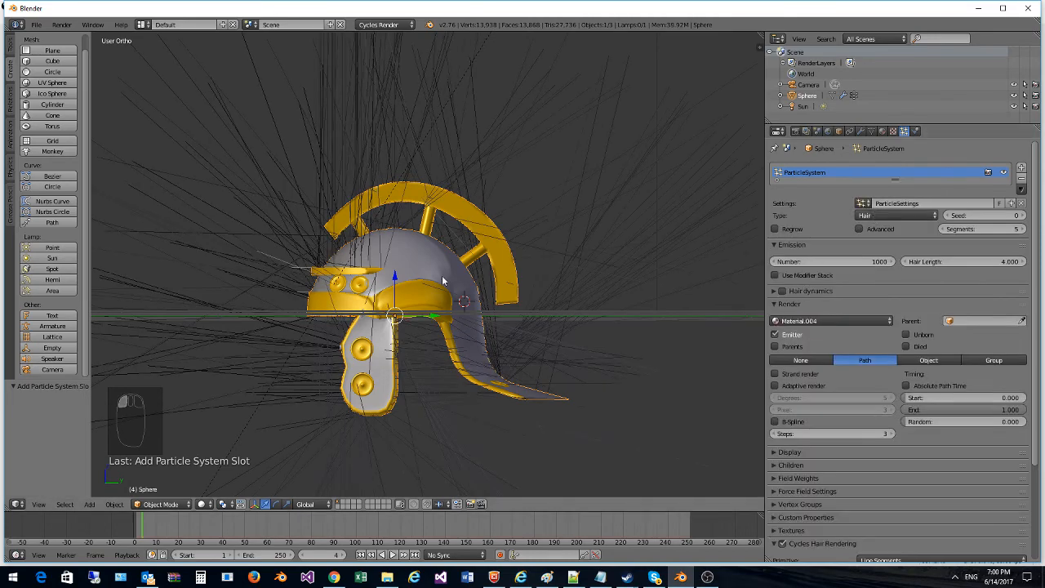
Step: Try rendering the hair particles as Group and as Object, looking for a group to use as the Dupli Group
middle_click_drag(442, 275, 392, 290)
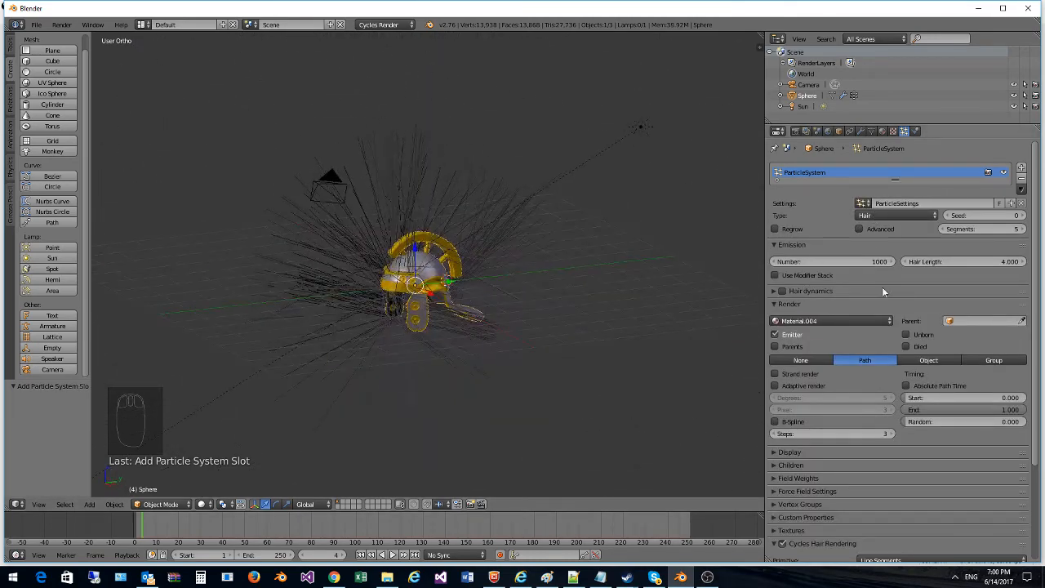
scroll(941, 391, "down", 2)
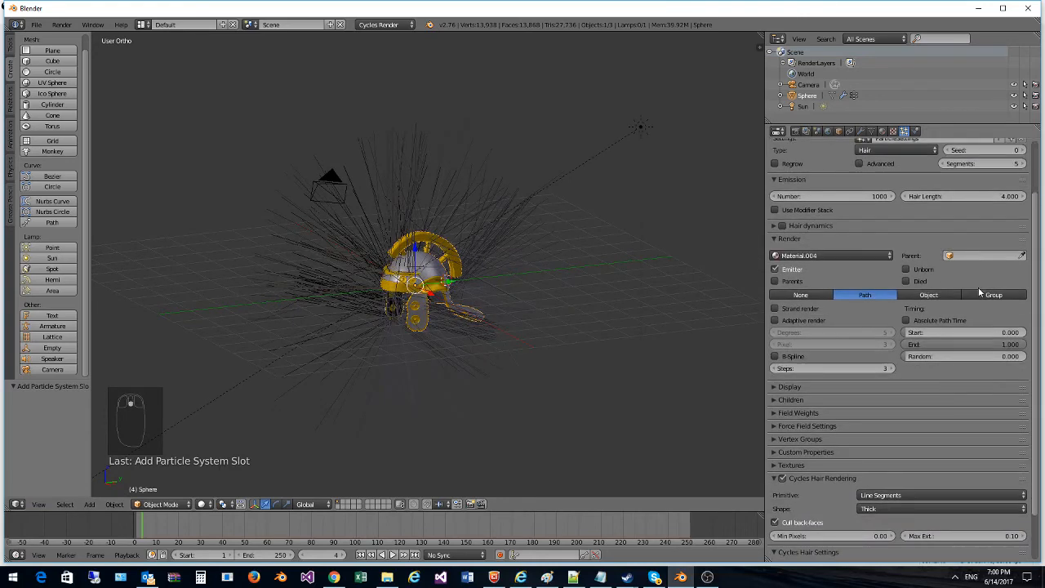
left_click(983, 294)
left_click(898, 308)
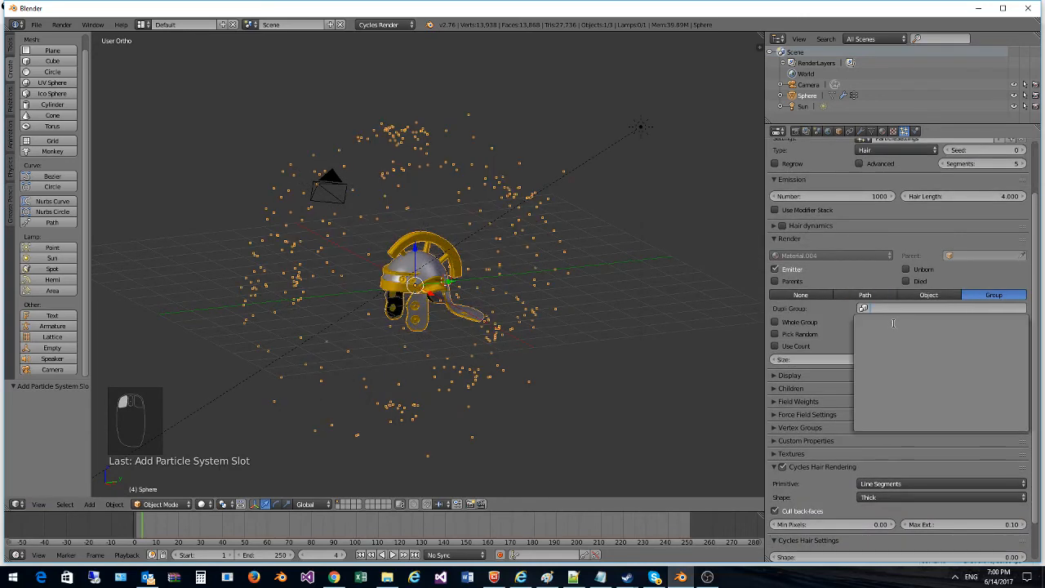
left_click(931, 296)
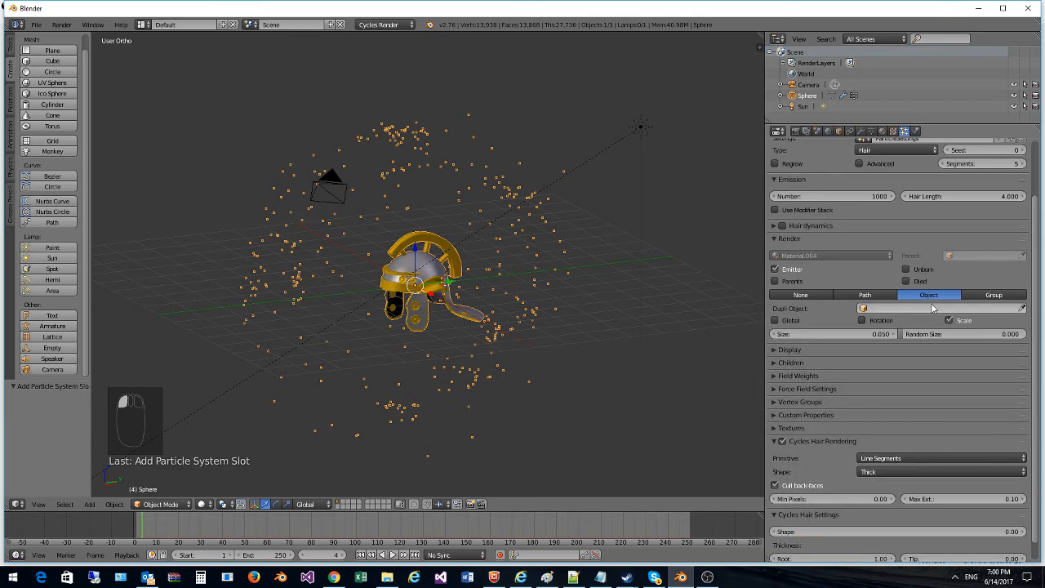
left_click(978, 296)
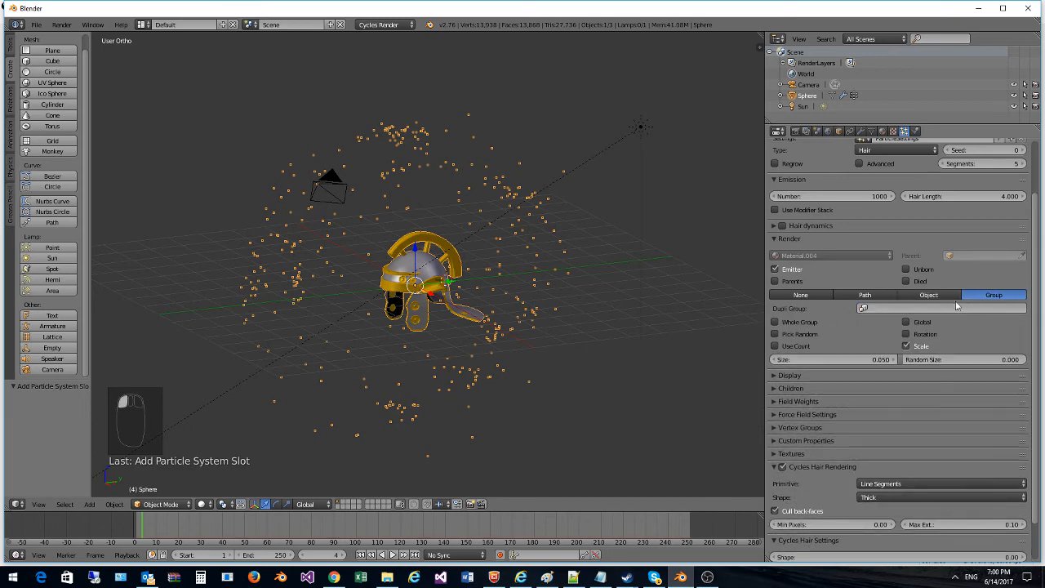
left_click(913, 309)
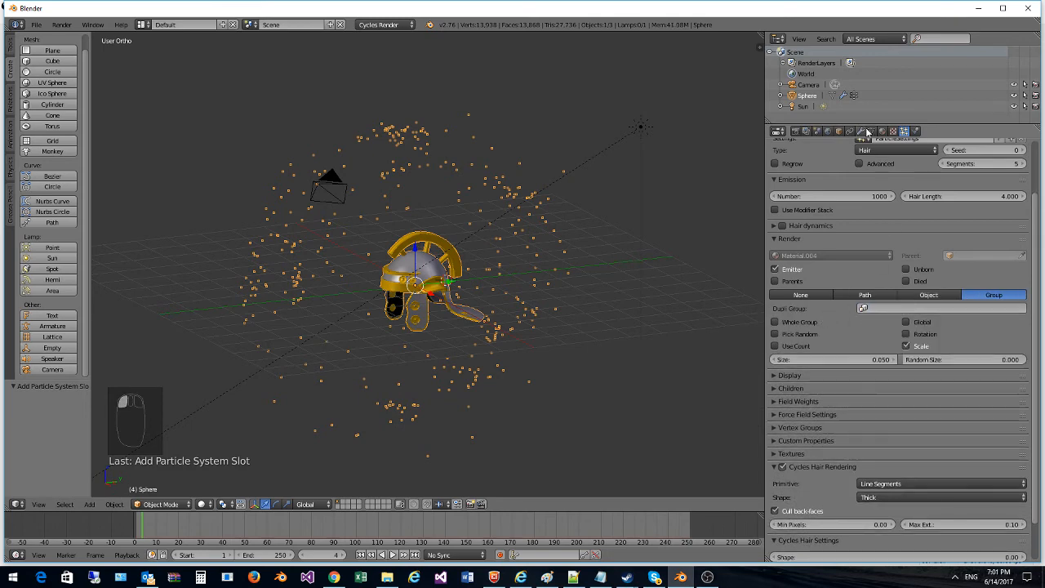
Step: Check the helmet's vertex group list, then set the hair particles to render as Object
left_click(871, 131)
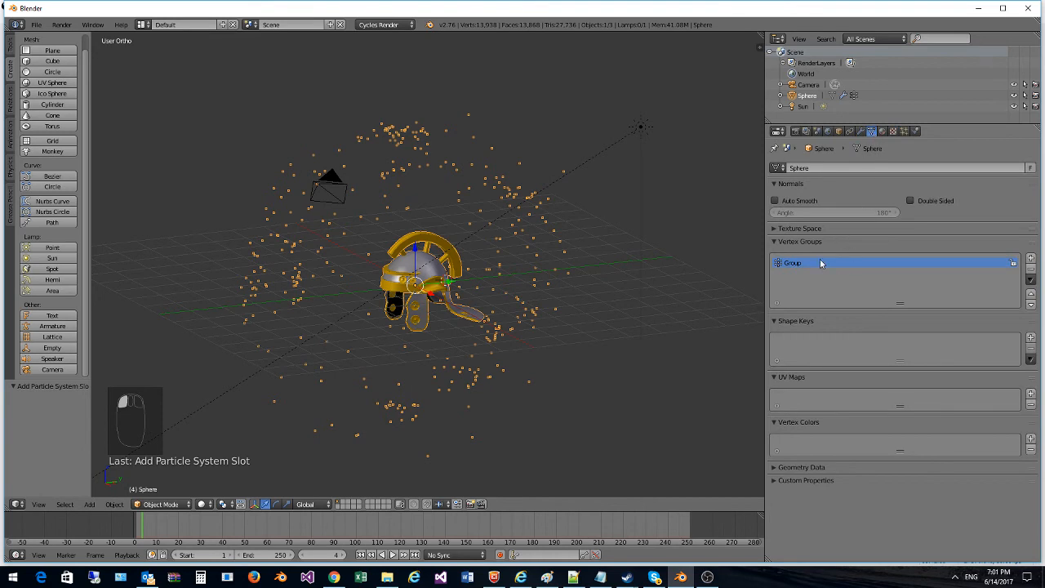
left_click(915, 131)
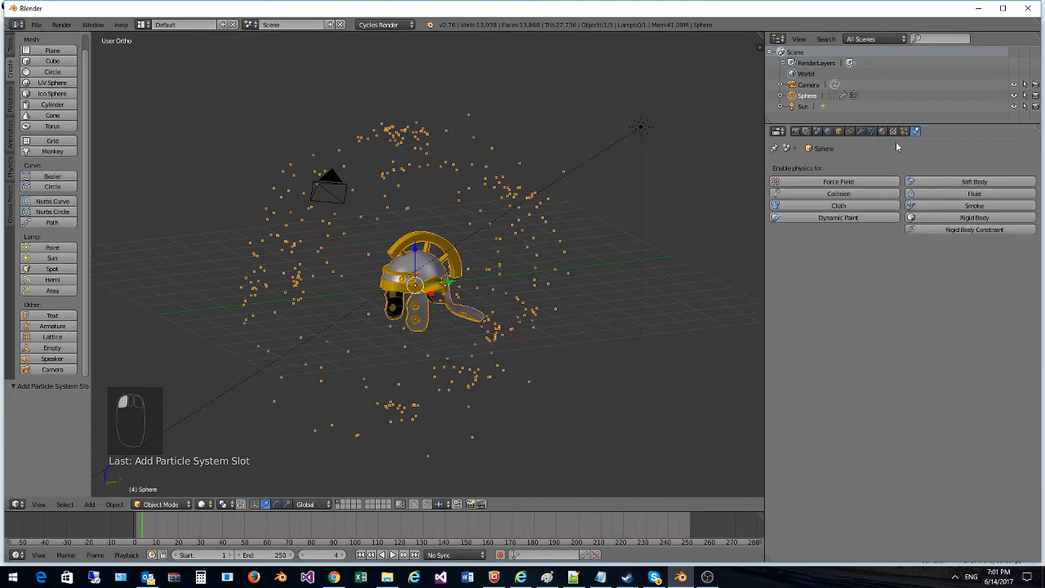
left_click(904, 131)
left_click(915, 297)
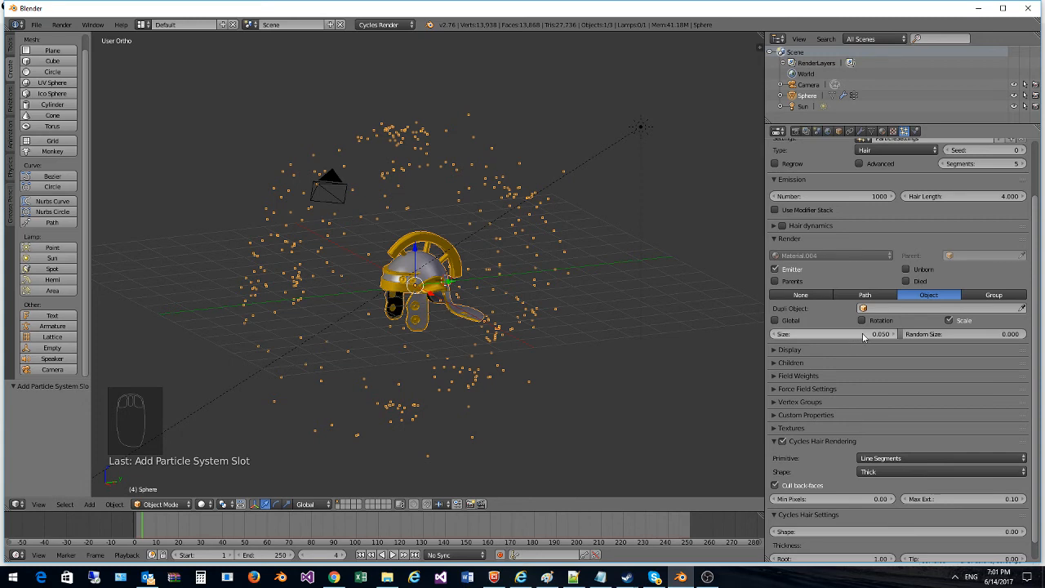
Step: Try rendering the hair particles as Group, toggling Whole Group and checking for a group to use as the Dupli Group
left_click(971, 295)
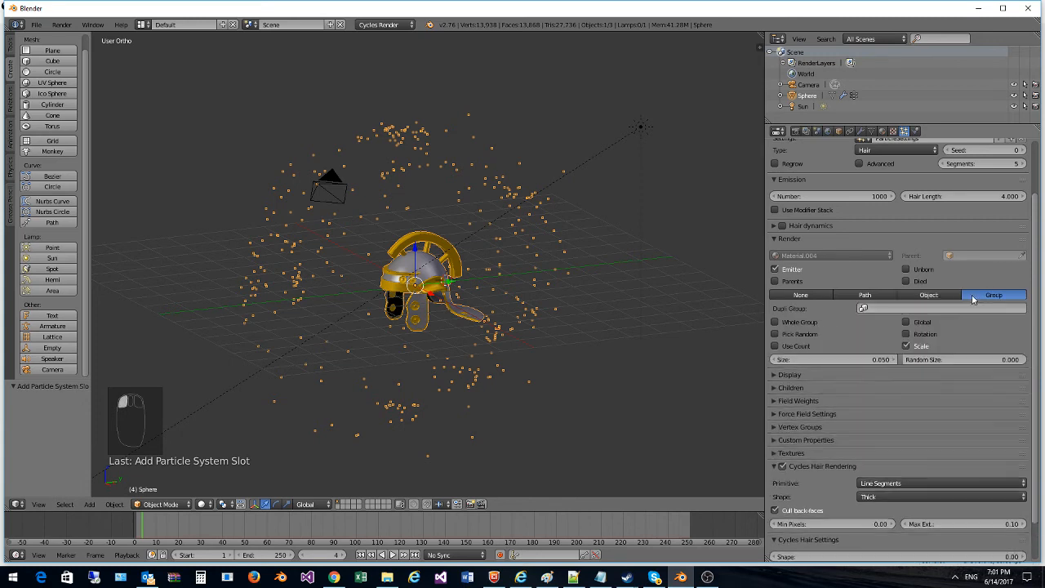
left_click(927, 311)
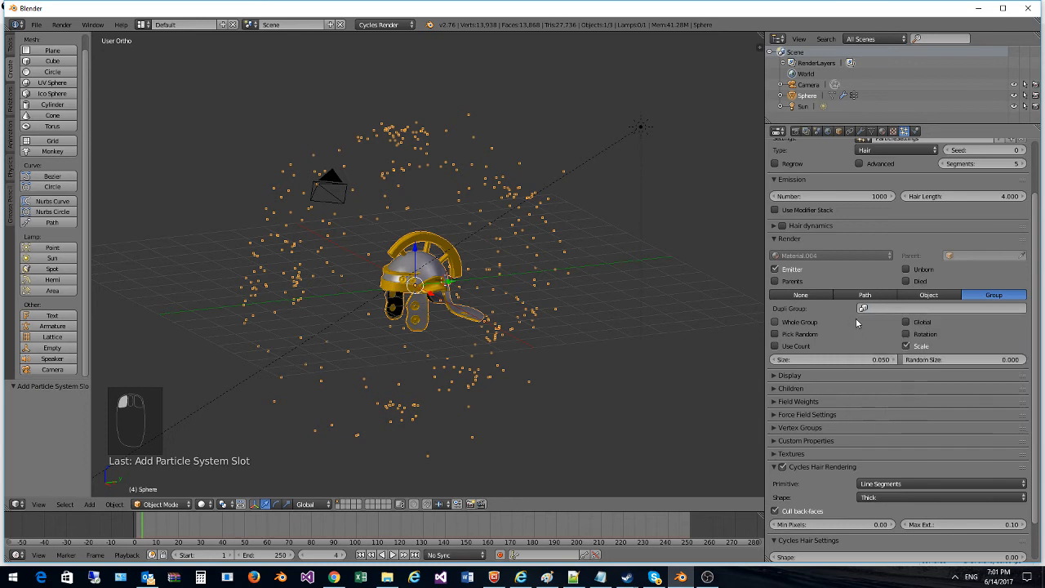
left_click(842, 318)
left_click(875, 308)
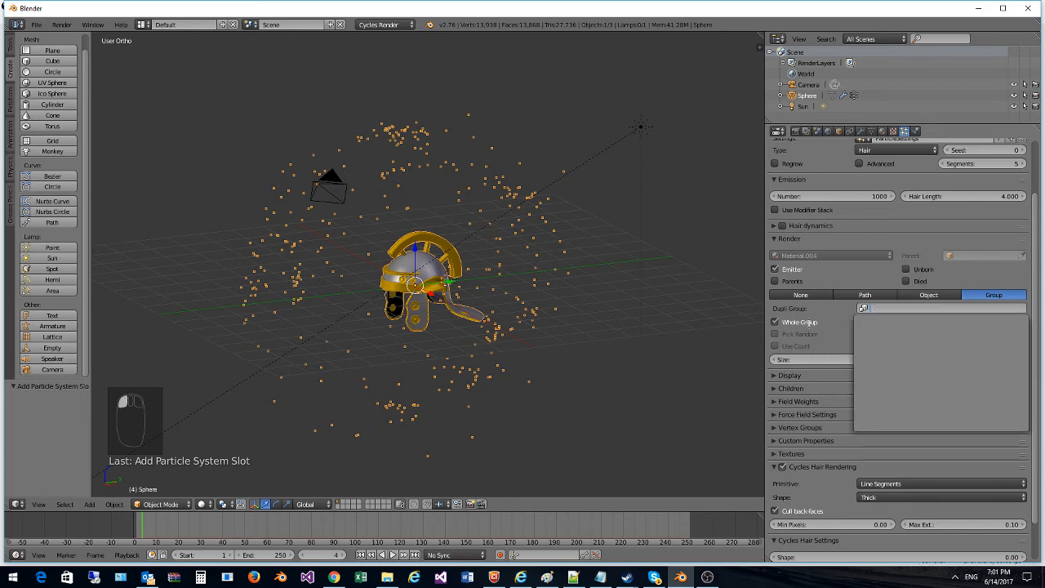
left_click(808, 325)
left_click(894, 310)
left_click(856, 315)
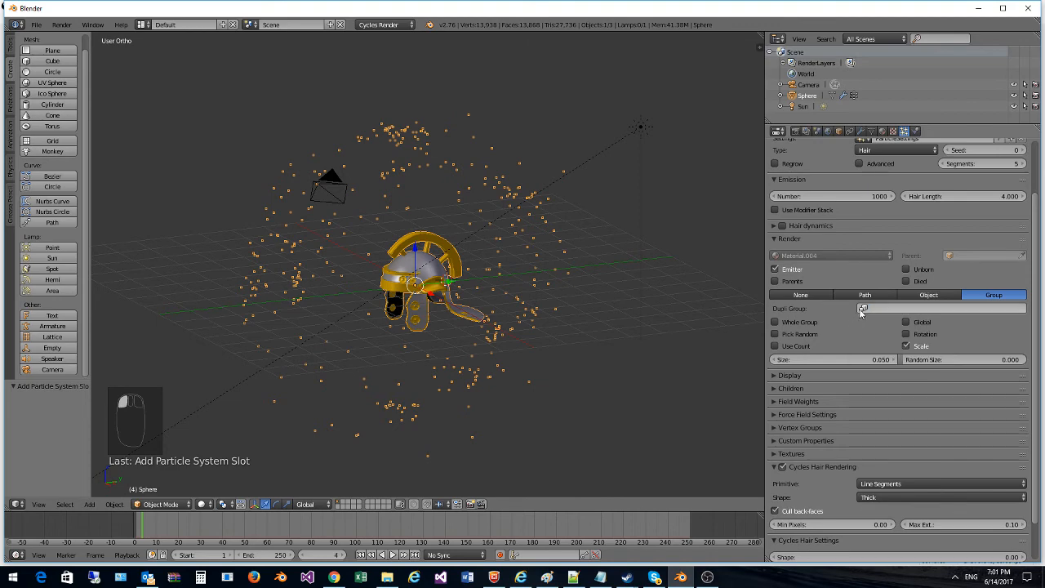
Step: Enter Edit Mode and assign the selected crest faces to a new vertex group on the helmet mesh
left_click(870, 130)
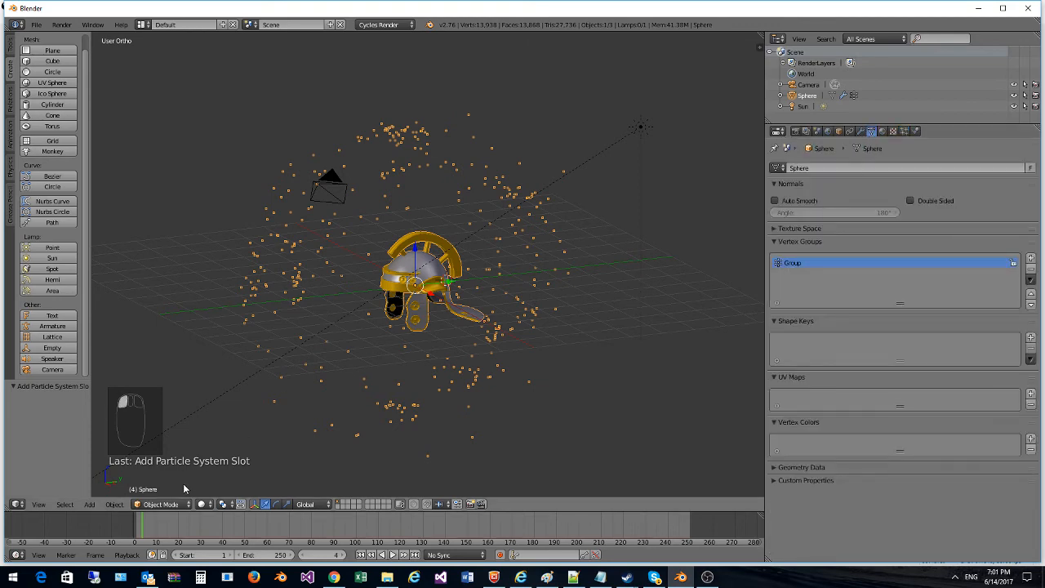
left_click(160, 504)
left_click(160, 480)
scroll(295, 272, "up", 4)
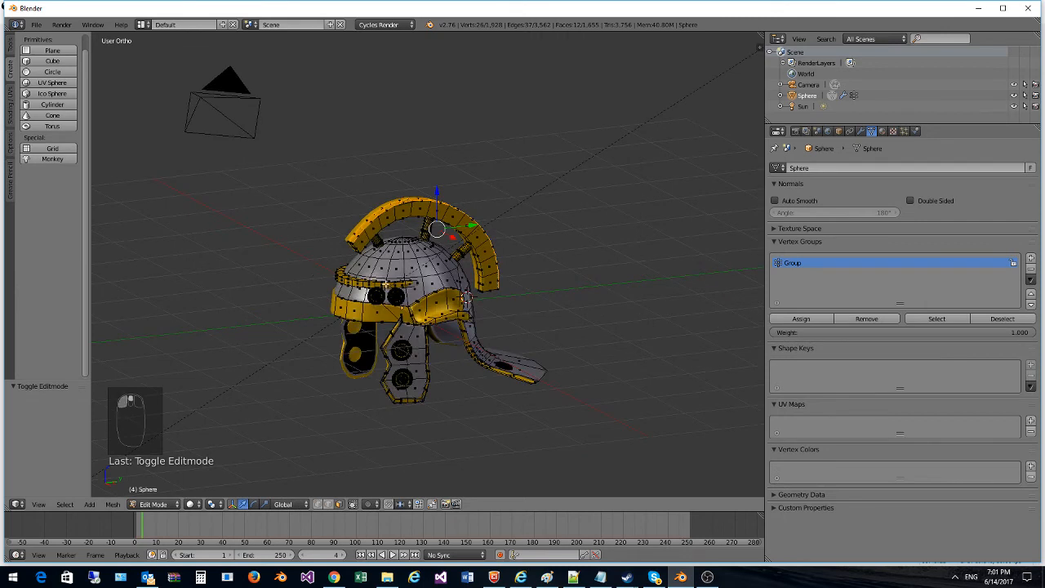
key("ctrl+g")
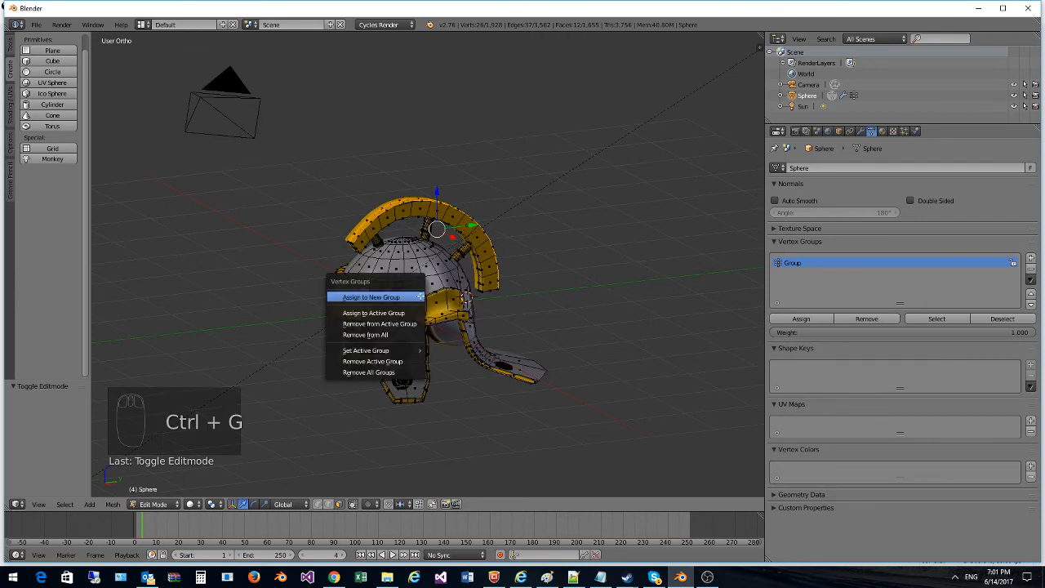
left_click(410, 297)
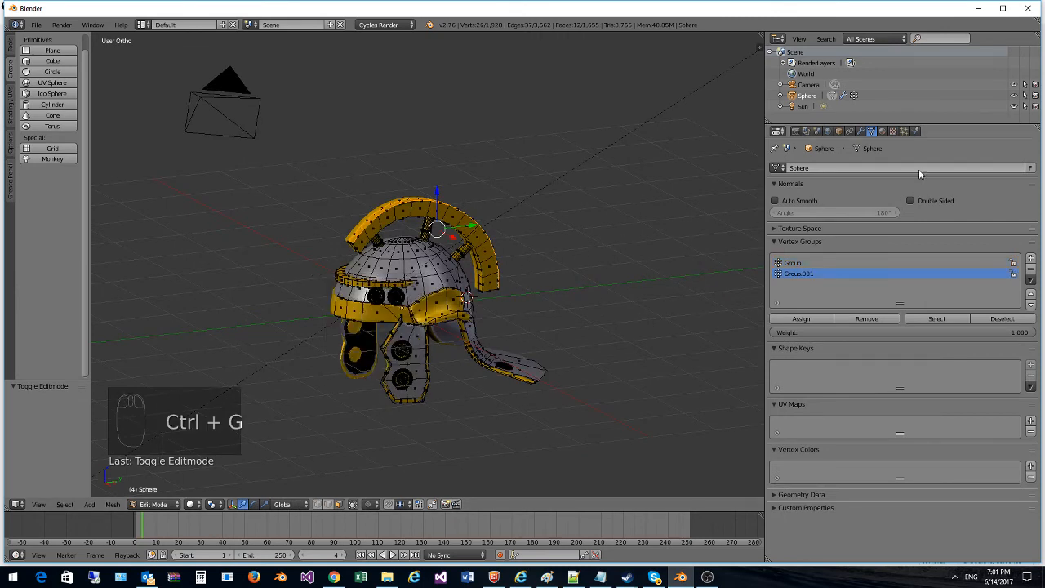
left_click(815, 320)
Step: Go back to the helmet's particle settings, check the Dupli Group choices, and return to Object Mode
left_click(915, 131)
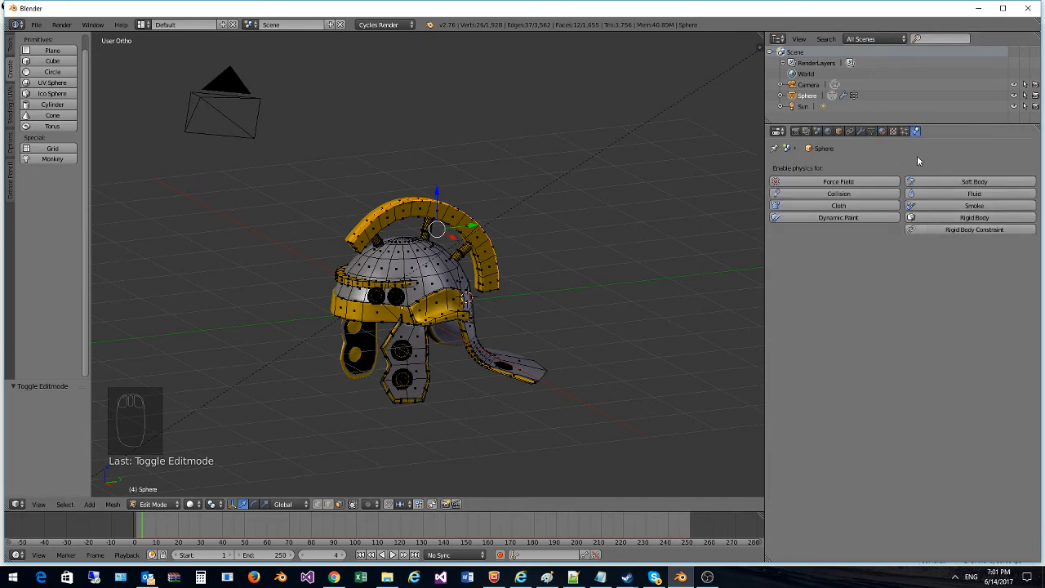
left_click(904, 132)
left_click(918, 308)
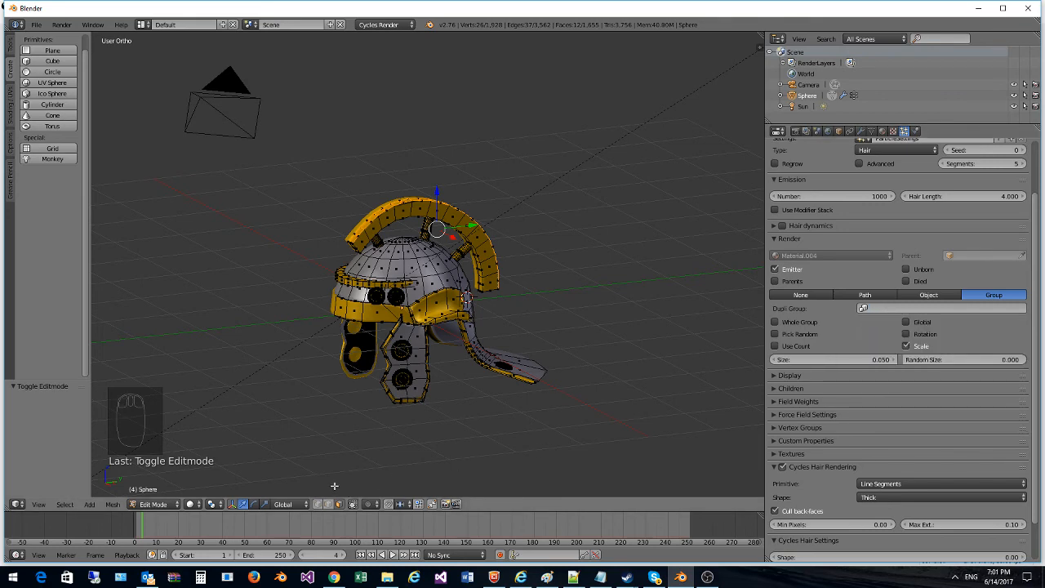
scroll(844, 359, "up", 4)
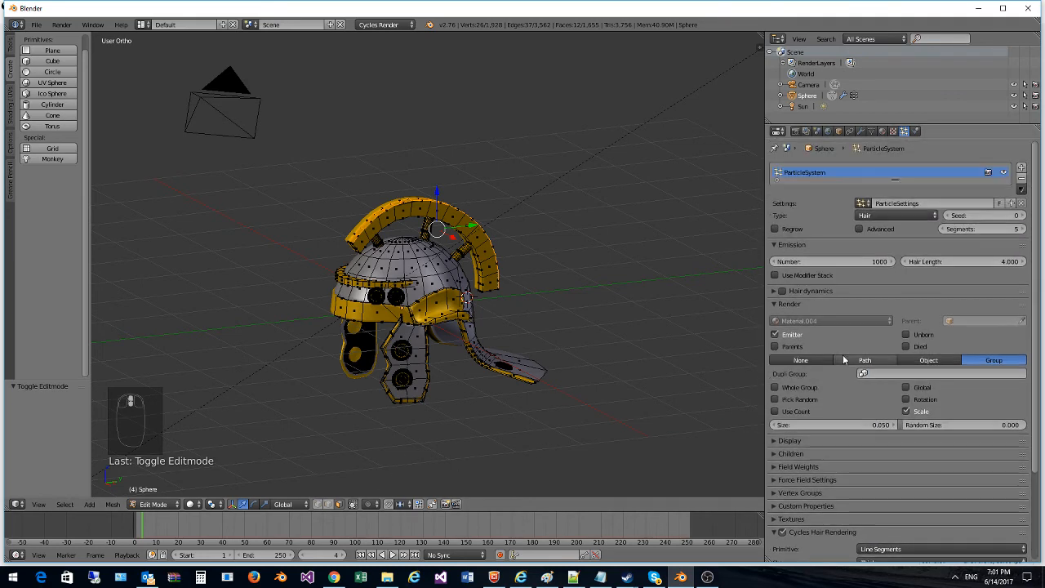
left_click(163, 503)
left_click(167, 492)
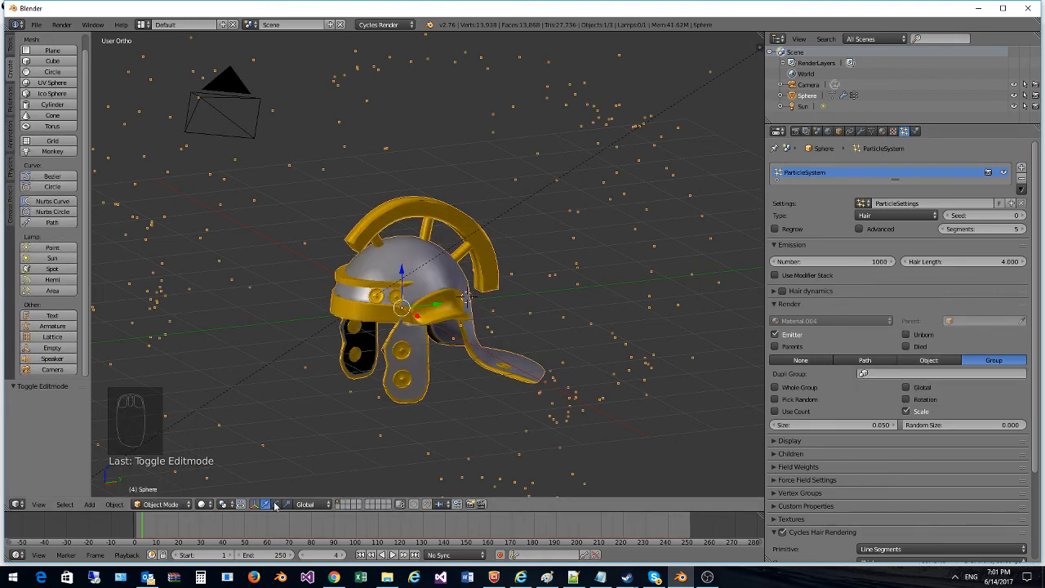
left_click(179, 504)
left_click(178, 490)
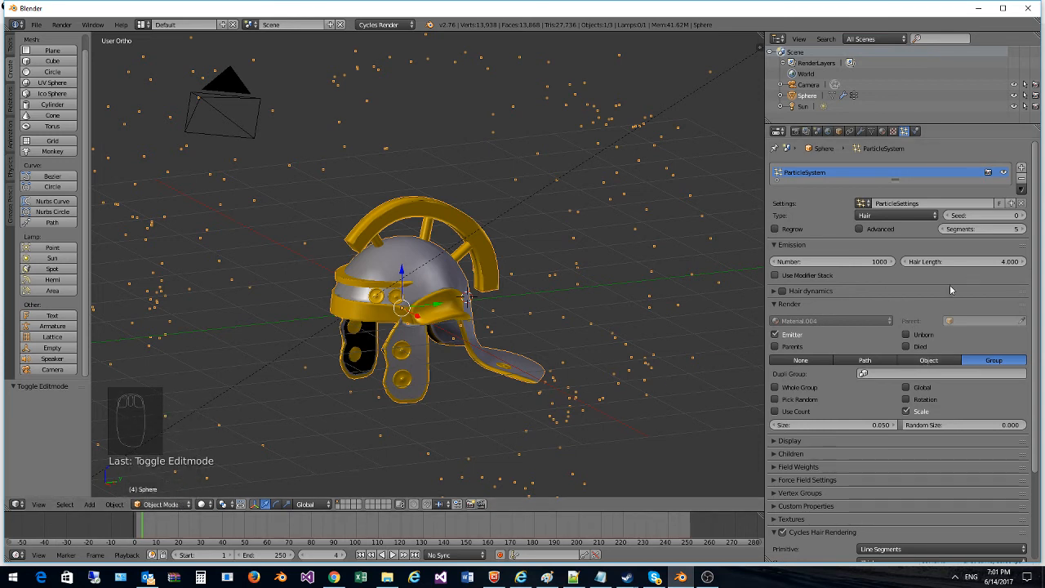
Step: Try the Object and None render modes for the hair particles, then set them to render as Path
middle_click_drag(508, 351, 535, 314)
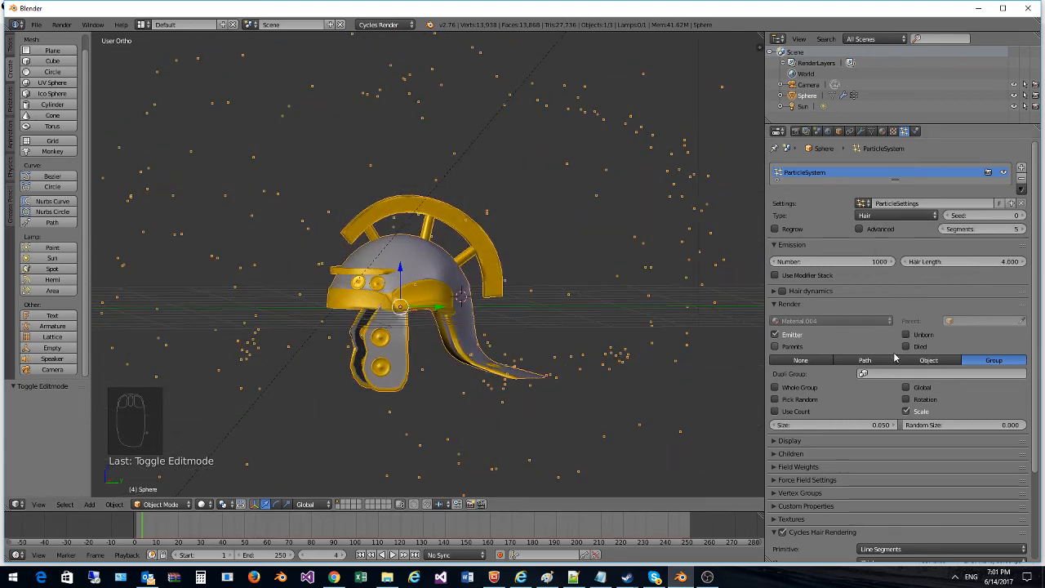
left_click(918, 361)
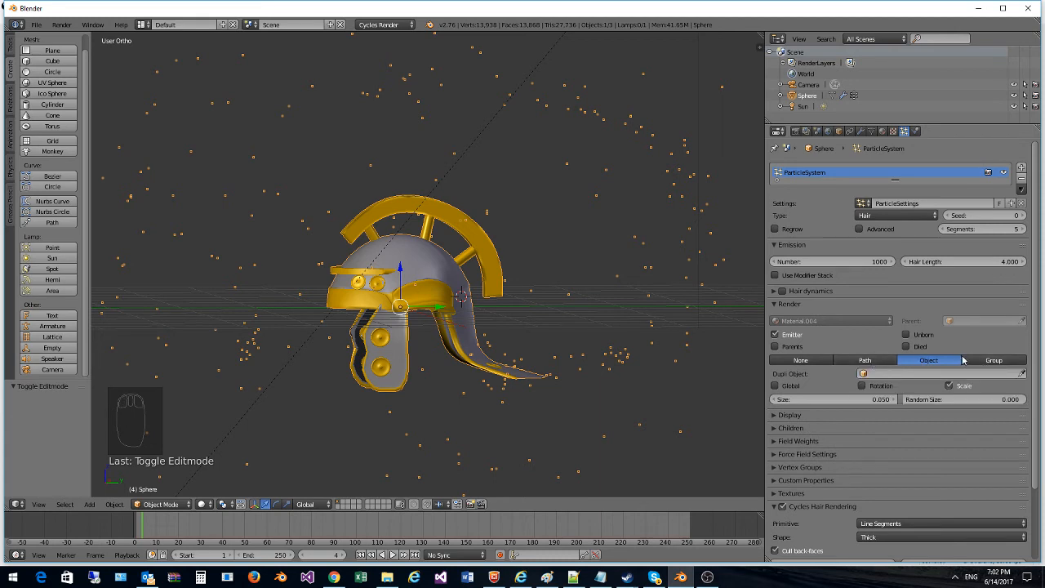
left_click(811, 361)
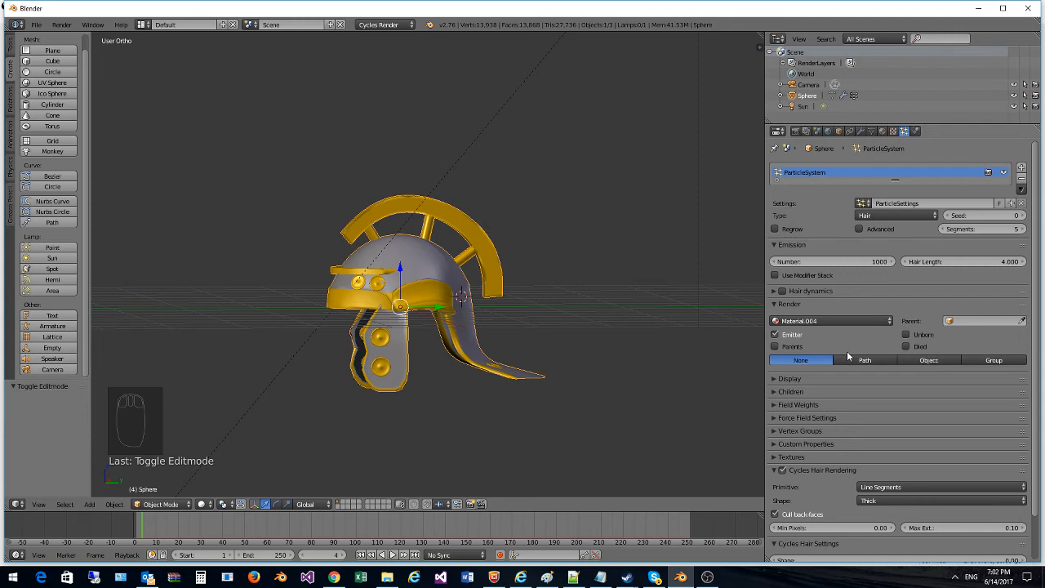
left_click(867, 360)
scroll(900, 413, "down", 2)
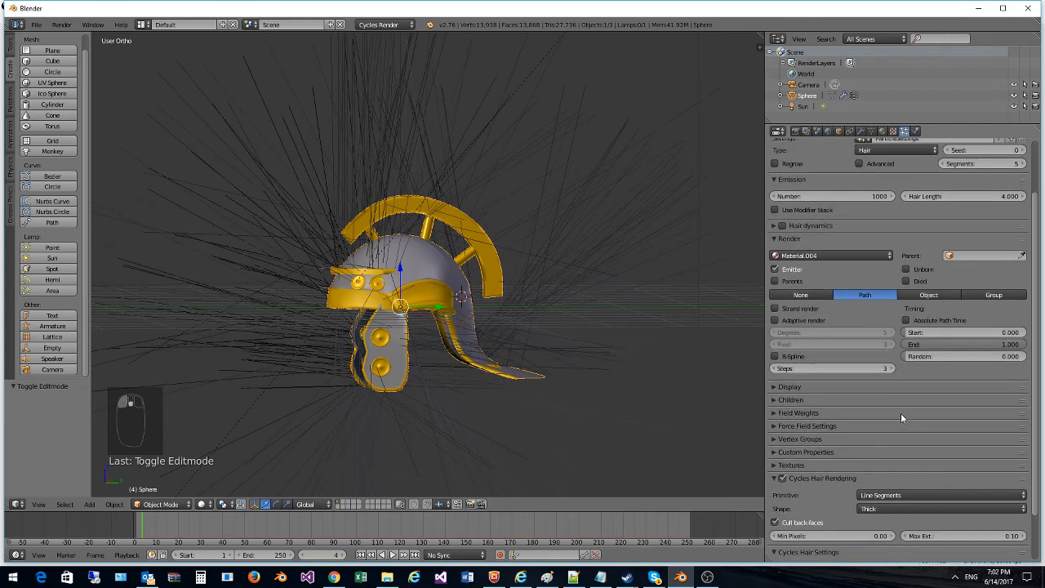
Step: Set the vertex group controlling the hair particles' density to Group.001 and check the crest
left_click(785, 239)
left_click(785, 240)
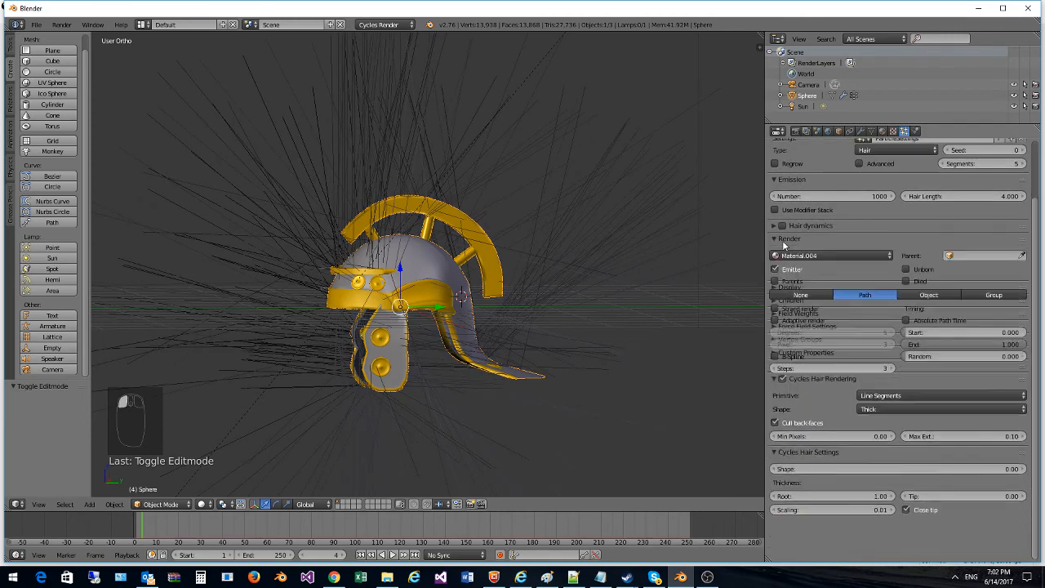
left_click(785, 239)
left_click(803, 304)
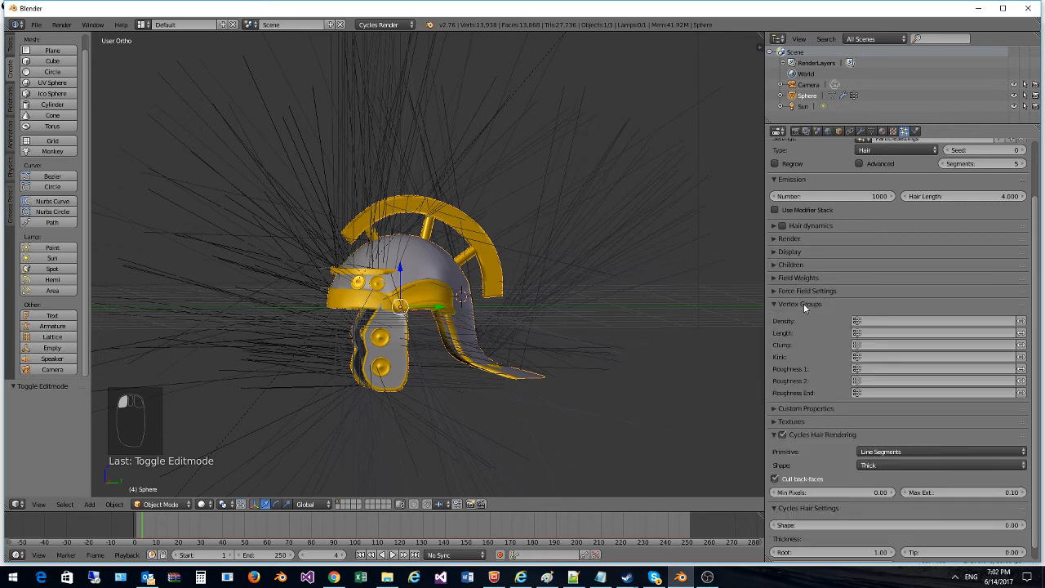
left_click(896, 319)
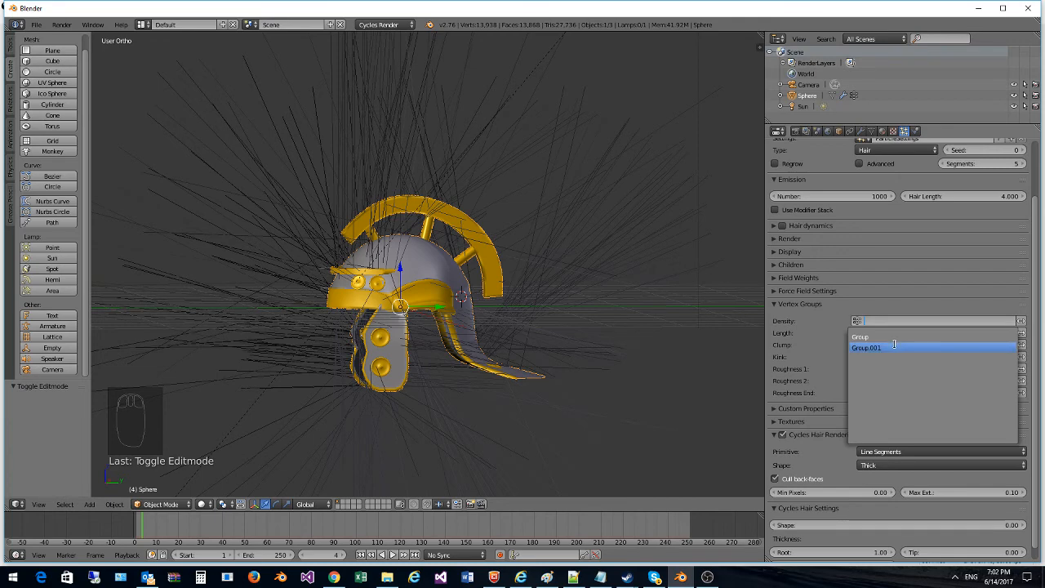
left_click(895, 346)
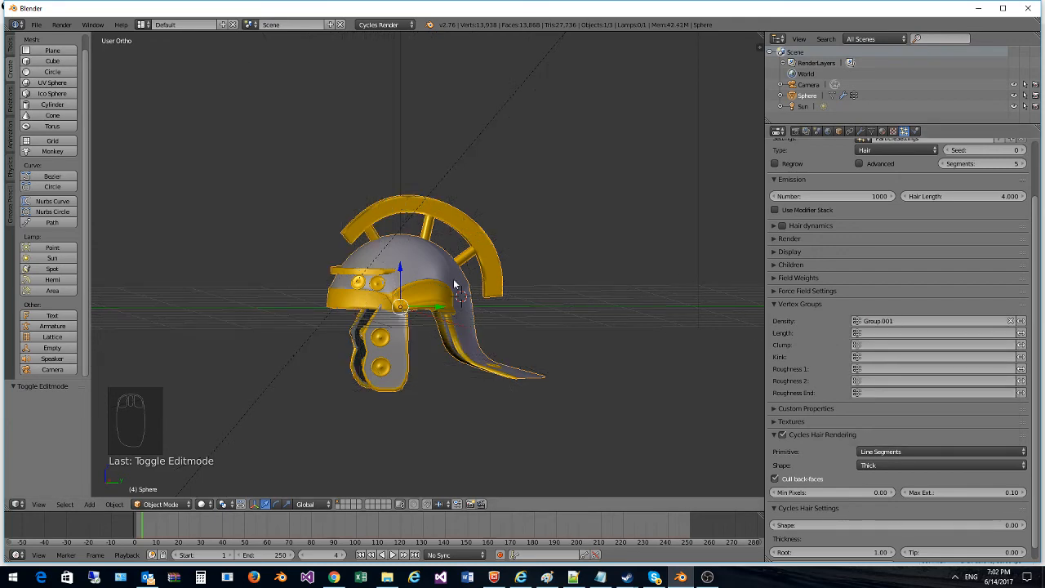
middle_click_drag(456, 284, 434, 402)
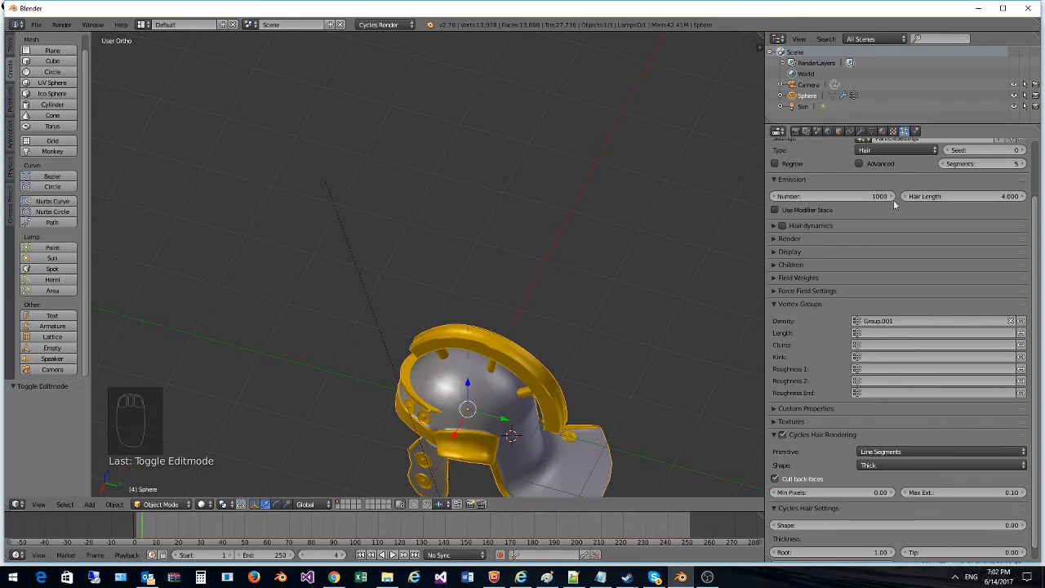
Step: Change the hair density vertex group to Group and inspect the helmet's crest in Object Mode
left_click(902, 326)
left_click(908, 333)
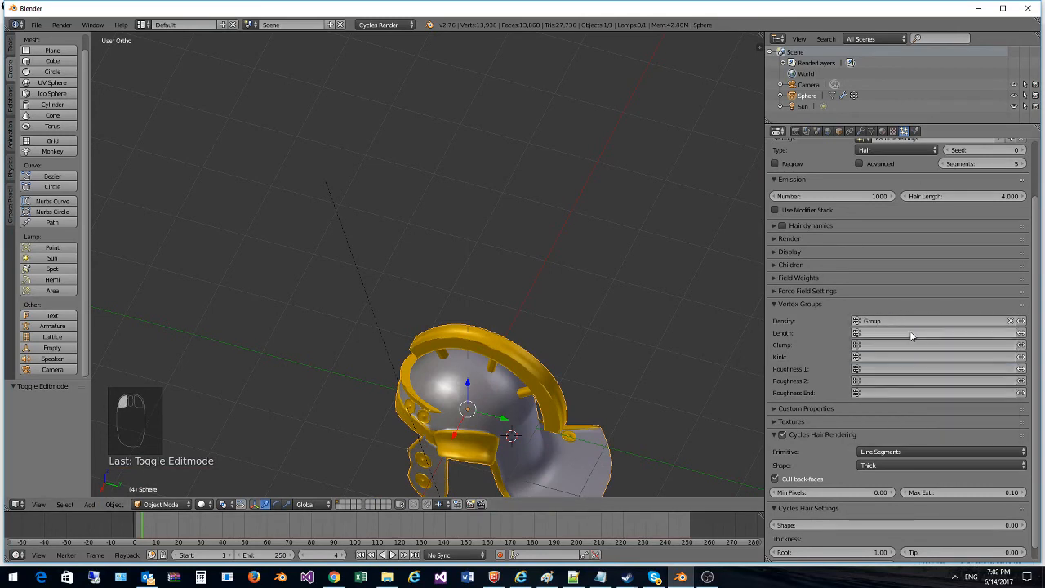
left_click(165, 504)
left_click(170, 489)
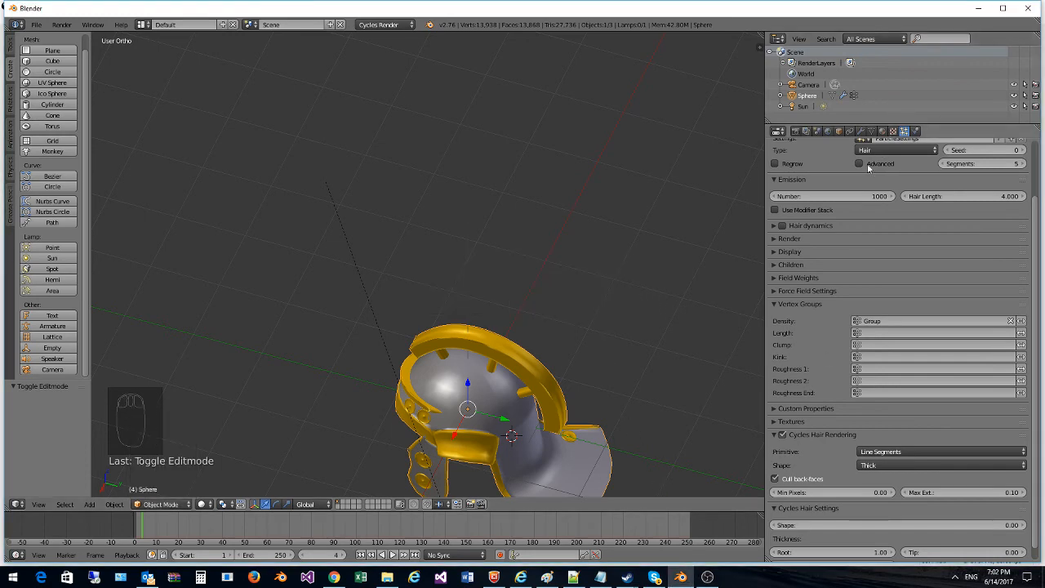
middle_click_drag(560, 320, 466, 302)
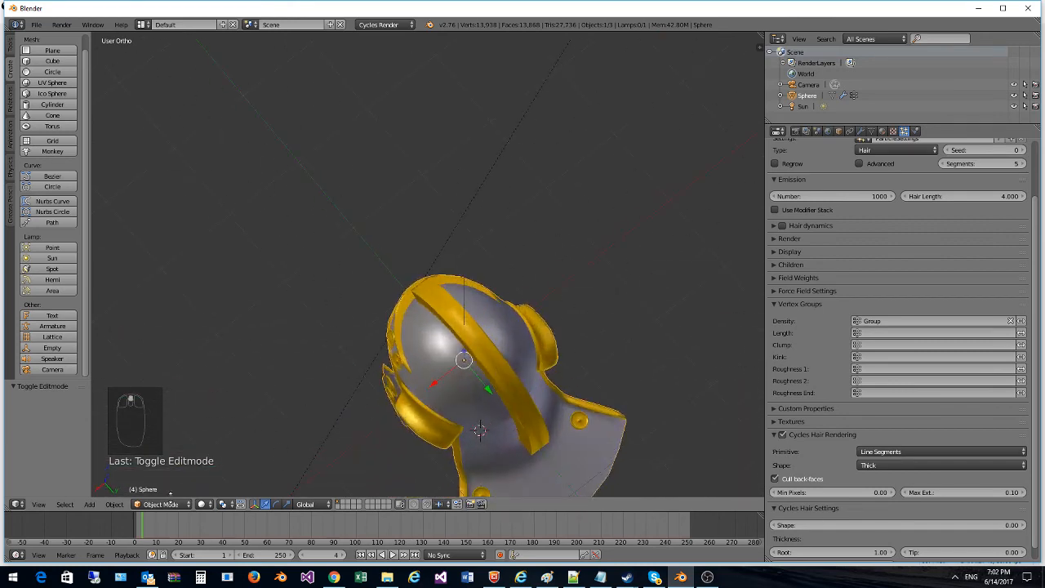
Step: Enter Edit Mode and add the unselected faces along the crest's outer edge to the face selection
left_click(160, 503)
left_click(163, 479)
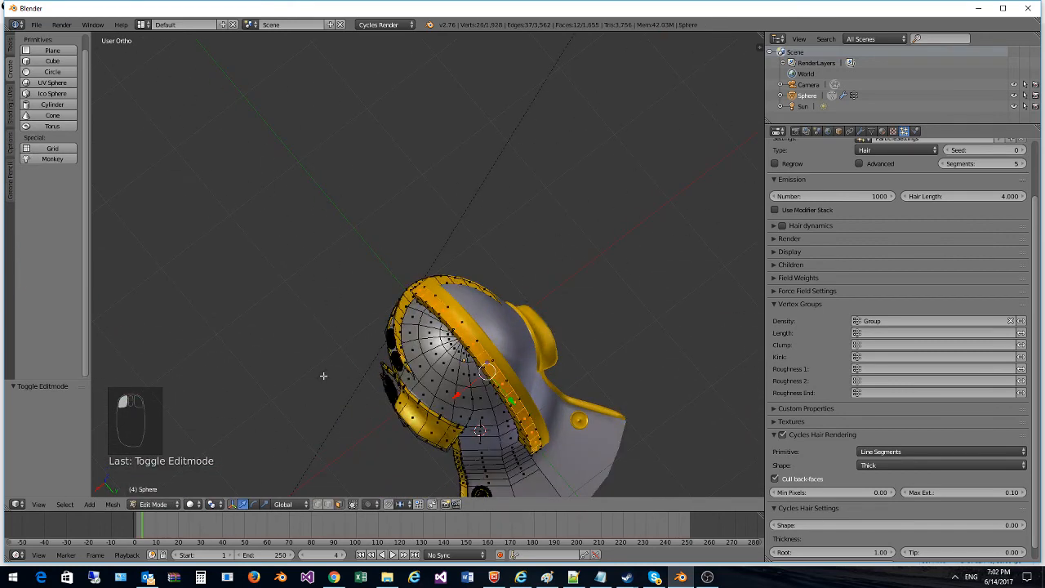
middle_click_drag(322, 373, 480, 374)
left_click(353, 505)
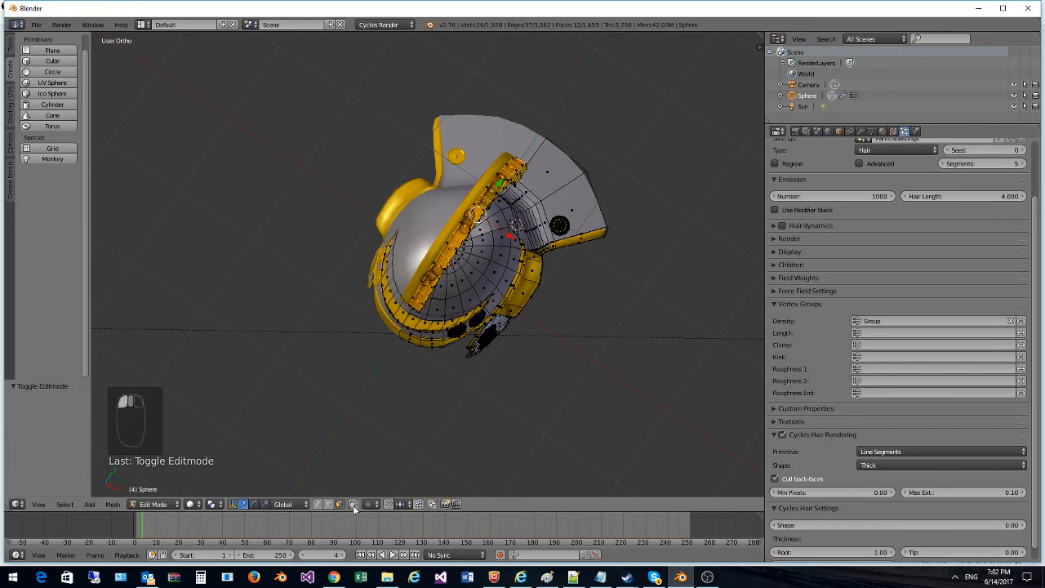
mouse_move(409, 292)
middle_mouse_down()
mouse_move(368, 259)
mouse_move(389, 293)
middle_mouse_up()
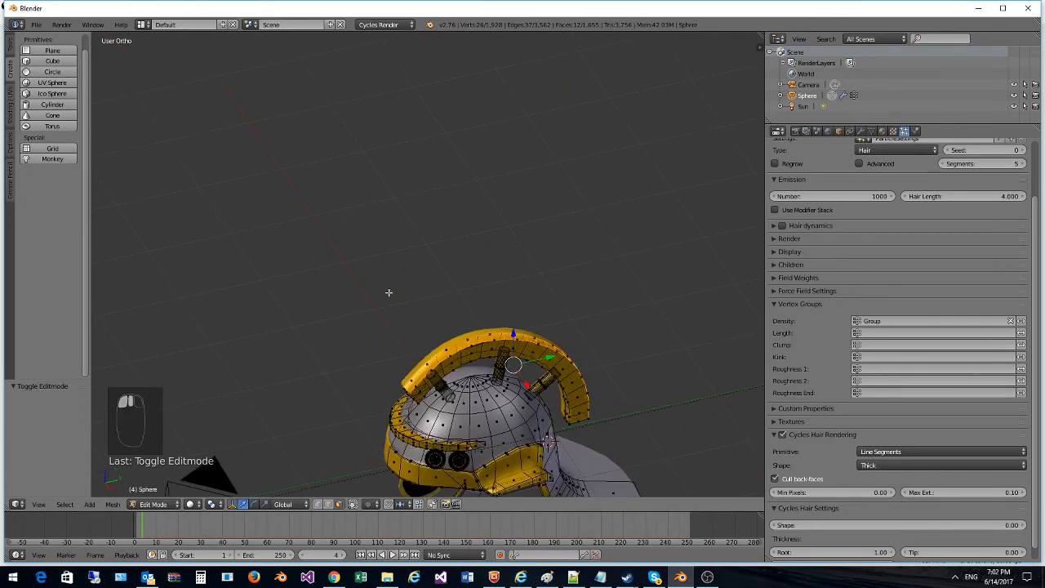
right_click(406, 371)
right_click(471, 338, "shift")
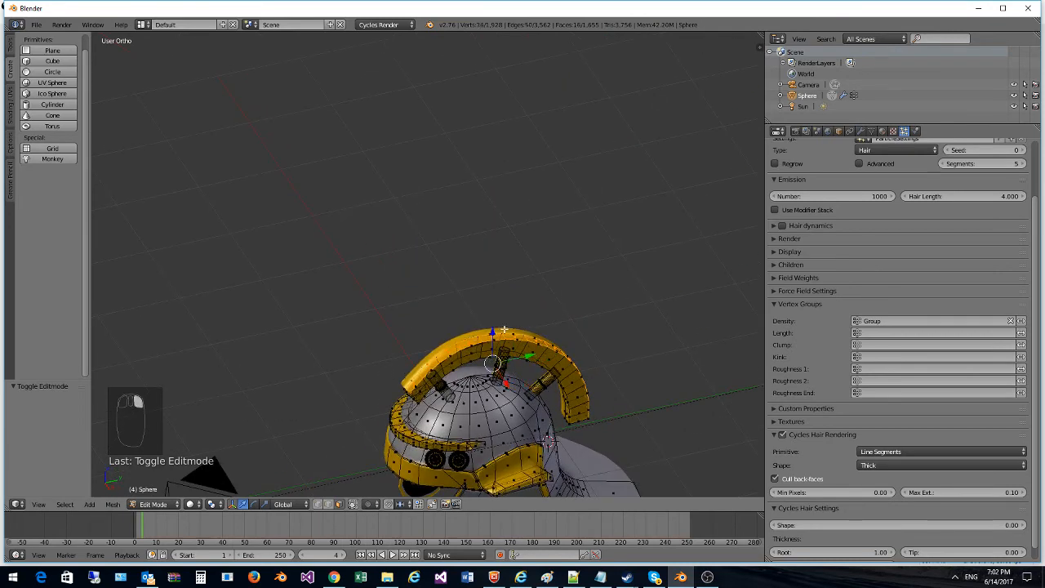
right_click(506, 331, "shift")
right_click(539, 335, "shift")
right_click(565, 341, "shift")
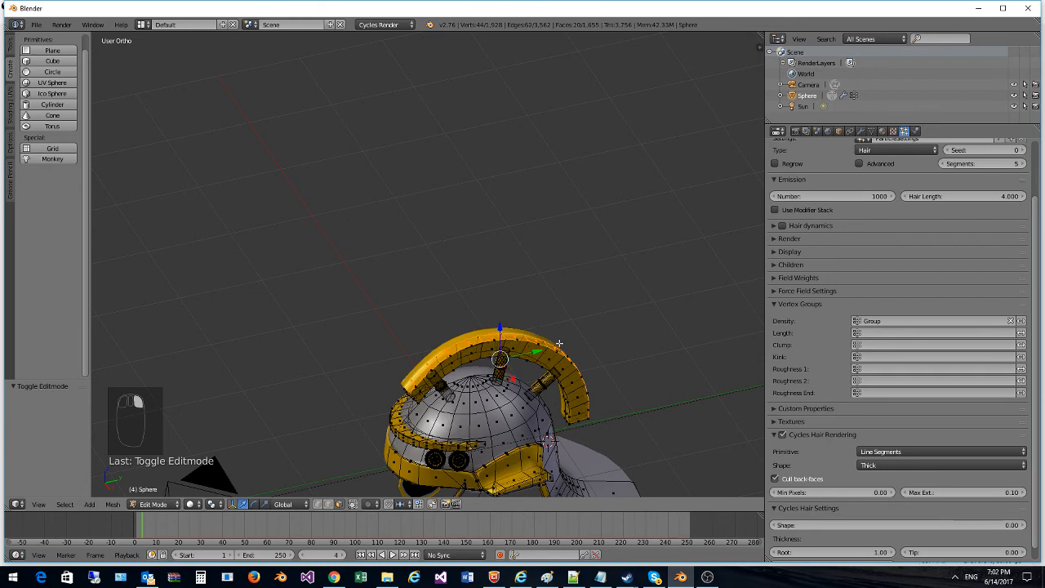
middle_click_drag(609, 342, 569, 397)
right_click_drag(570, 397, 603, 456, "shift")
right_click(598, 461, "shift")
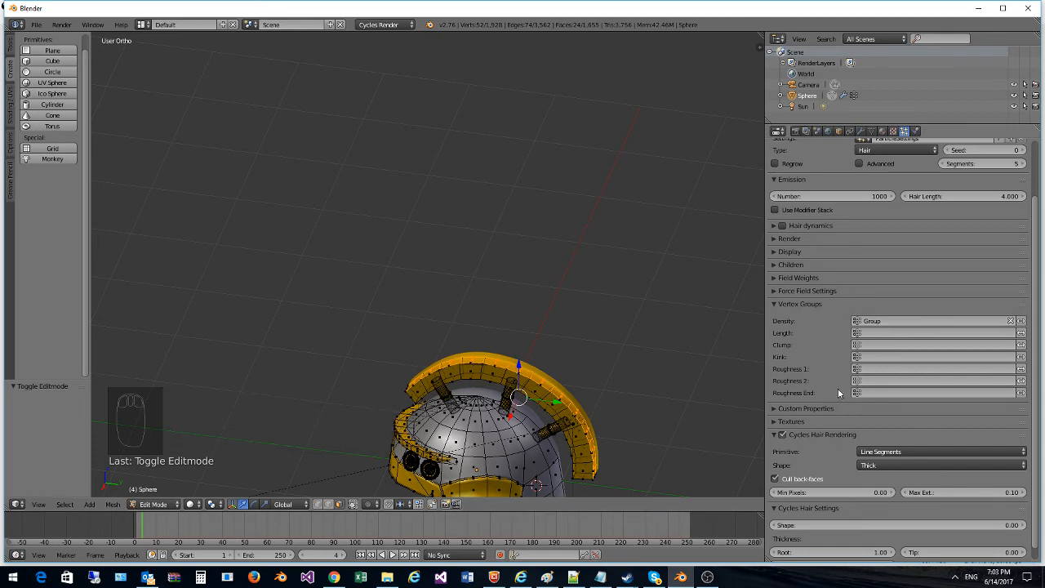
Step: Assign the selected crest faces to the Group.001 vertex group, then return to Object Mode with the particle settings shown
left_click(872, 131)
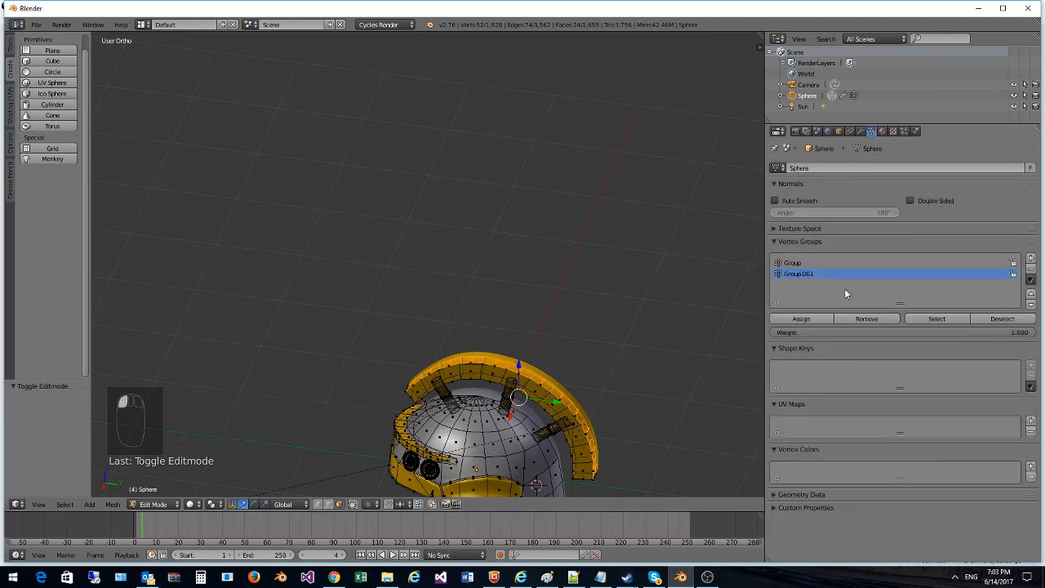
left_click(800, 318)
left_click(903, 130)
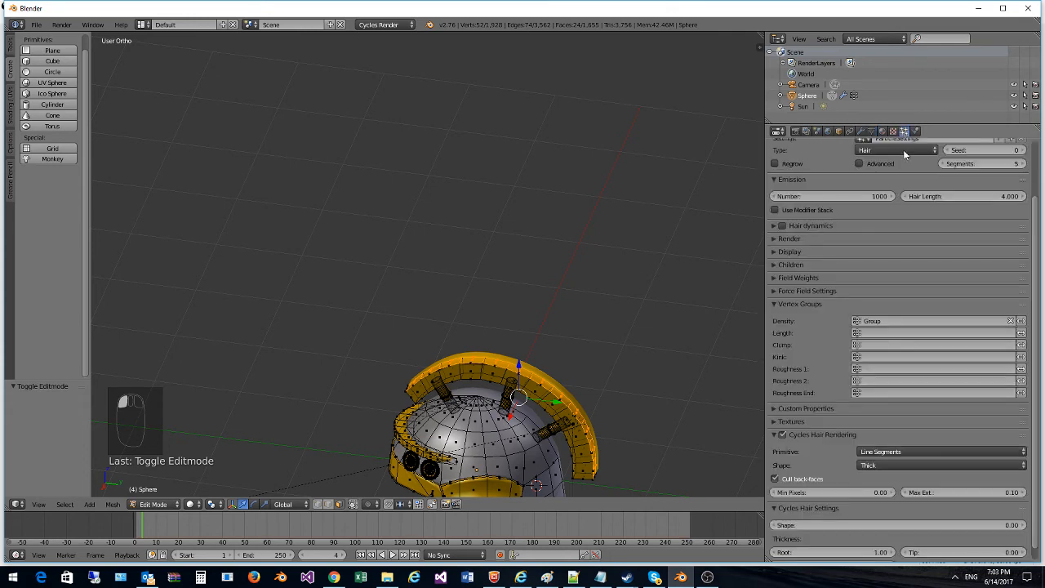
left_click(154, 503)
left_click(159, 490)
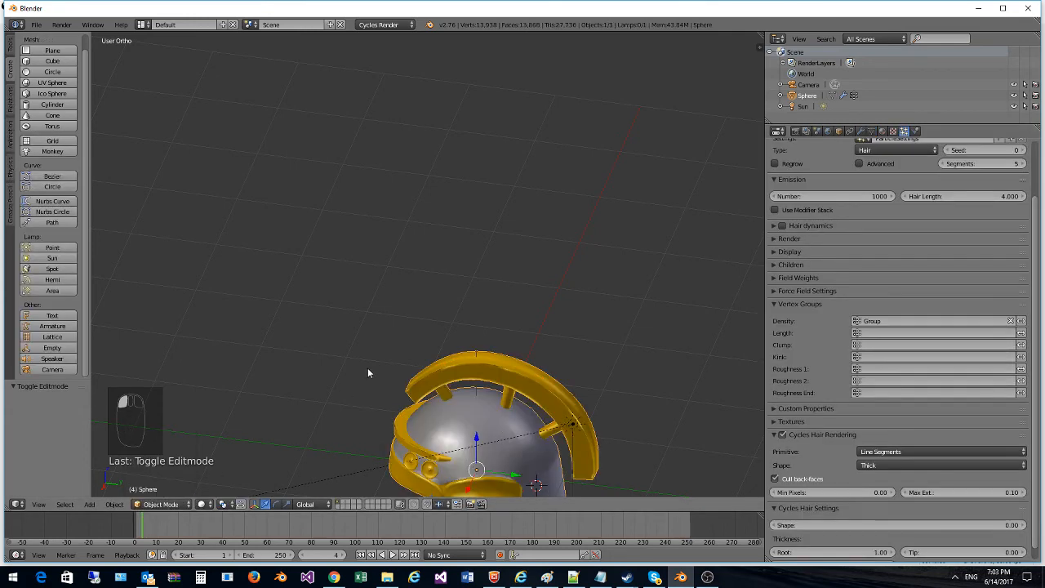
middle_click_drag(367, 367, 435, 319)
scroll(825, 248, "up", 4)
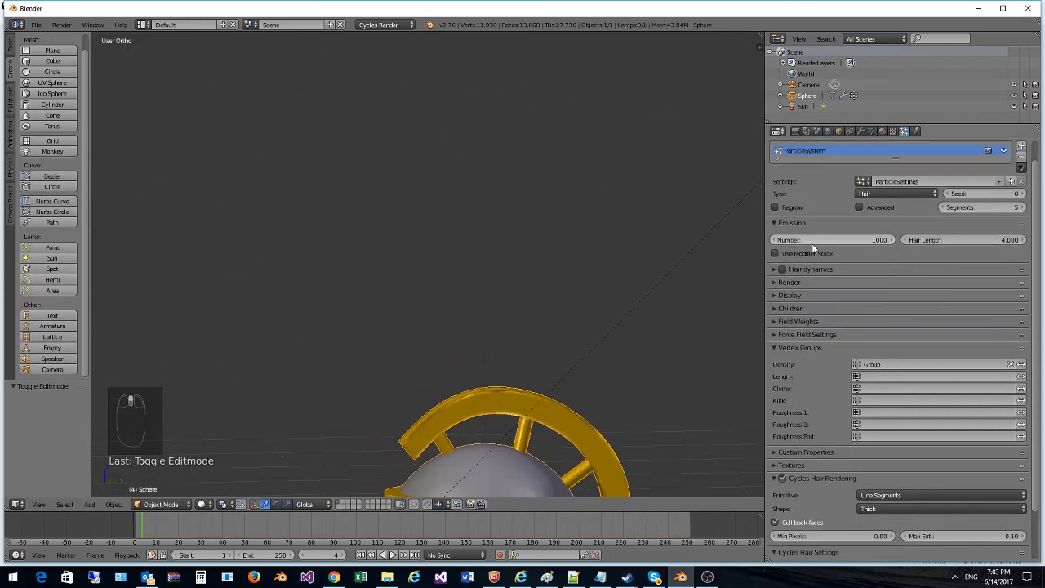
Step: Set the hair particle system's emission number to 2017 and check the helmet's crest
left_click_drag(842, 261, 853, 261)
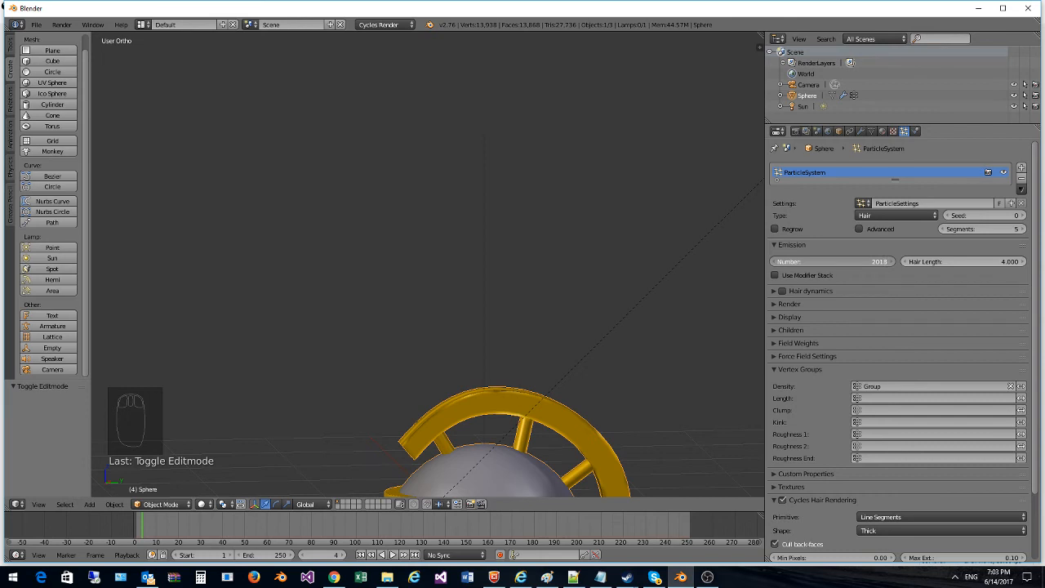
left_click_drag(833, 262, 879, 264)
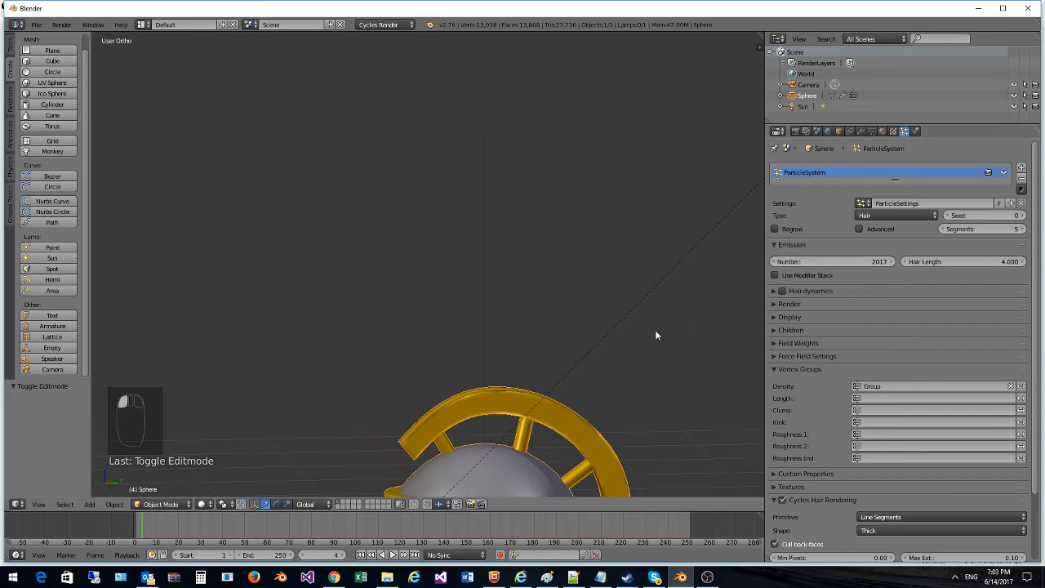
middle_click_drag(656, 334, 534, 236)
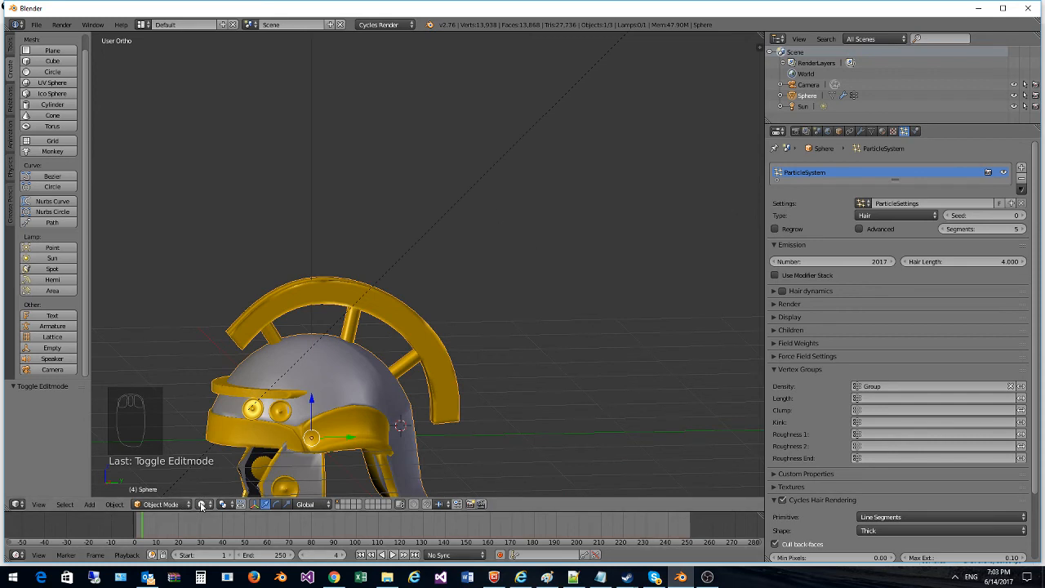
Step: Enter Particle Edit mode and stroke the hair above the crest with the Smooth brush
left_click(174, 504)
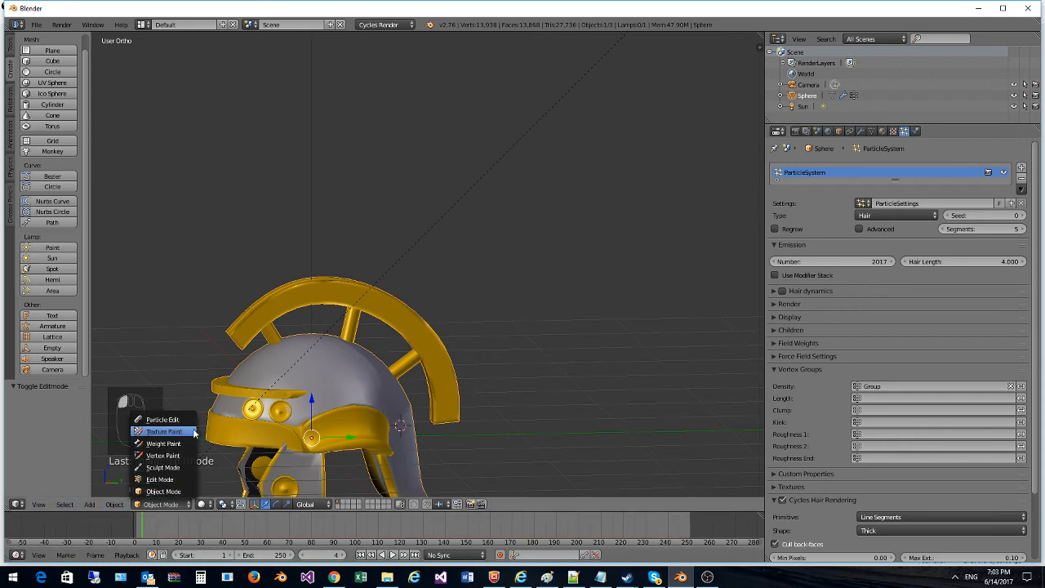
left_click(163, 415)
mouse_move(346, 337)
middle_mouse_down()
mouse_move(369, 334)
mouse_move(238, 314)
mouse_move(199, 293)
mouse_move(377, 352)
mouse_move(371, 322)
middle_mouse_up()
left_click(37, 61)
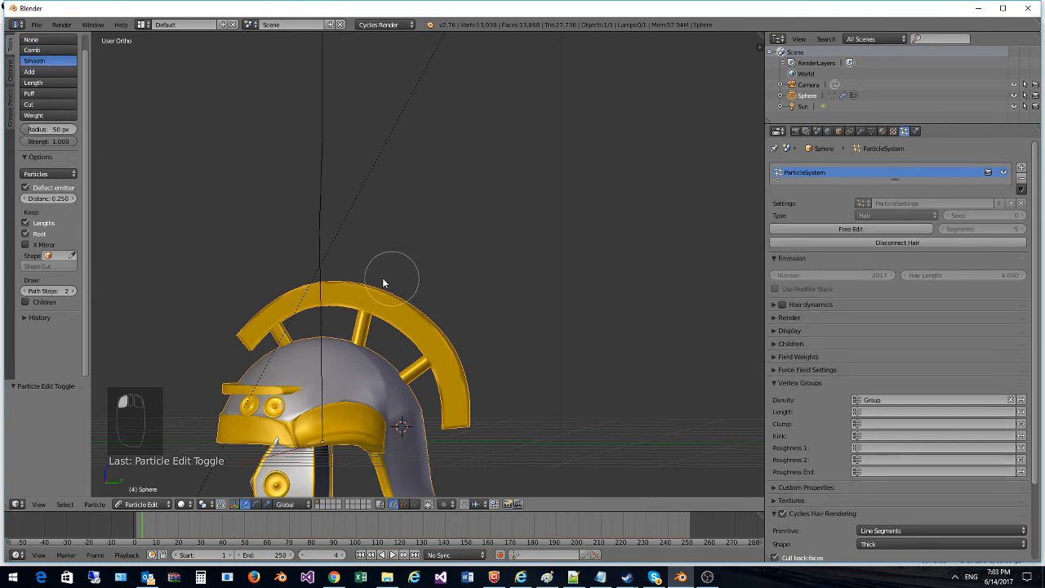
mouse_move(382, 278)
left_mouse_down()
mouse_move(238, 231)
mouse_move(198, 241)
left_mouse_up()
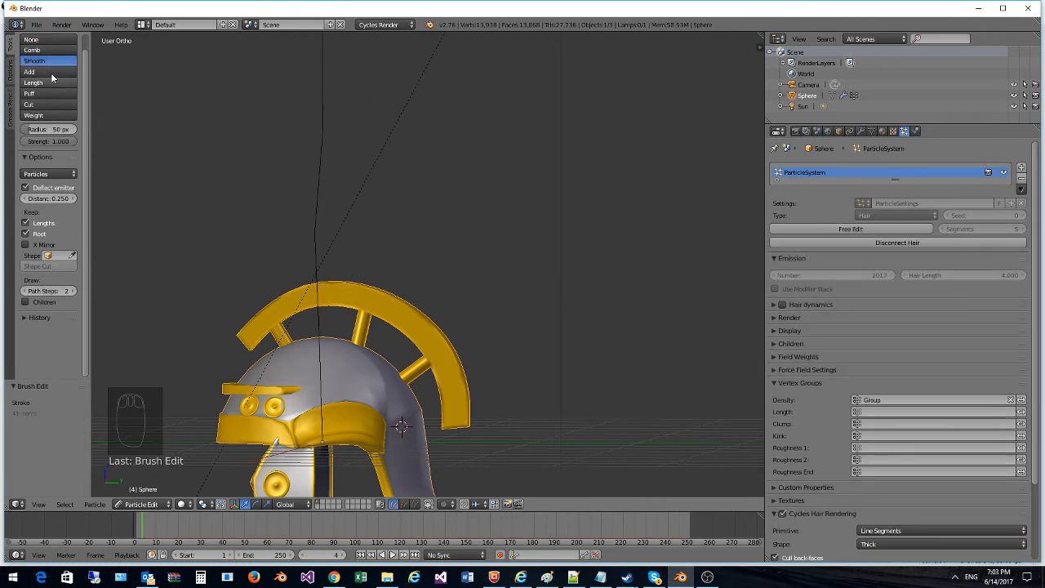
Step: Cut away the hair strand rising through the helmet with the Cut brush
left_click(28, 105)
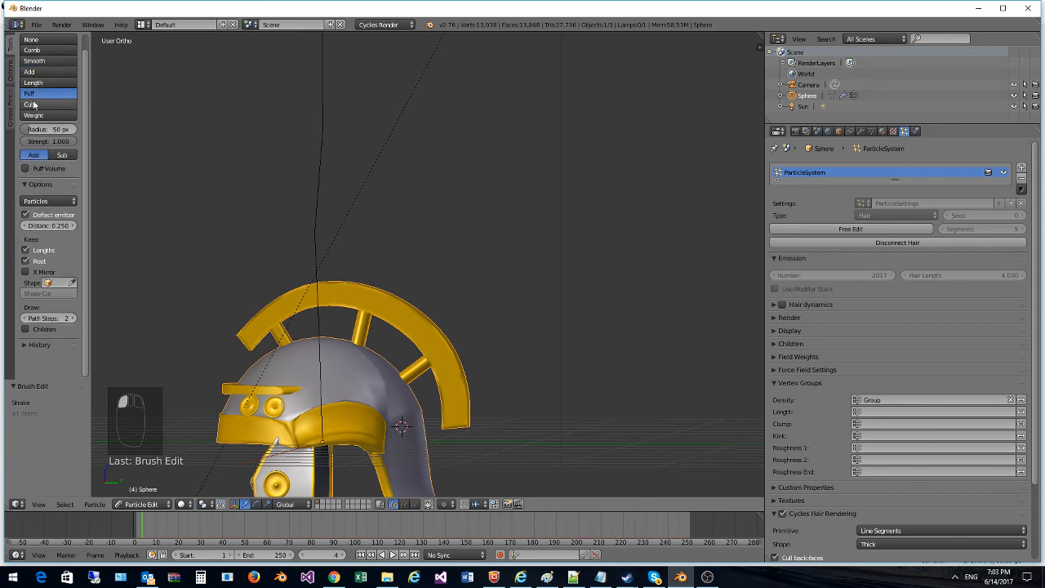
mouse_move(245, 232)
left_mouse_down()
mouse_move(303, 250)
mouse_move(299, 386)
left_mouse_up()
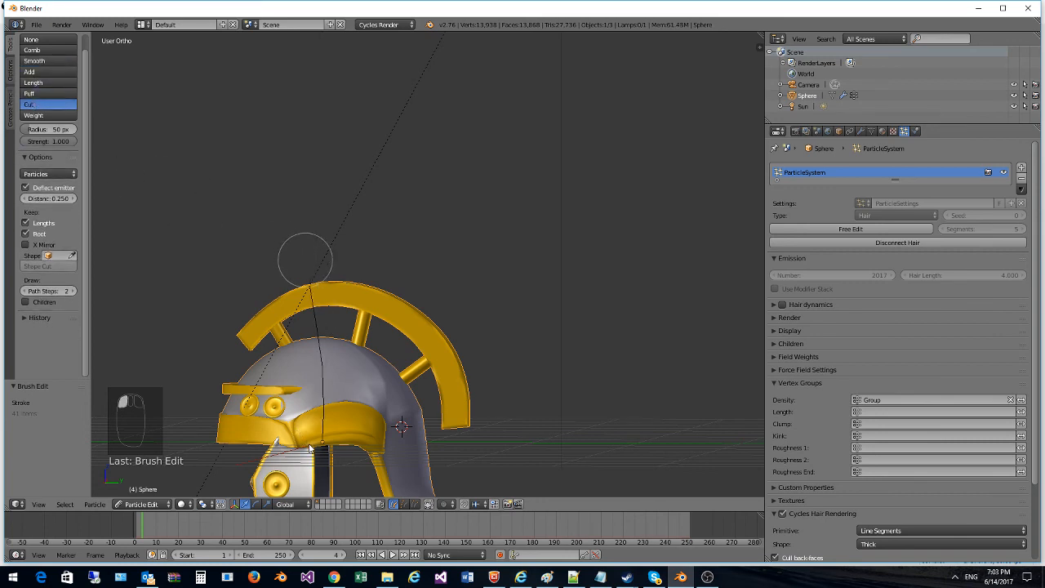
left_click_drag(318, 455, 312, 458)
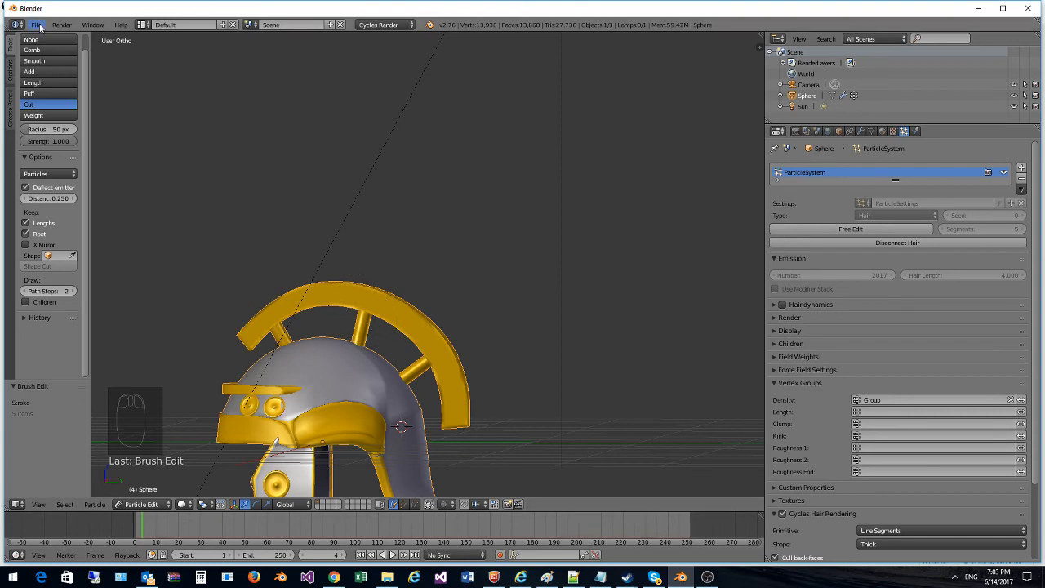
Step: Save the file as "roman helmet.001blend.blend" in the "my own template" folder
left_click(37, 25)
left_click(67, 114)
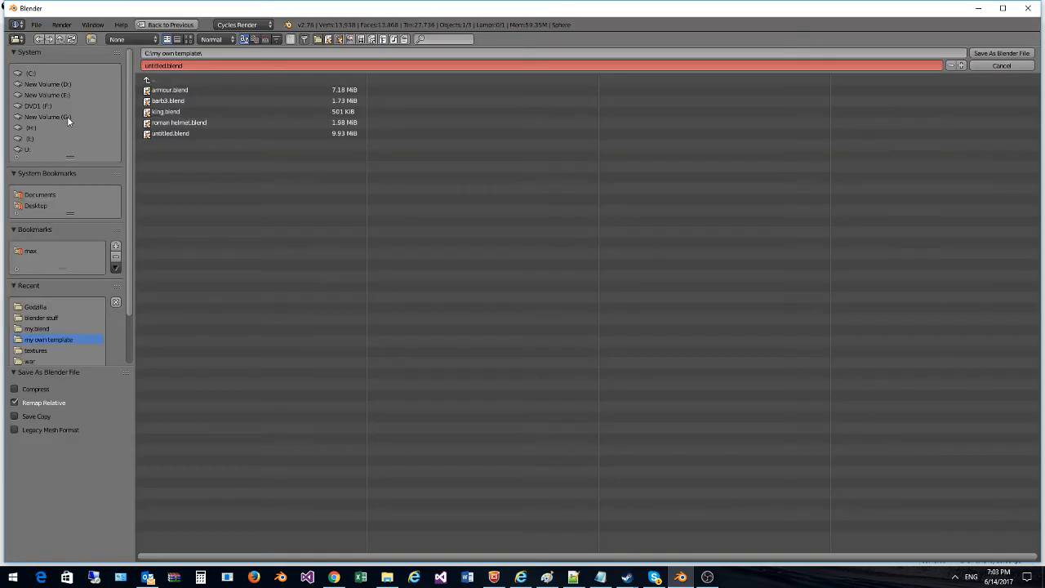
left_click(185, 65)
type("roman helmet")
key("Return")
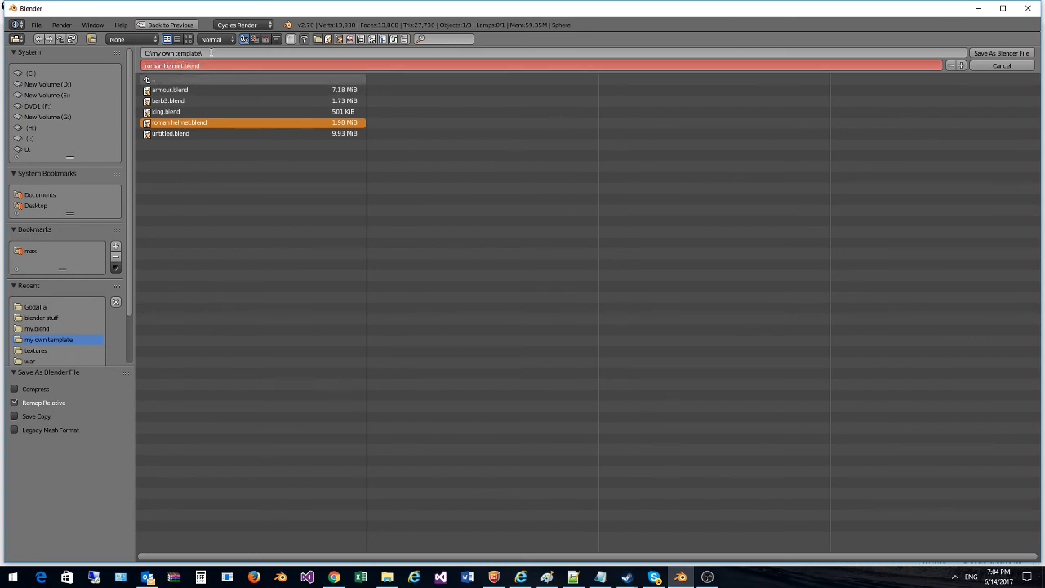
key("Return")
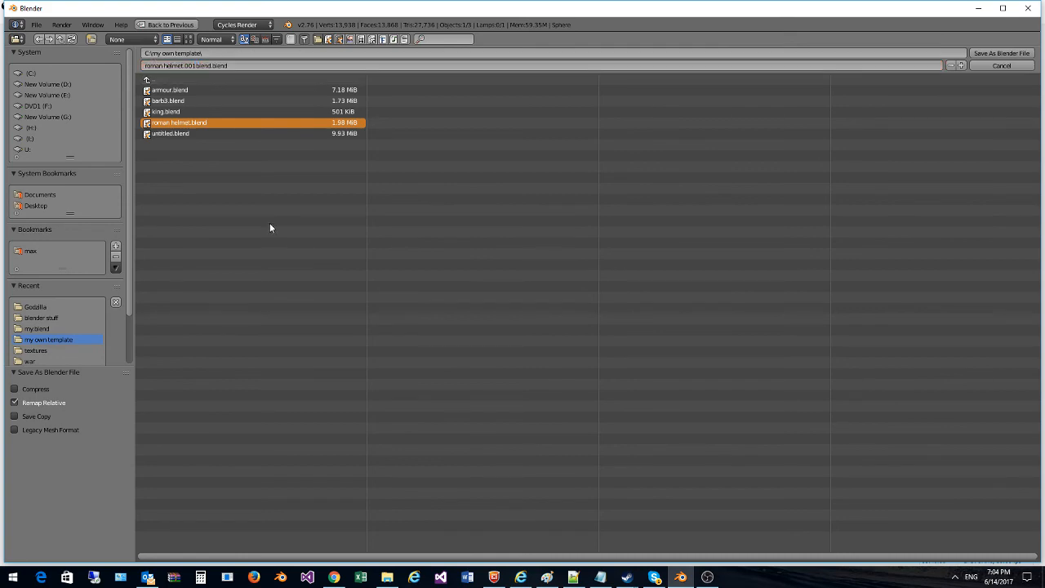
left_click(1012, 53)
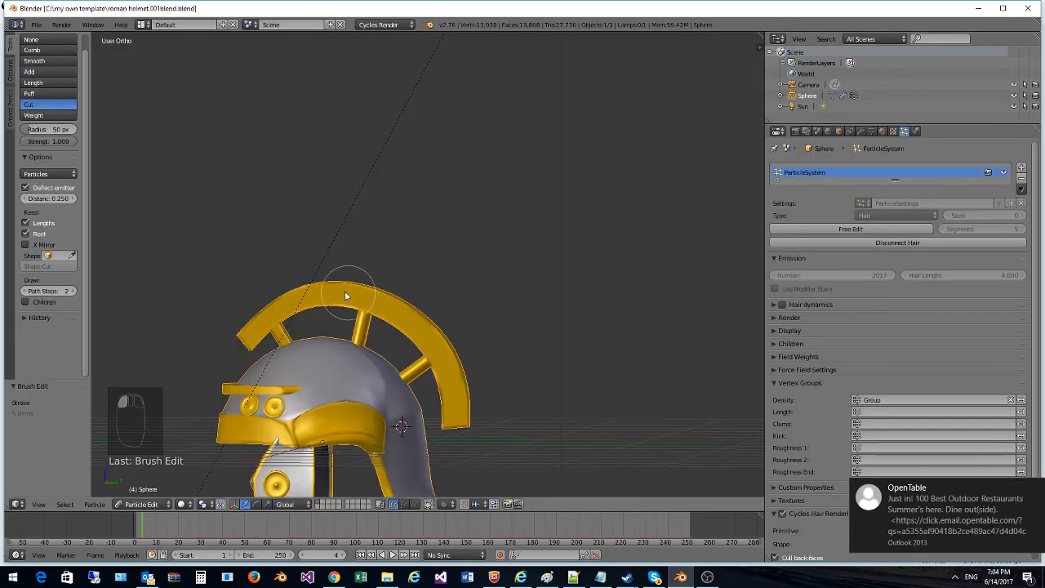
Step: Try to paint hairs along the crest's outer surface with the Add brush
middle_click_drag(345, 290, 238, 278)
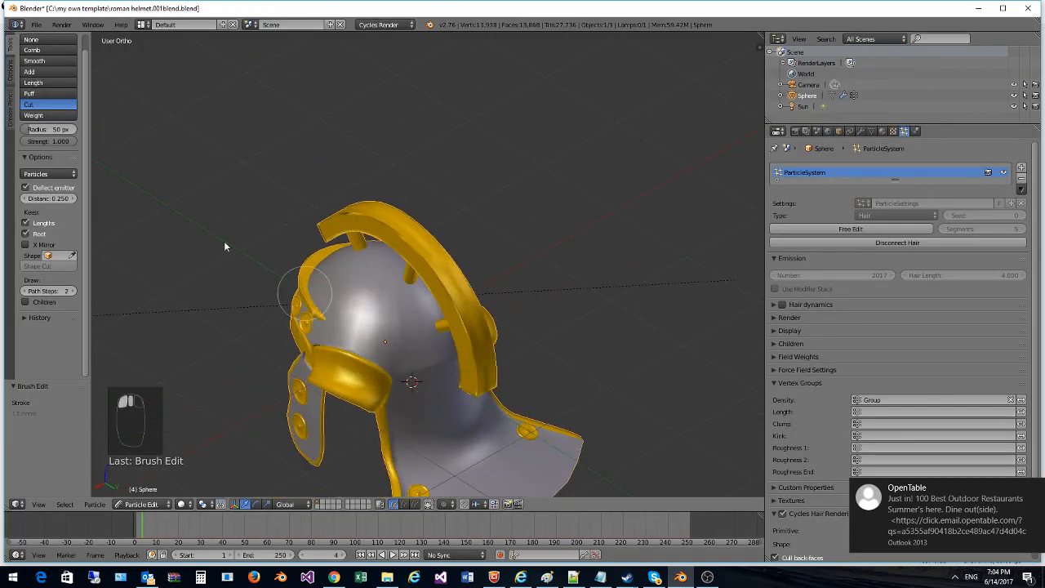
left_click(37, 71)
scroll(467, 275, "up", 5)
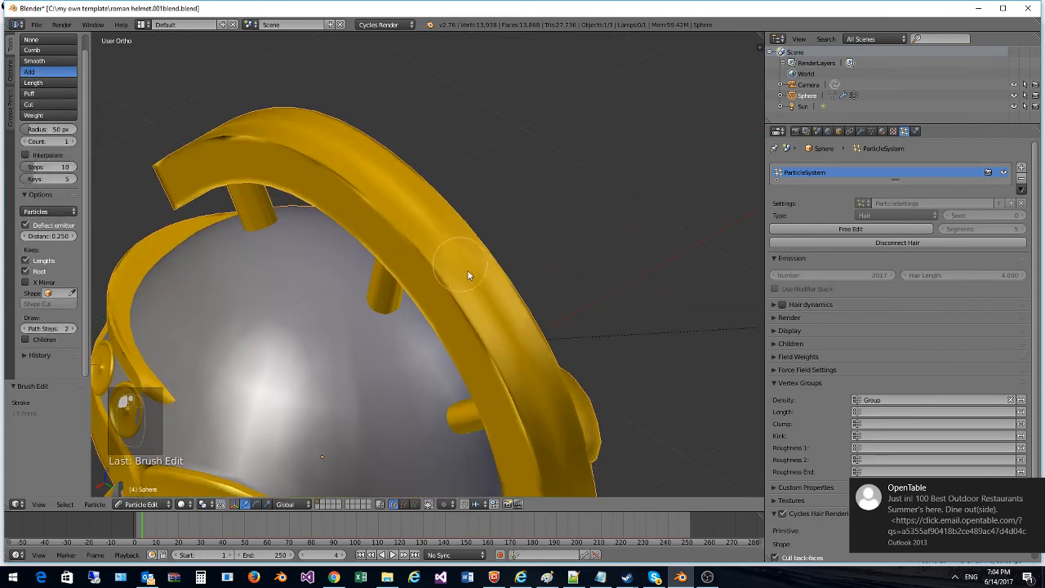
mouse_move(467, 270)
left_mouse_down()
mouse_move(526, 360)
mouse_move(424, 198)
mouse_move(365, 177)
mouse_move(605, 263)
mouse_move(414, 195)
left_mouse_up()
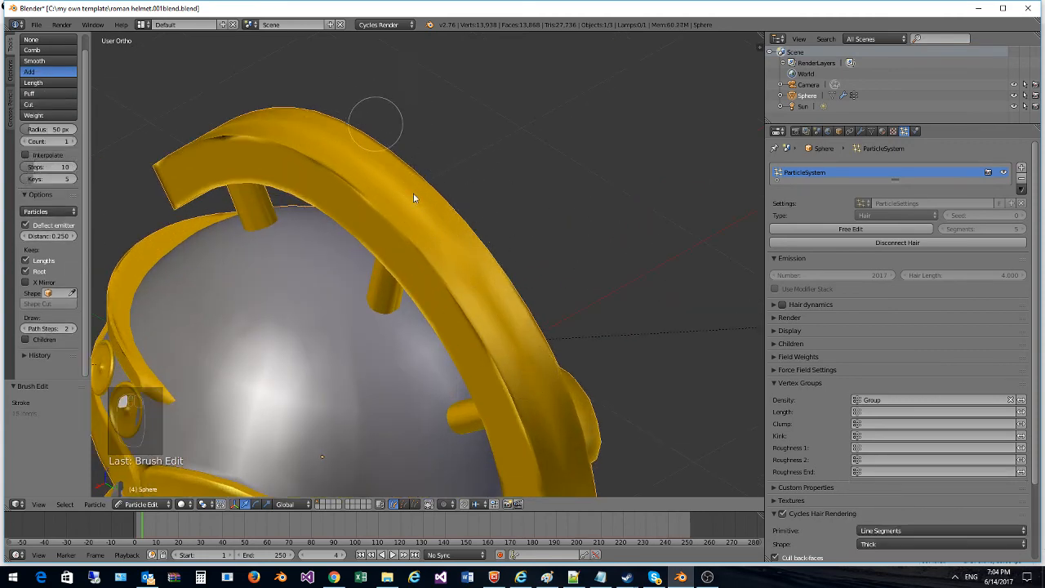
Step: Discard the particle edits and retry painting hairs along the crest with the Add brush
left_click(879, 230)
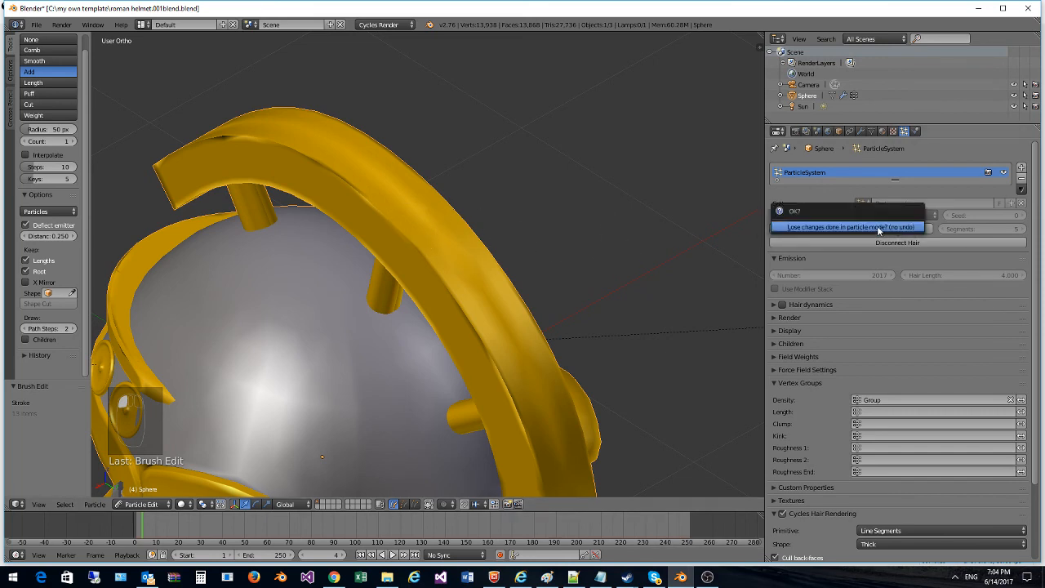
left_click(879, 227)
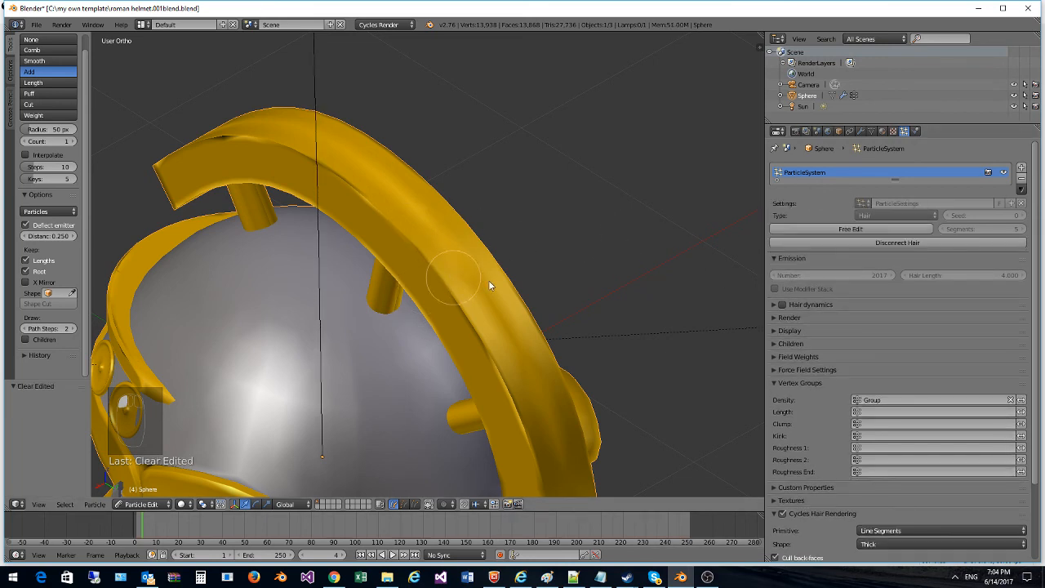
left_click_drag(490, 285, 516, 297)
left_click(881, 229)
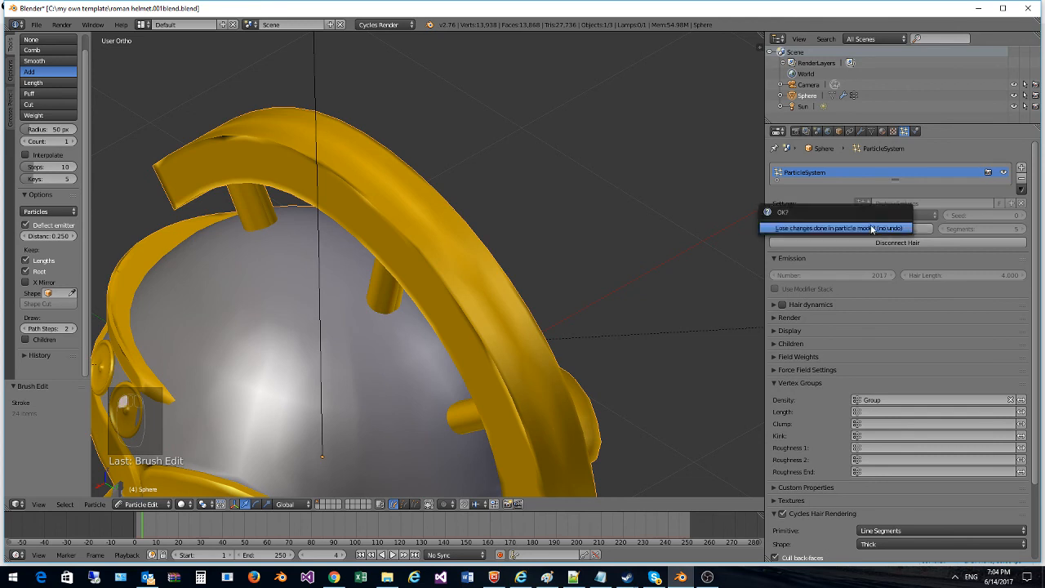
left_click(871, 229)
left_click(856, 228)
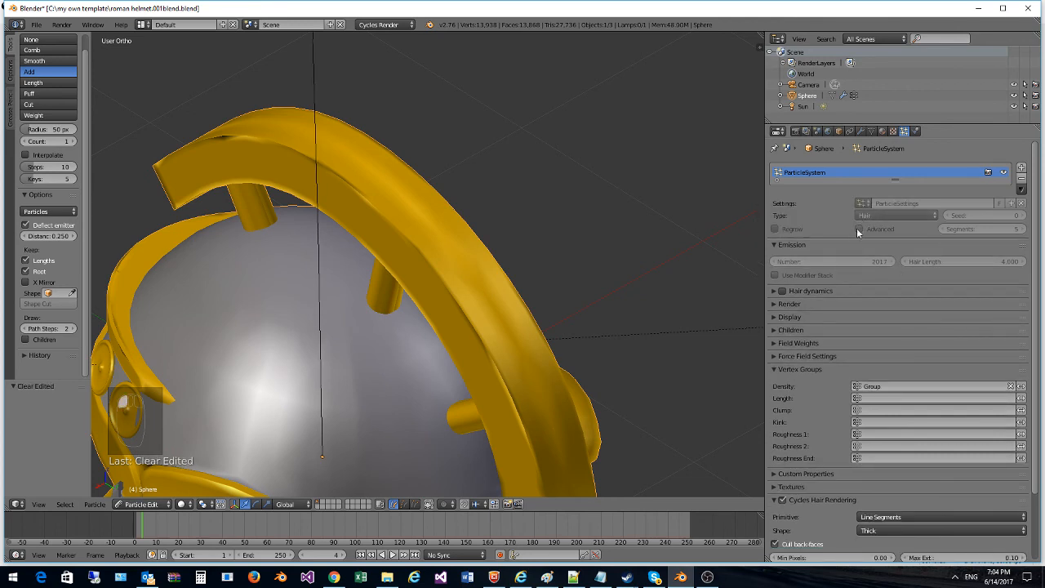
left_click_drag(446, 248, 599, 359)
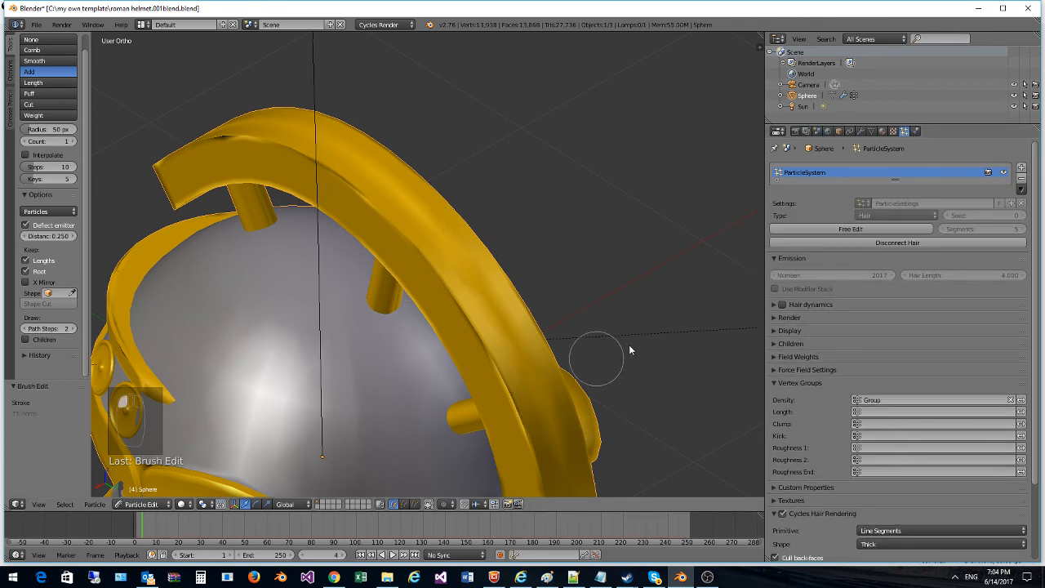
Step: Replace the helmet's particle system with a new one whose density vertex group is Group.001
left_click(1020, 178)
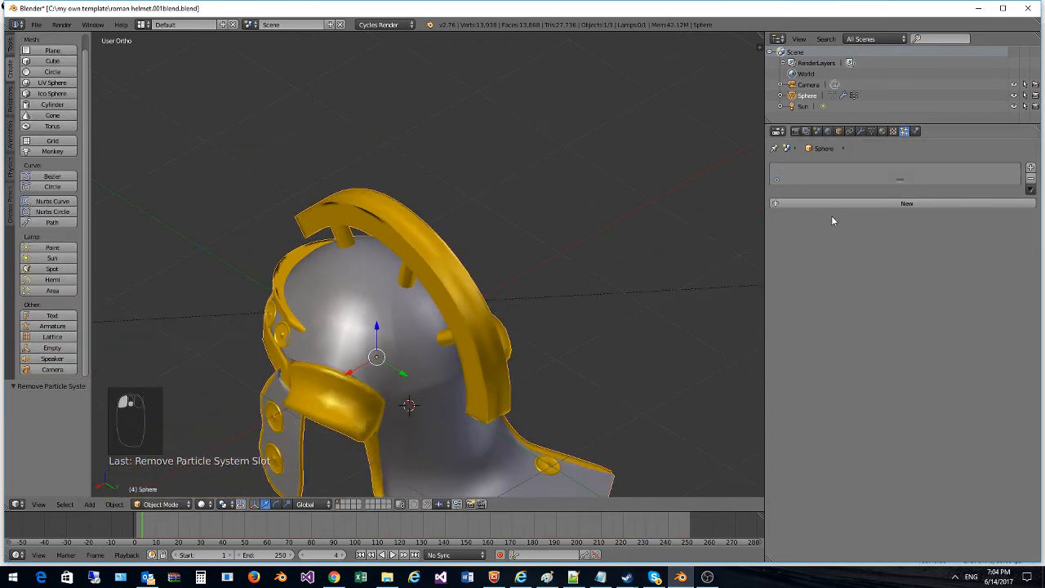
left_click(833, 204)
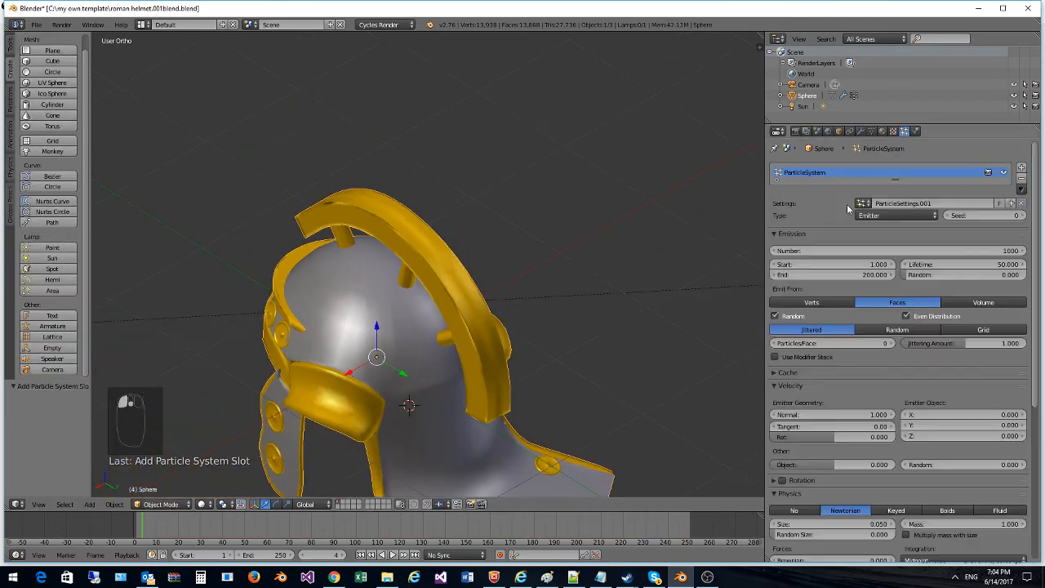
scroll(972, 425, "down", 10)
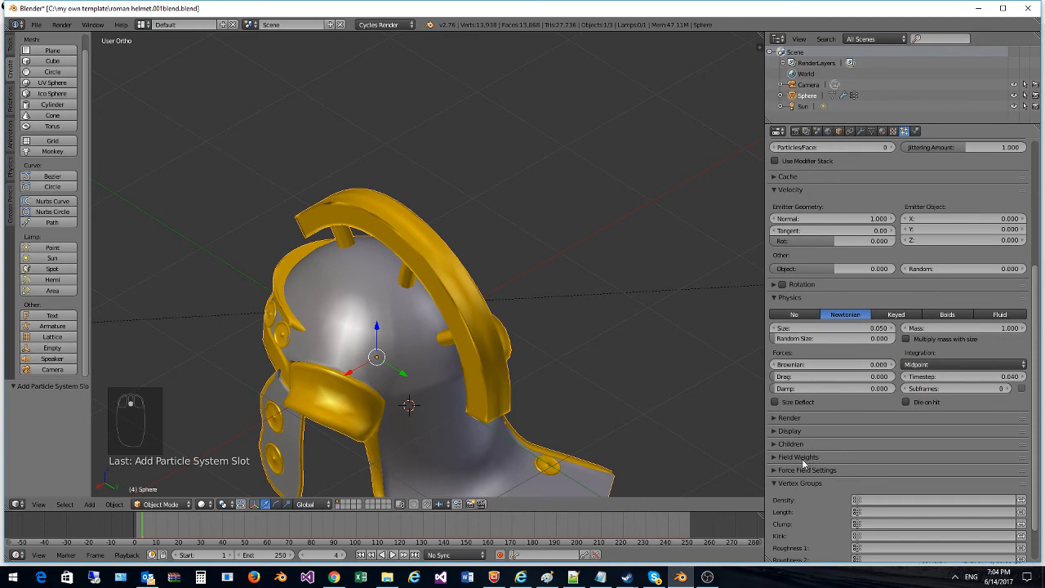
left_click(869, 501)
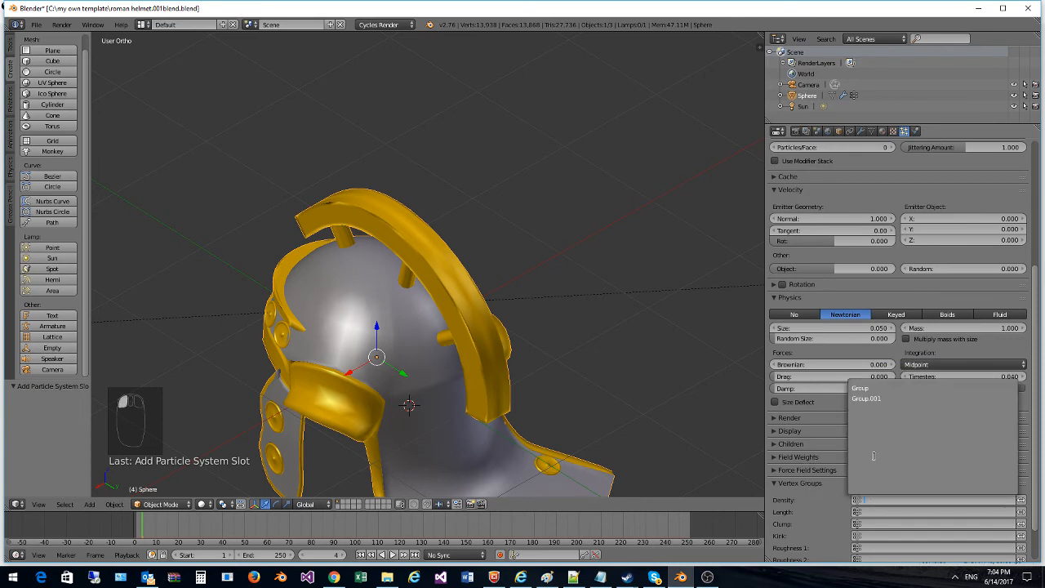
left_click(880, 388)
left_click(898, 497)
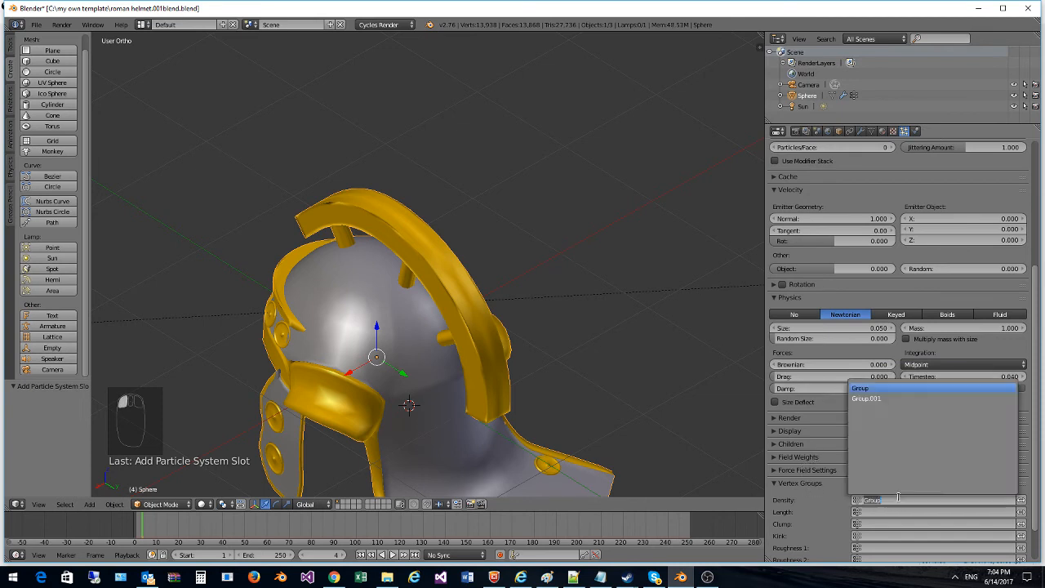
left_click(868, 399)
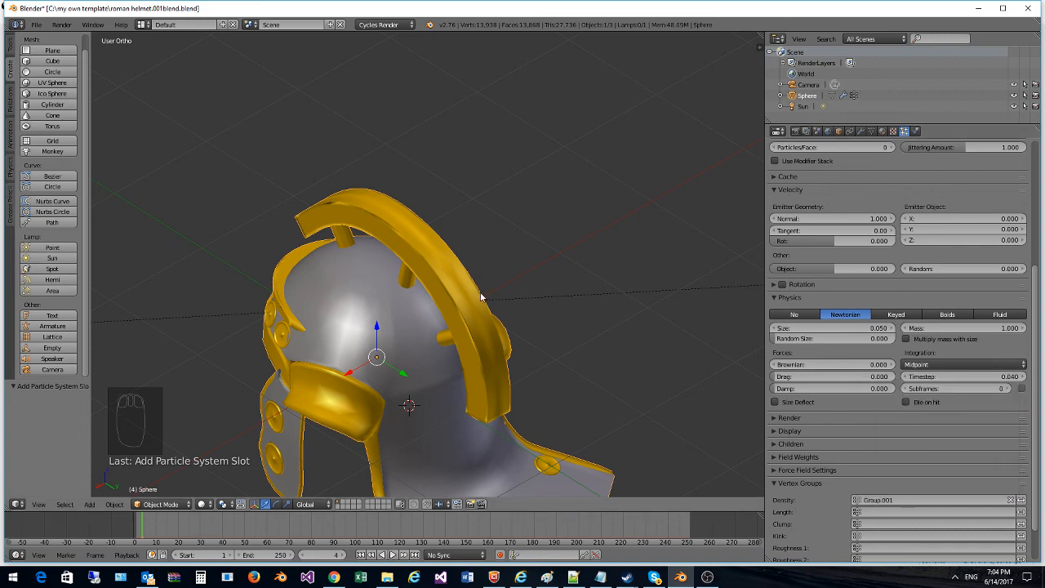
Step: Set the new particle system's type to Hair and inspect where the strands grow on the helmet
middle_click_drag(484, 302, 861, 242)
scroll(862, 242, "up", 5)
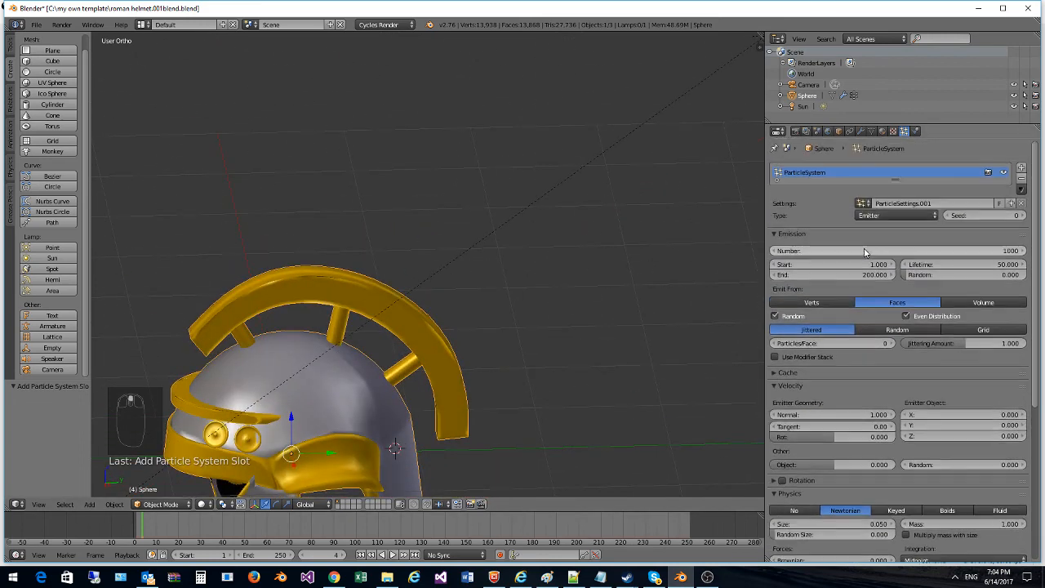
left_click(876, 214)
left_click(876, 194)
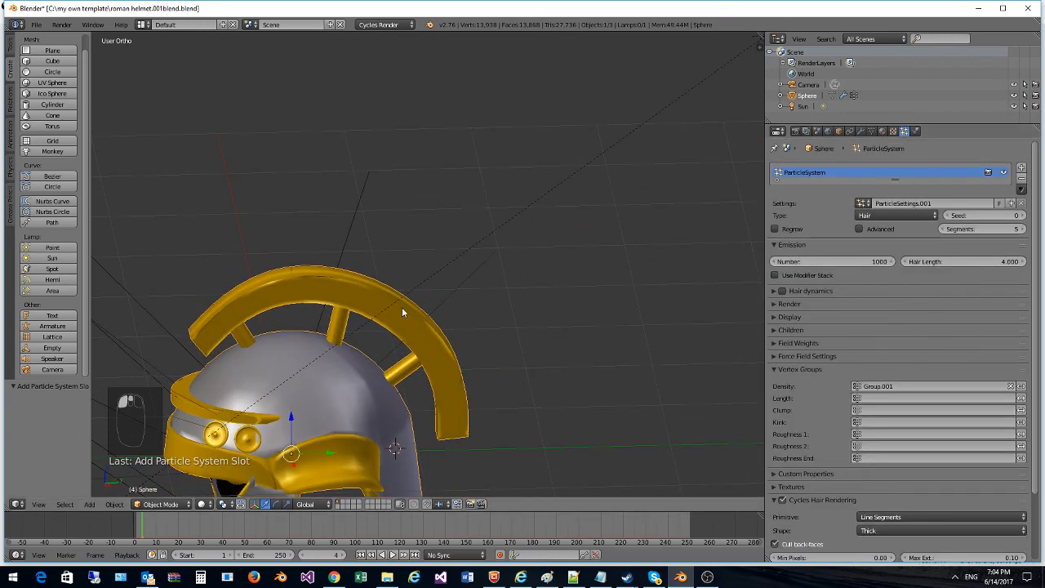
middle_click_drag(402, 307, 891, 352)
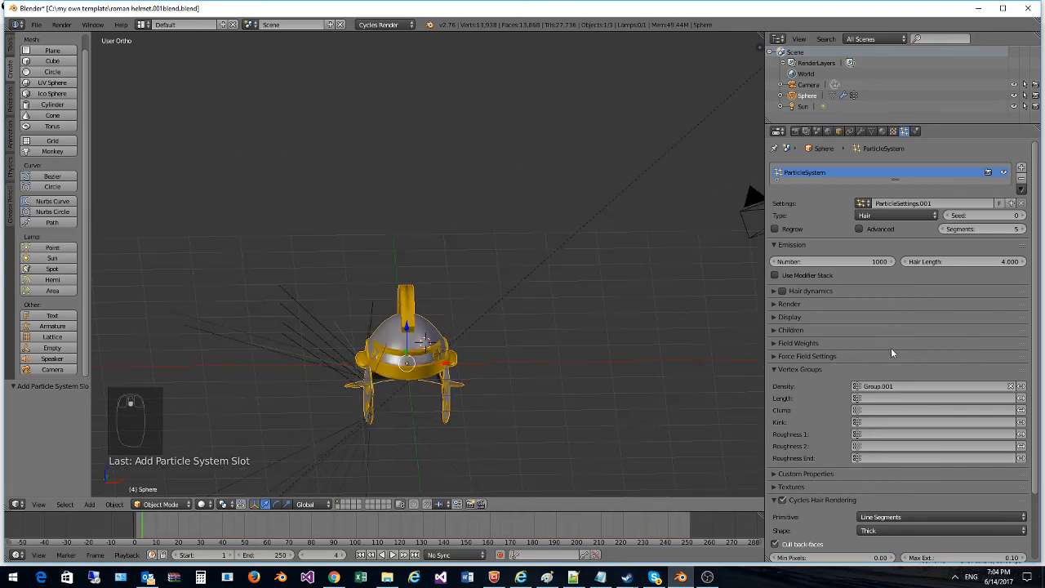
Step: Clear the density vertex group and remove the hair particle system from the helmet
left_click(1011, 386)
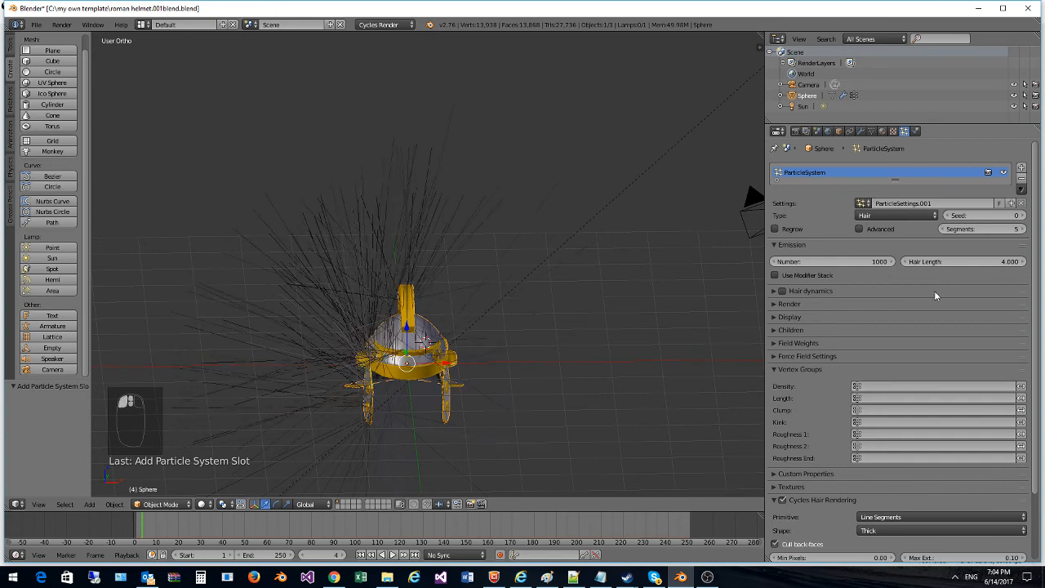
left_click(1026, 178)
middle_click_drag(457, 324, 542, 346)
Step: Look through the scene camera and select the camera by its frame
key("KP_0")
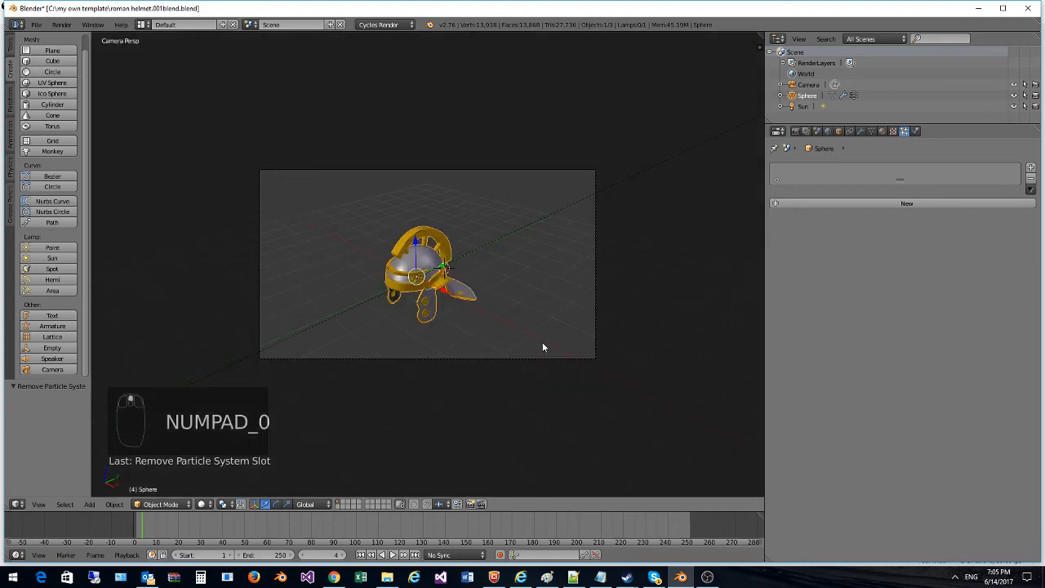
key("KP_0")
key("KP_0")
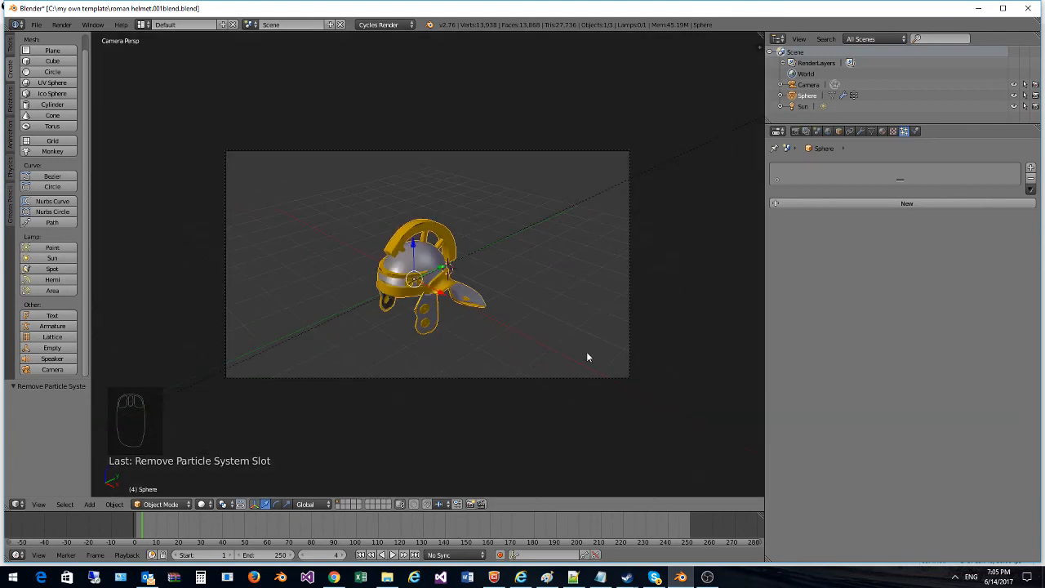
left_click(629, 342)
right_click(628, 342)
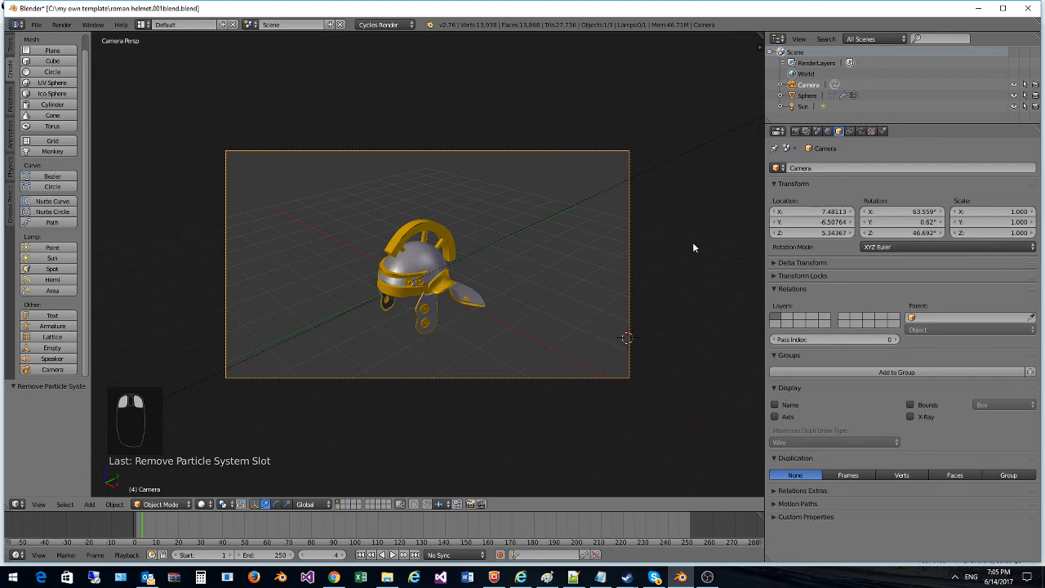
Step: Lock the camera to the view and bring it closer and lower so the helmet fills more of the frame
key("n")
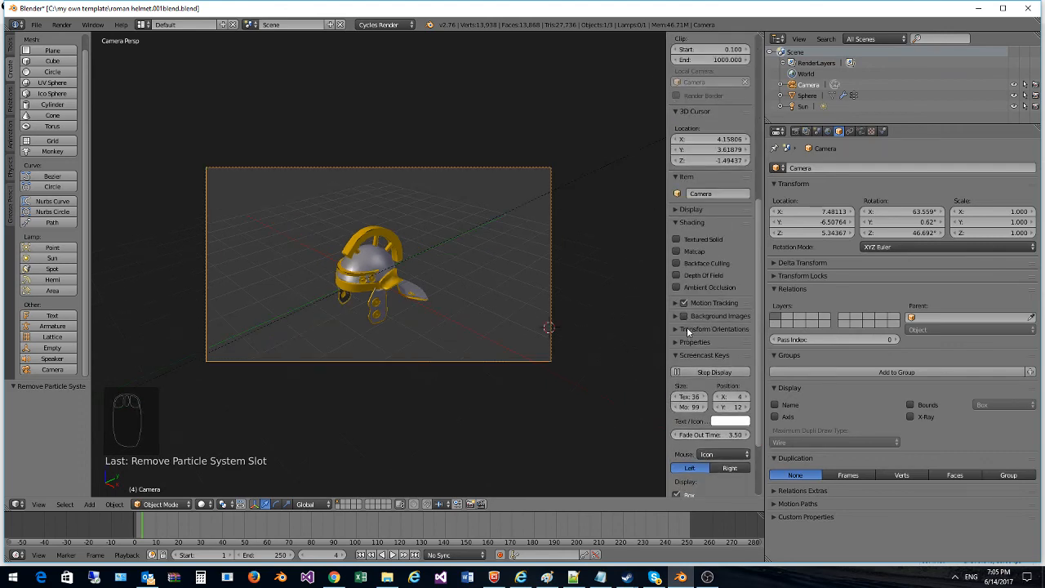
scroll(688, 320, "up", 5)
scroll(689, 306, "up", 1)
left_click(675, 243)
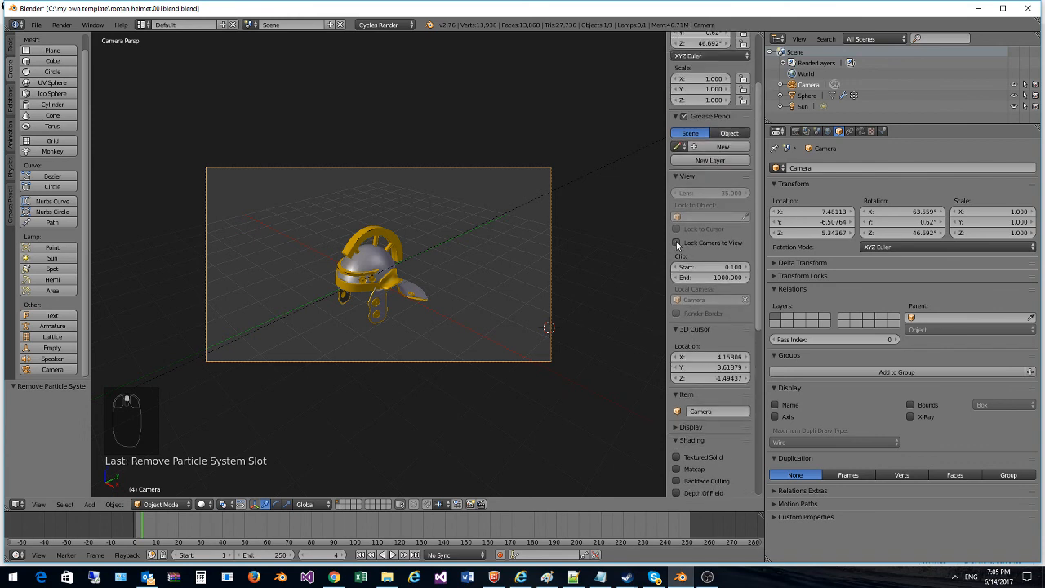
key("n")
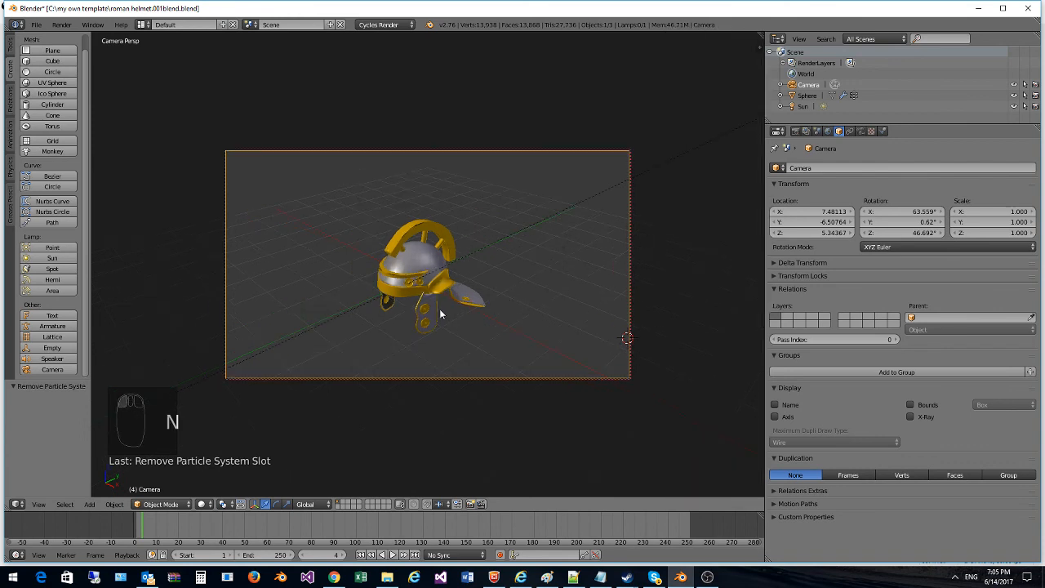
mouse_move(400, 333)
middle_mouse_down()
mouse_move(424, 331)
mouse_move(457, 287)
mouse_move(384, 281)
mouse_move(419, 367)
mouse_move(412, 342)
middle_mouse_up()
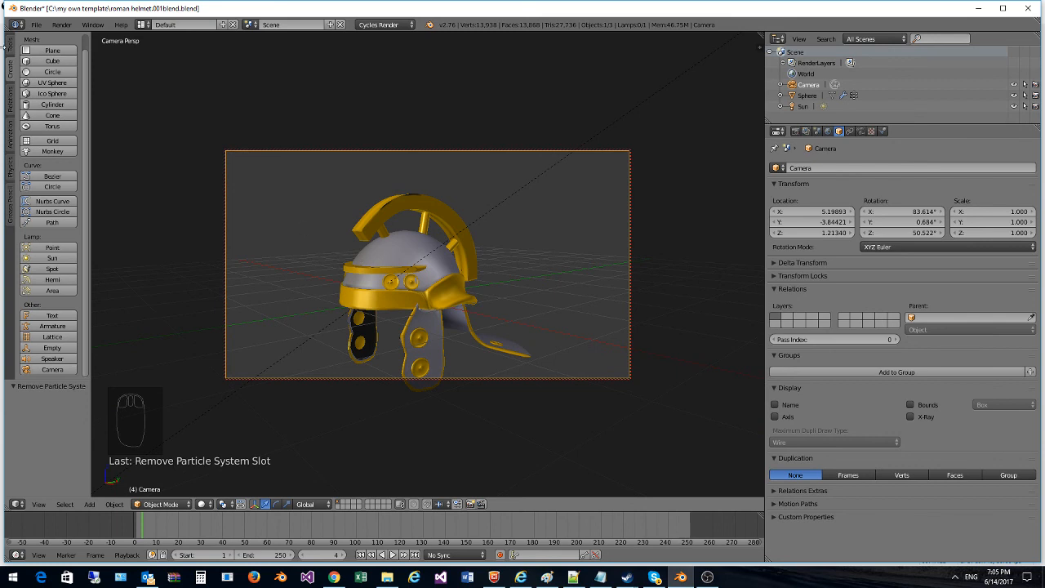
Step: Move the timeline to frame 0 and set the animation's end frame to 1
left_click(59, 26)
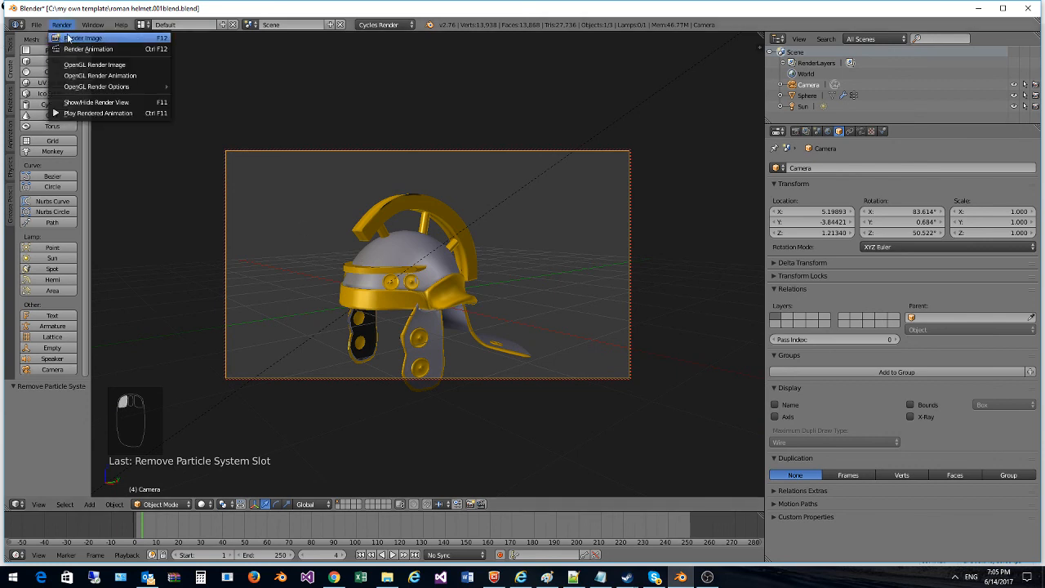
left_click_drag(144, 530, 134, 528)
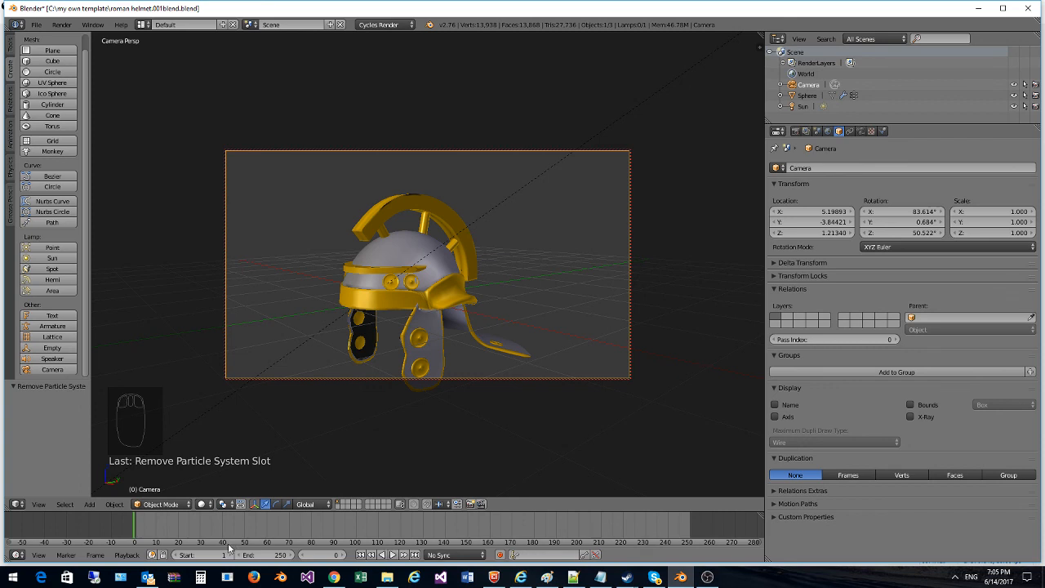
left_click(261, 554)
type("1")
key("Return")
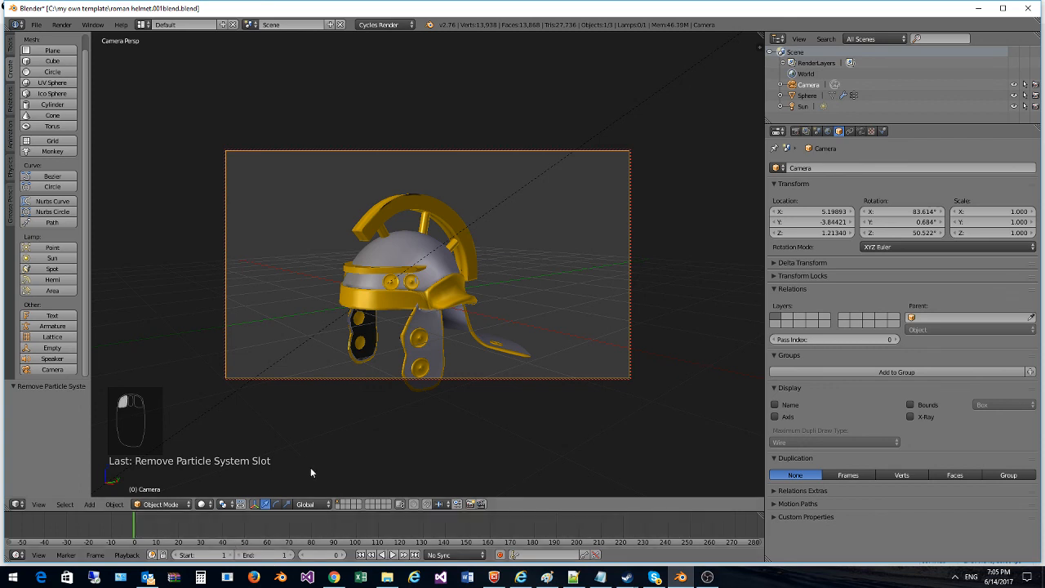
Step: Render the one-frame animation of the helmet, then return to the 3D view
left_click(62, 24)
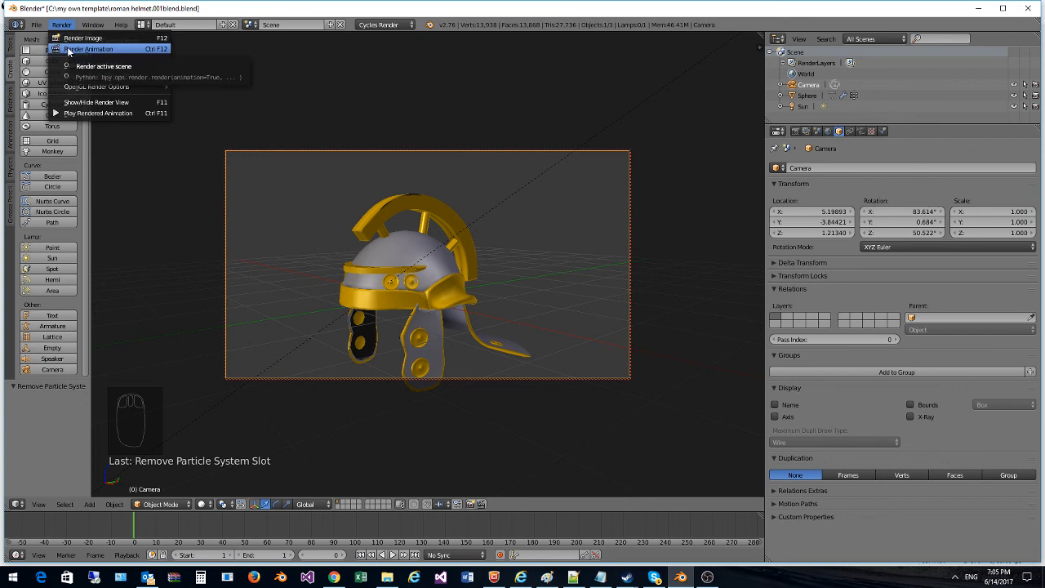
left_click(73, 49)
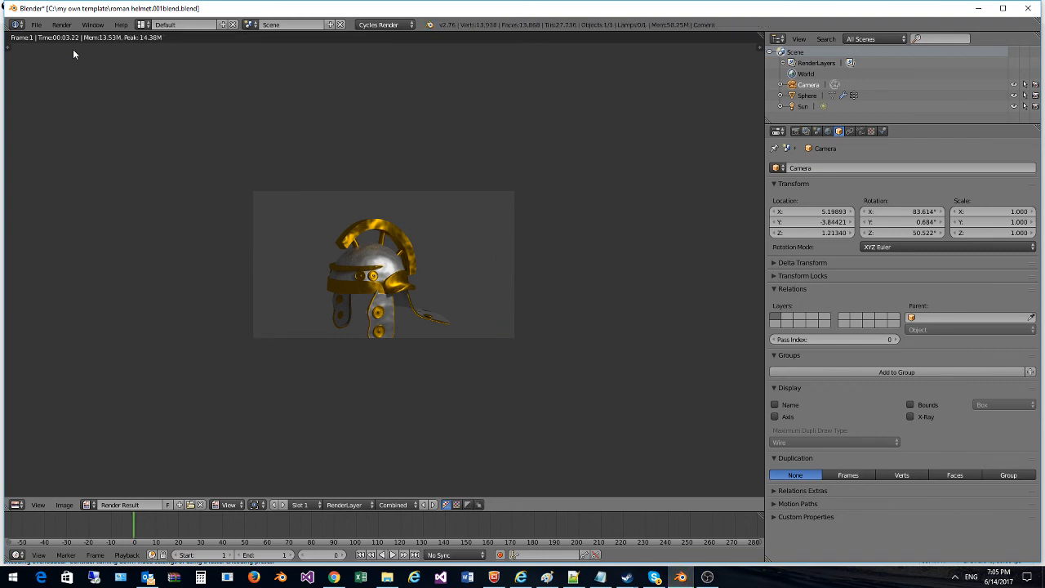
left_click(15, 504)
left_click(33, 493)
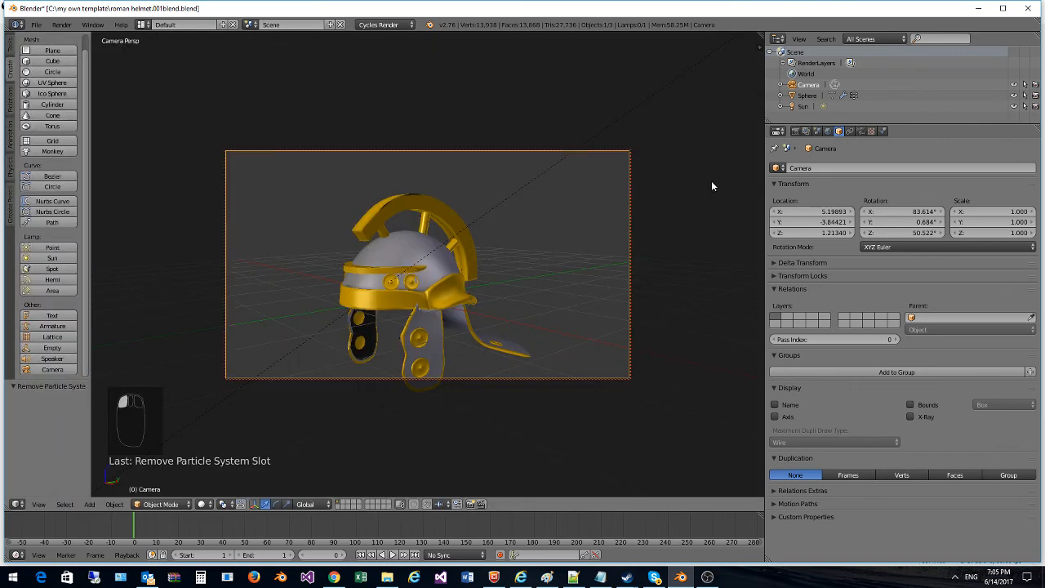
Step: Switch the viewport to Rendered shading and enable world surface nodes with a Hosek / Wilkie Sky Texture as the background color
left_click(202, 503)
left_click(218, 467)
left_click(211, 503)
left_click(214, 427)
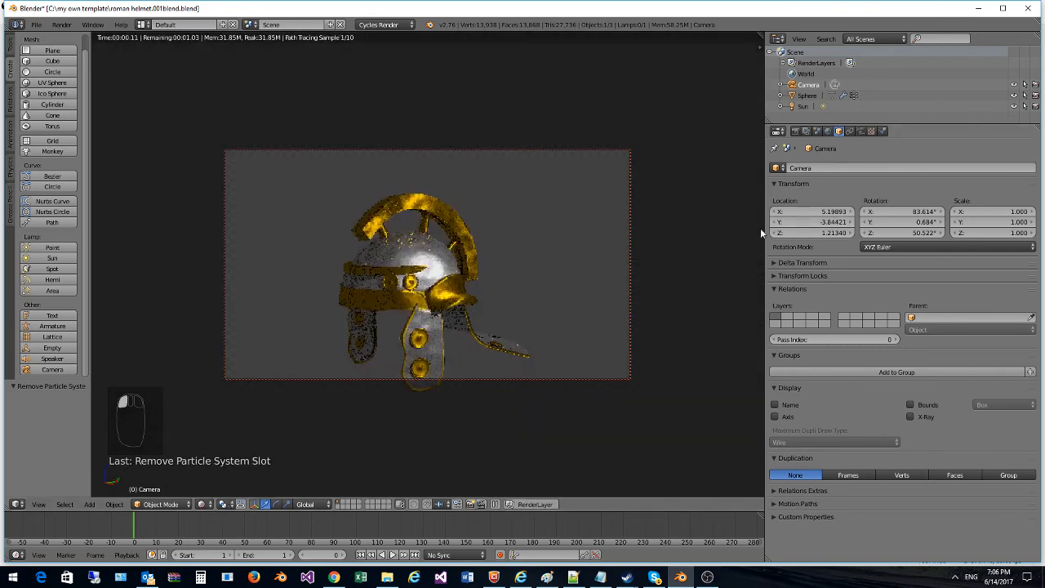
left_click(827, 130)
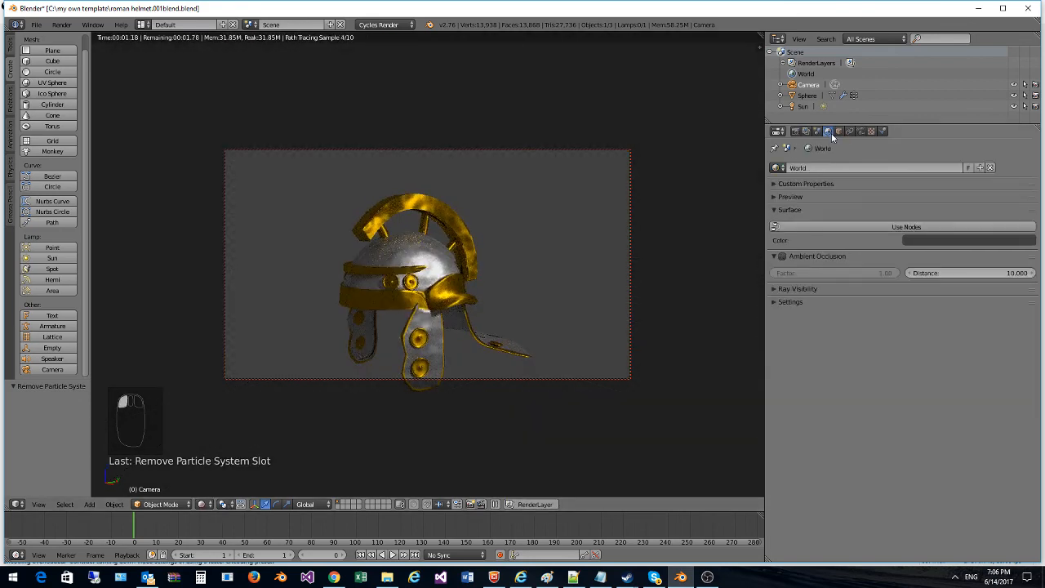
left_click(862, 226)
Step: Adjust the locked camera's angle on the helmet against the sky and render a still image
middle_click_drag(435, 295, 454, 272)
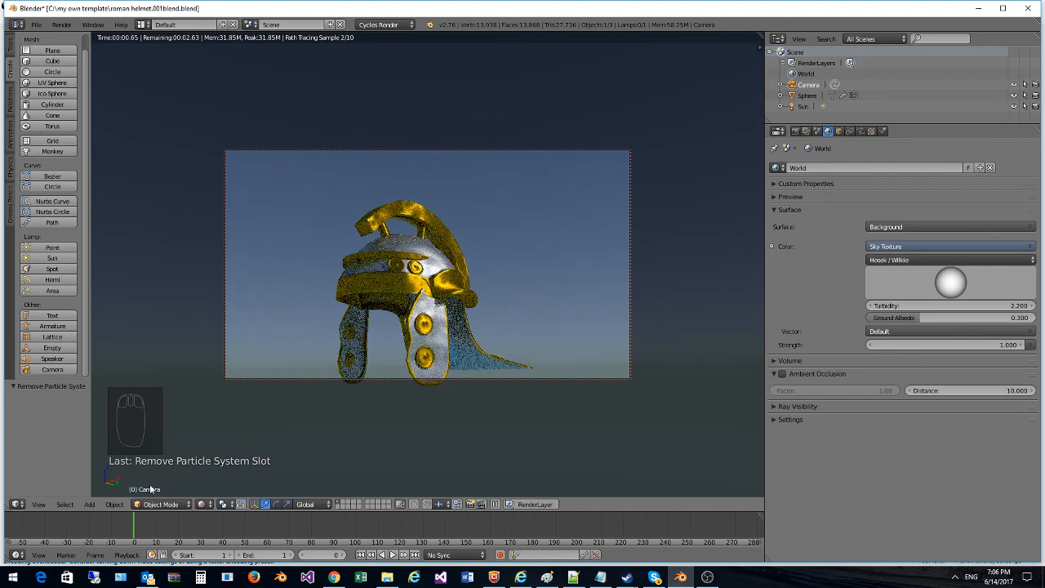
middle_click_drag(482, 318, 549, 281)
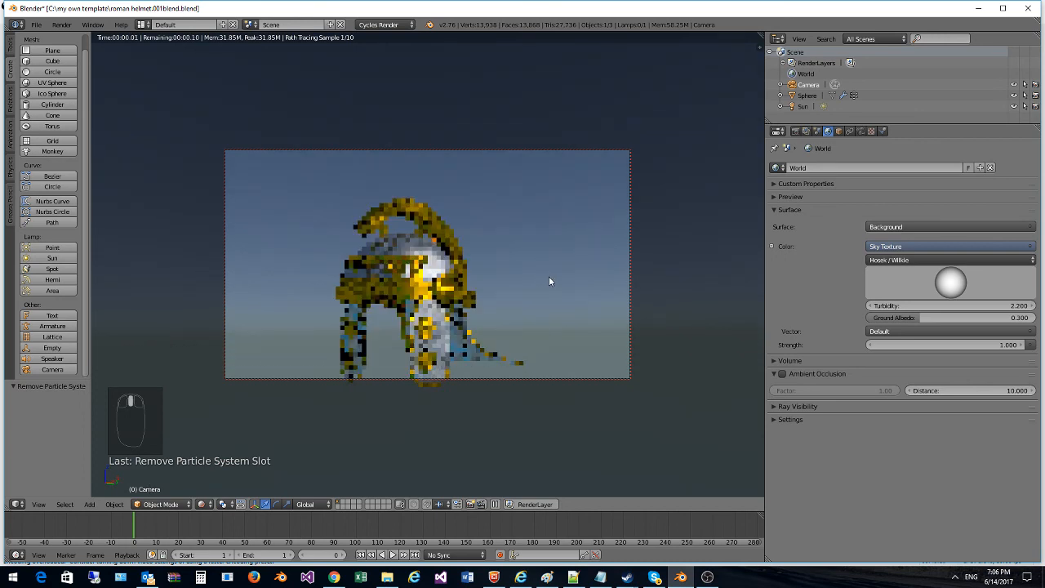
key("F12")
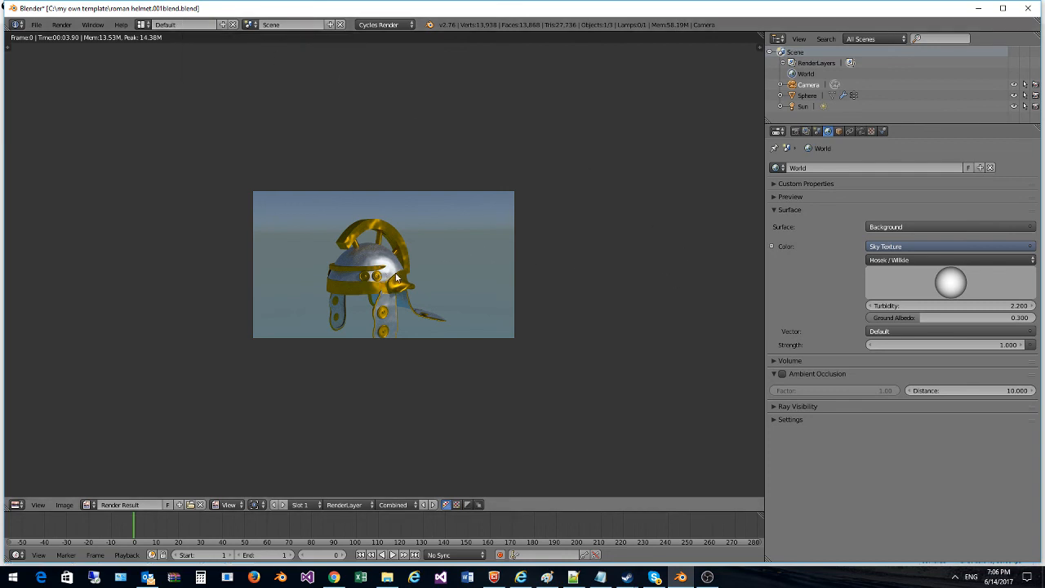
Step: Examine the rendered helmet up close and as a whole, checking the metal surfaces, noise and framing
scroll(432, 277, "up", 8)
key("Home")
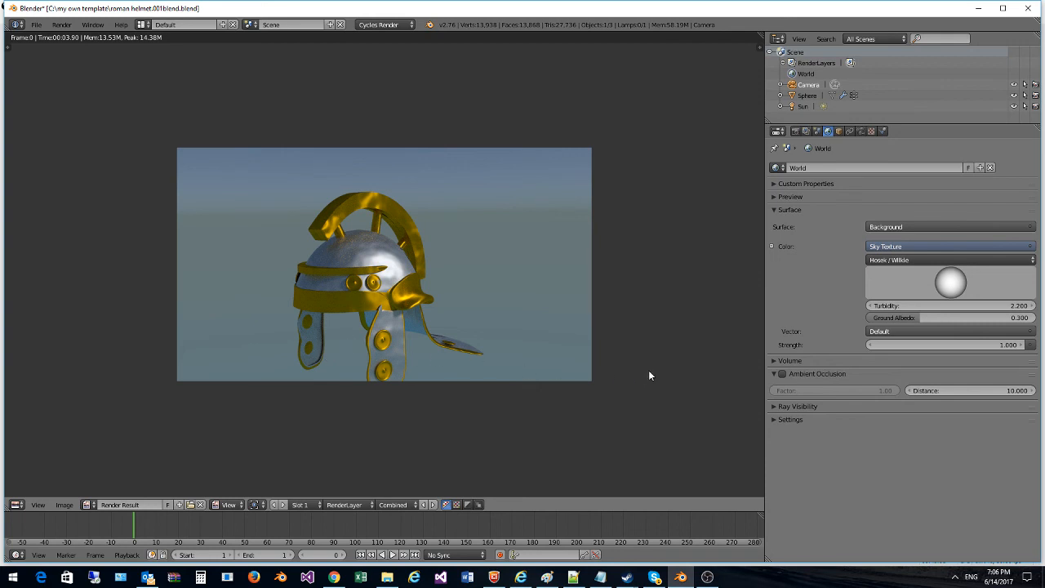
scroll(420, 341, "up", 7)
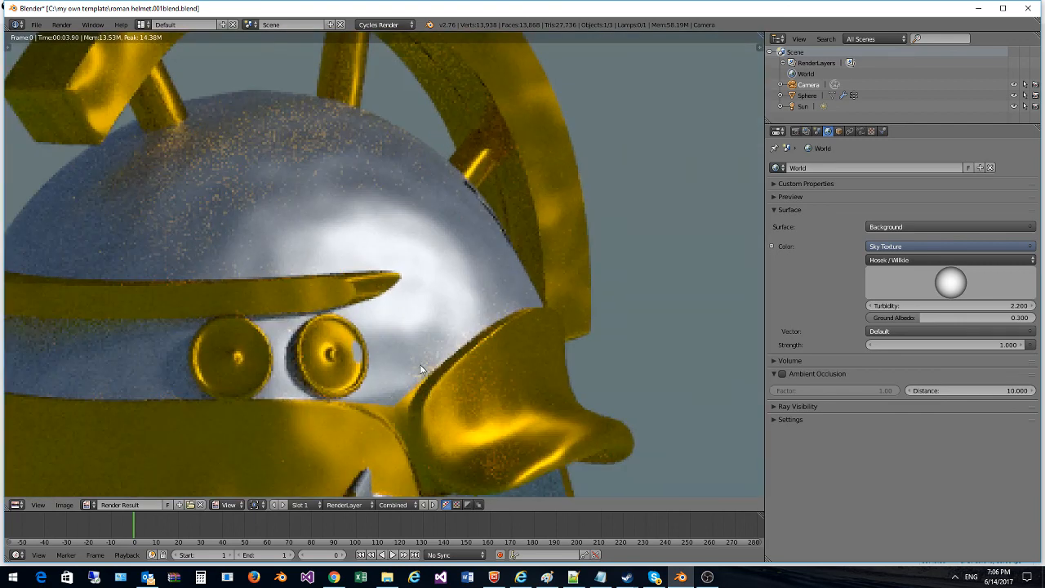
scroll(422, 363, "down", 6)
scroll(422, 362, "down", 5)
middle_click_drag(417, 251, 424, 301)
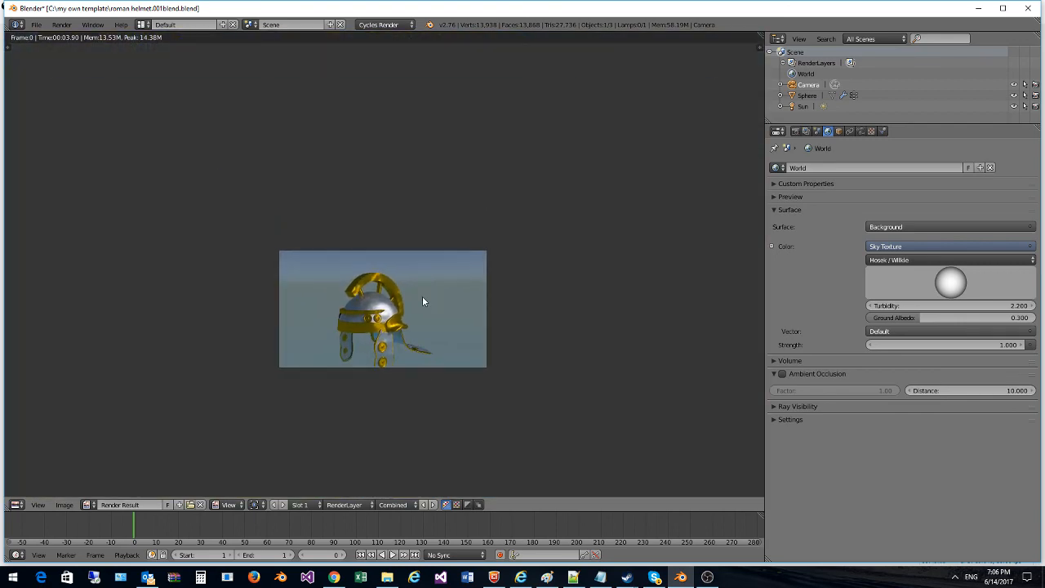
scroll(425, 301, "up", 8)
scroll(433, 227, "down", 3)
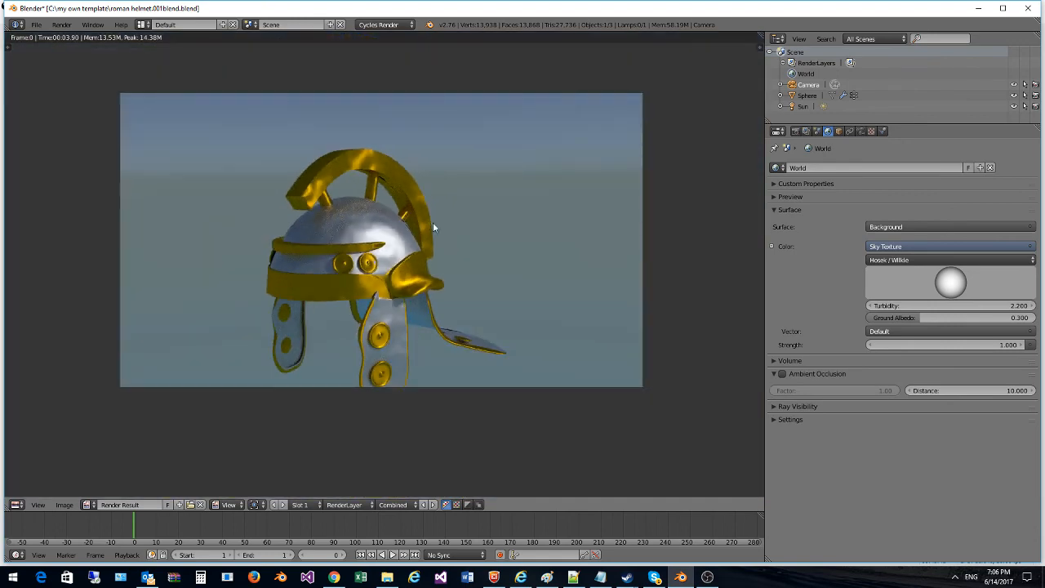
scroll(476, 236, "up", 2)
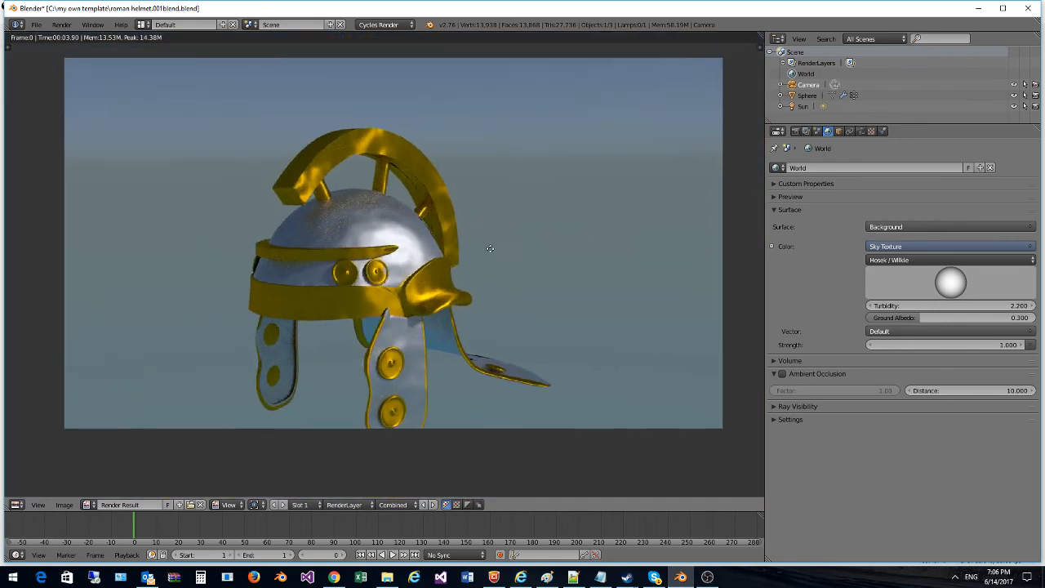
scroll(471, 298, "down", 2)
scroll(470, 297, "up", 5)
scroll(469, 308, "down", 5)
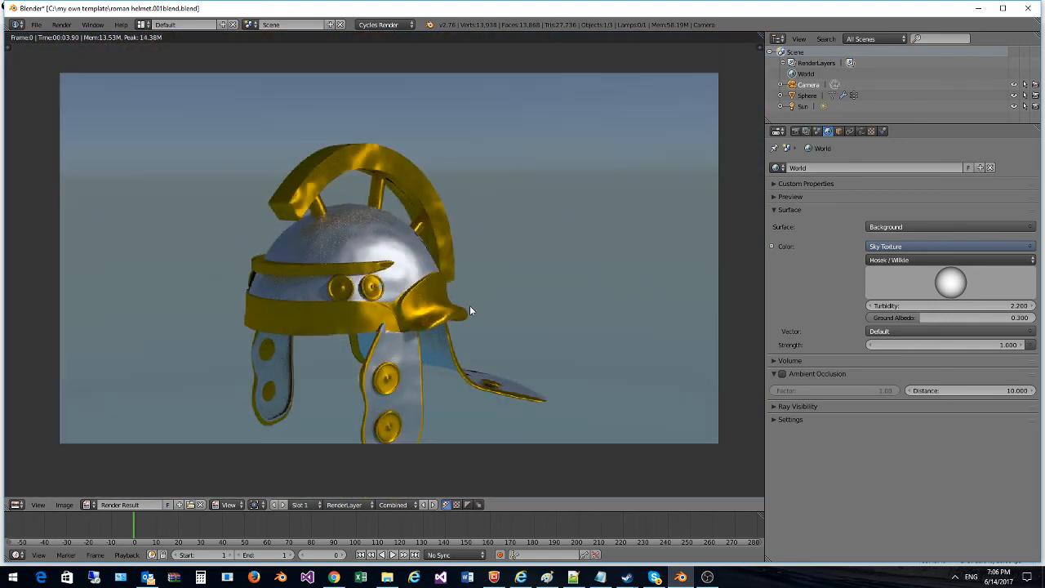